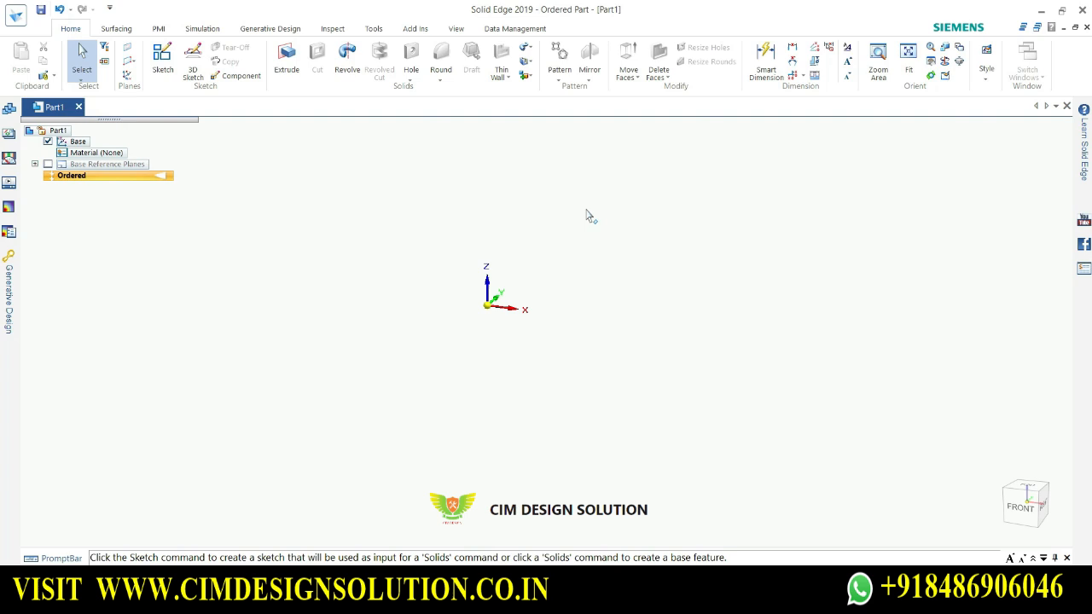
Show the base reference planes and start a new sketch on the Front (xz) plane
{"action": "left_click", "coordinate": [49, 164]}
{"action": "left_click", "coordinate": [700, 272]}
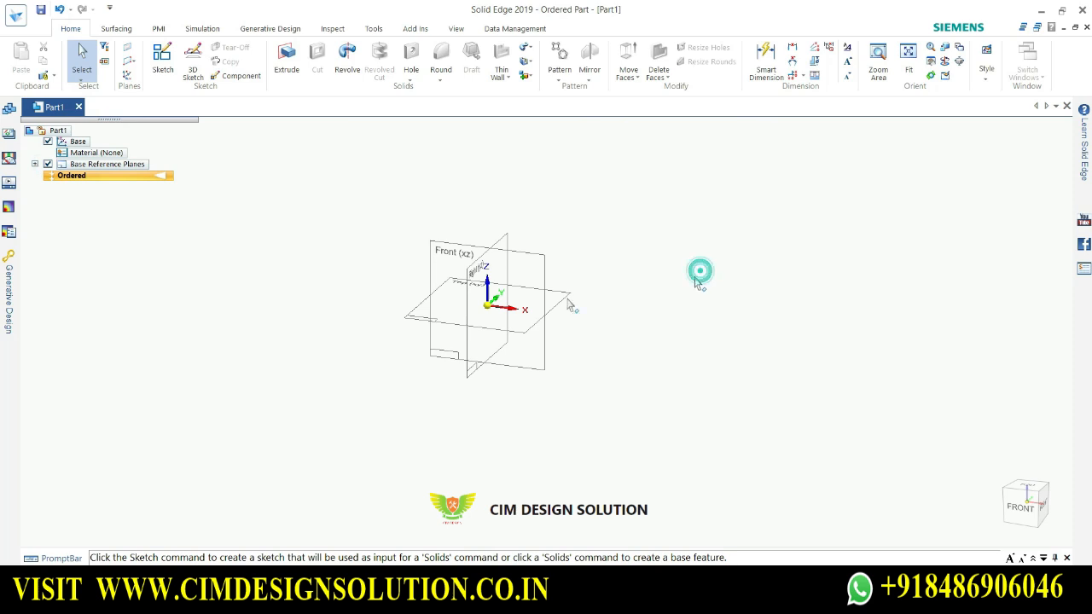
{"action": "scroll", "coordinate": [448, 292], "scroll_direction": "up", "scroll_amount": 3}
{"action": "scroll", "coordinate": [448, 297], "scroll_direction": "up", "scroll_amount": 1}
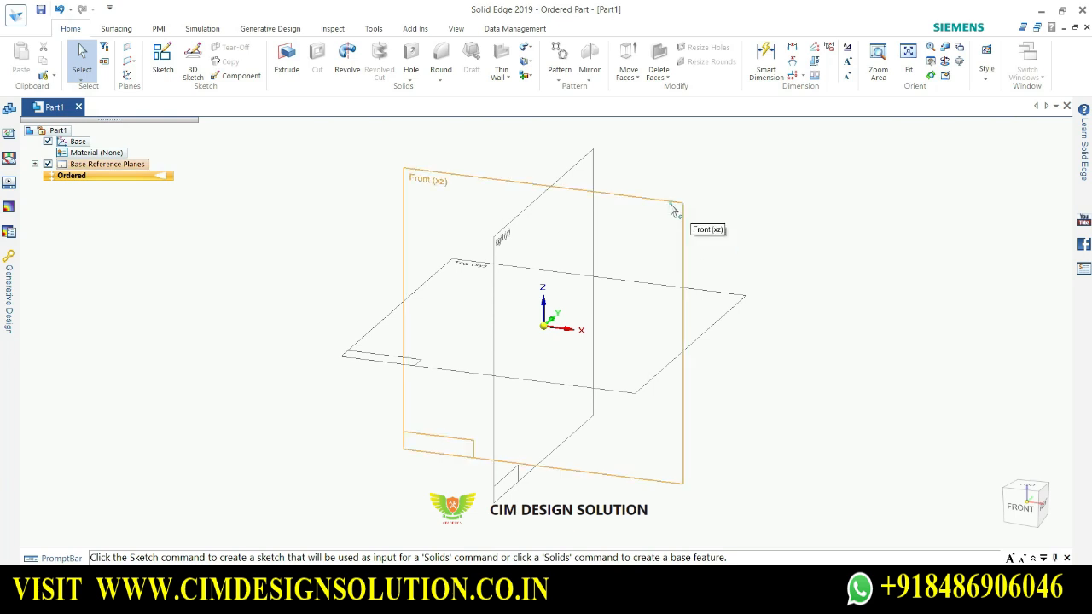
{"action": "left_click", "coordinate": [682, 228]}
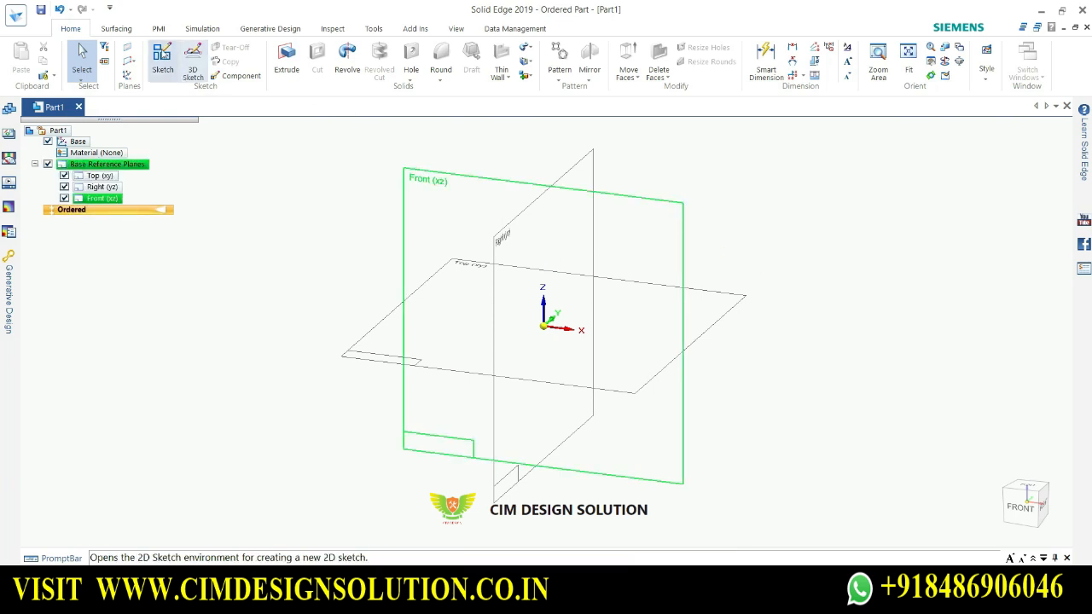
{"action": "left_click", "coordinate": [162, 62]}
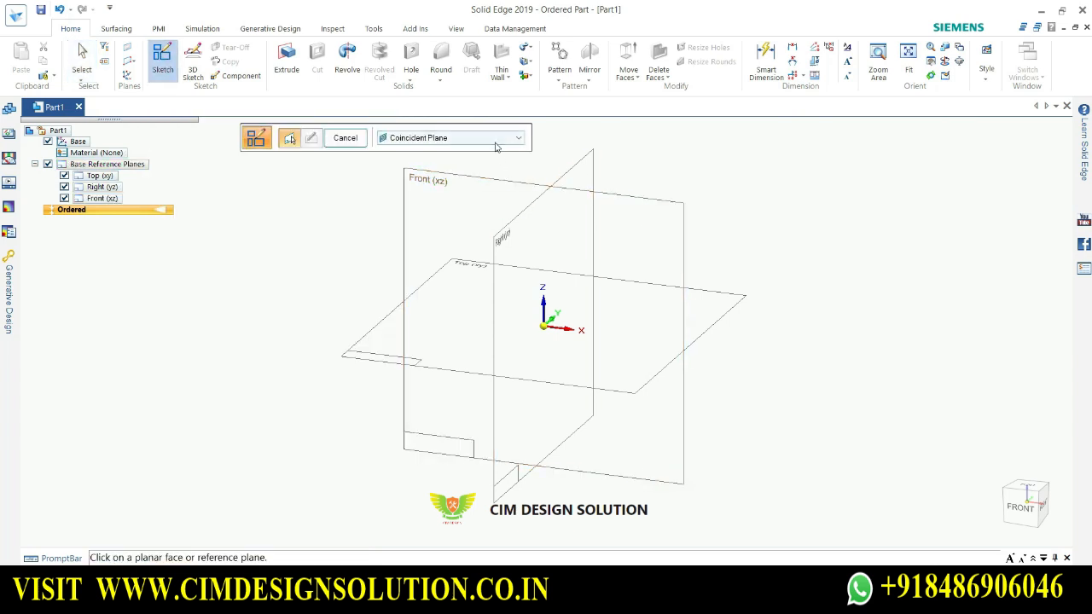
{"action": "left_click", "coordinate": [514, 188]}
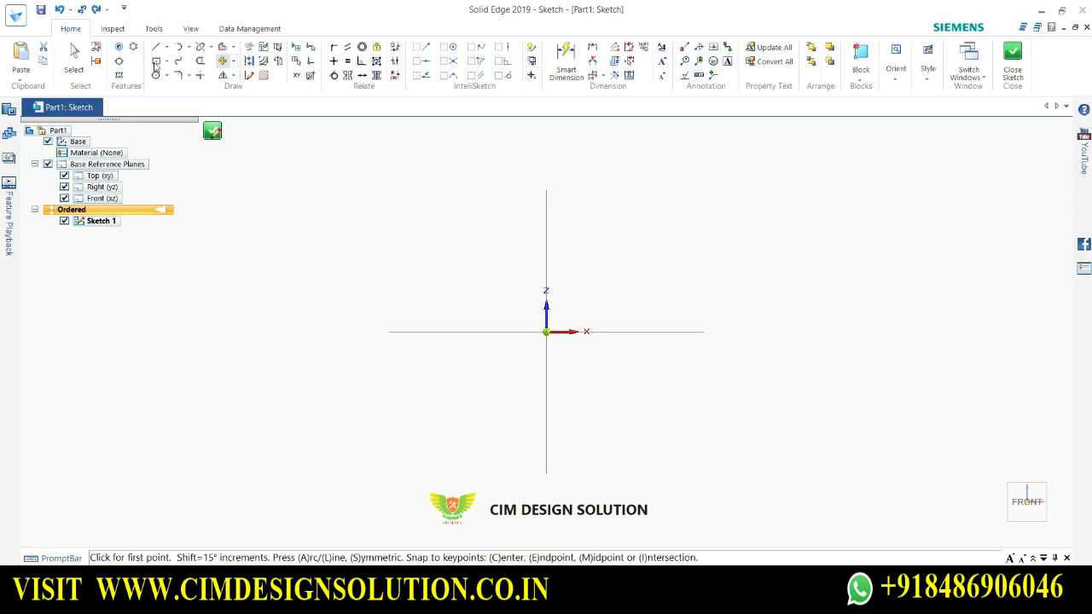
Sketch a shallow upward-bulging arc by 3 points above the origin, spanning the vertical axis, and finish the sketch
{"action": "left_click", "coordinate": [188, 46]}
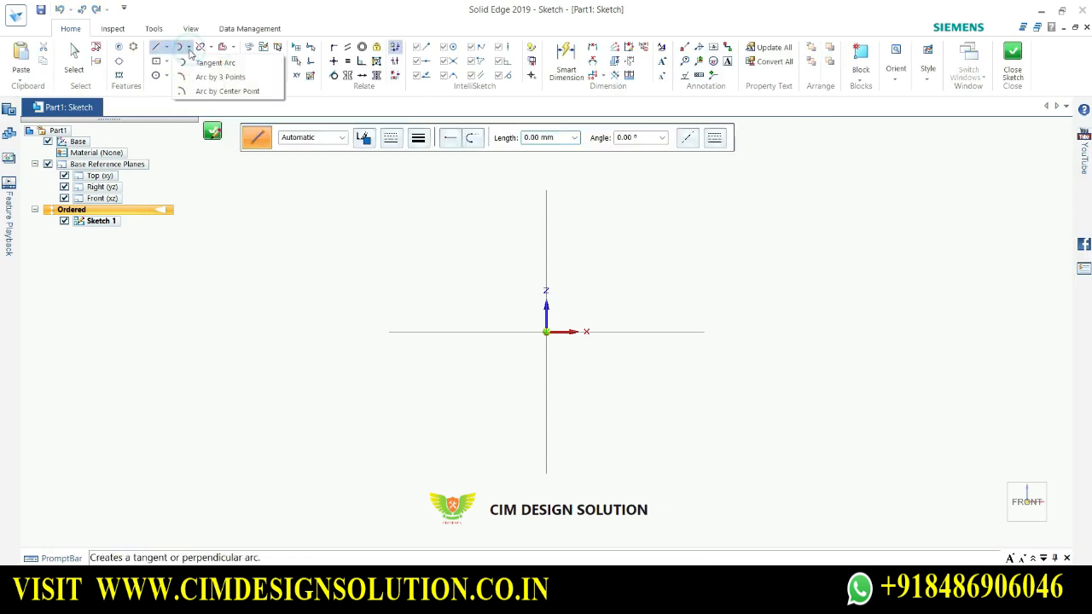
{"action": "left_click", "coordinate": [222, 77]}
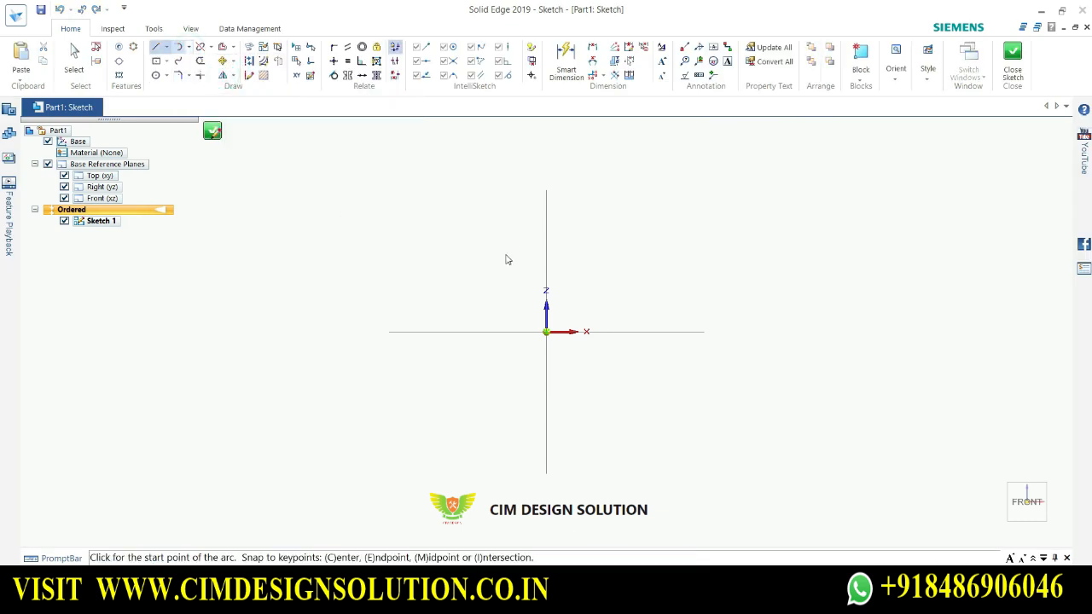
{"action": "left_click", "coordinate": [439, 300]}
{"action": "left_click", "coordinate": [589, 243]}
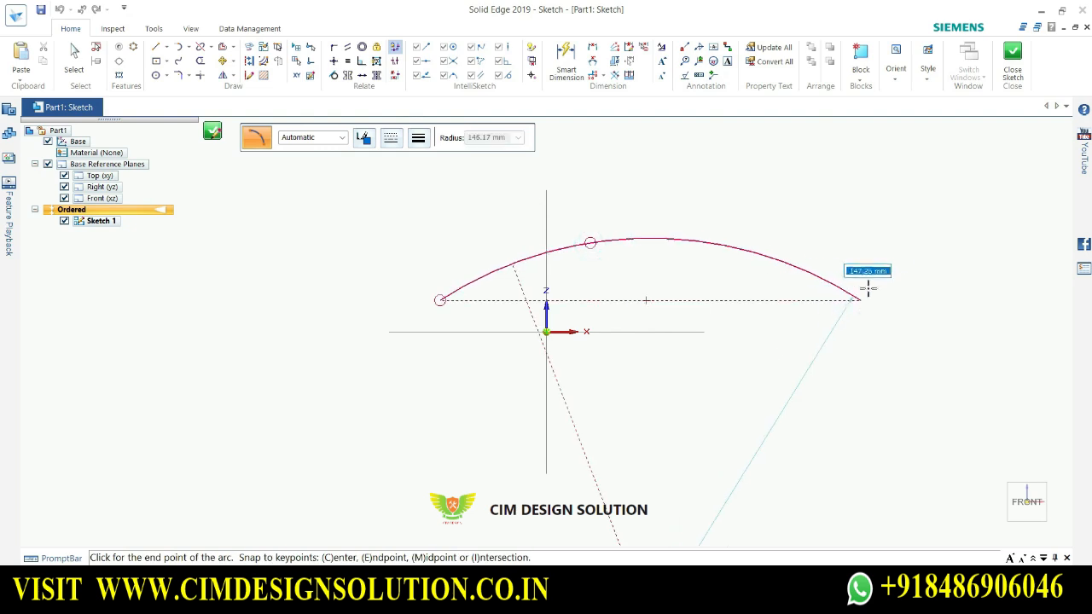
{"action": "left_click", "coordinate": [878, 258]}
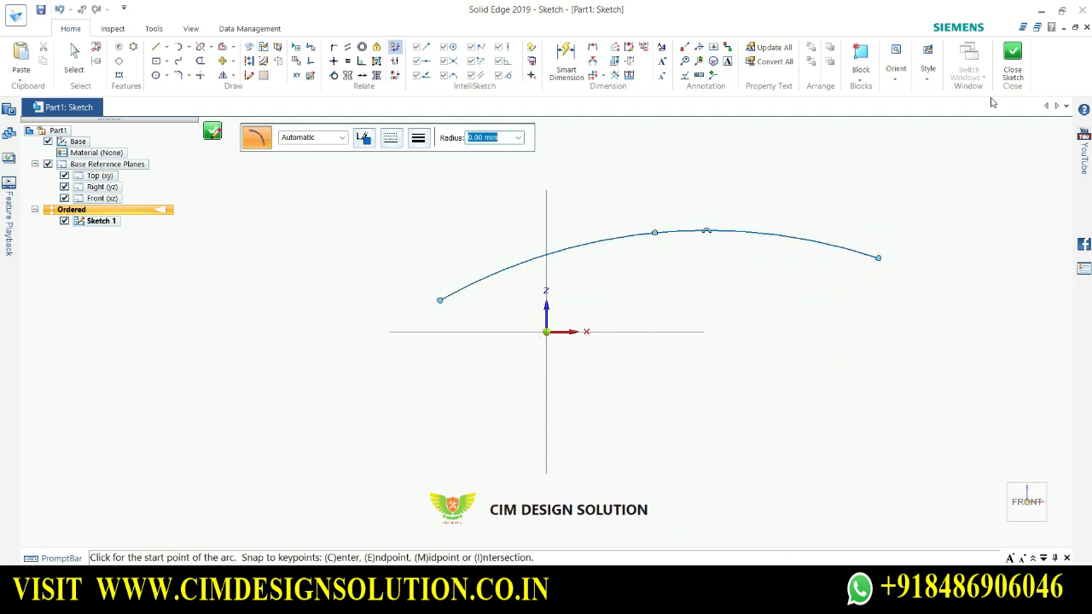
{"action": "left_click", "coordinate": [1015, 72]}
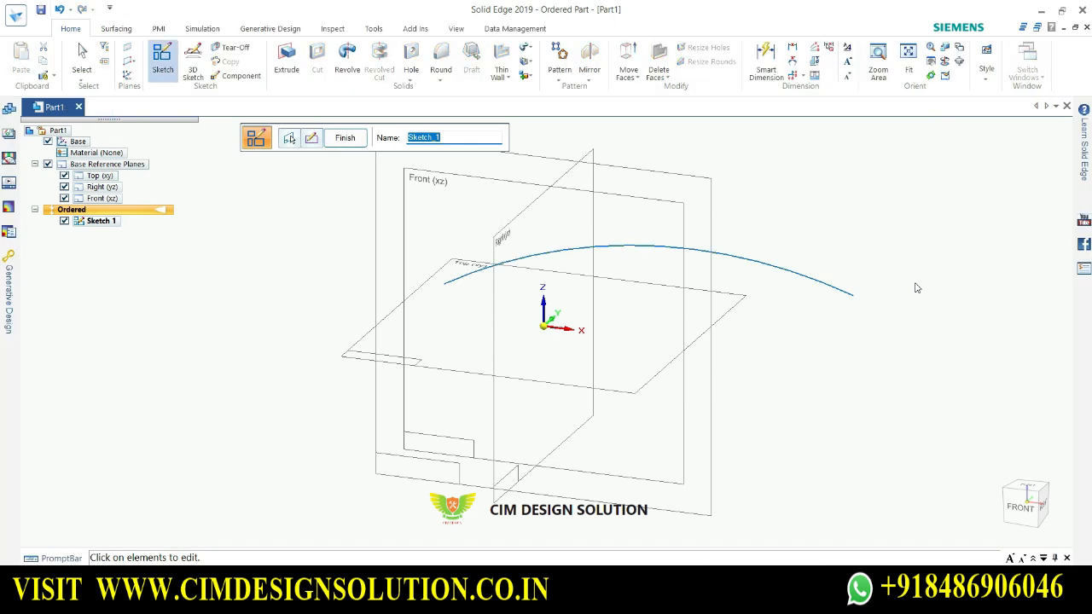
{"action": "left_click", "coordinate": [345, 139]}
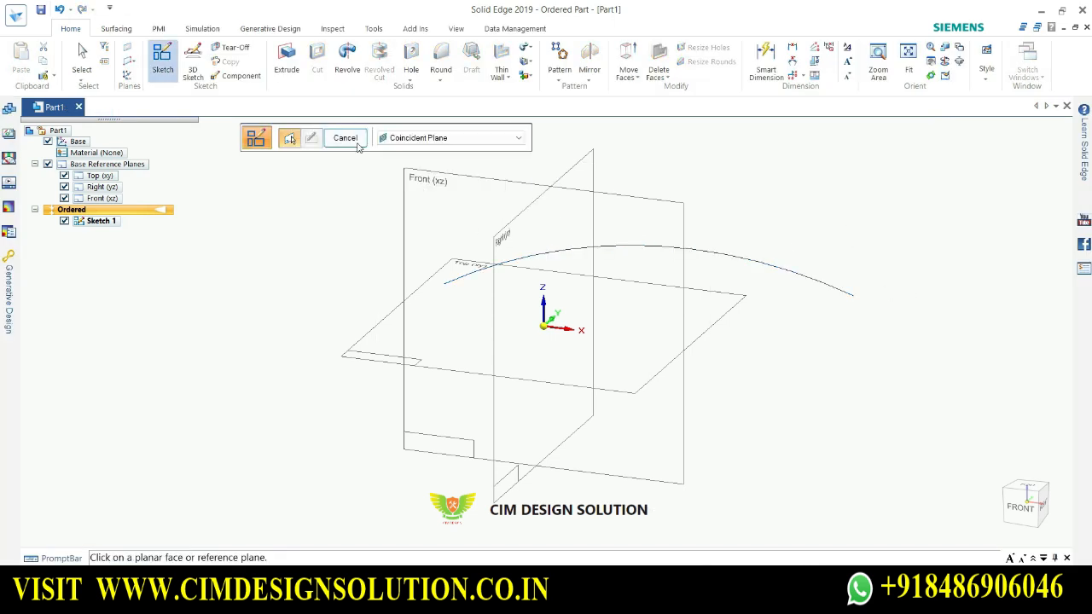
{"action": "left_click", "coordinate": [357, 141]}
Create a reference plane normal to the arc, positioned near its end on the positive X side
{"action": "scroll", "coordinate": [836, 286], "scroll_direction": "down", "scroll_amount": 2}
{"action": "scroll", "coordinate": [851, 275], "scroll_direction": "up", "scroll_amount": 2}
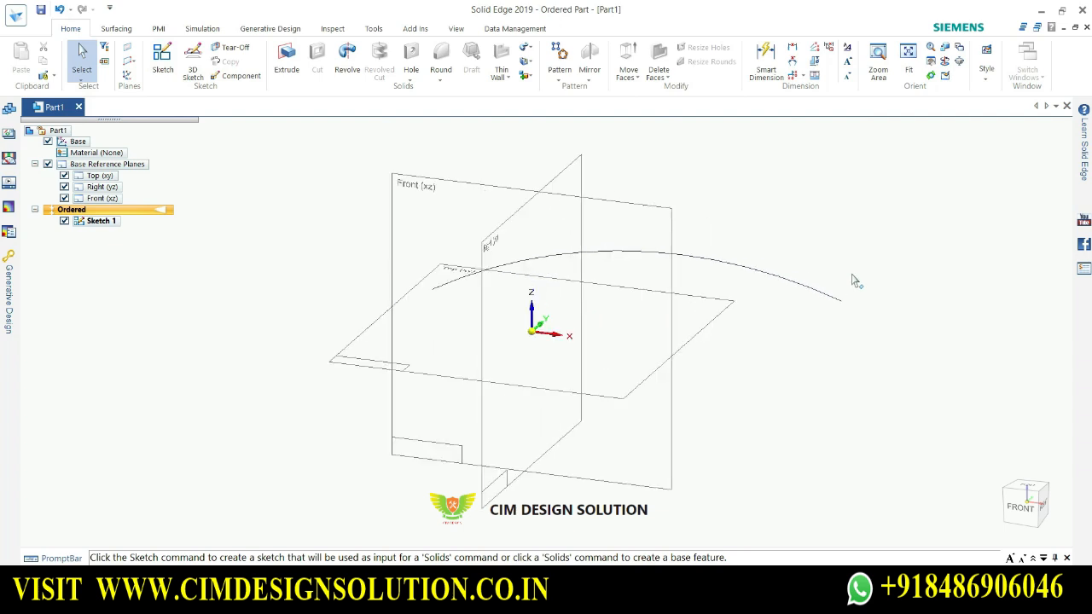
{"action": "scroll", "coordinate": [855, 281], "scroll_direction": "up", "scroll_amount": 1}
{"action": "left_click", "coordinate": [836, 305]}
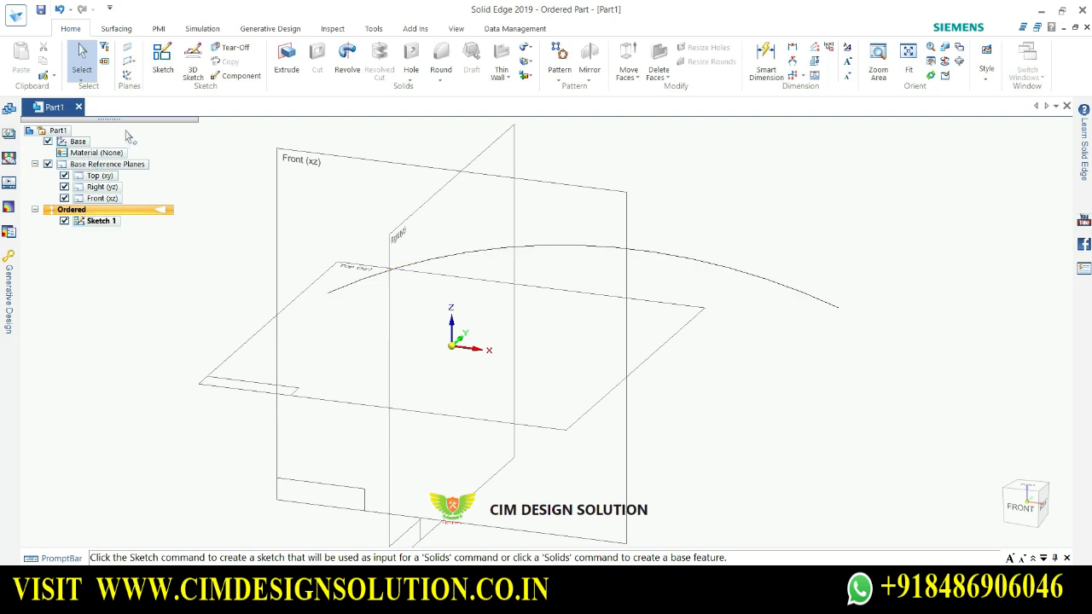
{"action": "left_click", "coordinate": [134, 63]}
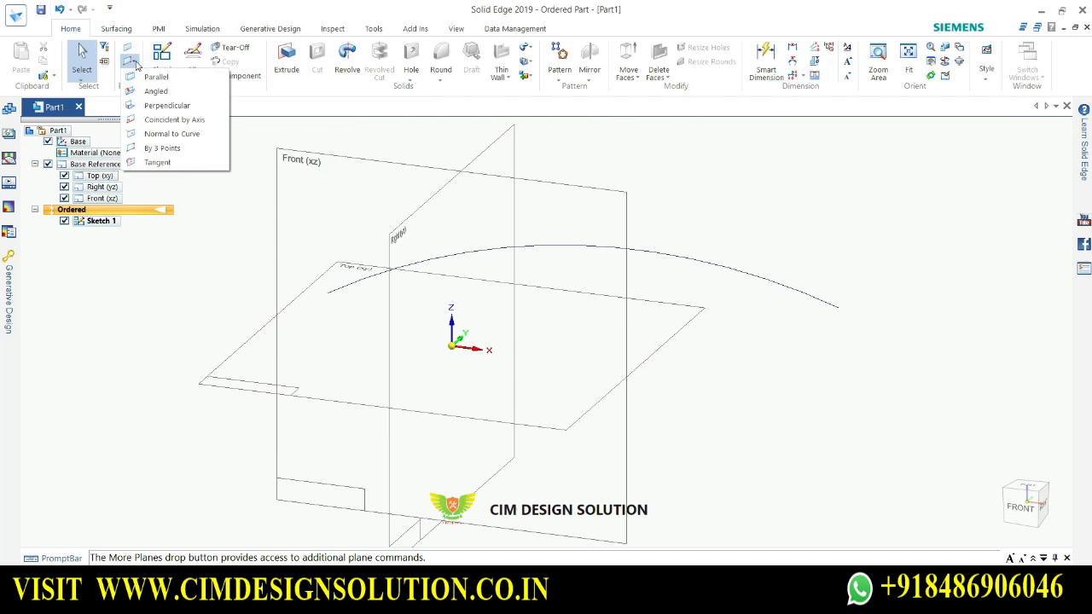
{"action": "left_click", "coordinate": [171, 134]}
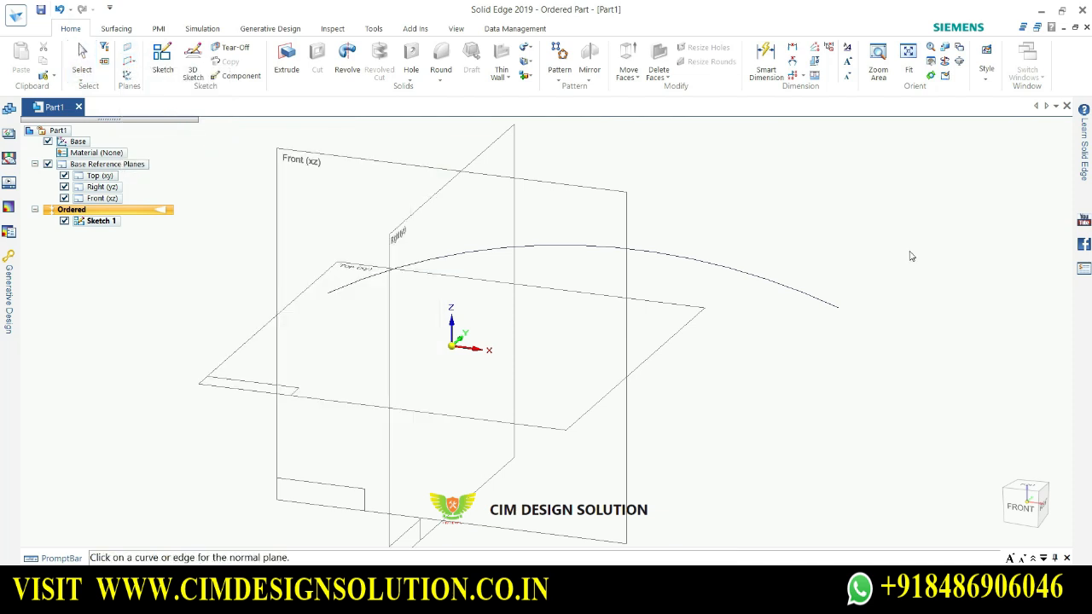
{"action": "left_click", "coordinate": [817, 302]}
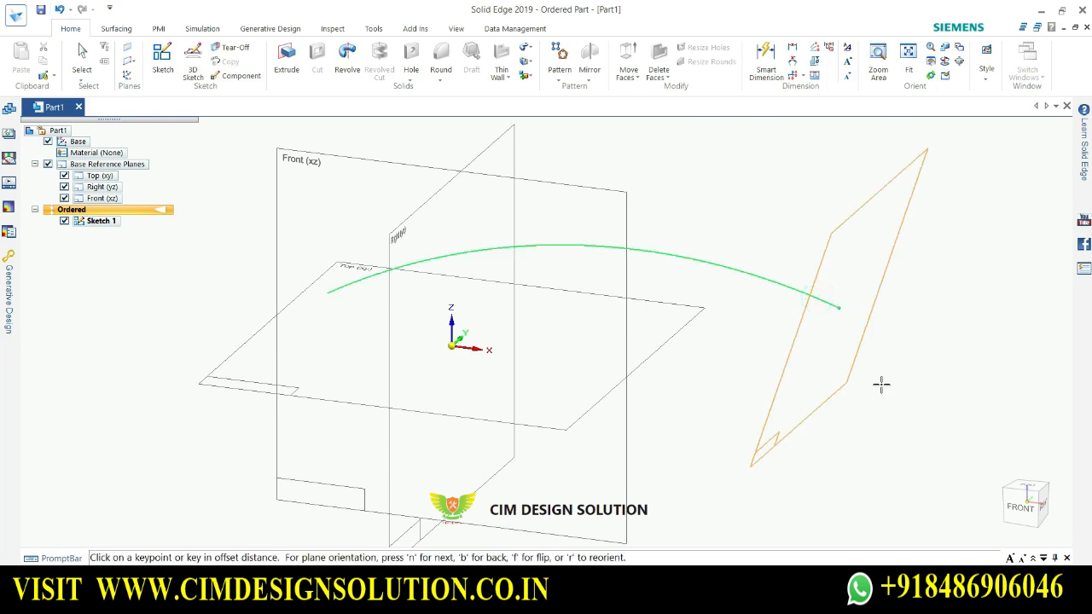
{"action": "scroll", "coordinate": [881, 384], "scroll_direction": "down", "scroll_amount": 2}
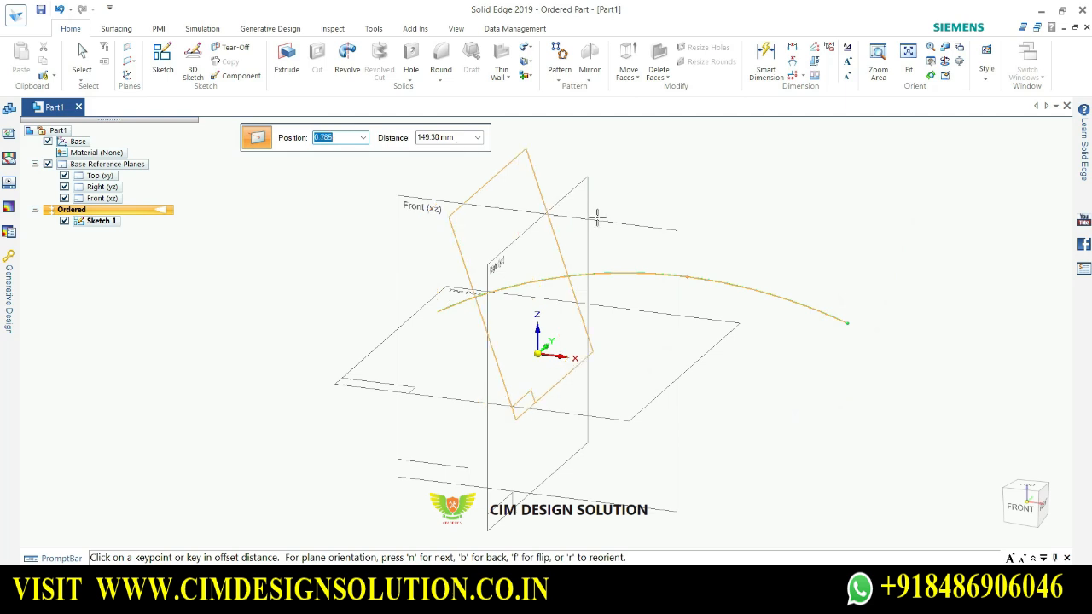
{"action": "left_click", "coordinate": [957, 359]}
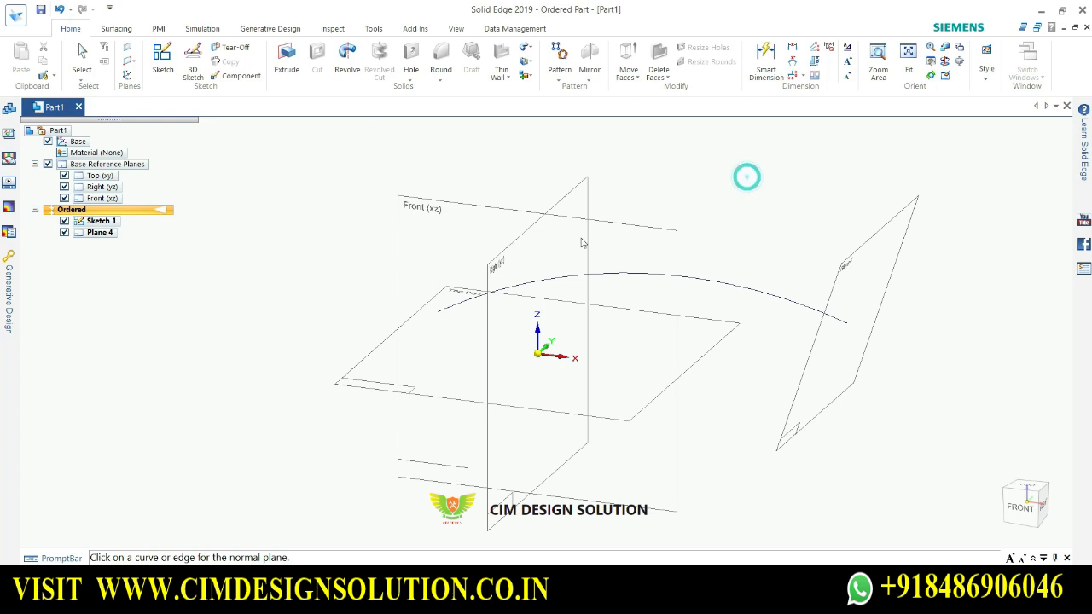
Start a new sketch on Plane 4, the plane normal to the arc, using the Coincident Plane option
{"action": "scroll", "coordinate": [583, 239], "scroll_direction": "down", "scroll_amount": 2}
{"action": "scroll", "coordinate": [875, 244], "scroll_direction": "up", "scroll_amount": 3}
{"action": "scroll", "coordinate": [807, 266], "scroll_direction": "down", "scroll_amount": 1}
{"action": "middle_click_drag", "start_coordinate": [838, 301], "coordinate": [738, 266]}
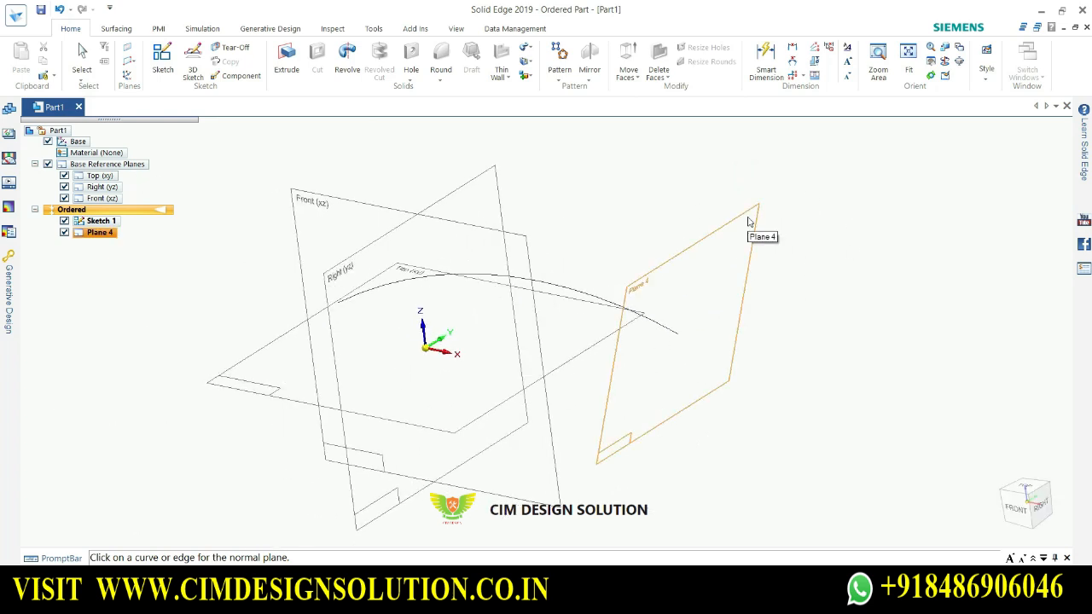
{"action": "left_click", "coordinate": [748, 222]}
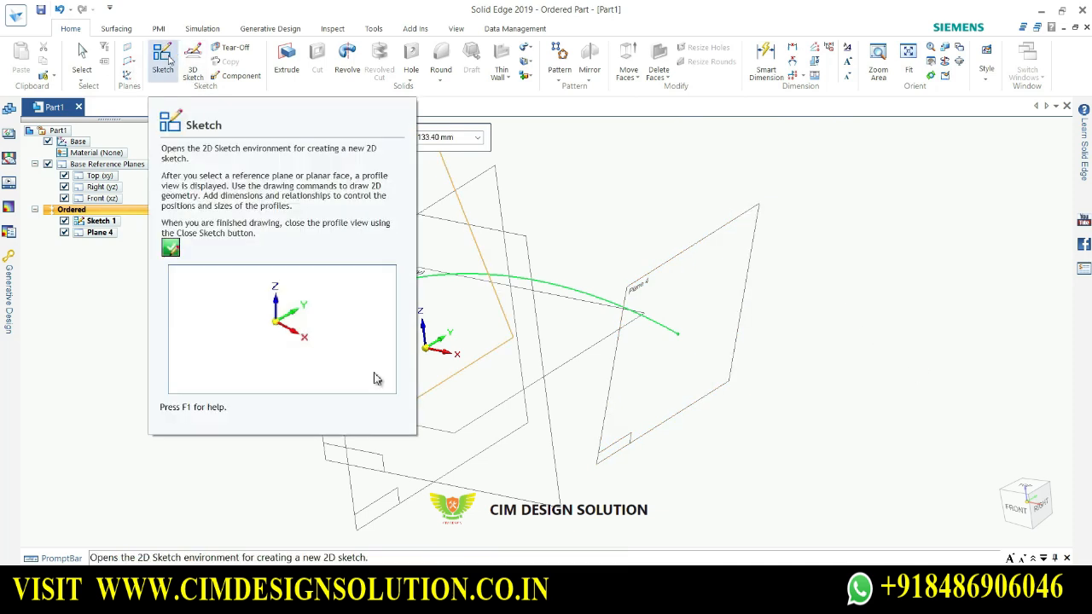
{"action": "key", "text": "Escape"}
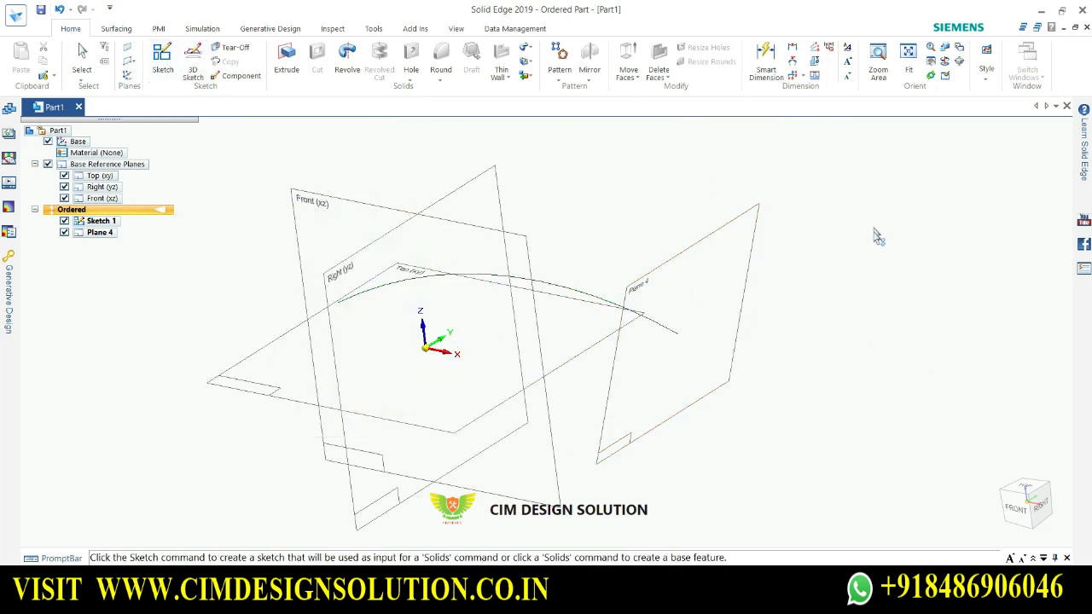
{"action": "left_click", "coordinate": [162, 60]}
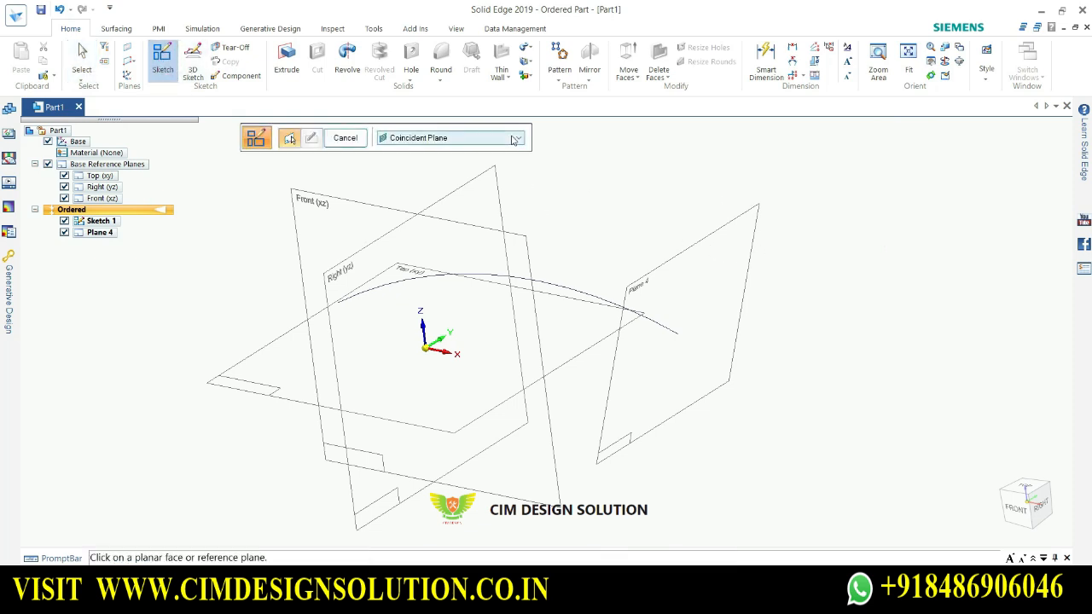
{"action": "left_click", "coordinate": [512, 137]}
{"action": "left_click", "coordinate": [471, 151]}
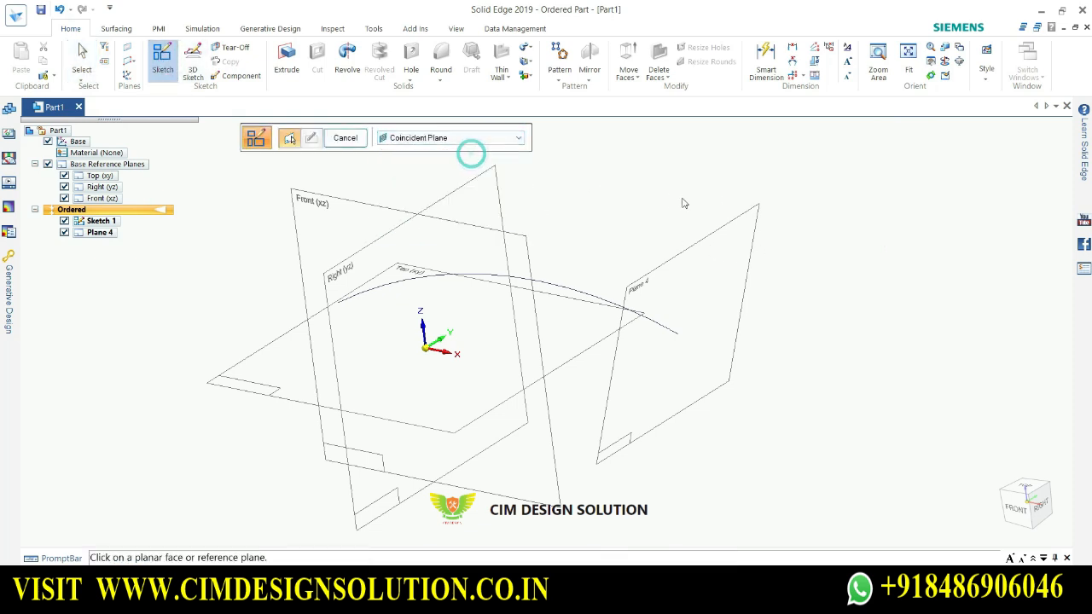
{"action": "left_click", "coordinate": [727, 229]}
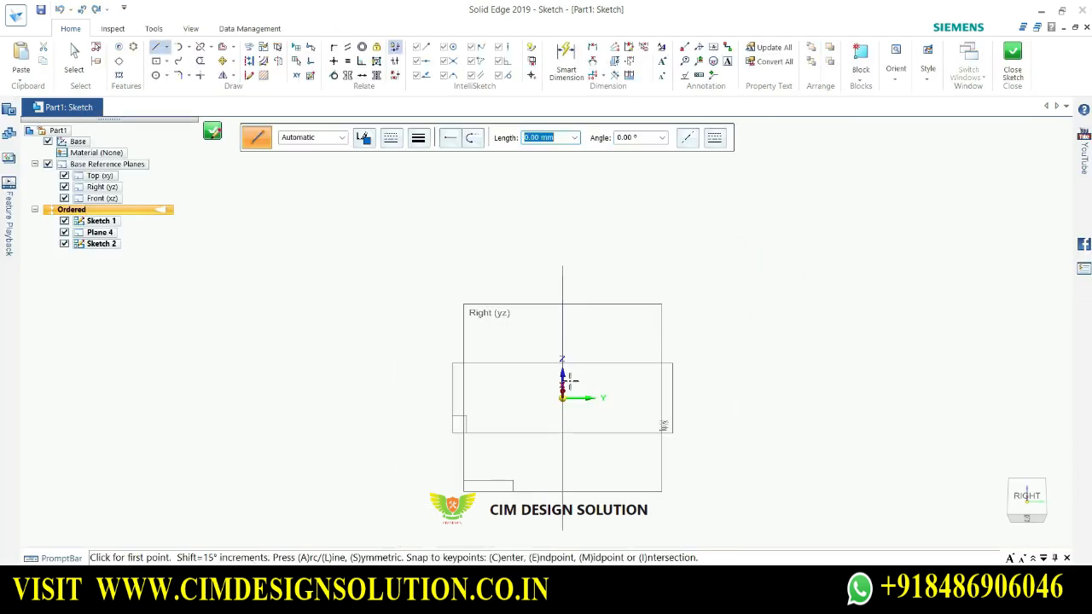
Draw a circle of 15 mm diameter centred on the arc's endpoint
{"action": "middle_click_drag", "start_coordinate": [592, 415], "coordinate": [649, 460]}
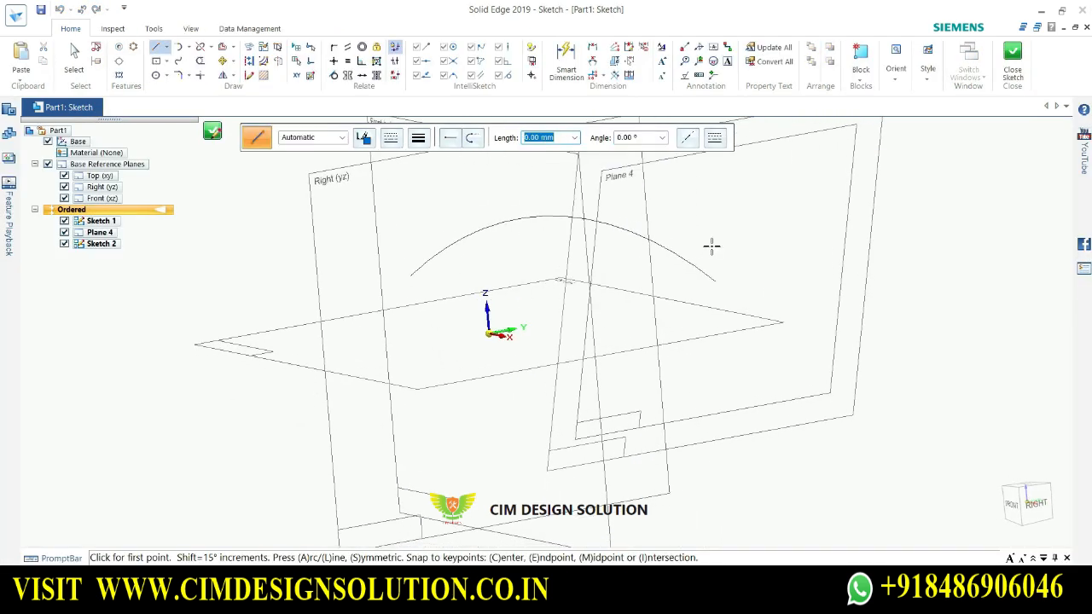
{"action": "left_click", "coordinate": [159, 75]}
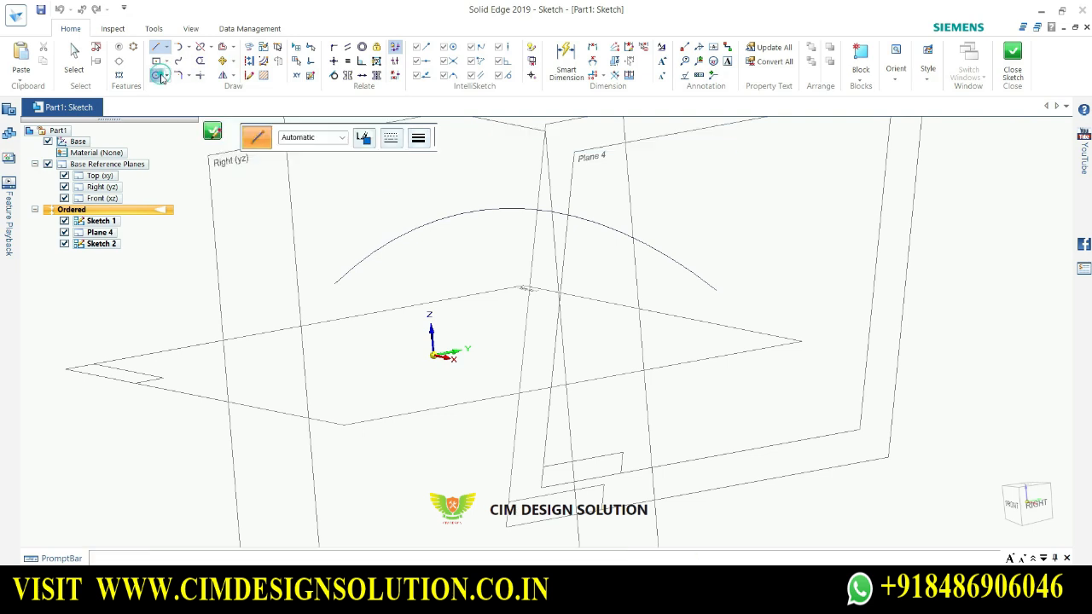
{"action": "left_click", "coordinate": [716, 291]}
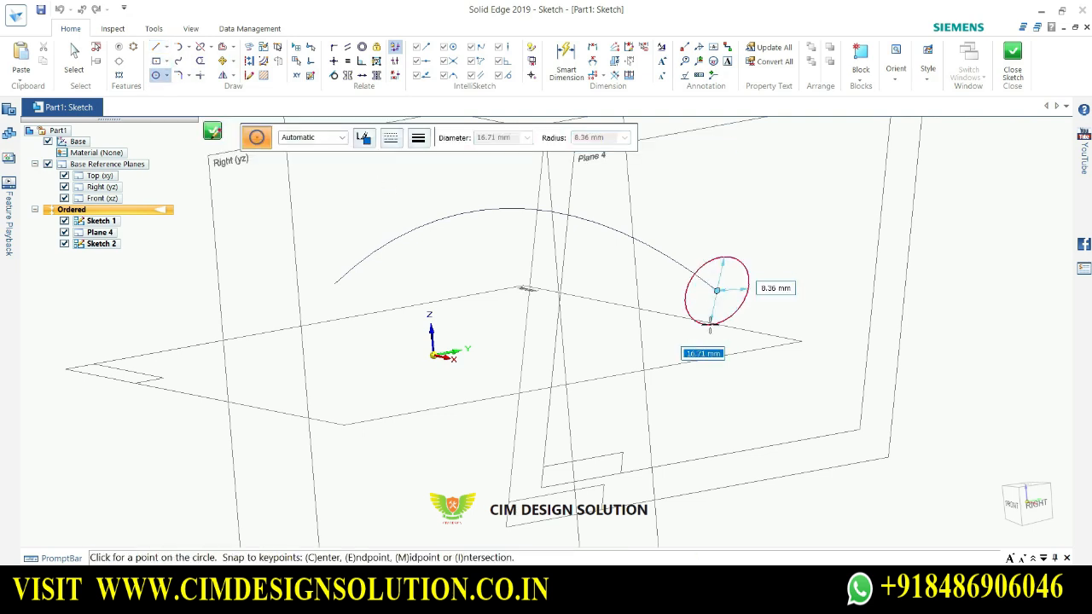
{"action": "type", "text": "15"}
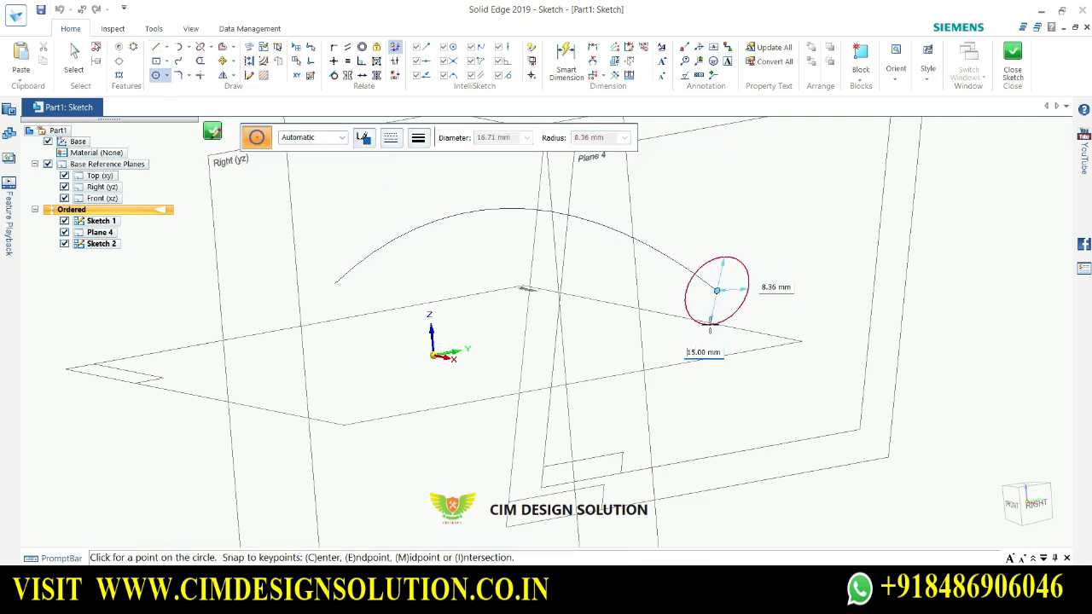
{"action": "key", "text": "Return"}
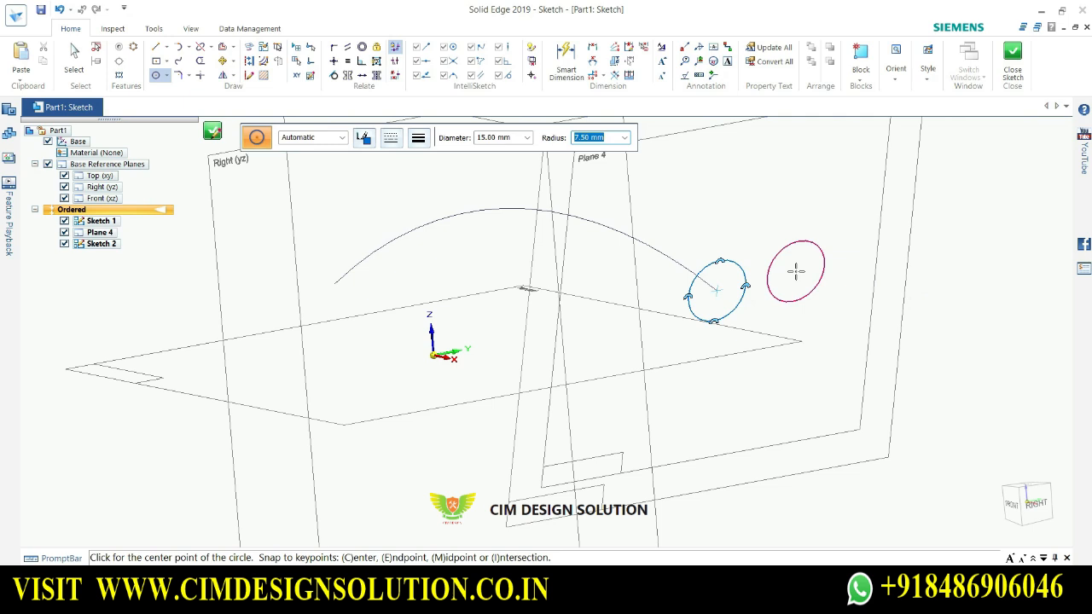
{"action": "key", "text": "Escape"}
Dimension the circle's diameter at 15 mm and finish the sketch
{"action": "left_click", "coordinate": [565, 60]}
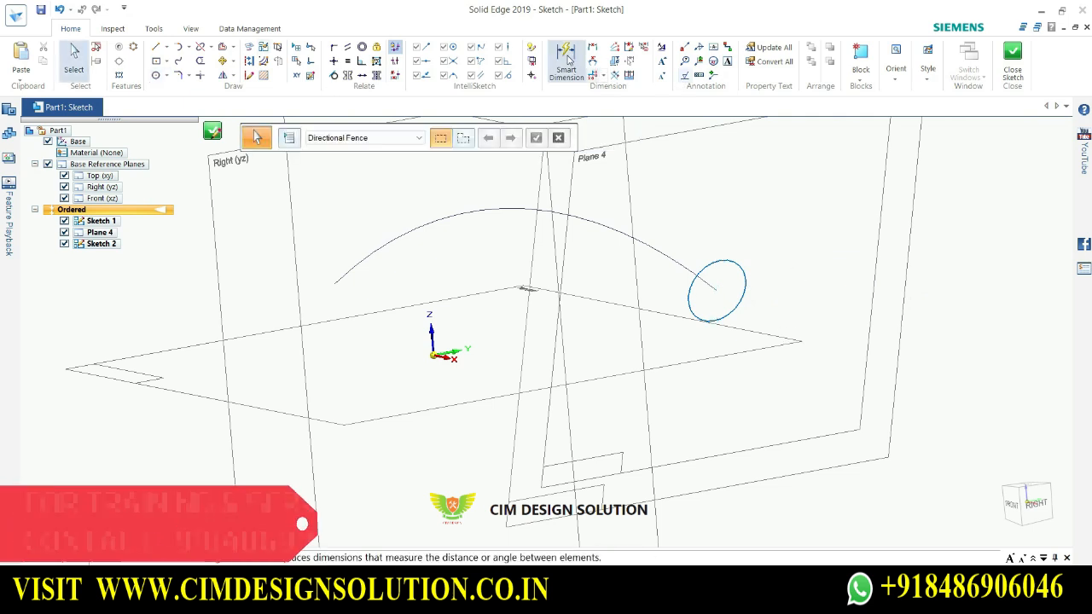
{"action": "left_click", "coordinate": [742, 271]}
{"action": "left_click", "coordinate": [757, 232]}
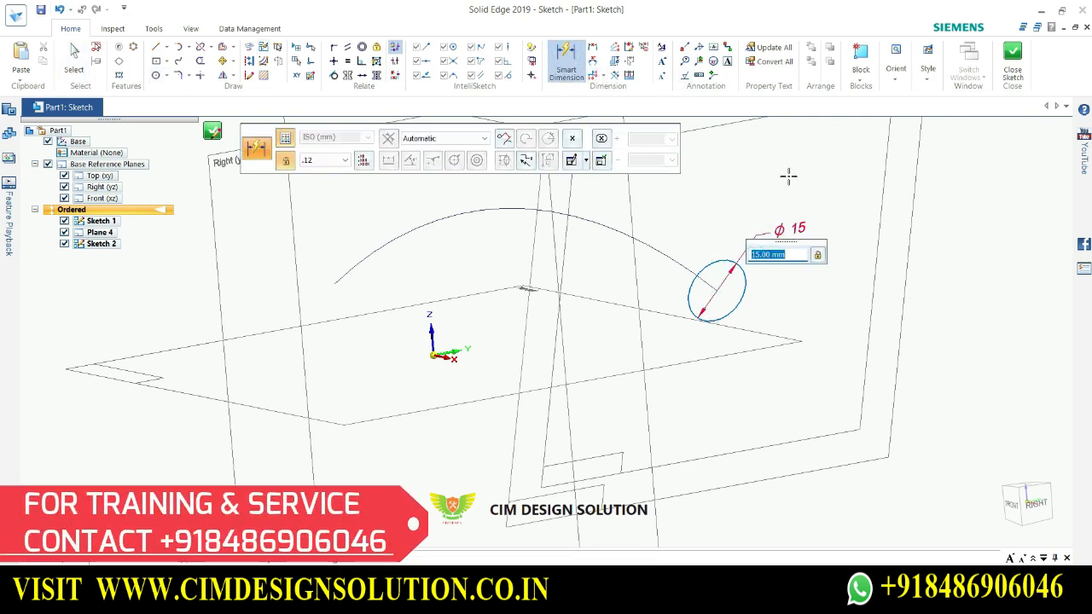
{"action": "left_click", "coordinate": [1012, 58]}
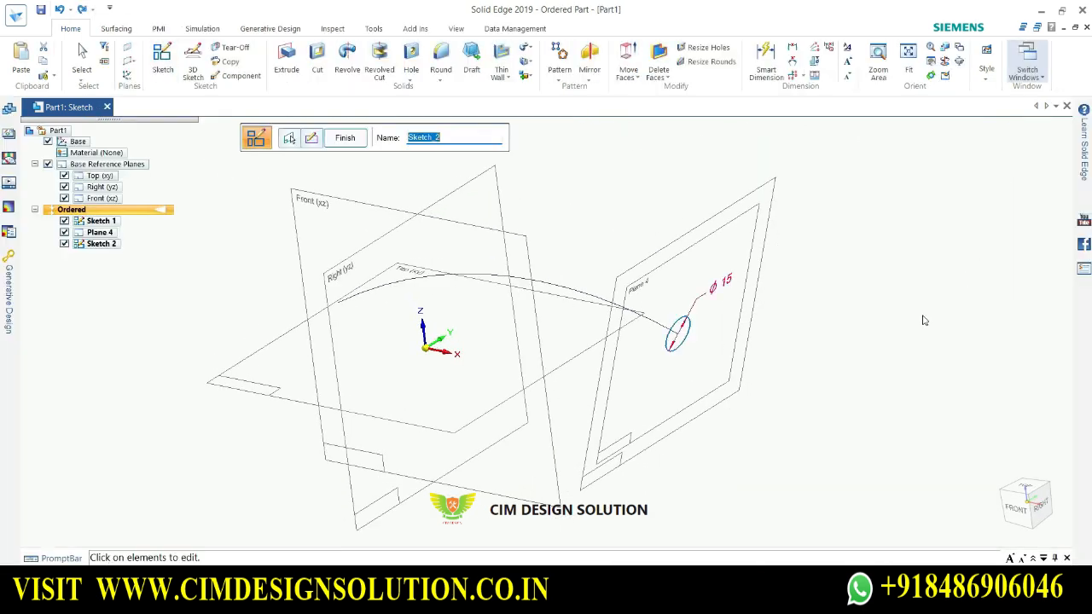
{"action": "left_click", "coordinate": [340, 145]}
{"action": "left_click", "coordinate": [338, 140]}
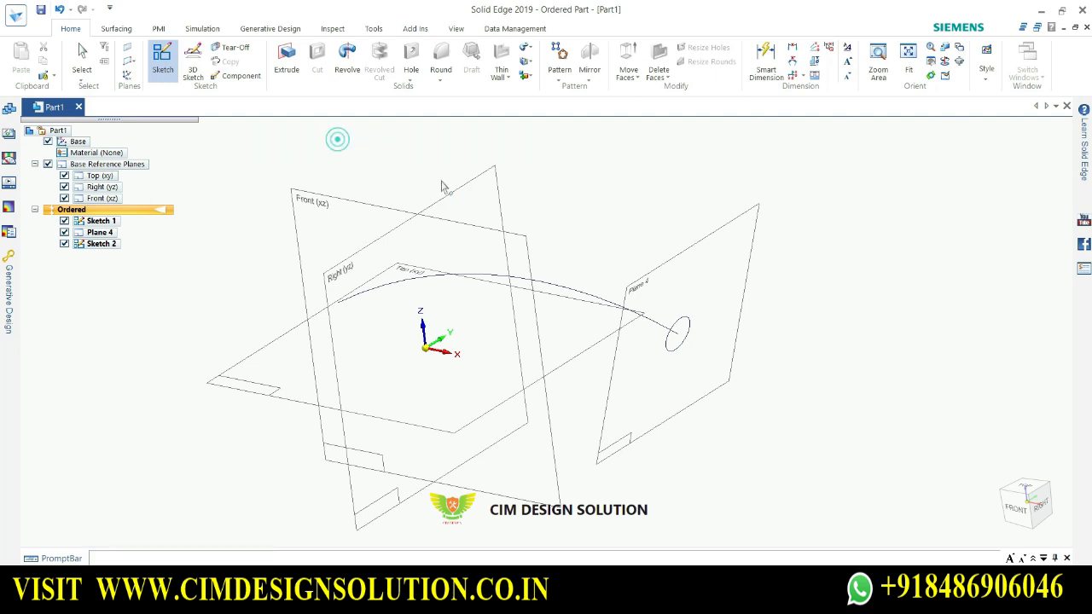
Hide Plane 4 and the base reference planes, leaving only the arc and circle sketches displayed
{"action": "left_click", "coordinate": [64, 232]}
{"action": "left_click", "coordinate": [47, 163]}
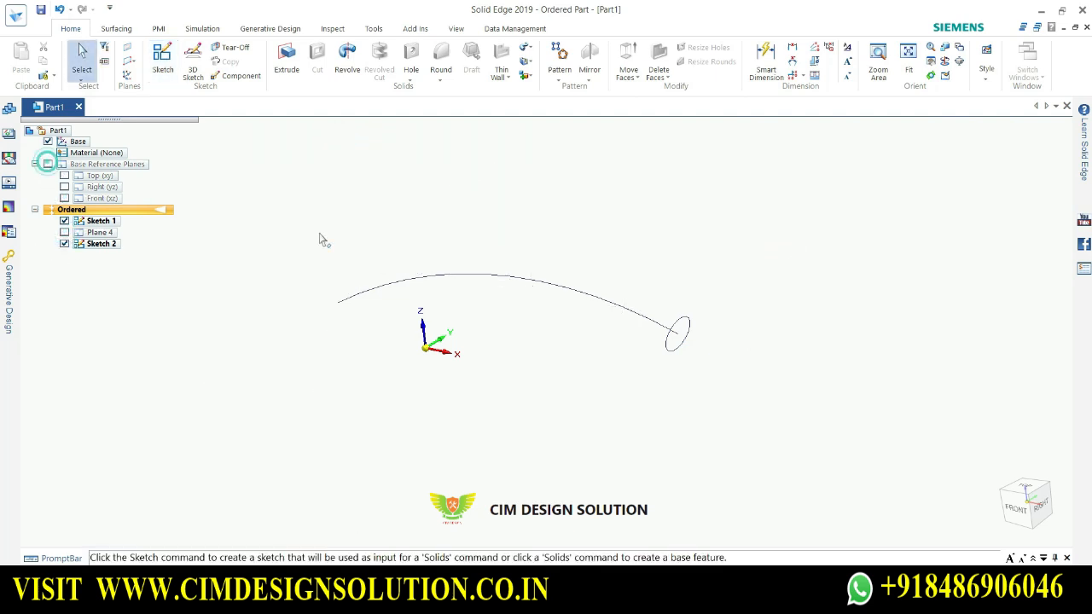
{"action": "scroll", "coordinate": [725, 326], "scroll_direction": "up", "scroll_amount": 2}
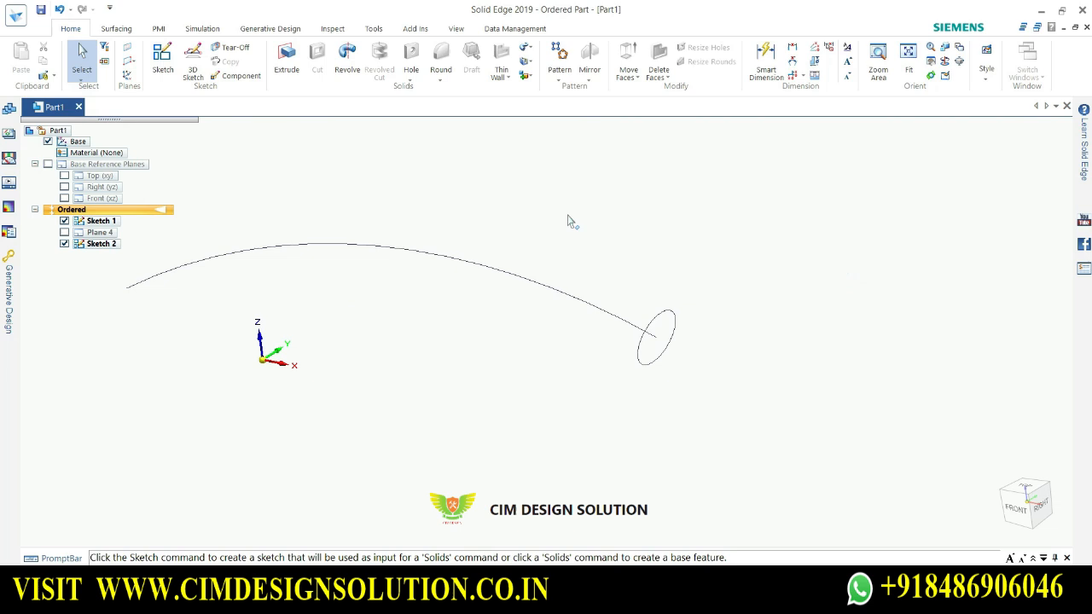
Start a Sweep with the single path and cross section type and accept the arc as its path
{"action": "left_click", "coordinate": [528, 49]}
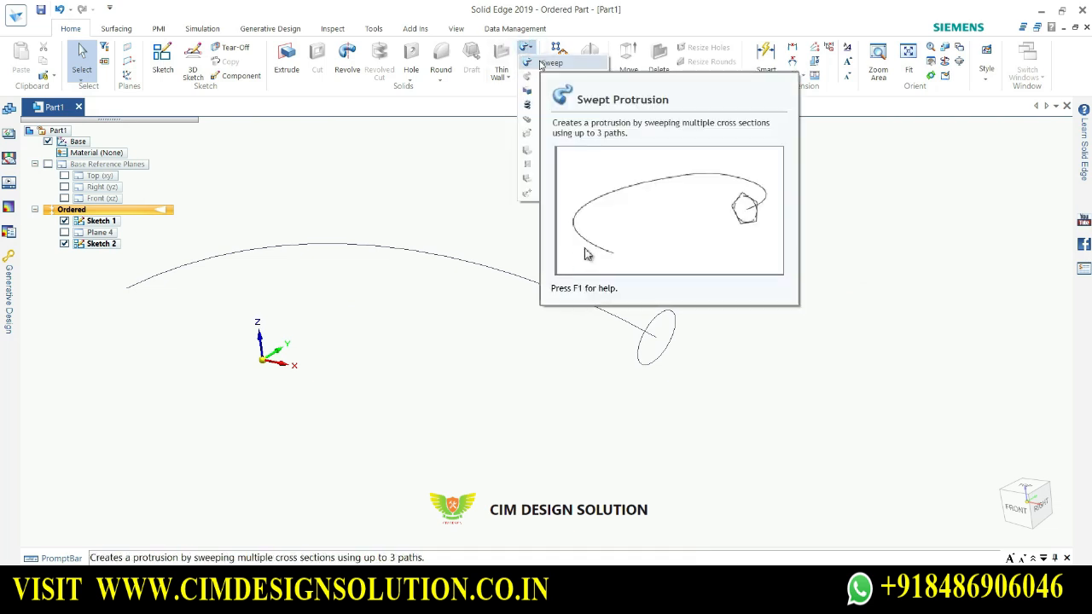
{"action": "left_click", "coordinate": [542, 73]}
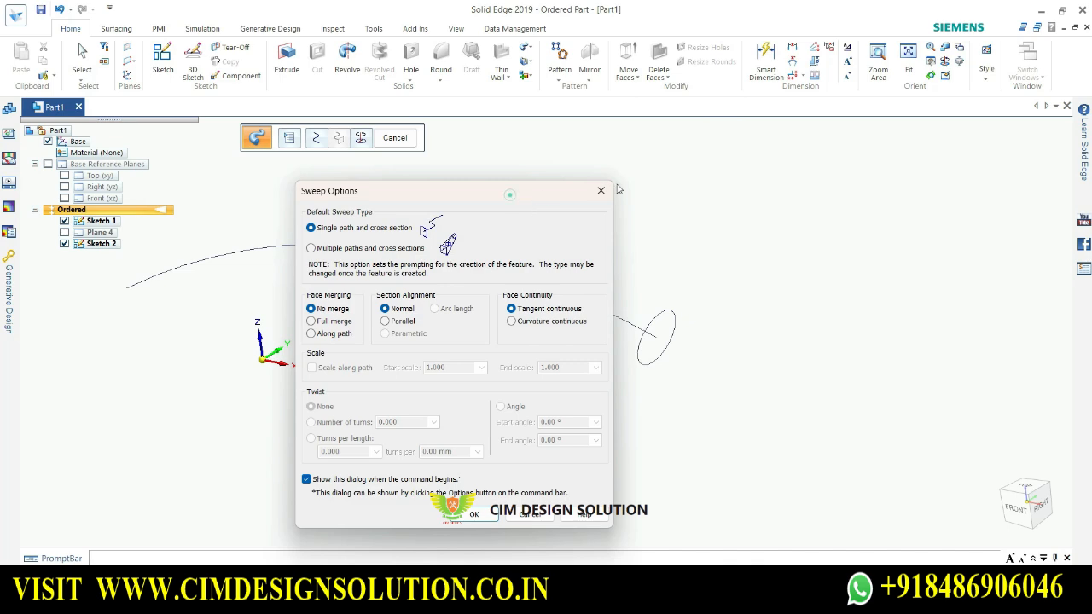
{"action": "left_click_drag", "start_coordinate": [618, 190], "coordinate": [890, 144]}
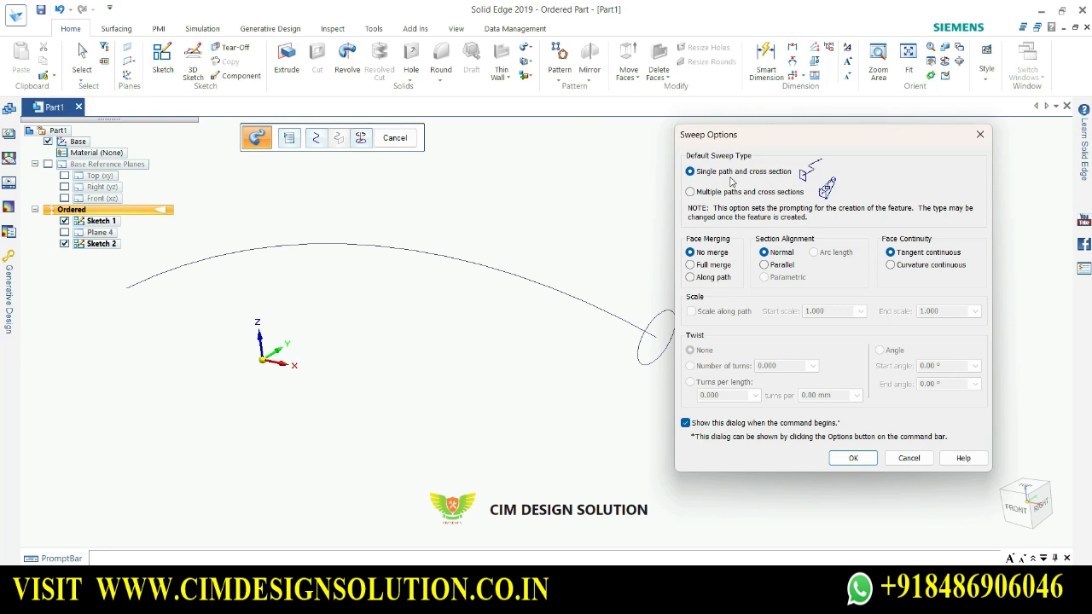
{"action": "left_click", "coordinate": [862, 458]}
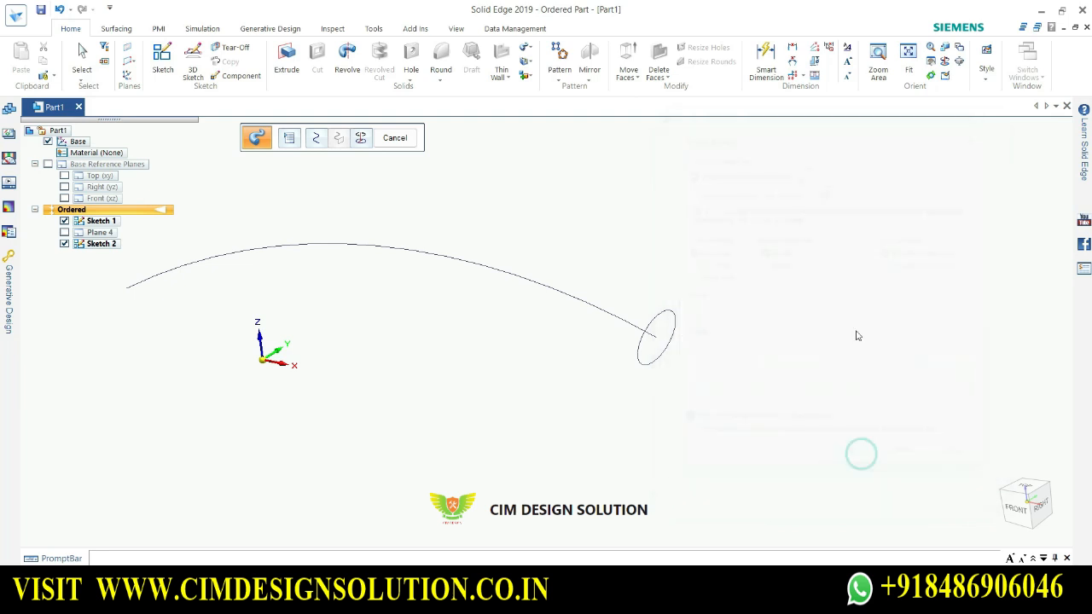
{"action": "left_click", "coordinate": [589, 307]}
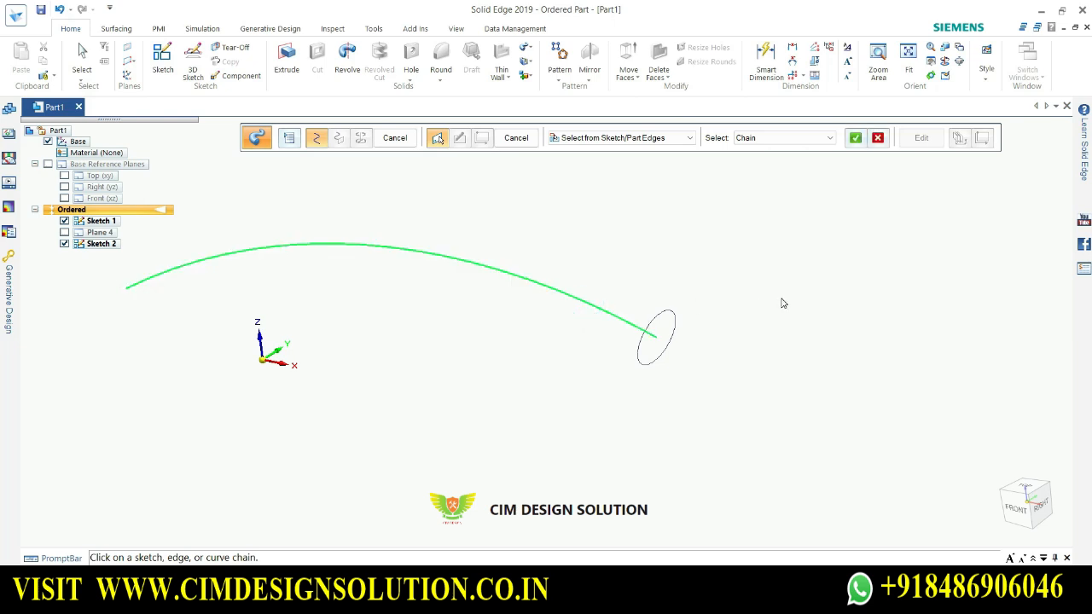
{"action": "left_click", "coordinate": [854, 137]}
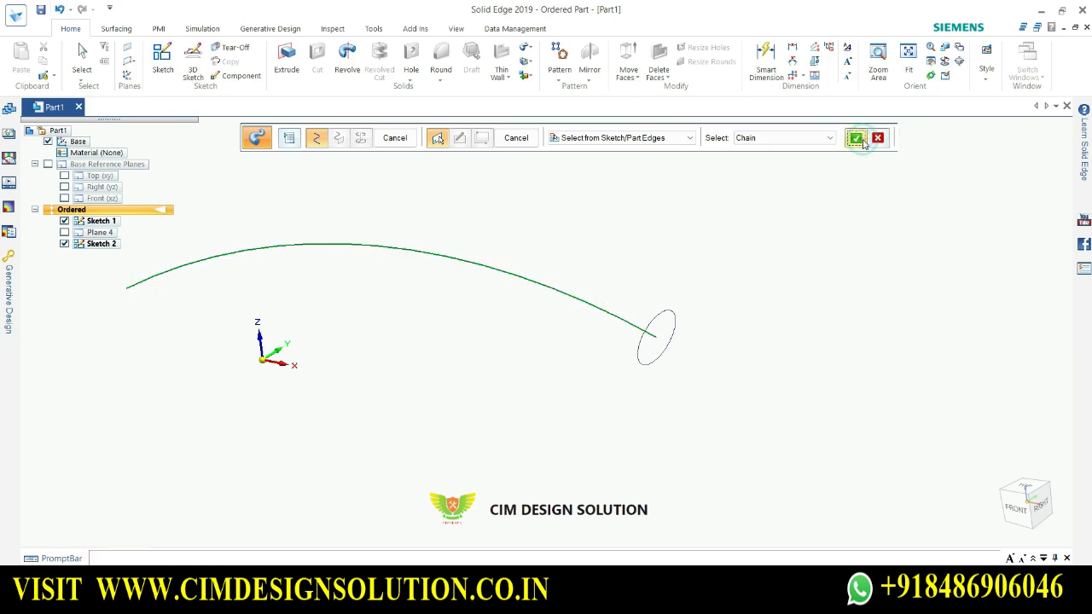
Use the circle at the arc's end as the cross section and finish the swept protrusion
{"action": "left_click", "coordinate": [673, 317]}
{"action": "right_click", "coordinate": [775, 333]}
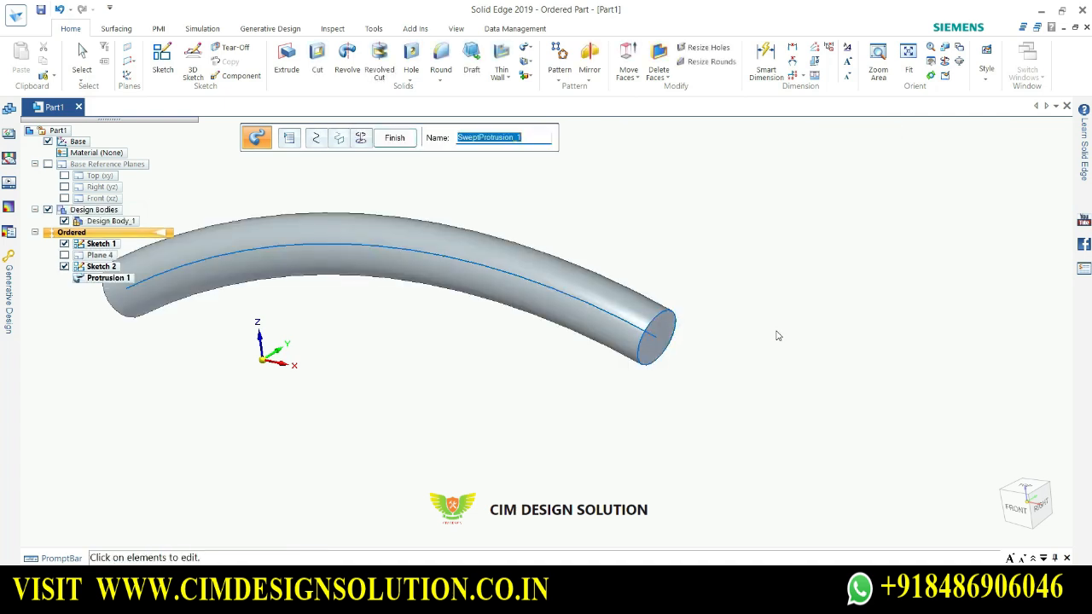
{"action": "middle_click_drag", "start_coordinate": [702, 358], "coordinate": [602, 356]}
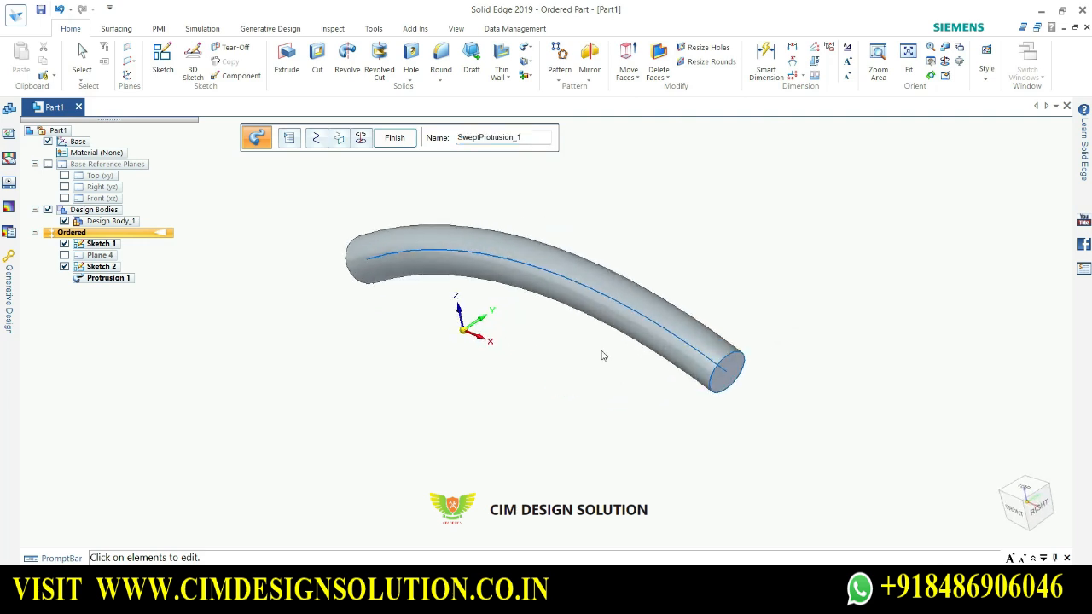
{"action": "left_click", "coordinate": [393, 139]}
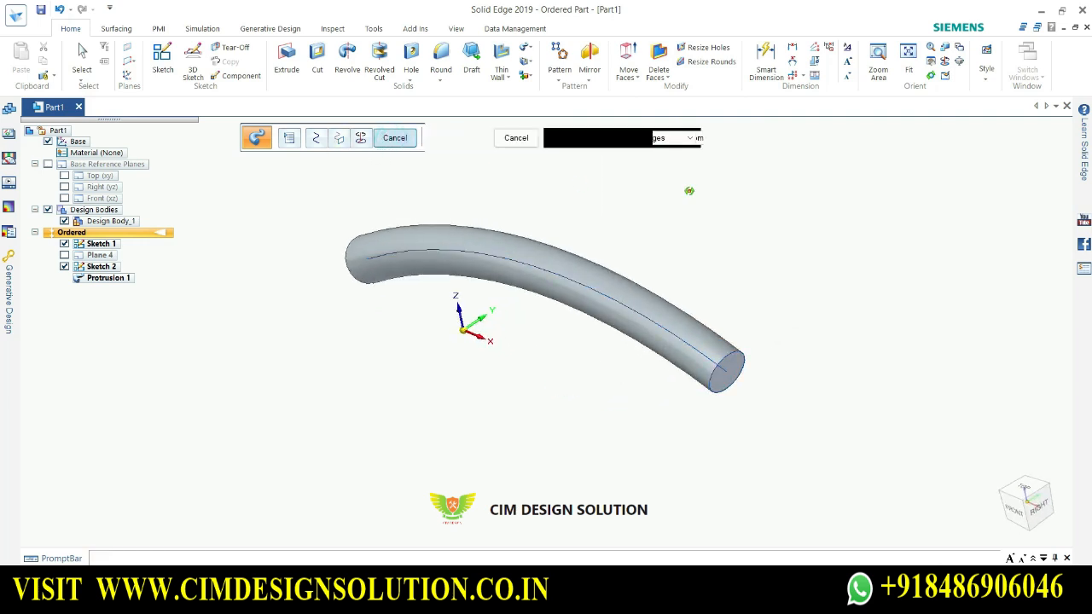
Leave the restarted Sweep command and undo the swept protrusion
{"action": "left_click", "coordinate": [518, 139]}
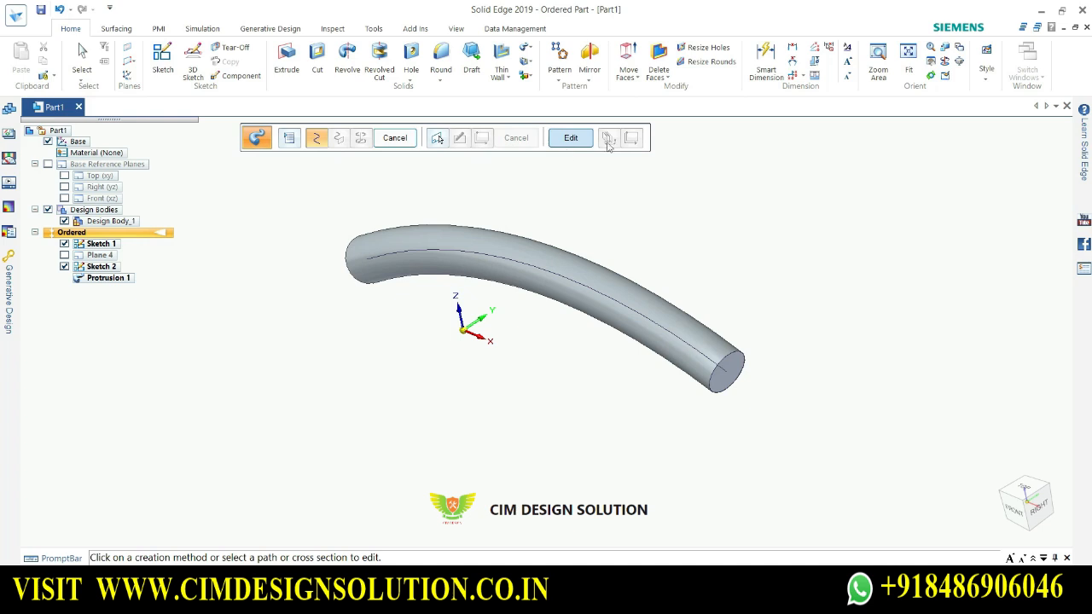
{"action": "left_click", "coordinate": [394, 138]}
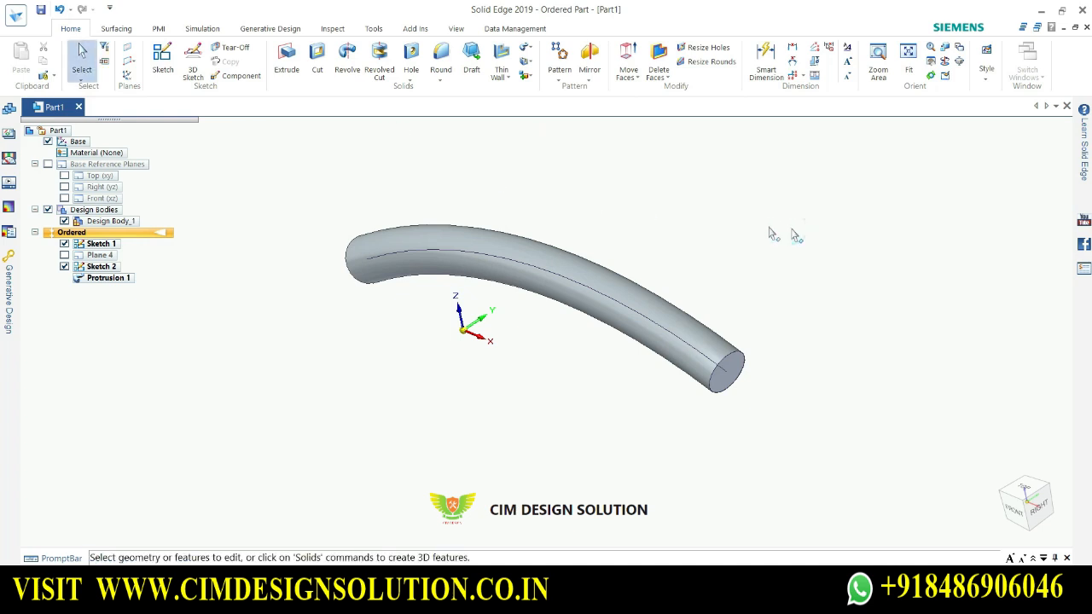
{"action": "middle_click_drag", "start_coordinate": [785, 234], "coordinate": [770, 260]}
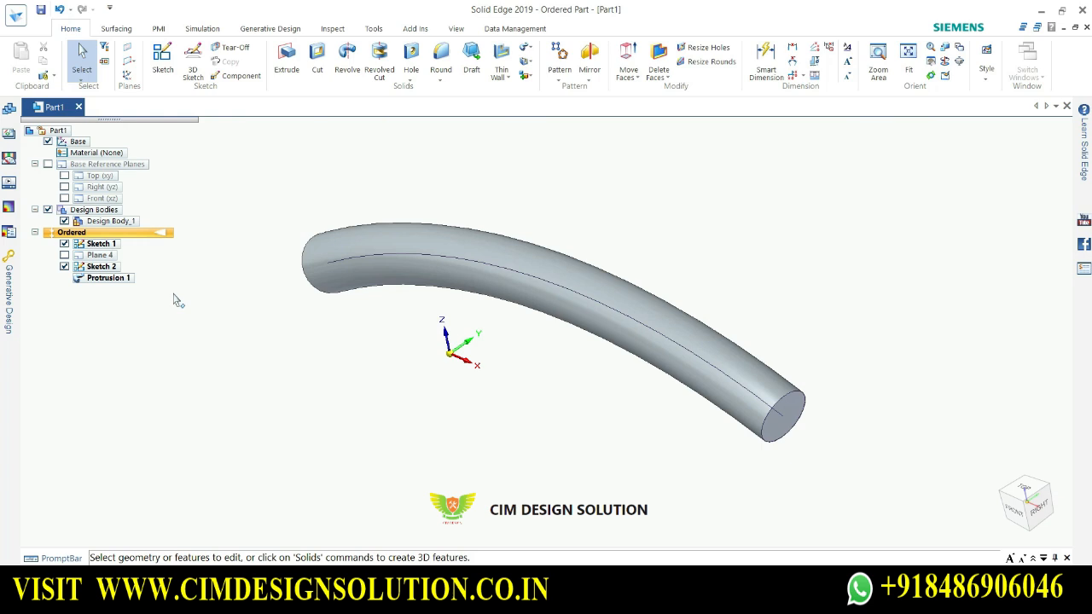
{"action": "key", "text": "ctrl+z"}
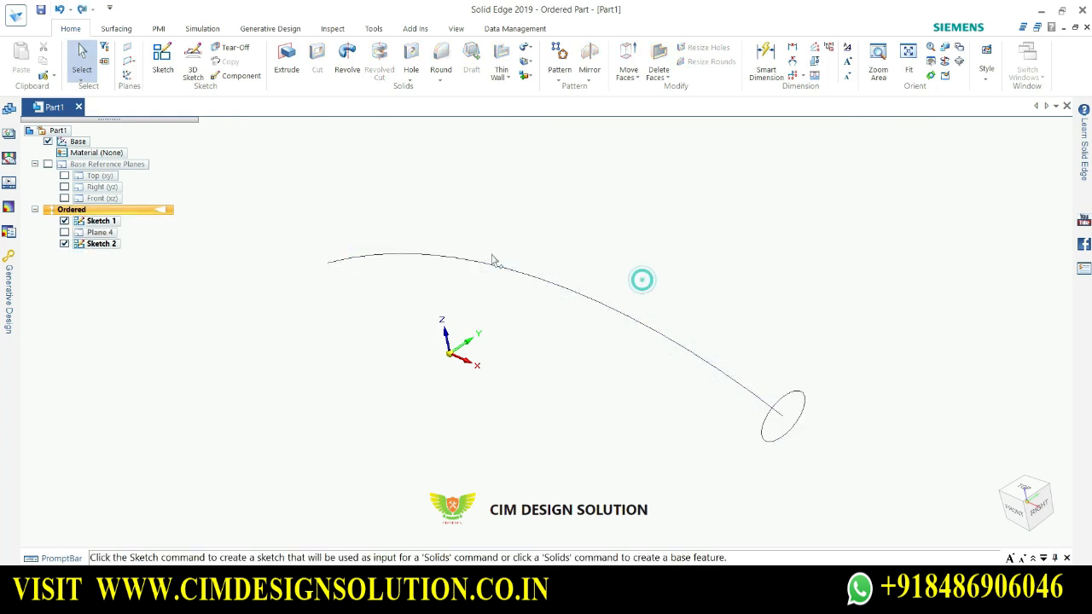
Create a single path and cross section sweep again, with the arc as path and the circle as profile
{"action": "left_click", "coordinate": [526, 48]}
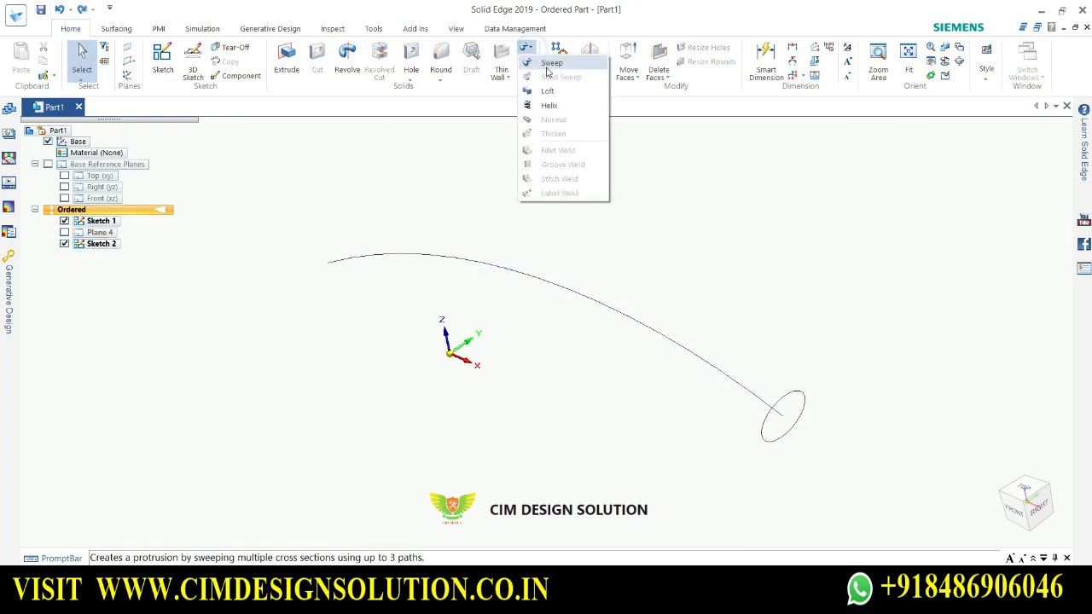
{"action": "left_click", "coordinate": [546, 62]}
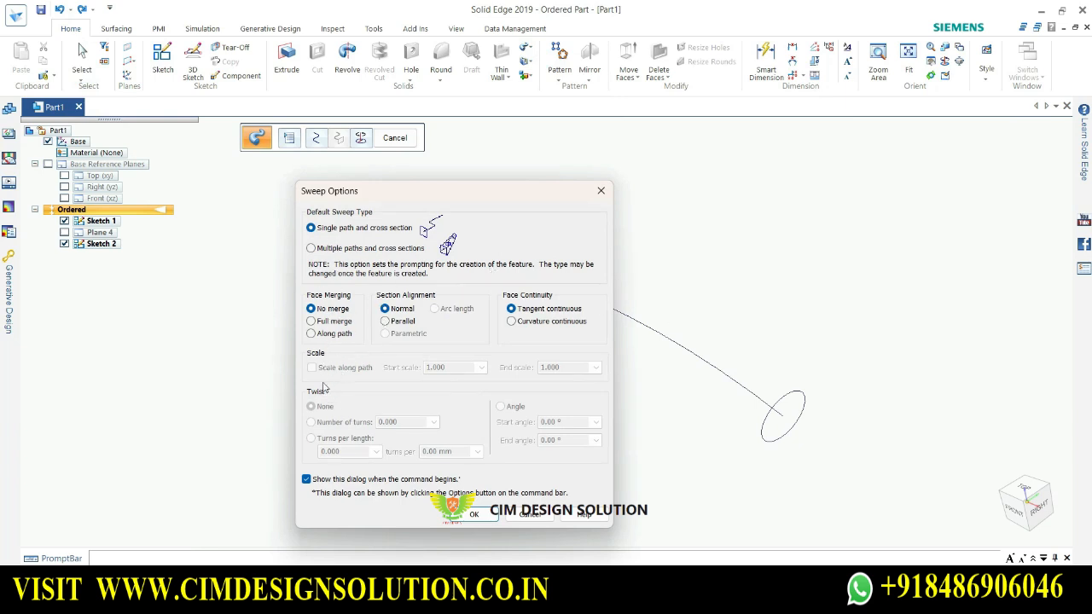
{"action": "left_click_drag", "start_coordinate": [384, 195], "coordinate": [523, 173]}
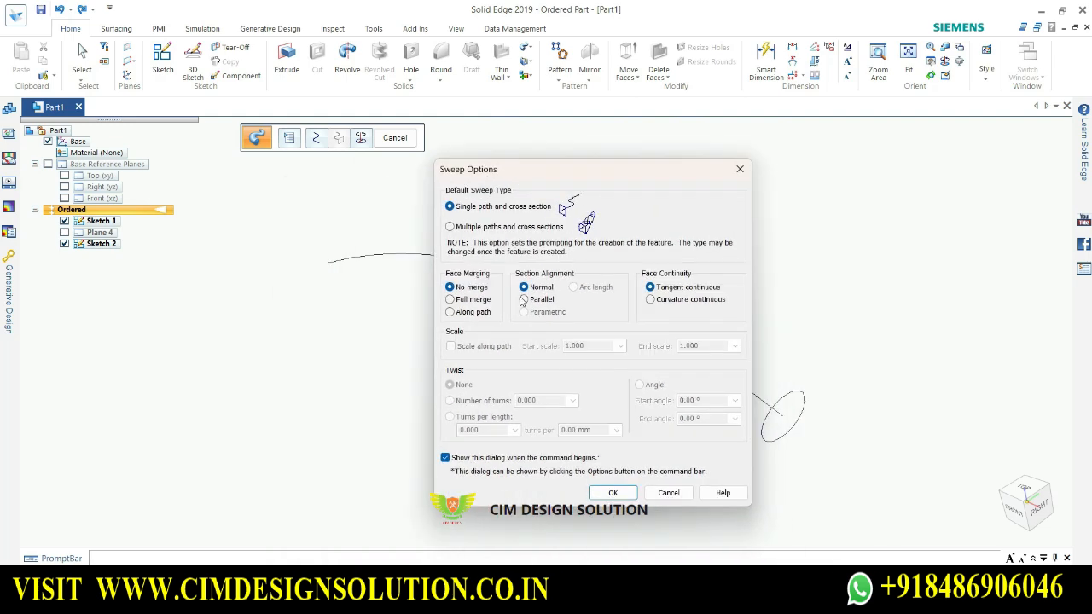
{"action": "left_click", "coordinate": [450, 347]}
{"action": "left_click", "coordinate": [612, 493]}
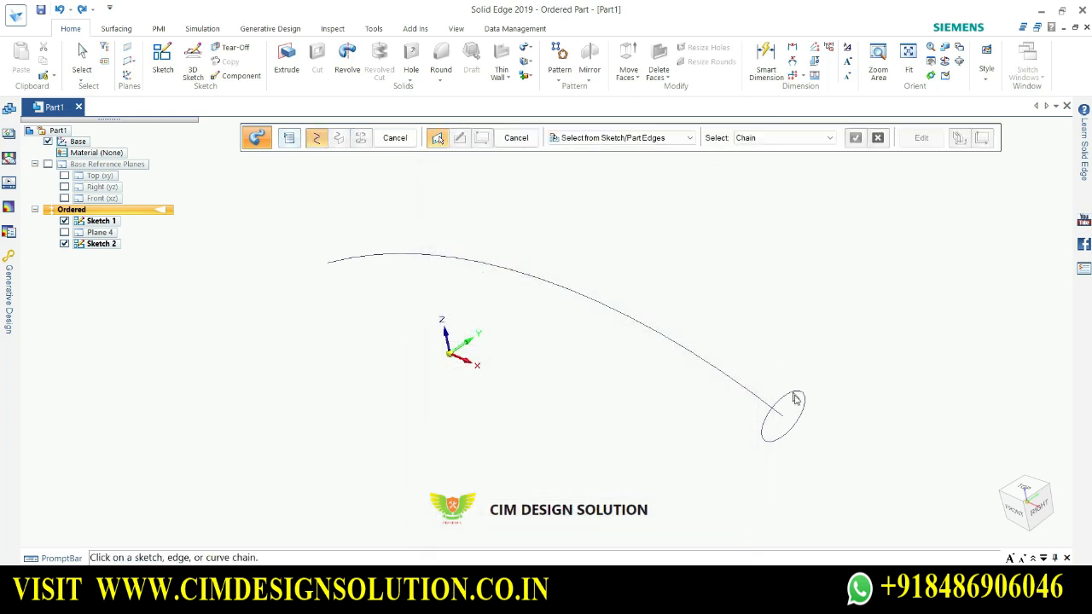
{"action": "left_click", "coordinate": [727, 382]}
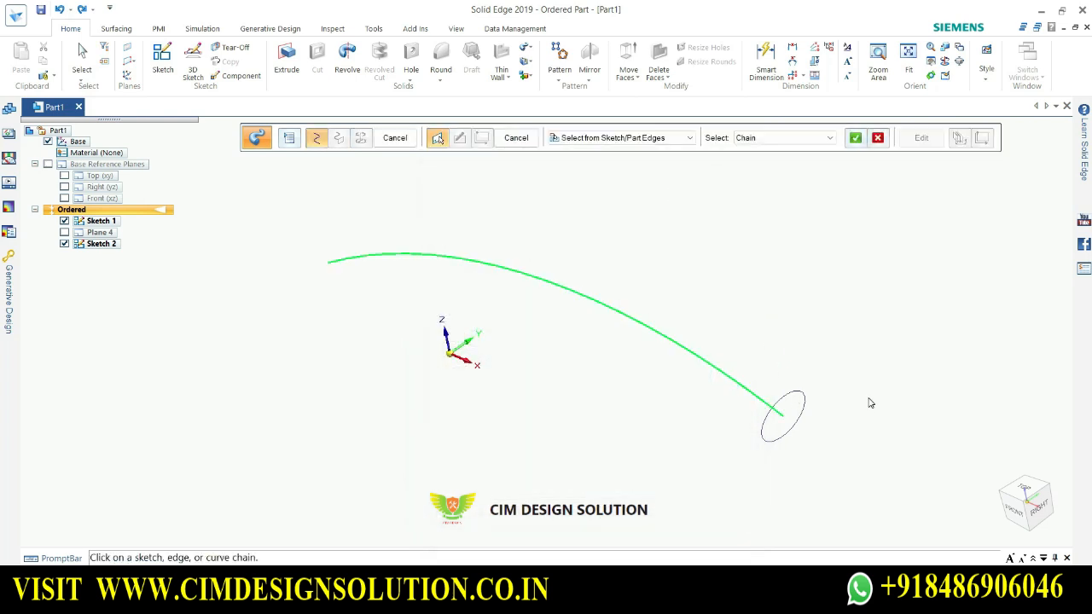
{"action": "left_click", "coordinate": [855, 138]}
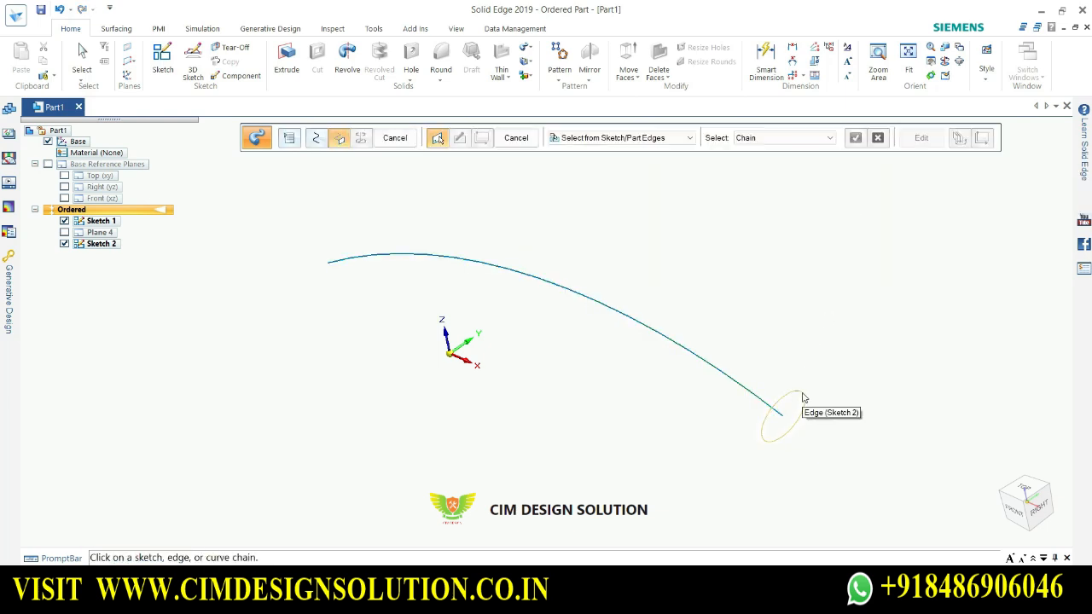
{"action": "left_click", "coordinate": [800, 395]}
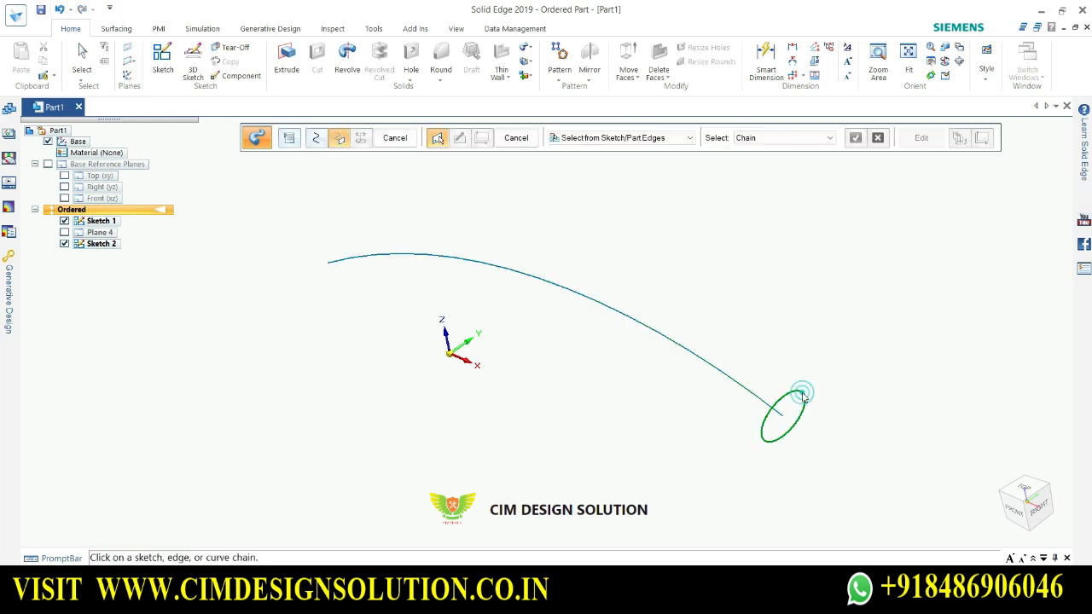
Enable scaling along the path in the sweep's options with an end scale of 2, and finish the feature
{"action": "left_click", "coordinate": [290, 139]}
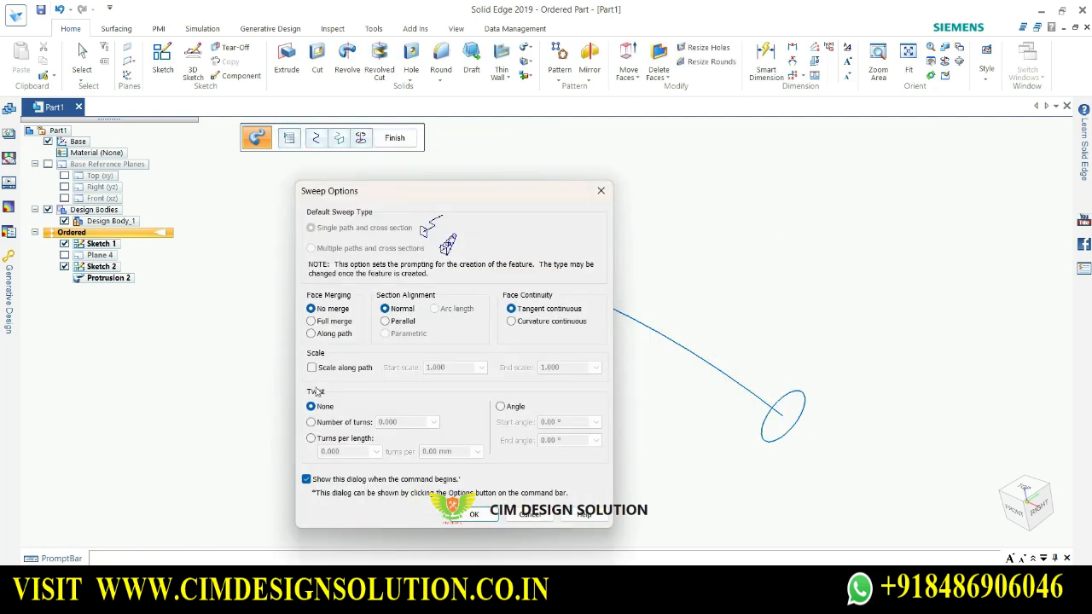
{"action": "left_click_drag", "start_coordinate": [454, 198], "coordinate": [234, 150]}
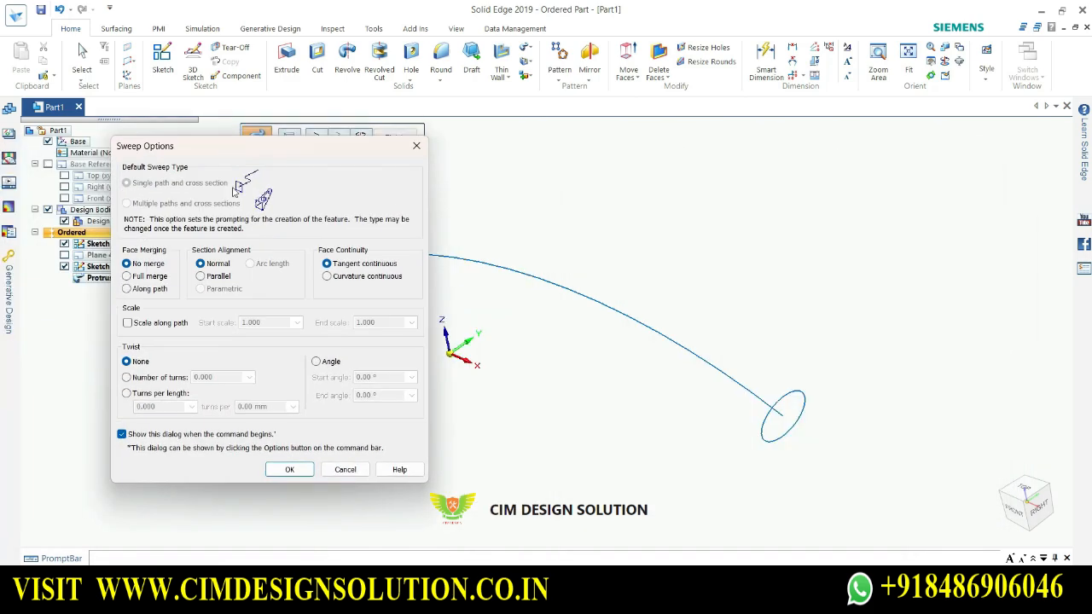
{"action": "left_click", "coordinate": [127, 323]}
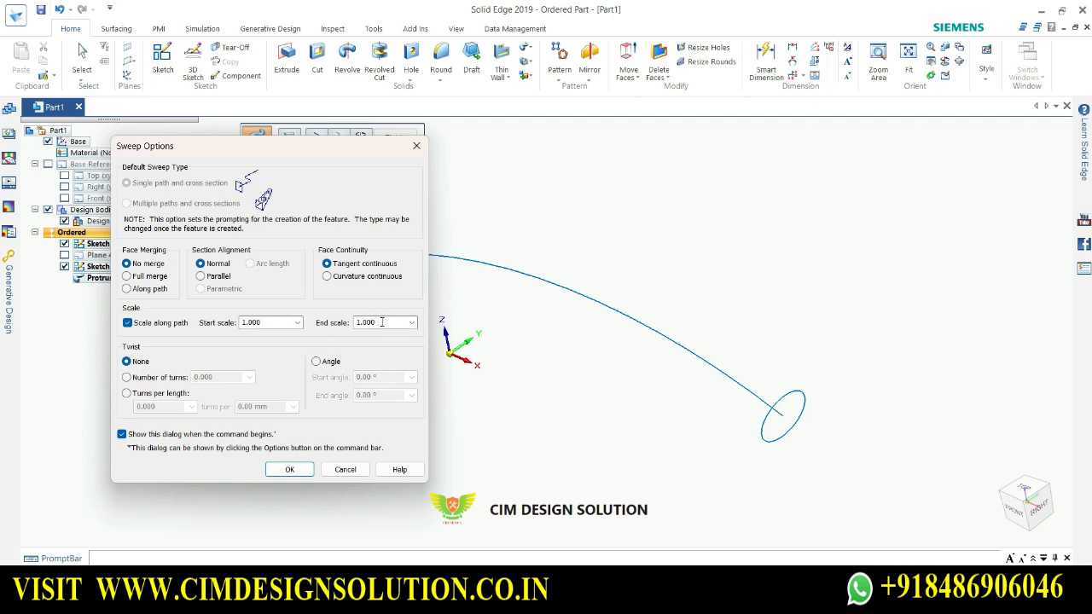
{"action": "double_click", "coordinate": [381, 322]}
{"action": "type", "text": "2"}
{"action": "left_click", "coordinate": [290, 469]}
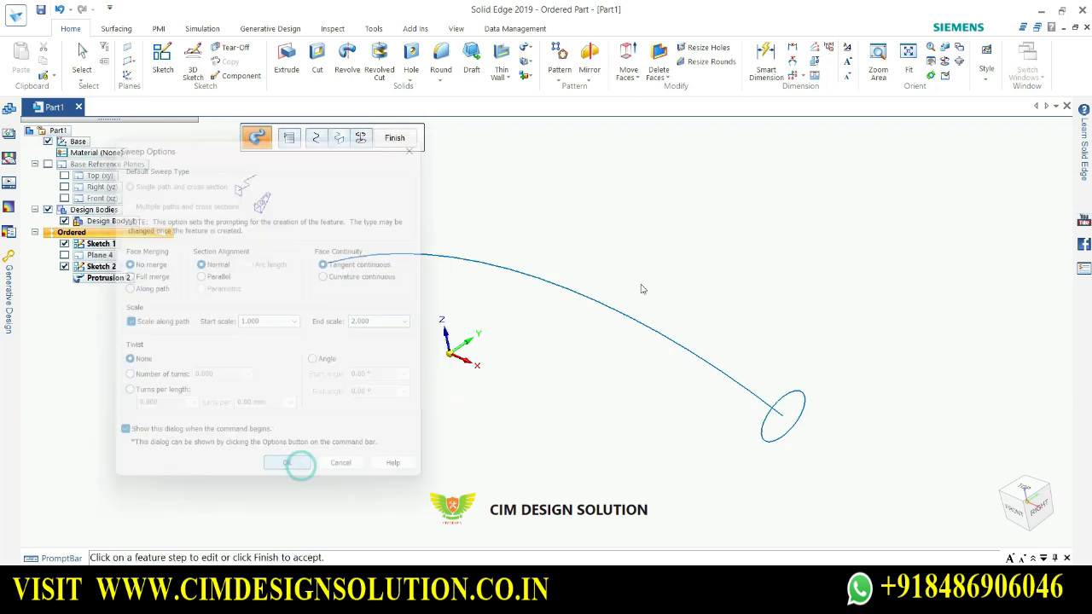
{"action": "left_click", "coordinate": [406, 143]}
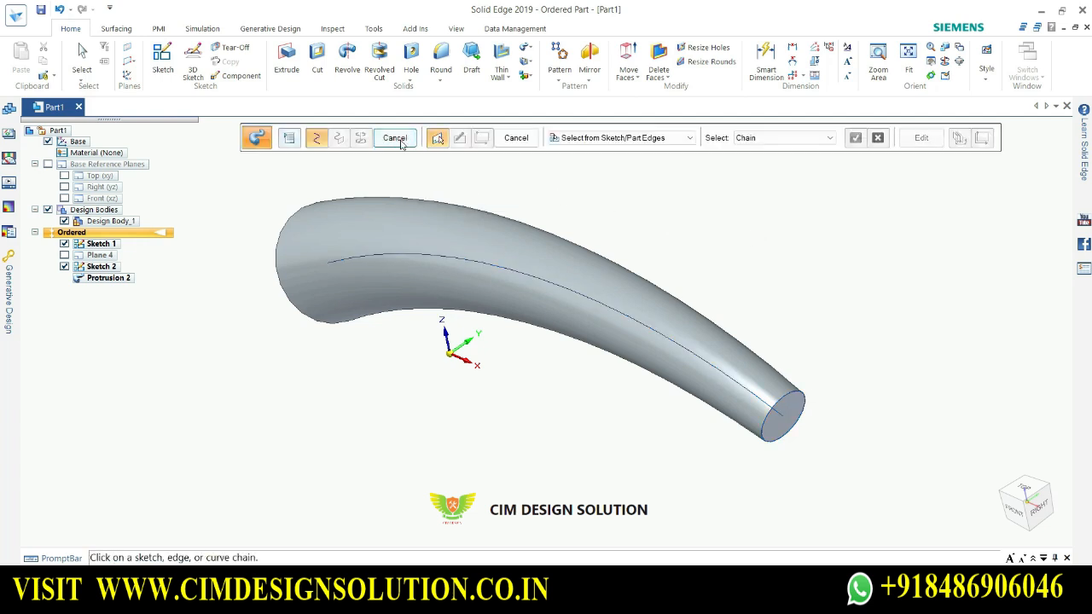
{"action": "left_click", "coordinate": [400, 143]}
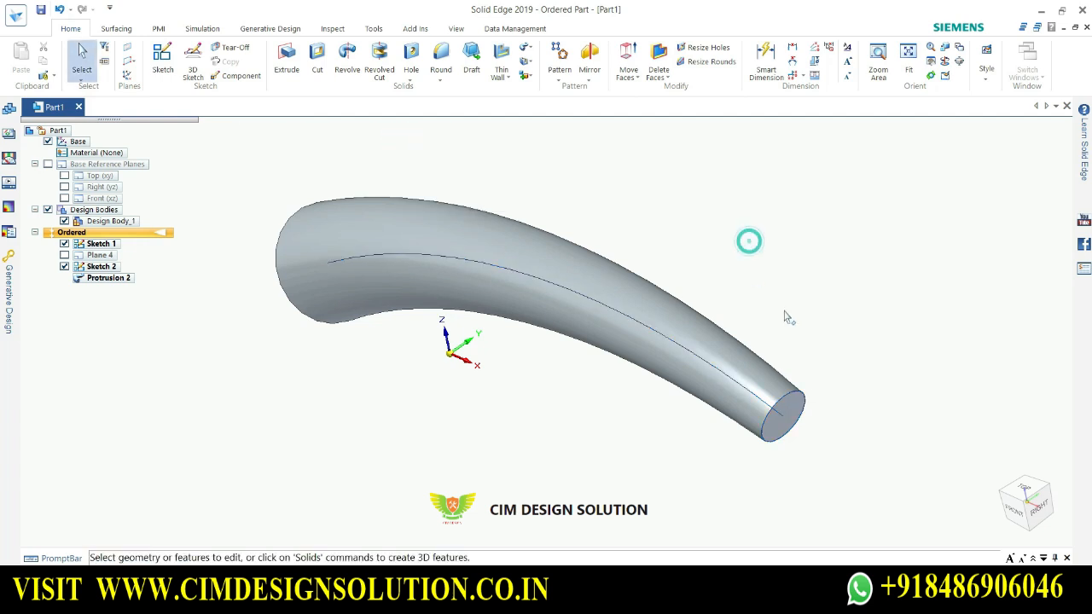
Examine the scaled sweep from several angles, comparing its two end faces
{"action": "middle_click_drag", "start_coordinate": [784, 317], "coordinate": [831, 214]}
{"action": "scroll", "coordinate": [778, 206], "scroll_direction": "up", "scroll_amount": 1}
{"action": "scroll", "coordinate": [777, 202], "scroll_direction": "up", "scroll_amount": 1}
{"action": "scroll", "coordinate": [777, 200], "scroll_direction": "down", "scroll_amount": 1}
{"action": "scroll", "coordinate": [342, 333], "scroll_direction": "up", "scroll_amount": 2}
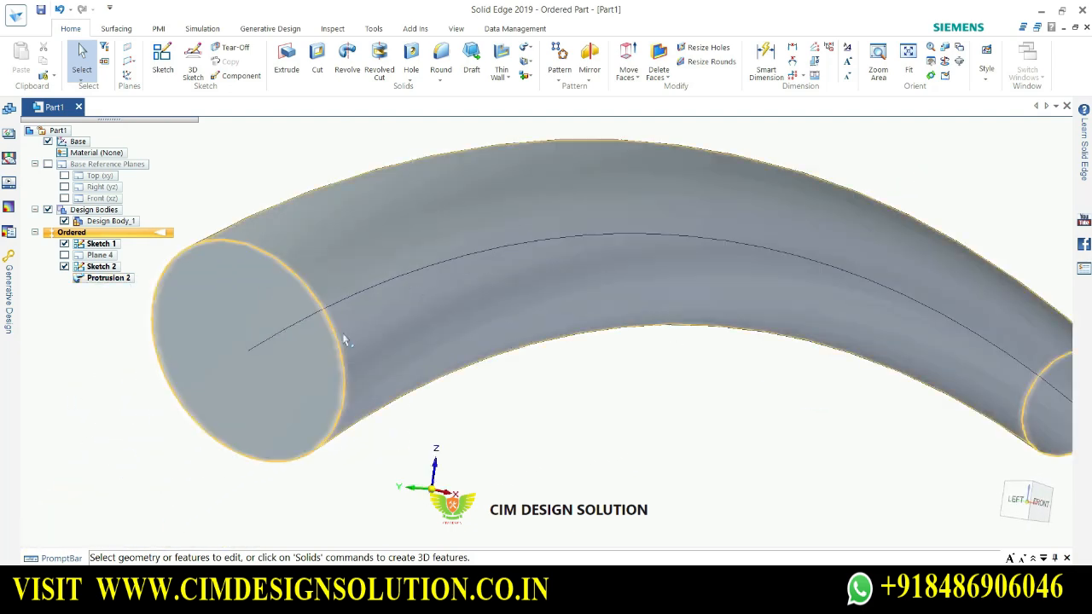
{"action": "scroll", "coordinate": [342, 333], "scroll_direction": "down", "scroll_amount": 2}
{"action": "middle_click_drag", "start_coordinate": [395, 364], "coordinate": [440, 257]}
{"action": "middle_click_drag", "start_coordinate": [453, 209], "coordinate": [629, 285]}
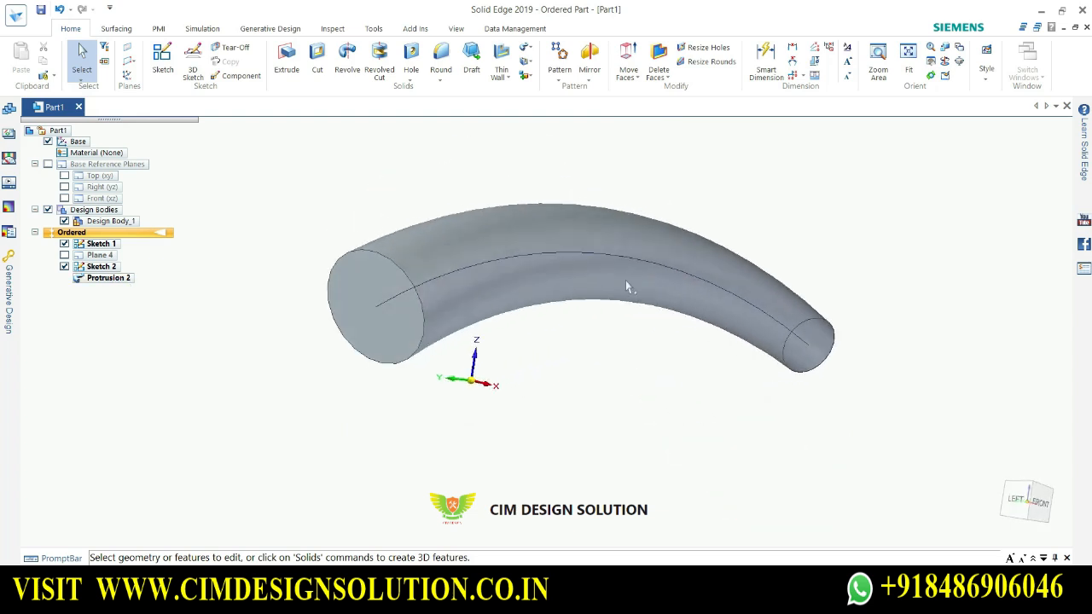
{"action": "scroll", "coordinate": [443, 299], "scroll_direction": "up", "scroll_amount": 1}
{"action": "middle_click_drag", "start_coordinate": [831, 428], "coordinate": [767, 409]}
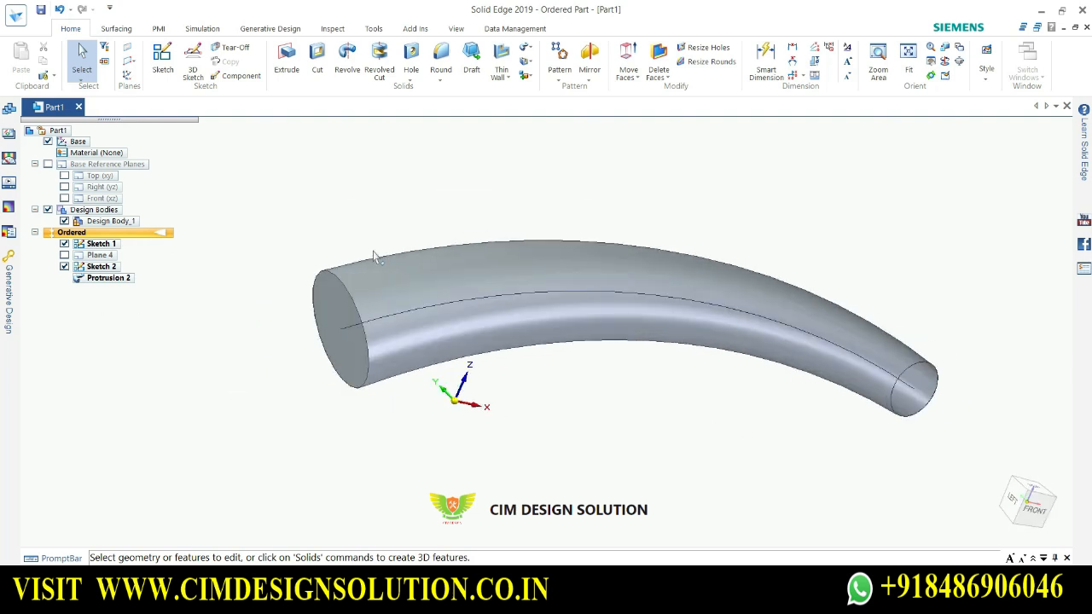
Undo the scaled swept protrusion, returning to only the arc and circle sketches
{"action": "key", "text": "ctrl+z"}
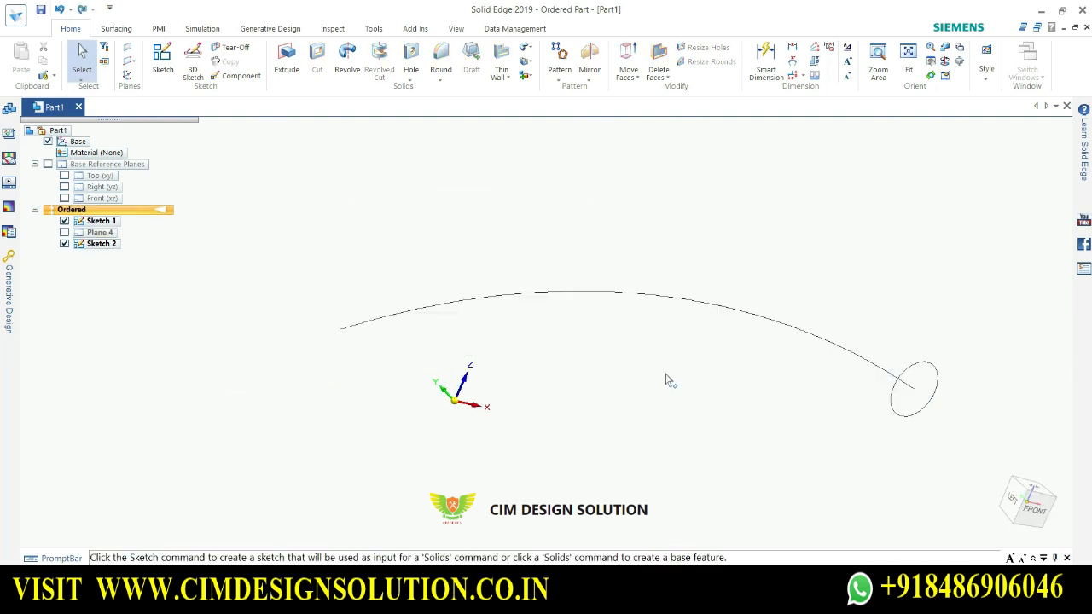
{"action": "scroll", "coordinate": [660, 378], "scroll_direction": "down", "scroll_amount": 2}
{"action": "mouse_move", "coordinate": [824, 440]}
{"action": "middle_mouse_down"}
{"action": "mouse_move", "coordinate": [682, 450]}
{"action": "mouse_move", "coordinate": [747, 422]}
{"action": "mouse_move", "coordinate": [644, 294]}
{"action": "mouse_move", "coordinate": [635, 366]}
{"action": "mouse_move", "coordinate": [725, 385]}
{"action": "mouse_move", "coordinate": [682, 370]}
{"action": "mouse_move", "coordinate": [704, 397]}
{"action": "middle_mouse_up"}
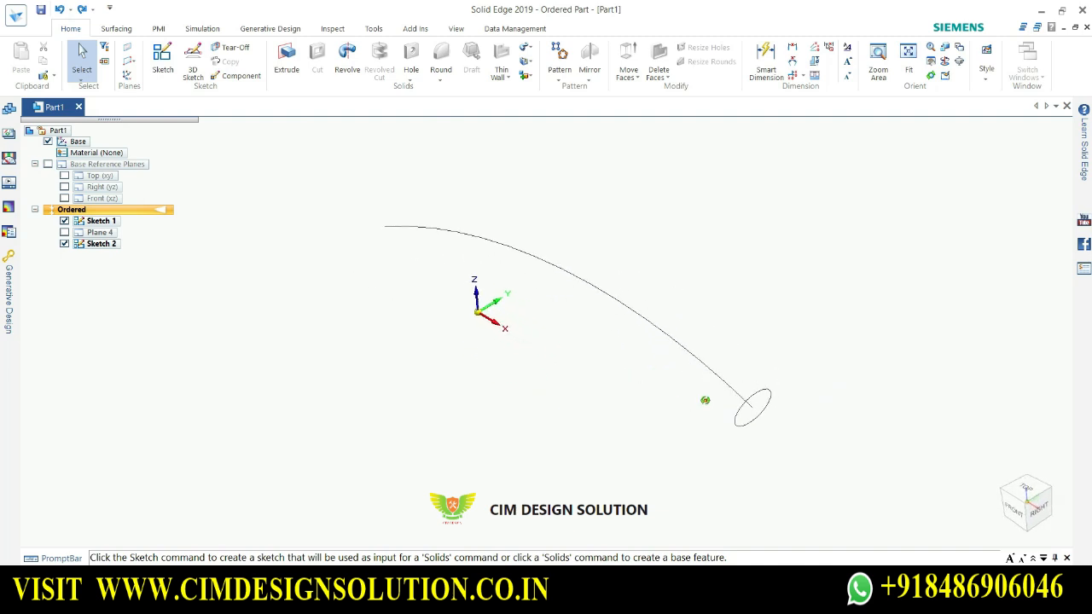
Create a single path and cross section sweep with the arc as path and the 15 mm circle as profile
{"action": "left_click", "coordinate": [527, 49]}
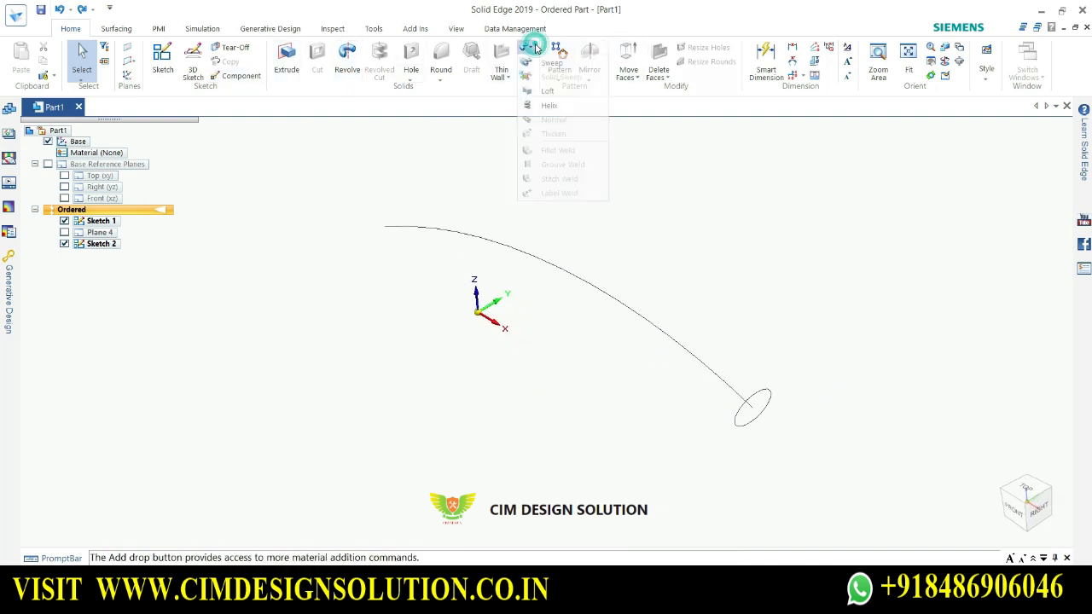
{"action": "left_click", "coordinate": [551, 64]}
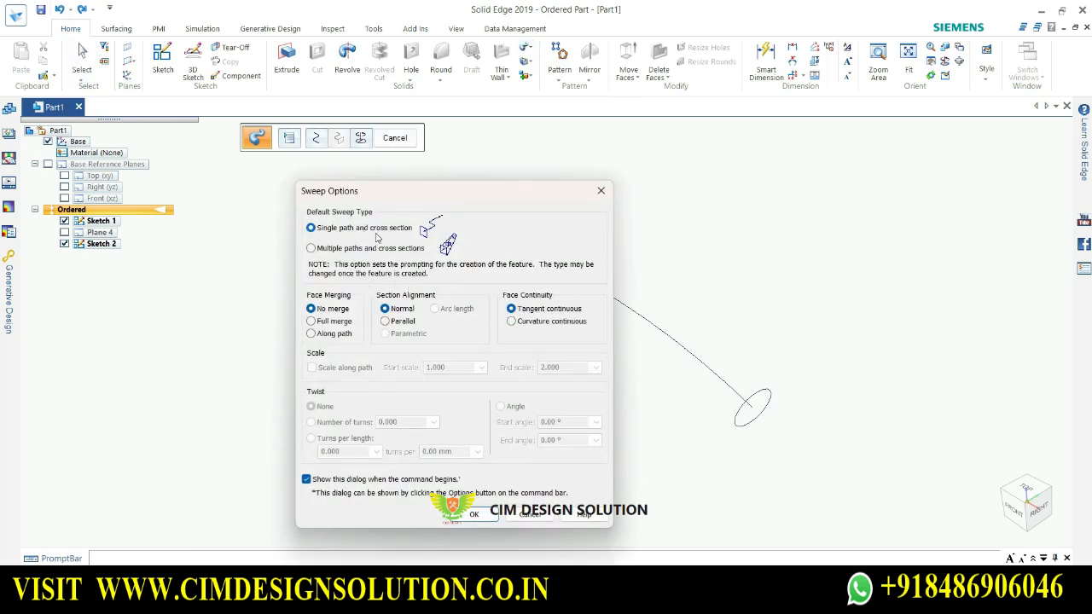
{"action": "left_click", "coordinate": [474, 514]}
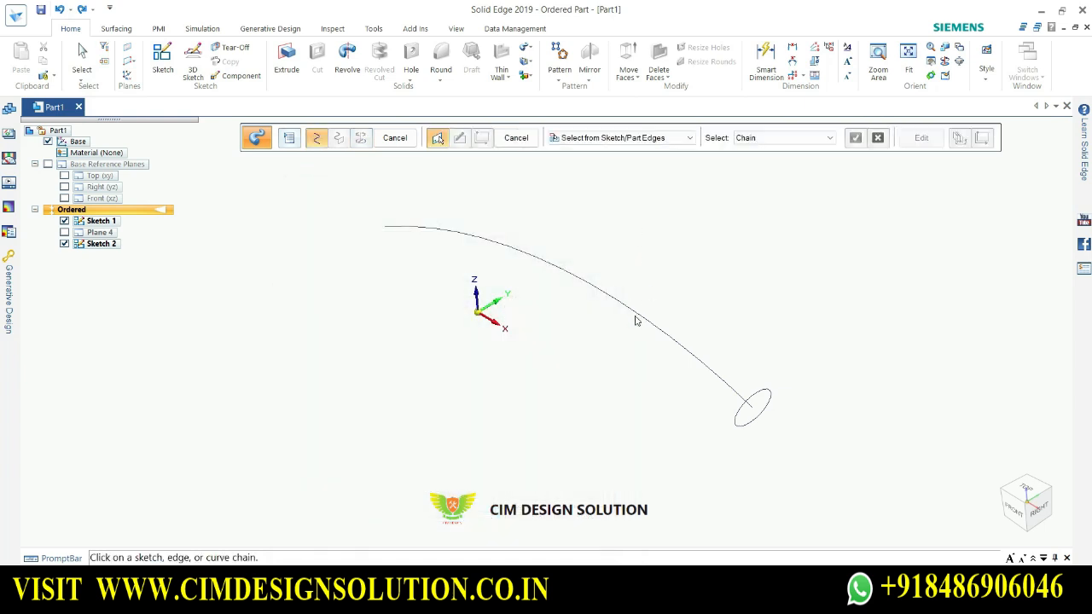
{"action": "left_click", "coordinate": [636, 316]}
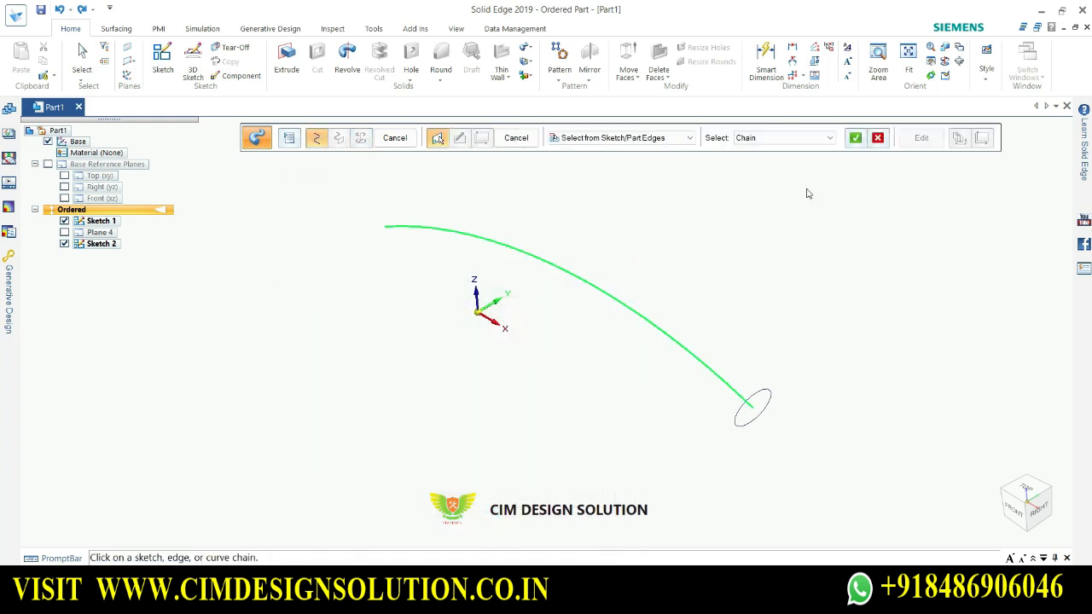
{"action": "left_click", "coordinate": [856, 139]}
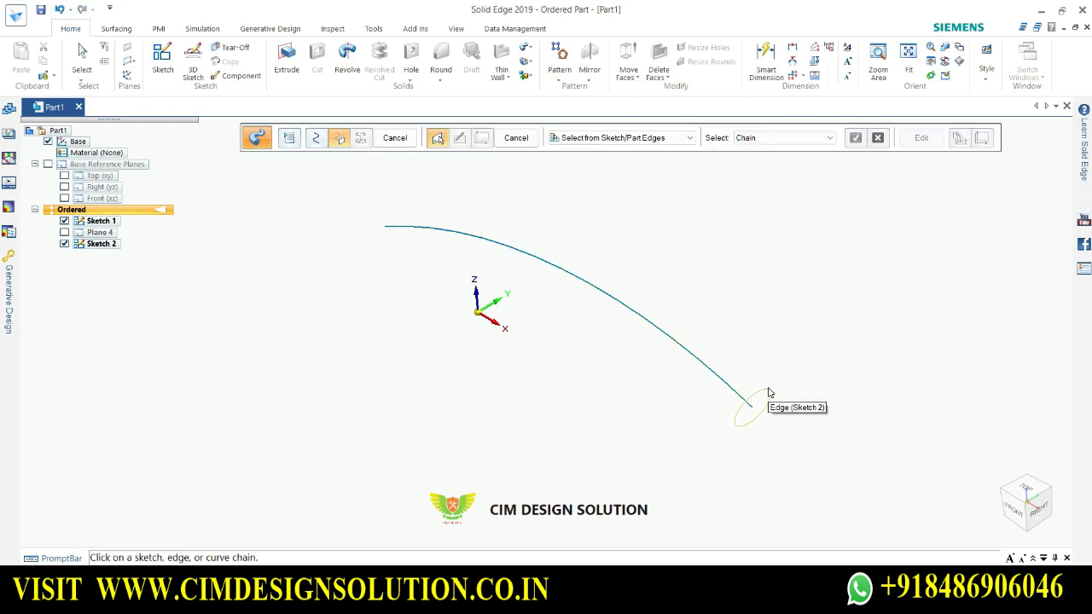
{"action": "left_click", "coordinate": [767, 392]}
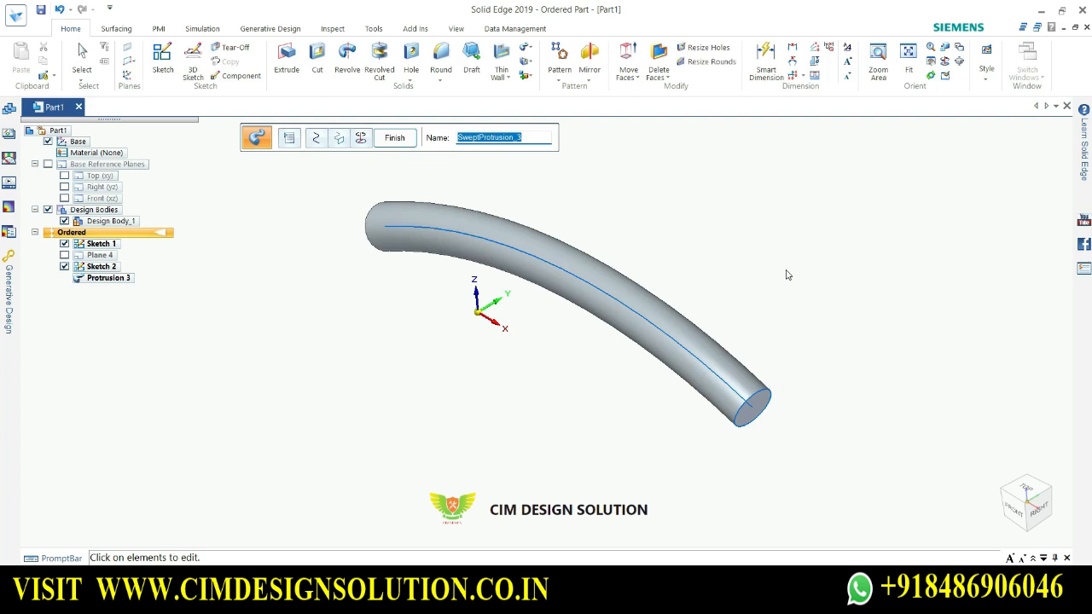
Add a twist to the sweep through its options, with the number of turns set to 1, and finish the feature
{"action": "left_click", "coordinate": [290, 139]}
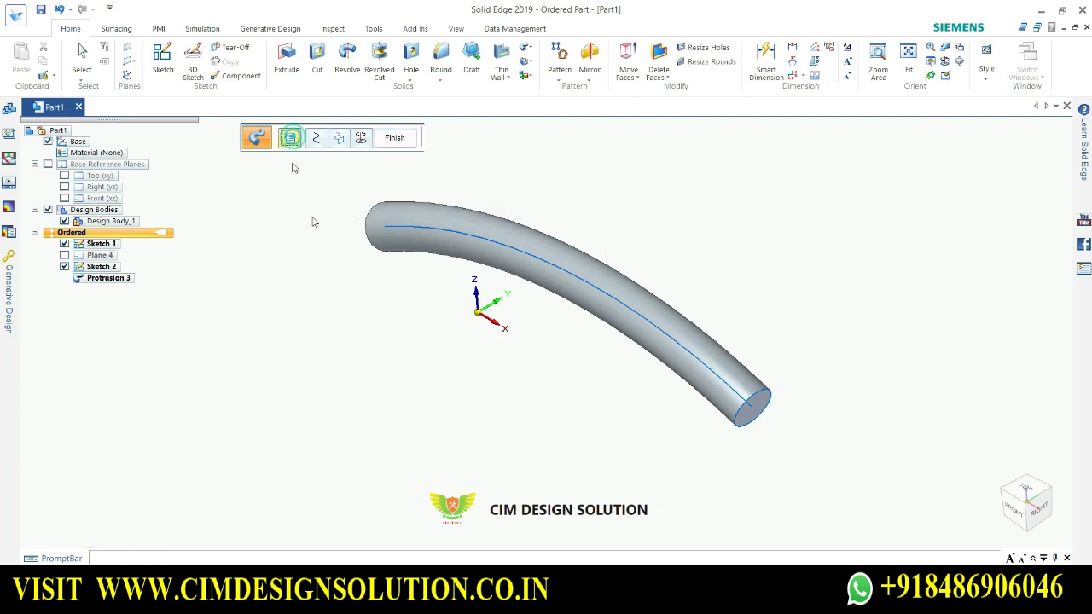
{"action": "left_click_drag", "start_coordinate": [431, 192], "coordinate": [853, 88]}
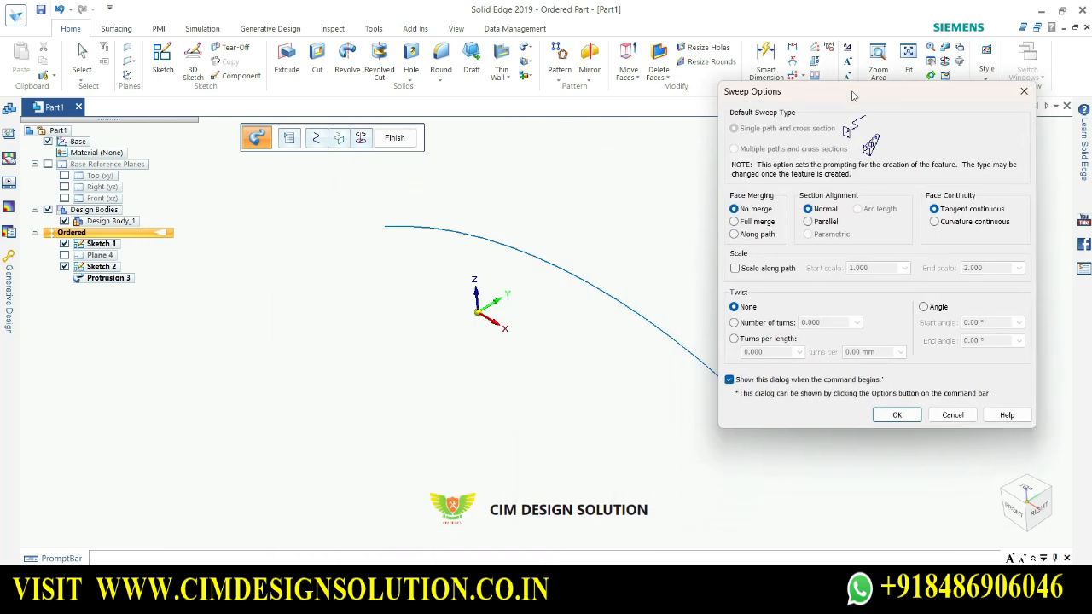
{"action": "left_click", "coordinate": [766, 320]}
{"action": "left_click_drag", "start_coordinate": [846, 98], "coordinate": [858, 36]}
{"action": "double_click", "coordinate": [852, 257]}
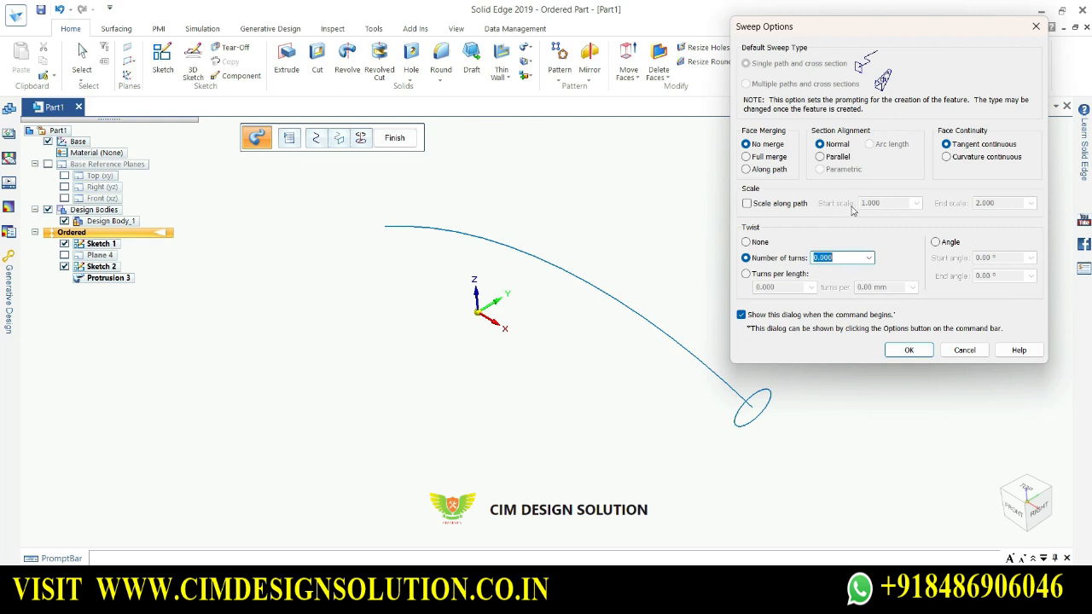
{"action": "type", "text": "1"}
{"action": "key", "text": "Return"}
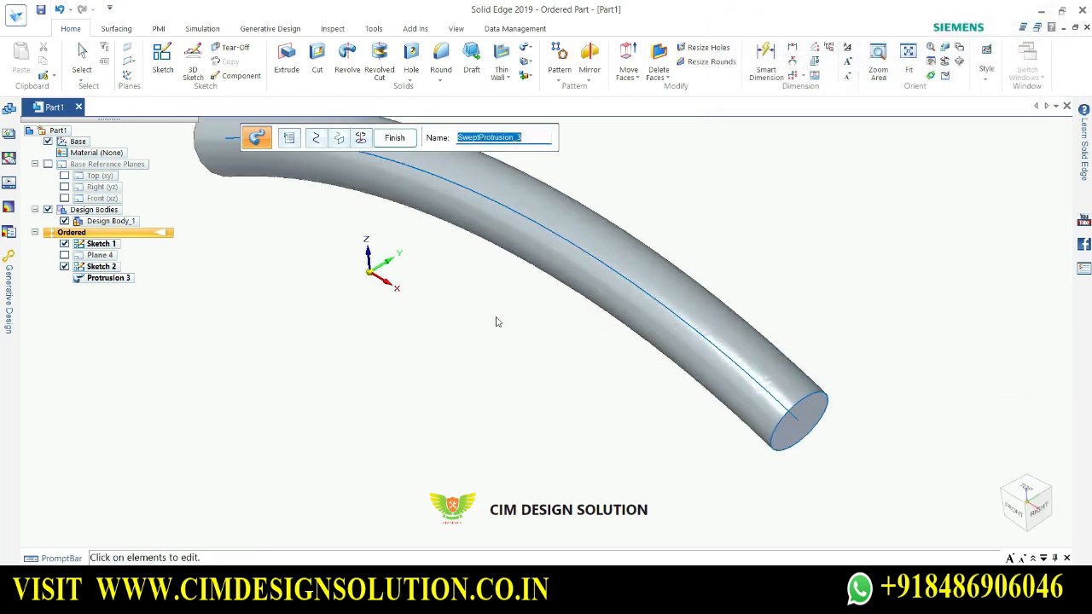
{"action": "left_click", "coordinate": [394, 137]}
{"action": "middle_click_drag", "start_coordinate": [701, 291], "coordinate": [649, 307]}
{"action": "left_click", "coordinate": [394, 139]}
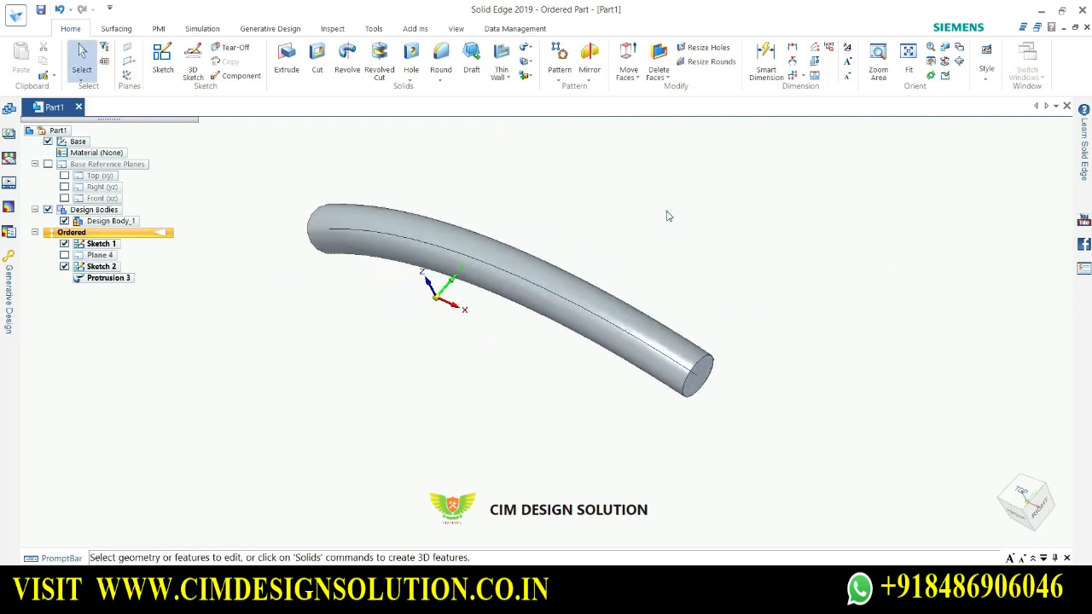
Delete the twisted swept protrusion from the part
{"action": "left_click", "coordinate": [118, 280]}
{"action": "right_click", "coordinate": [117, 279]}
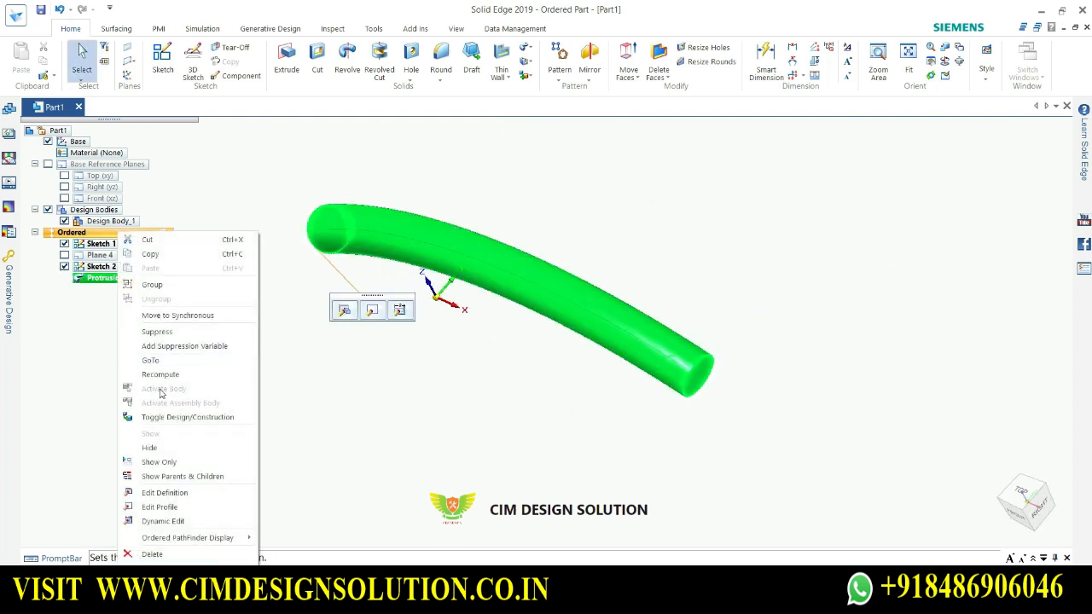
{"action": "left_click", "coordinate": [192, 556]}
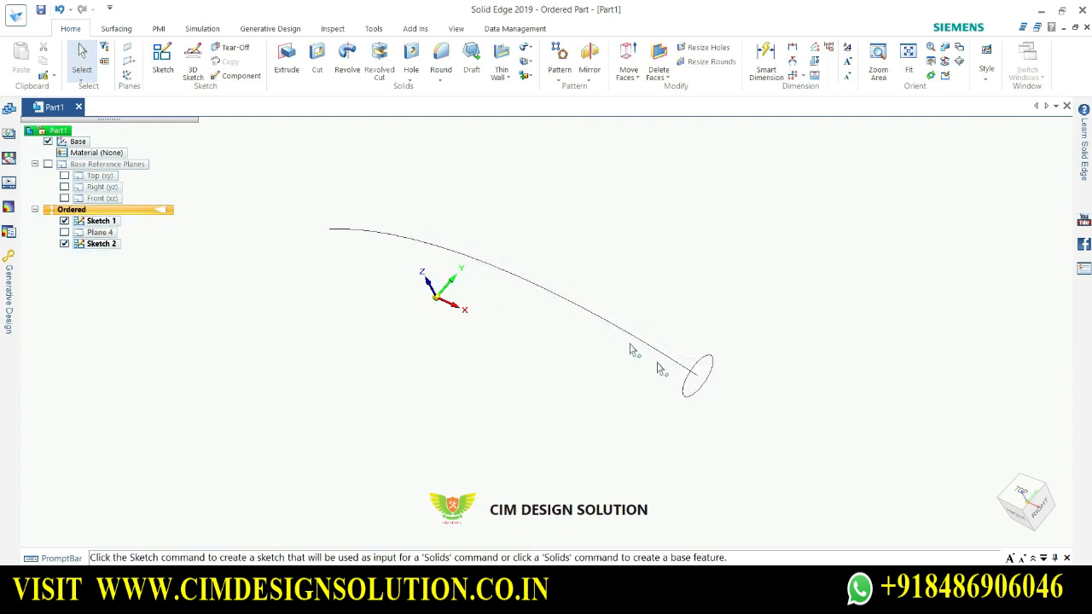
{"action": "left_click", "coordinate": [706, 360]}
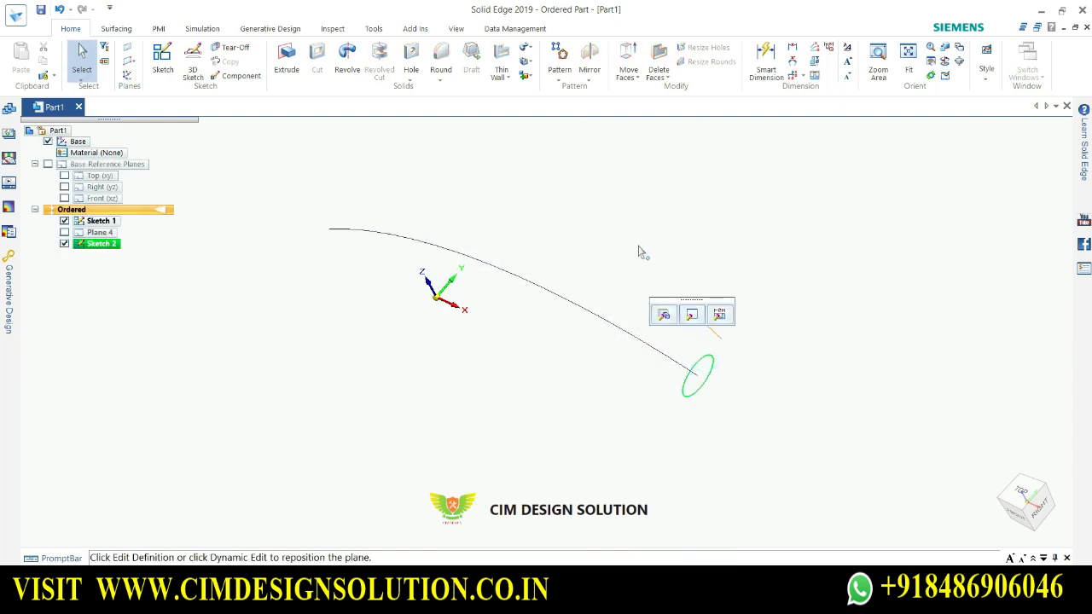
{"action": "left_click", "coordinate": [663, 315]}
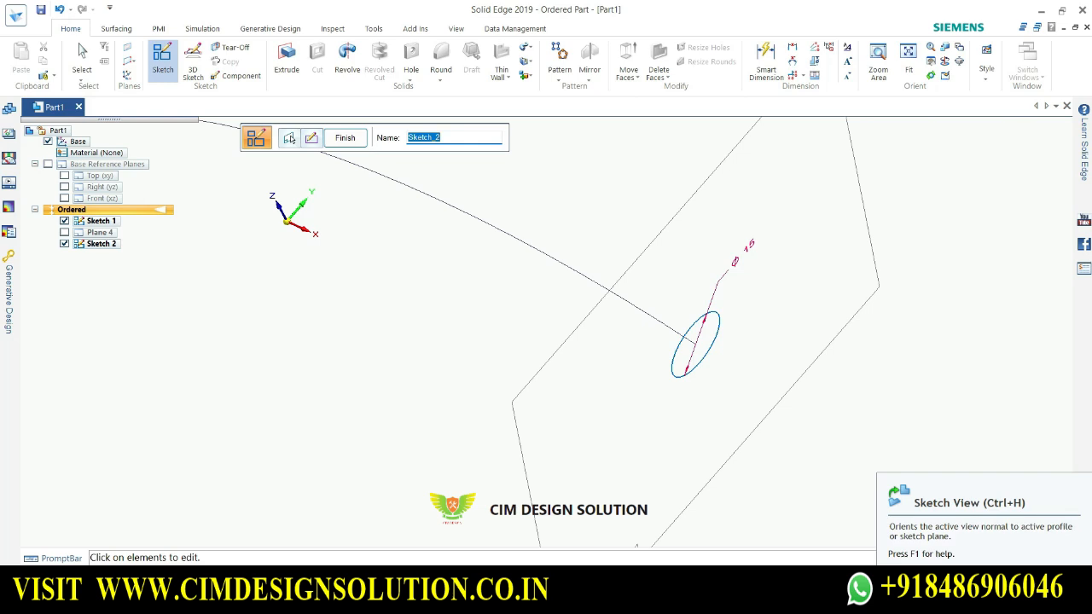
{"action": "left_click", "coordinate": [290, 139]}
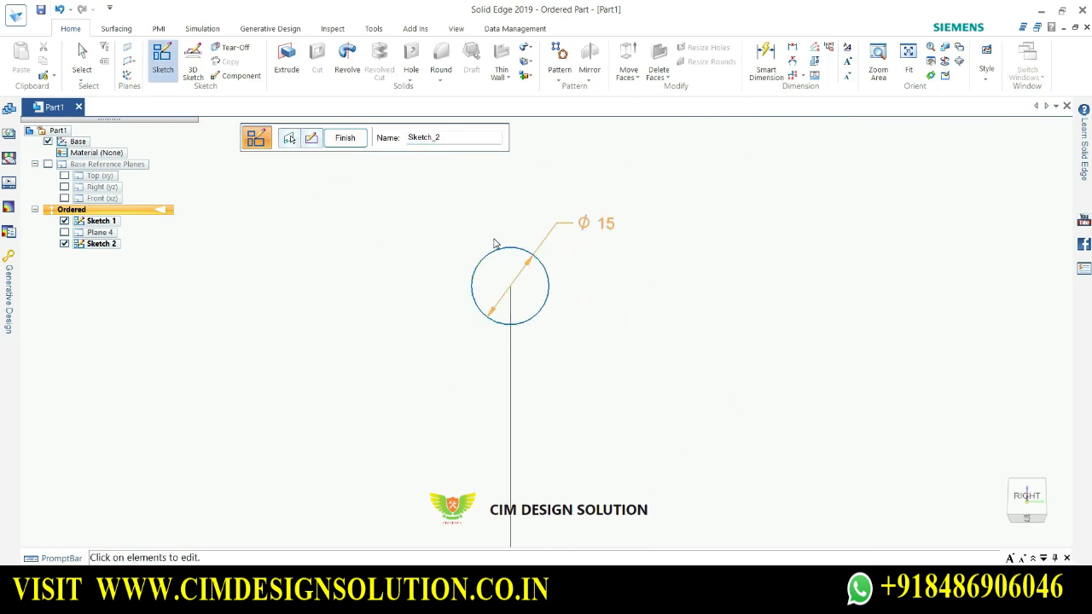
{"action": "left_click", "coordinate": [522, 266]}
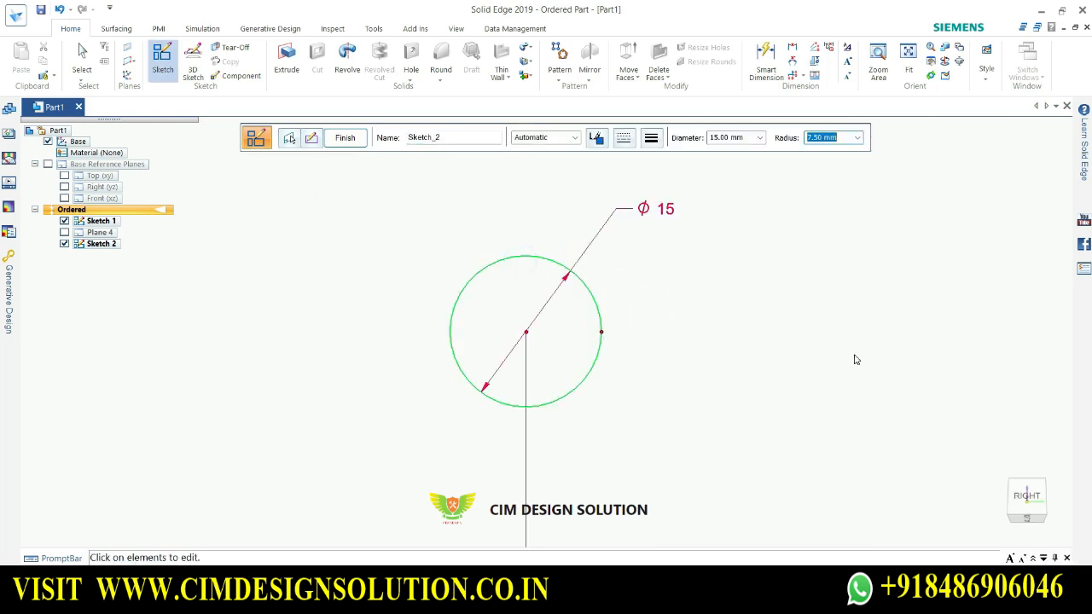
{"action": "left_click", "coordinate": [857, 359]}
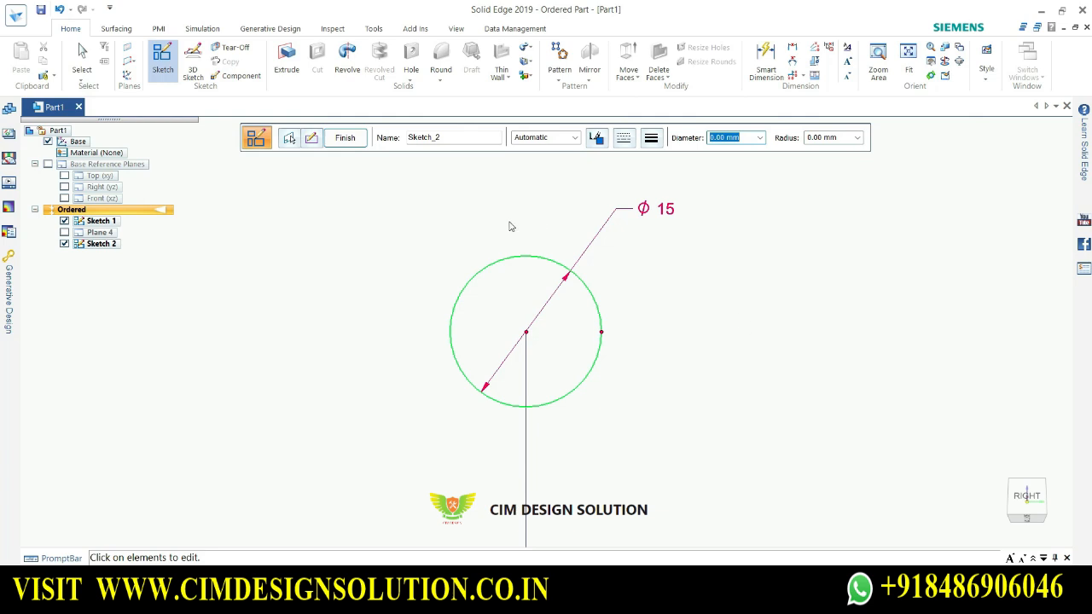
{"action": "left_click", "coordinate": [887, 350]}
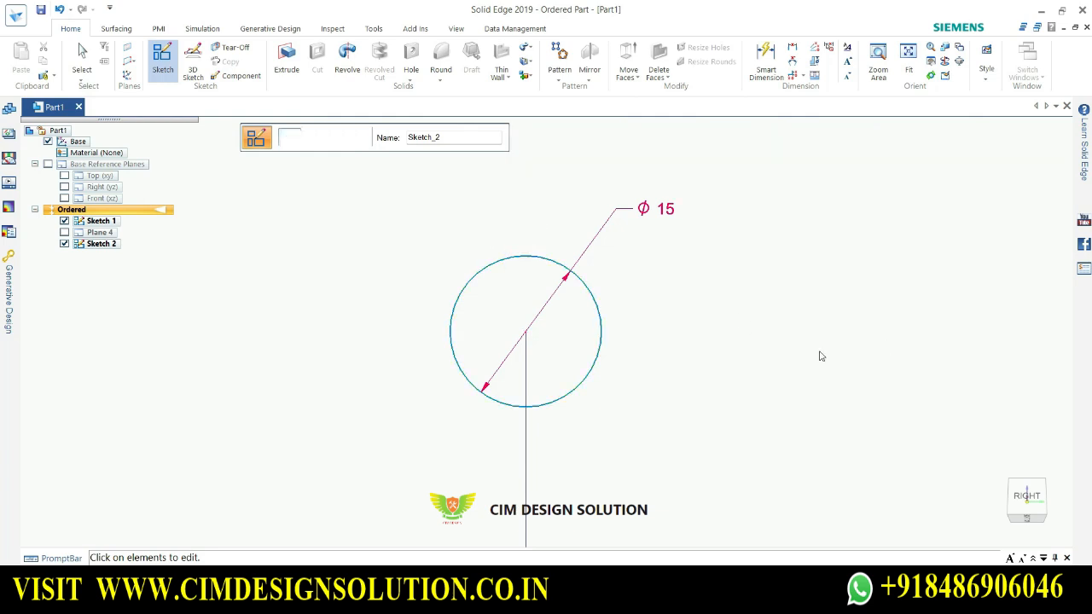
{"action": "left_click", "coordinate": [548, 266]}
{"action": "key", "text": "Escape"}
{"action": "key", "text": "Escape"}
{"action": "key", "text": "Escape"}
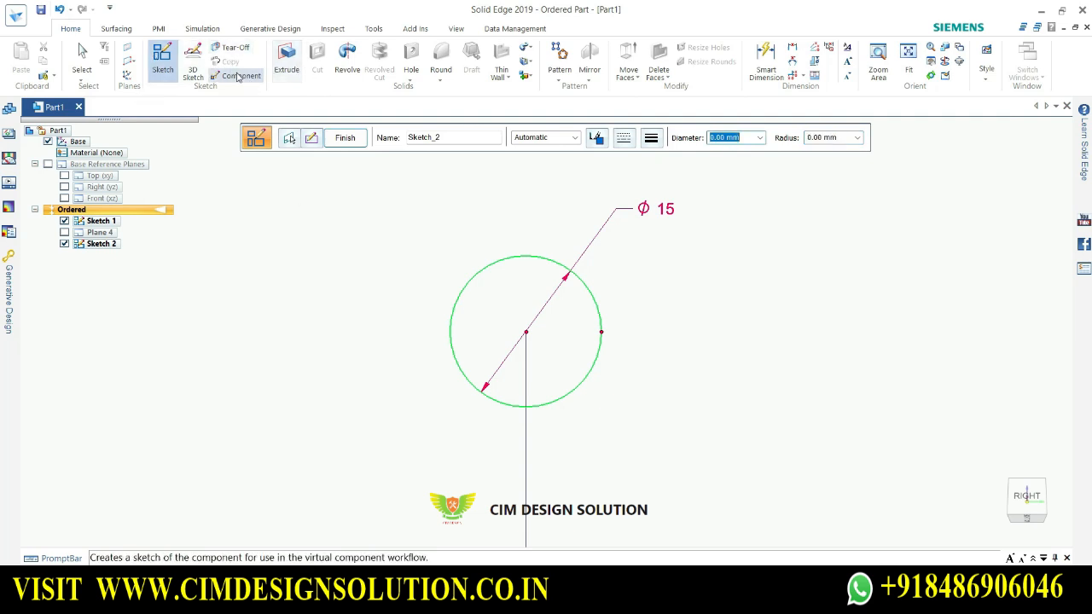
{"action": "left_click", "coordinate": [162, 60]}
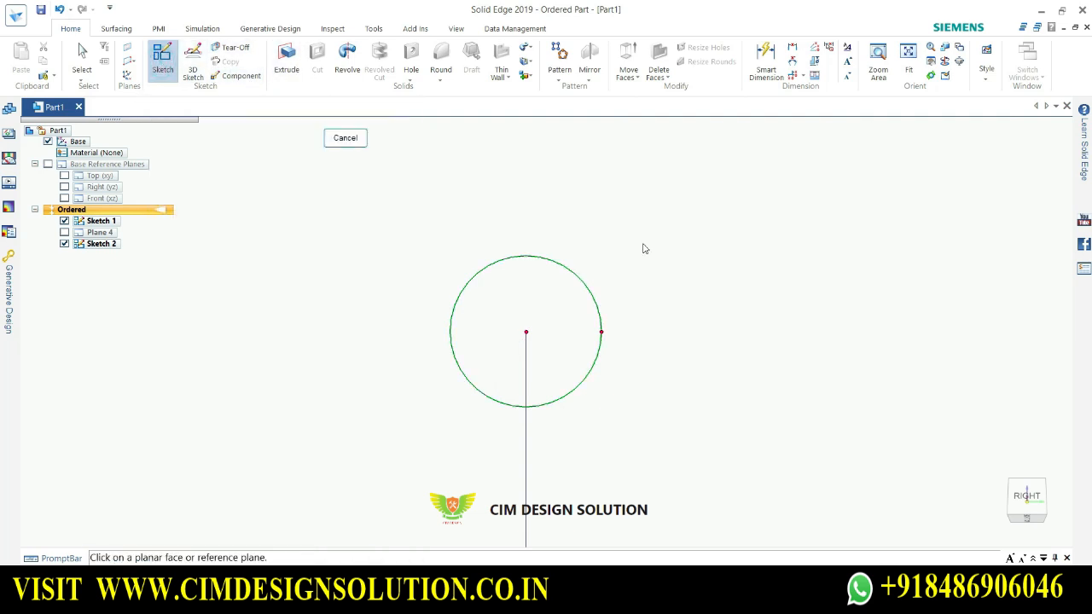
{"action": "left_click", "coordinate": [345, 138]}
{"action": "mouse_move", "coordinate": [652, 332]}
{"action": "middle_mouse_down"}
{"action": "mouse_move", "coordinate": [689, 387]}
{"action": "mouse_move", "coordinate": [728, 325]}
{"action": "middle_mouse_up"}
{"action": "key", "text": "Escape"}
{"action": "scroll", "coordinate": [616, 312], "scroll_direction": "down", "scroll_amount": 3}
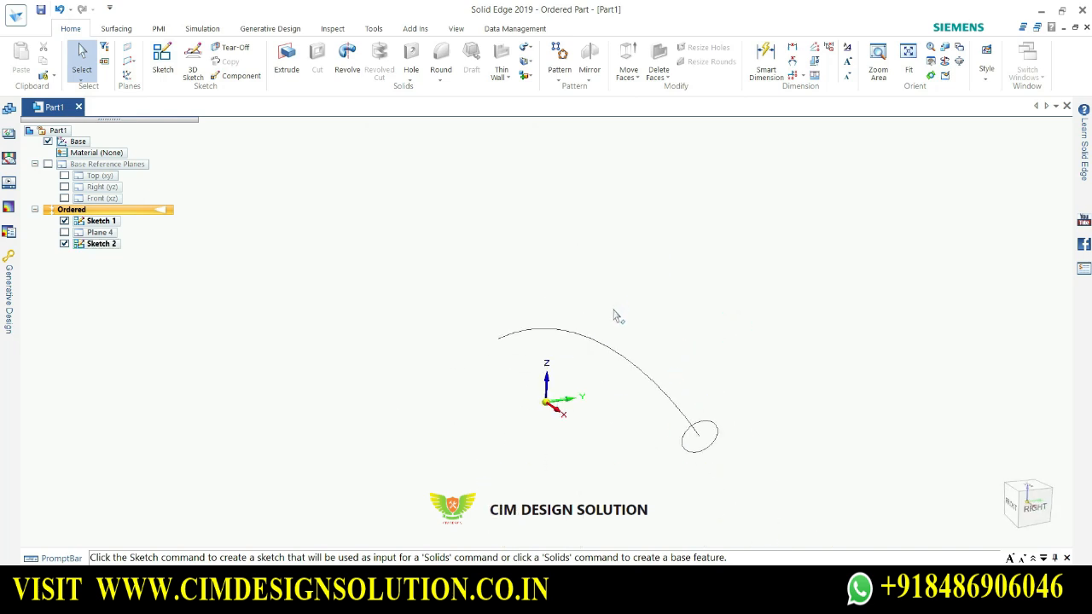
Delete the circle sketch, Sketch 2
{"action": "left_click", "coordinate": [101, 244]}
{"action": "right_click", "coordinate": [102, 245]}
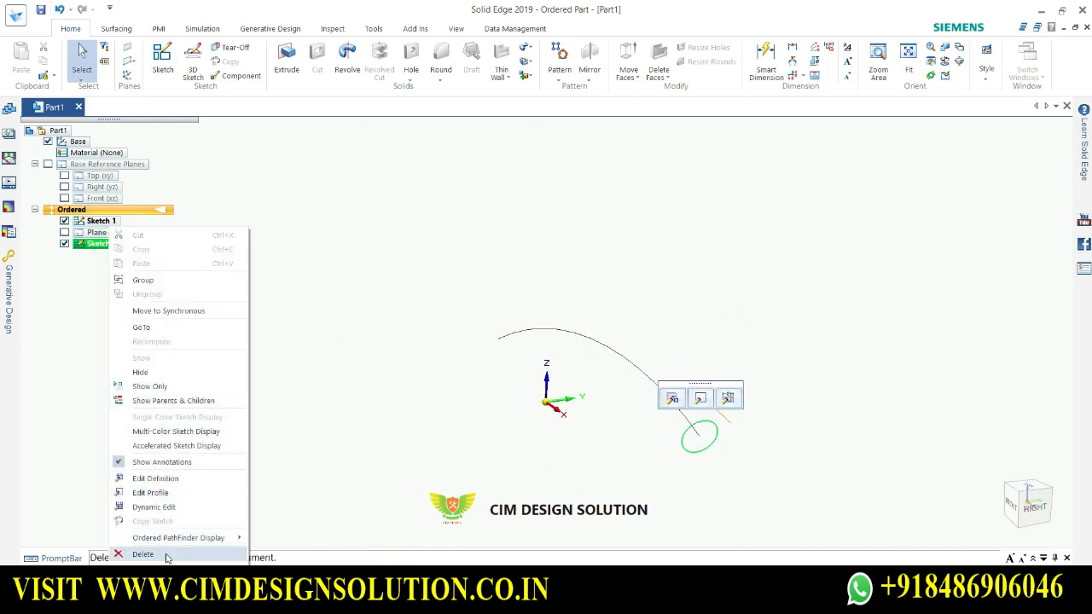
{"action": "left_click", "coordinate": [137, 554]}
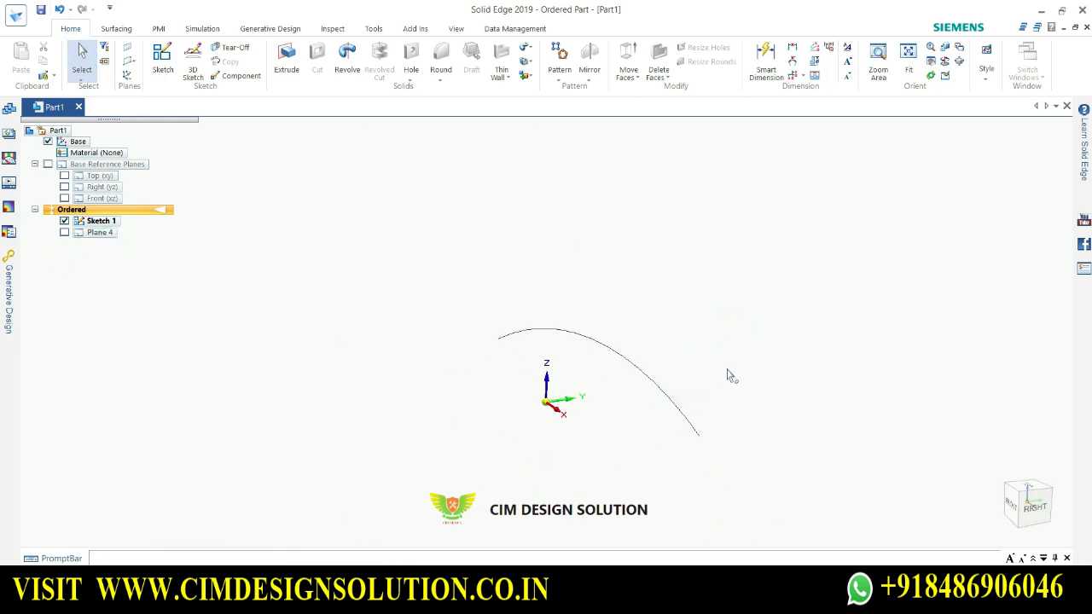
Show Plane 4 at the end of the arc and open a new sketch on it
{"action": "left_click", "coordinate": [64, 232]}
{"action": "scroll", "coordinate": [634, 316], "scroll_direction": "up", "scroll_amount": 1}
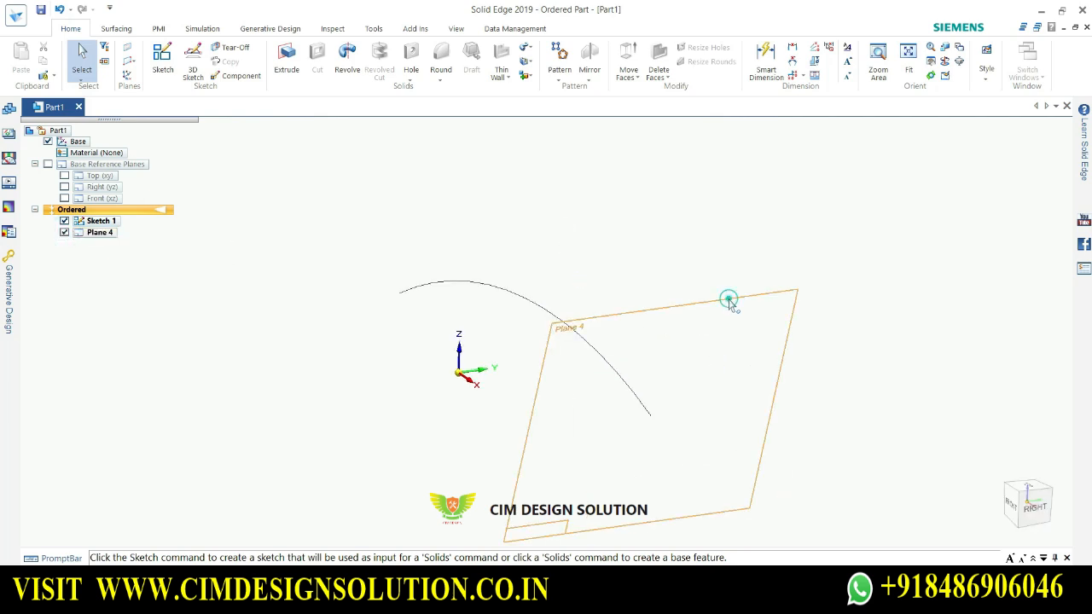
{"action": "left_click", "coordinate": [729, 303]}
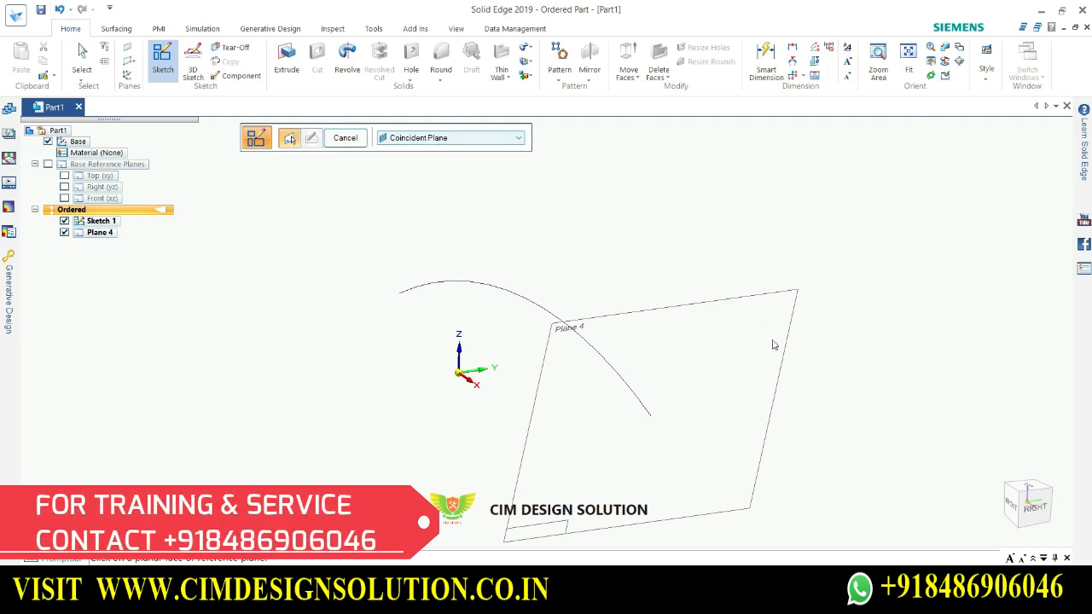
{"action": "left_click", "coordinate": [758, 299]}
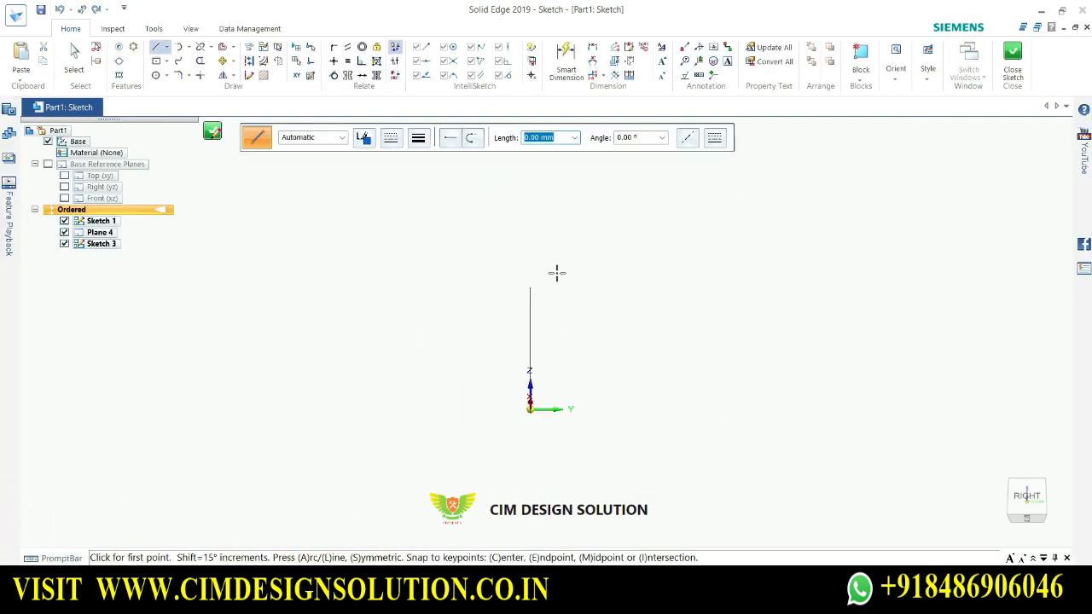
Draw a rectangle by center on the arc's endpoint, about 24 mm high, and close the sketch
{"action": "middle_click_drag", "start_coordinate": [556, 273], "coordinate": [575, 335]}
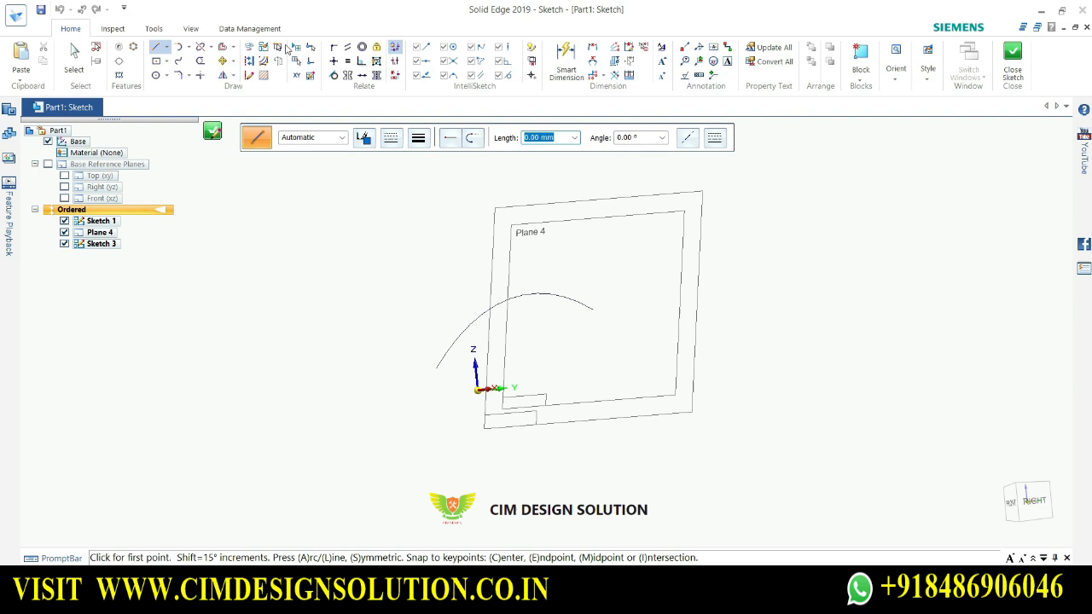
{"action": "left_click", "coordinate": [159, 64]}
{"action": "scroll", "coordinate": [619, 292], "scroll_direction": "up", "scroll_amount": 1}
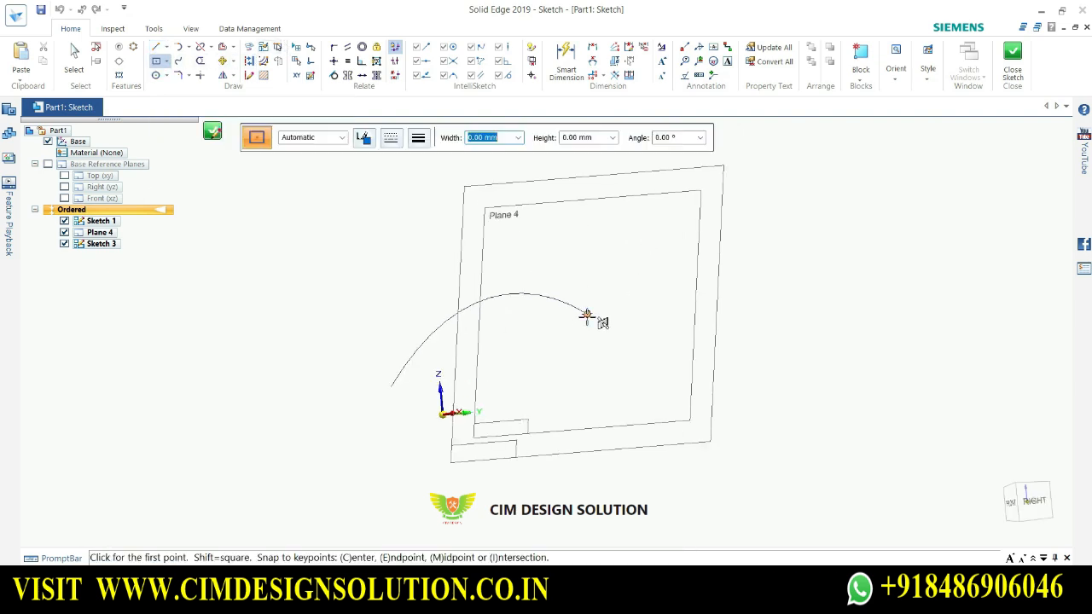
{"action": "left_click", "coordinate": [586, 314]}
{"action": "left_click", "coordinate": [618, 343]}
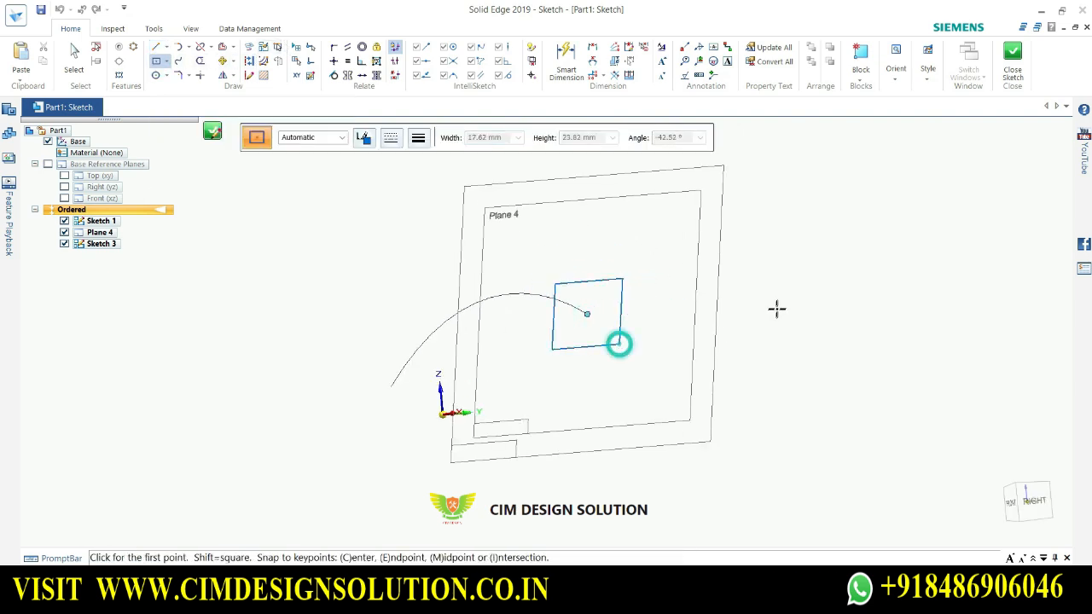
{"action": "left_click", "coordinate": [1013, 58]}
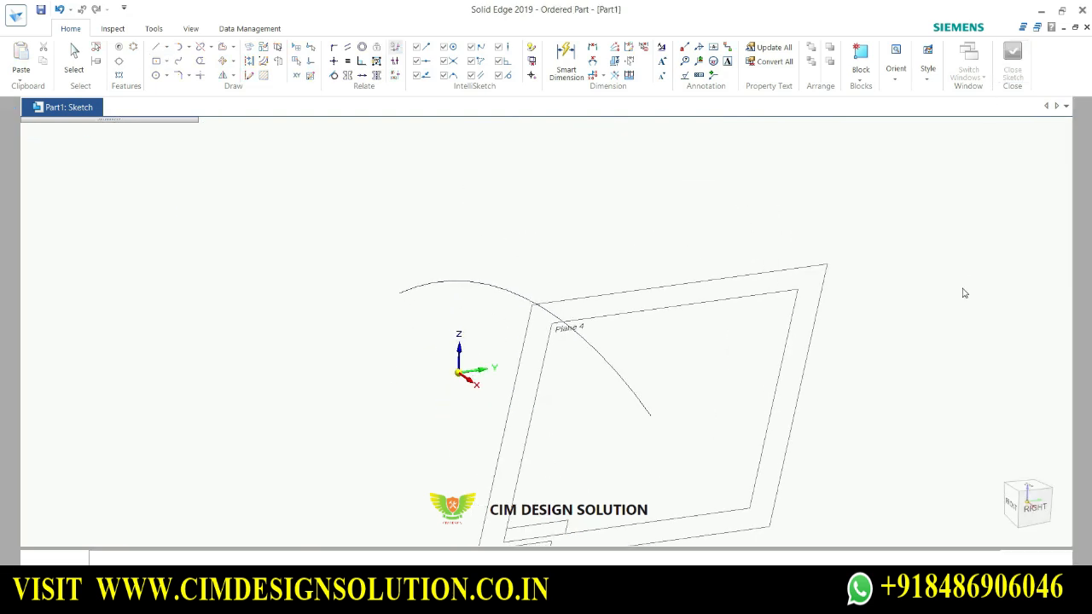
Leave the sketch command and hide Plane 4
{"action": "left_click", "coordinate": [345, 138]}
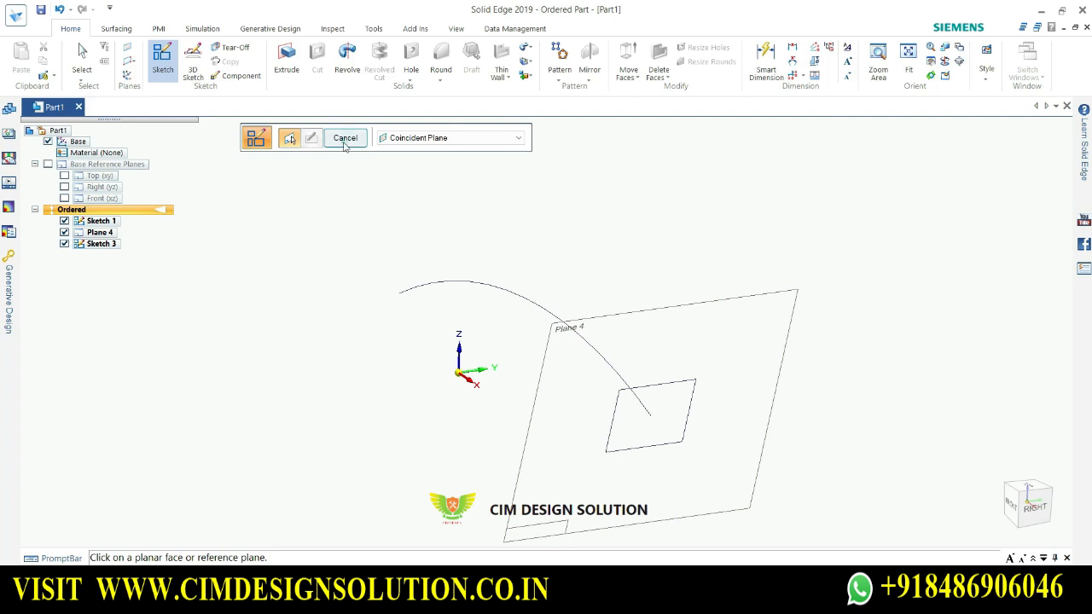
{"action": "left_click", "coordinate": [345, 139]}
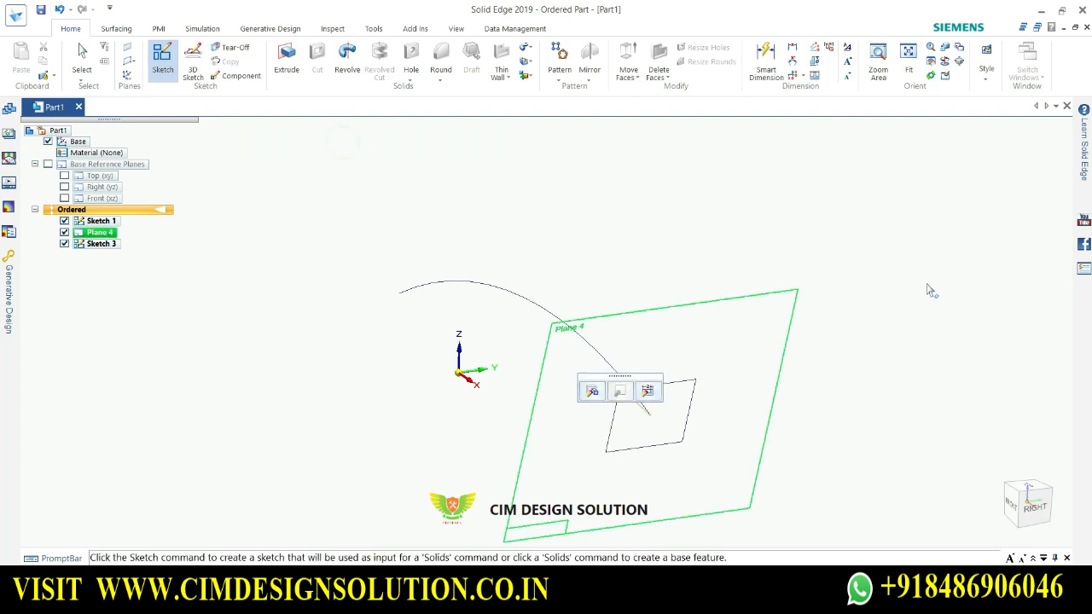
{"action": "left_click", "coordinate": [64, 232]}
{"action": "scroll", "coordinate": [803, 437], "scroll_direction": "up", "scroll_amount": 2}
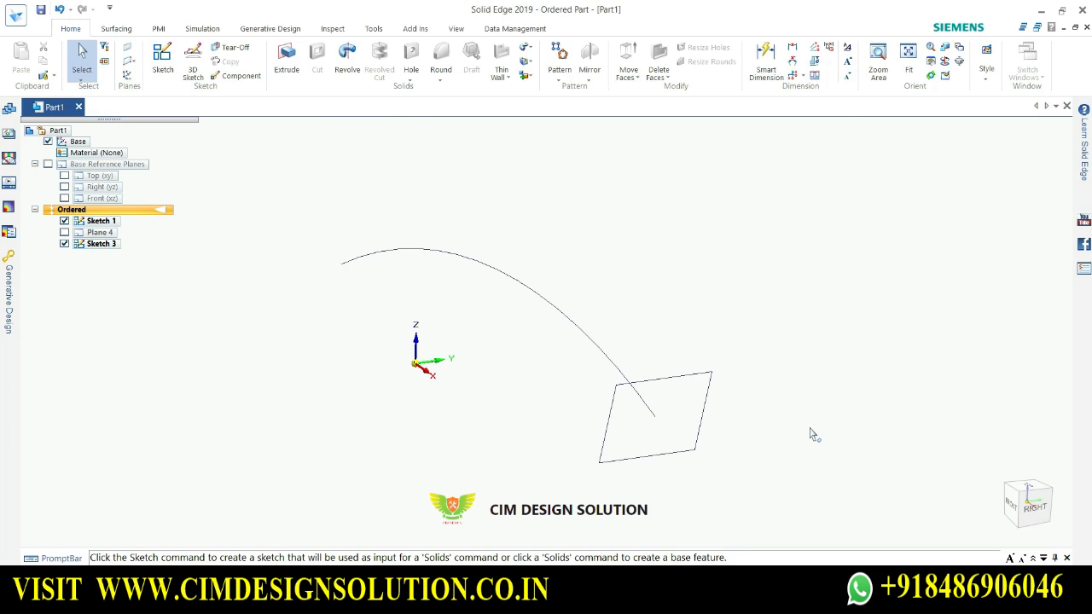
Sweep the rectangle along the arc using the single path and cross section type with normal section alignment
{"action": "left_click", "coordinate": [526, 48]}
{"action": "left_click", "coordinate": [549, 60]}
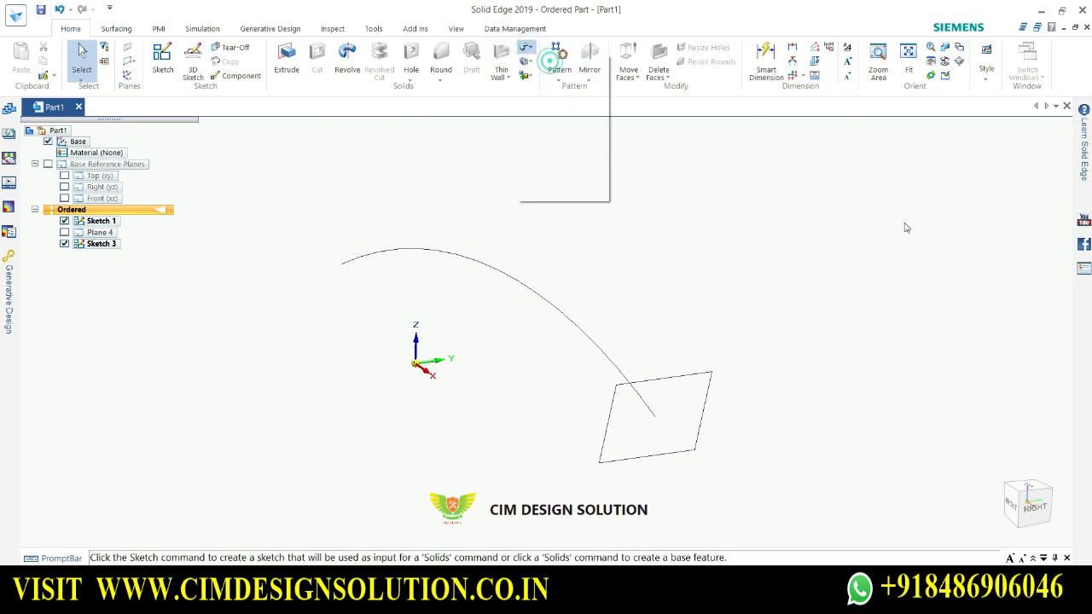
{"action": "left_click_drag", "start_coordinate": [435, 198], "coordinate": [887, 133]}
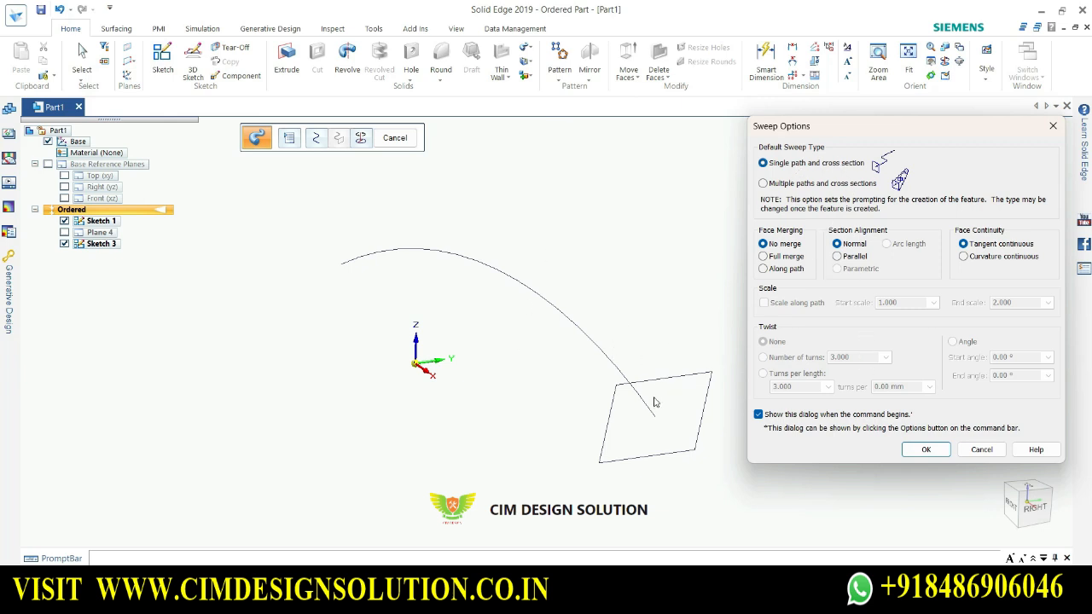
{"action": "left_click", "coordinate": [945, 452]}
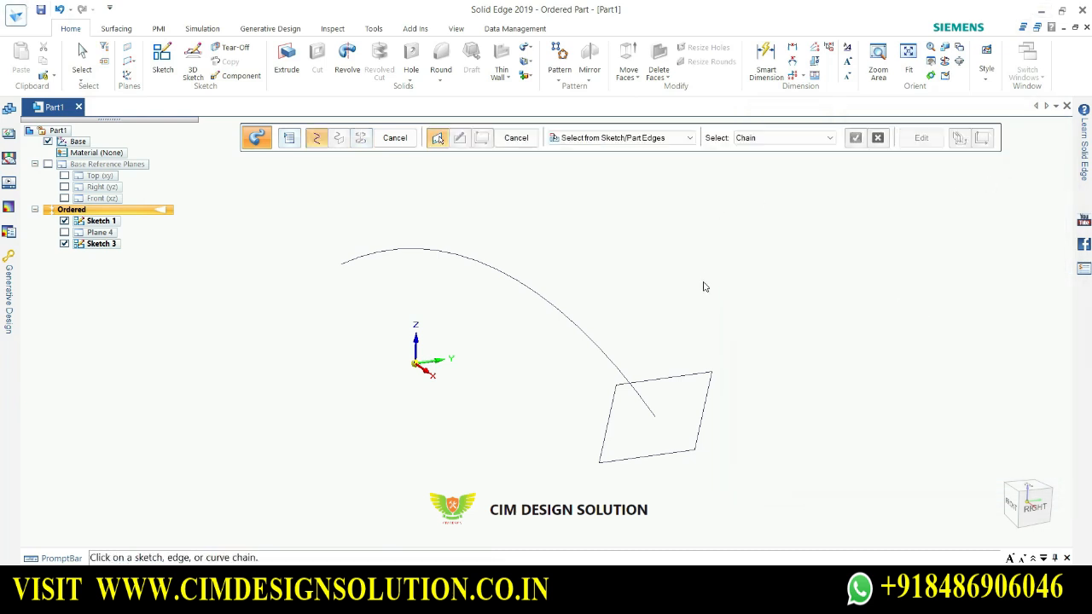
{"action": "left_click", "coordinate": [604, 353]}
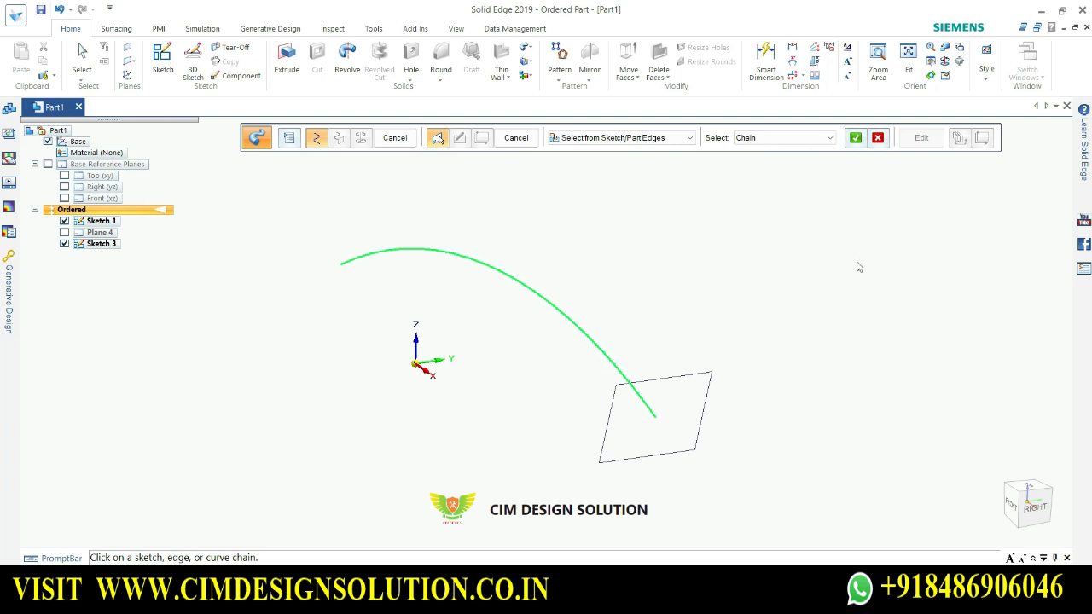
{"action": "left_click", "coordinate": [858, 138]}
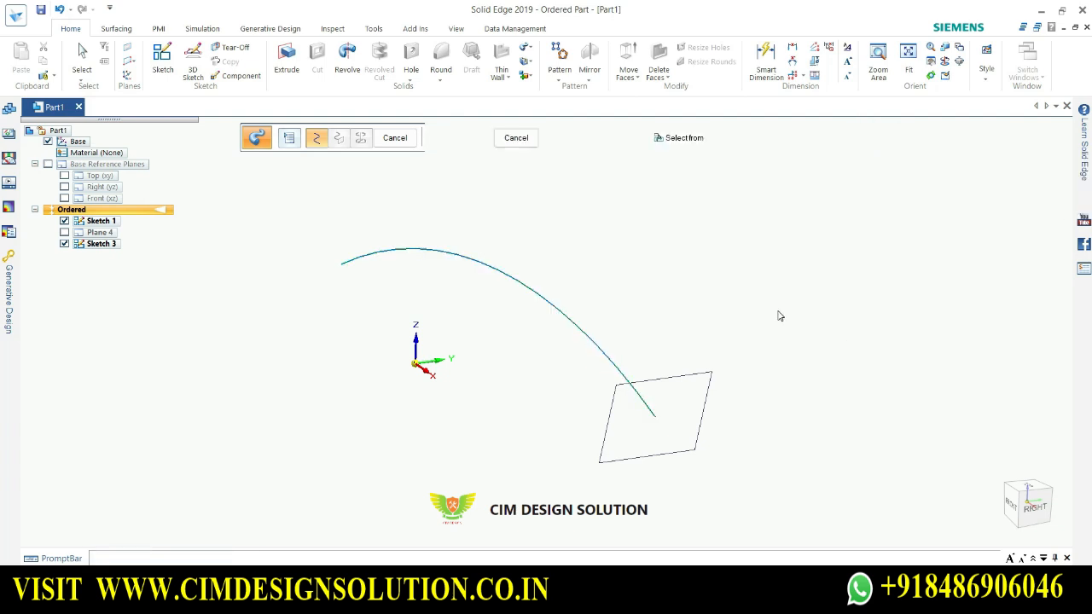
{"action": "left_click", "coordinate": [688, 375]}
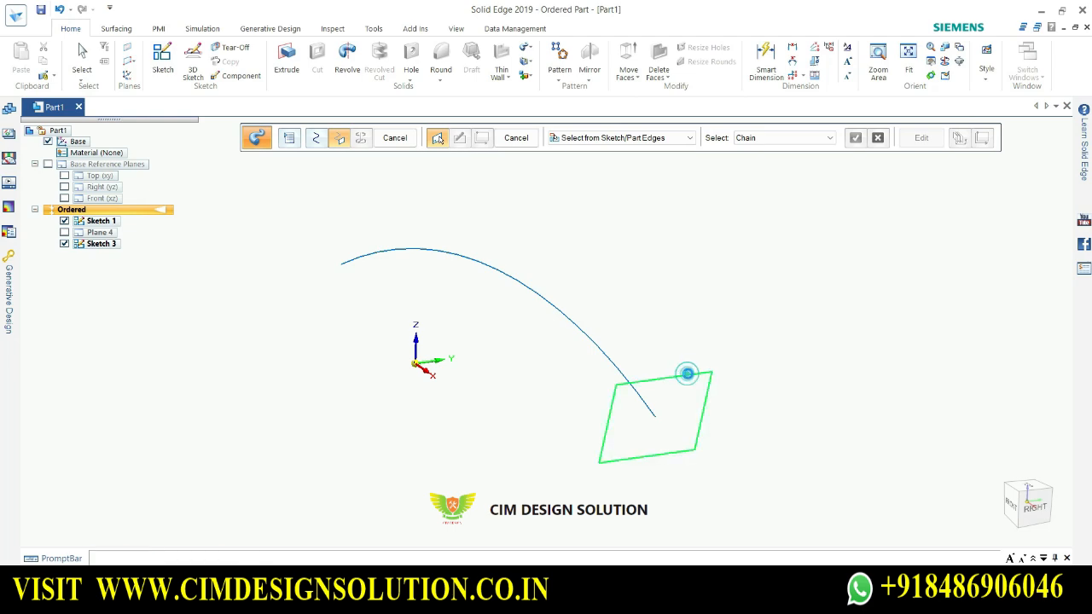
{"action": "right_click", "coordinate": [884, 417]}
{"action": "middle_click_drag", "start_coordinate": [858, 392], "coordinate": [335, 190]}
Twist the swept protrusion by number of turns, using 3.000 turns
{"action": "left_click", "coordinate": [290, 138]}
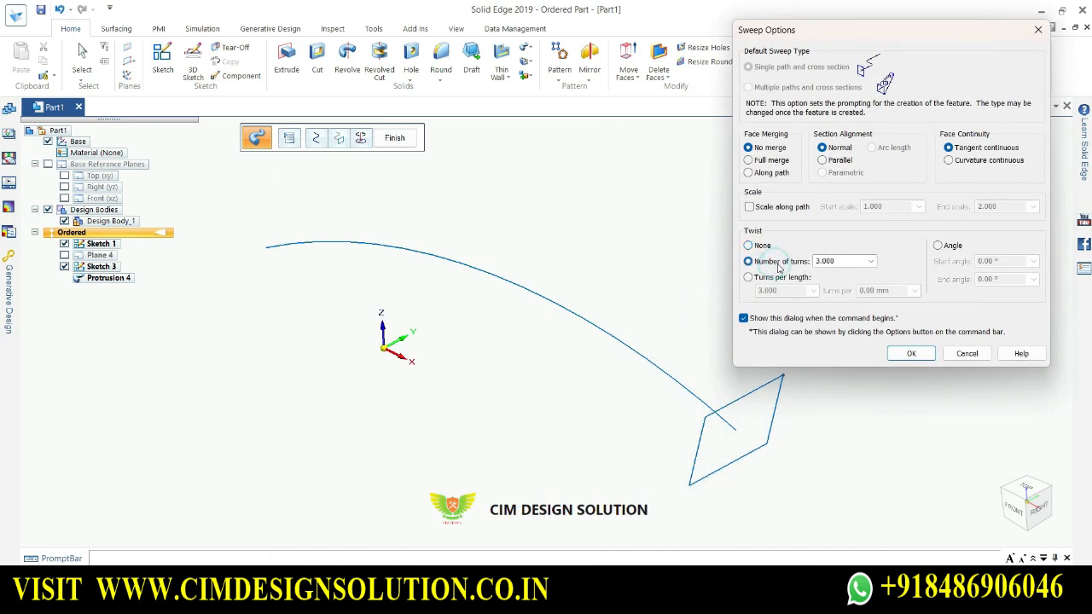
{"action": "left_click", "coordinate": [918, 356]}
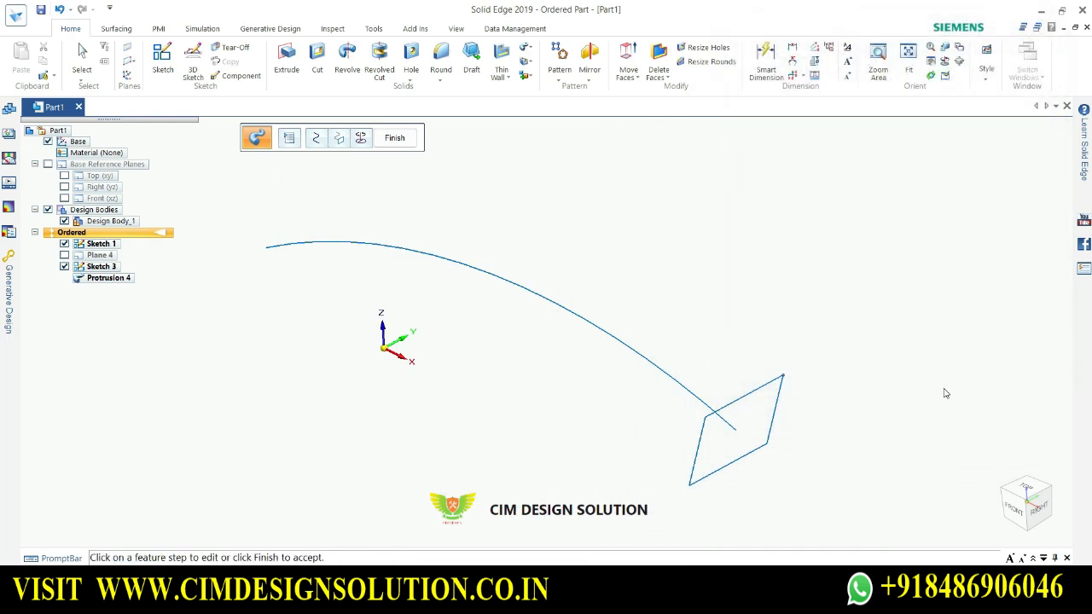
{"action": "middle_click_drag", "start_coordinate": [866, 383], "coordinate": [296, 222]}
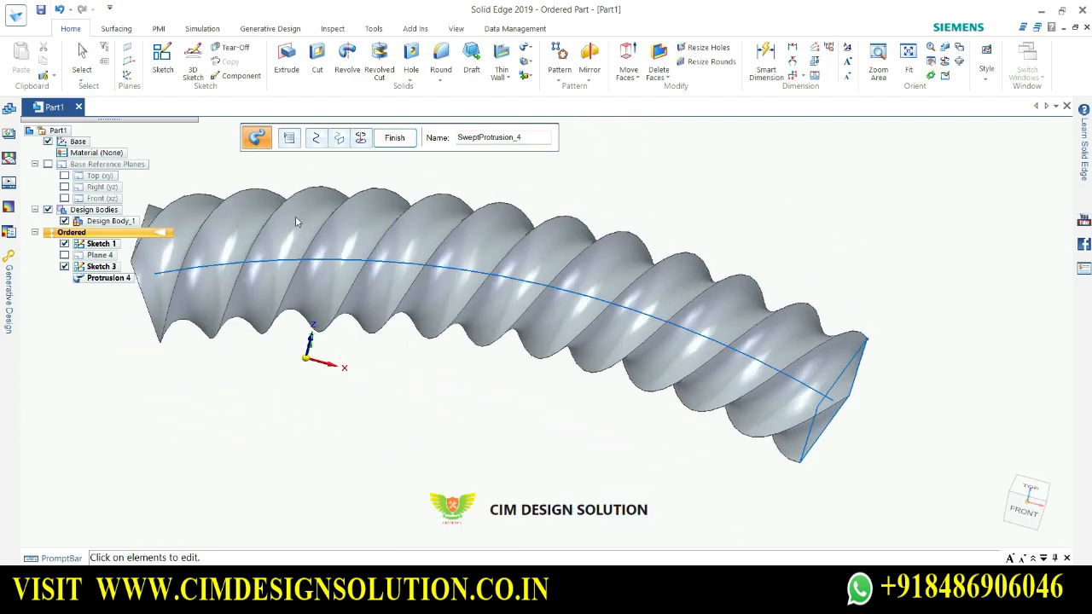
Change the sweep's twist to Angle with a 0° start angle and a 90° end angle, and inspect the shape
{"action": "left_click", "coordinate": [290, 139]}
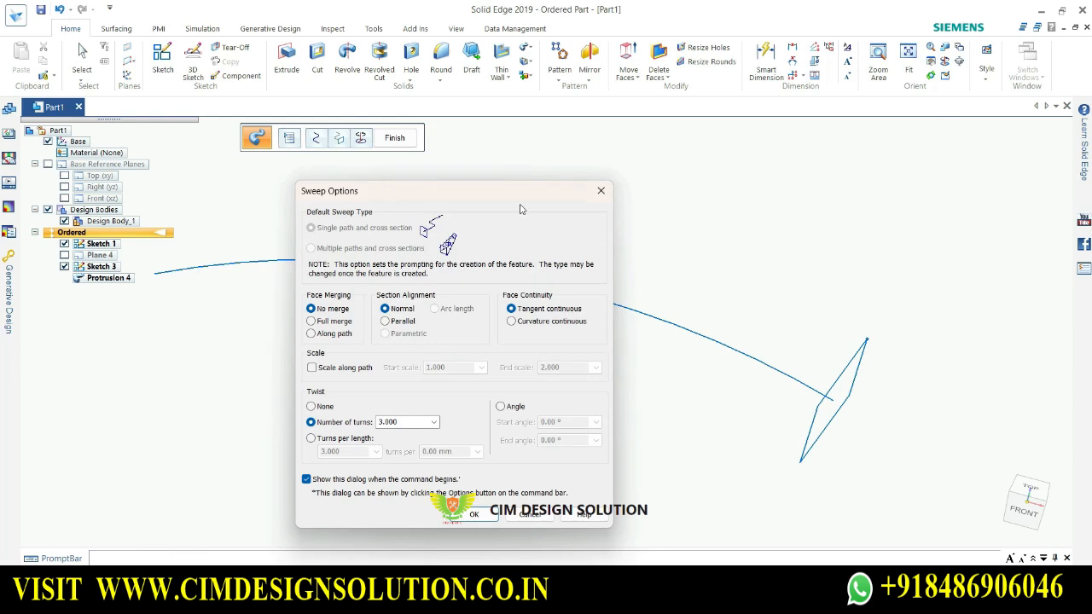
{"action": "left_click_drag", "start_coordinate": [467, 191], "coordinate": [842, 110]}
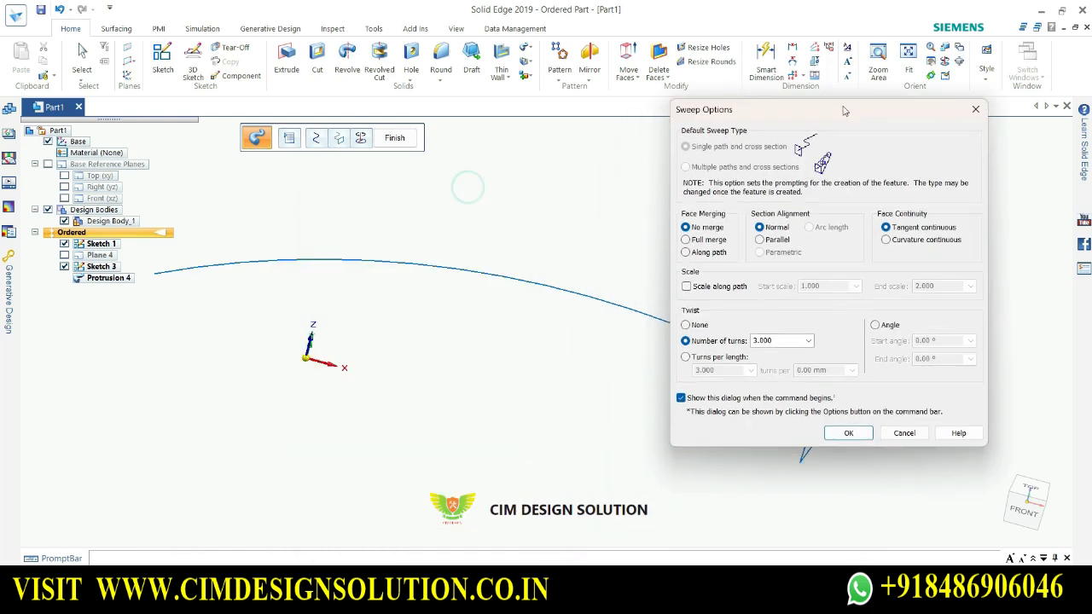
{"action": "left_click", "coordinate": [875, 325]}
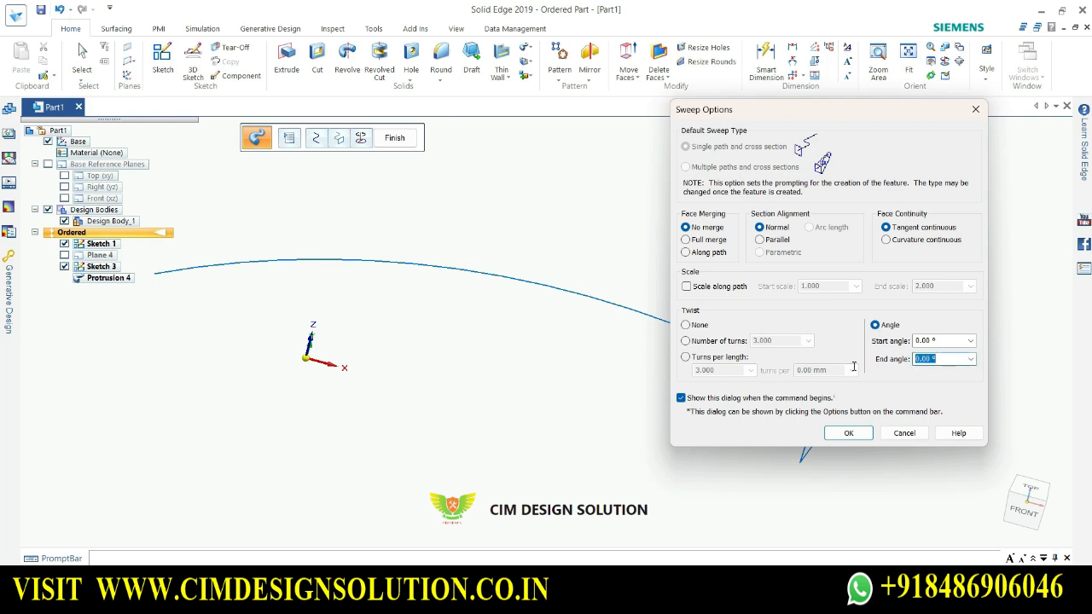
{"action": "left_click", "coordinate": [849, 433]}
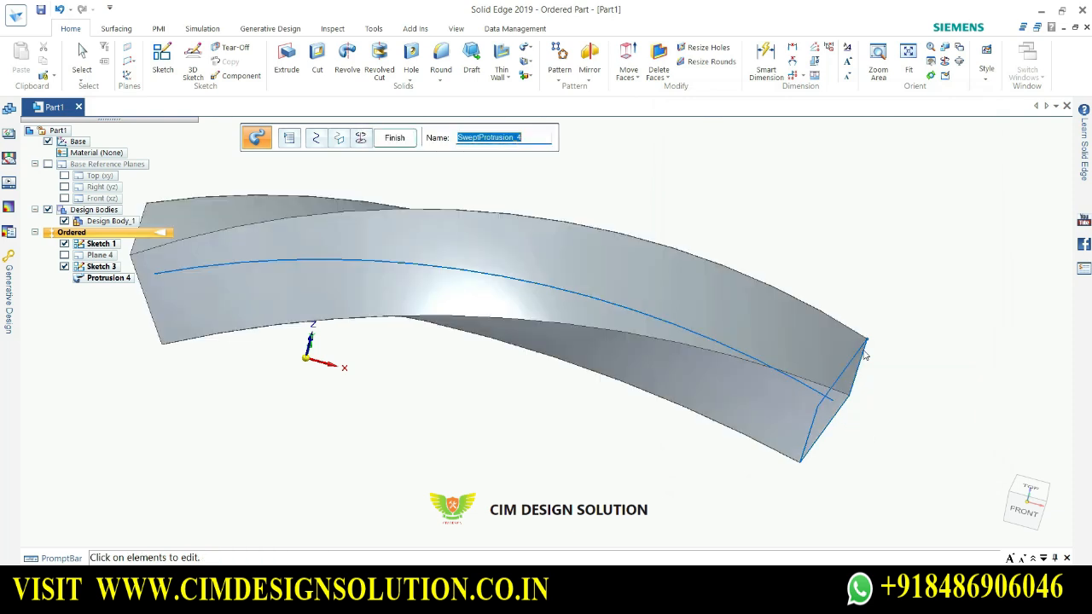
{"action": "middle_click_drag", "start_coordinate": [831, 470], "coordinate": [710, 324]}
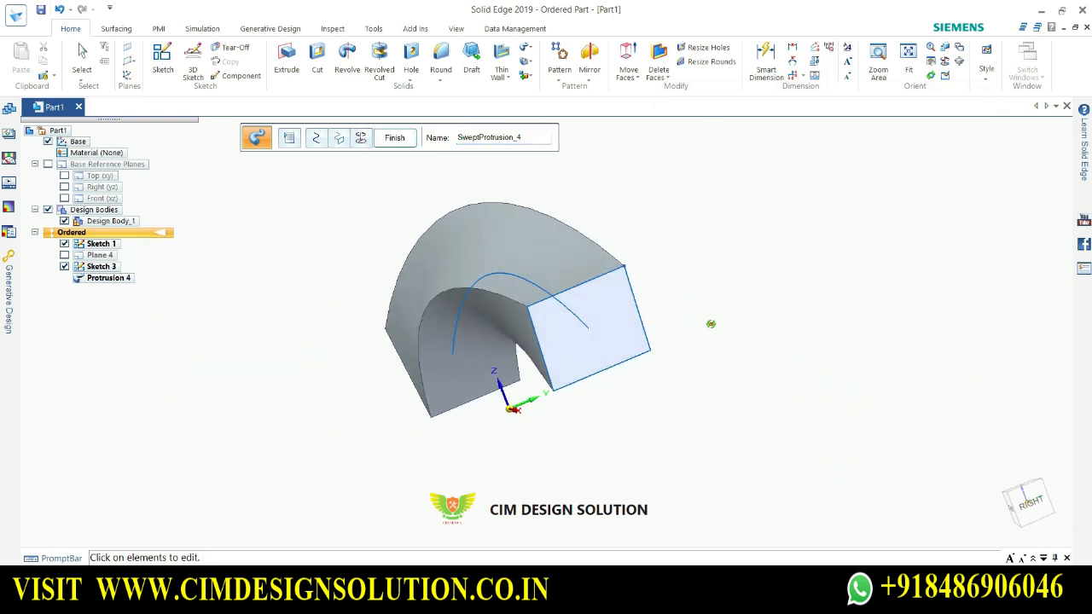
{"action": "middle_click_drag", "start_coordinate": [675, 365], "coordinate": [347, 361]}
{"action": "middle_click_drag", "start_coordinate": [461, 386], "coordinate": [519, 417]}
Set the sweep's twist to None and view the plain swept body
{"action": "left_click", "coordinate": [289, 144]}
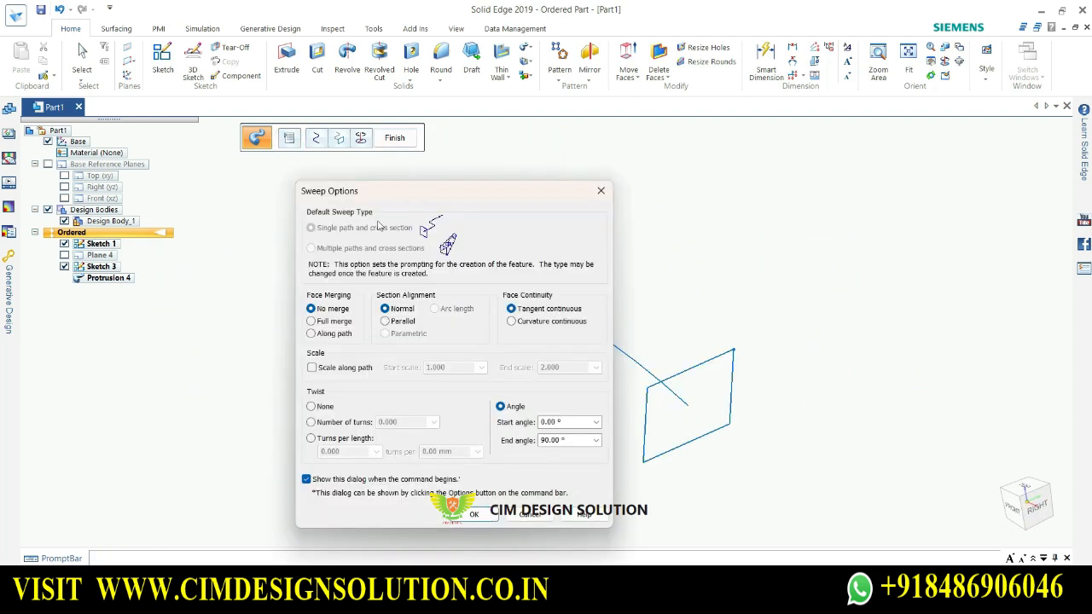
{"action": "left_click_drag", "start_coordinate": [442, 191], "coordinate": [853, 87]}
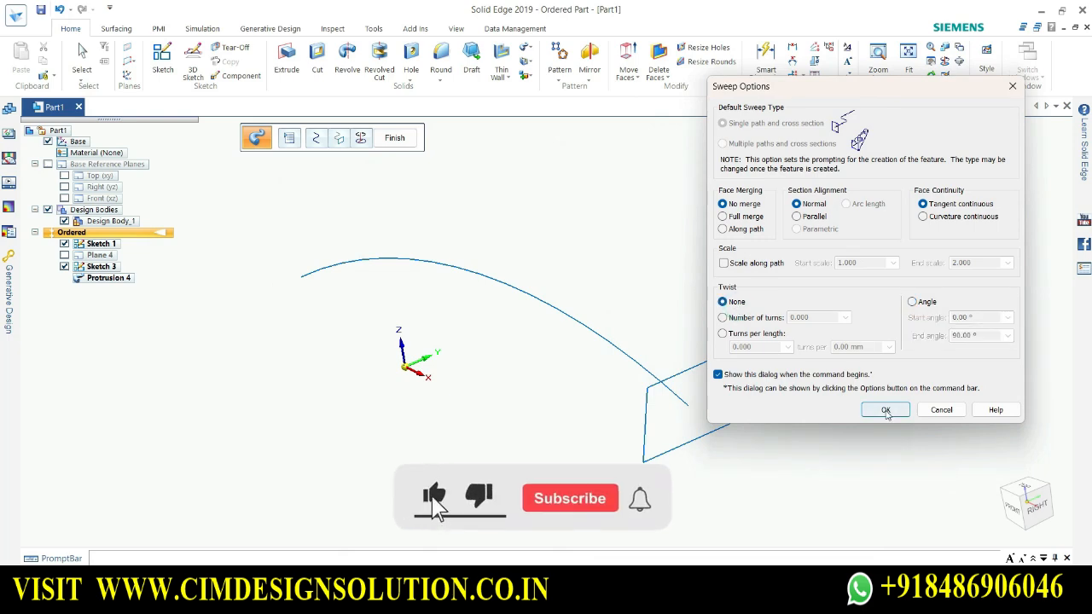
{"action": "left_click", "coordinate": [885, 410]}
{"action": "middle_click_drag", "start_coordinate": [680, 341], "coordinate": [719, 346]}
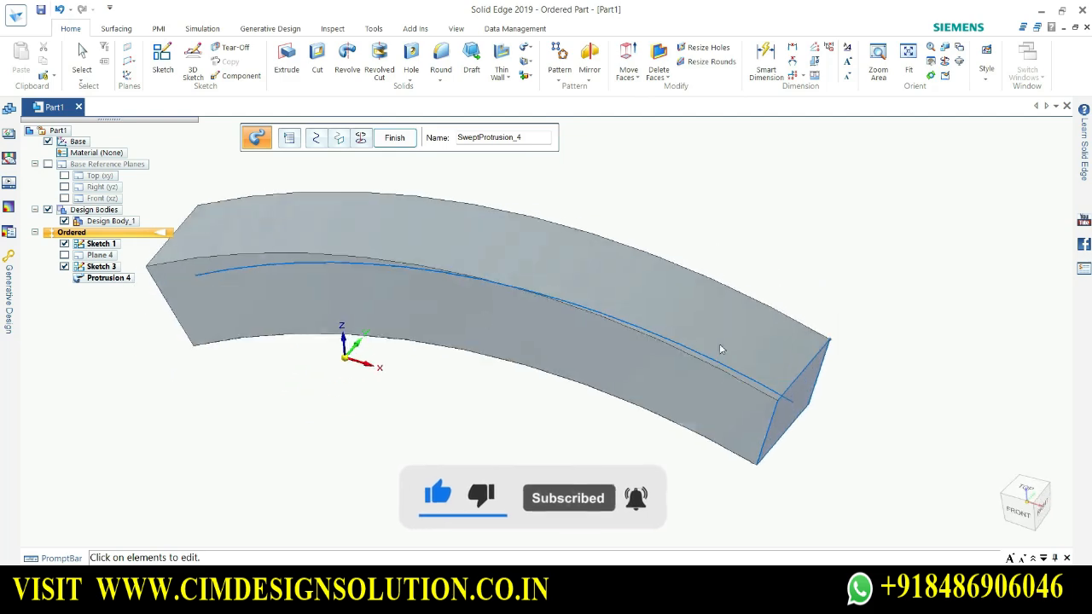
Set the sweep's twist to 30 turns, finish the swept protrusion and leave the Sweep command
{"action": "left_click", "coordinate": [288, 141]}
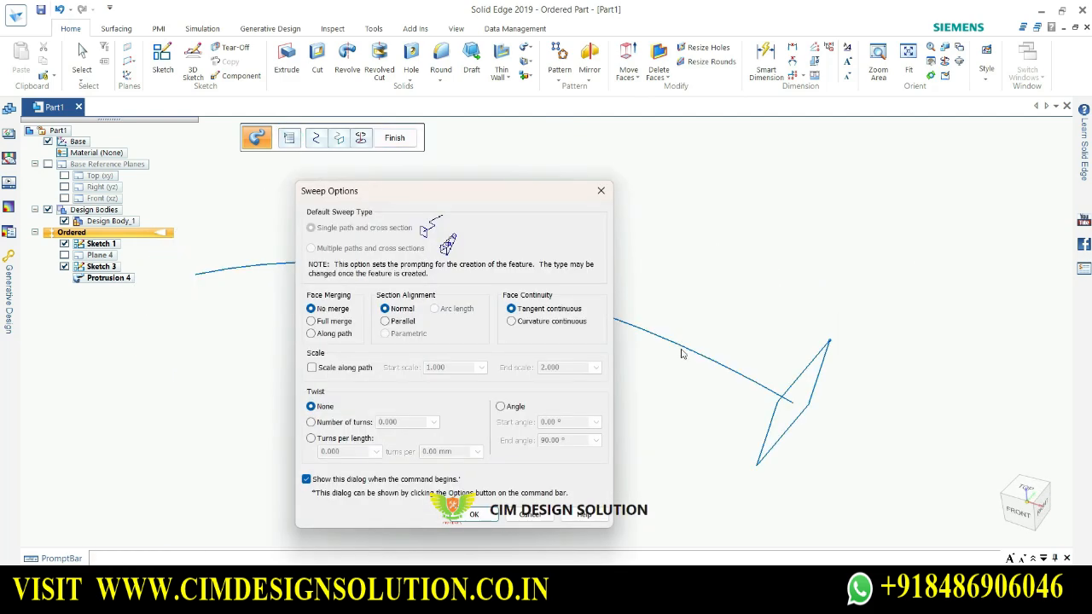
{"action": "left_click", "coordinate": [347, 422]}
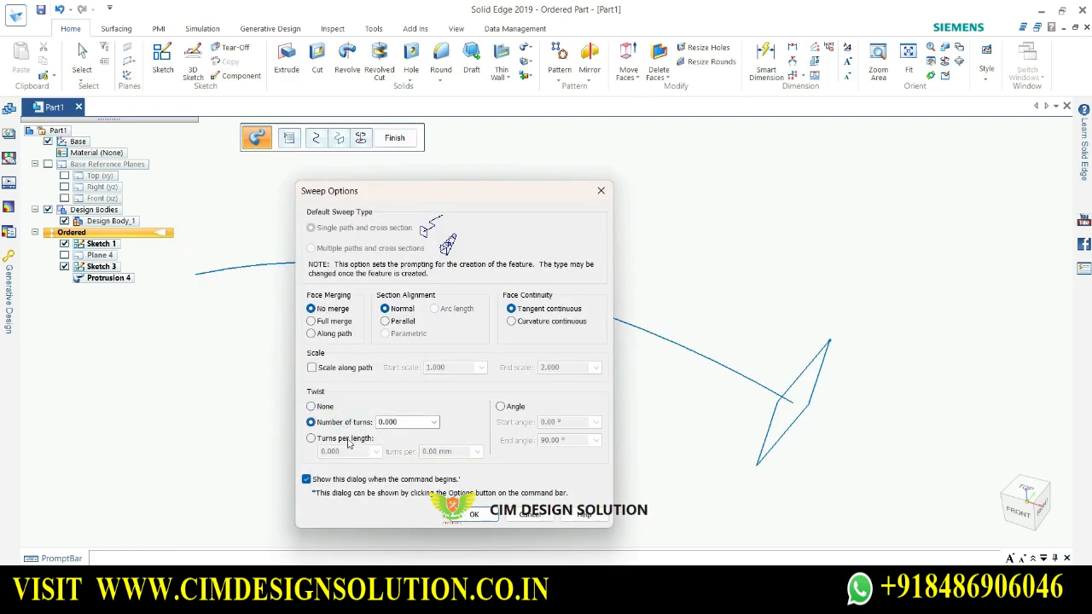
{"action": "left_click", "coordinate": [341, 438]}
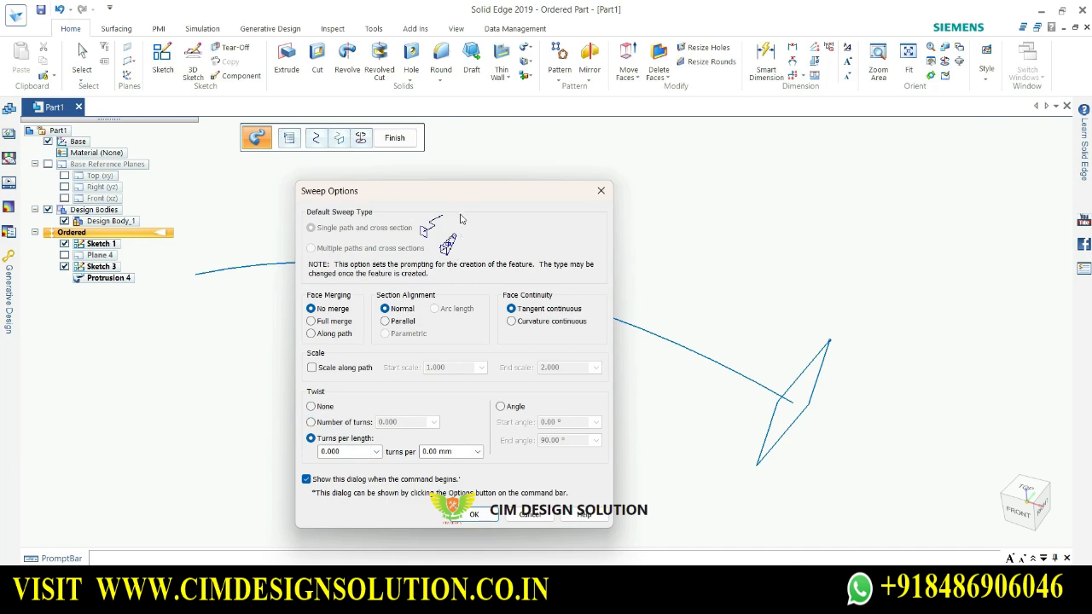
{"action": "left_click_drag", "start_coordinate": [550, 185], "coordinate": [908, 60]}
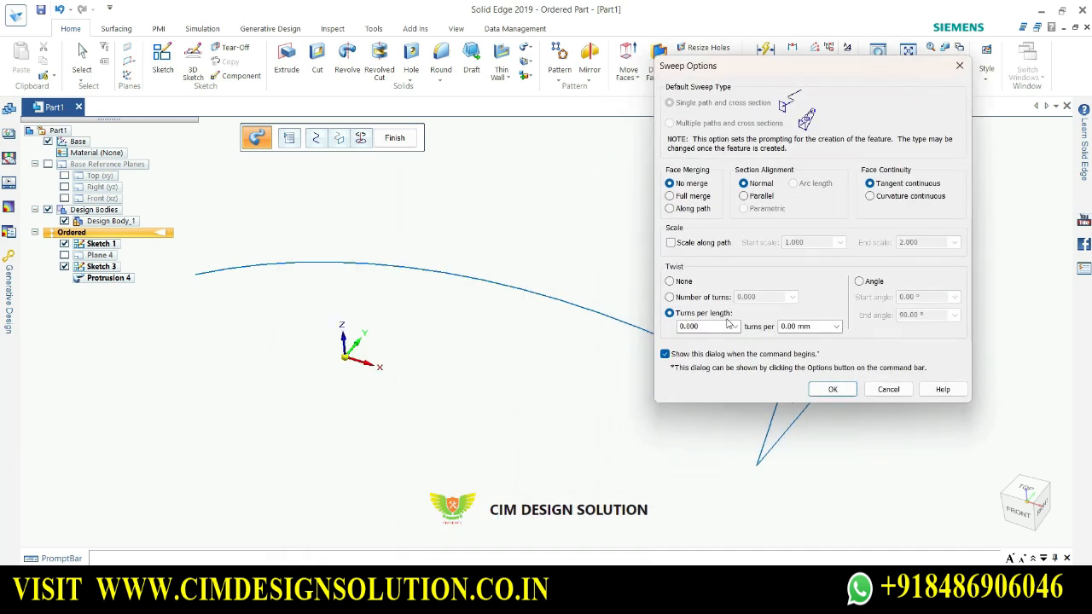
{"action": "left_click", "coordinate": [713, 298]}
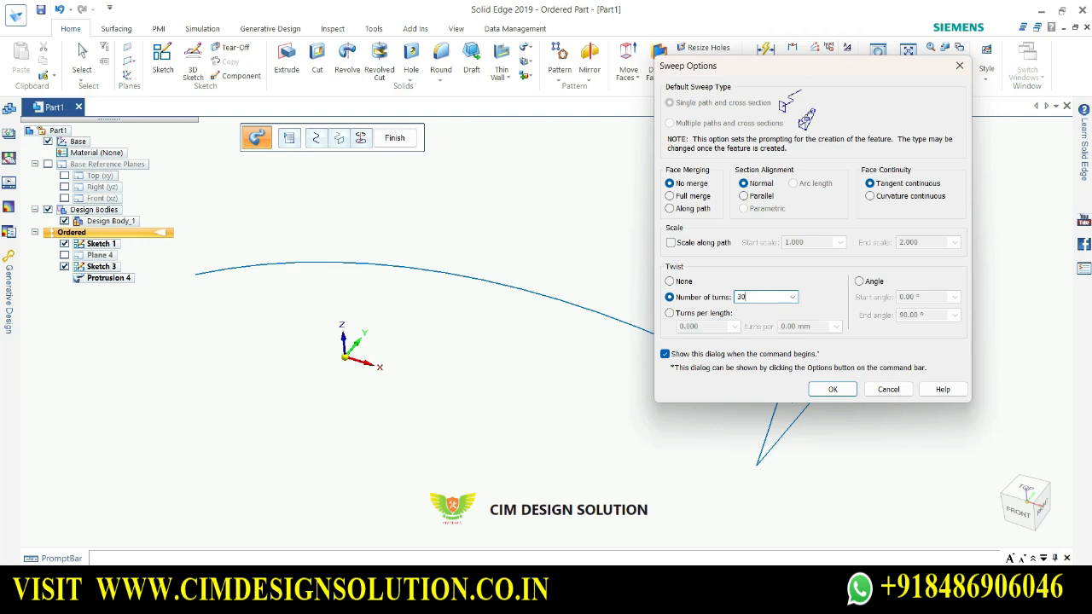
{"action": "left_click", "coordinate": [832, 390]}
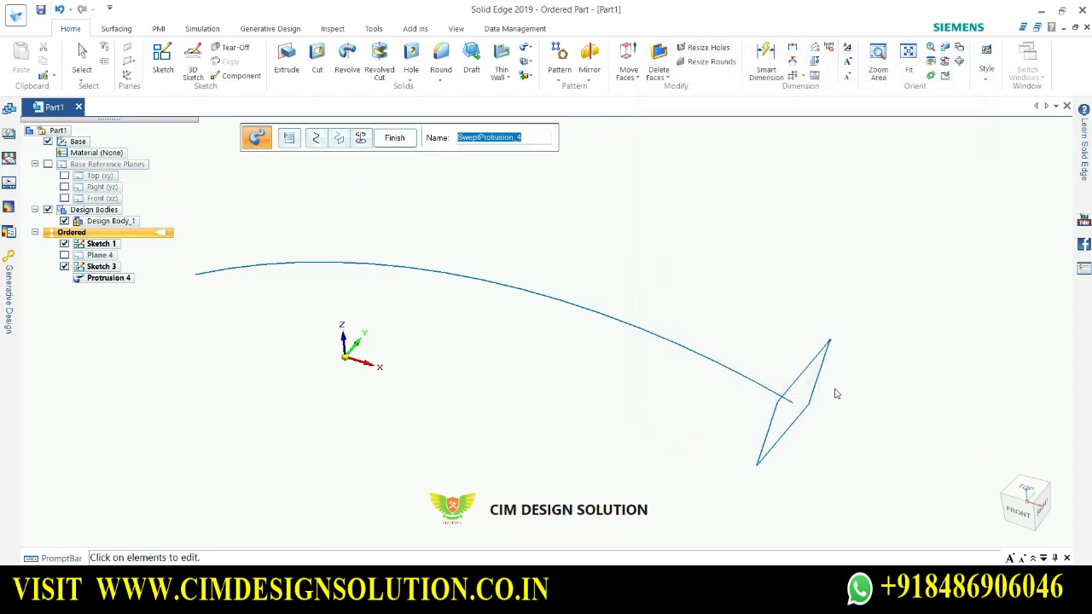
{"action": "scroll", "coordinate": [751, 287], "scroll_direction": "down", "scroll_amount": 2}
{"action": "middle_click_drag", "start_coordinate": [751, 287], "coordinate": [308, 226]}
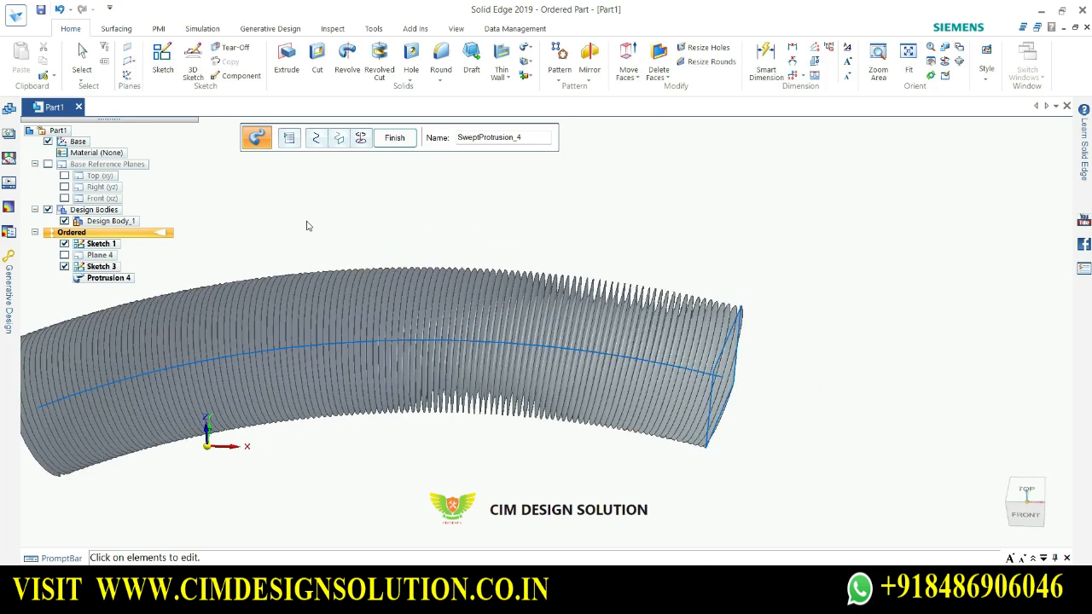
{"action": "left_click", "coordinate": [397, 140]}
{"action": "scroll", "coordinate": [674, 235], "scroll_direction": "down", "scroll_amount": 1}
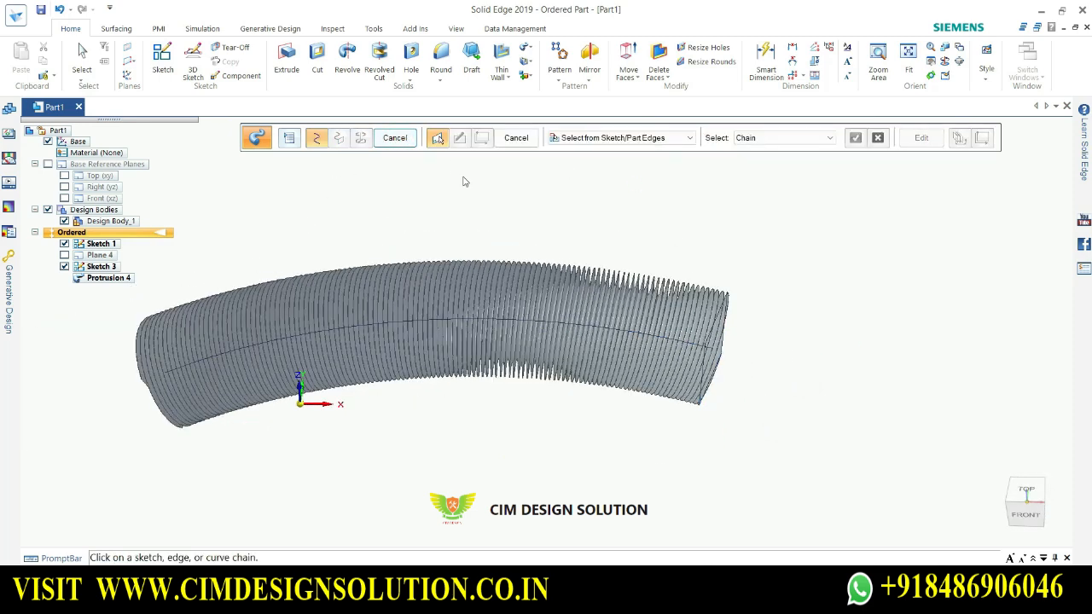
{"action": "left_click", "coordinate": [411, 141]}
{"action": "middle_click_drag", "start_coordinate": [614, 231], "coordinate": [666, 314]}
Close Part1 and create a new part from the ISO Metric template iso metric part.par
{"action": "left_click", "coordinate": [1066, 105]}
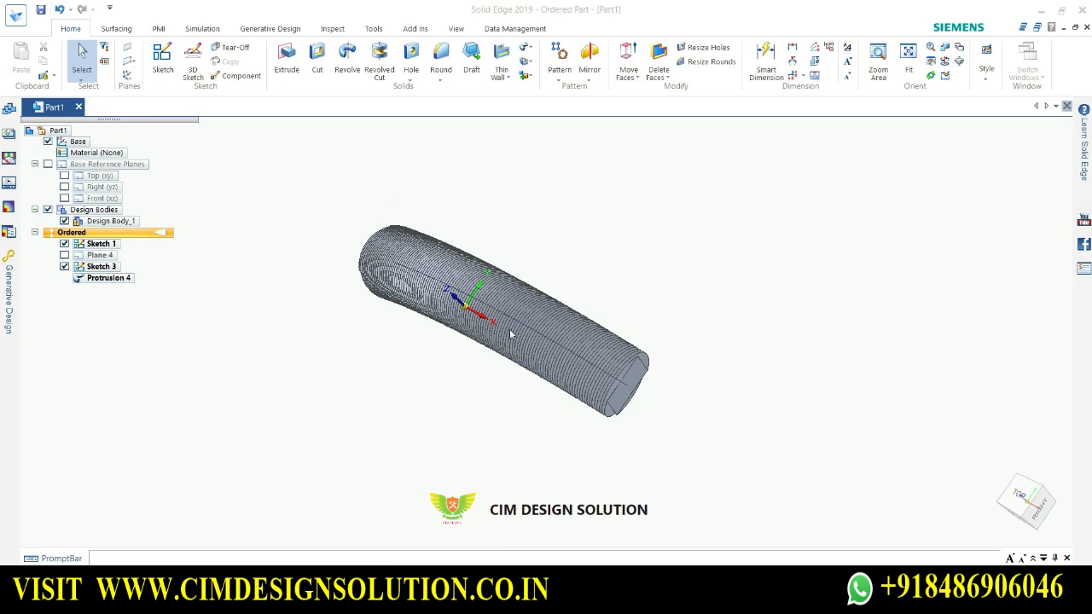
{"action": "left_click", "coordinate": [565, 353]}
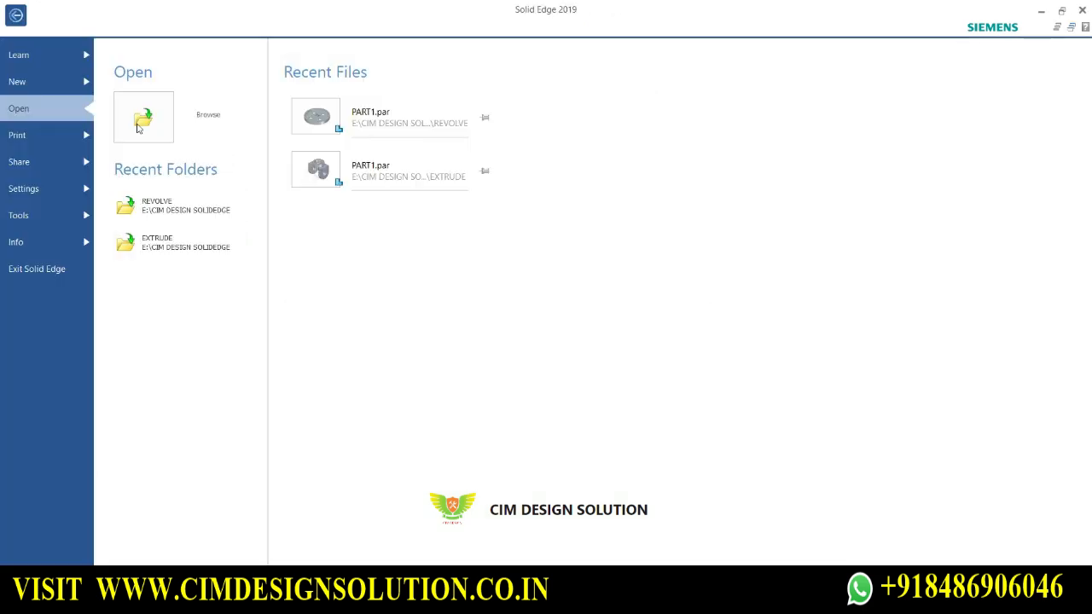
{"action": "left_click", "coordinate": [41, 86]}
{"action": "left_click", "coordinate": [148, 161]}
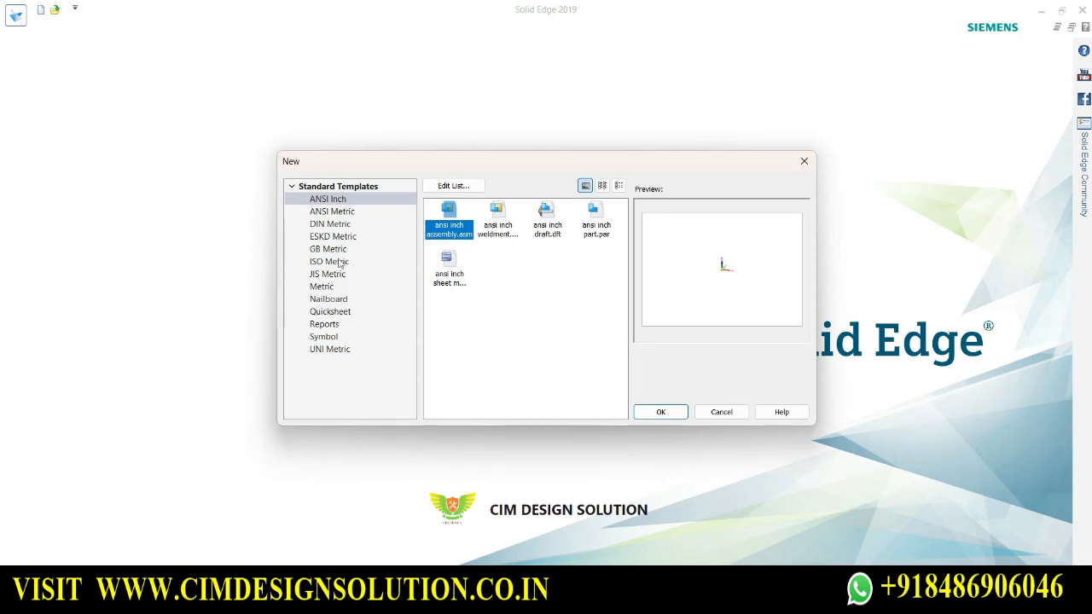
{"action": "left_click", "coordinate": [338, 262]}
{"action": "left_click", "coordinate": [595, 220]}
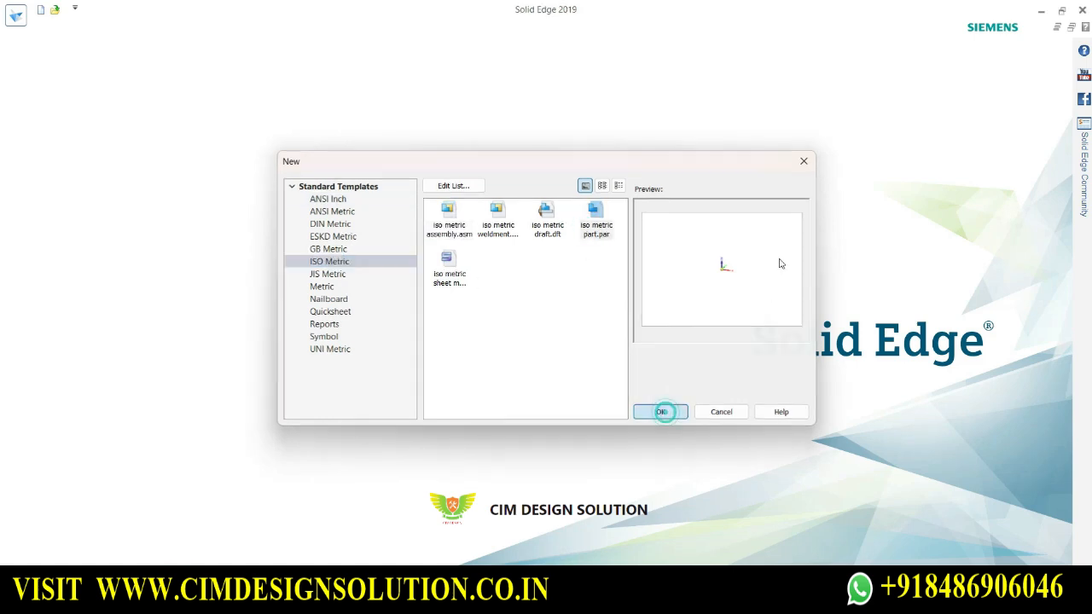
{"action": "left_click", "coordinate": [660, 412]}
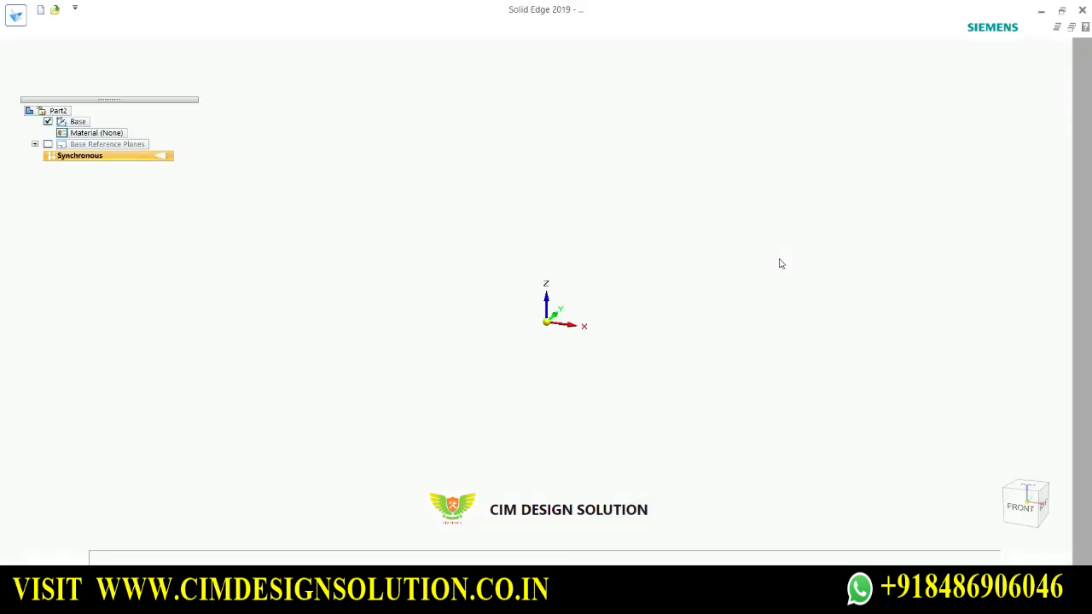
Switch the new part to the ordered modeling environment and show the base reference planes
{"action": "right_click", "coordinate": [415, 208]}
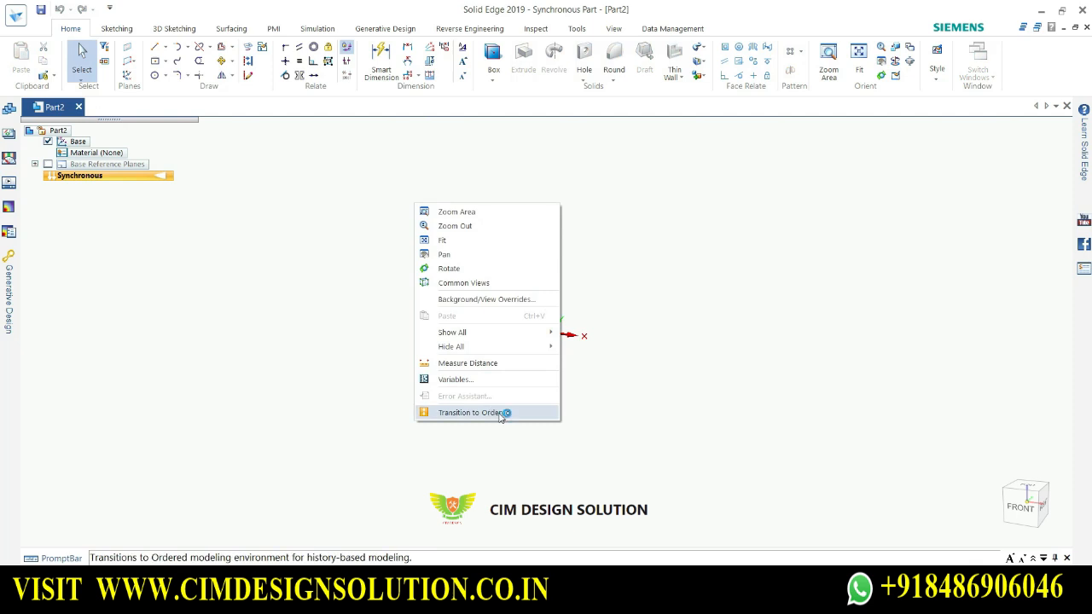
{"action": "left_click", "coordinate": [500, 413]}
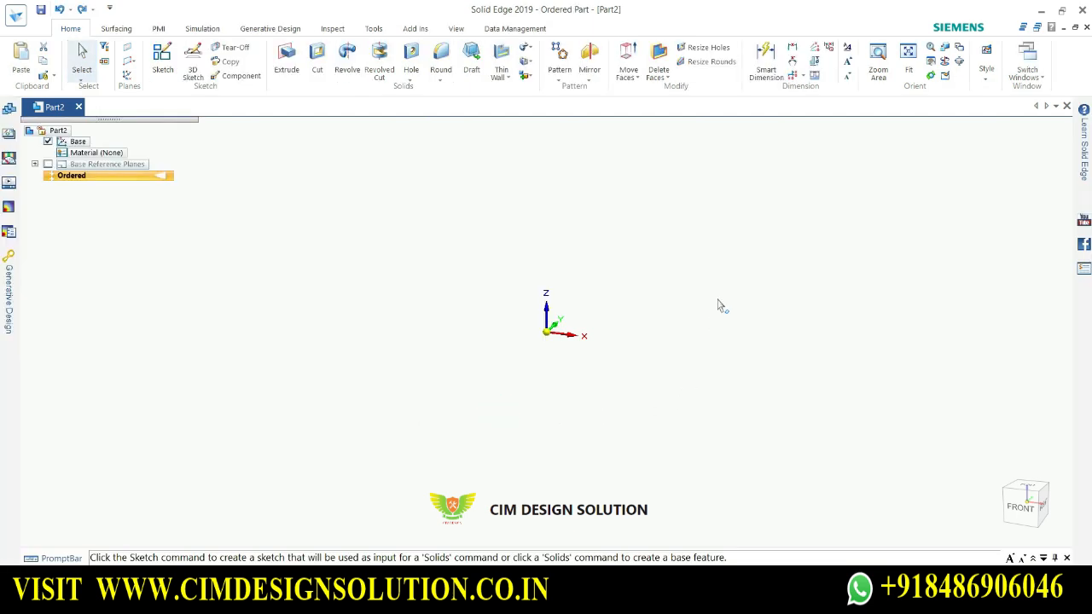
{"action": "left_click", "coordinate": [48, 164]}
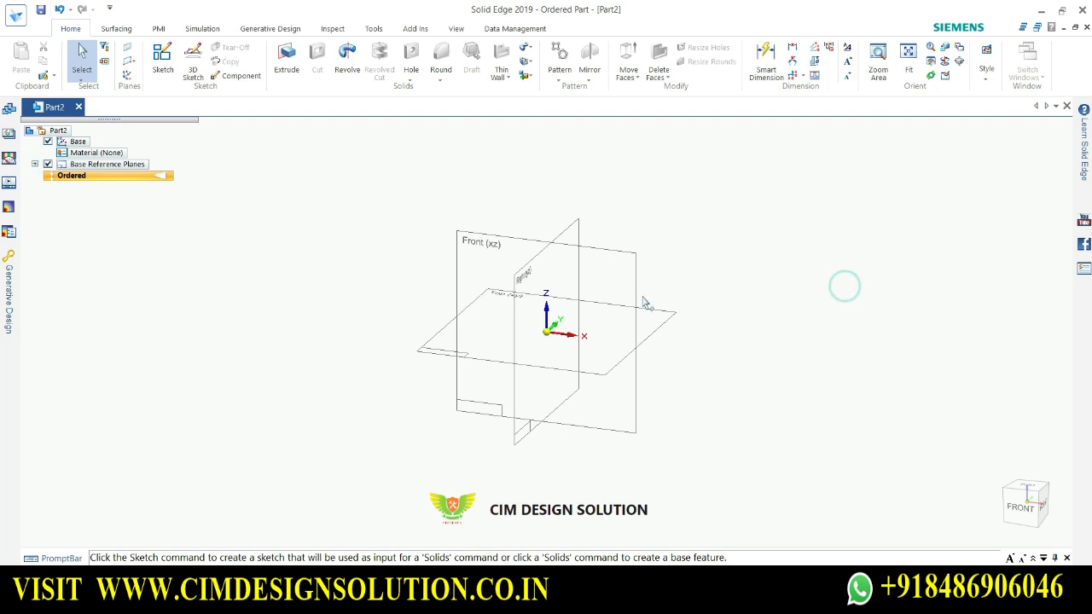
Start a new sketch on the Front (xz) reference plane
{"action": "left_click", "coordinate": [439, 212]}
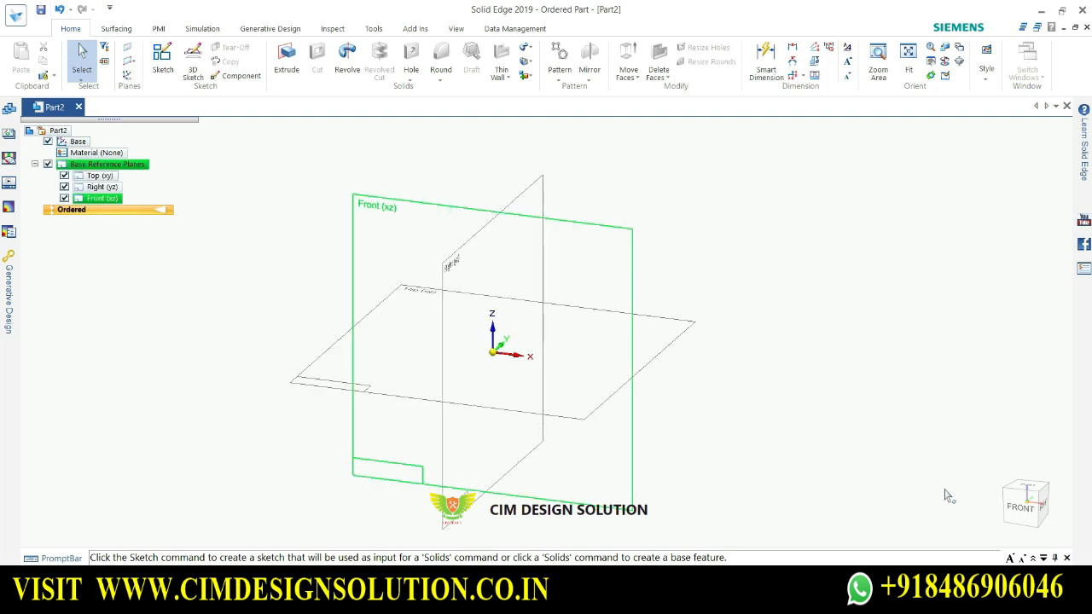
{"action": "left_click", "coordinate": [163, 62]}
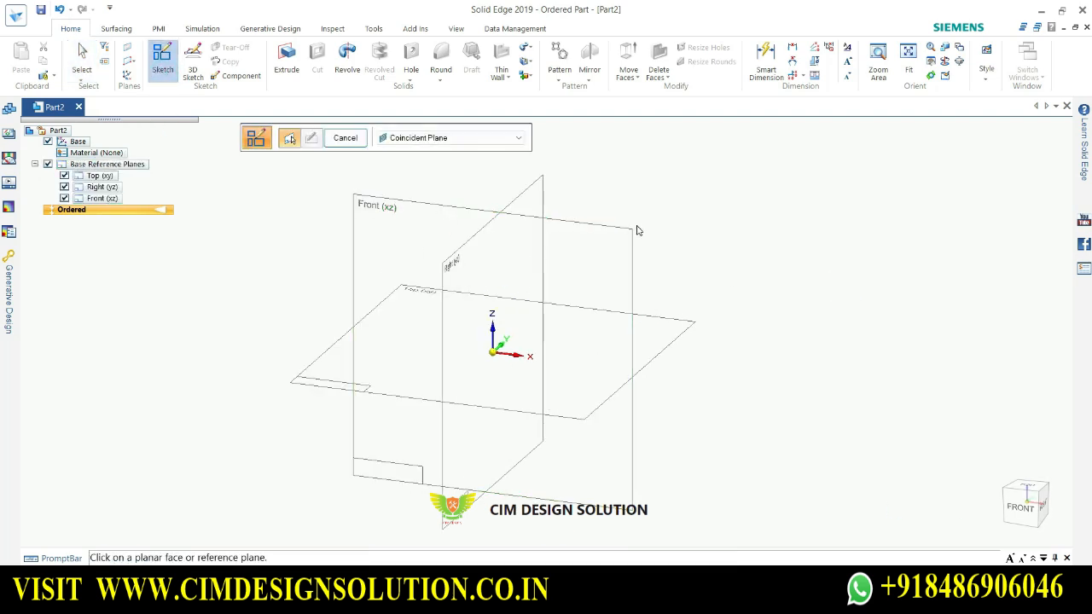
{"action": "left_click", "coordinate": [418, 205]}
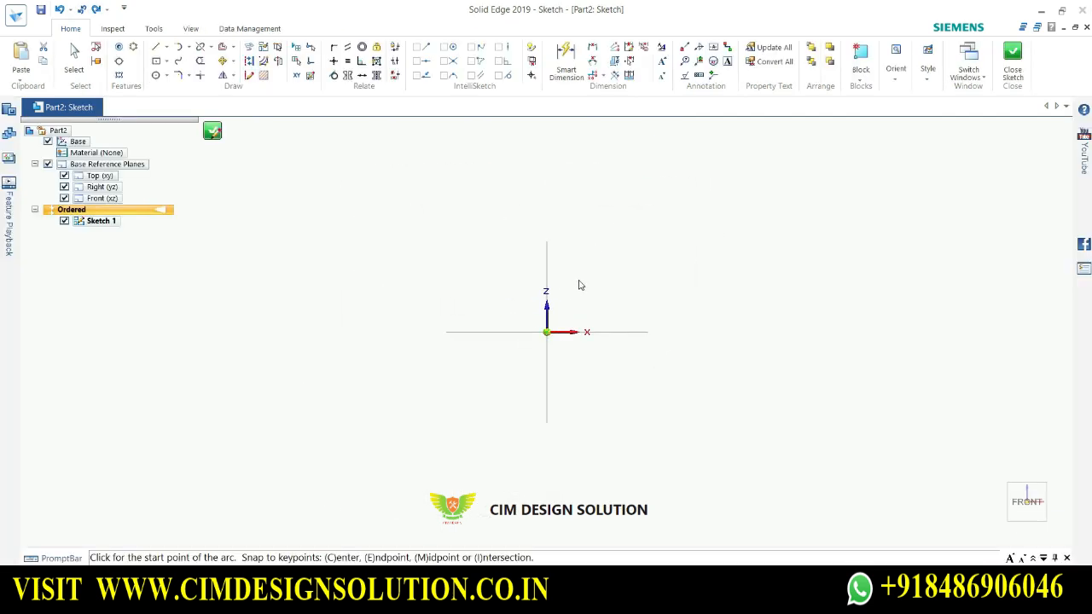
{"action": "scroll", "coordinate": [608, 221], "scroll_direction": "up", "scroll_amount": 1}
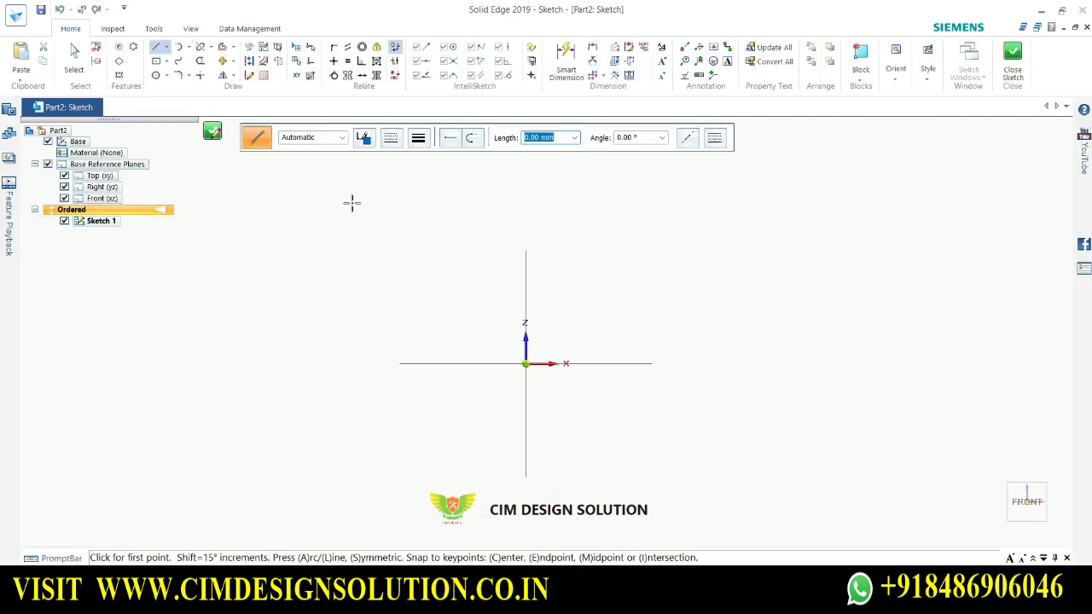
Draw a vertical line about 93 mm long upward from the origin along the Z axis
{"action": "left_click", "coordinate": [157, 48]}
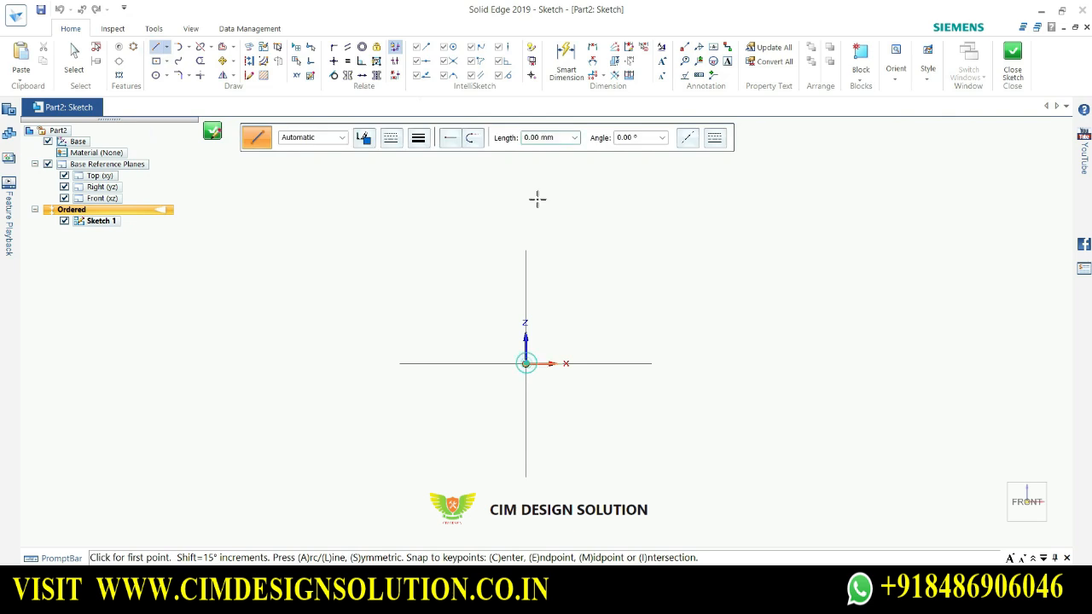
{"action": "left_click", "coordinate": [525, 364]}
{"action": "scroll", "coordinate": [532, 207], "scroll_direction": "down", "scroll_amount": 1}
{"action": "scroll", "coordinate": [536, 188], "scroll_direction": "up", "scroll_amount": 1}
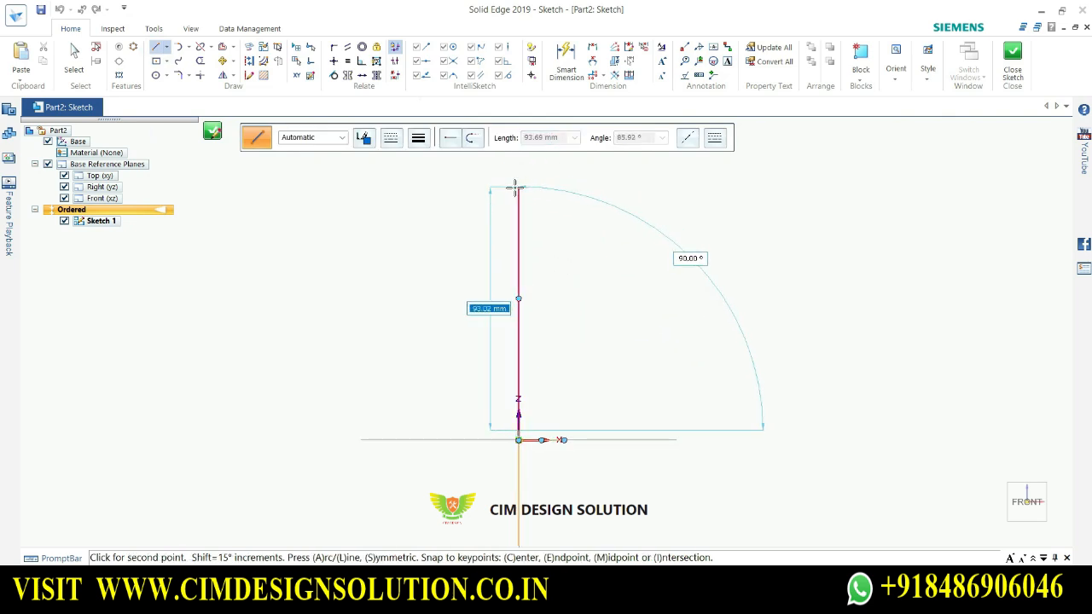
{"action": "left_click", "coordinate": [516, 187]}
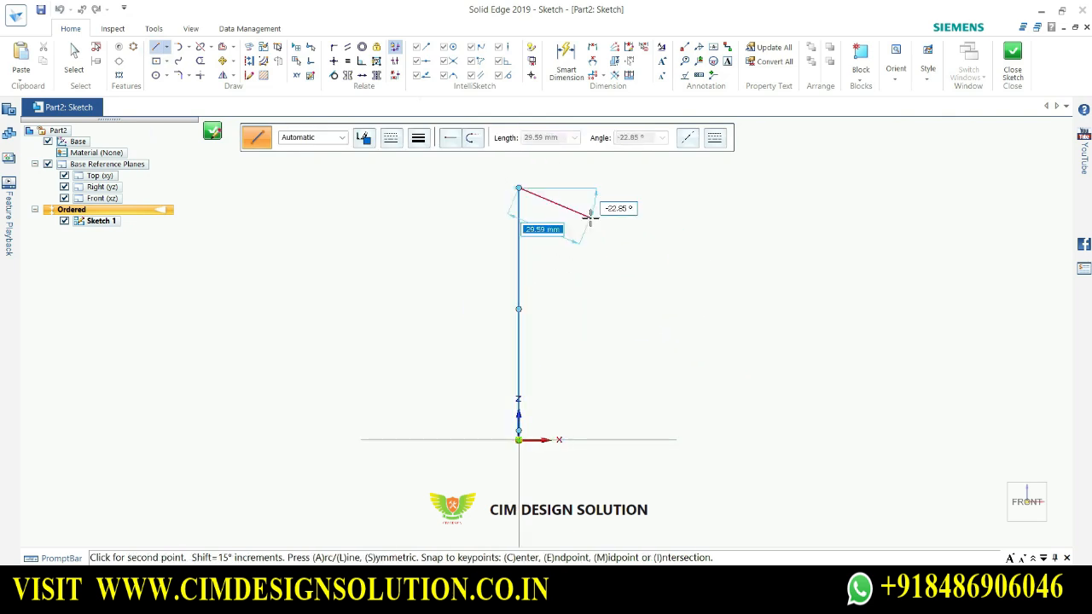
Dimension the vertical line's length and set it to 100 mm
{"action": "left_click", "coordinate": [566, 58]}
{"action": "left_click", "coordinate": [519, 237]}
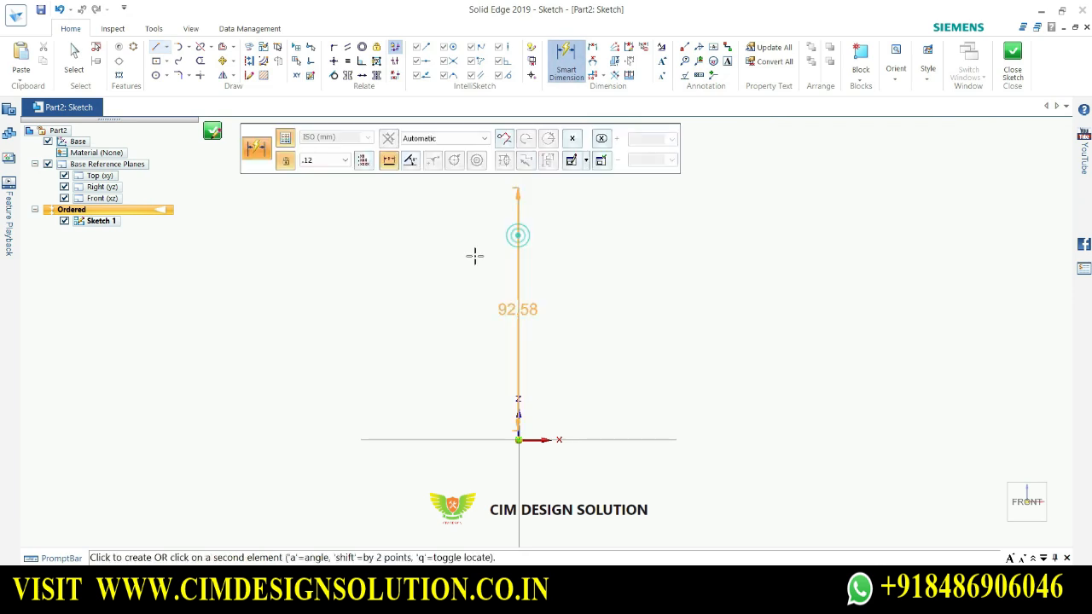
{"action": "left_click", "coordinate": [469, 265]}
{"action": "type", "text": "100"}
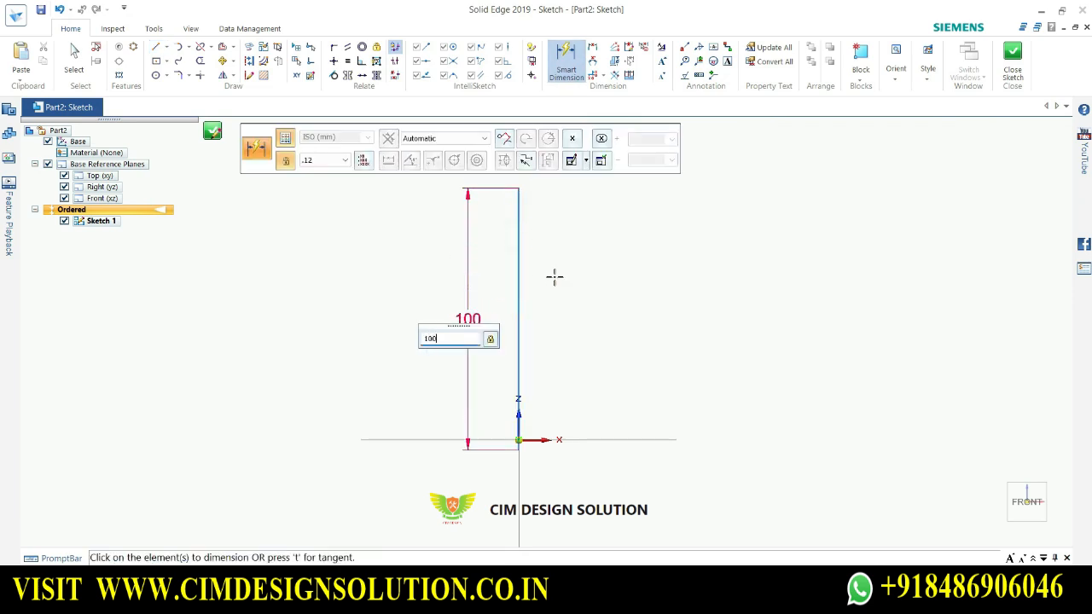
{"action": "key", "text": "Return"}
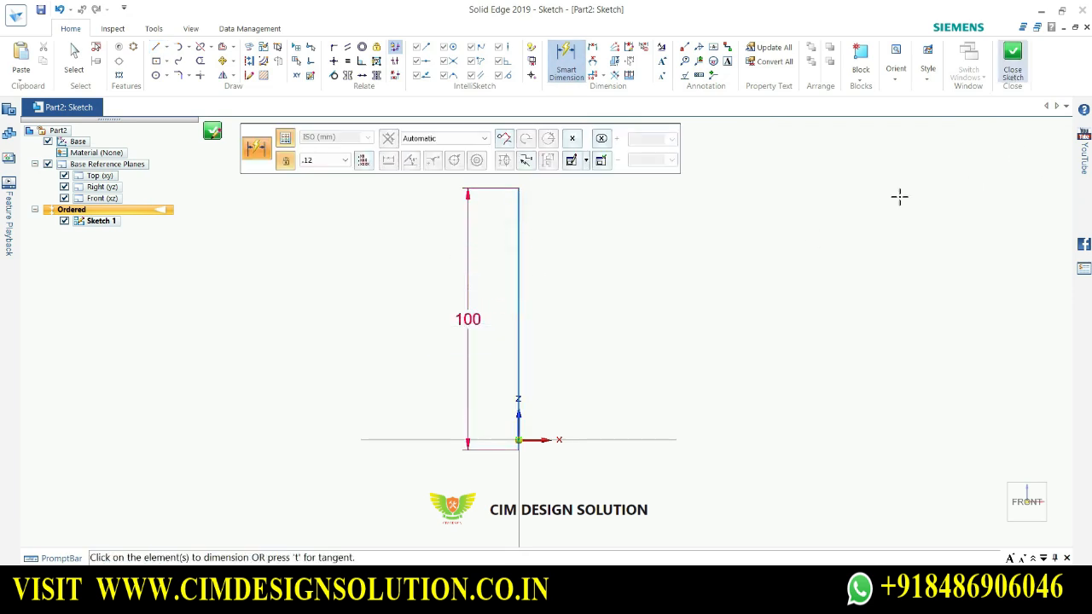
Try to dimension the line's lower endpoint from the horizontal reference axis, and delete the placed dimension
{"action": "scroll", "coordinate": [585, 392], "scroll_direction": "up", "scroll_amount": 2}
{"action": "scroll", "coordinate": [479, 483], "scroll_direction": "up", "scroll_amount": 4}
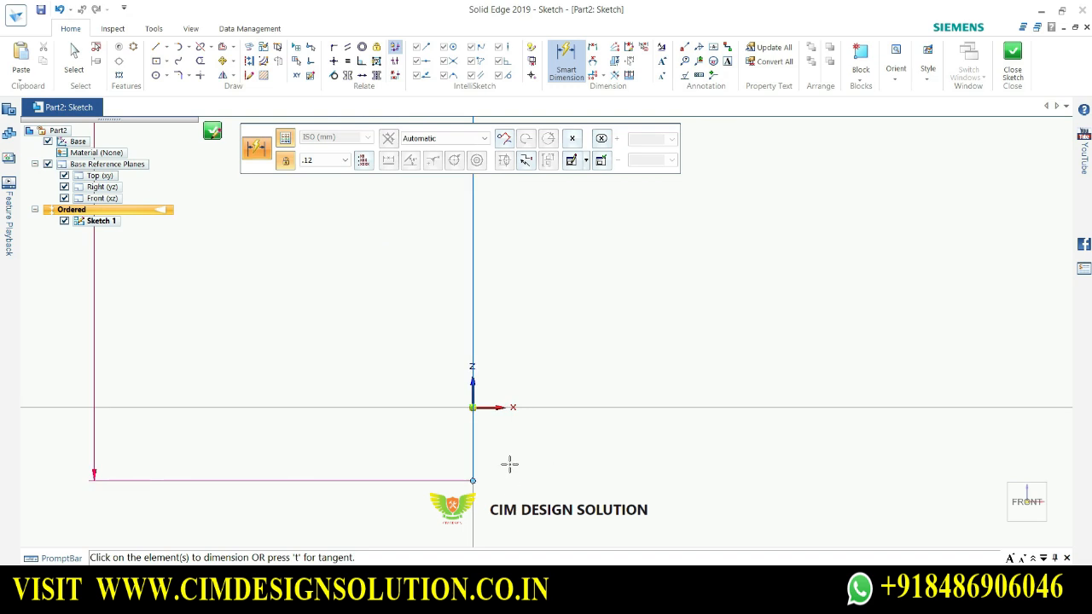
{"action": "left_click", "coordinate": [566, 58]}
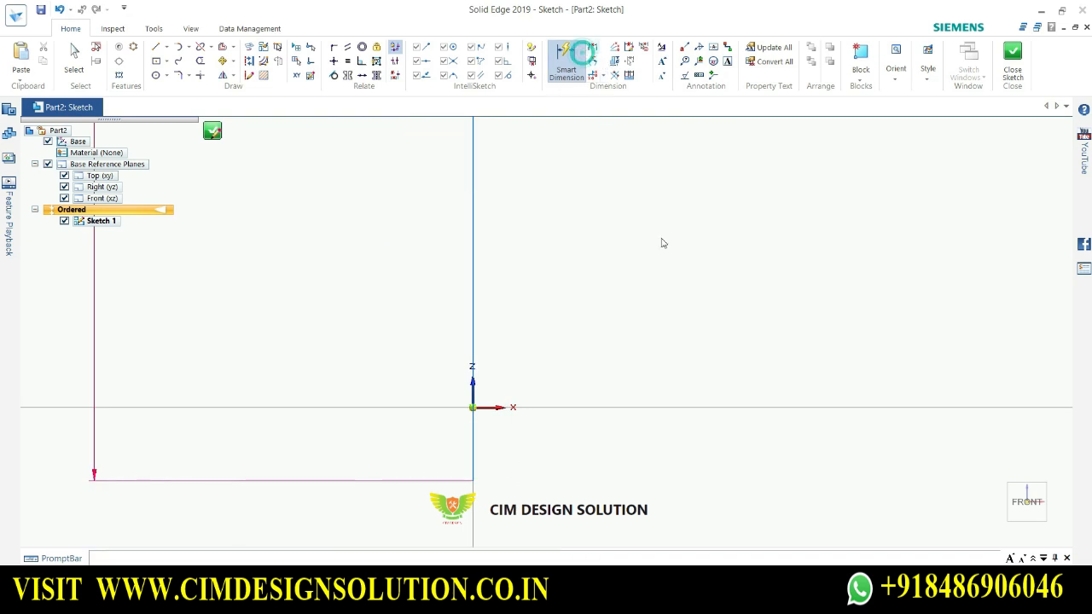
{"action": "left_click", "coordinate": [587, 406]}
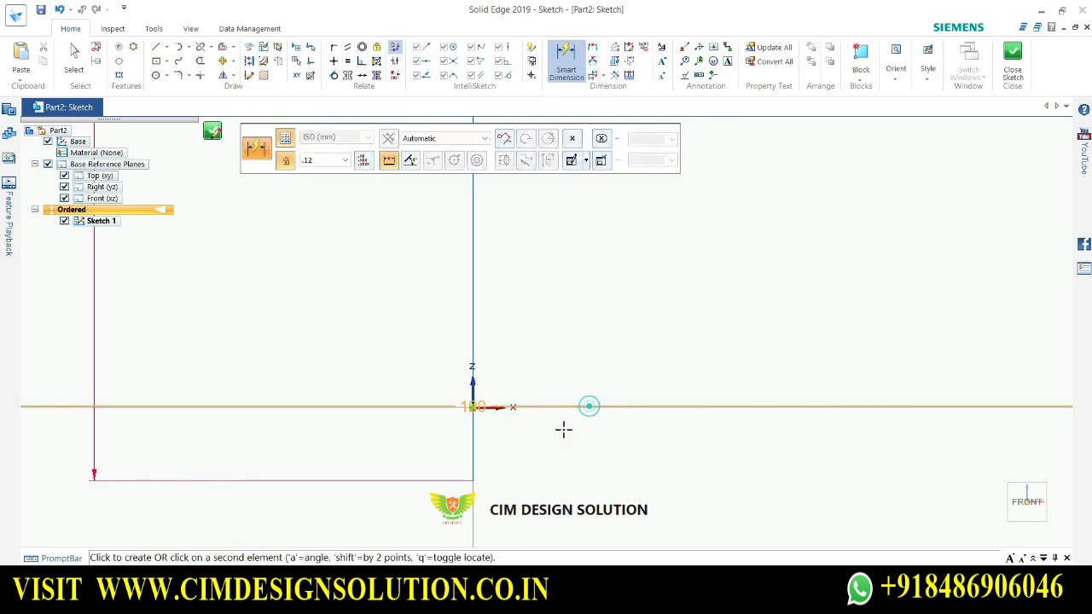
{"action": "left_click", "coordinate": [474, 478]}
{"action": "left_click", "coordinate": [463, 480]}
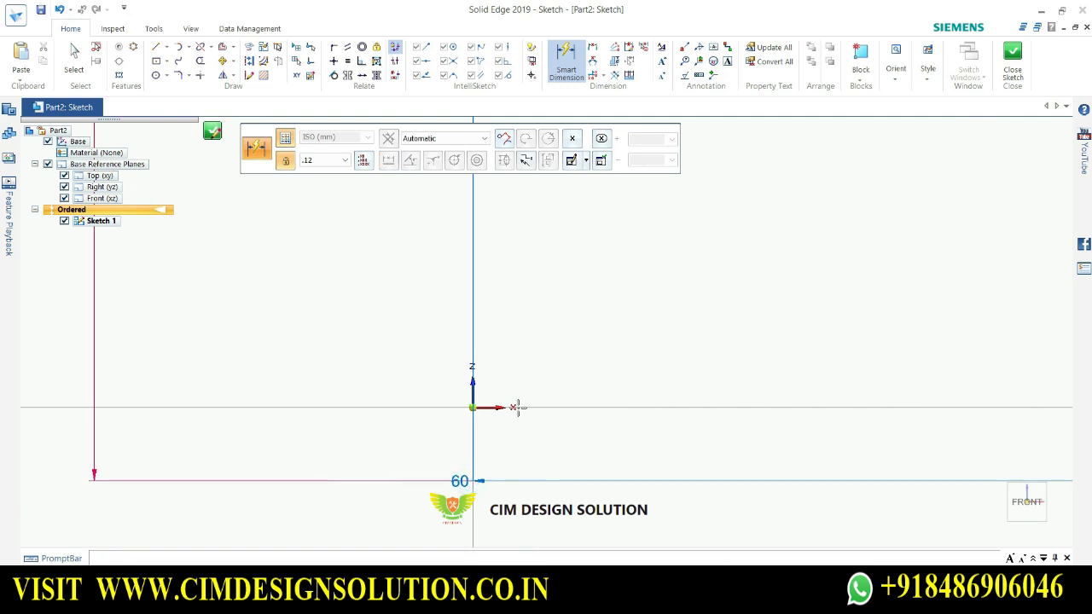
{"action": "left_click", "coordinate": [488, 406]}
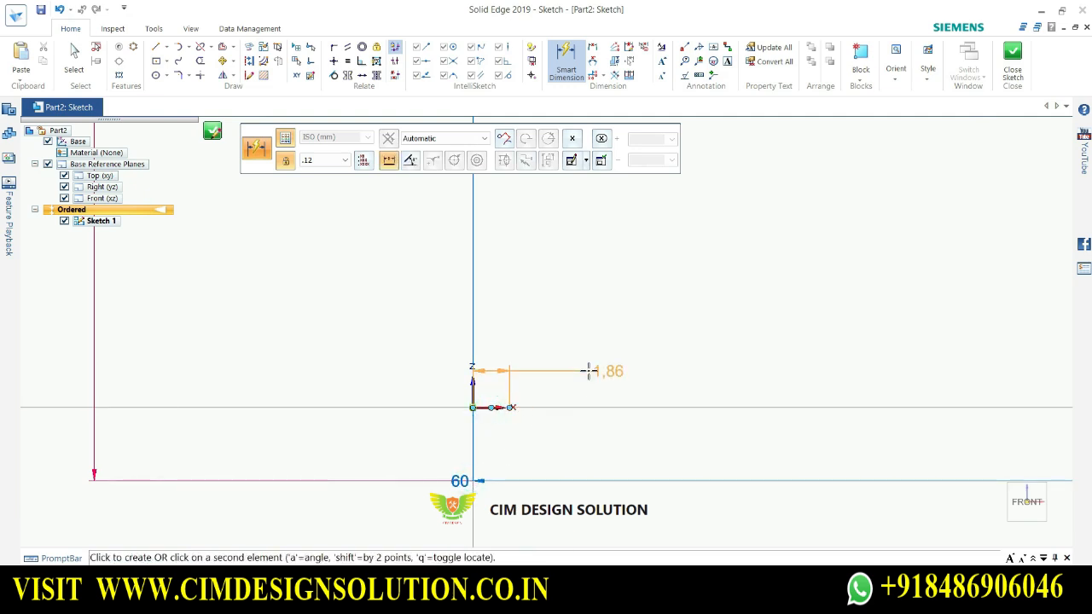
{"action": "key", "text": "Escape"}
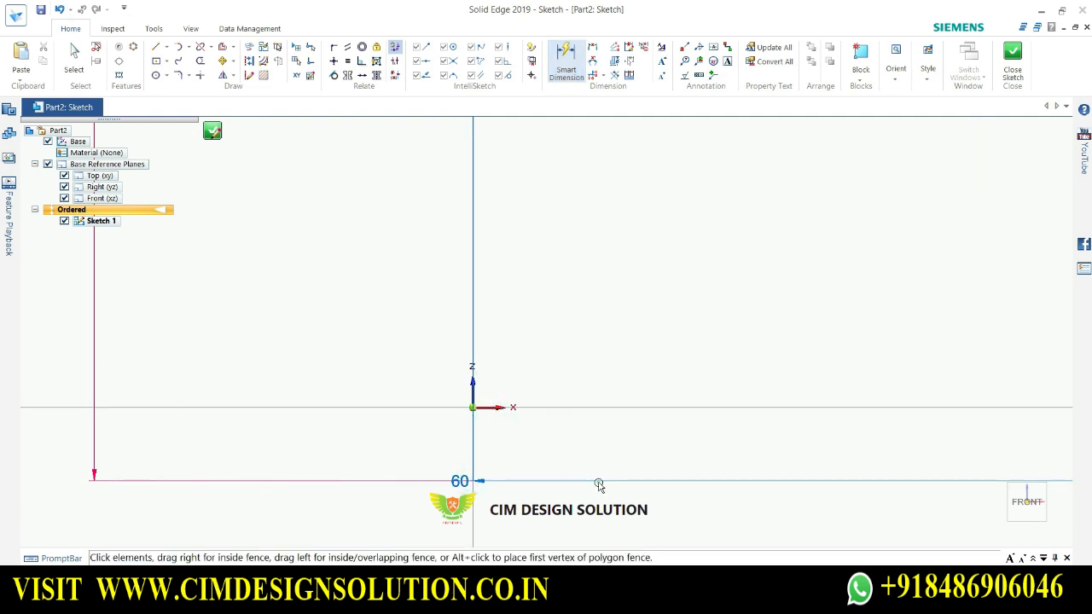
{"action": "scroll", "coordinate": [580, 416], "scroll_direction": "down", "scroll_amount": 7}
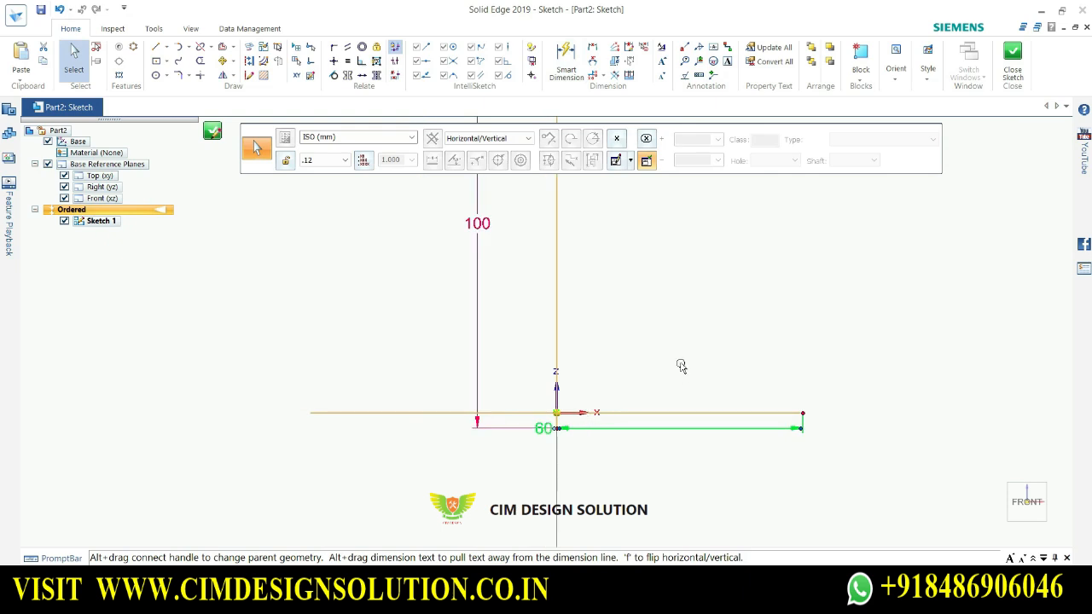
{"action": "key", "text": "Delete"}
{"action": "scroll", "coordinate": [685, 302], "scroll_direction": "up", "scroll_amount": 2}
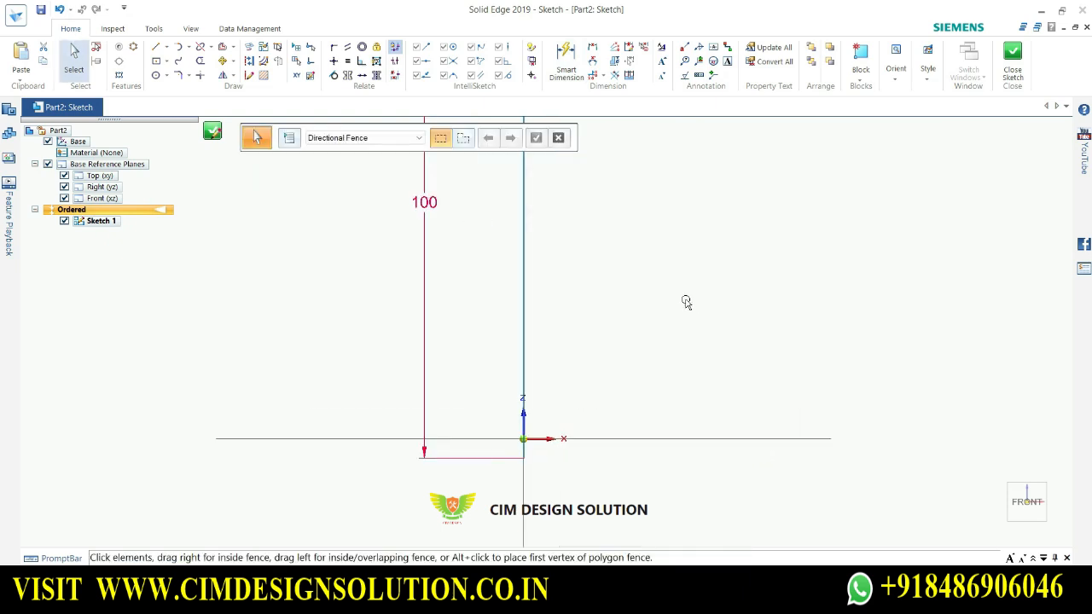
Set the vertical distance between the line's lower endpoint and the horizontal axis to 0 and finish the sketch
{"action": "left_click", "coordinate": [559, 53]}
{"action": "scroll", "coordinate": [534, 445], "scroll_direction": "up", "scroll_amount": 4}
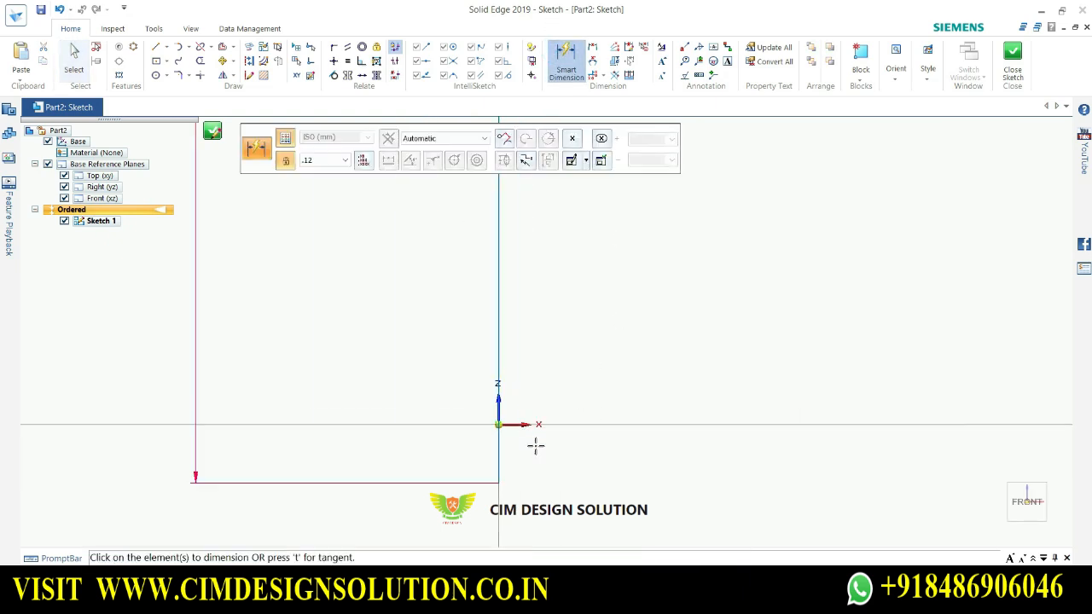
{"action": "left_click", "coordinate": [516, 423]}
{"action": "left_click", "coordinate": [500, 482]}
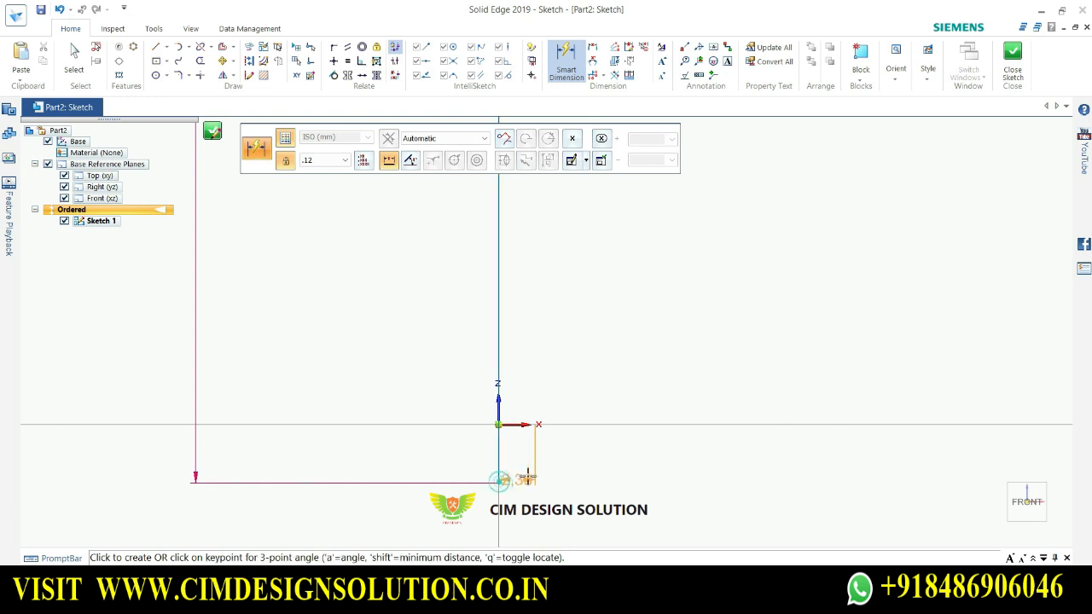
{"action": "left_click", "coordinate": [537, 454]}
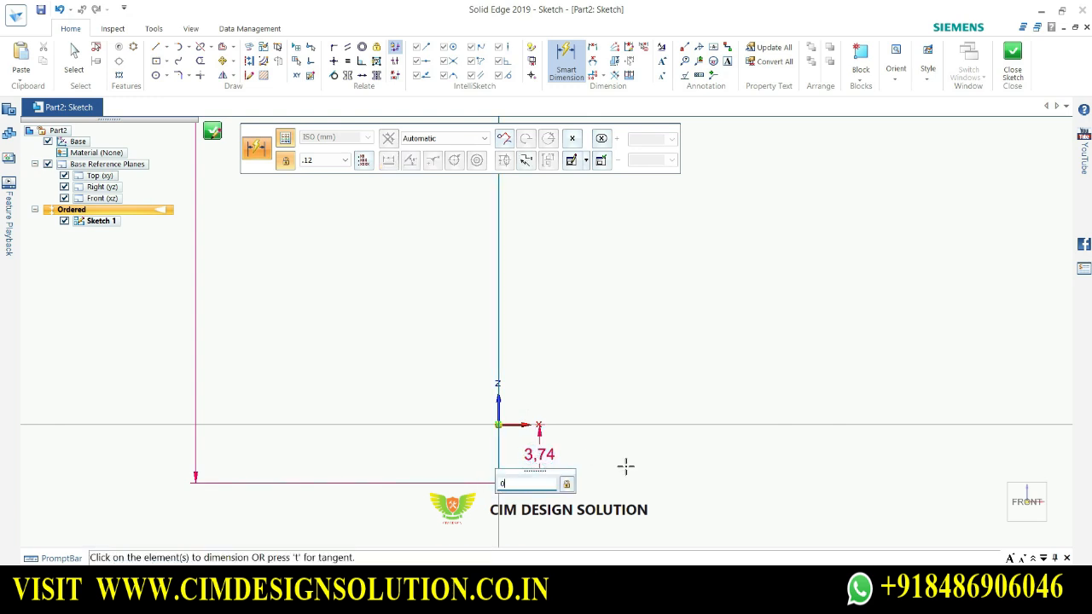
{"action": "key", "text": "Return"}
{"action": "left_click", "coordinate": [1012, 60]}
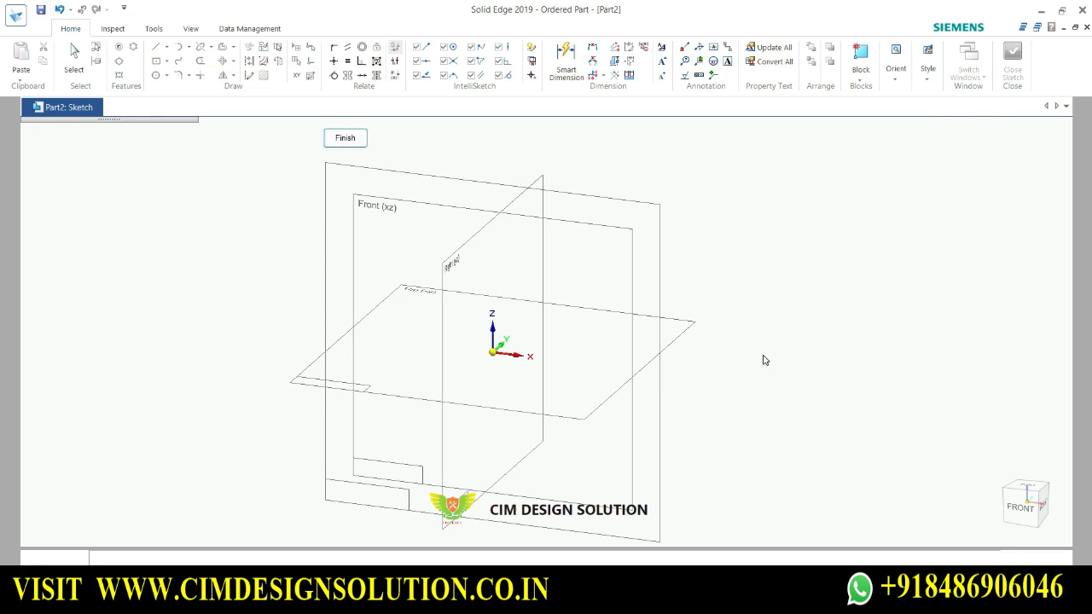
{"action": "left_click", "coordinate": [353, 145]}
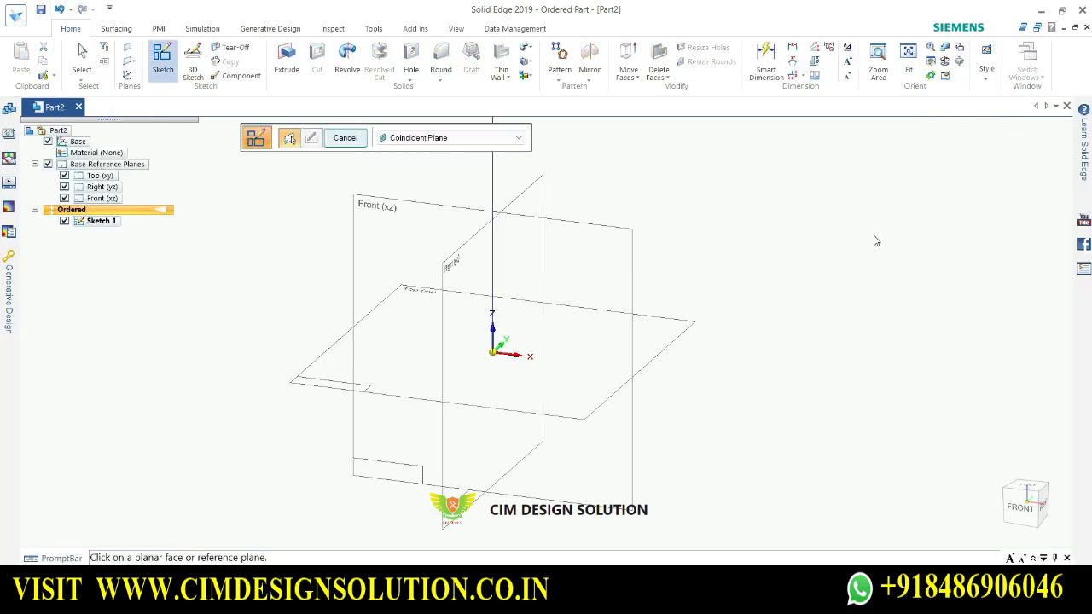
{"action": "left_click", "coordinate": [624, 230]}
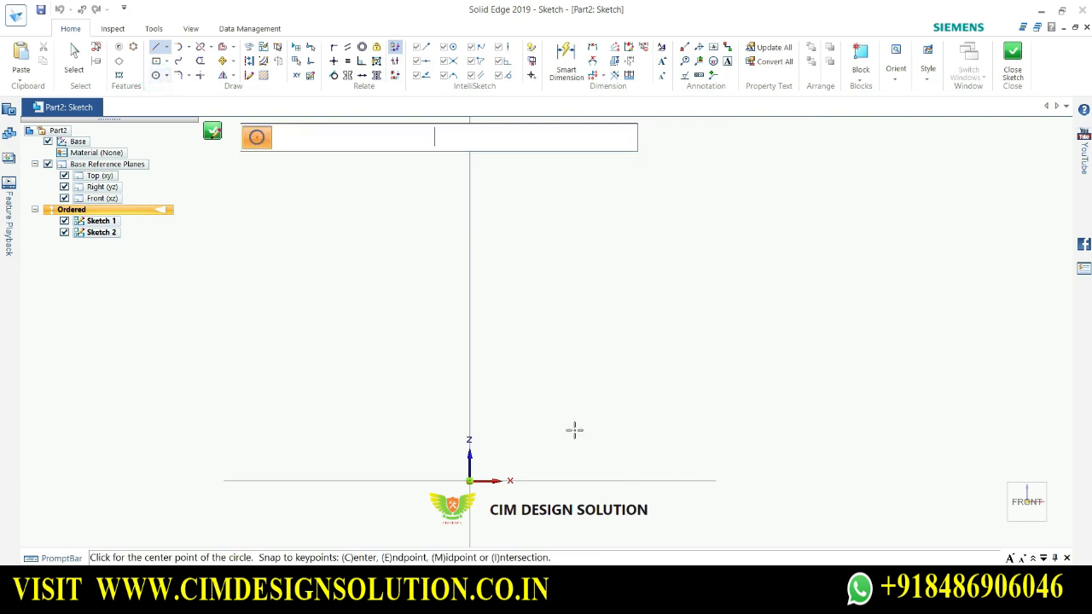
{"action": "left_click", "coordinate": [578, 481]}
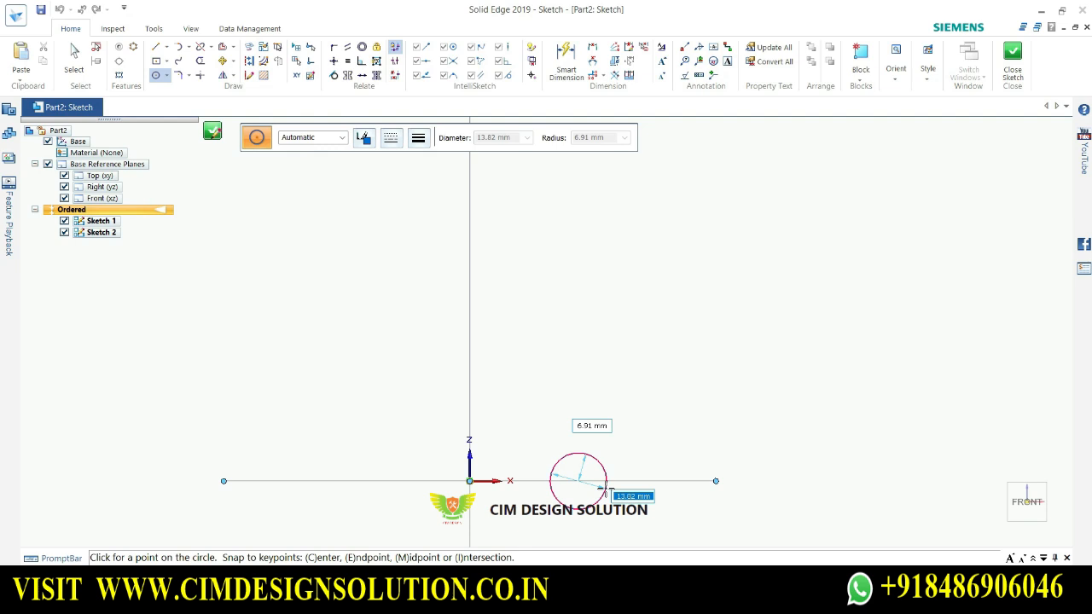
{"action": "key", "text": "Escape"}
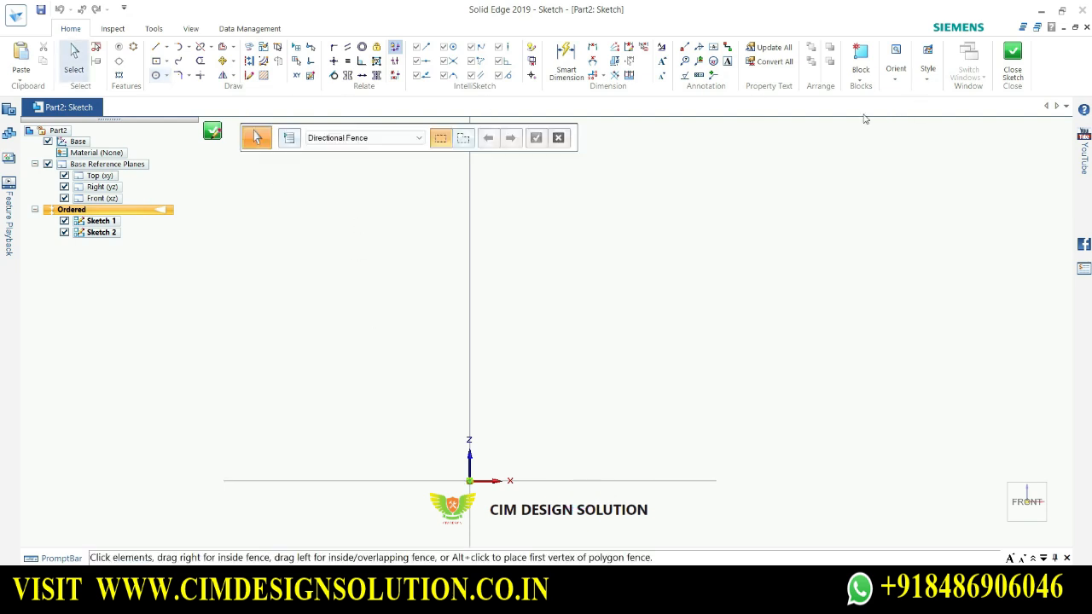
{"action": "left_click", "coordinate": [1013, 64]}
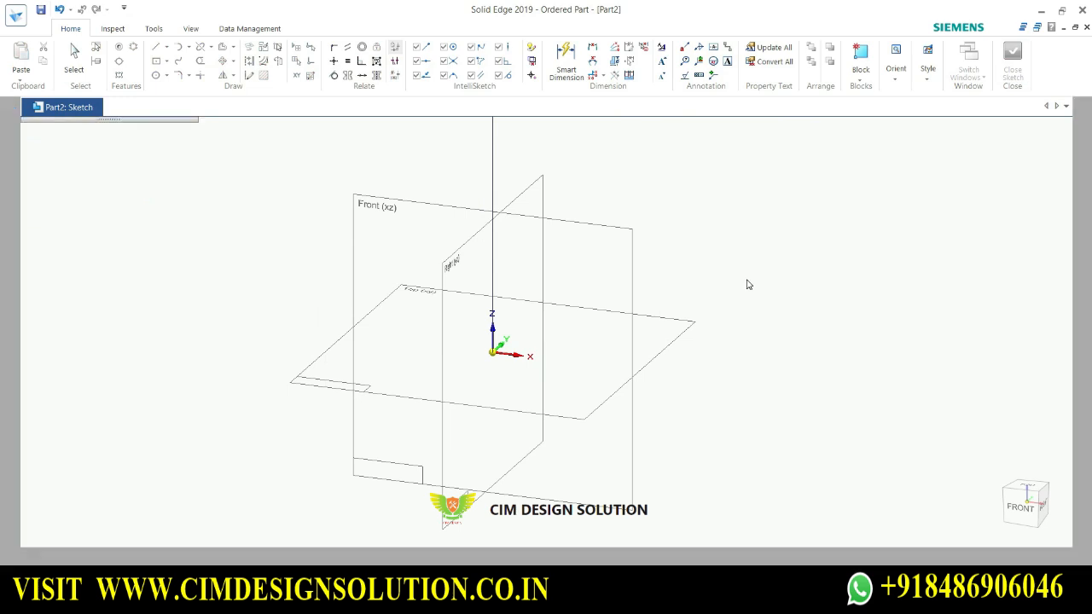
{"action": "left_click", "coordinate": [346, 138]}
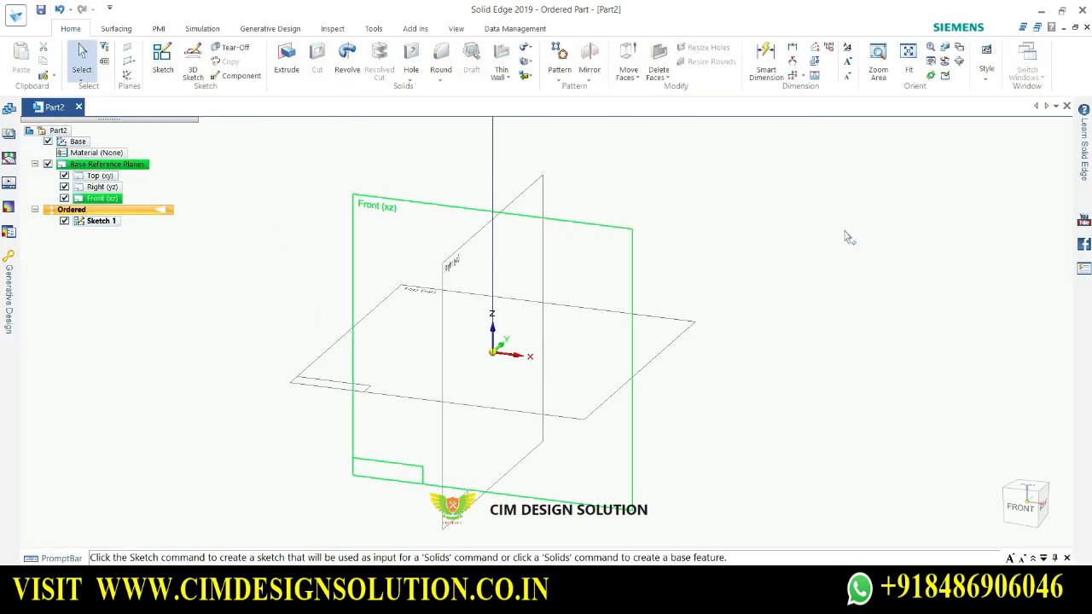
Start a sketch on the Top (xy) plane and draw a circle about 14 mm in diameter, centred on the X axis away from the origin
{"action": "left_click", "coordinate": [174, 63]}
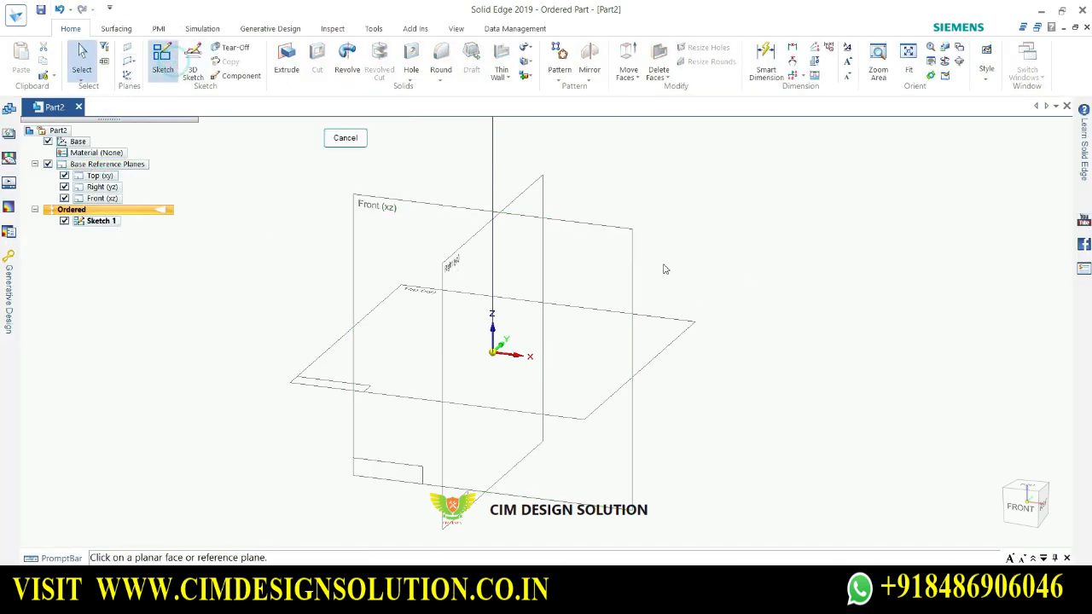
{"action": "left_click", "coordinate": [694, 333]}
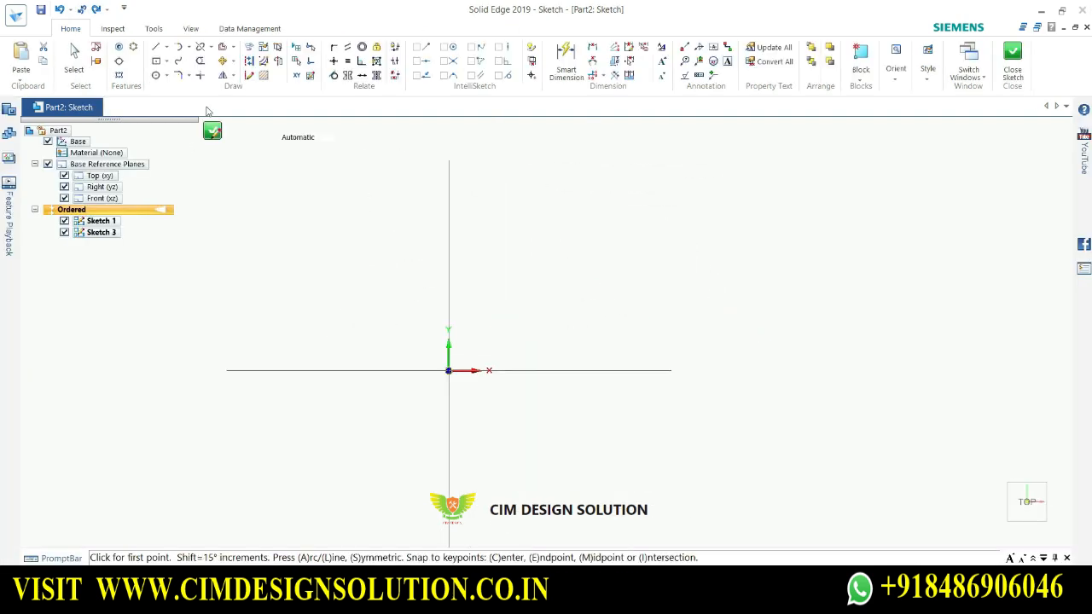
{"action": "left_click", "coordinate": [156, 75]}
{"action": "left_click", "coordinate": [589, 370]}
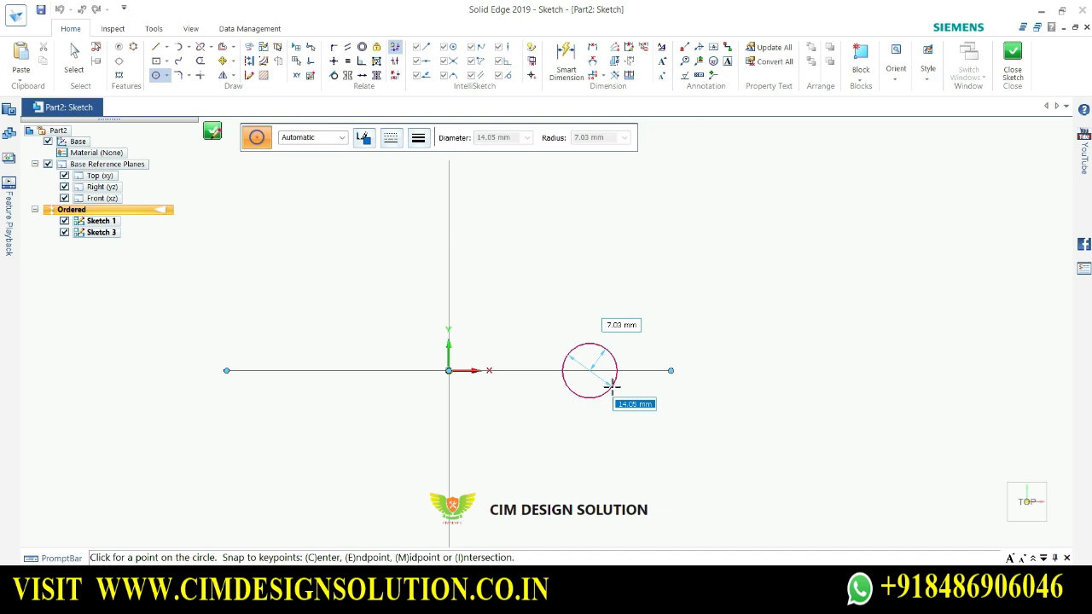
{"action": "left_click", "coordinate": [612, 386]}
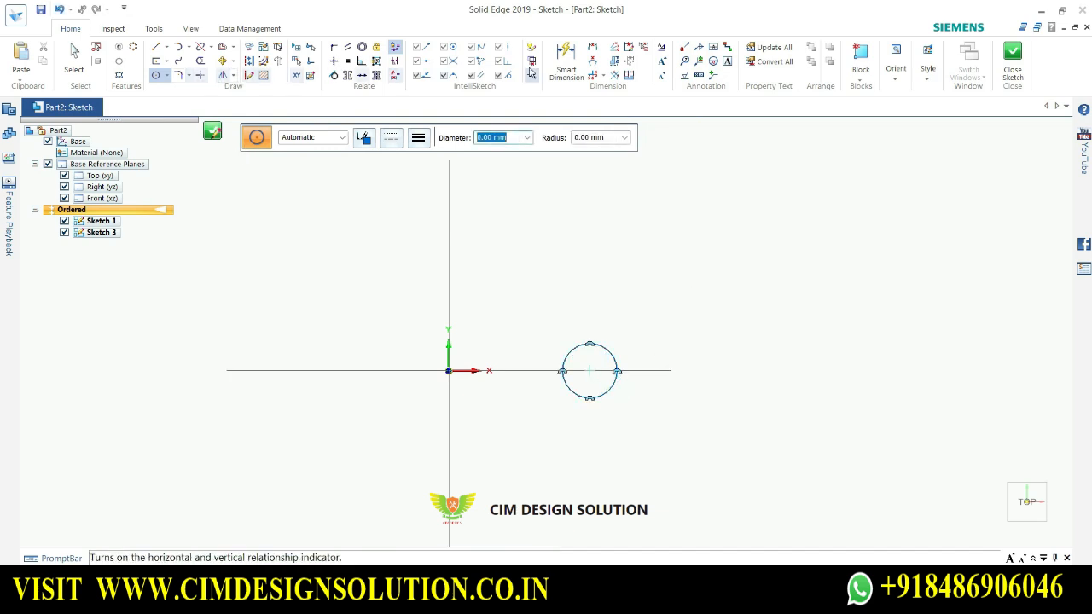
Dimension the circle's diameter and set it to 10 mm
{"action": "left_click", "coordinate": [566, 60]}
{"action": "left_click", "coordinate": [597, 343]}
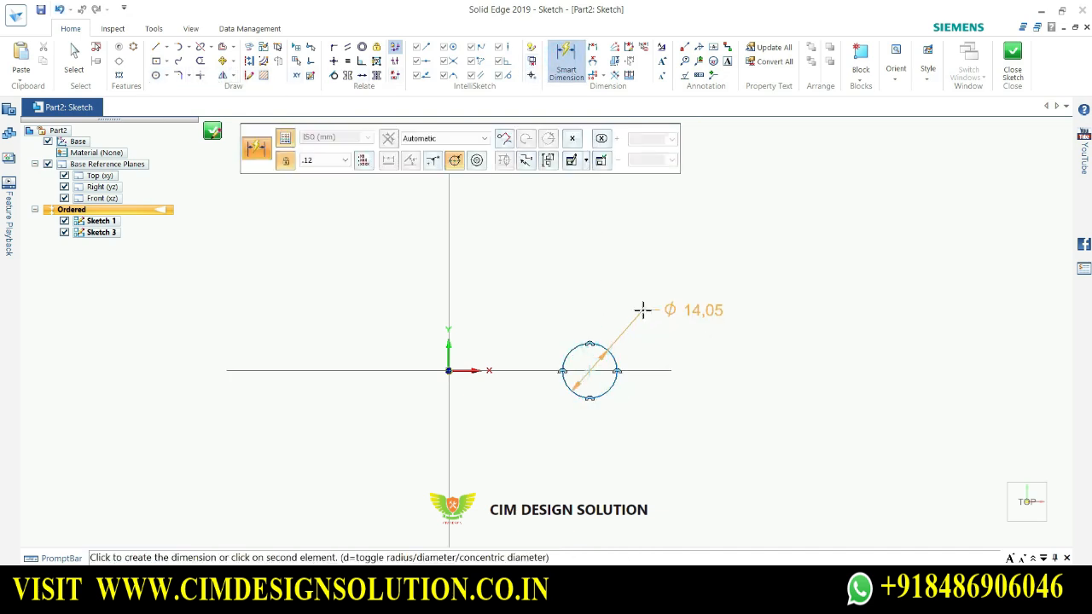
{"action": "left_click", "coordinate": [640, 310]}
{"action": "key", "text": "Return"}
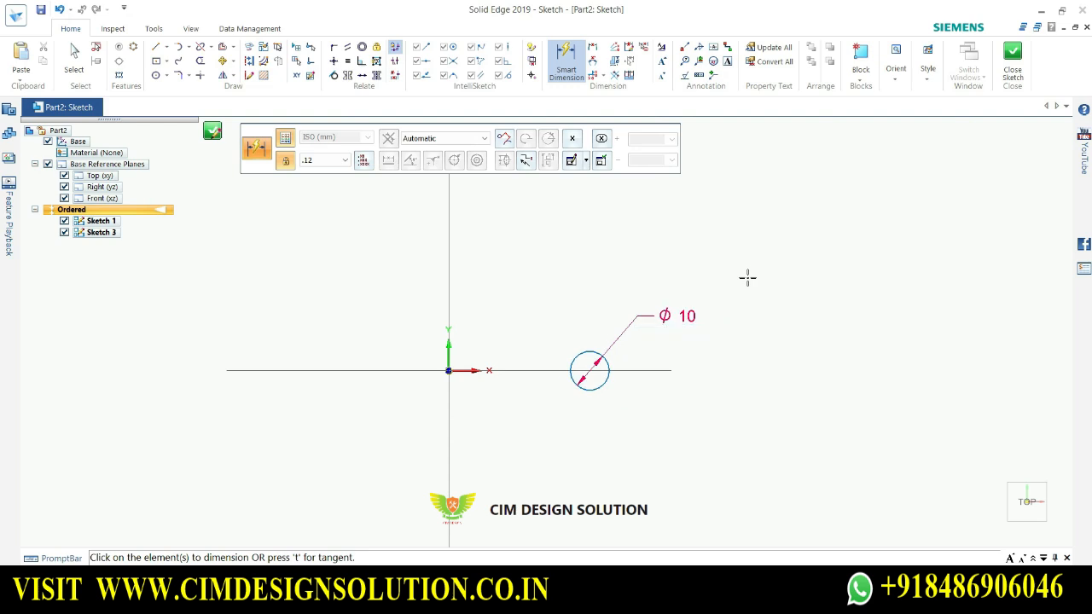
{"action": "left_click", "coordinate": [566, 69]}
{"action": "left_click", "coordinate": [566, 67]}
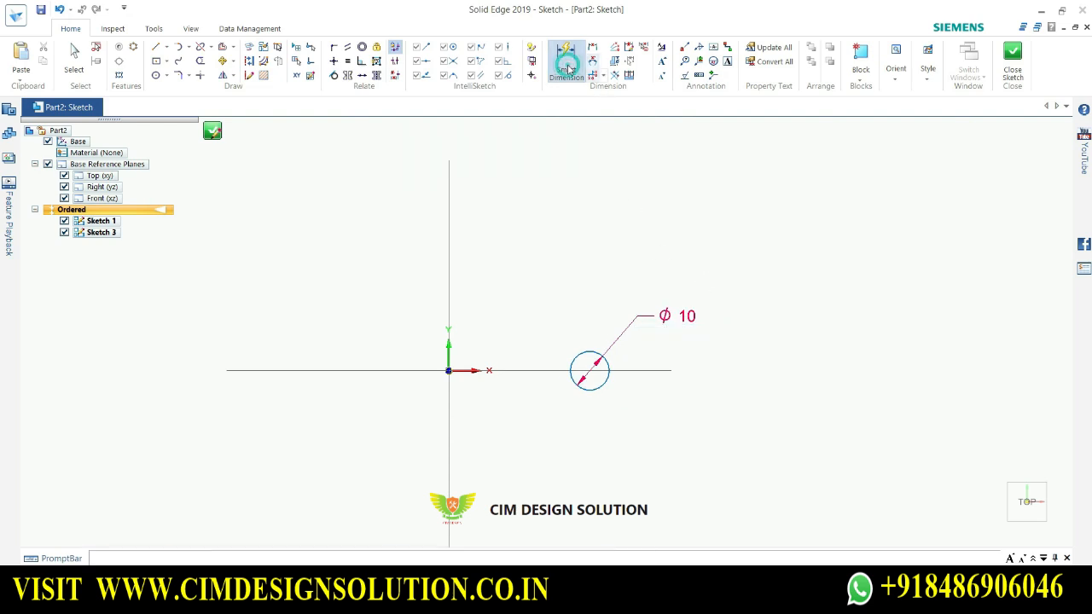
Dimension the circle's centre 20 mm horizontally from the vertical reference axis and finish the sketch
{"action": "left_click", "coordinate": [447, 351]}
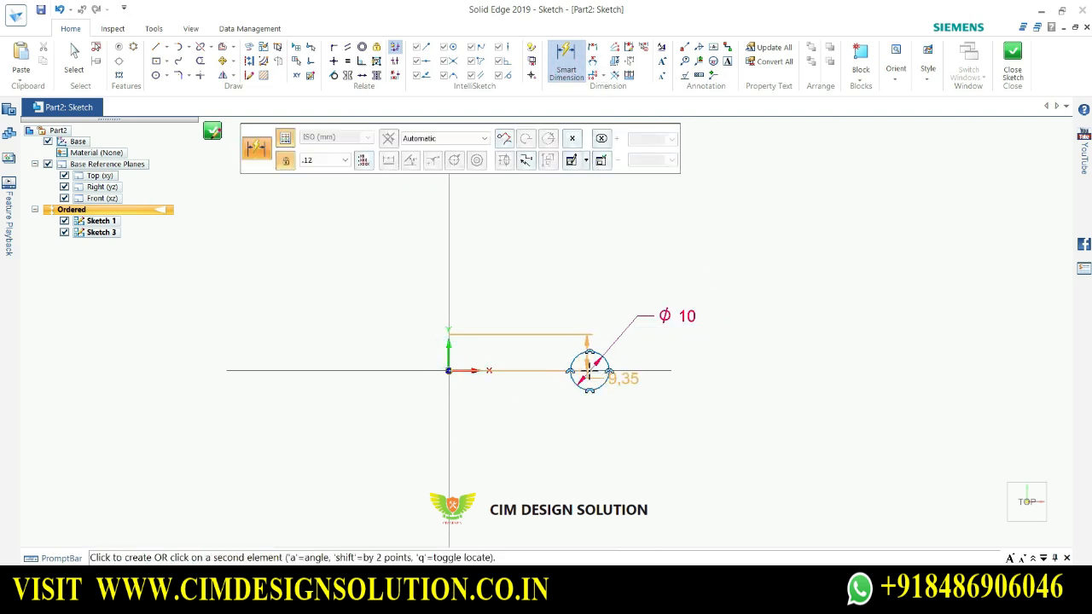
{"action": "left_click", "coordinate": [605, 376]}
{"action": "left_click", "coordinate": [547, 419]}
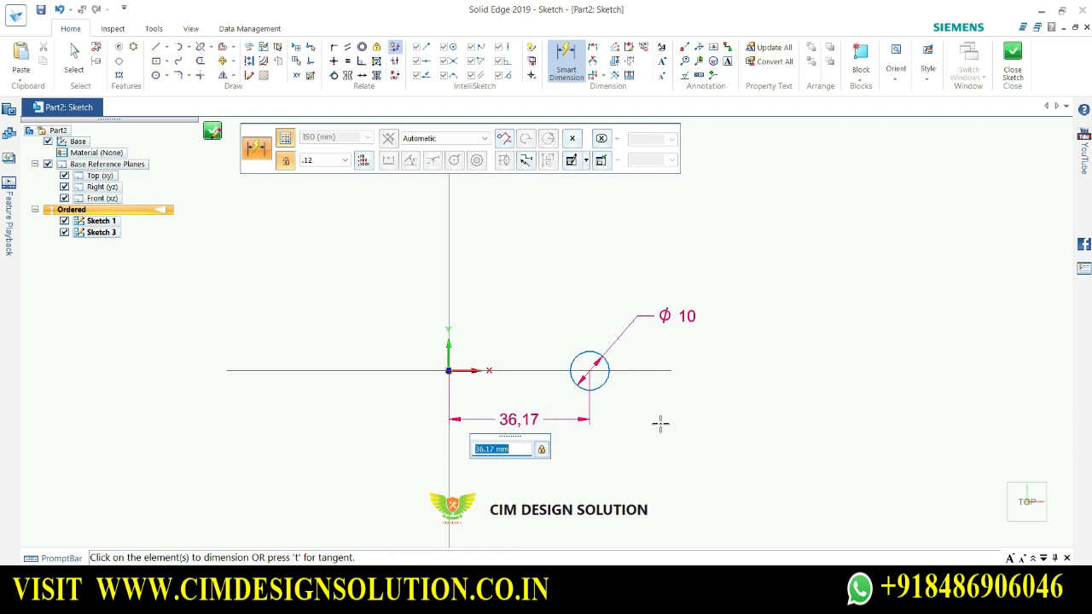
{"action": "key", "text": "Return"}
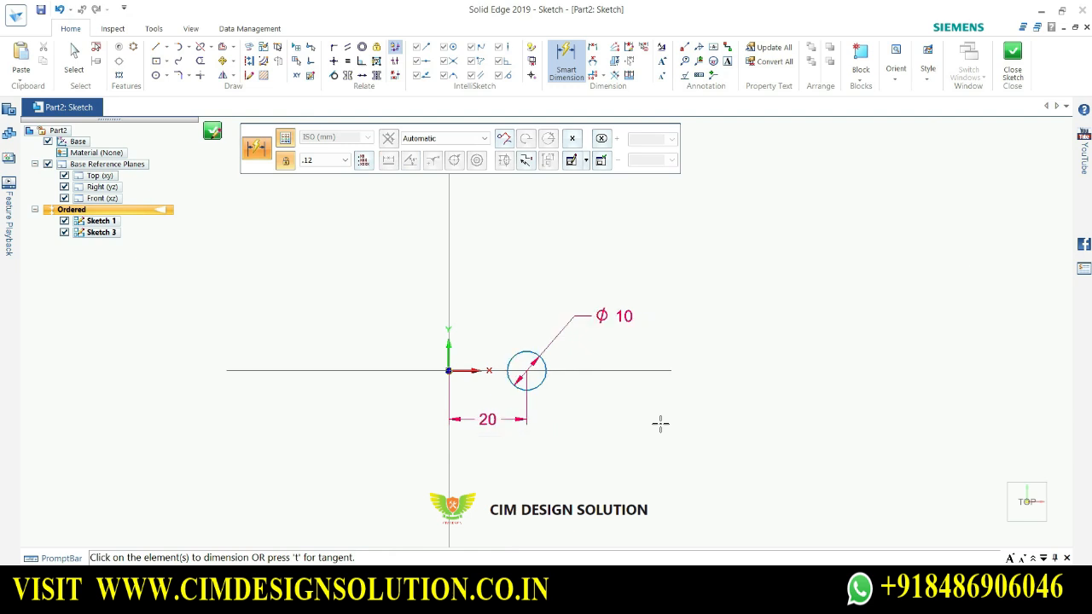
{"action": "left_click", "coordinate": [1012, 59]}
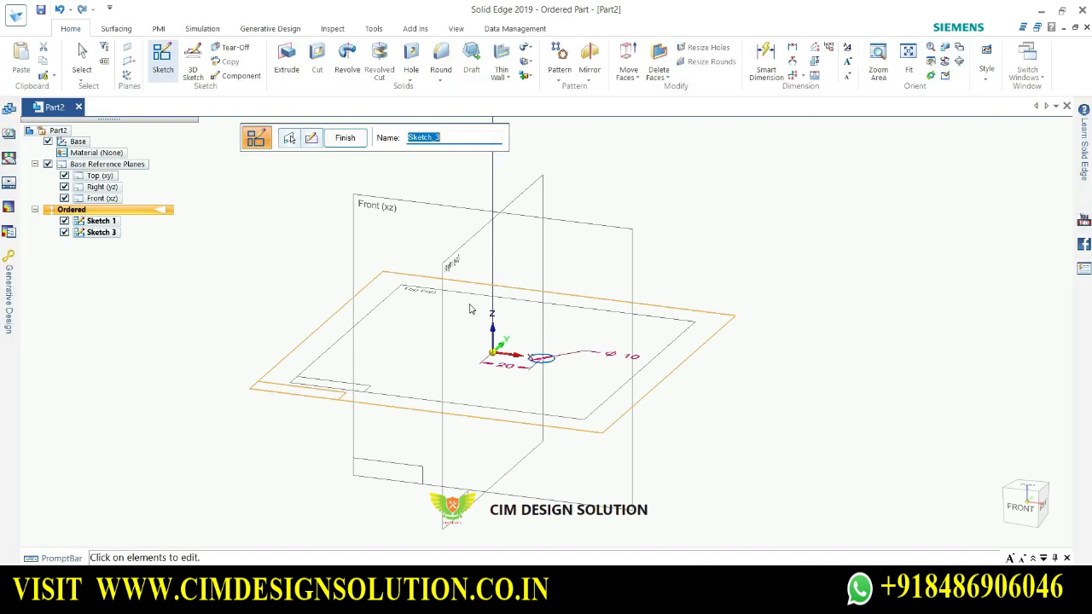
{"action": "left_click", "coordinate": [344, 141]}
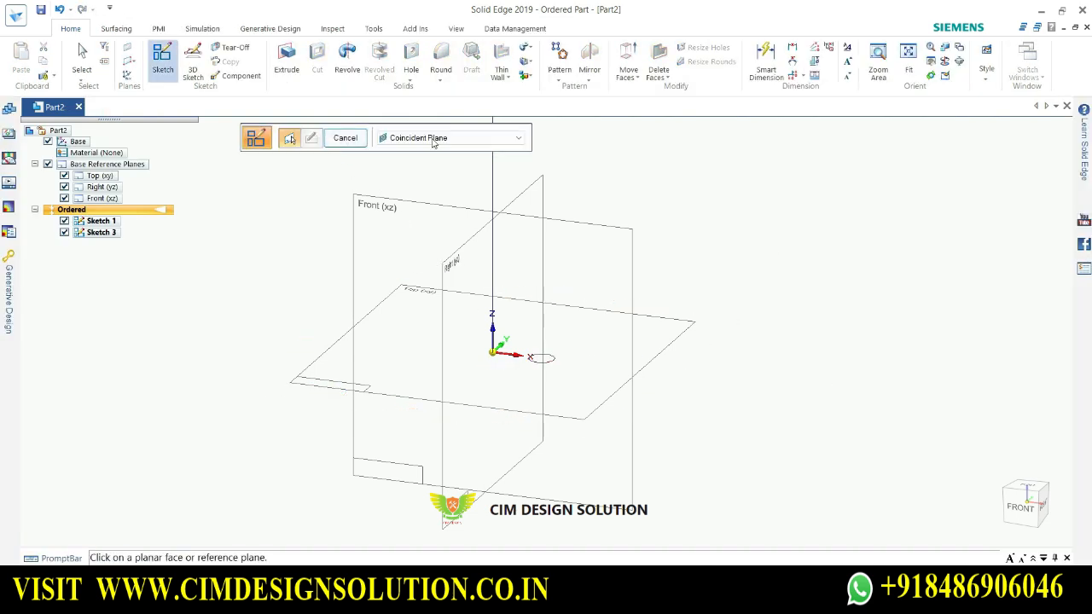
{"action": "left_click", "coordinate": [355, 137]}
Sweep the offset circle along the vertical line using a single path and cross section with no face merging and normal alignment
{"action": "scroll", "coordinate": [433, 370], "scroll_direction": "down", "scroll_amount": 2}
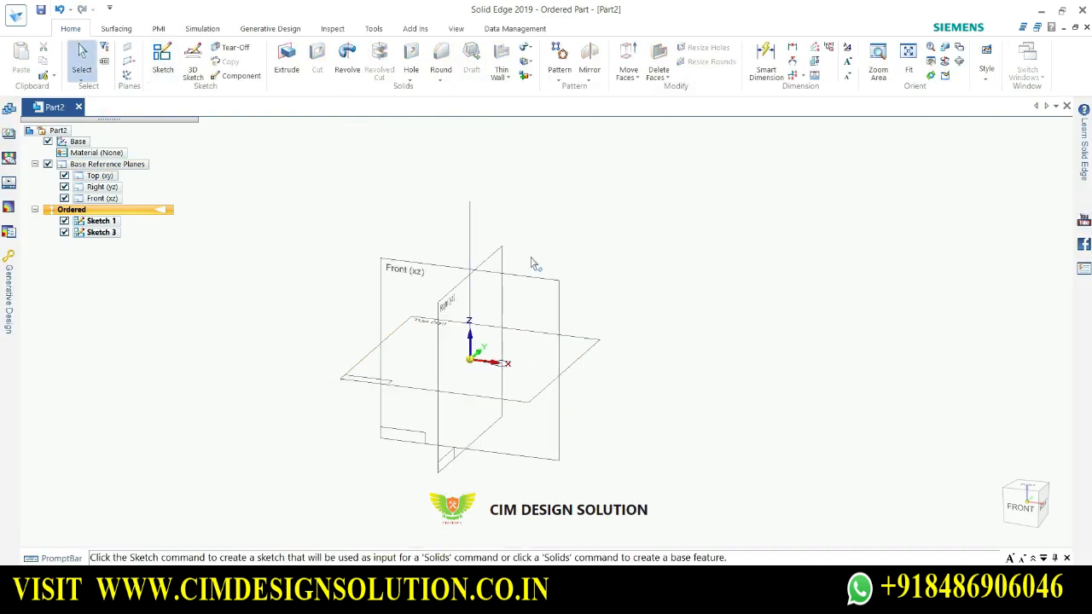
{"action": "left_click", "coordinate": [528, 48]}
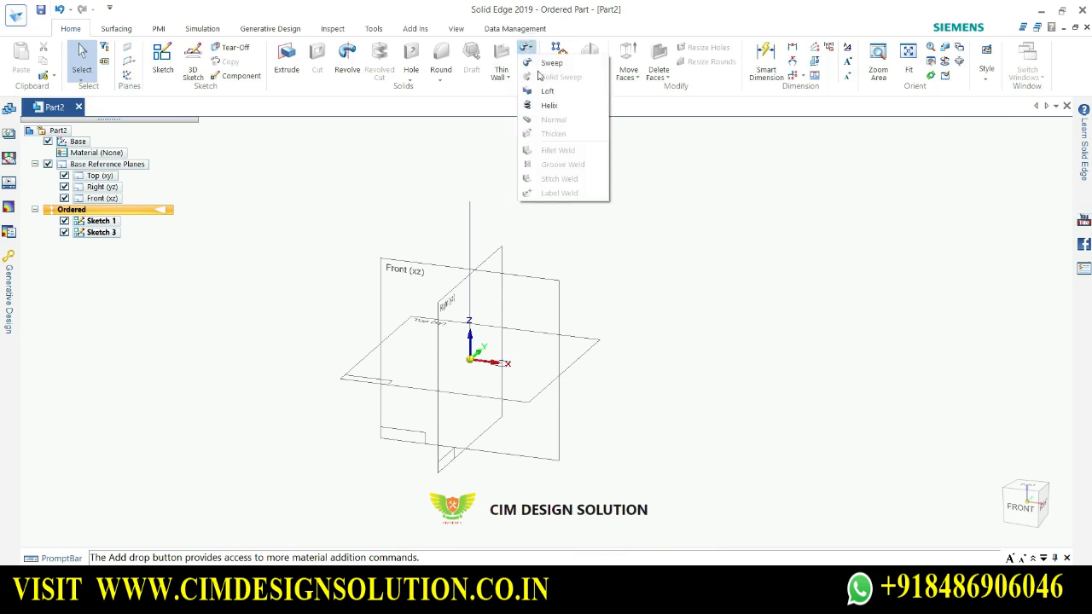
{"action": "left_click", "coordinate": [548, 65]}
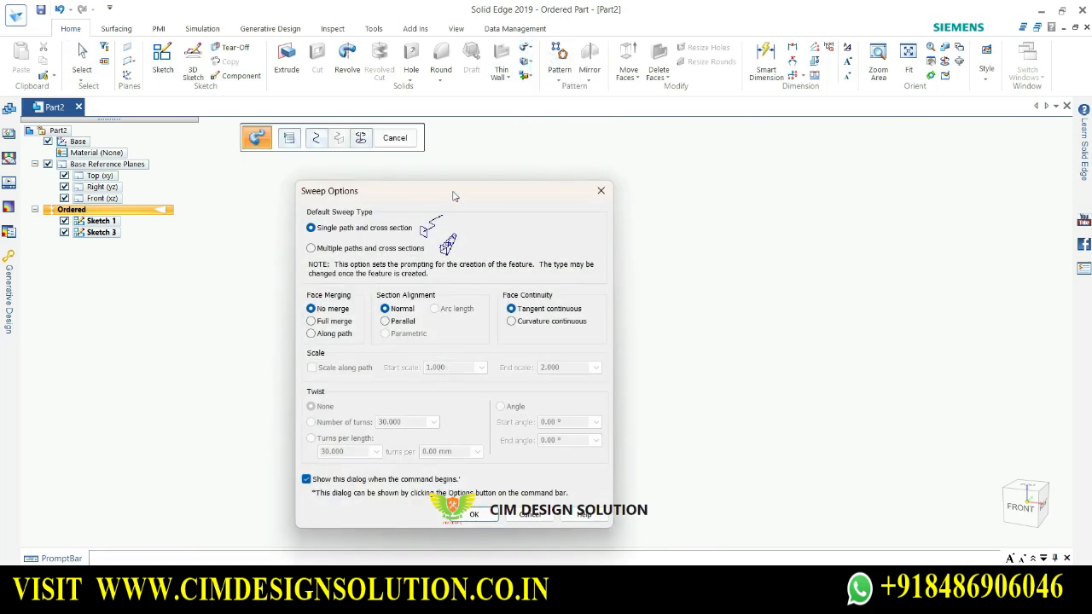
{"action": "left_click_drag", "start_coordinate": [453, 202], "coordinate": [807, 157]}
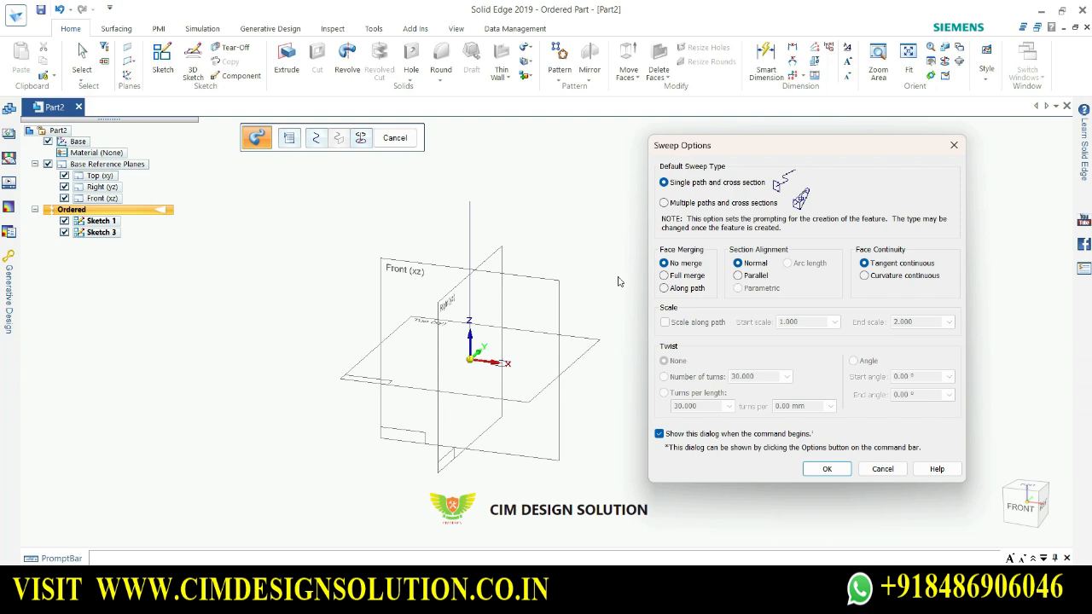
{"action": "left_click", "coordinate": [825, 470]}
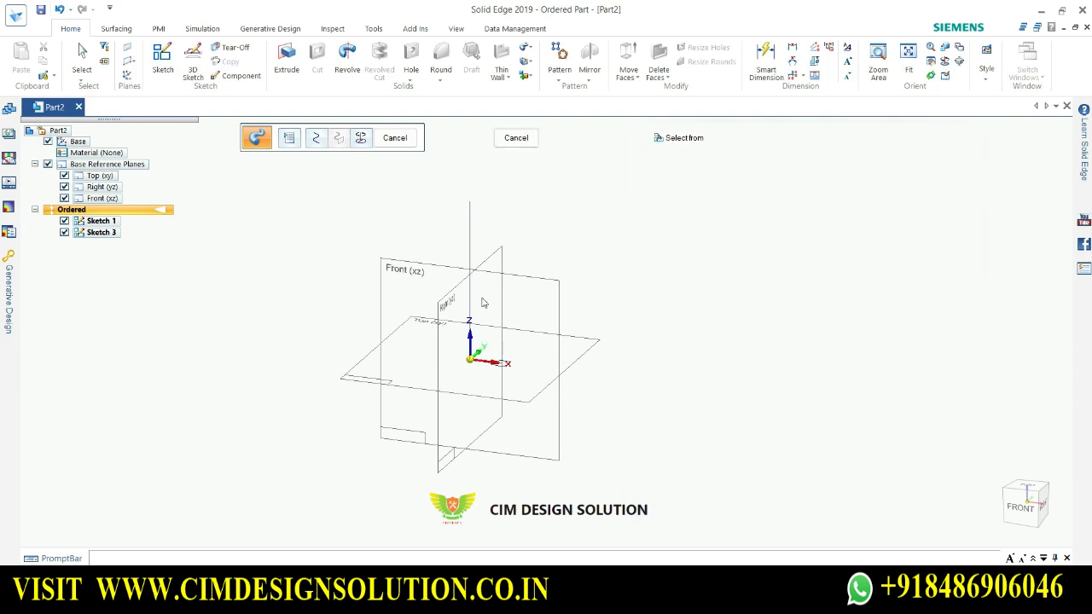
{"action": "scroll", "coordinate": [481, 303], "scroll_direction": "up", "scroll_amount": 4}
{"action": "scroll", "coordinate": [476, 348], "scroll_direction": "down", "scroll_amount": 3}
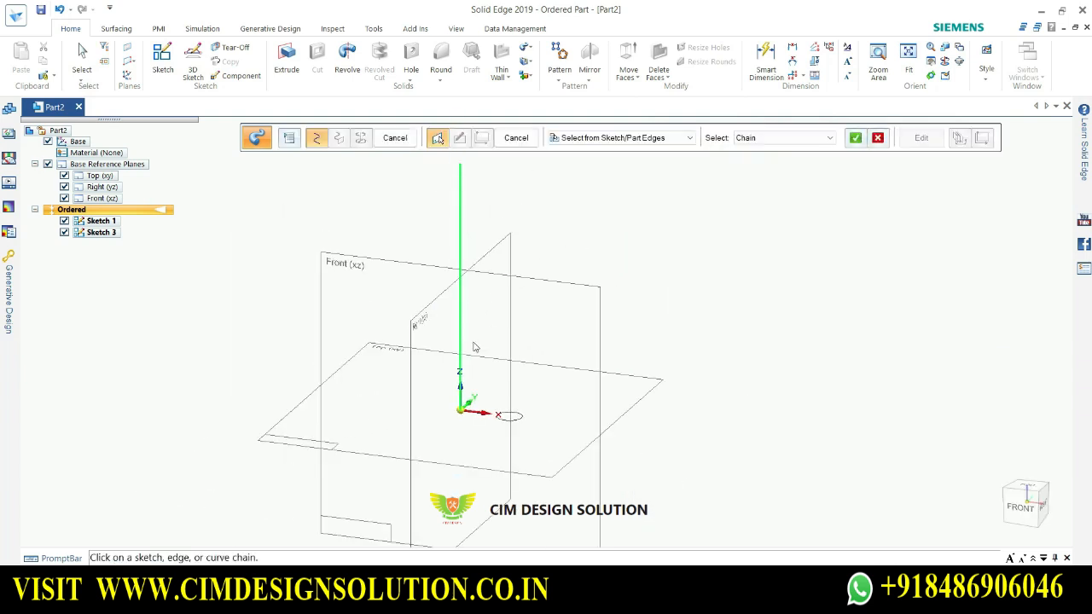
{"action": "scroll", "coordinate": [489, 392], "scroll_direction": "up", "scroll_amount": 1}
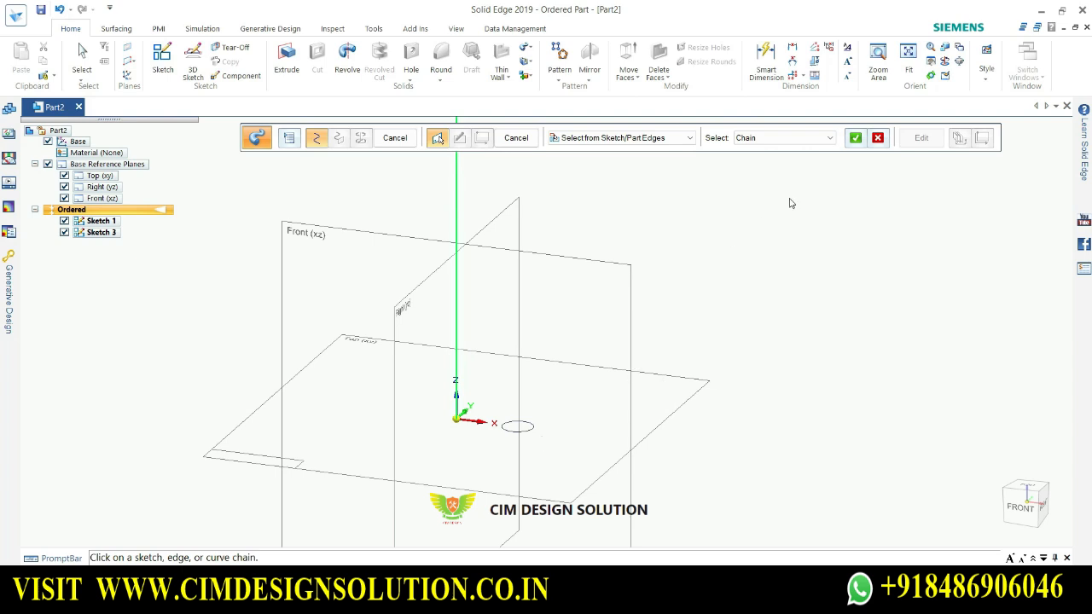
{"action": "left_click", "coordinate": [857, 140]}
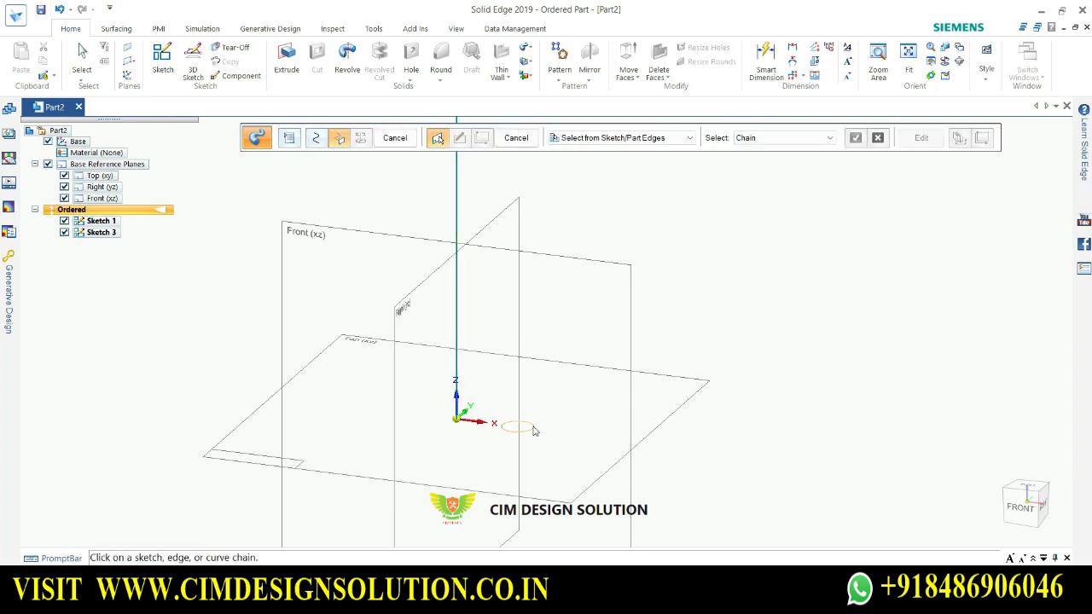
{"action": "right_click", "coordinate": [669, 395]}
{"action": "scroll", "coordinate": [669, 395], "scroll_direction": "down", "scroll_amount": 3}
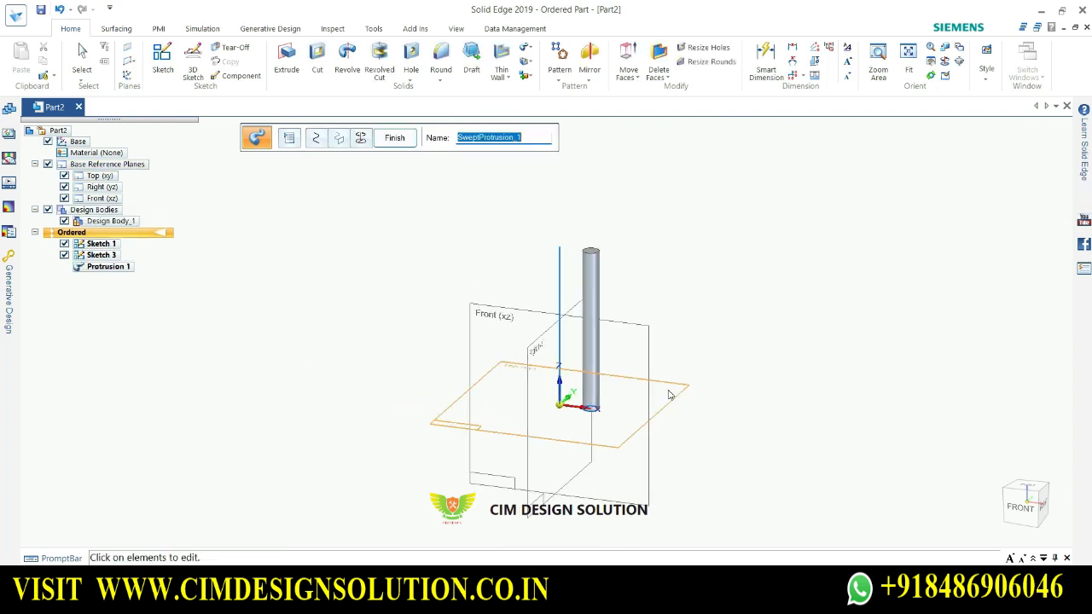
{"action": "scroll", "coordinate": [669, 279], "scroll_direction": "up", "scroll_amount": 2}
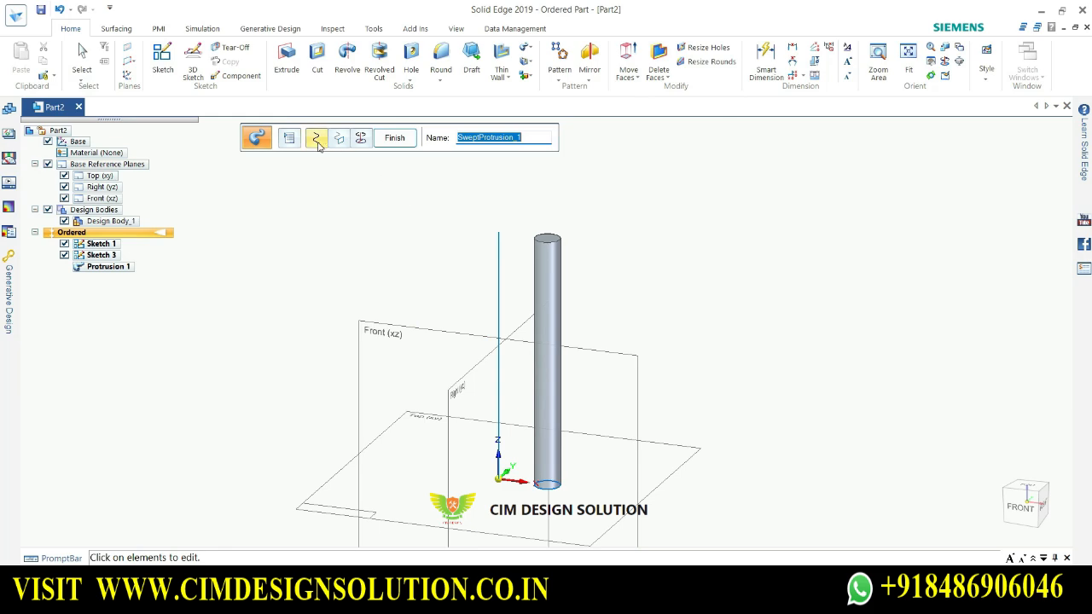
Set the sweep's twist to 30 turns along the path and finish the feature
{"action": "left_click", "coordinate": [291, 140]}
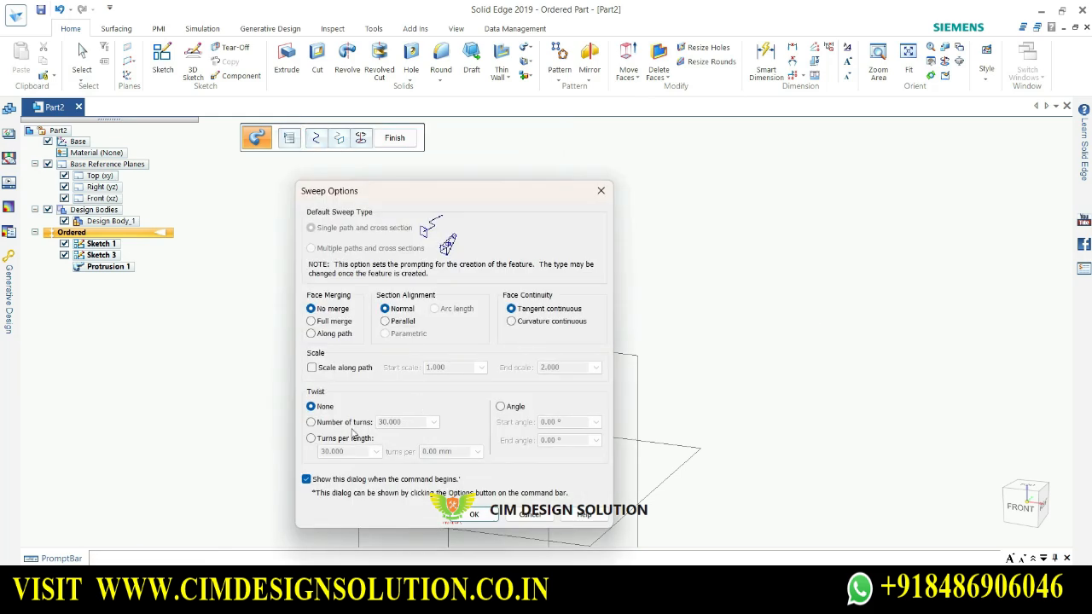
{"action": "left_click_drag", "start_coordinate": [477, 202], "coordinate": [869, 122]}
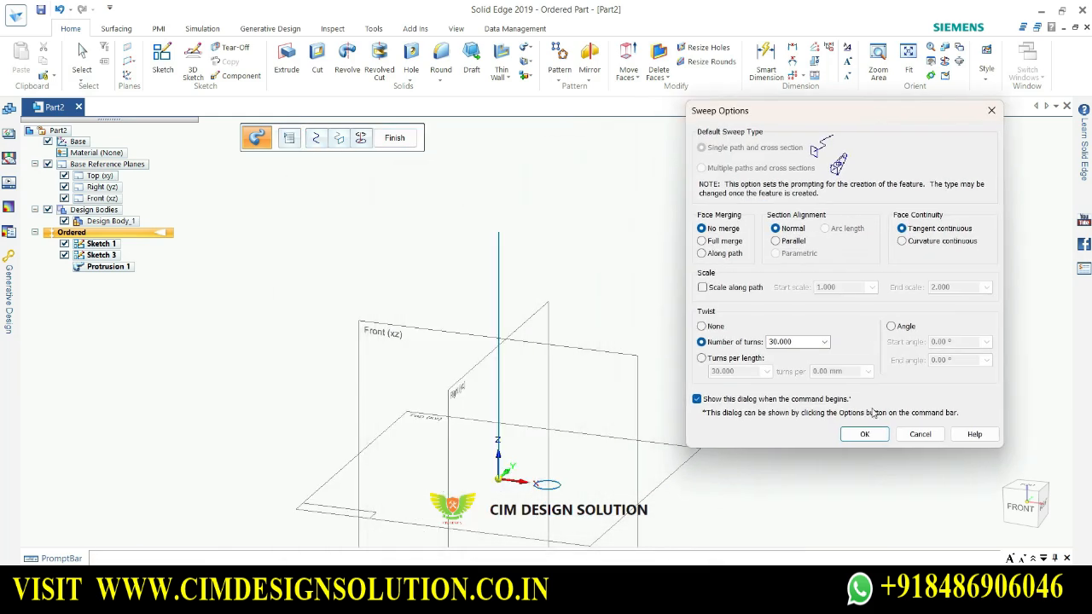
{"action": "left_click", "coordinate": [865, 435]}
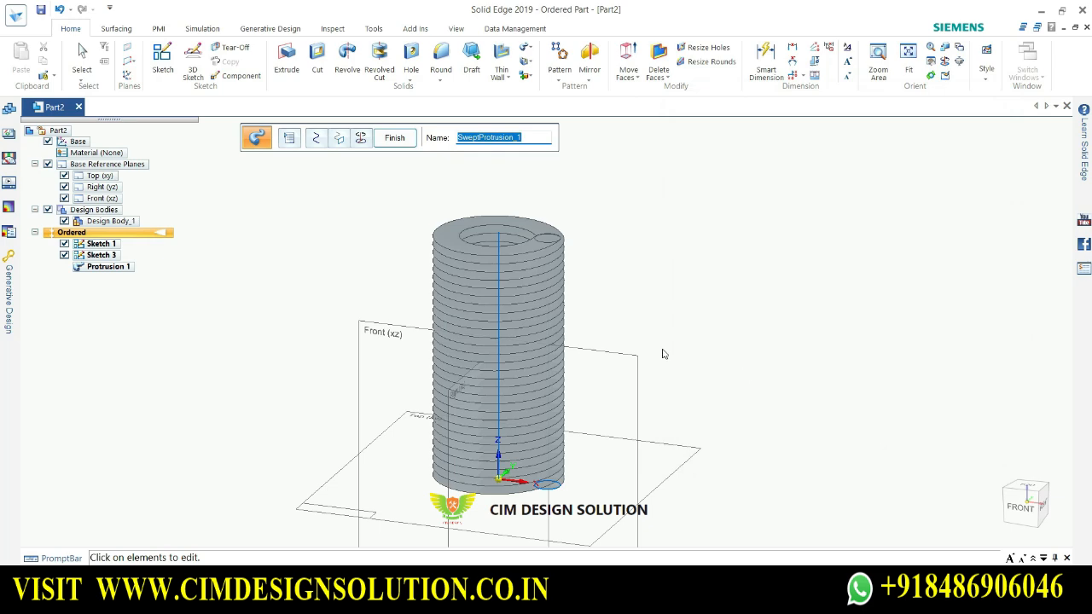
{"action": "middle_click_drag", "start_coordinate": [568, 273], "coordinate": [369, 237]}
{"action": "left_click", "coordinate": [396, 139]}
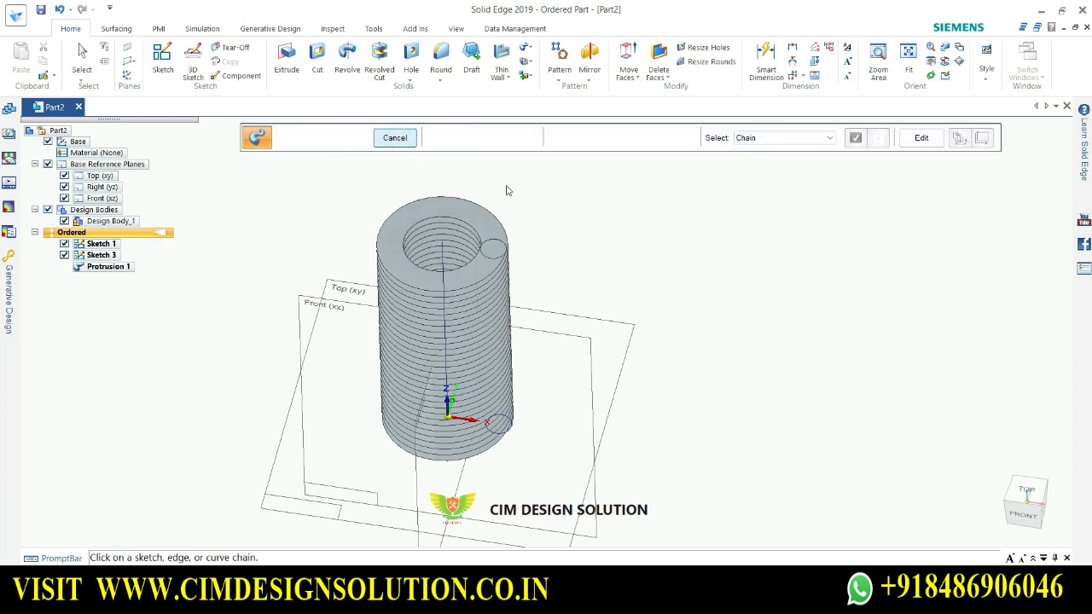
{"action": "left_click", "coordinate": [393, 136]}
{"action": "middle_click_drag", "start_coordinate": [689, 254], "coordinate": [721, 395]}
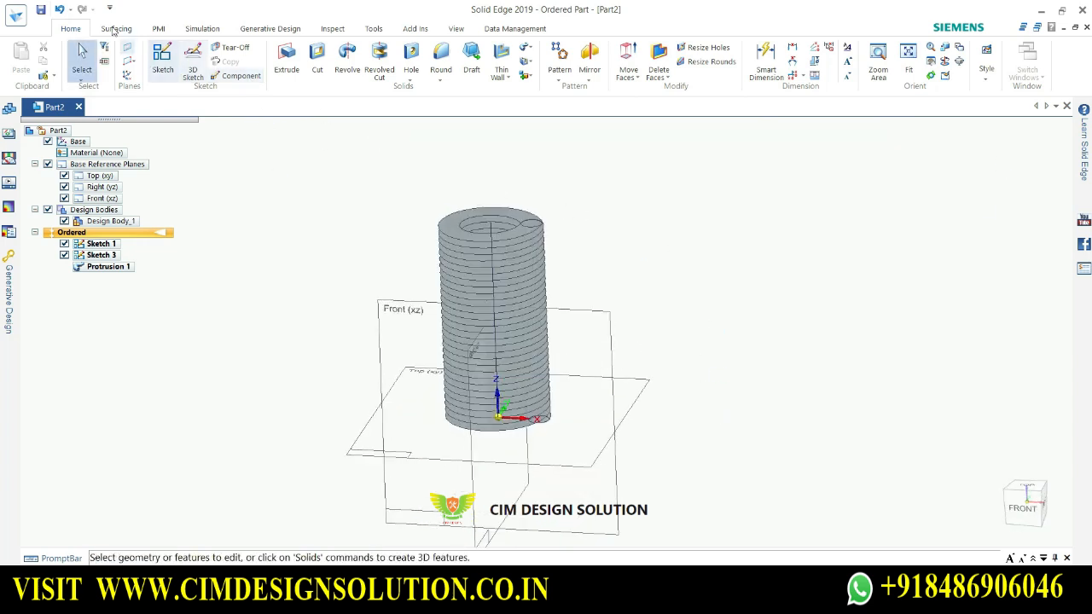
Close the current part without saving it and create a new part from the ISO Metric part template
{"action": "left_click", "coordinate": [79, 107]}
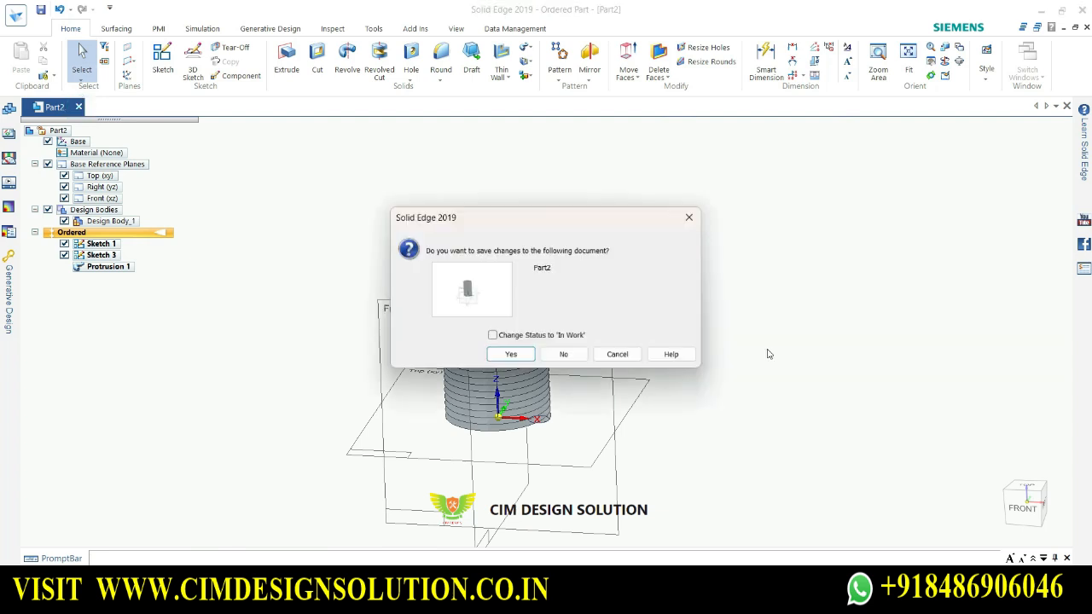
{"action": "left_click", "coordinate": [558, 359]}
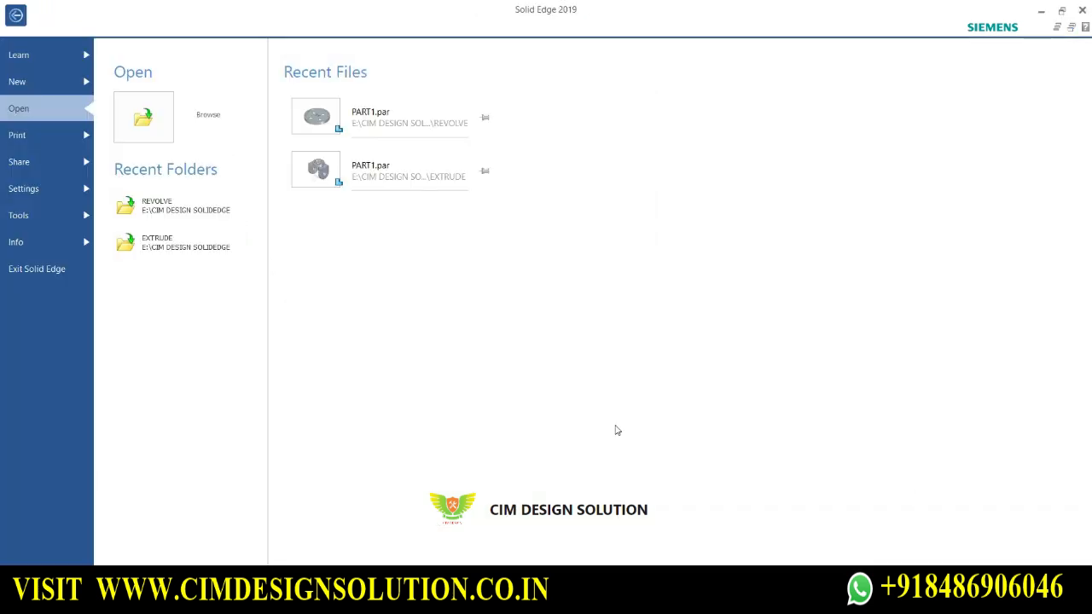
{"action": "left_click", "coordinate": [62, 91]}
{"action": "left_click", "coordinate": [161, 157]}
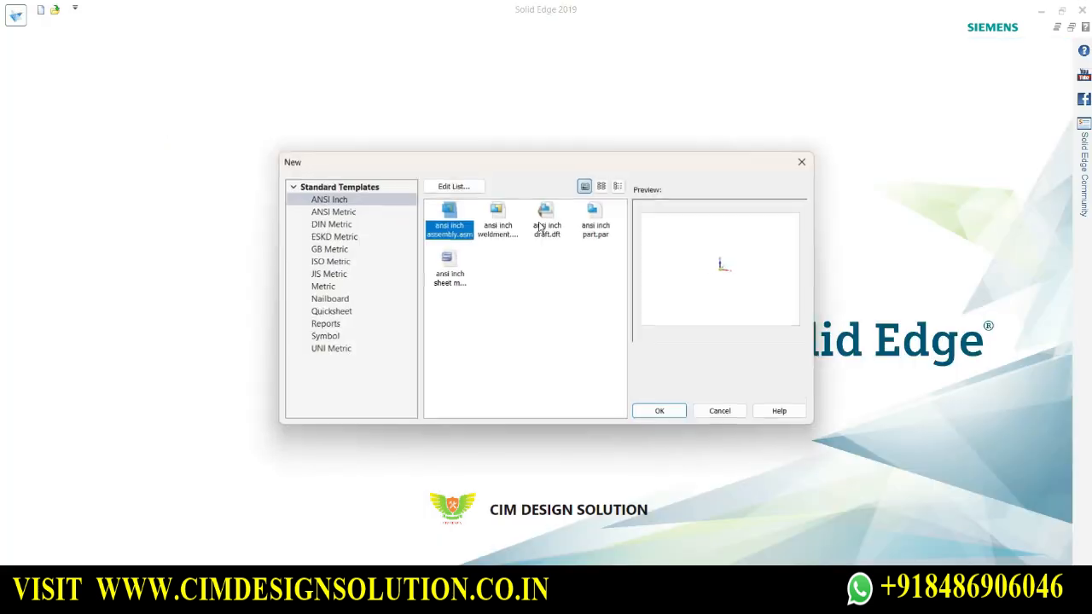
{"action": "left_click", "coordinate": [336, 263]}
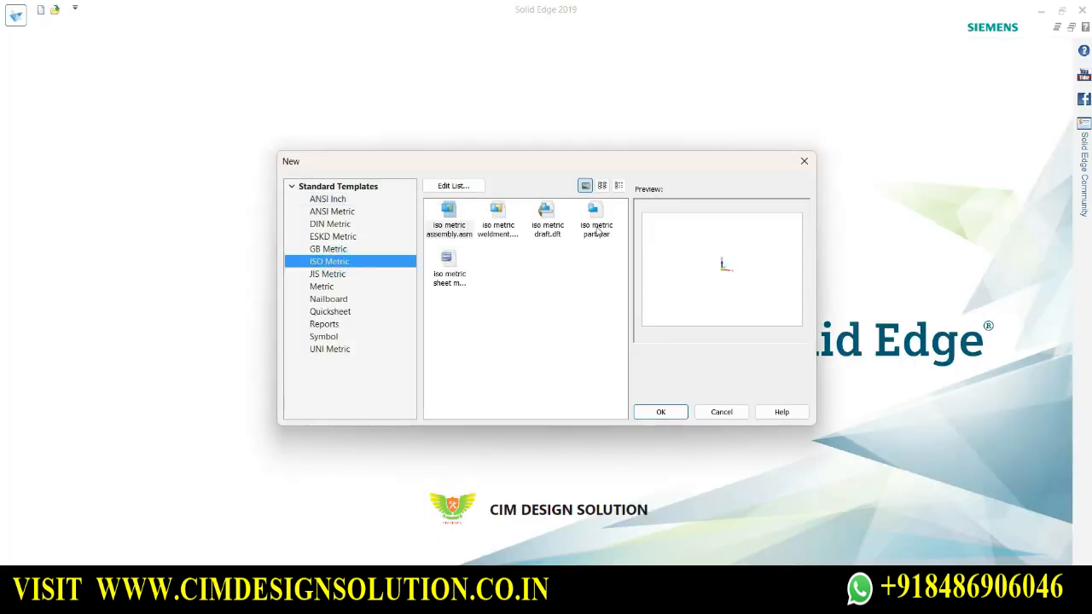
{"action": "left_click", "coordinate": [597, 223]}
{"action": "left_click", "coordinate": [671, 413]}
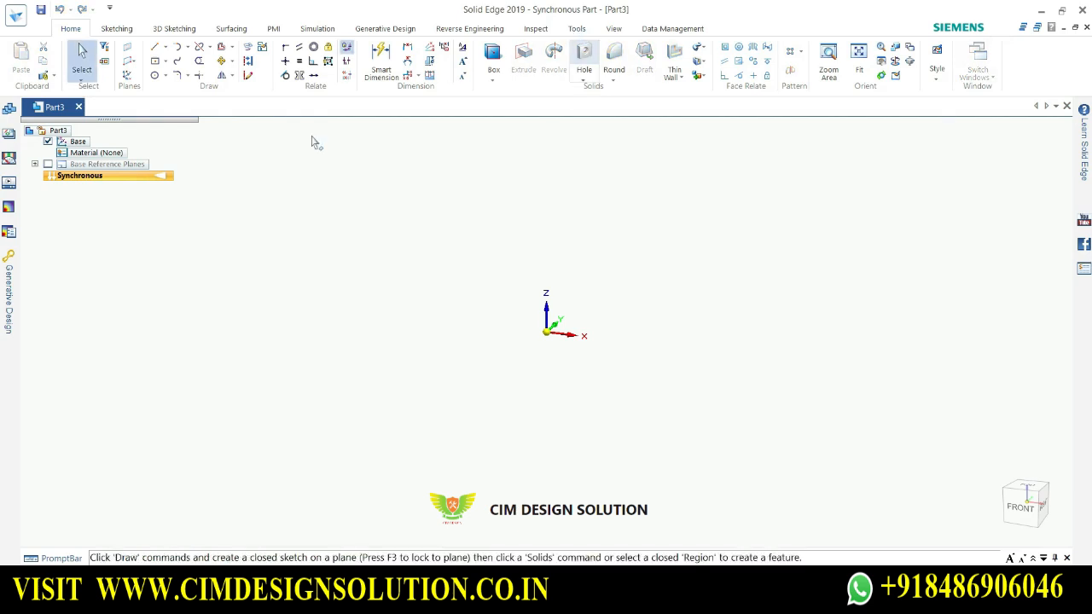
Switch the new part to the ordered environment and highlight the Front (xz) and Top (xy) reference planes
{"action": "right_click", "coordinate": [252, 214]}
{"action": "left_click", "coordinate": [337, 417]}
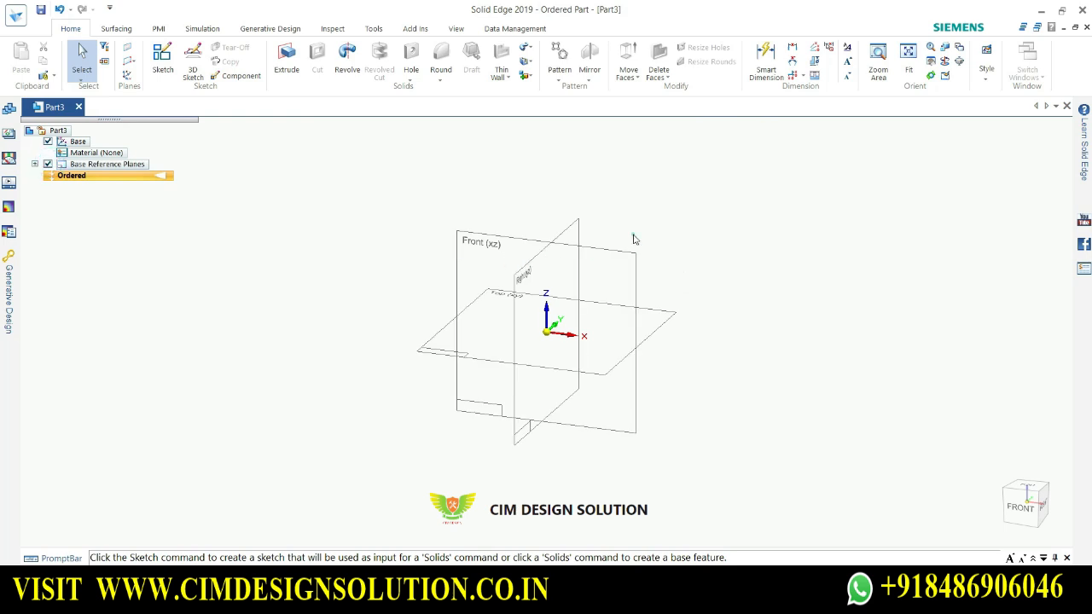
{"action": "left_click", "coordinate": [633, 256]}
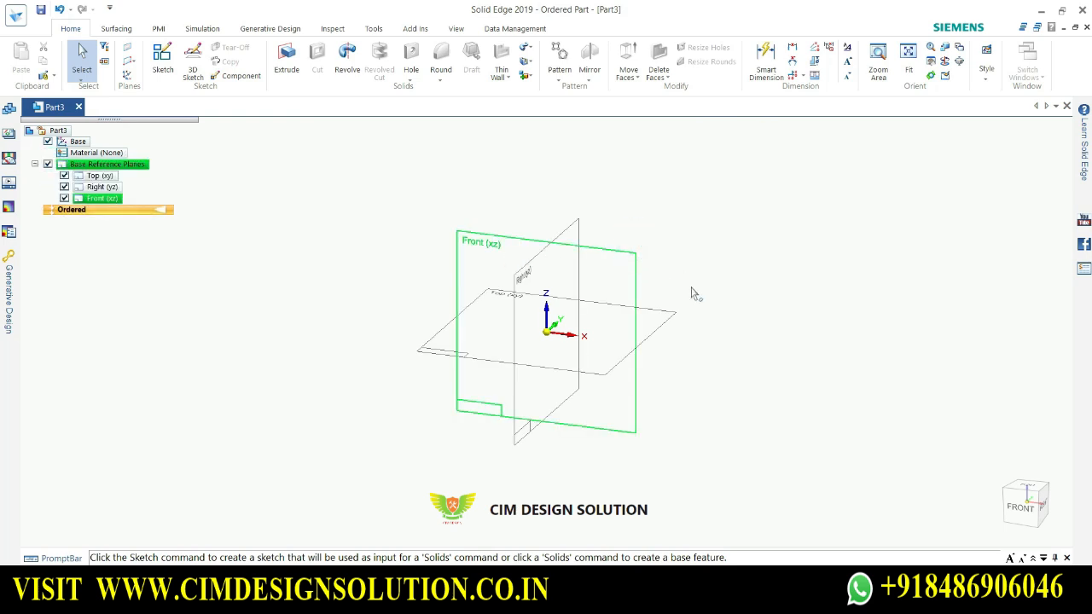
{"action": "left_click", "coordinate": [692, 292]}
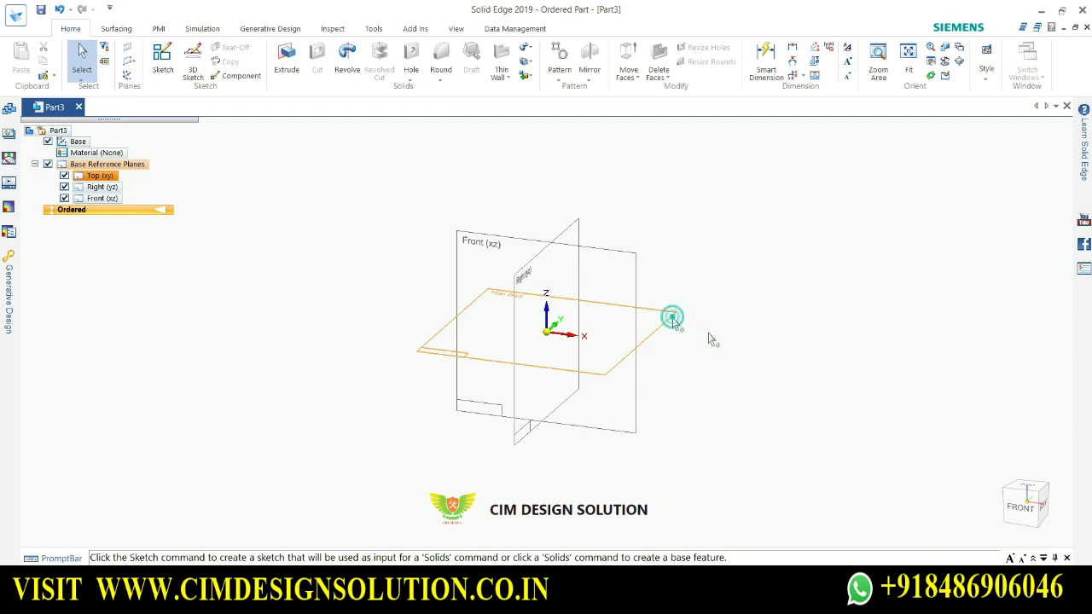
{"action": "left_click", "coordinate": [672, 317]}
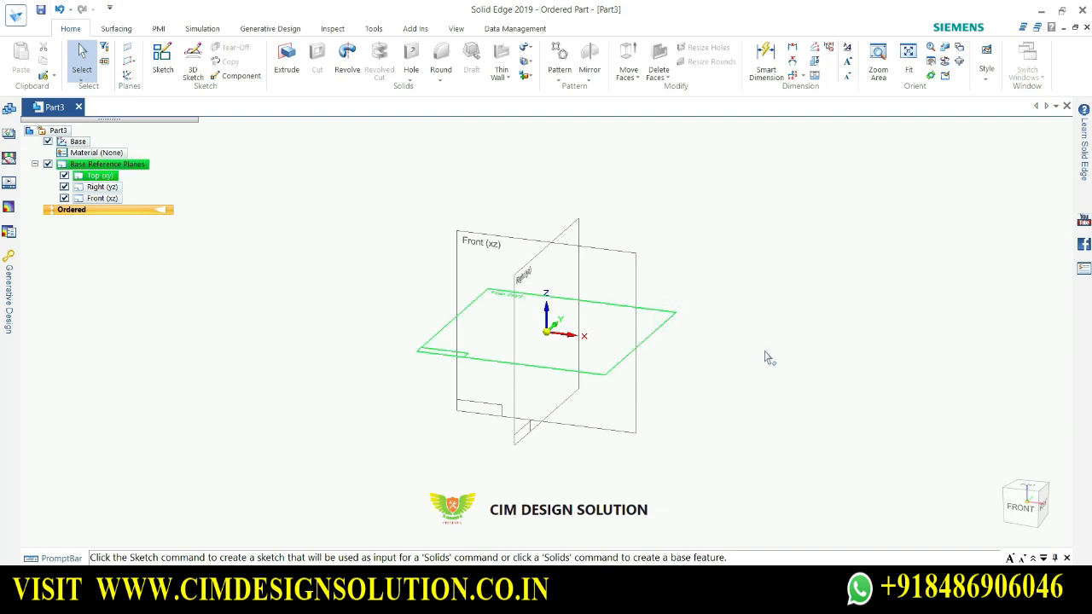
Start a sketch on the Top (xy) plane and draw a line about 116 mm long from the origin along the Y axis
{"action": "left_click", "coordinate": [170, 62]}
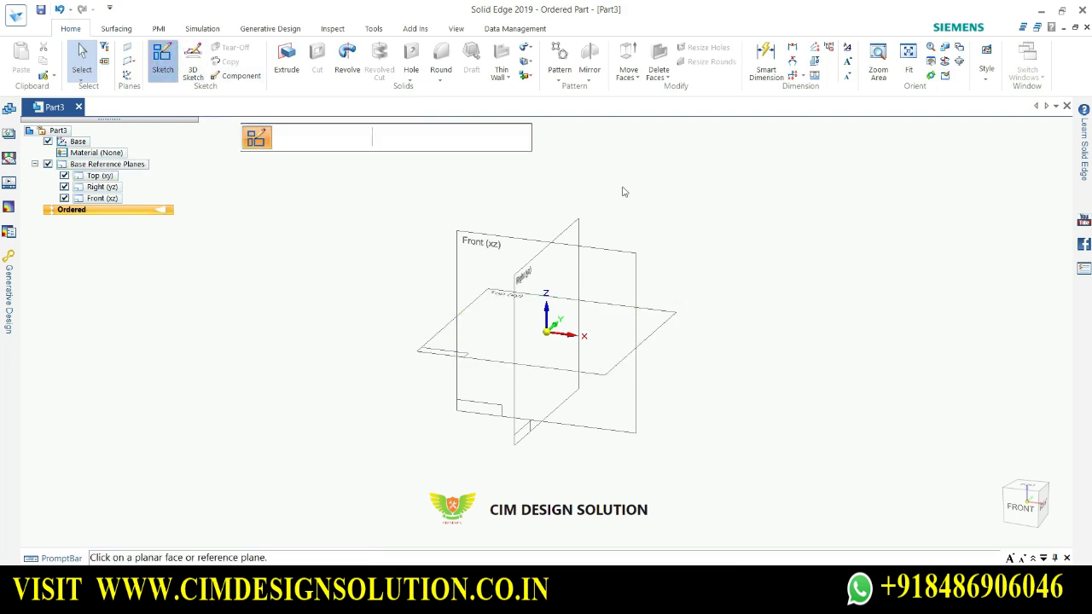
{"action": "left_click", "coordinate": [675, 321]}
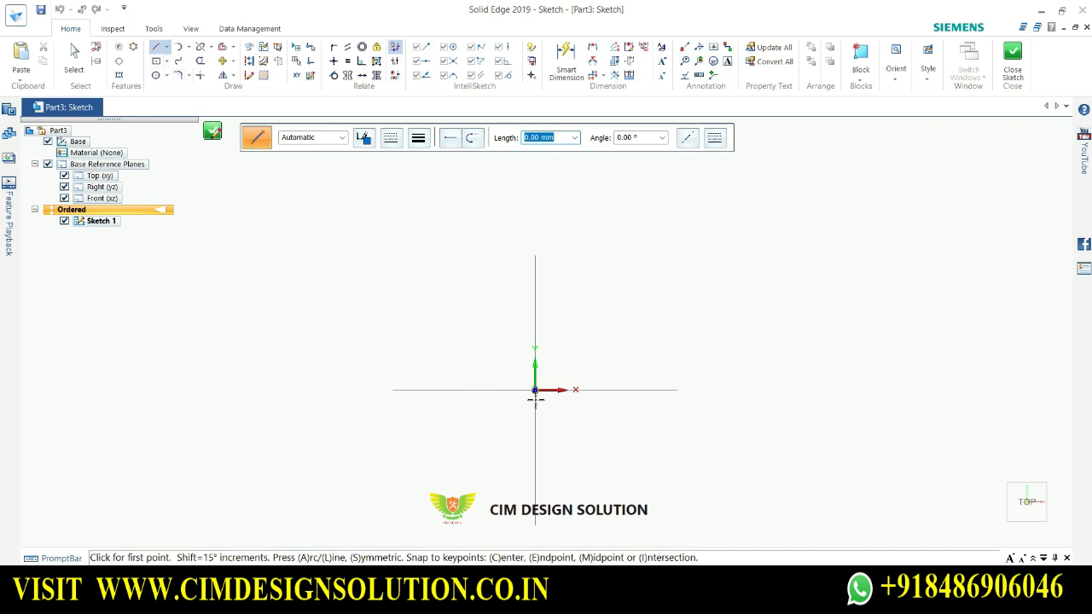
{"action": "left_click", "coordinate": [535, 391]}
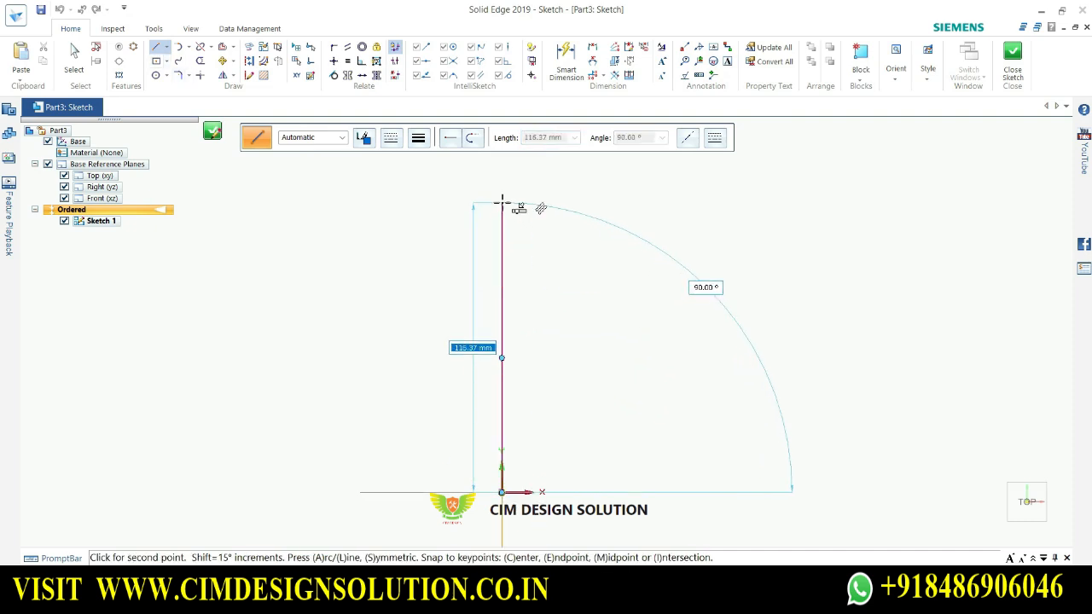
{"action": "left_click", "coordinate": [502, 202]}
{"action": "key", "text": "Escape"}
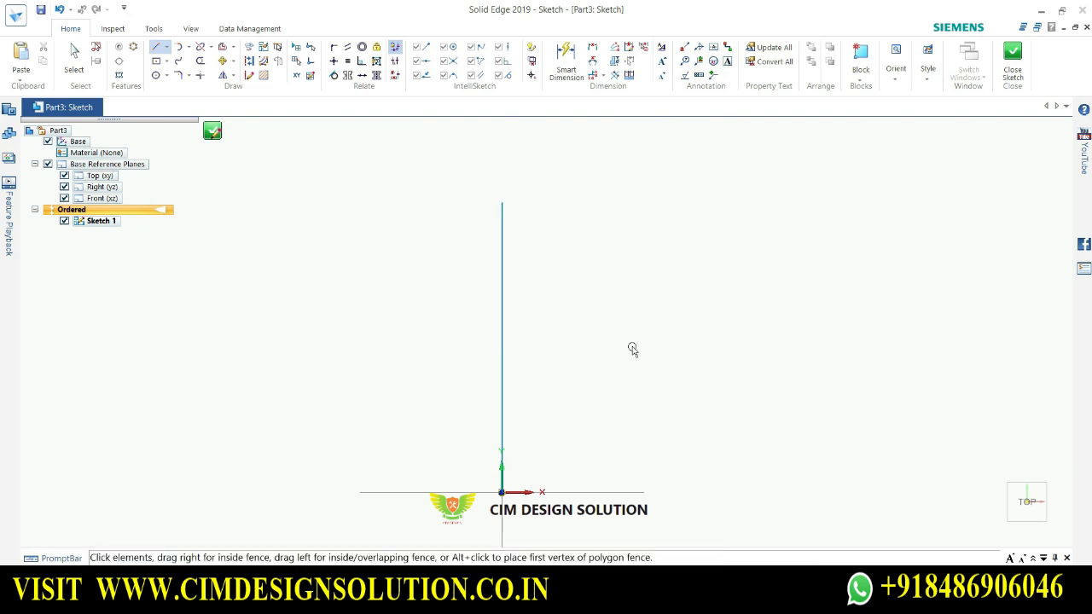
Dimension the line's length and set it to 120 mm
{"action": "left_click", "coordinate": [566, 60]}
{"action": "left_click", "coordinate": [501, 243]}
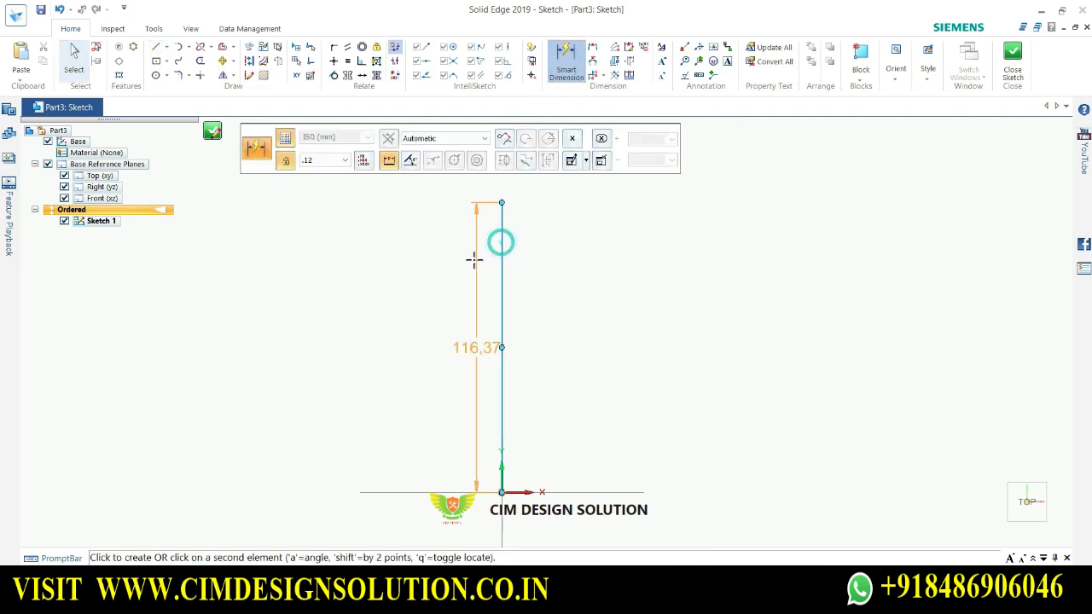
{"action": "left_click", "coordinate": [474, 256]}
{"action": "type", "text": "120"}
{"action": "key", "text": "Return"}
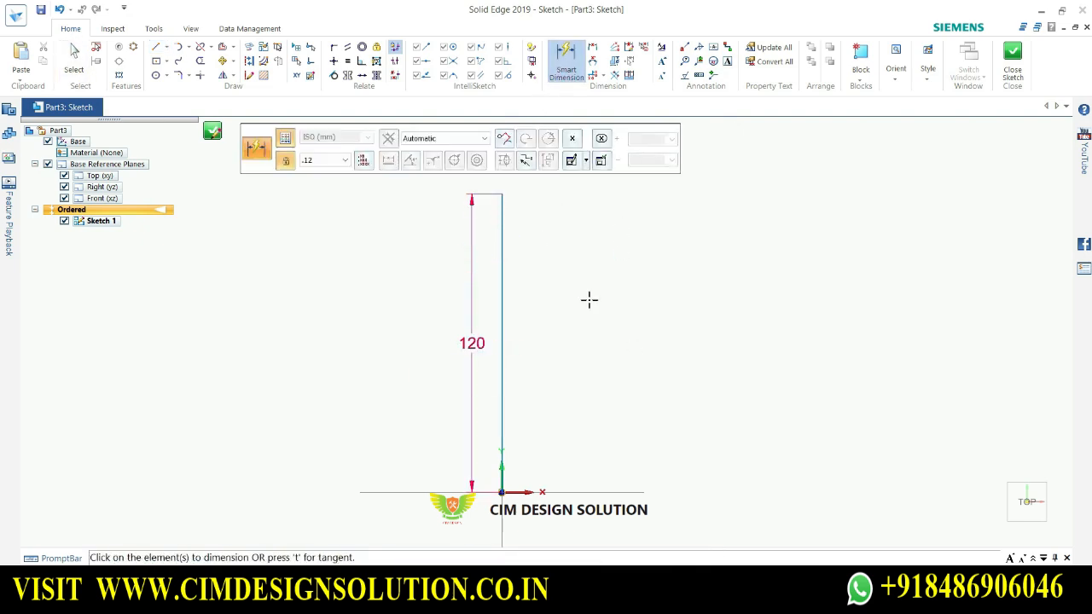
Close and finish the sketch containing the 120 mm line
{"action": "left_click", "coordinate": [1012, 62]}
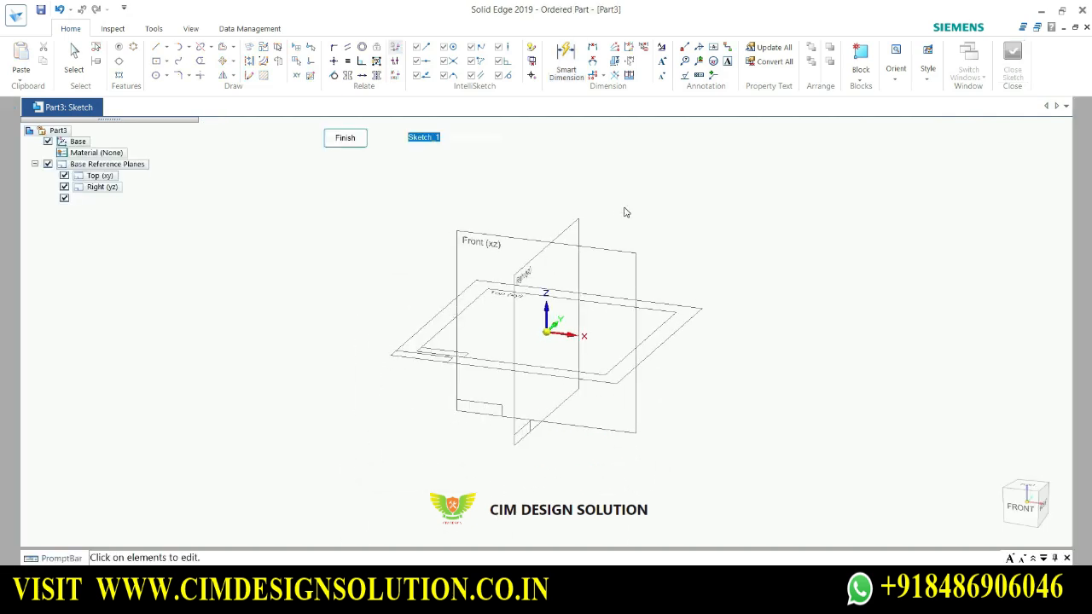
{"action": "scroll", "coordinate": [623, 211], "scroll_direction": "up", "scroll_amount": 3}
{"action": "left_click", "coordinate": [351, 140]}
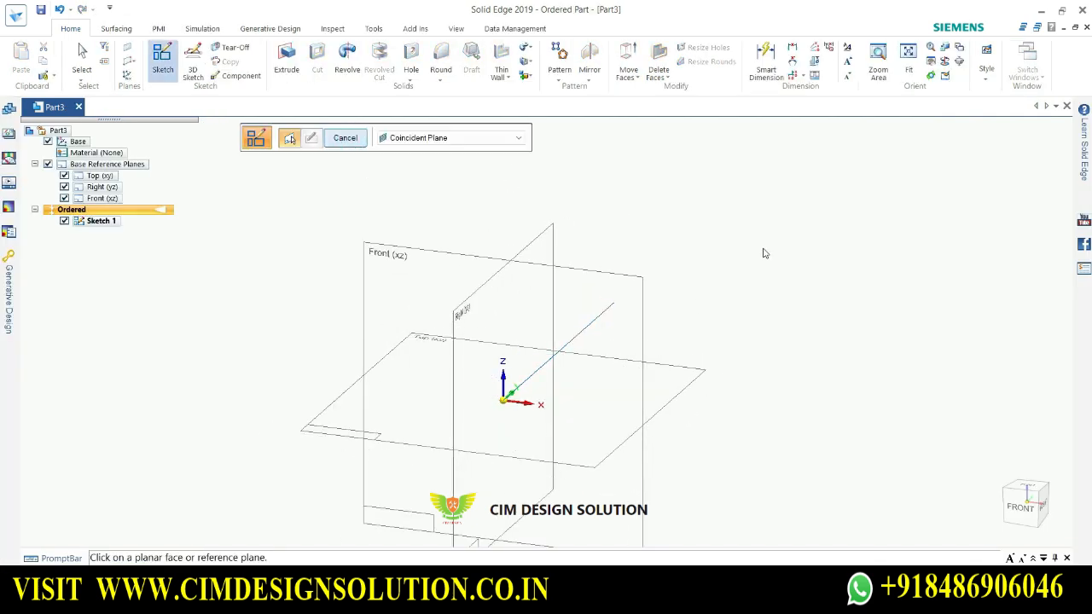
{"action": "middle_click_drag", "start_coordinate": [742, 386], "coordinate": [678, 399]}
{"action": "left_click", "coordinate": [668, 399]}
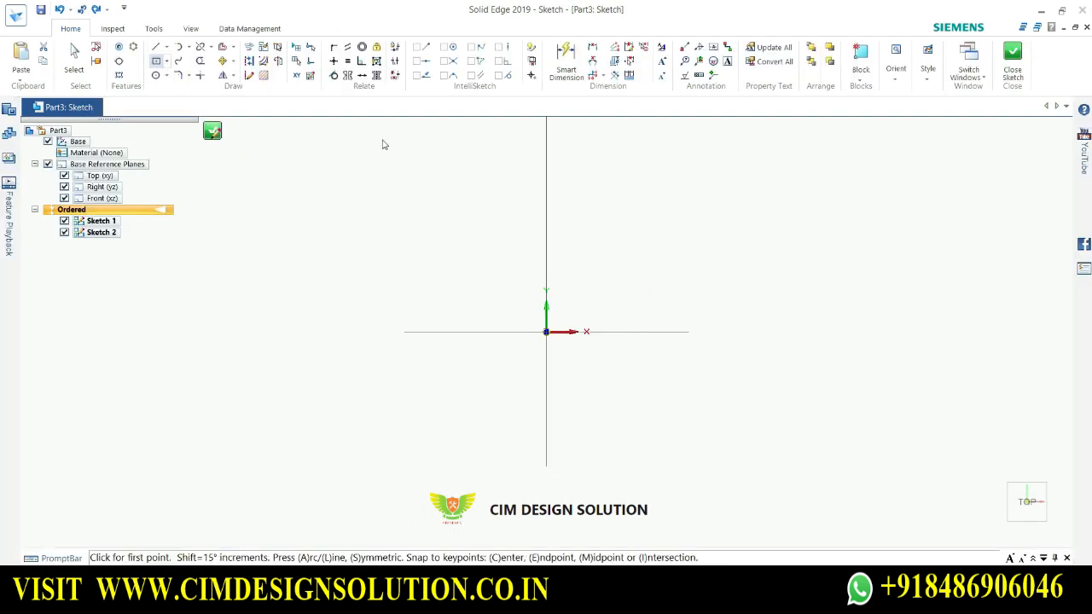
{"action": "left_click", "coordinate": [1017, 72]}
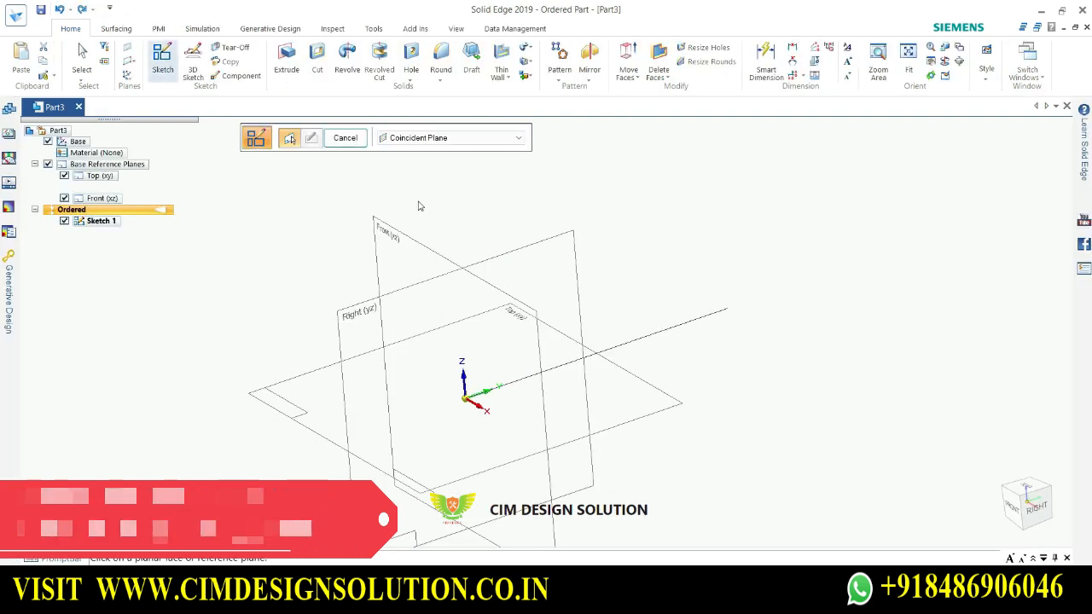
Sketch a three-point arc of about 225 mm radius on the Right (yz) plane, starting on the Z axis above the line, and finish the sketch
{"action": "left_click", "coordinate": [559, 240]}
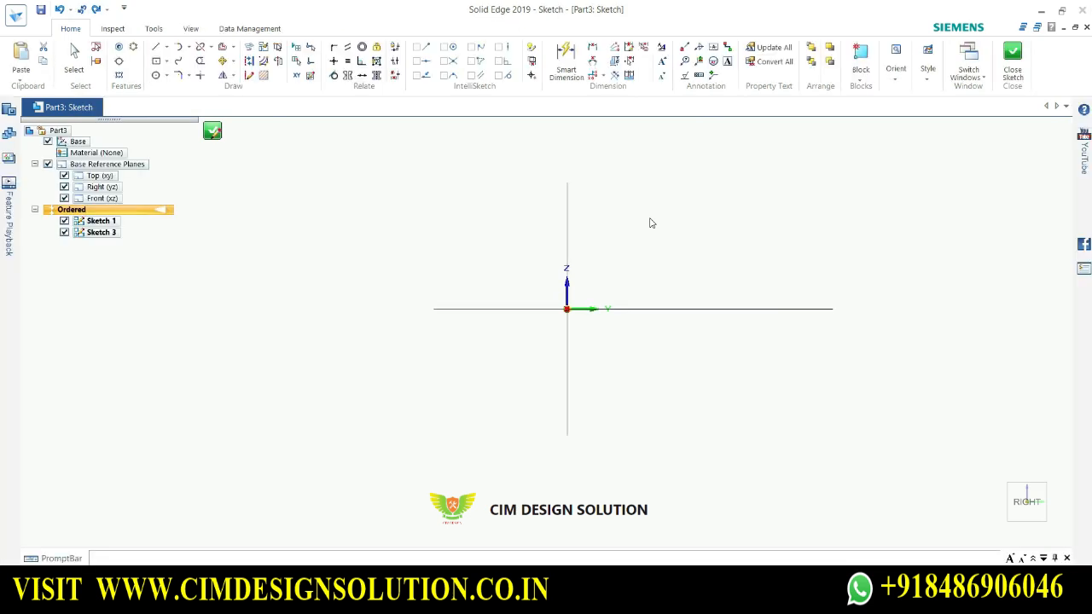
{"action": "left_click", "coordinate": [188, 50]}
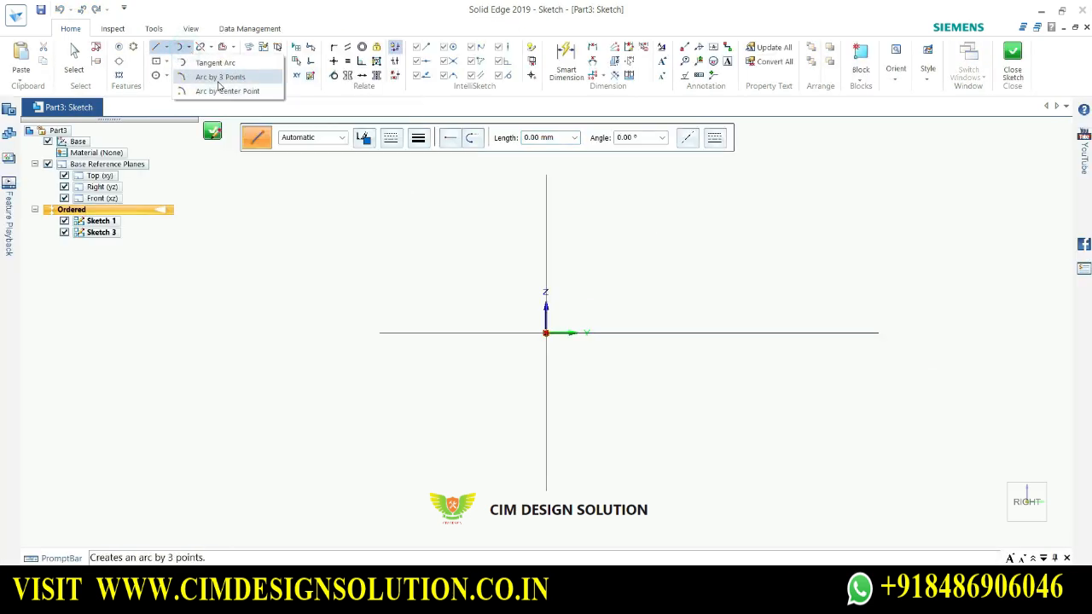
{"action": "left_click", "coordinate": [204, 73]}
{"action": "left_click", "coordinate": [547, 227]}
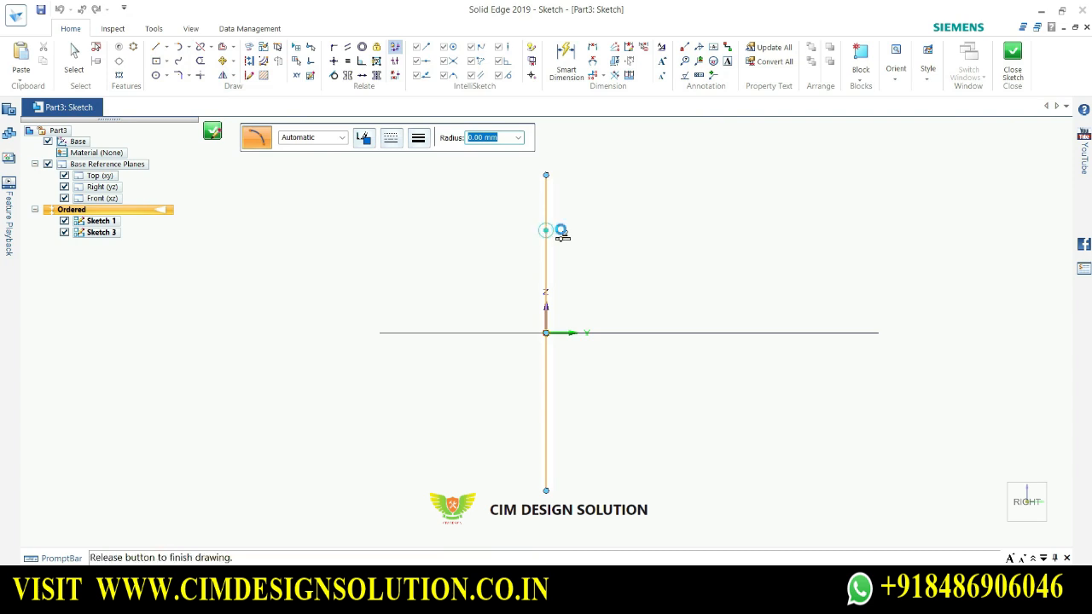
{"action": "left_click", "coordinate": [780, 197]}
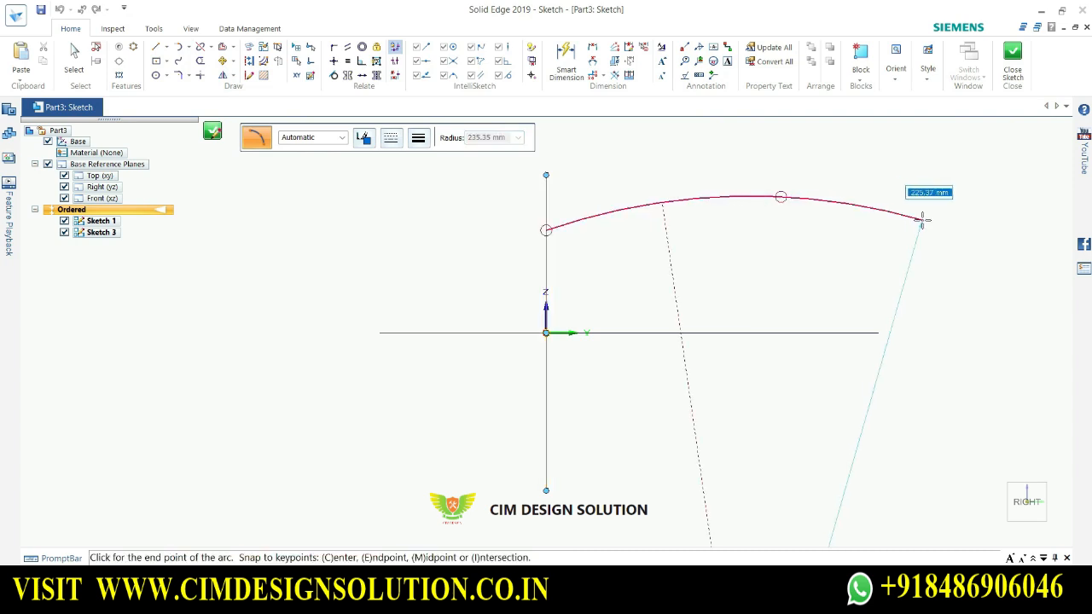
{"action": "left_click", "coordinate": [922, 220]}
{"action": "left_click", "coordinate": [1011, 87]}
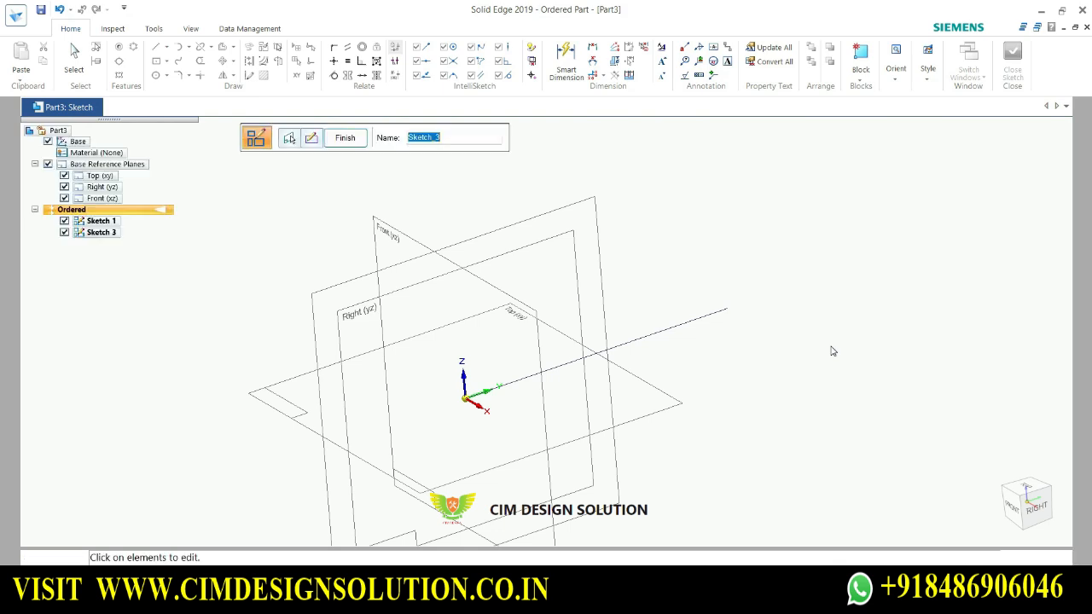
{"action": "left_click", "coordinate": [345, 141]}
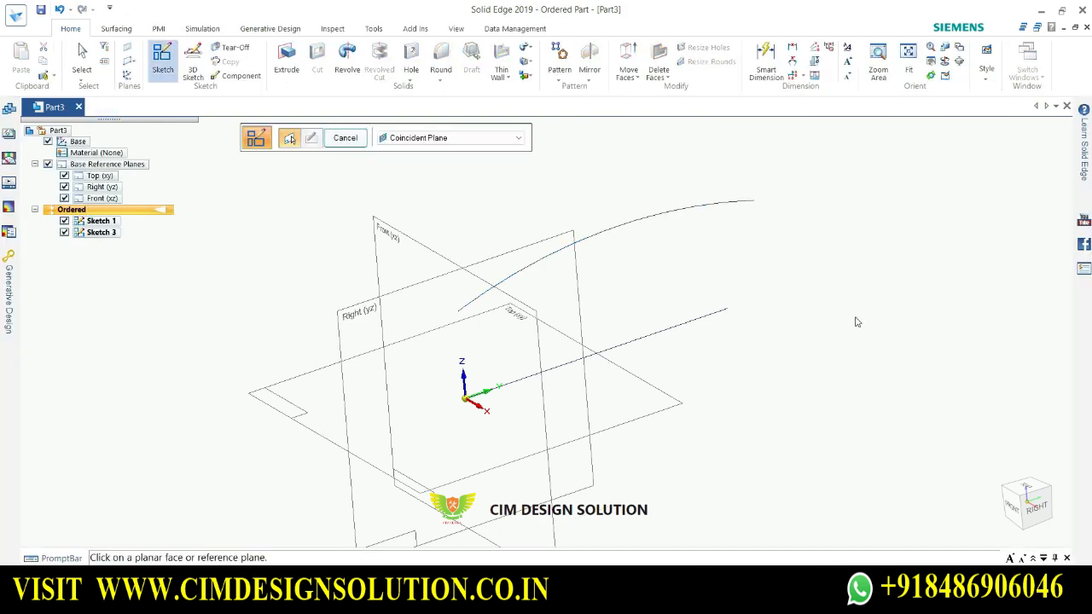
{"action": "left_click", "coordinate": [354, 143]}
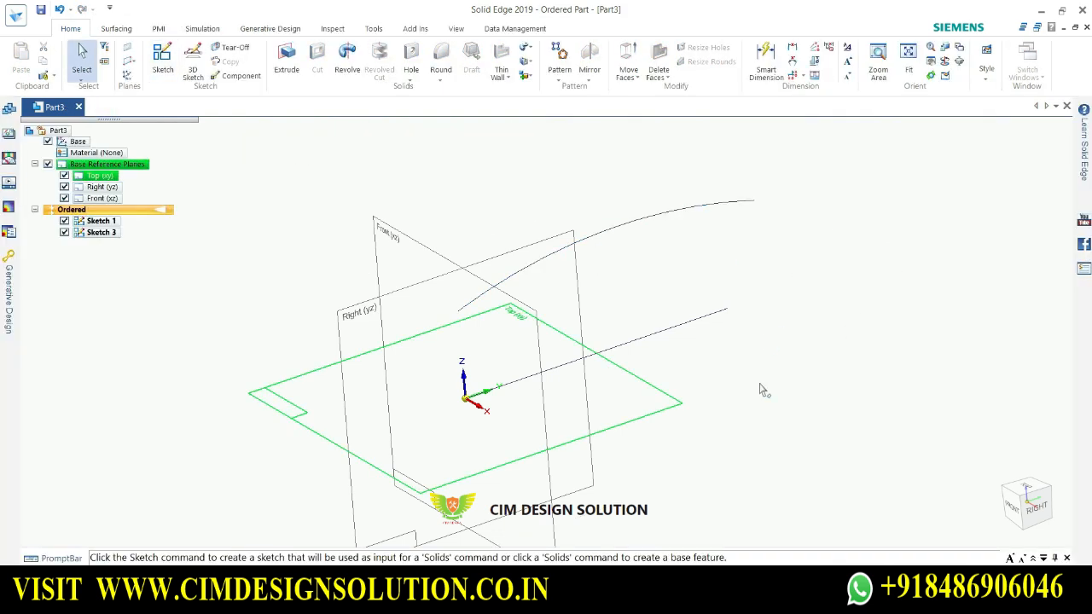
Start a sketch on the Front (xz) plane and hide the base reference planes
{"action": "mouse_move", "coordinate": [760, 384]}
{"action": "middle_mouse_down"}
{"action": "mouse_move", "coordinate": [782, 336]}
{"action": "mouse_move", "coordinate": [873, 369]}
{"action": "mouse_move", "coordinate": [794, 373]}
{"action": "mouse_move", "coordinate": [744, 300]}
{"action": "middle_mouse_up"}
{"action": "left_click", "coordinate": [873, 373]}
{"action": "left_click", "coordinate": [742, 287]}
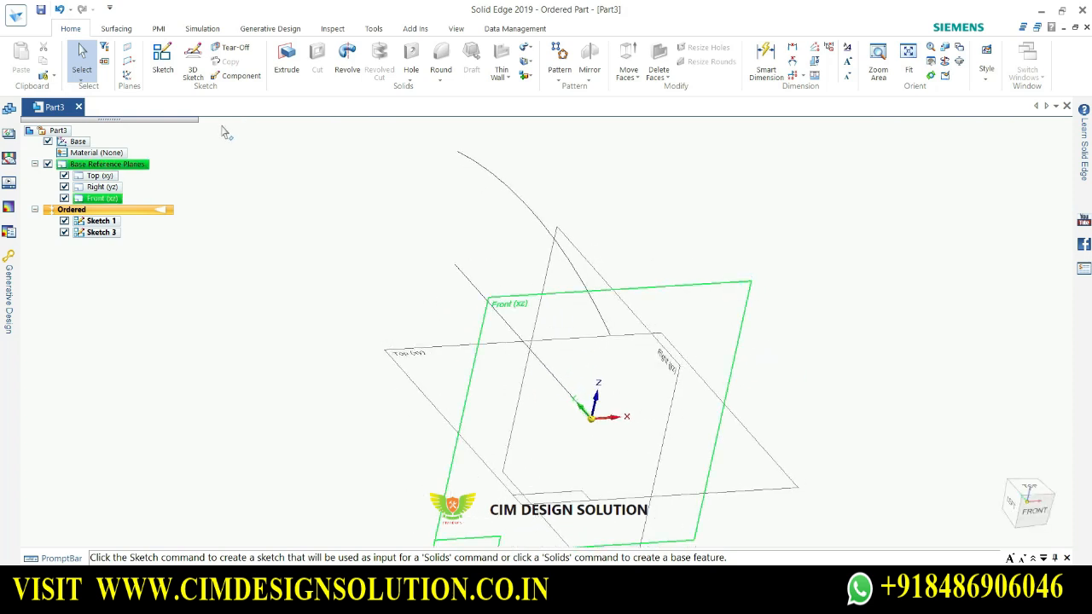
{"action": "left_click", "coordinate": [164, 64]}
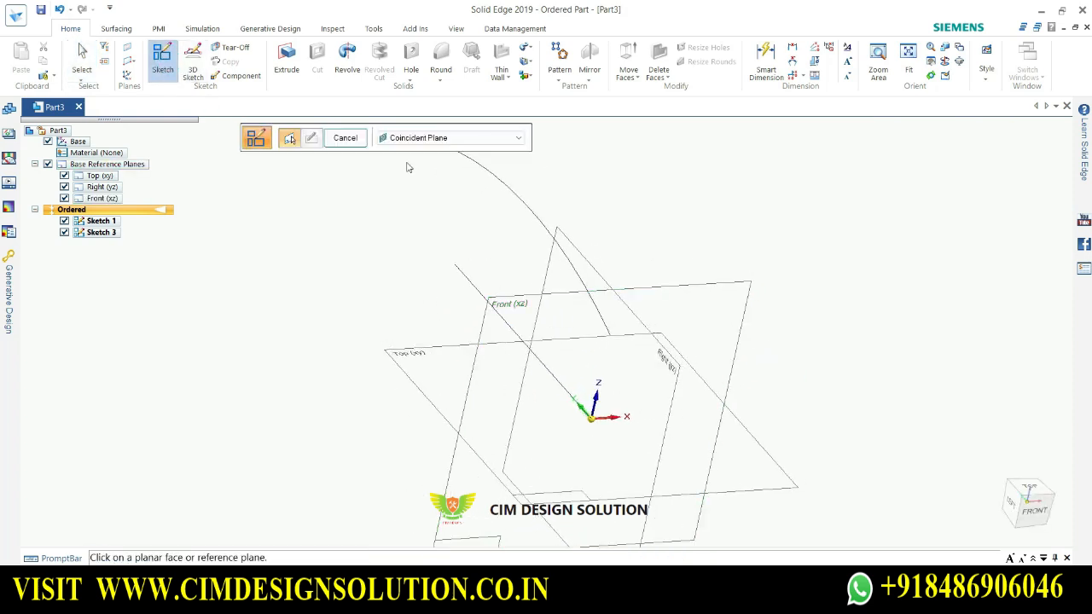
{"action": "left_click", "coordinate": [762, 293]}
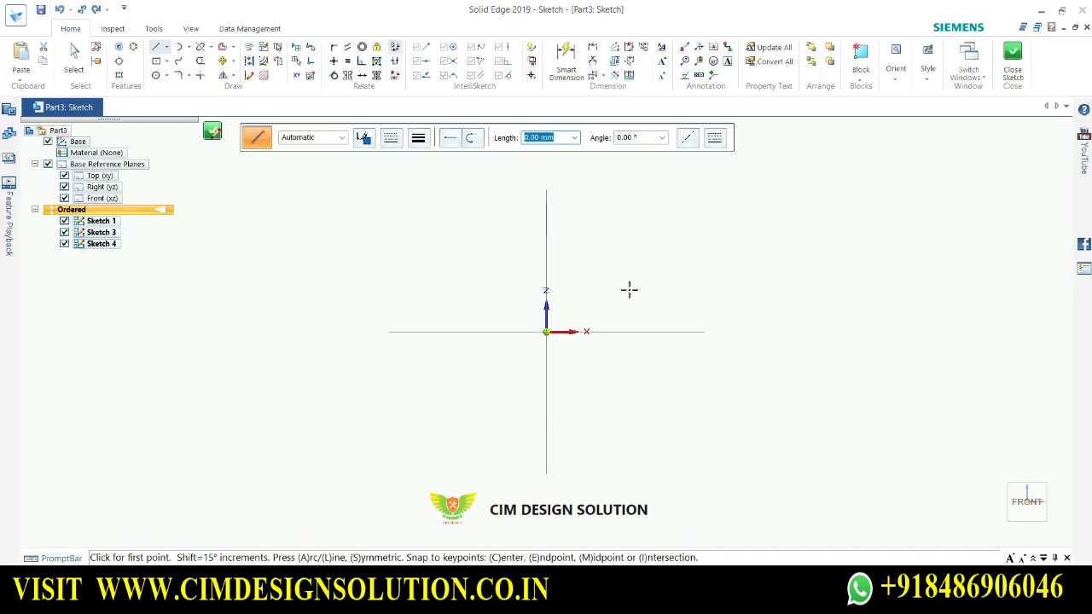
{"action": "left_click", "coordinate": [47, 164]}
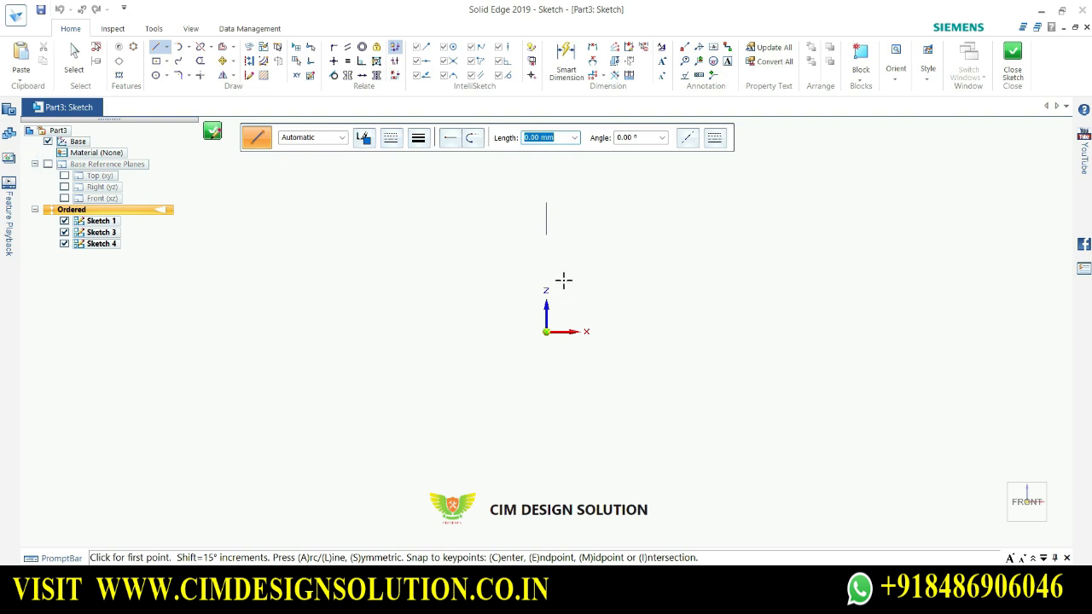
{"action": "middle_click_drag", "start_coordinate": [568, 284], "coordinate": [605, 307]}
{"action": "scroll", "coordinate": [642, 260], "scroll_direction": "up", "scroll_amount": 1}
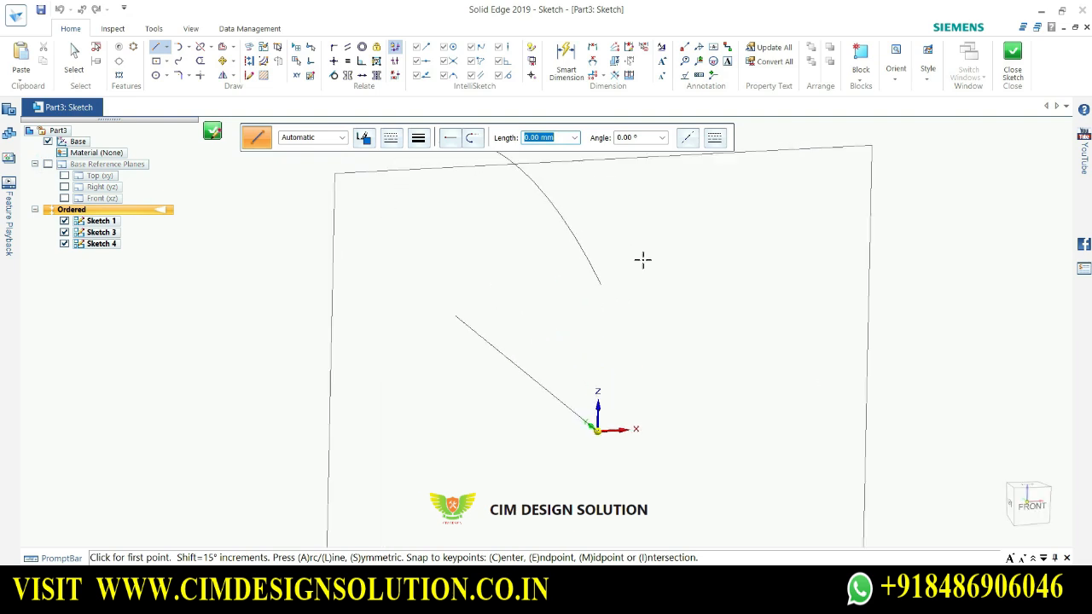
Draw a slanted line from the arc's start point to below the X axis on the negative X side, and a horizontal line through the origin crossing it
{"action": "left_click", "coordinate": [156, 50]}
{"action": "left_click", "coordinate": [600, 284]}
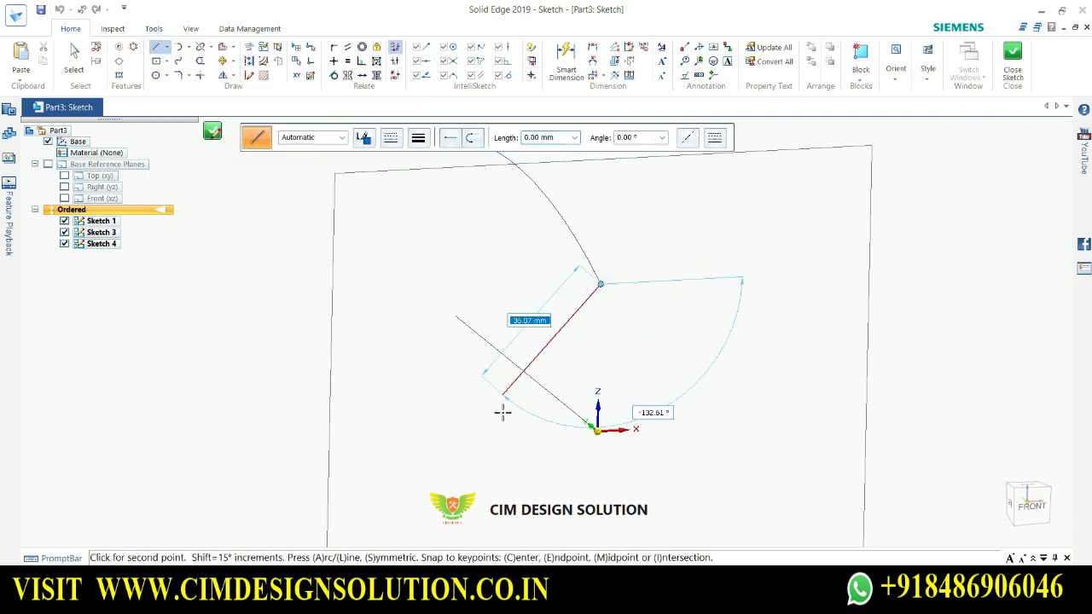
{"action": "left_click", "coordinate": [463, 476]}
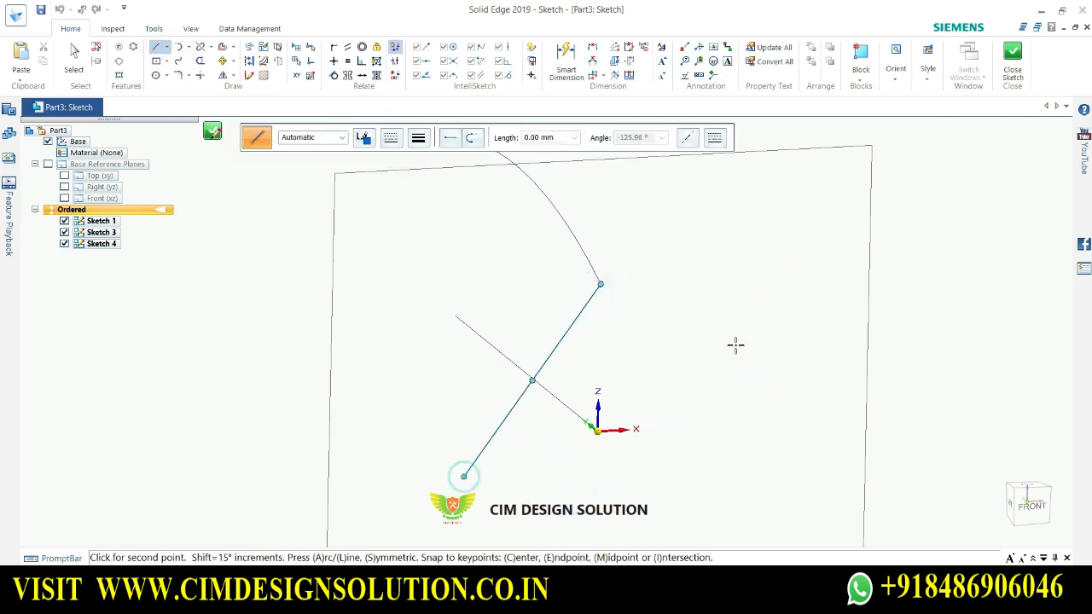
{"action": "key", "text": "Escape"}
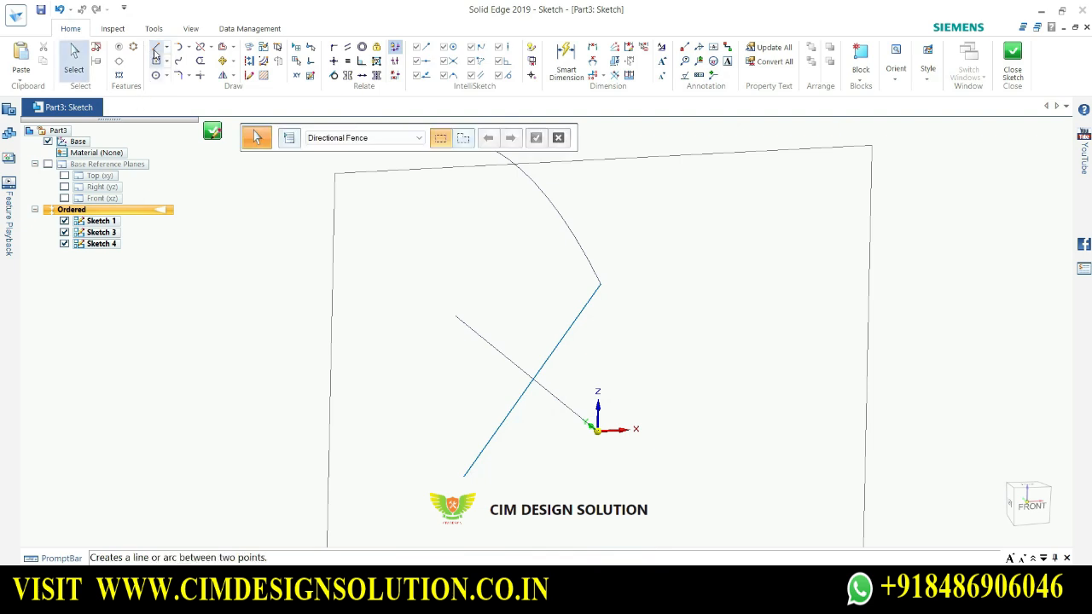
{"action": "left_click", "coordinate": [154, 51]}
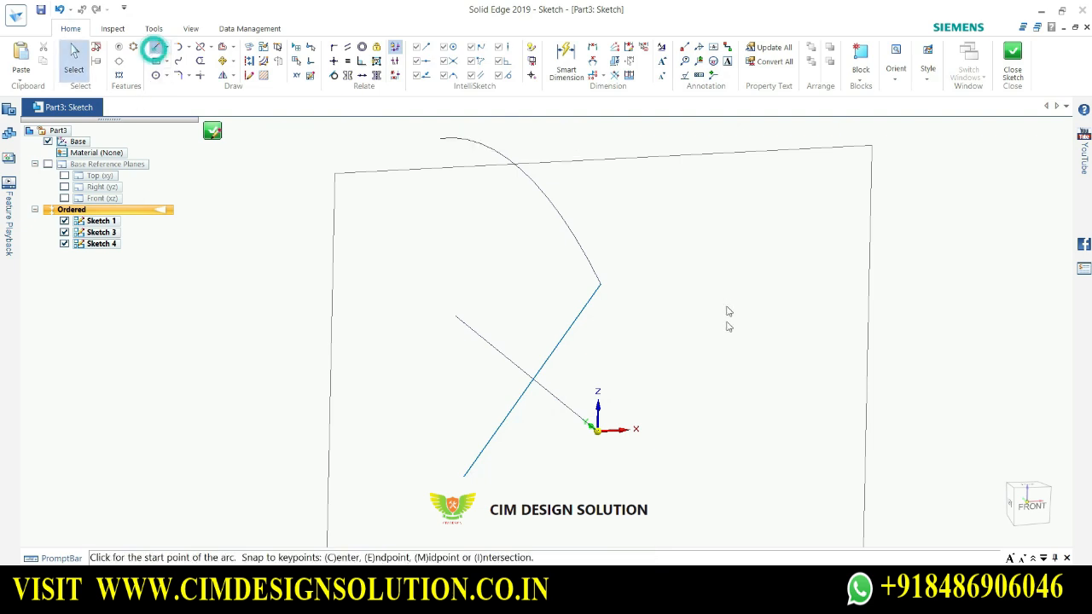
{"action": "left_click", "coordinate": [669, 428]}
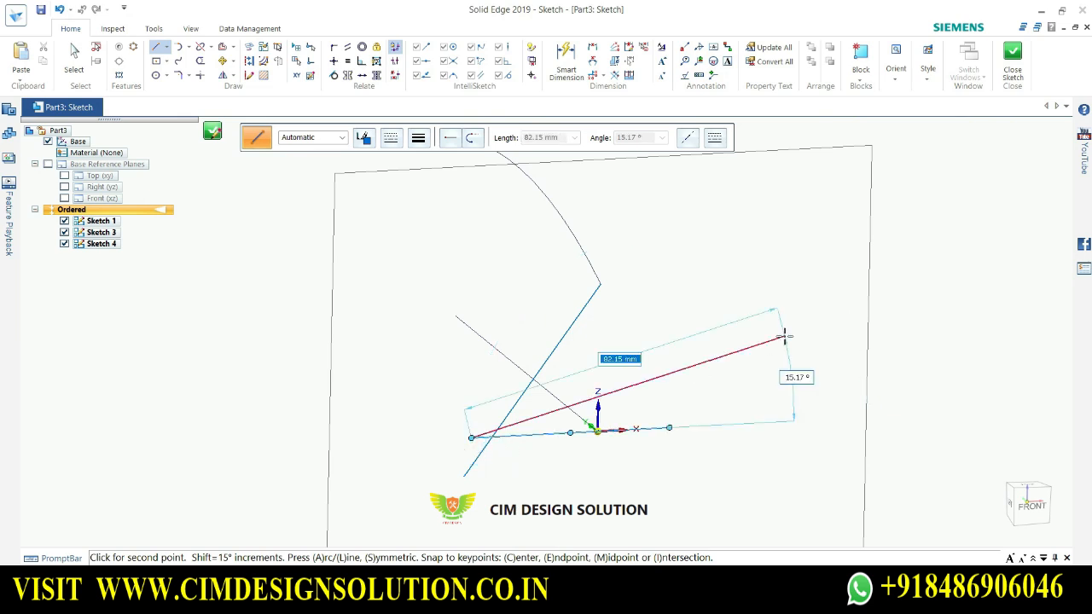
{"action": "key", "text": "Escape"}
{"action": "key", "text": "Escape"}
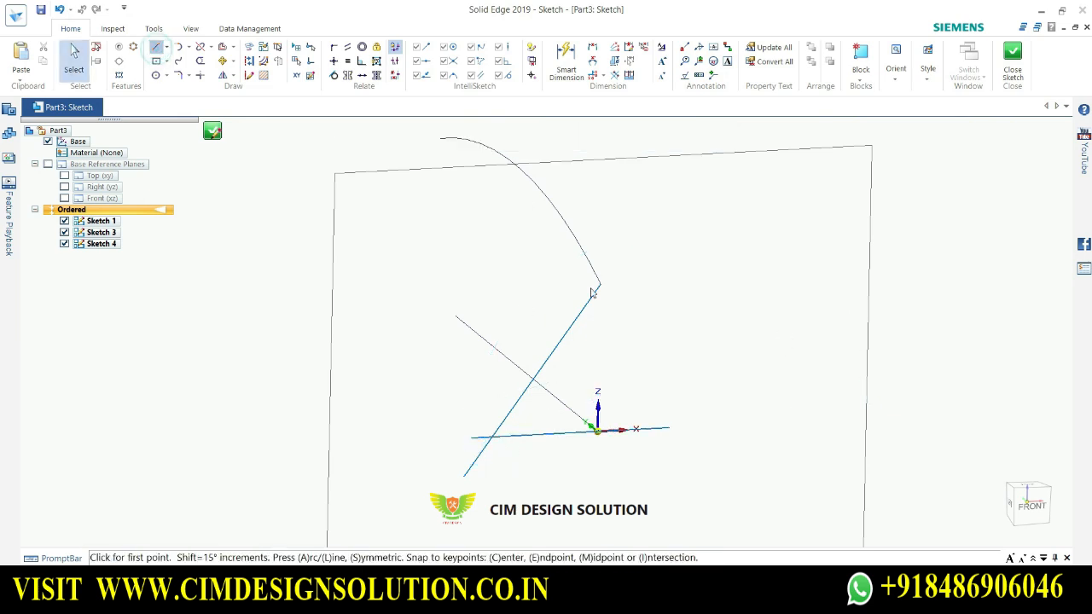
Draw a line from the arc's start point to the positive X end of the horizontal line
{"action": "key", "text": "l"}
{"action": "left_click", "coordinate": [600, 285]}
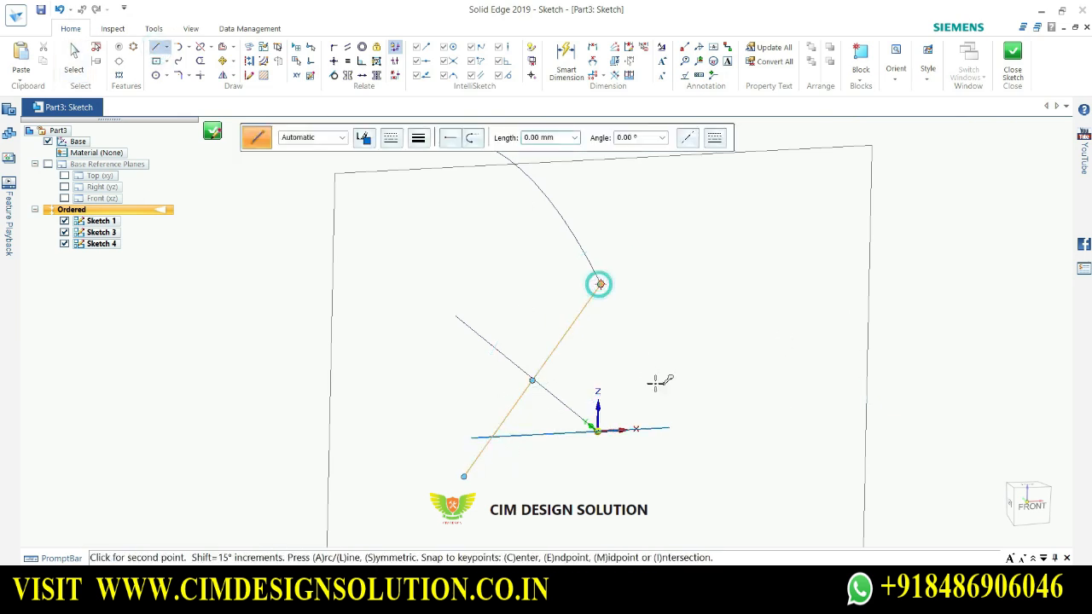
{"action": "left_click", "coordinate": [669, 426]}
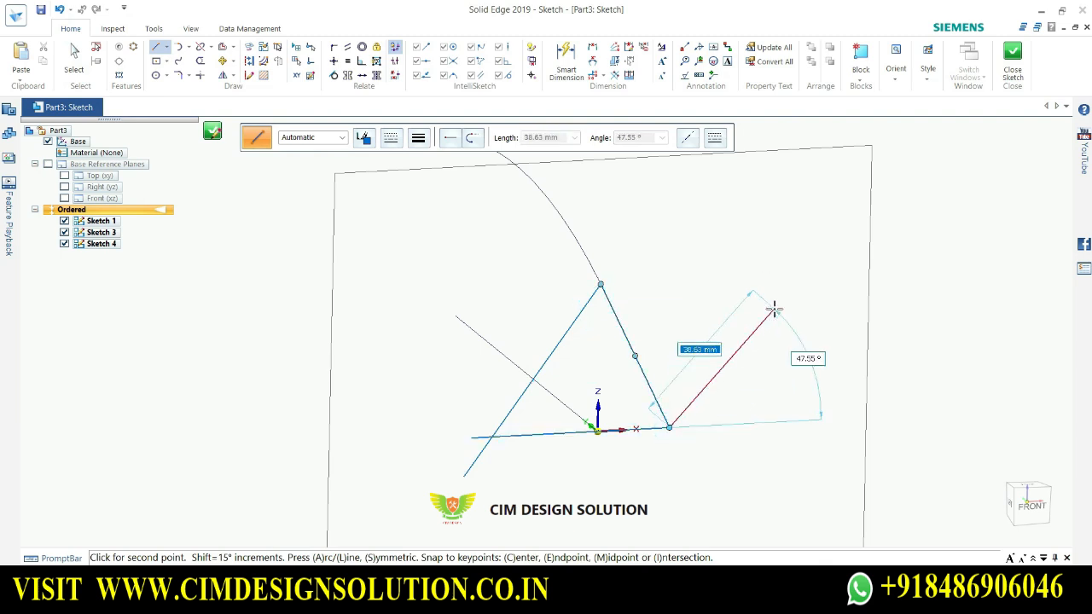
{"action": "key", "text": "Escape"}
{"action": "key", "text": "Escape"}
Trim the two overhanging line ends beyond their intersection to leave a closed triangle, and finish the profile sketch
{"action": "left_click", "coordinate": [199, 75]}
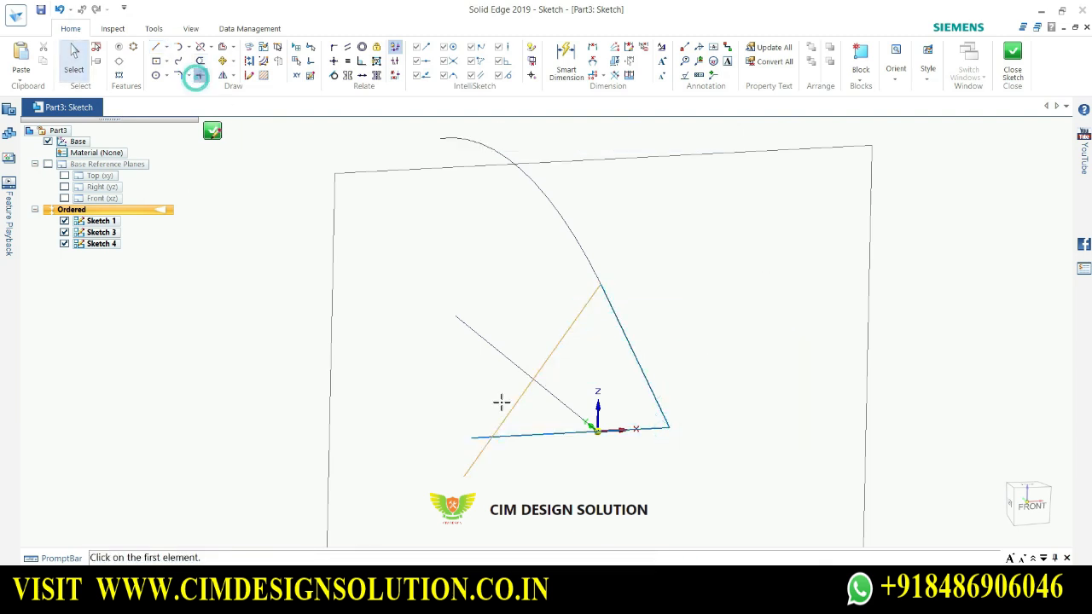
{"action": "left_click", "coordinate": [517, 435]}
{"action": "left_click", "coordinate": [507, 417]}
{"action": "left_click", "coordinate": [765, 325]}
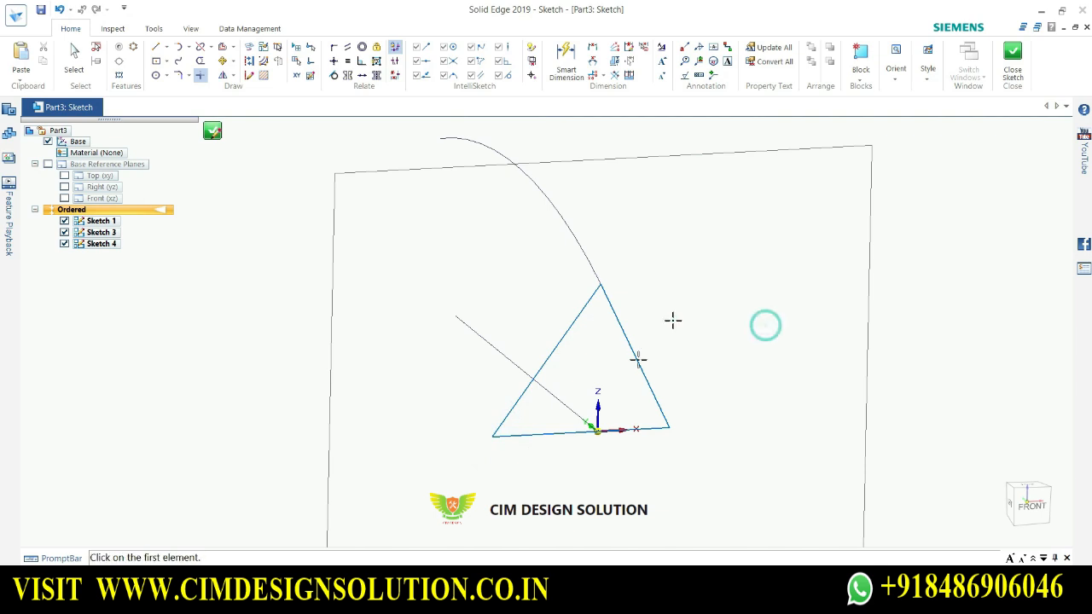
{"action": "left_click", "coordinate": [1013, 58]}
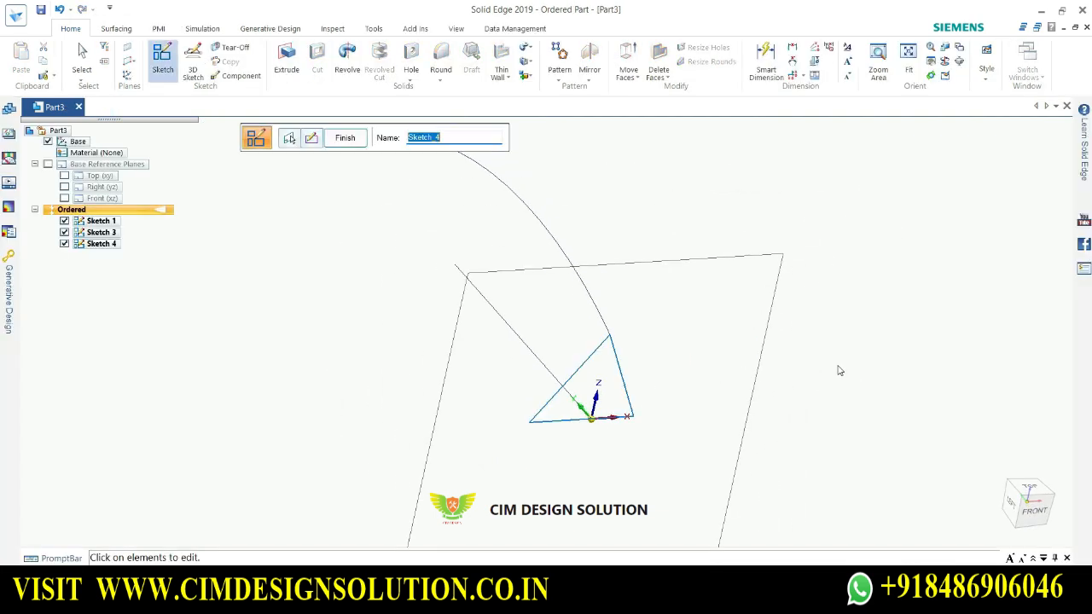
{"action": "left_click", "coordinate": [343, 138]}
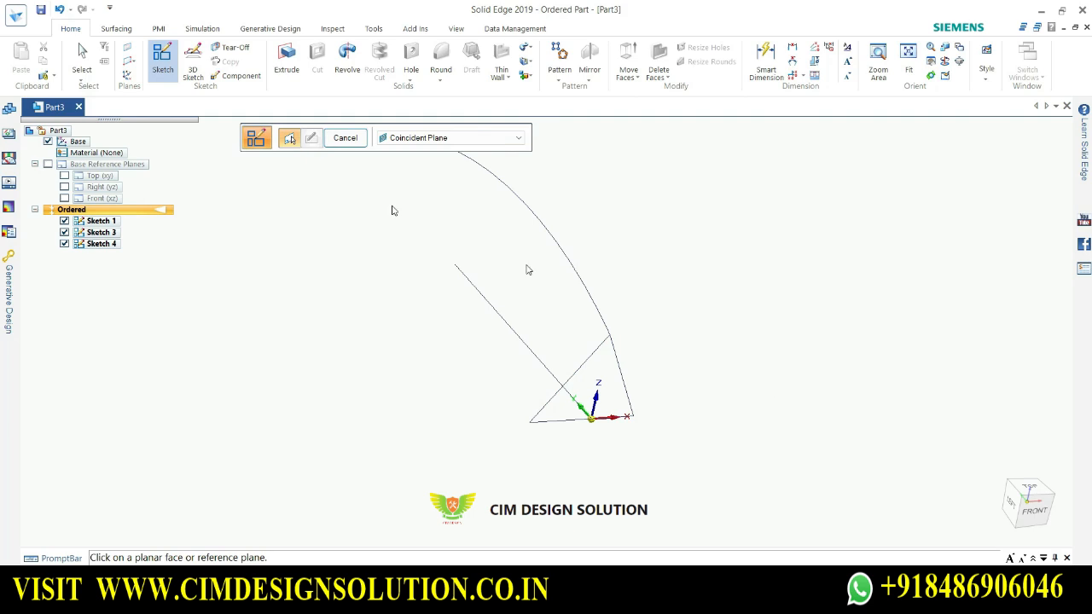
{"action": "left_click", "coordinate": [344, 138]}
Start a Sweep with the multiple paths and cross sections type, keeping no face merging and normal section alignment
{"action": "middle_click_drag", "start_coordinate": [782, 319], "coordinate": [573, 168]}
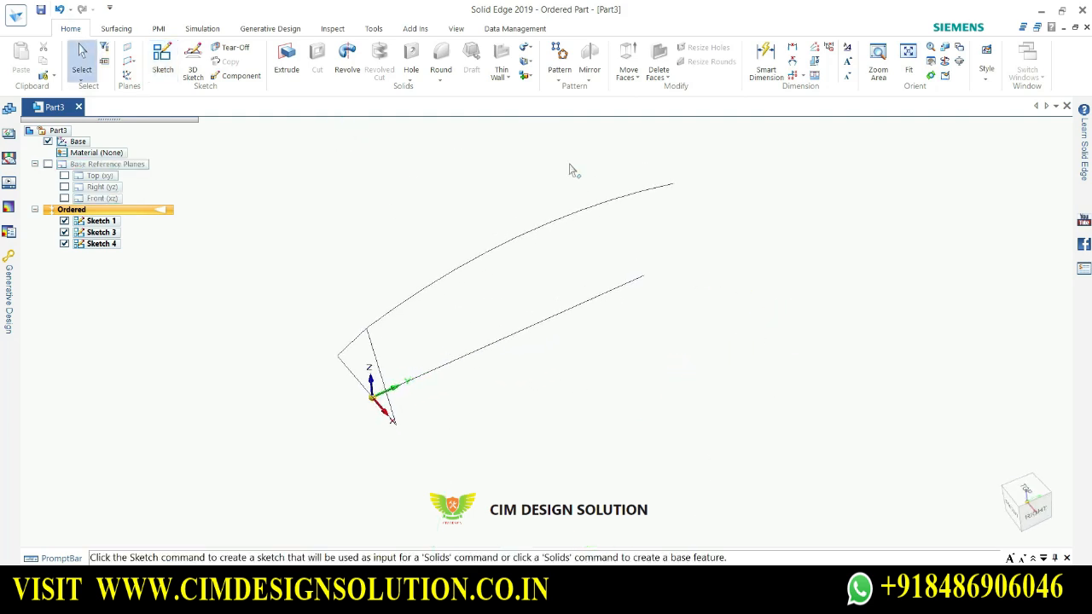
{"action": "left_click", "coordinate": [524, 51]}
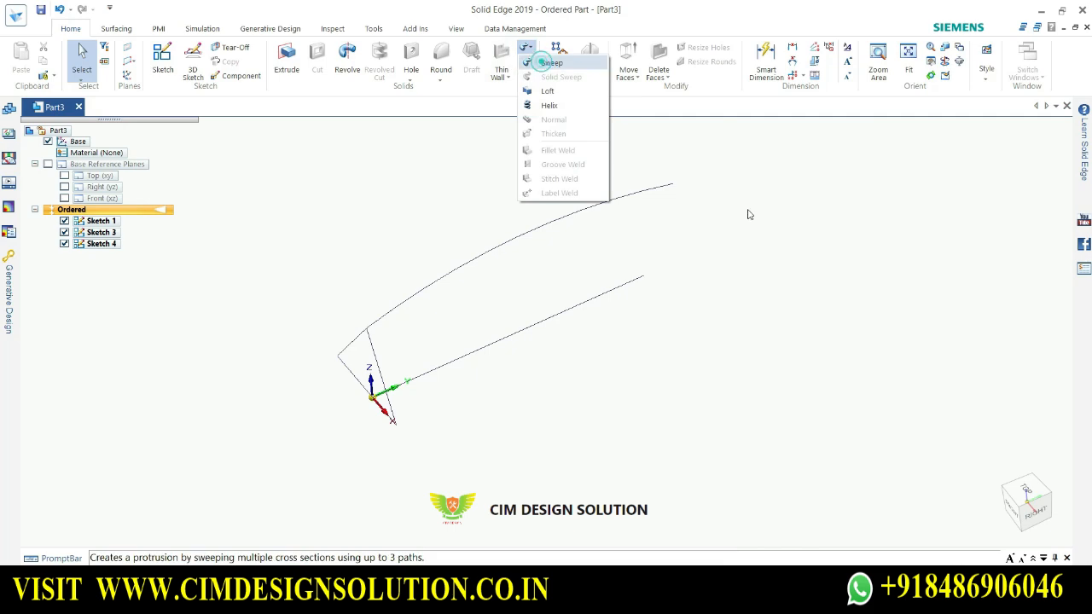
{"action": "left_click", "coordinate": [980, 322]}
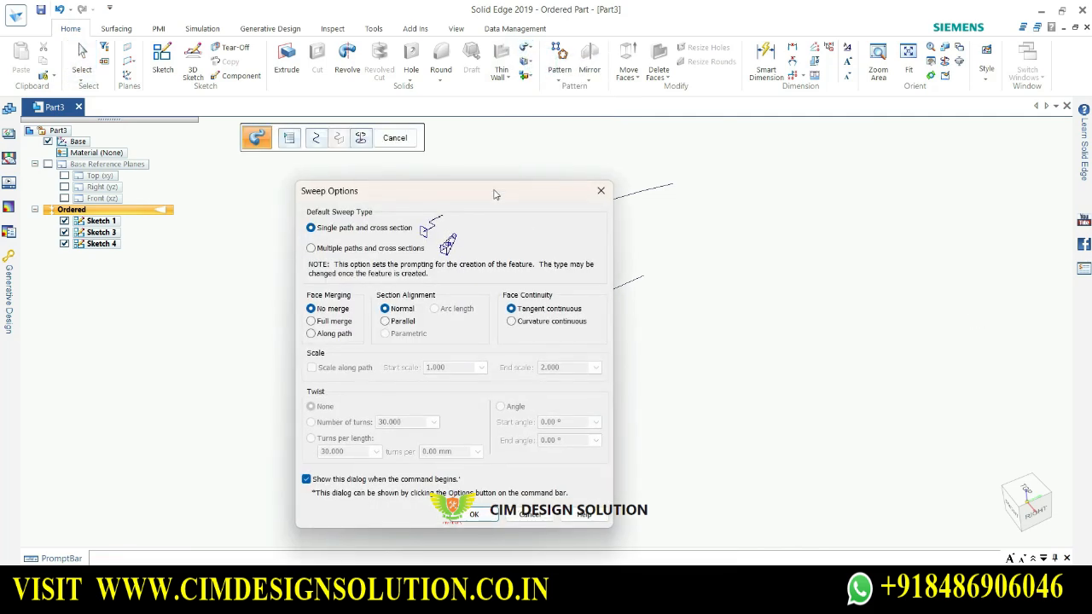
{"action": "left_click_drag", "start_coordinate": [493, 191], "coordinate": [895, 119]}
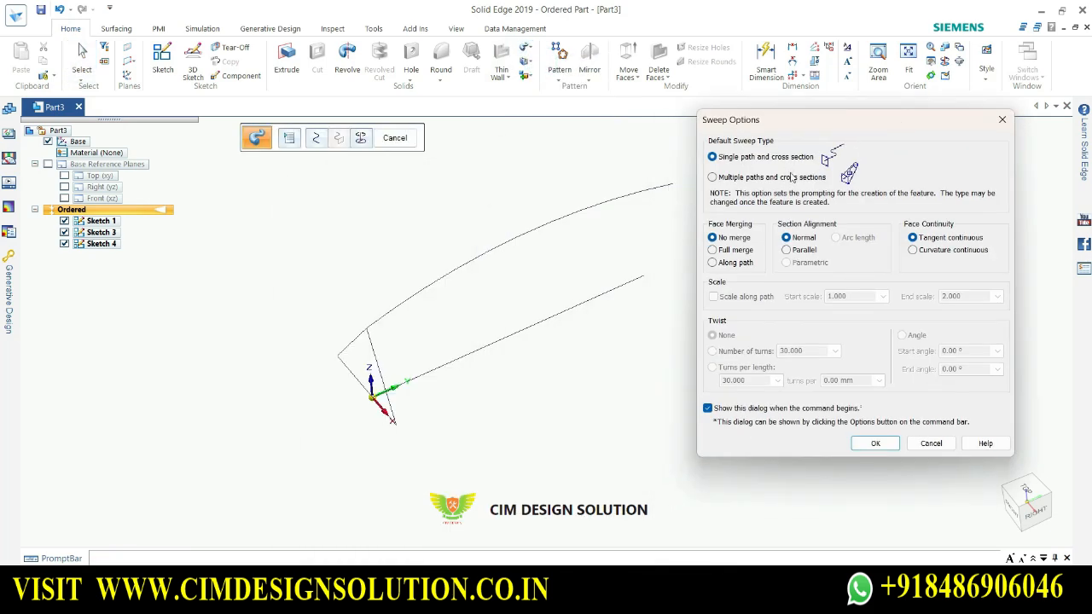
{"action": "left_click", "coordinate": [793, 179]}
{"action": "left_click", "coordinate": [876, 443]}
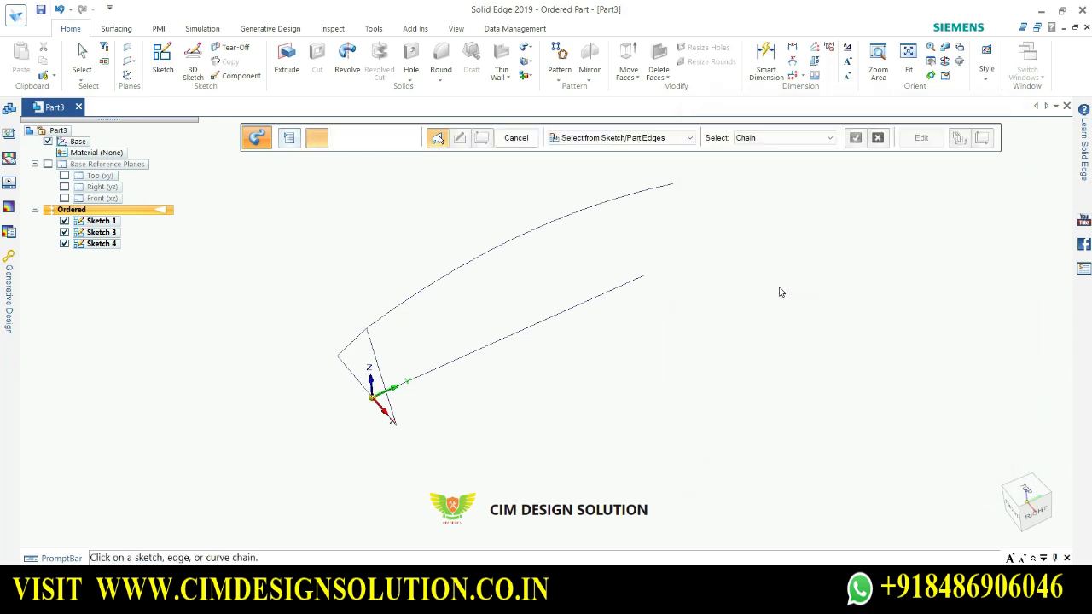
Select and accept the 120 mm line as the first sweep path
{"action": "left_click", "coordinate": [570, 313]}
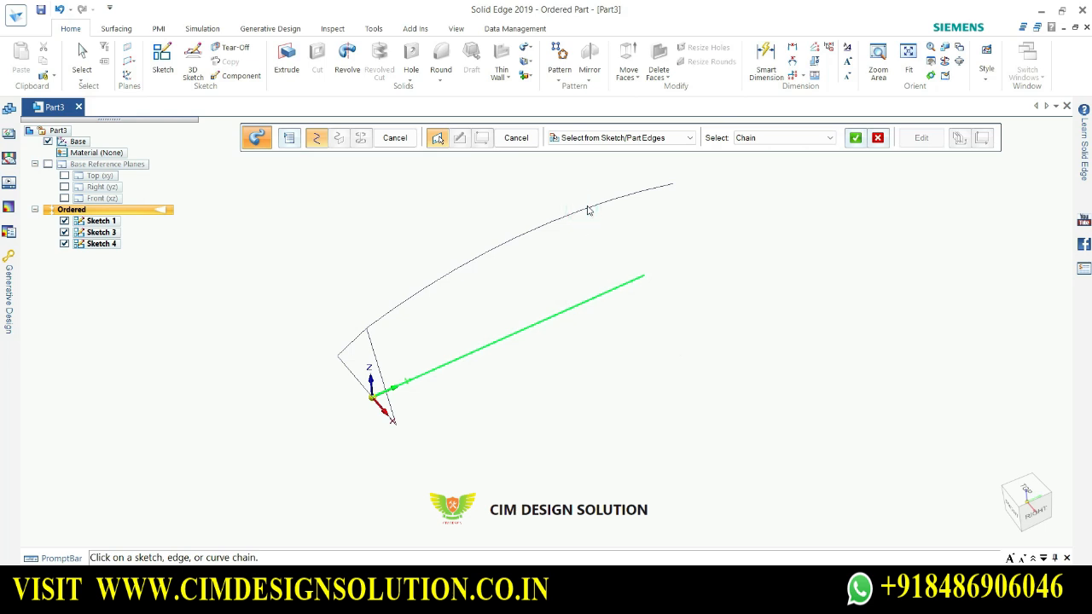
{"action": "left_click", "coordinate": [854, 139]}
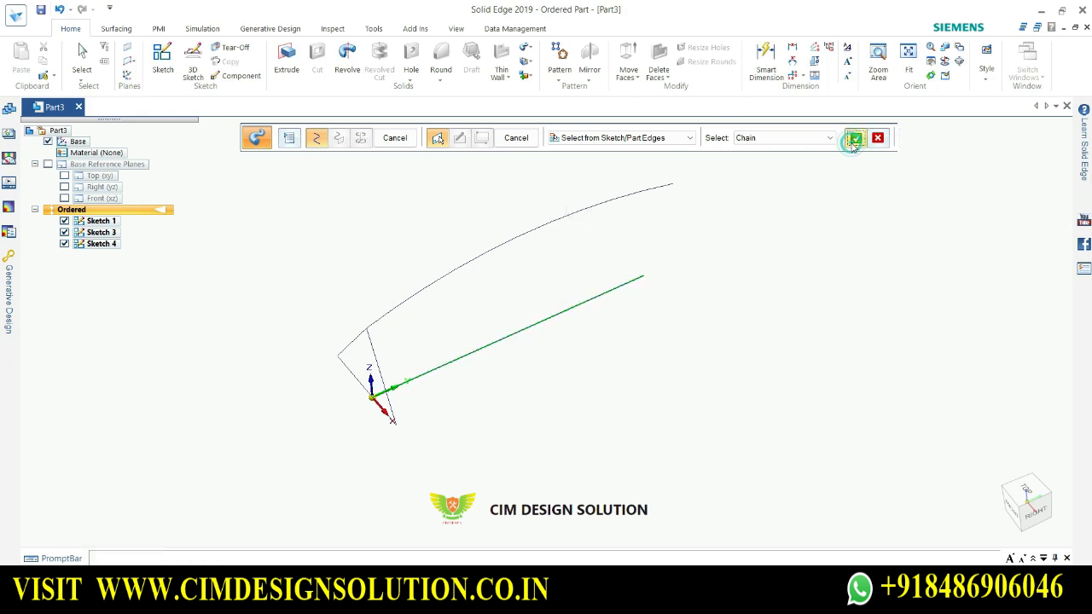
{"action": "left_click", "coordinate": [627, 196]}
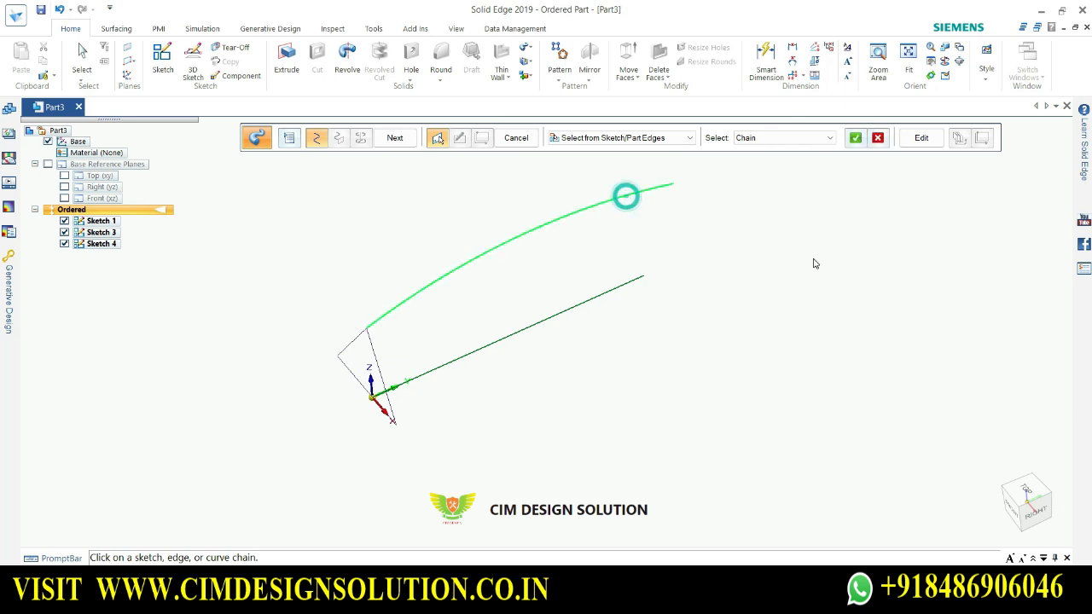
{"action": "left_click", "coordinate": [854, 138]}
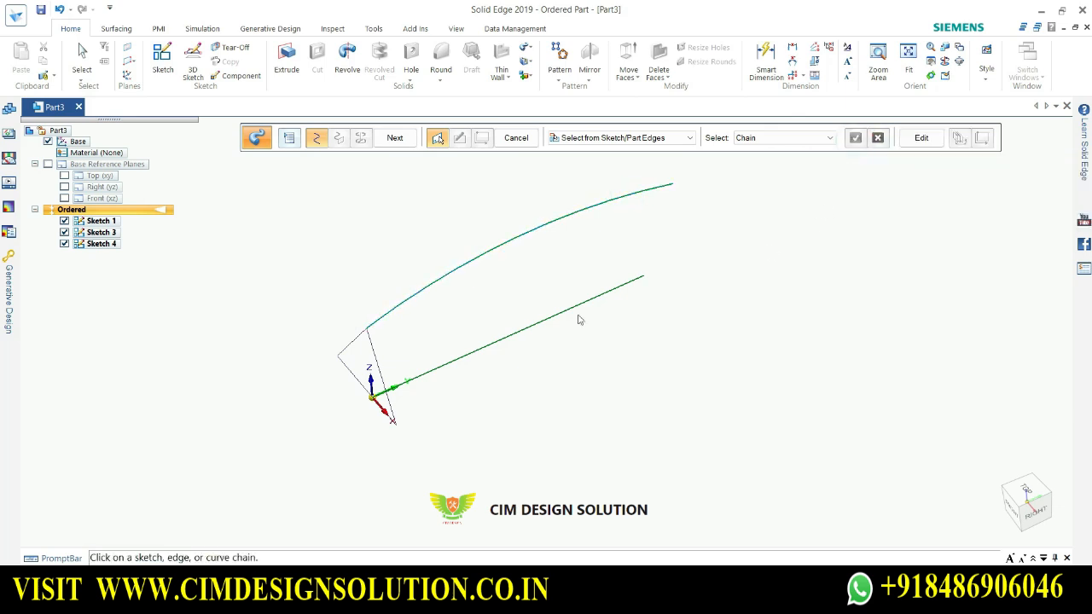
{"action": "left_click", "coordinate": [376, 348]}
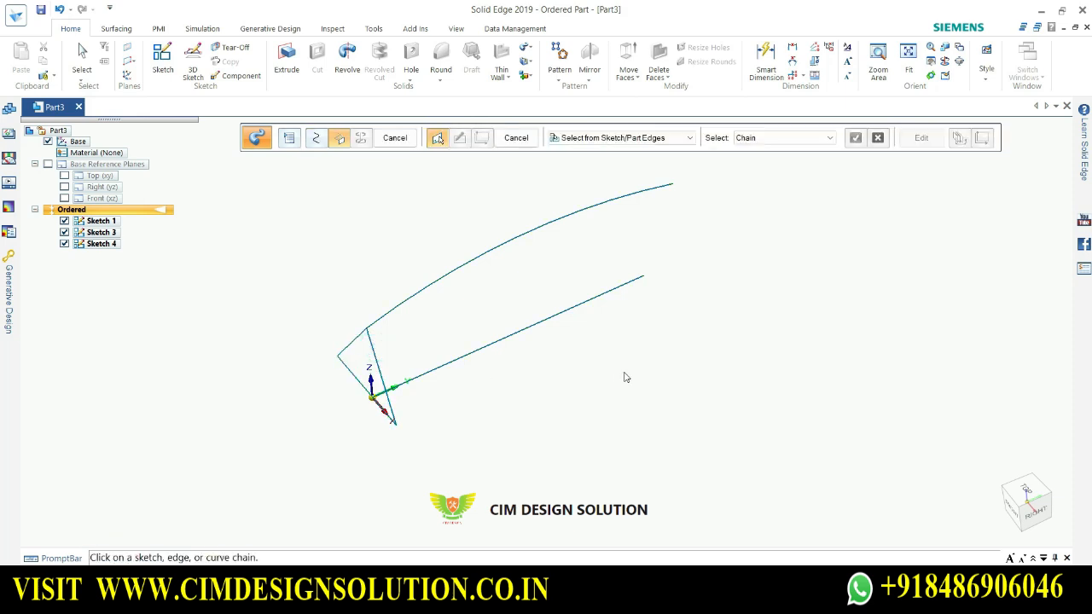
{"action": "middle_click_drag", "start_coordinate": [618, 362], "coordinate": [636, 310]}
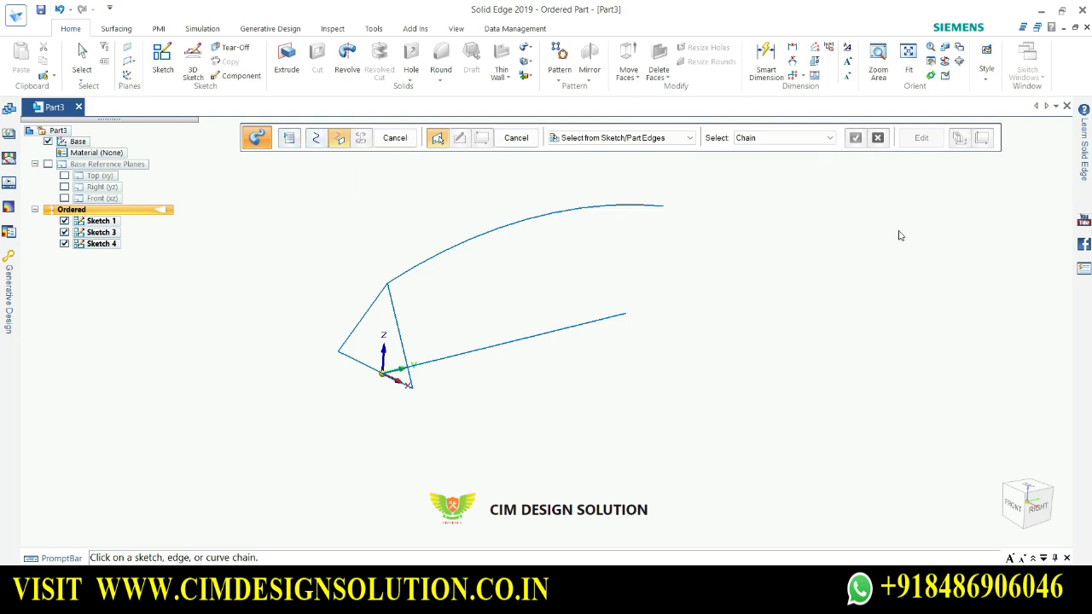
{"action": "left_click", "coordinate": [396, 137]}
{"action": "left_click", "coordinate": [828, 299]}
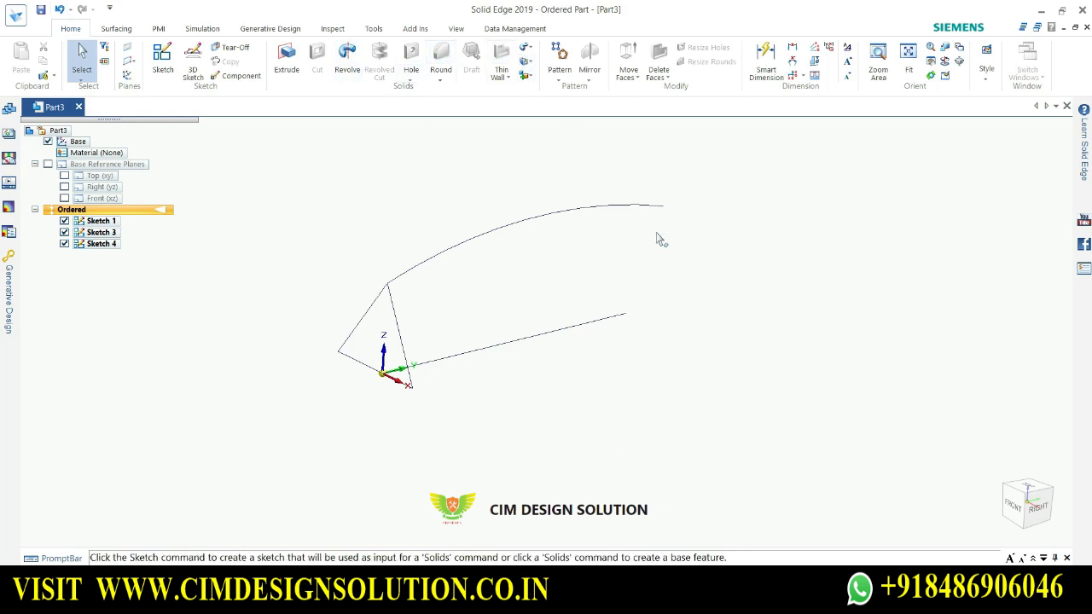
Start a Sweep with multiple paths and cross sections, keeping no face merging, normal section alignment and tangent continuity
{"action": "middle_click_drag", "start_coordinate": [657, 239], "coordinate": [787, 295]}
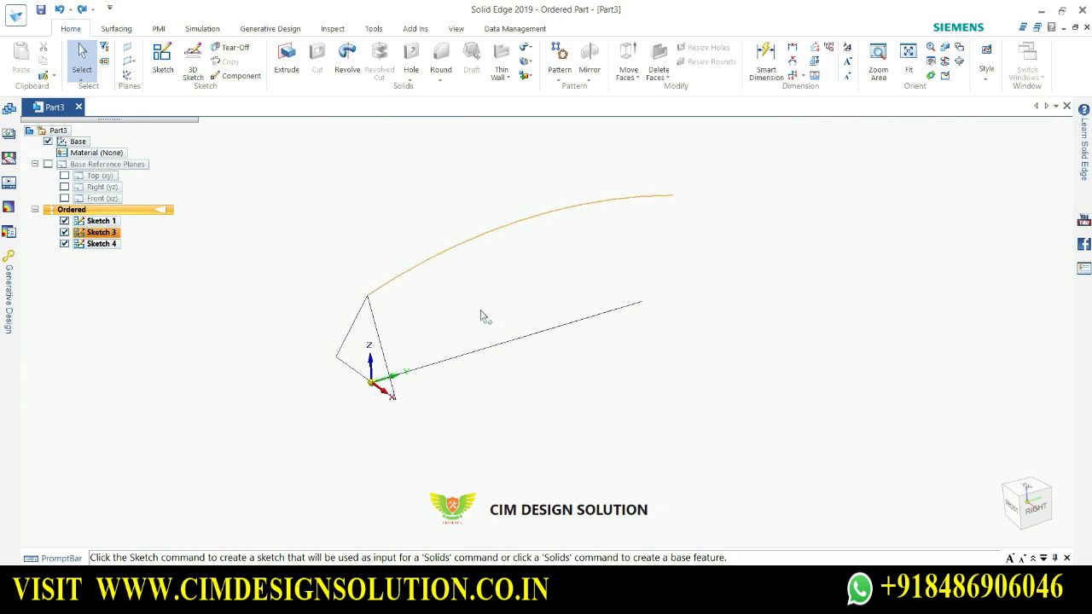
{"action": "left_click", "coordinate": [525, 48]}
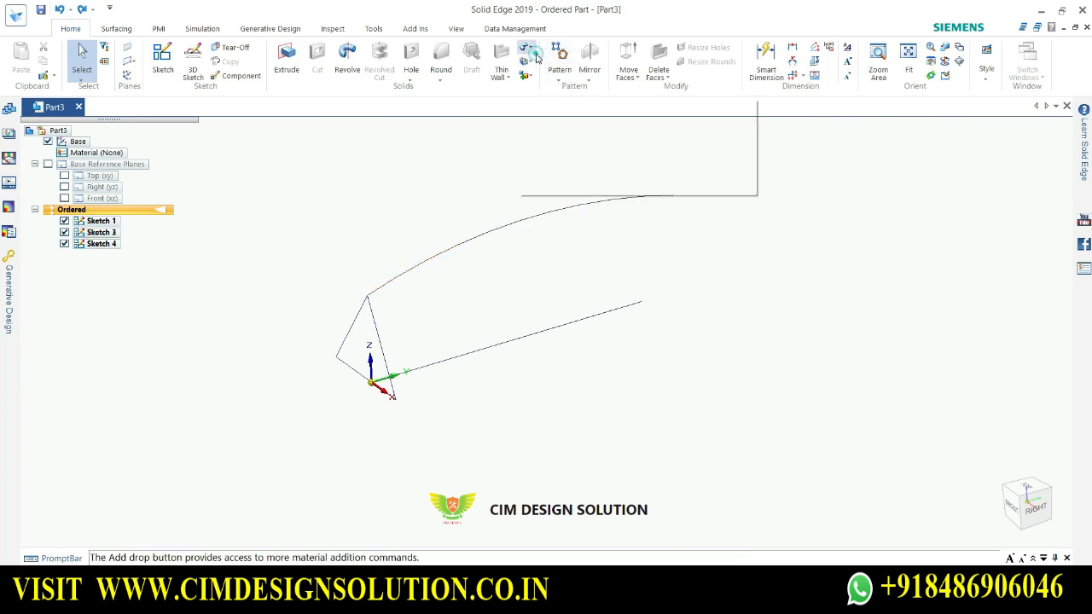
{"action": "left_click", "coordinate": [547, 66]}
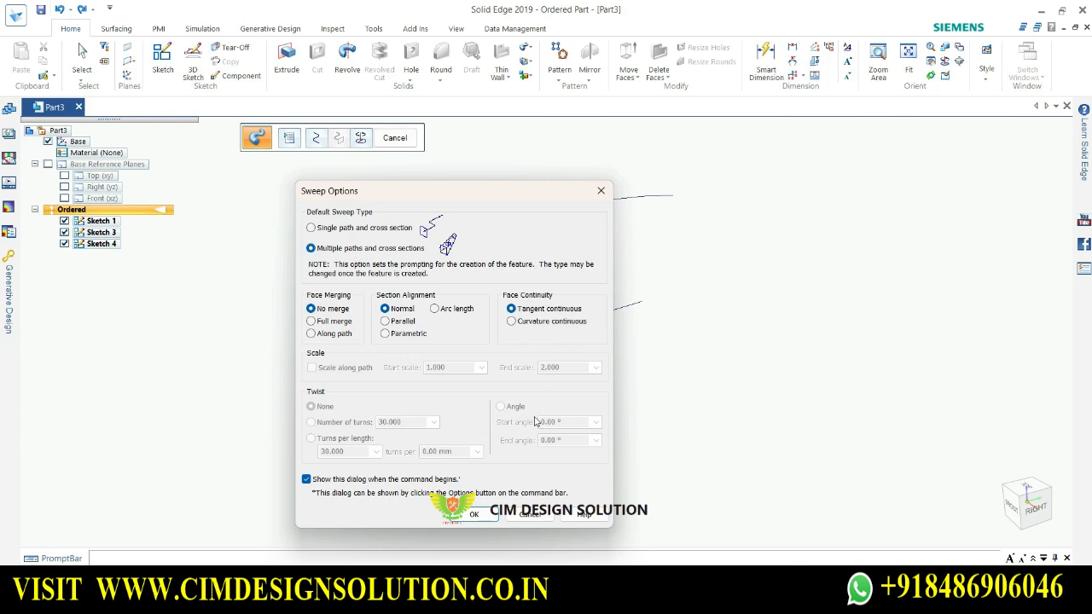
{"action": "left_click", "coordinate": [477, 513]}
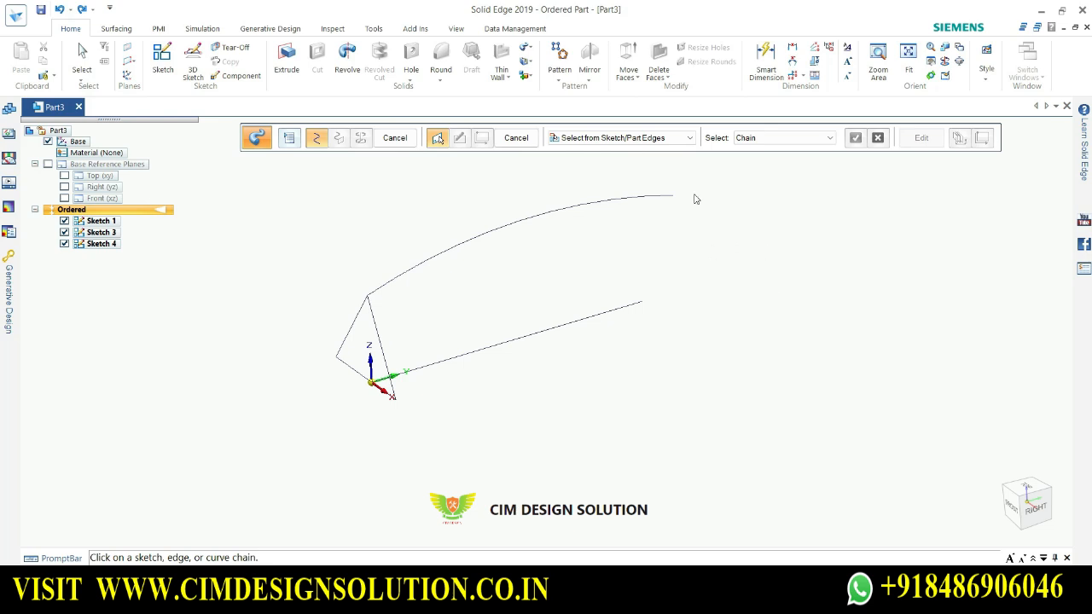
With single-element selection, accept the 120 mm line as the first sweep path and the arc as the second
{"action": "left_click", "coordinate": [789, 139]}
{"action": "left_click", "coordinate": [768, 149]}
{"action": "left_click", "coordinate": [598, 315]}
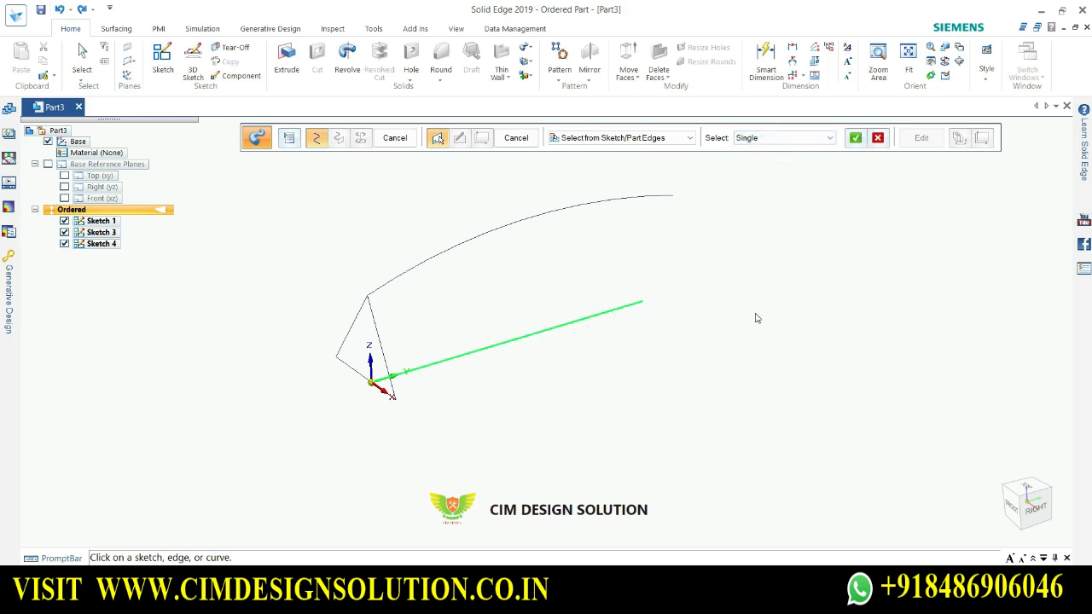
{"action": "left_click", "coordinate": [855, 138]}
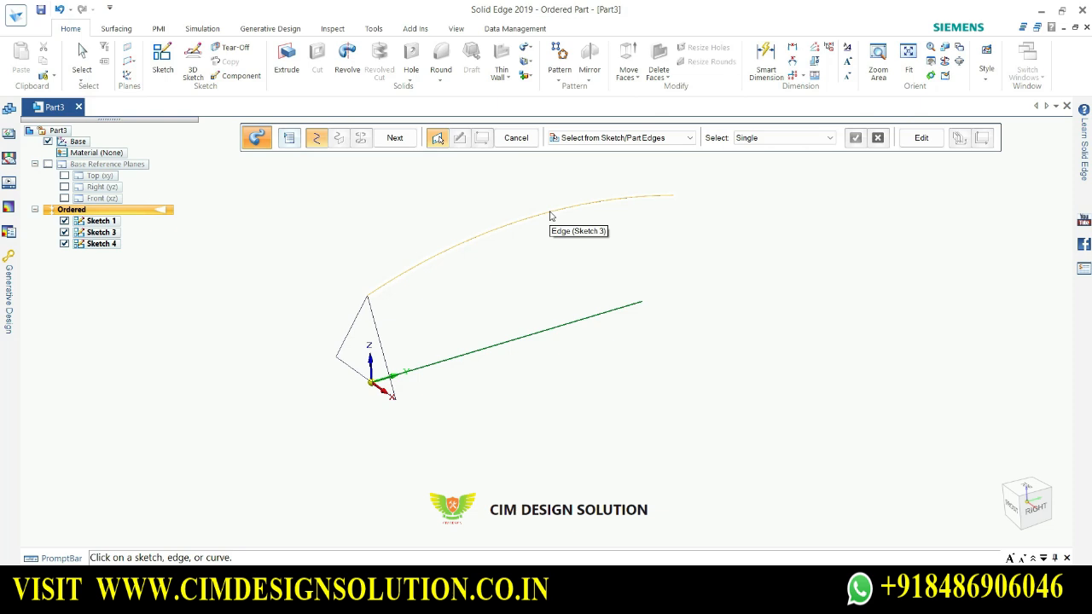
{"action": "left_click", "coordinate": [550, 216]}
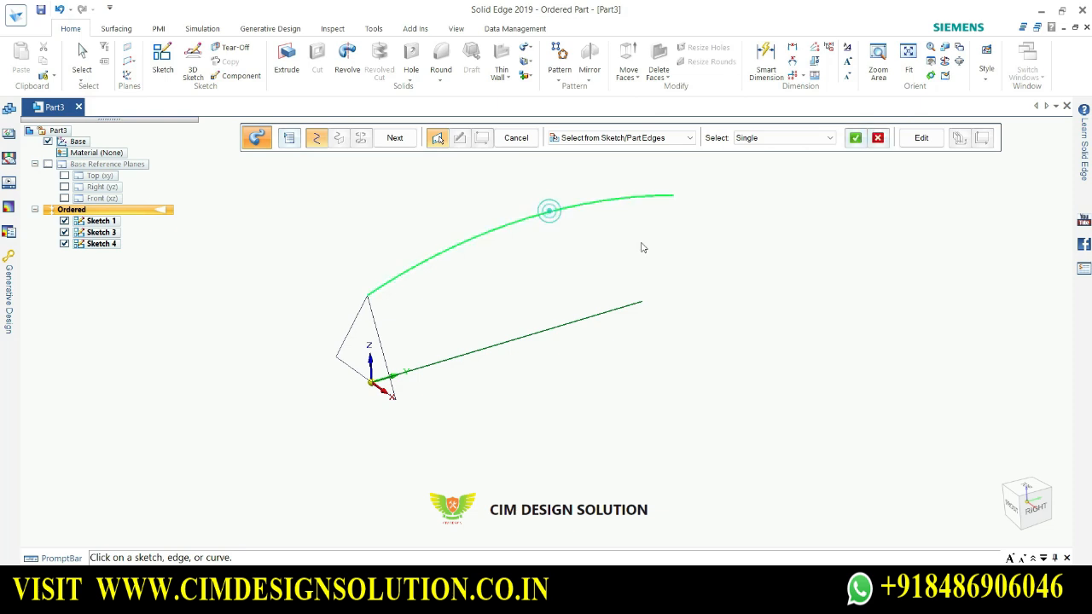
{"action": "left_click", "coordinate": [855, 138]}
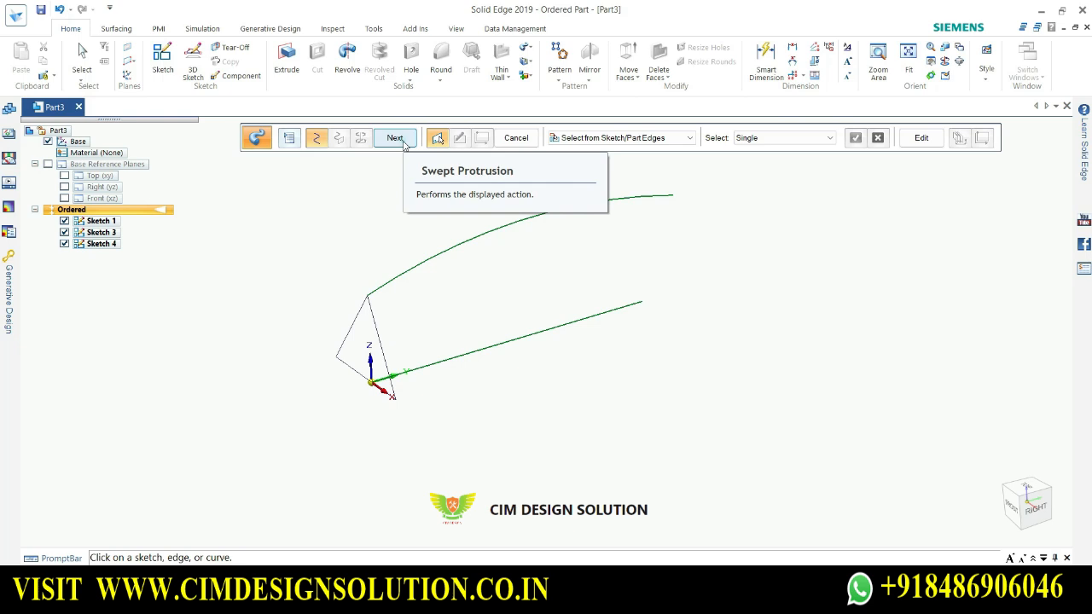
Use the triangle at the origin as the cross section, then preview and finish the sweep and leave the command
{"action": "left_click", "coordinate": [404, 143]}
{"action": "left_click", "coordinate": [372, 310]}
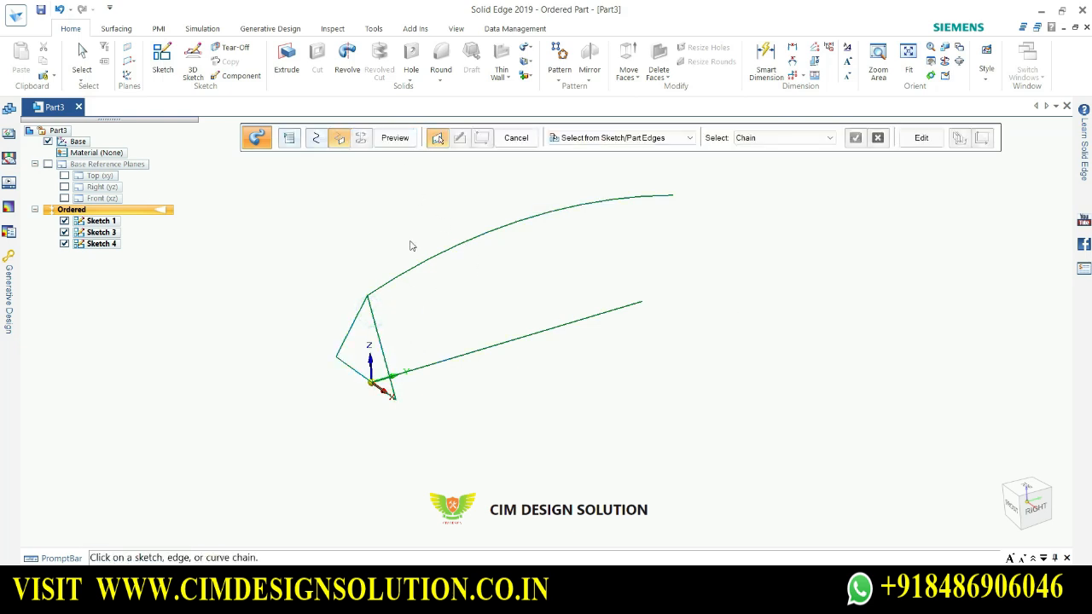
{"action": "left_click", "coordinate": [394, 138]}
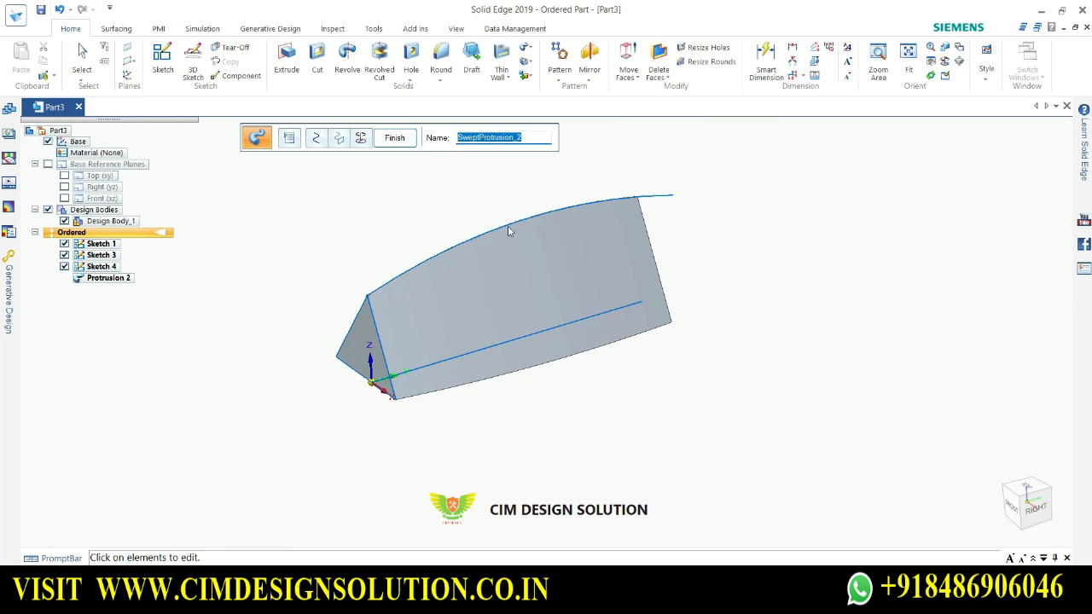
{"action": "left_click", "coordinate": [394, 140]}
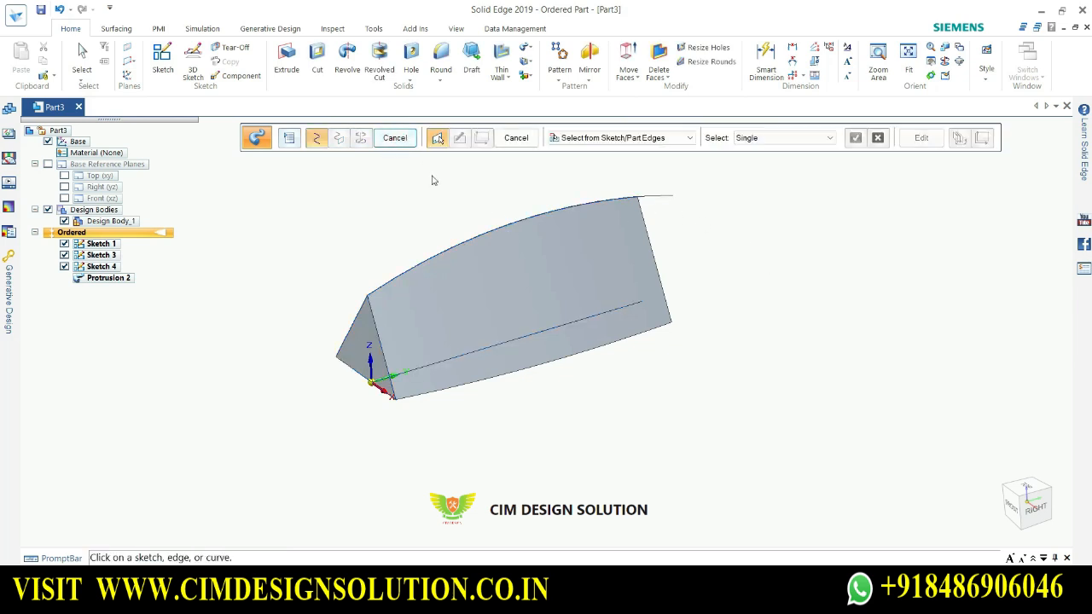
{"action": "left_click", "coordinate": [401, 144]}
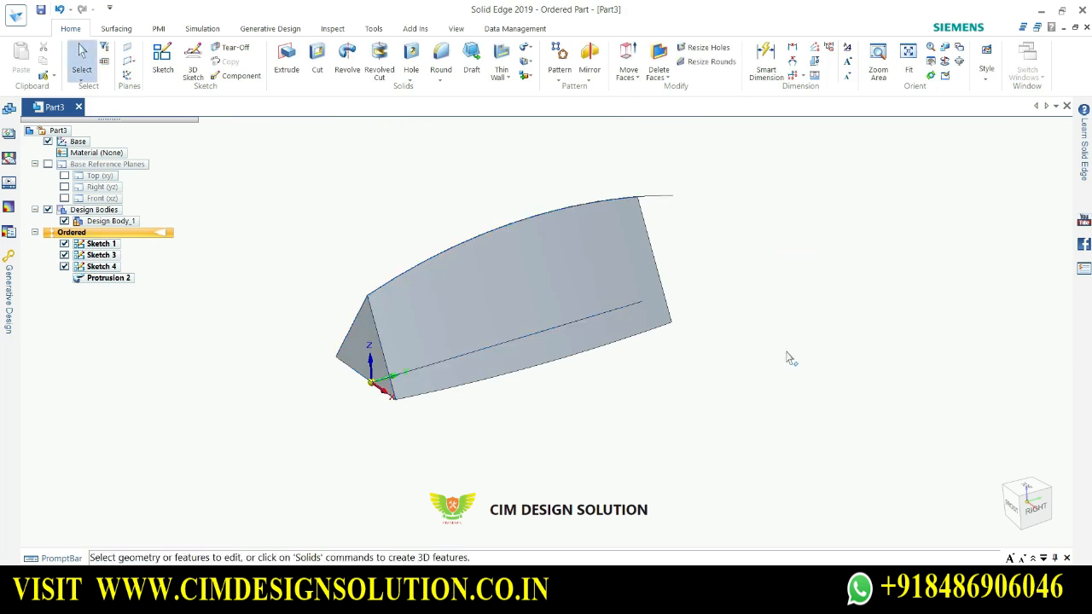
Undo the two-path triangular sweep
{"action": "mouse_move", "coordinate": [792, 358]}
{"action": "middle_mouse_down"}
{"action": "mouse_move", "coordinate": [600, 215]}
{"action": "mouse_move", "coordinate": [705, 310]}
{"action": "mouse_move", "coordinate": [861, 412]}
{"action": "mouse_move", "coordinate": [845, 407]}
{"action": "mouse_move", "coordinate": [750, 236]}
{"action": "mouse_move", "coordinate": [784, 370]}
{"action": "middle_mouse_up"}
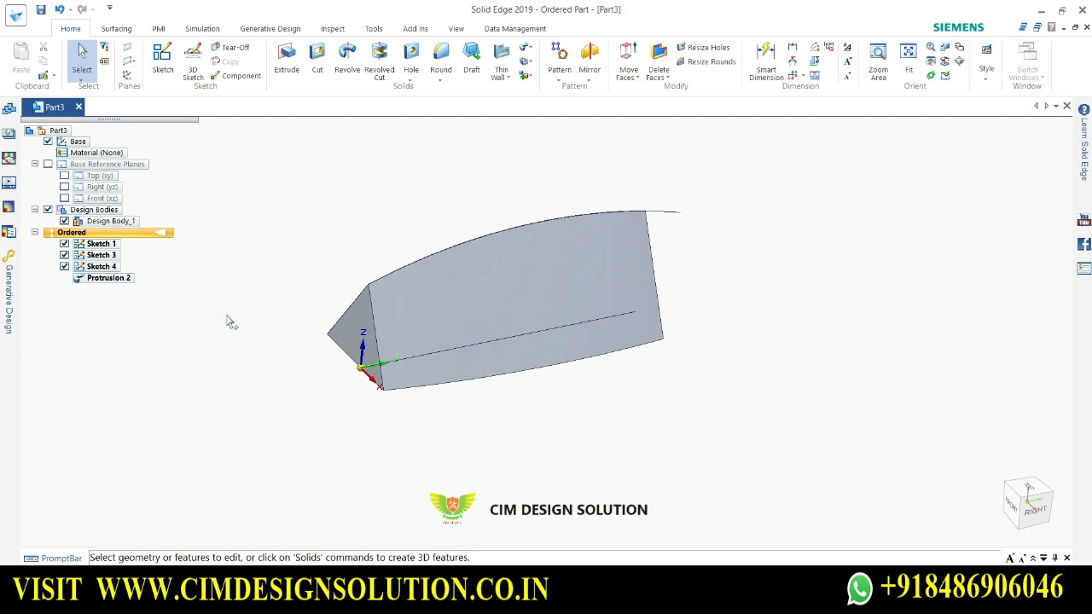
{"action": "key", "text": "ctrl+z"}
{"action": "mouse_move", "coordinate": [532, 415]}
{"action": "middle_mouse_down"}
{"action": "mouse_move", "coordinate": [477, 395]}
{"action": "mouse_move", "coordinate": [512, 400]}
{"action": "mouse_move", "coordinate": [554, 311]}
{"action": "middle_mouse_up"}
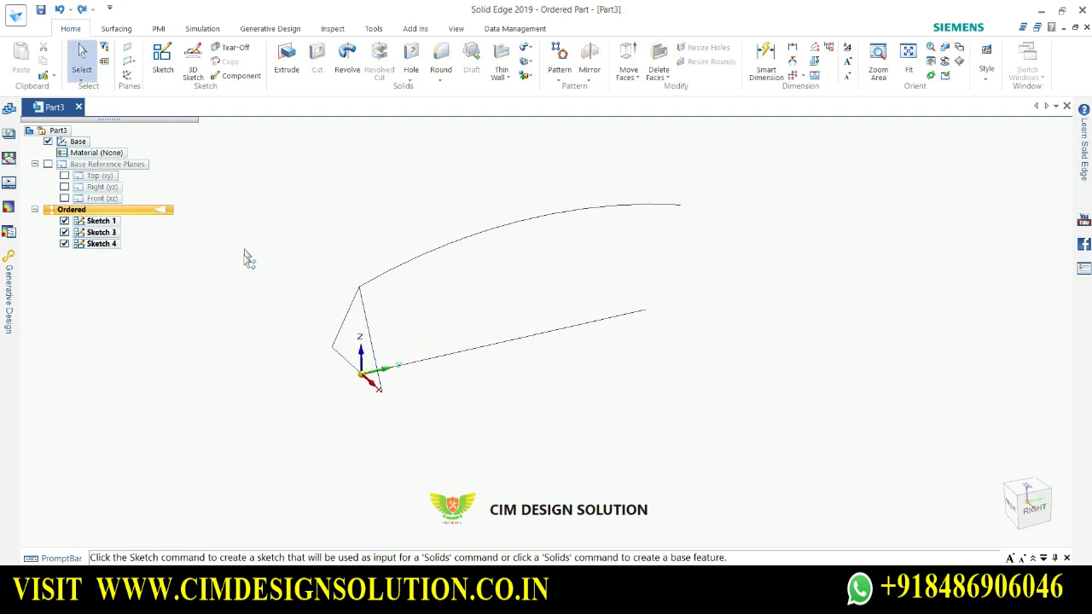
Show the base reference planes and create a plane parallel to Front (xz) through the far end of the 120 mm line
{"action": "left_click", "coordinate": [48, 164]}
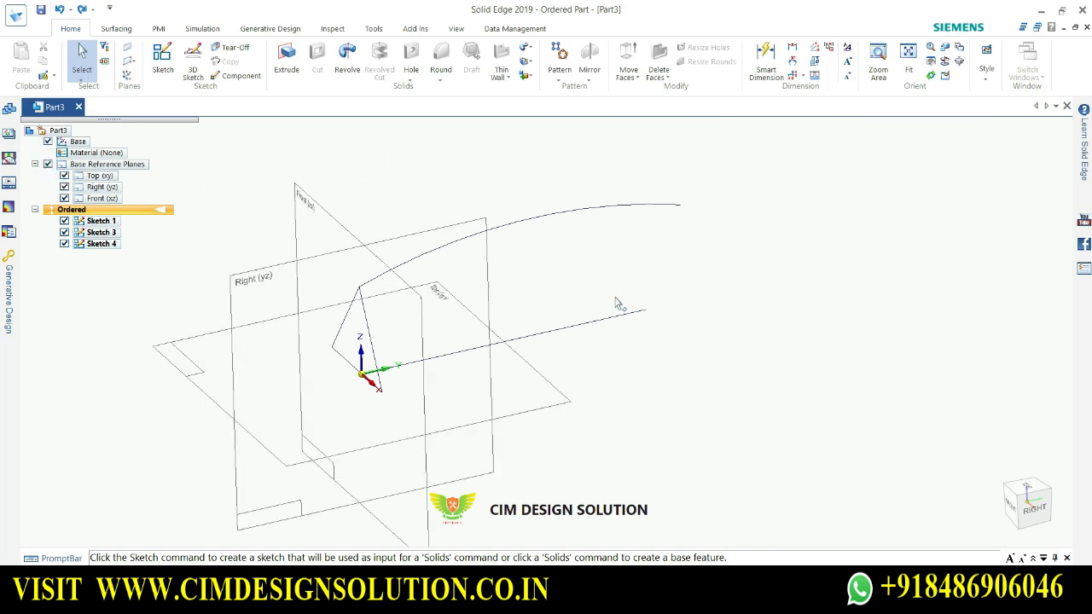
{"action": "scroll", "coordinate": [558, 261], "scroll_direction": "up", "scroll_amount": 1}
{"action": "scroll", "coordinate": [490, 307], "scroll_direction": "down", "scroll_amount": 1}
{"action": "middle_click_drag", "start_coordinate": [552, 369], "coordinate": [600, 380]}
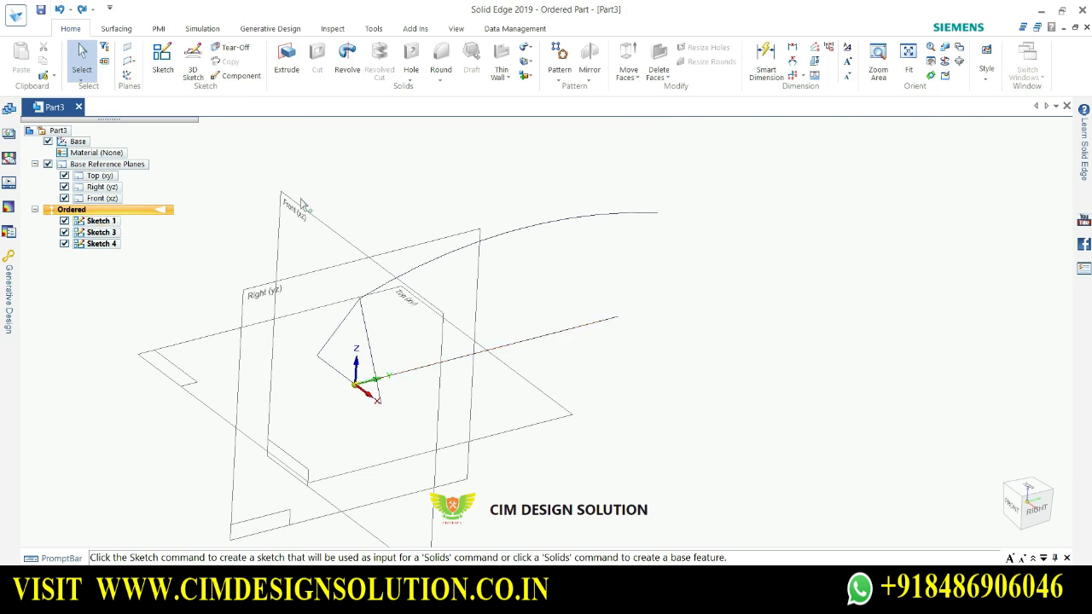
{"action": "left_click", "coordinate": [133, 64]}
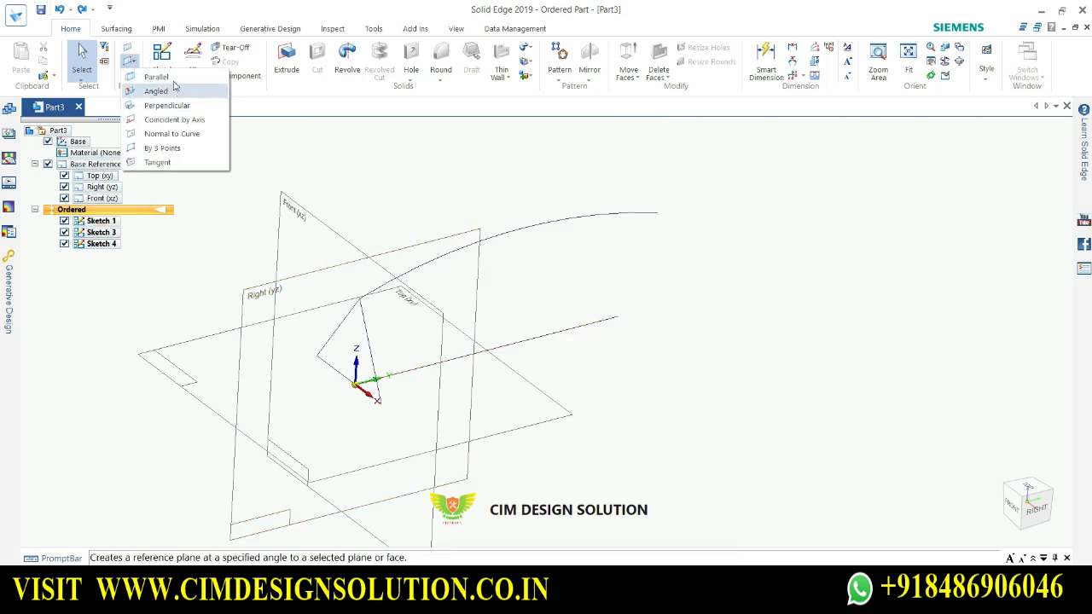
{"action": "left_click", "coordinate": [167, 76]}
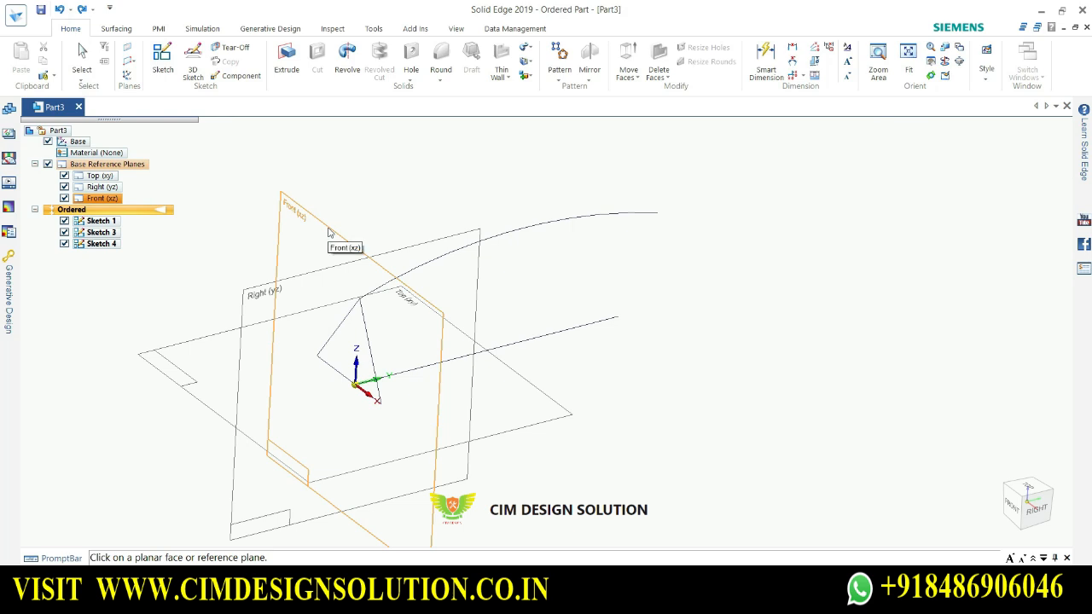
{"action": "left_click", "coordinate": [329, 232]}
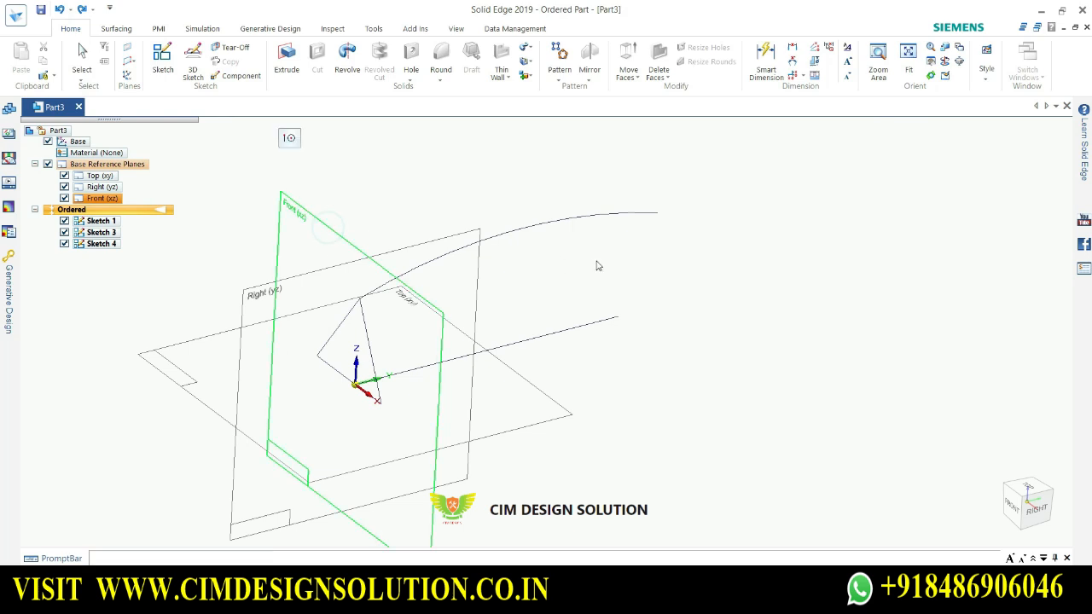
{"action": "left_click", "coordinate": [621, 315]}
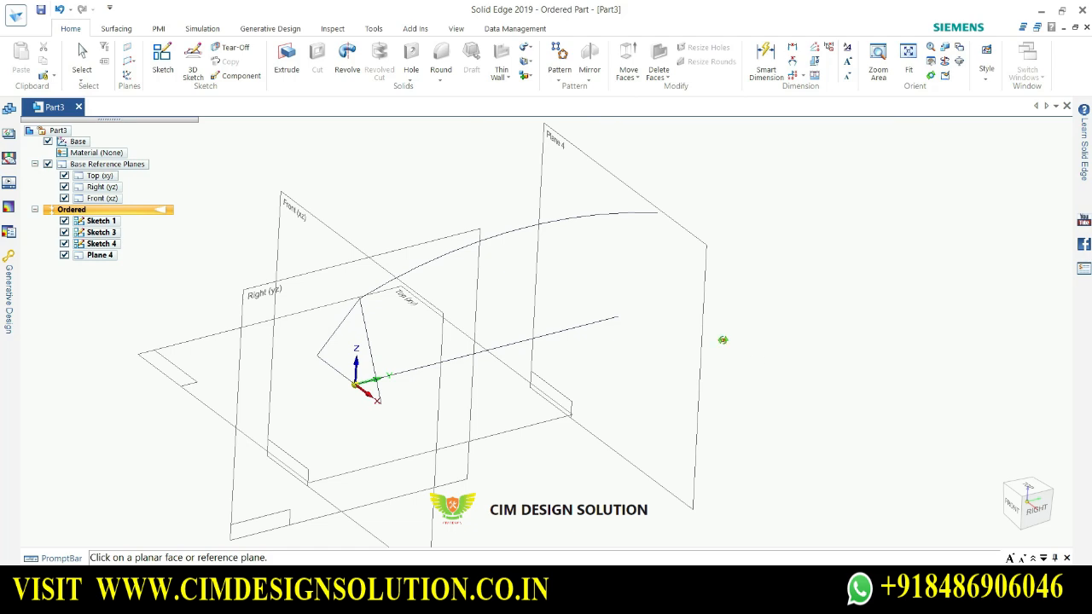
{"action": "mouse_move", "coordinate": [723, 340]}
{"action": "middle_mouse_down"}
{"action": "mouse_move", "coordinate": [649, 358]}
{"action": "mouse_move", "coordinate": [767, 321]}
{"action": "middle_mouse_up"}
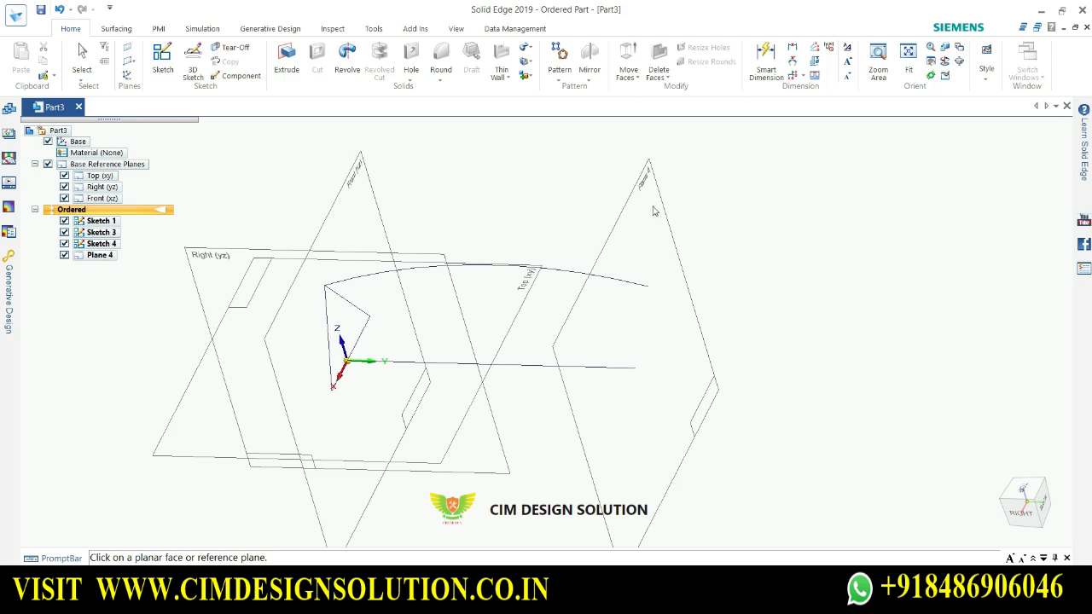
Start a sketch on the new parallel plane and hide the base reference planes and the parallel plane
{"action": "left_click", "coordinate": [169, 58]}
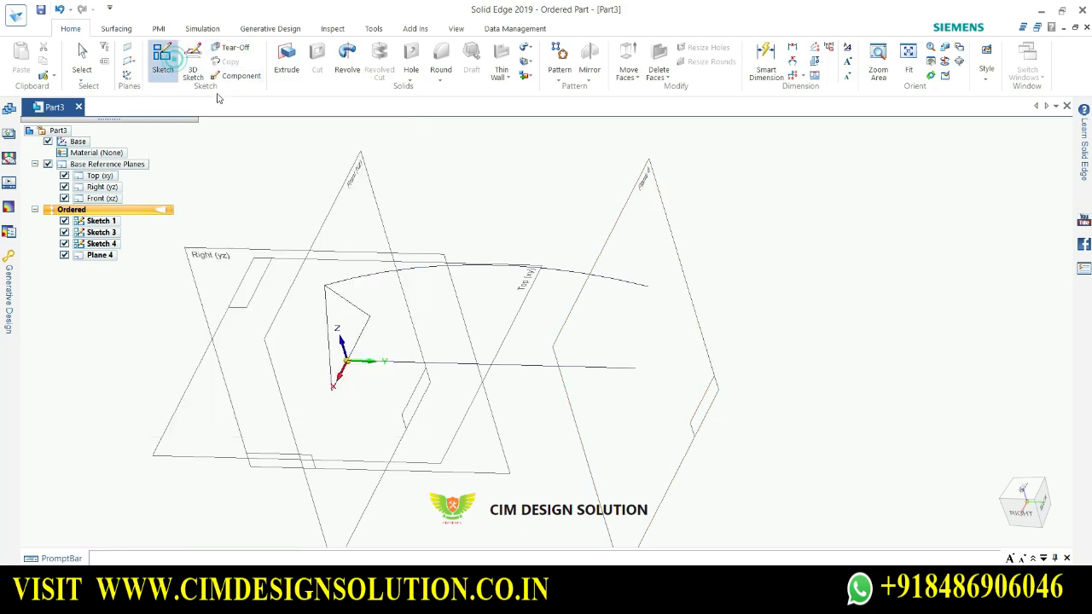
{"action": "left_click", "coordinate": [621, 220]}
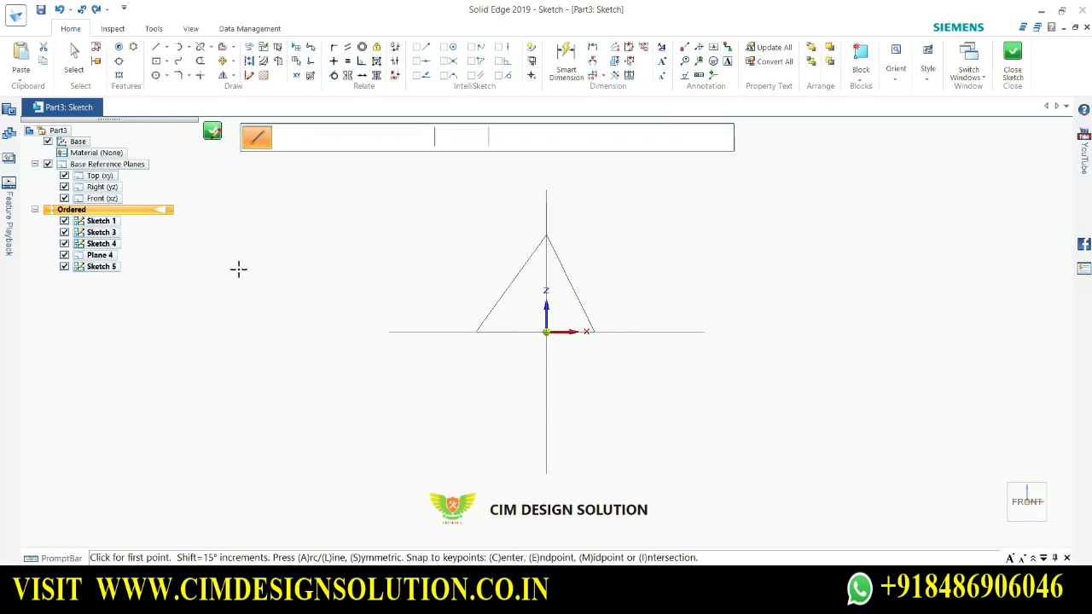
{"action": "left_click", "coordinate": [47, 164]}
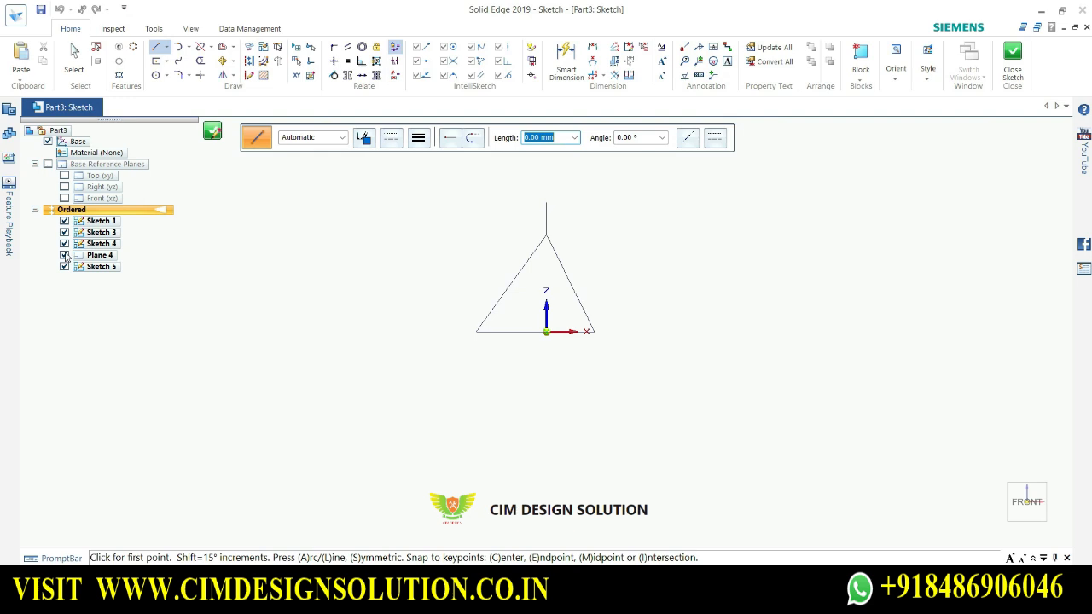
{"action": "left_click", "coordinate": [64, 255]}
{"action": "mouse_move", "coordinate": [647, 287]}
{"action": "middle_mouse_down"}
{"action": "mouse_move", "coordinate": [566, 324]}
{"action": "mouse_move", "coordinate": [600, 302]}
{"action": "mouse_move", "coordinate": [571, 376]}
{"action": "middle_mouse_up"}
{"action": "middle_click_drag", "start_coordinate": [602, 317], "coordinate": [596, 351]}
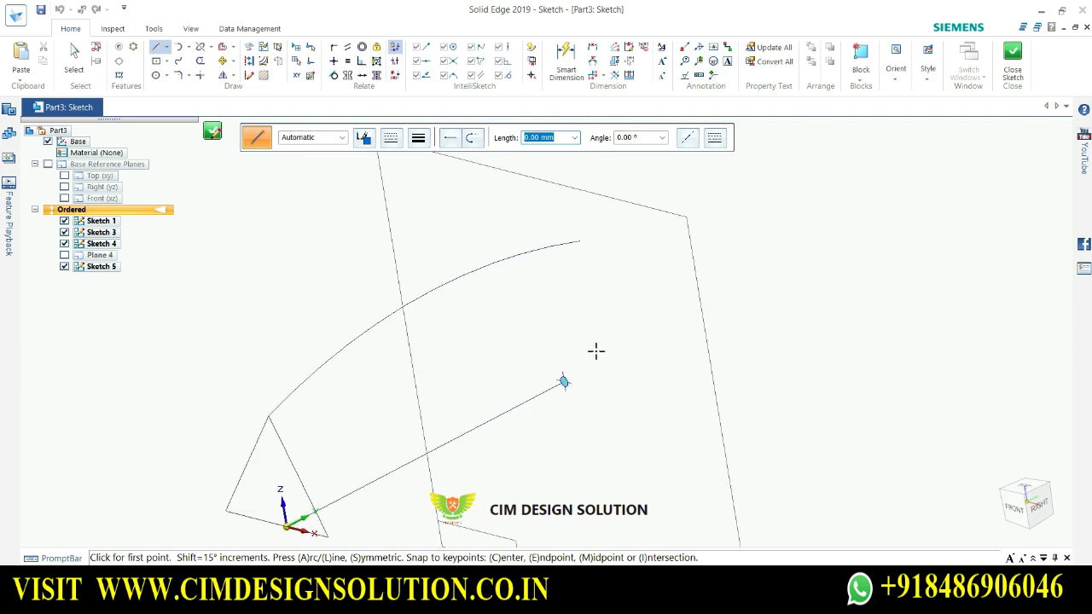
{"action": "left_click", "coordinate": [563, 381]}
{"action": "left_click", "coordinate": [615, 384]}
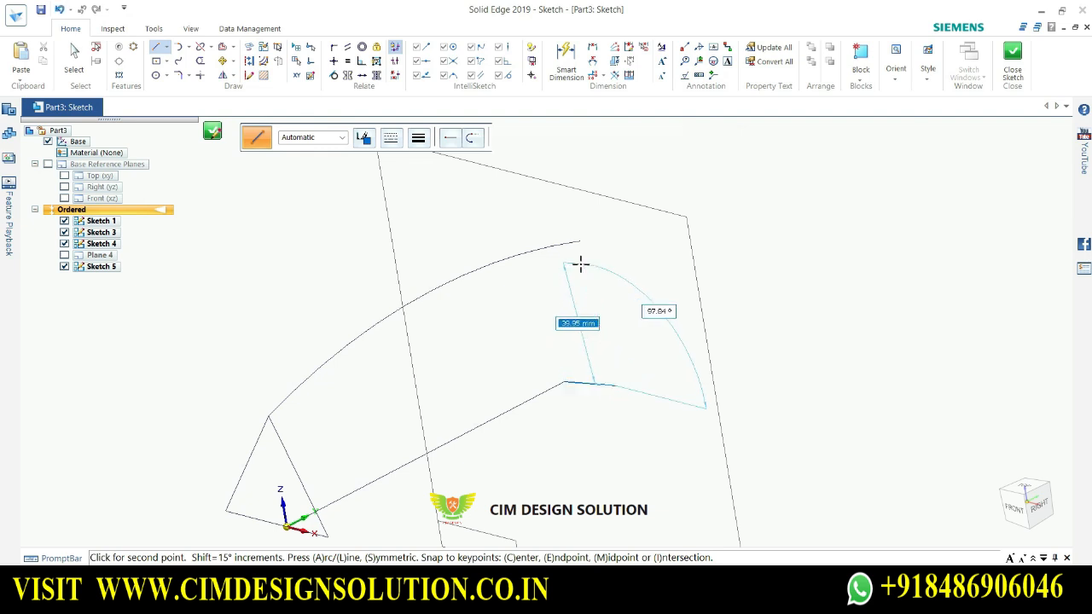
{"action": "key", "text": "Escape"}
Draw a horizontal line from the far end of the 120 mm path line in the negative X direction
{"action": "left_click", "coordinate": [156, 50]}
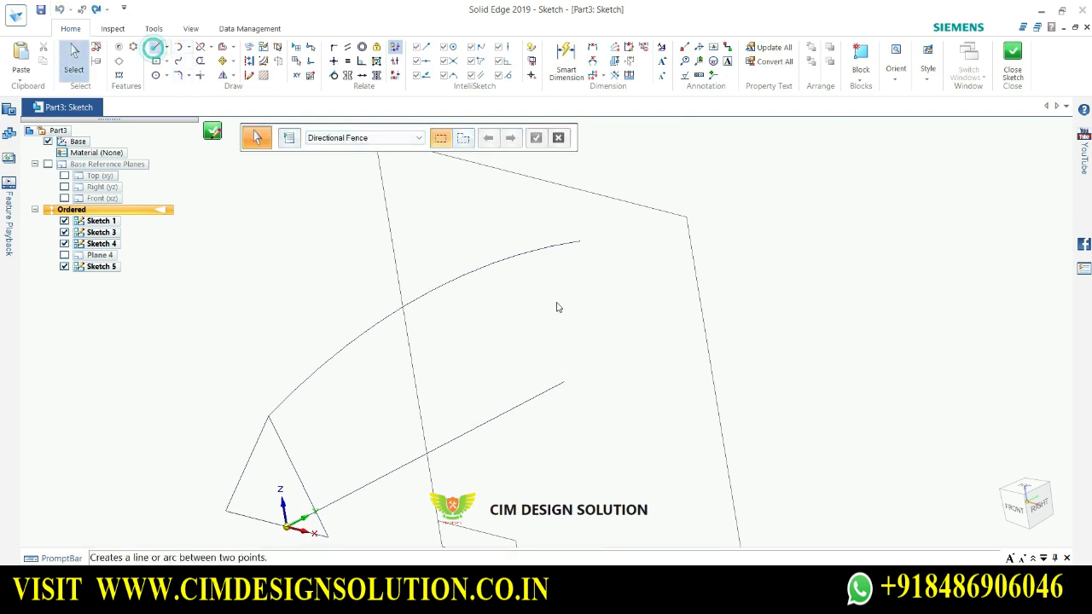
{"action": "left_click", "coordinate": [563, 382]}
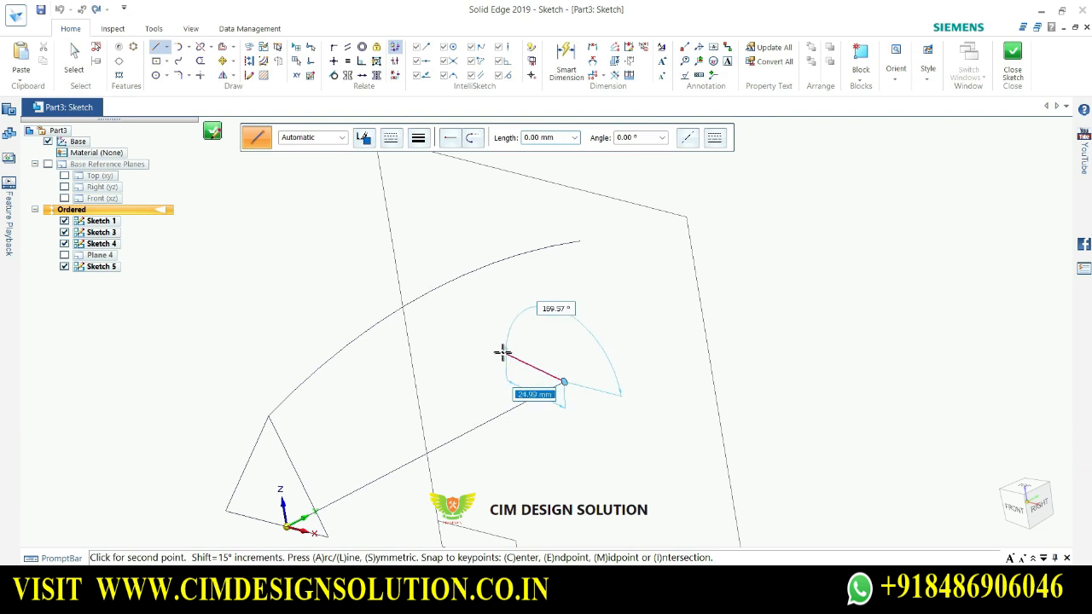
{"action": "left_click", "coordinate": [488, 359]}
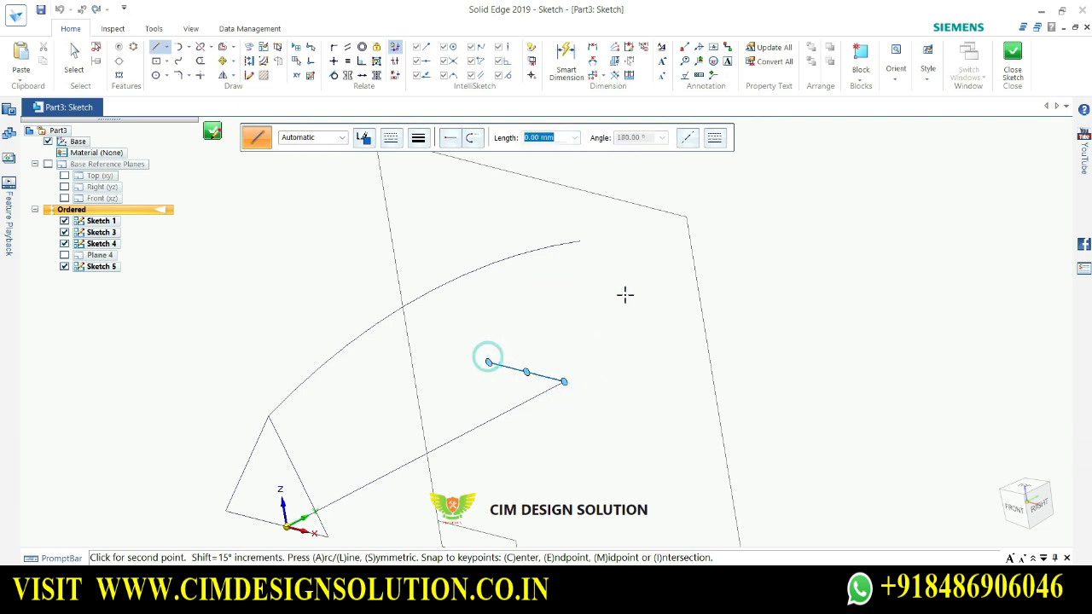
{"action": "key", "text": "Escape"}
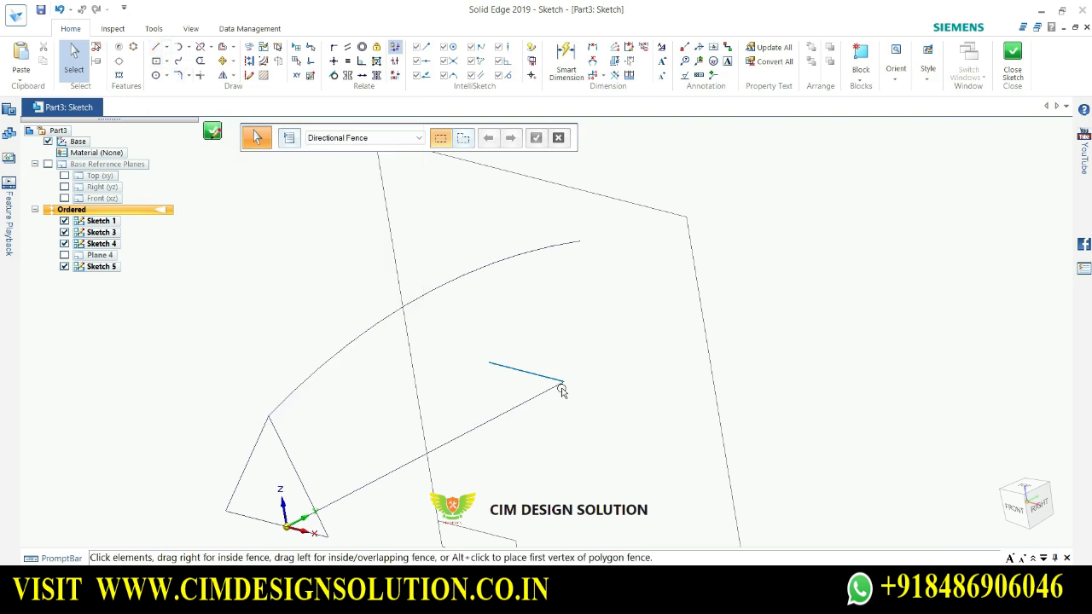
Draw lines extending the base about 31.8 mm past the 120 mm path's end, up to the arc, and back to close the triangle
{"action": "left_click", "coordinate": [156, 46]}
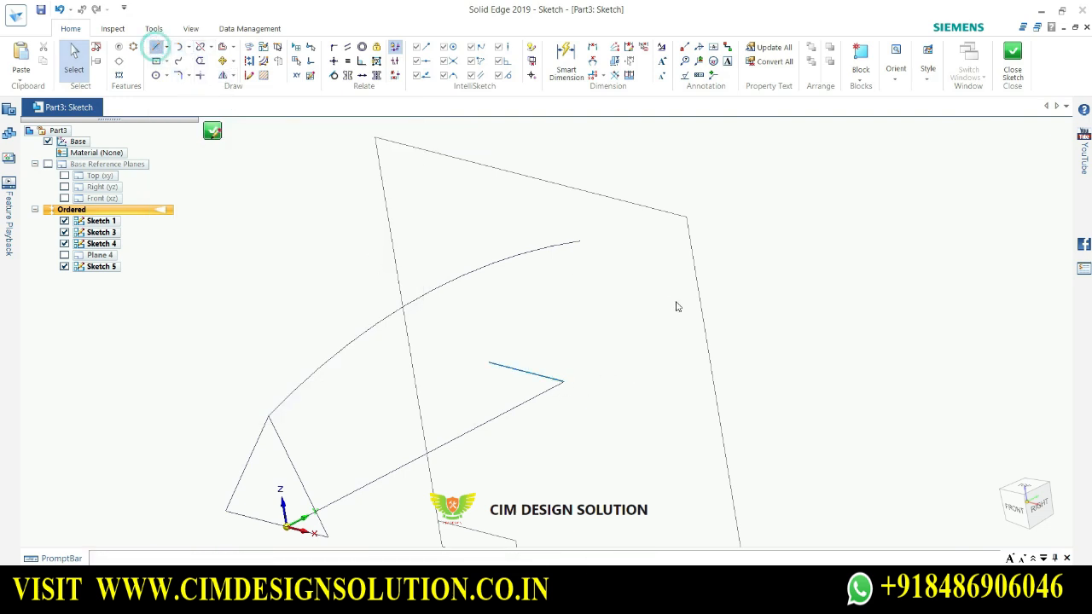
{"action": "left_click", "coordinate": [562, 382]}
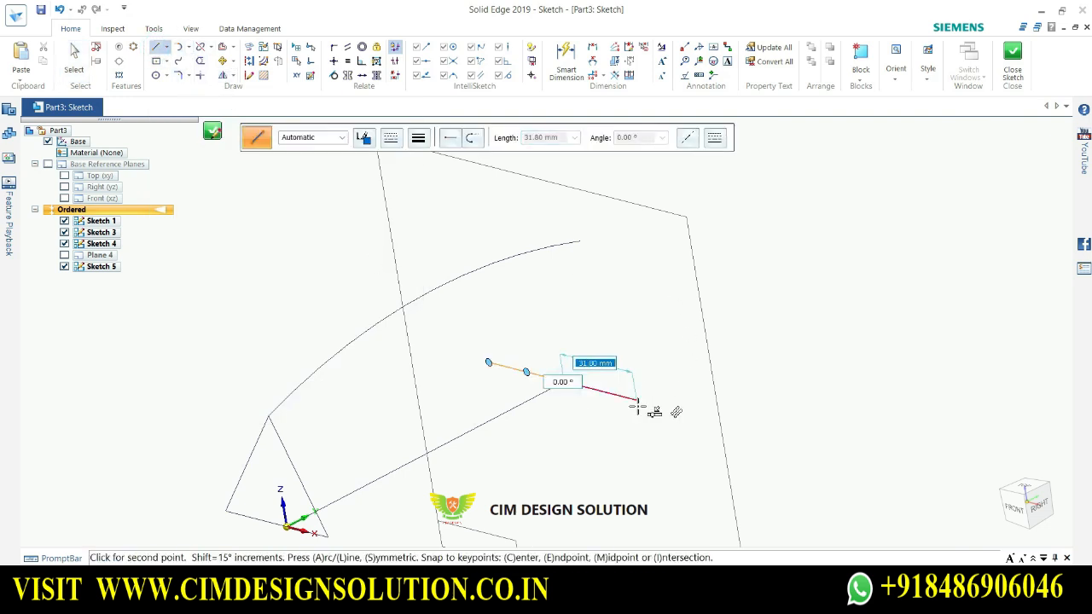
{"action": "left_click", "coordinate": [638, 402]}
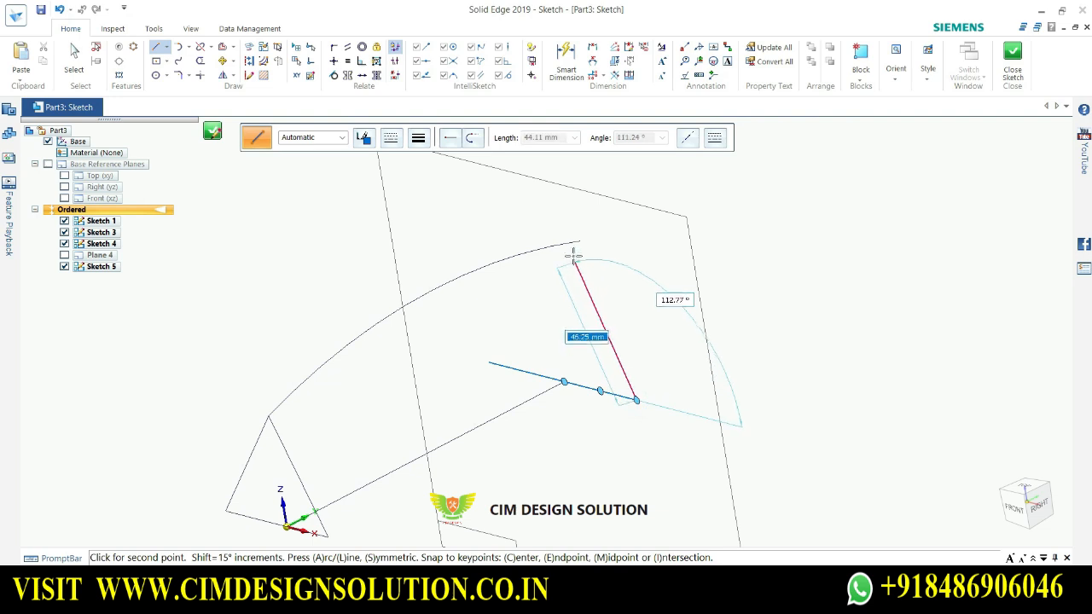
{"action": "left_click", "coordinate": [543, 248]}
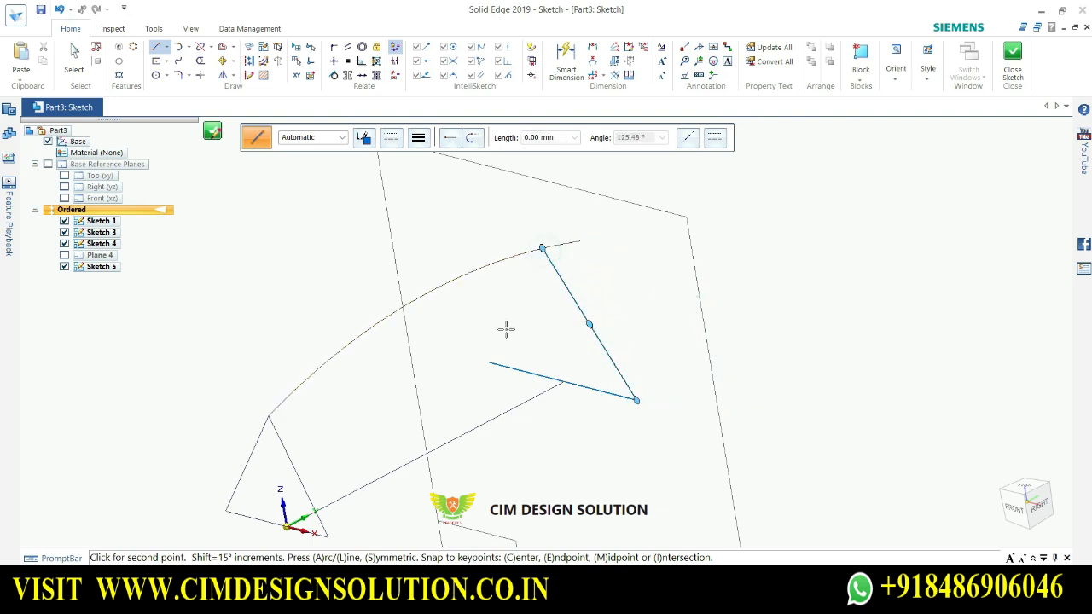
{"action": "left_click", "coordinate": [488, 363]}
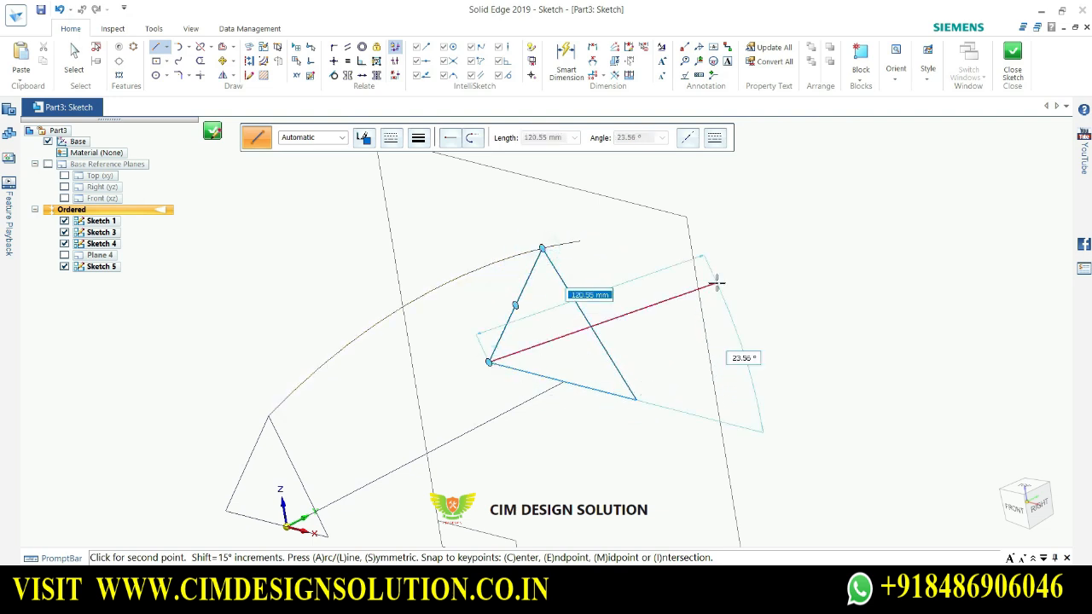
{"action": "key", "text": "Escape"}
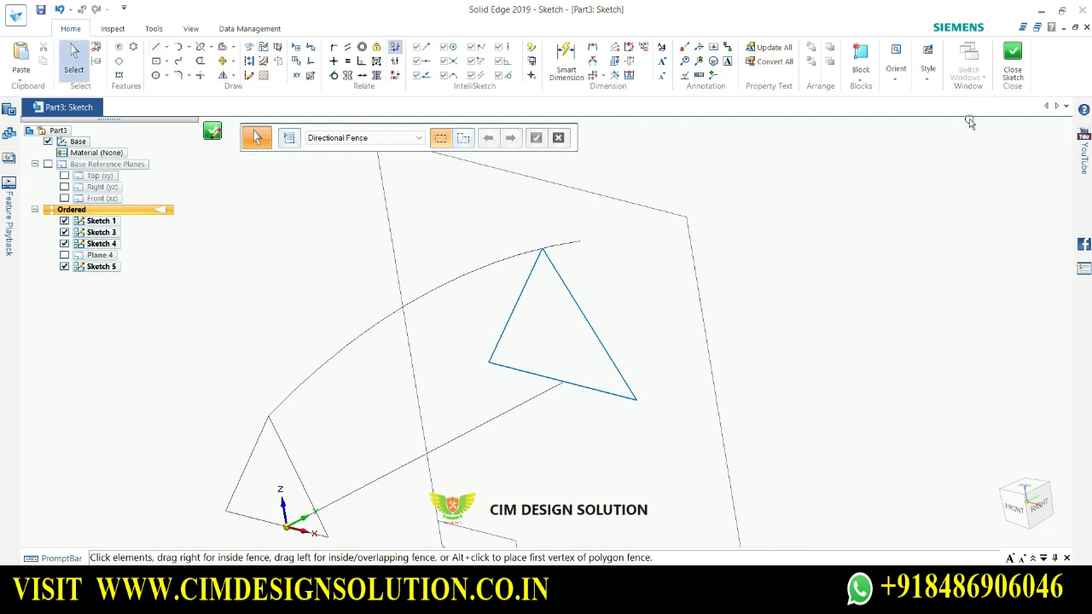
Close and finish the end triangle sketch, and leave the Sketch command
{"action": "left_click", "coordinate": [1013, 76]}
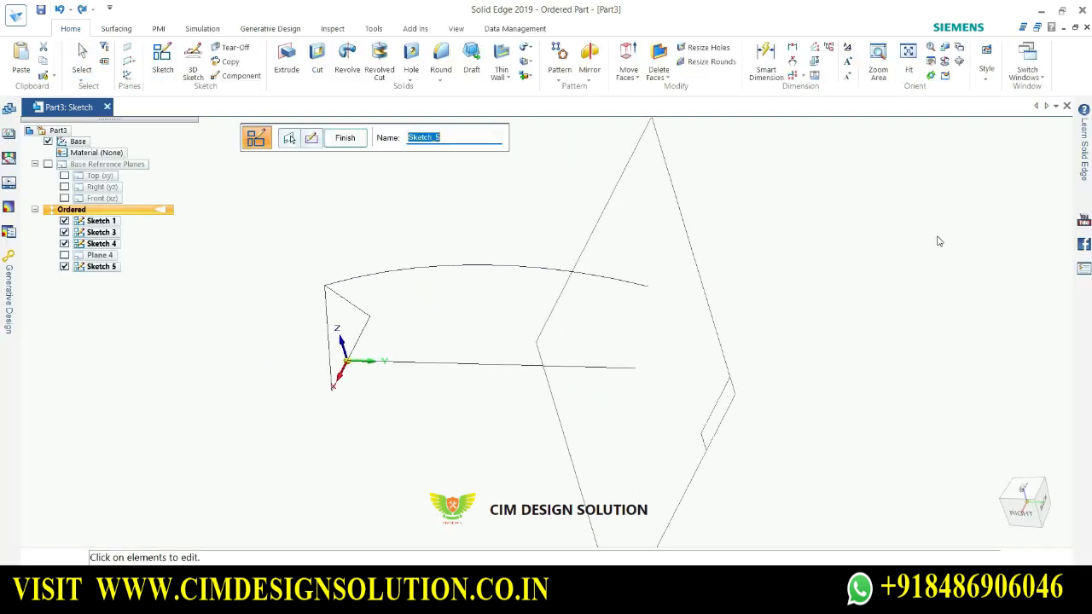
{"action": "left_click", "coordinate": [356, 145]}
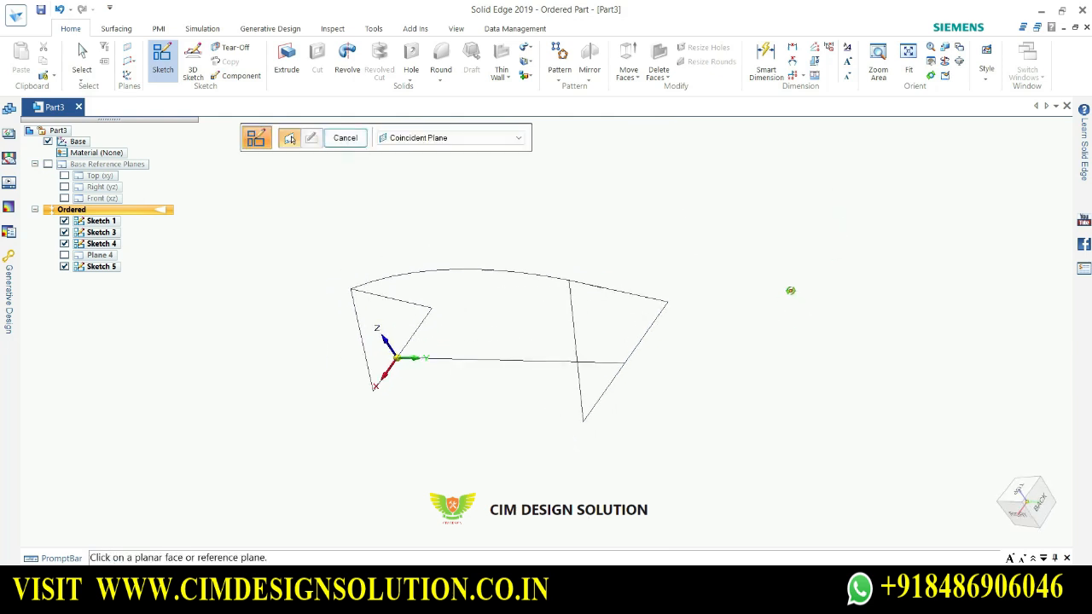
{"action": "left_click", "coordinate": [351, 139]}
{"action": "left_click", "coordinate": [801, 224]}
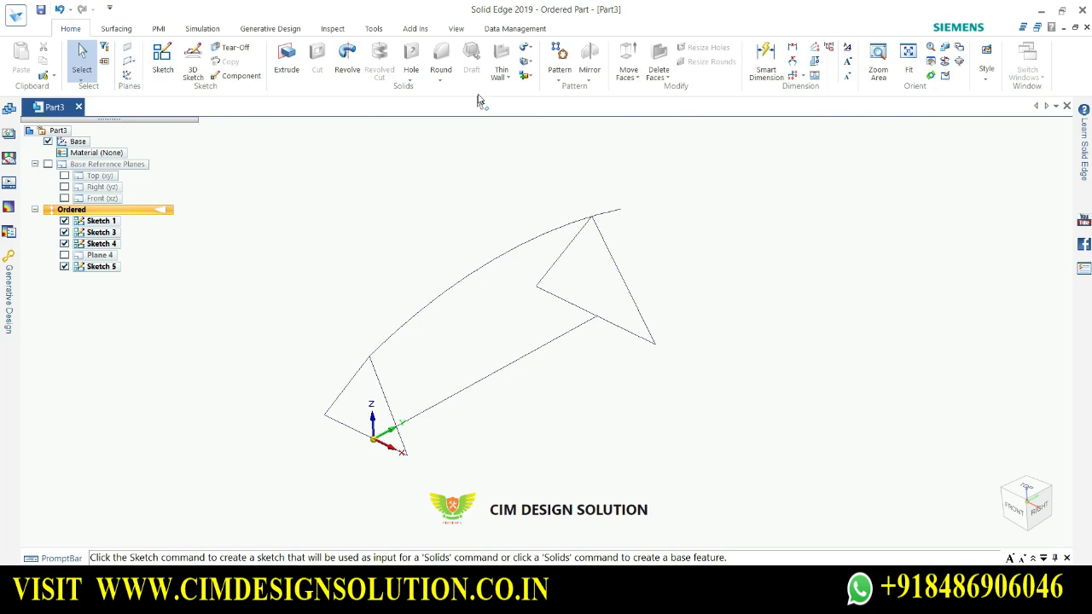
Start a Sweep with multiple paths and cross sections, and accept the arc and the 120 mm line as its two paths
{"action": "left_click", "coordinate": [525, 48]}
{"action": "left_click", "coordinate": [546, 63]}
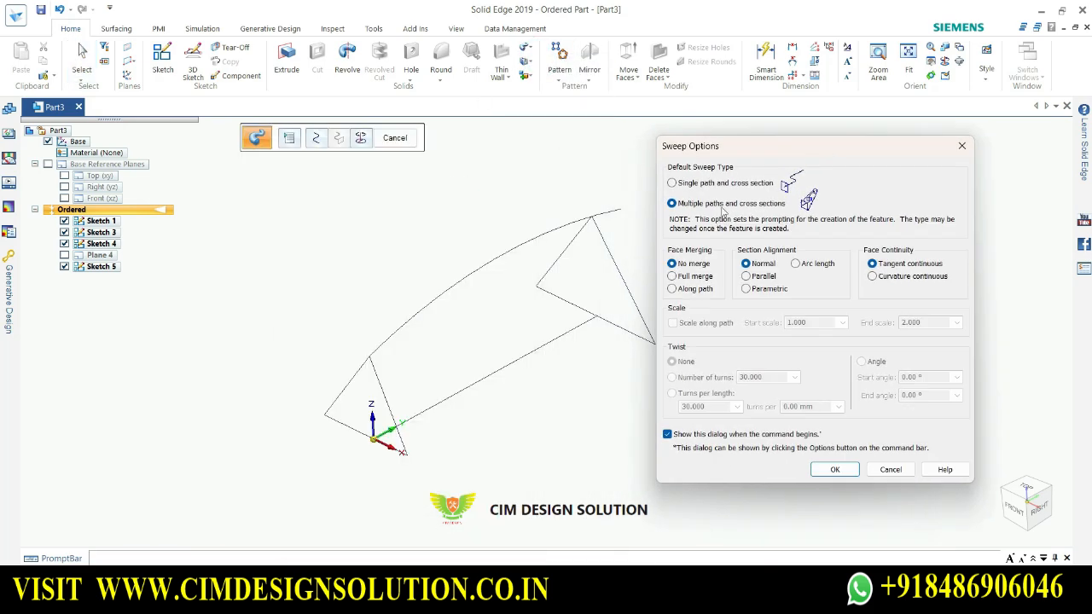
{"action": "left_click", "coordinate": [835, 469]}
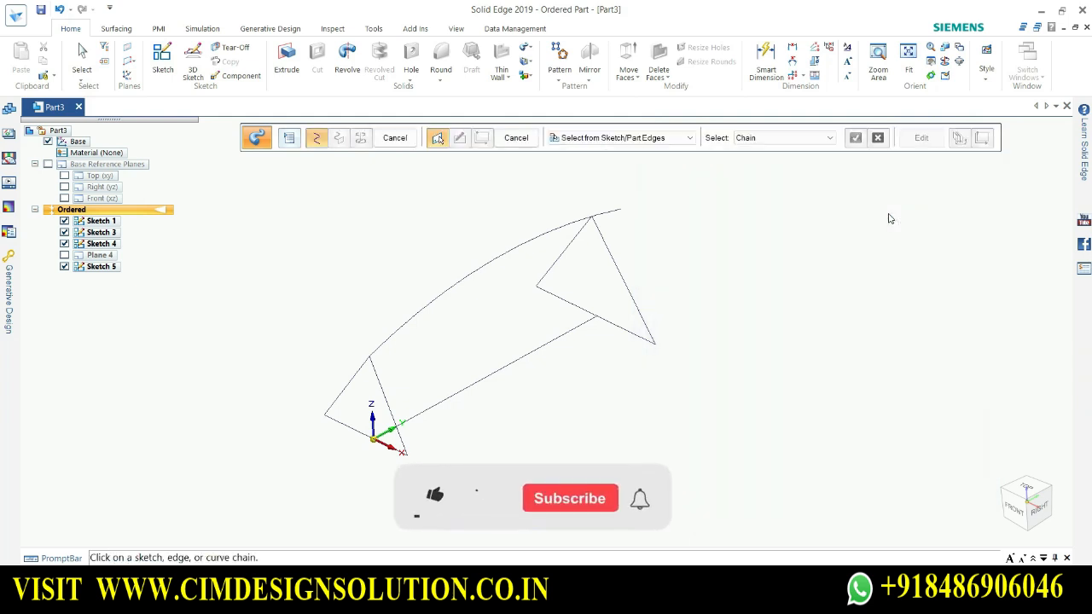
{"action": "left_click", "coordinate": [487, 263]}
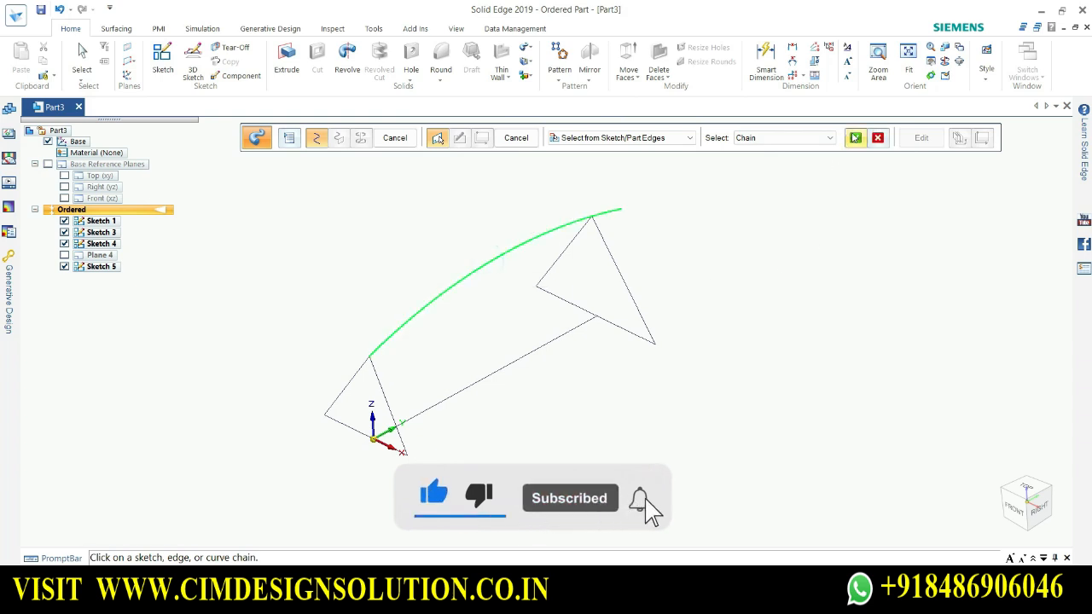
{"action": "left_click", "coordinate": [856, 140]}
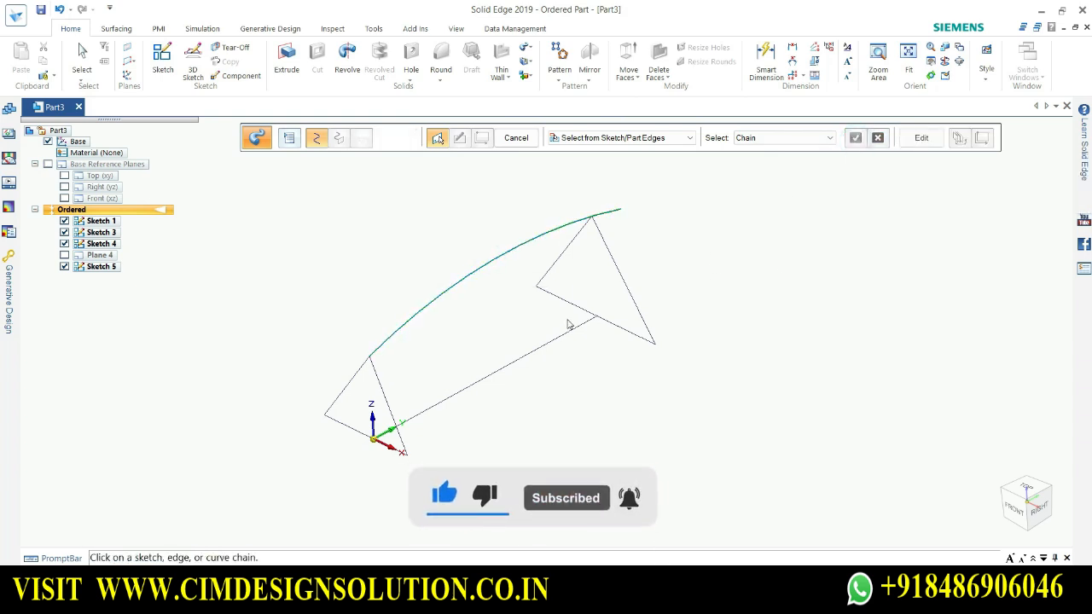
{"action": "left_click", "coordinate": [543, 350]}
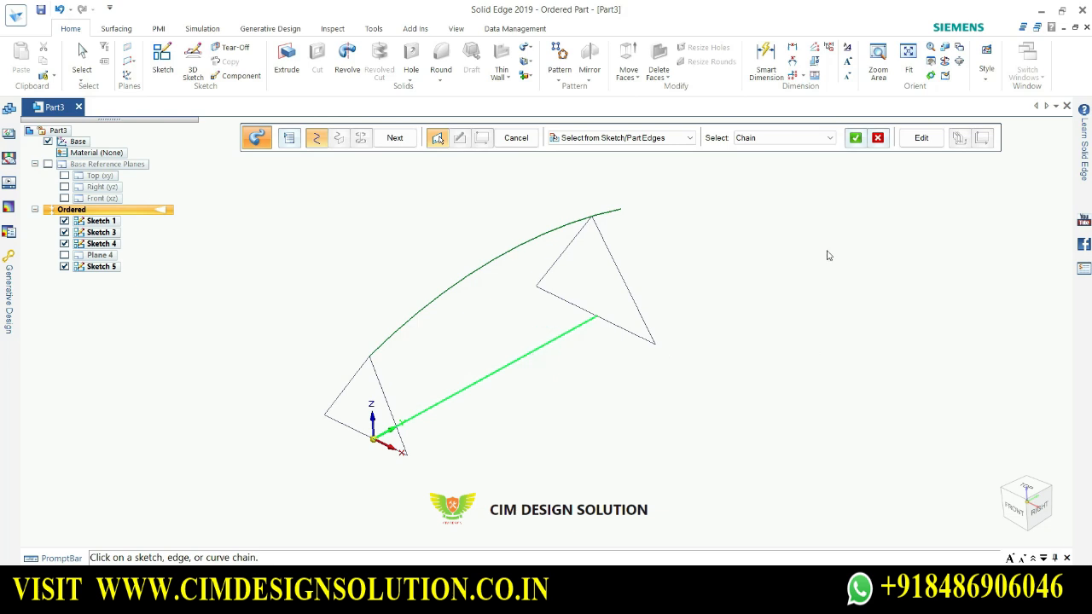
{"action": "left_click", "coordinate": [858, 141]}
{"action": "left_click", "coordinate": [397, 139]}
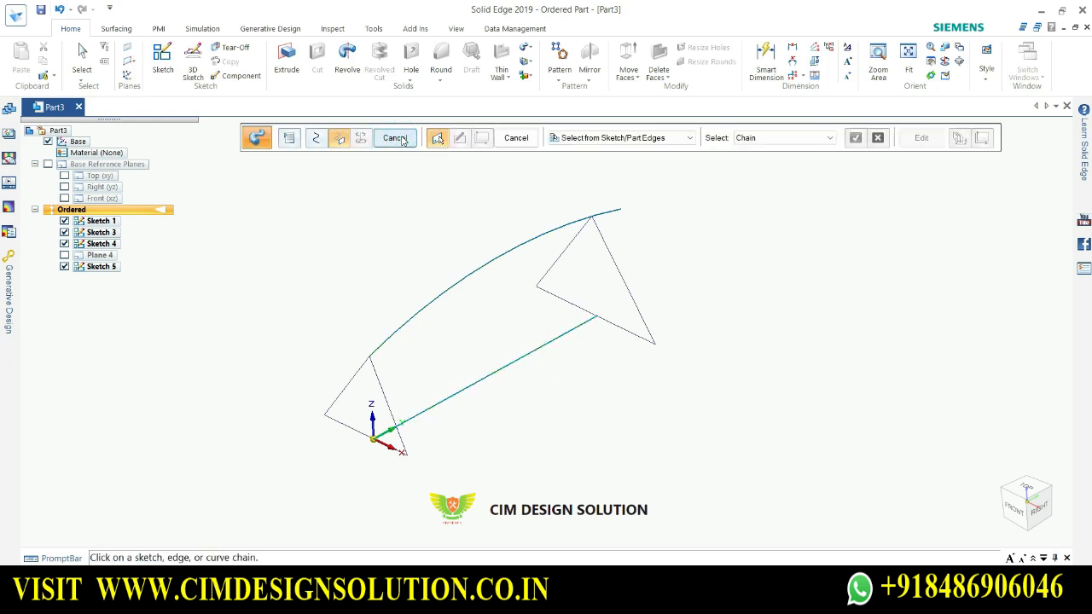
Add the start and end triangles as the sweep's cross sections and preview the swept protrusion
{"action": "left_click", "coordinate": [377, 383]}
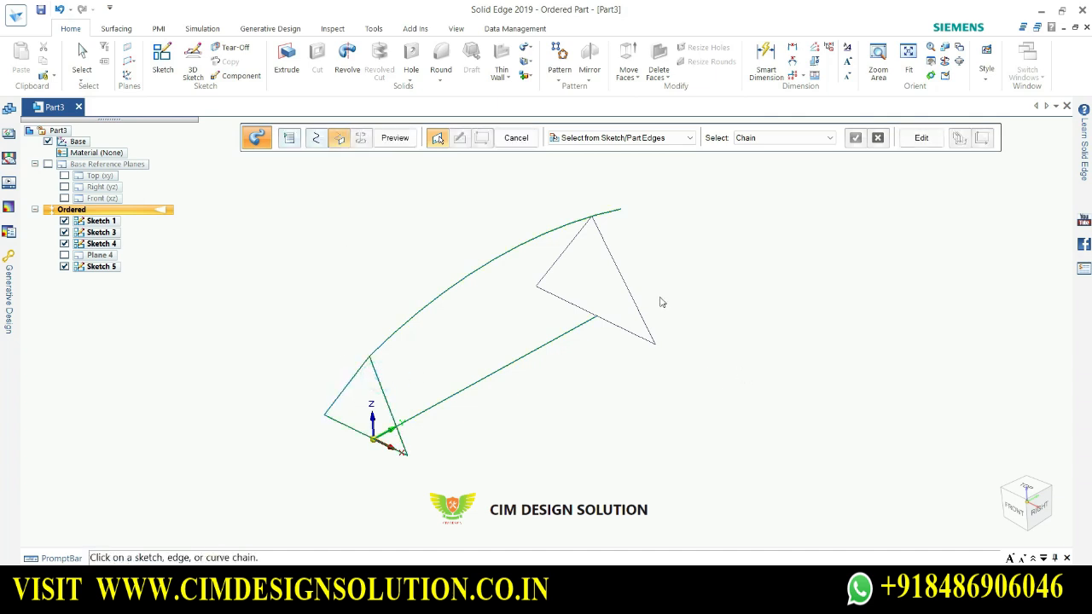
{"action": "left_click", "coordinate": [614, 258]}
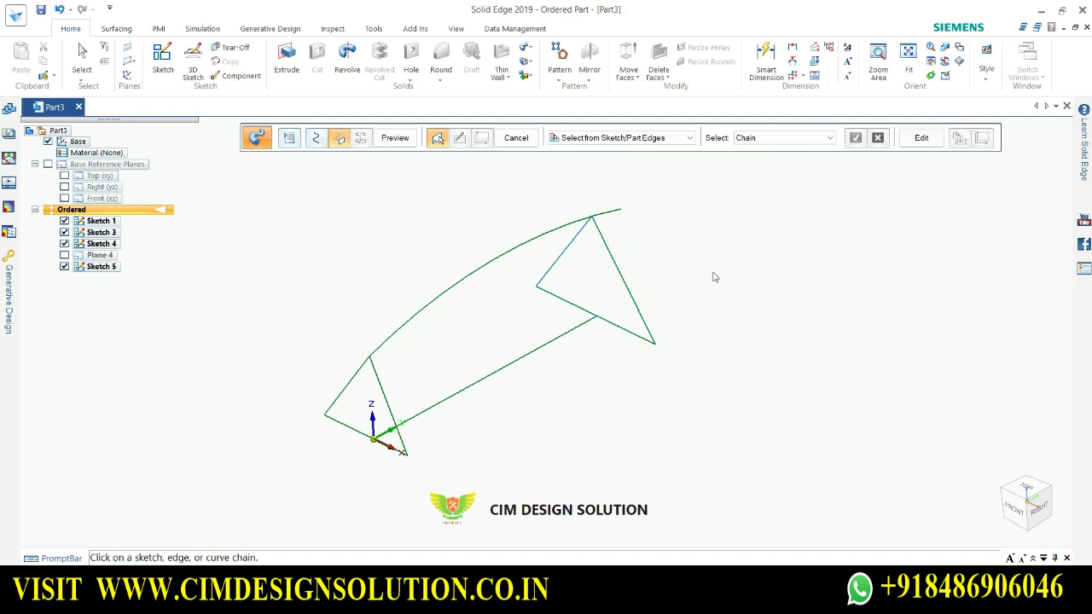
{"action": "left_click", "coordinate": [395, 138]}
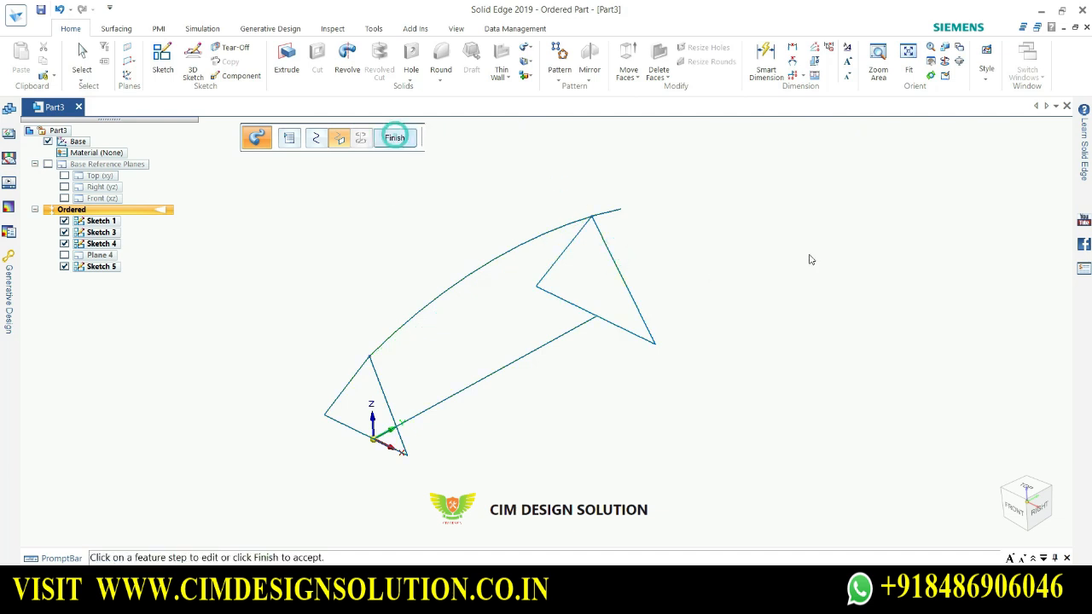
{"action": "middle_click_drag", "start_coordinate": [784, 271], "coordinate": [458, 204]}
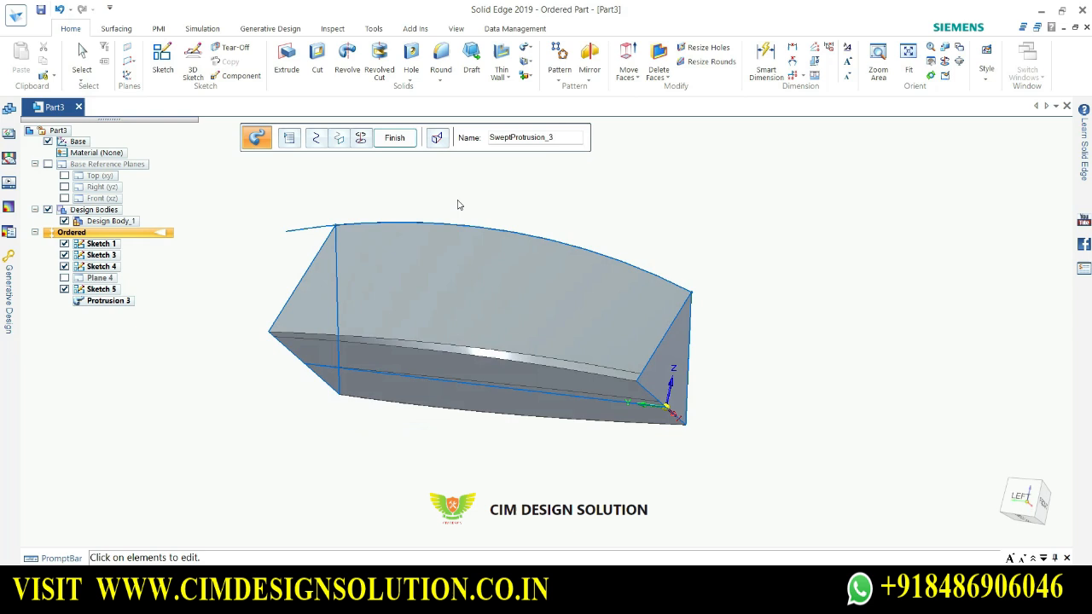
Review vertex mapping Set 1 between the two triangular cross sections of the sweep
{"action": "left_click", "coordinate": [437, 139]}
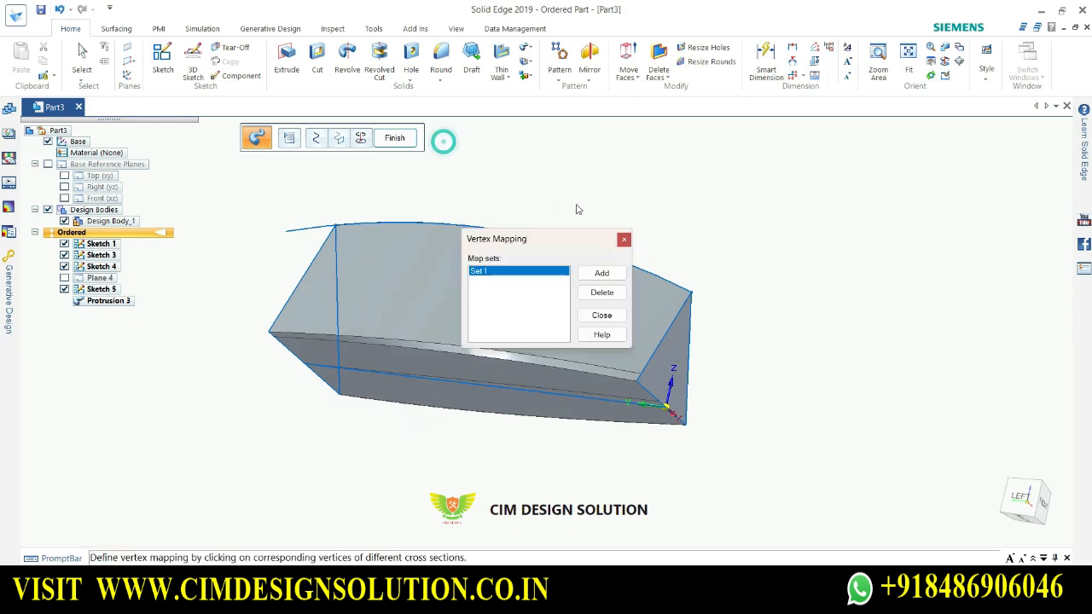
{"action": "middle_click_drag", "start_coordinate": [786, 278], "coordinate": [609, 276]}
{"action": "left_click_drag", "start_coordinate": [538, 243], "coordinate": [779, 186]}
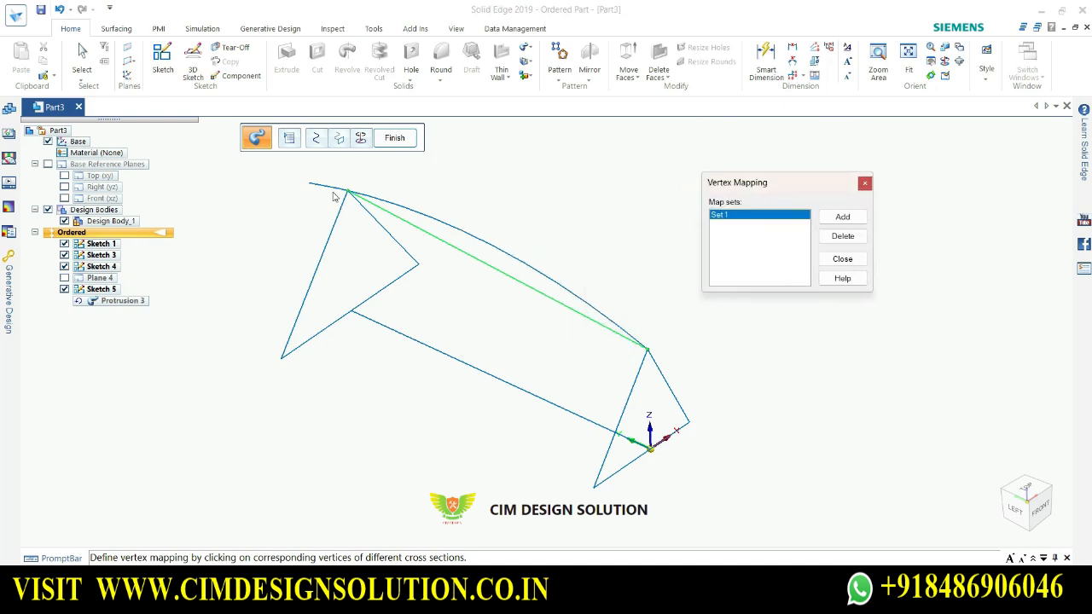
{"action": "left_click", "coordinate": [844, 259]}
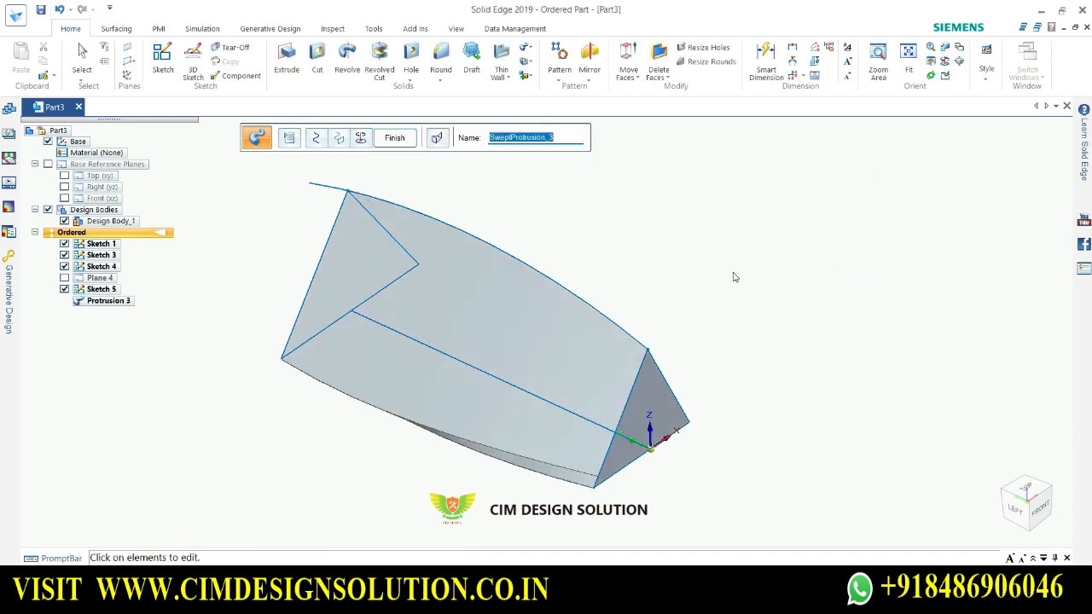
Examine the lower edges and side faces of the swept body between the two triangles
{"action": "middle_click_drag", "start_coordinate": [733, 277], "coordinate": [762, 204]}
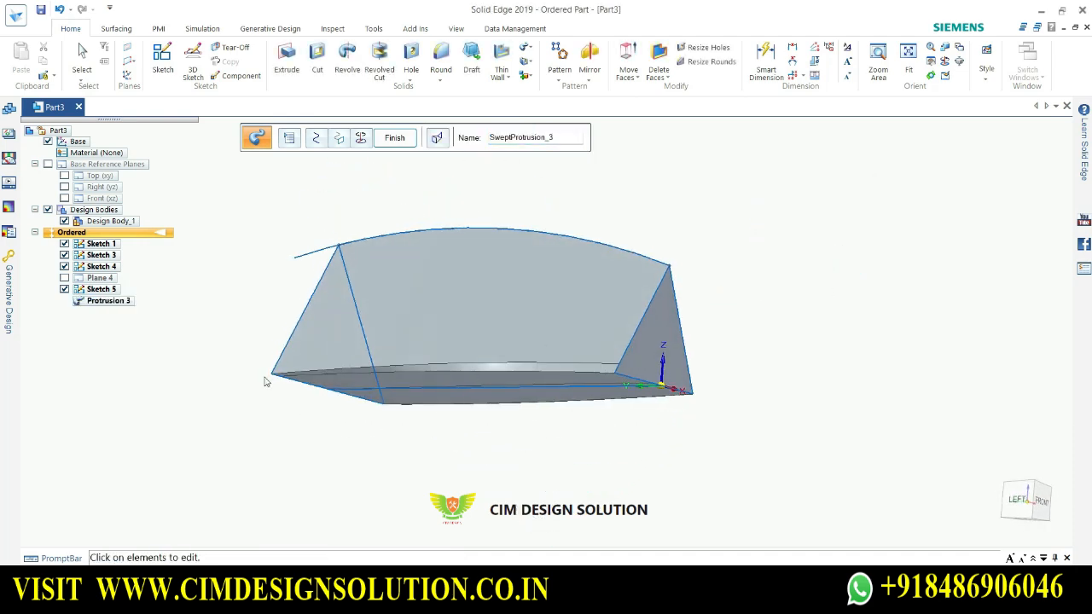
{"action": "mouse_move", "coordinate": [576, 401]}
{"action": "middle_mouse_down"}
{"action": "mouse_move", "coordinate": [587, 336]}
{"action": "mouse_move", "coordinate": [585, 392]}
{"action": "middle_mouse_up"}
{"action": "scroll", "coordinate": [260, 372], "scroll_direction": "up", "scroll_amount": 3}
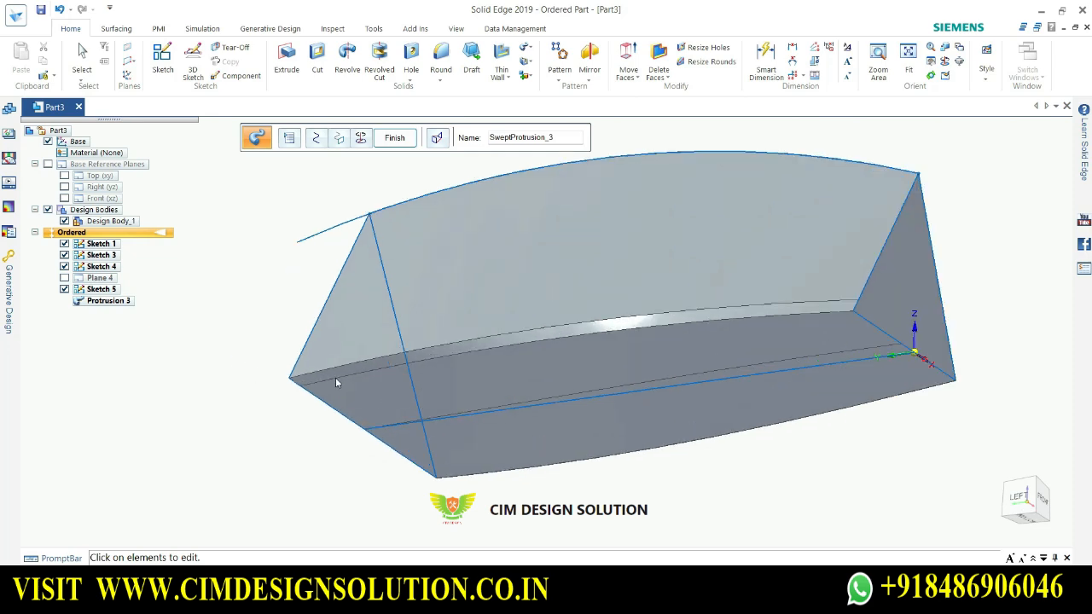
{"action": "scroll", "coordinate": [335, 377], "scroll_direction": "up", "scroll_amount": 7}
{"action": "scroll", "coordinate": [227, 360], "scroll_direction": "down", "scroll_amount": 8}
{"action": "middle_click_drag", "start_coordinate": [387, 404], "coordinate": [388, 381]}
{"action": "scroll", "coordinate": [457, 309], "scroll_direction": "up", "scroll_amount": 8}
{"action": "scroll", "coordinate": [456, 308], "scroll_direction": "down", "scroll_amount": 7}
{"action": "mouse_move", "coordinate": [538, 375]}
{"action": "middle_mouse_down"}
{"action": "mouse_move", "coordinate": [400, 319]}
{"action": "mouse_move", "coordinate": [477, 303]}
{"action": "mouse_move", "coordinate": [446, 298]}
{"action": "mouse_move", "coordinate": [614, 441]}
{"action": "mouse_move", "coordinate": [545, 380]}
{"action": "middle_mouse_up"}
Add vertex mapping Set 2, pairing the negative X base corners of the end and start triangles
{"action": "left_click", "coordinate": [437, 140]}
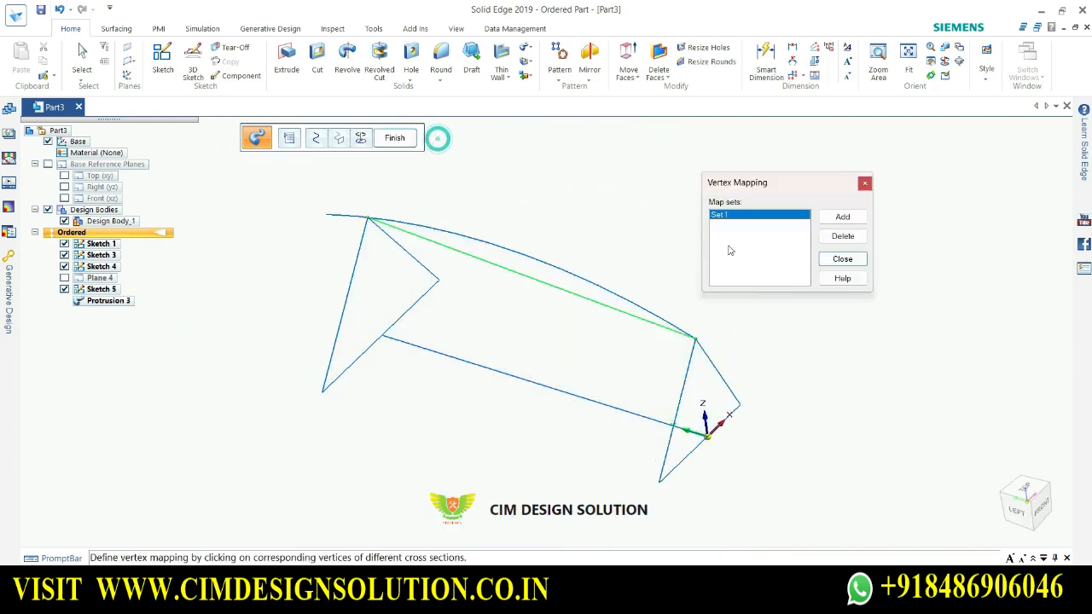
{"action": "scroll", "coordinate": [428, 405], "scroll_direction": "up", "scroll_amount": 2}
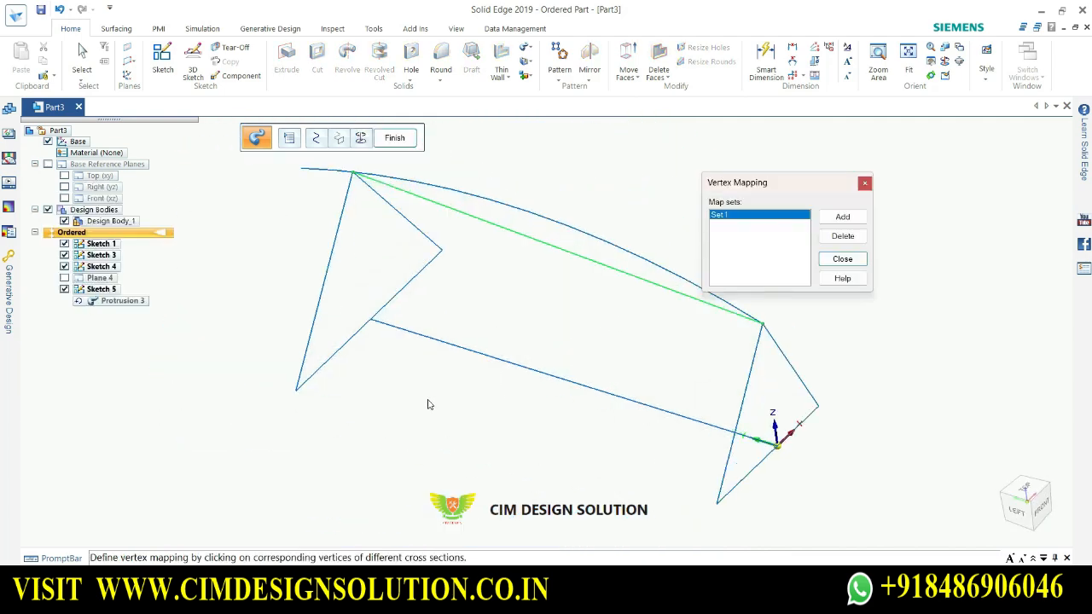
{"action": "left_click", "coordinate": [843, 218]}
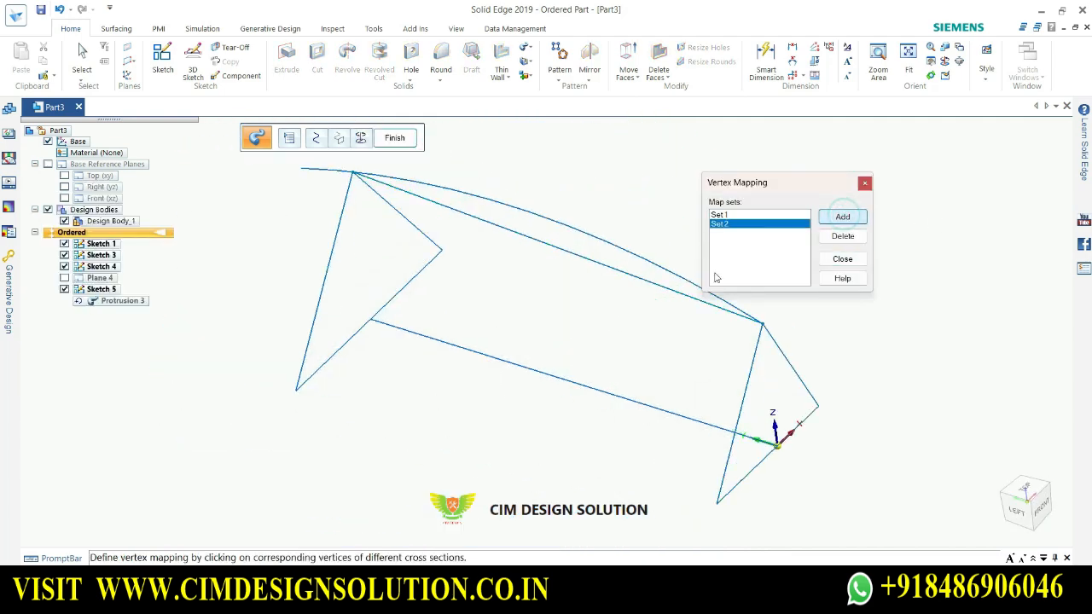
{"action": "left_click", "coordinate": [296, 392]}
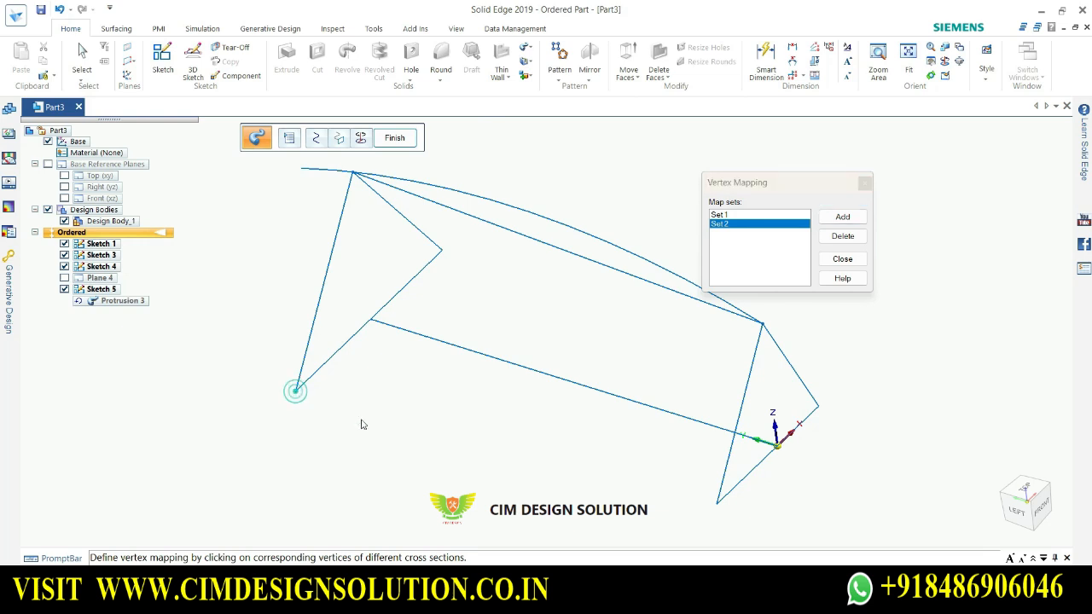
{"action": "left_click", "coordinate": [718, 504]}
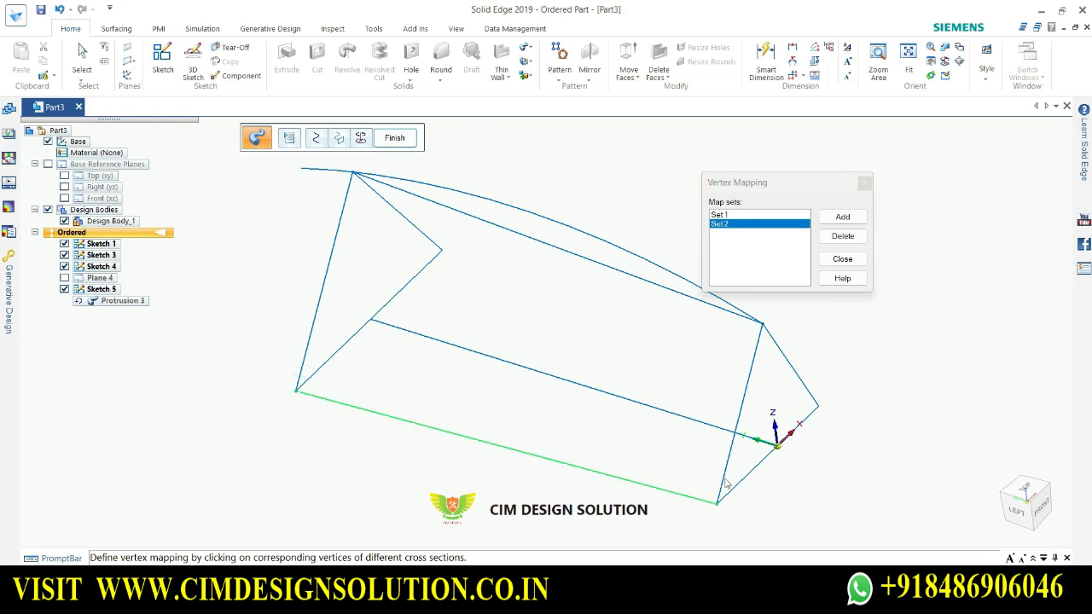
{"action": "left_click", "coordinate": [843, 259]}
Examine the swept body's remapped lower edge and the opposite base edge from several sides
{"action": "mouse_move", "coordinate": [717, 282]}
{"action": "middle_mouse_down"}
{"action": "mouse_move", "coordinate": [809, 336]}
{"action": "mouse_move", "coordinate": [802, 302]}
{"action": "middle_mouse_up"}
{"action": "scroll", "coordinate": [707, 418], "scroll_direction": "up", "scroll_amount": 6}
{"action": "middle_click_drag", "start_coordinate": [776, 412], "coordinate": [795, 368]}
{"action": "scroll", "coordinate": [795, 397], "scroll_direction": "down", "scroll_amount": 3}
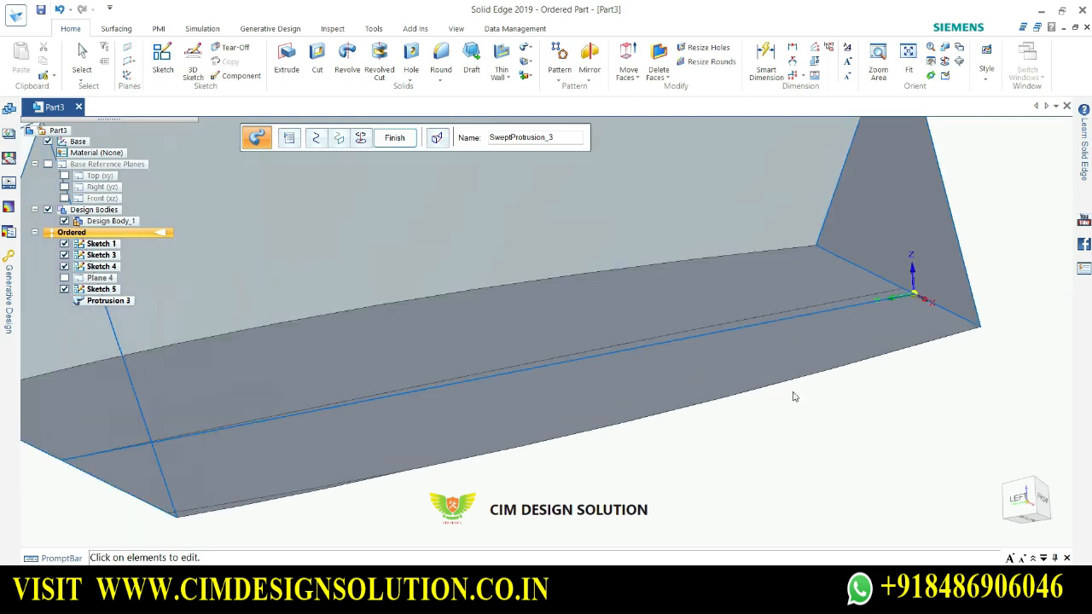
{"action": "scroll", "coordinate": [739, 224], "scroll_direction": "up", "scroll_amount": 3}
{"action": "mouse_move", "coordinate": [843, 281]}
{"action": "middle_mouse_down"}
{"action": "mouse_move", "coordinate": [815, 210]}
{"action": "mouse_move", "coordinate": [777, 251]}
{"action": "mouse_move", "coordinate": [821, 358]}
{"action": "mouse_move", "coordinate": [619, 366]}
{"action": "middle_mouse_up"}
{"action": "scroll", "coordinate": [778, 253], "scroll_direction": "down", "scroll_amount": 3}
{"action": "scroll", "coordinate": [620, 366], "scroll_direction": "down", "scroll_amount": 1}
{"action": "scroll", "coordinate": [985, 218], "scroll_direction": "up", "scroll_amount": 1}
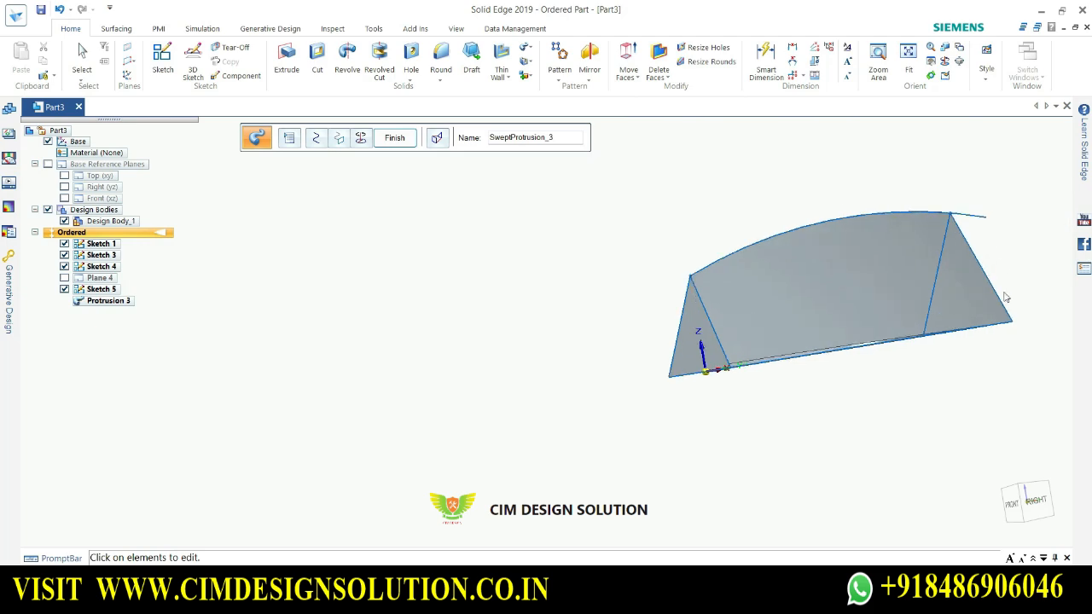
{"action": "scroll", "coordinate": [1005, 297], "scroll_direction": "up", "scroll_amount": 4}
{"action": "scroll", "coordinate": [691, 371], "scroll_direction": "down", "scroll_amount": 2}
{"action": "middle_click_drag", "start_coordinate": [775, 394], "coordinate": [914, 418]}
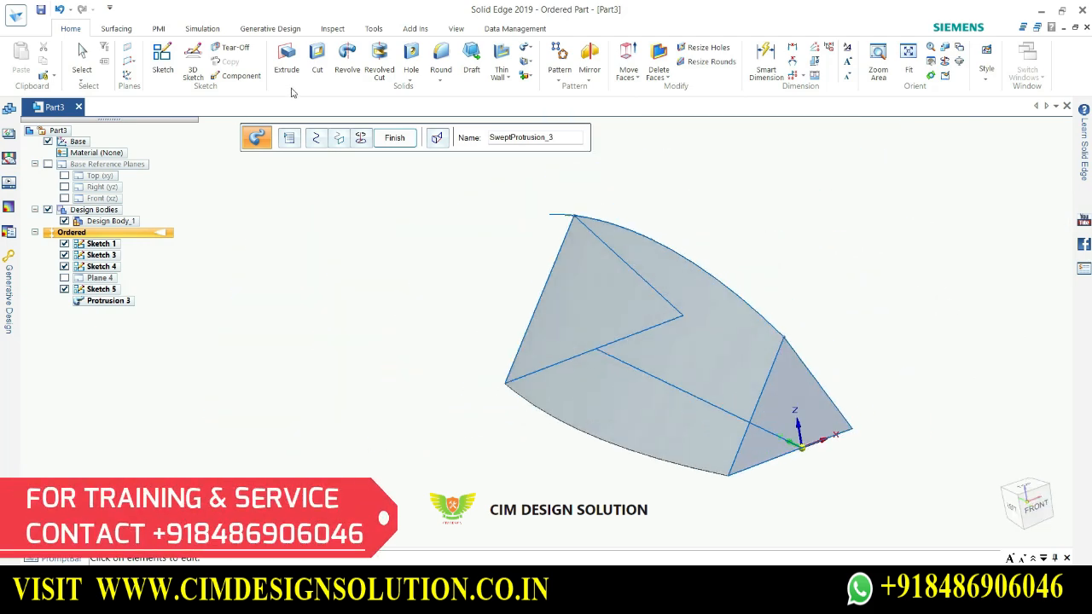
{"action": "scroll", "coordinate": [713, 489], "scroll_direction": "up", "scroll_amount": 3}
{"action": "middle_click_drag", "start_coordinate": [800, 441], "coordinate": [747, 477]}
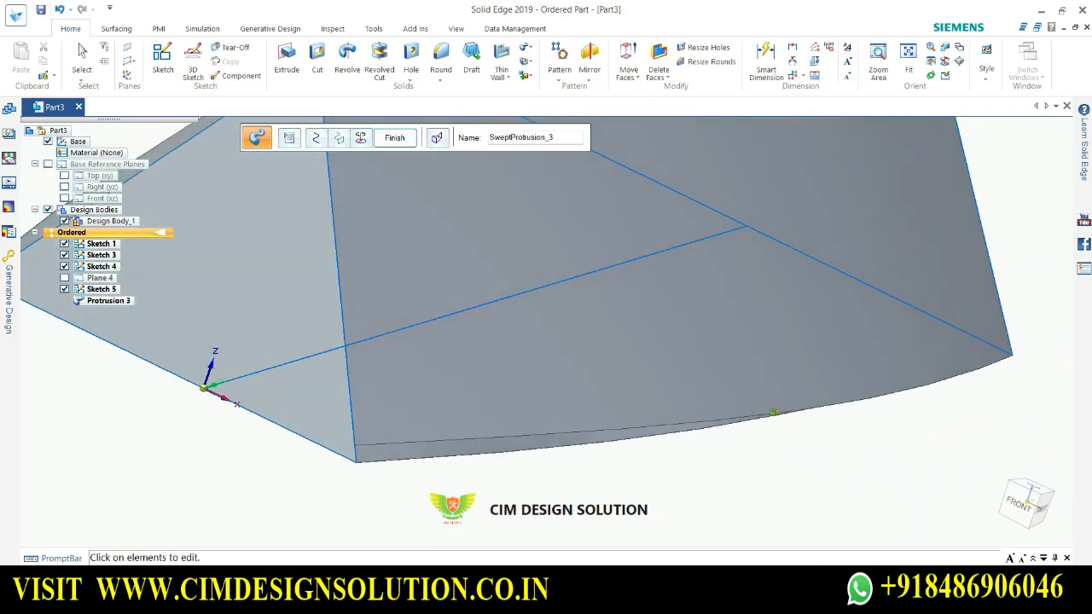
{"action": "middle_click_drag", "start_coordinate": [772, 413], "coordinate": [748, 434]}
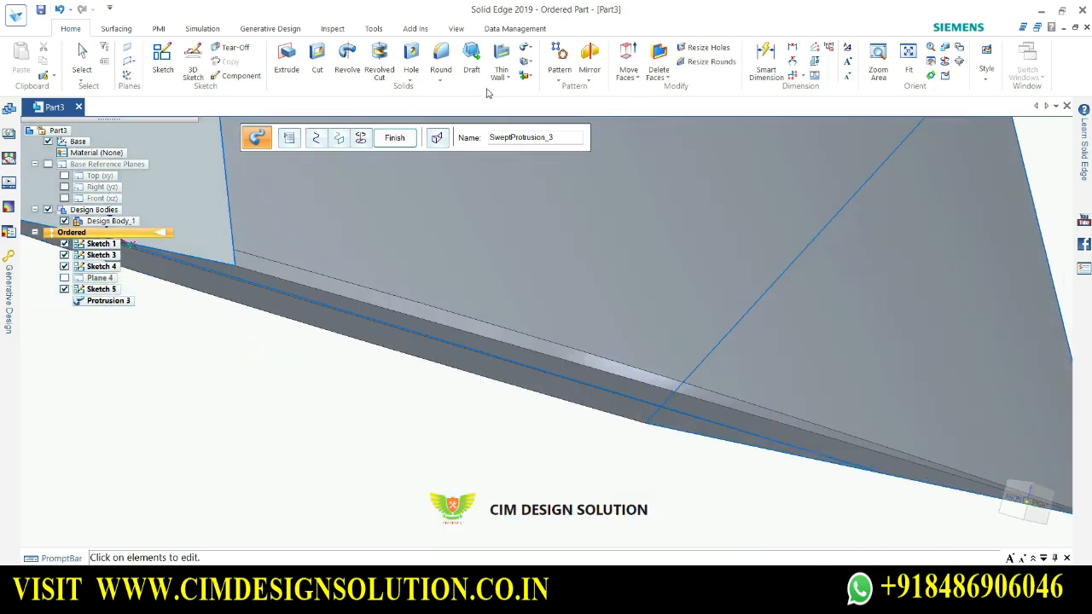
Add a third vertex mapping set pairing the positive X base corners of the end and start triangles, and finish the swept protrusion
{"action": "left_click", "coordinate": [437, 138]}
{"action": "scroll", "coordinate": [522, 297], "scroll_direction": "down", "scroll_amount": 7}
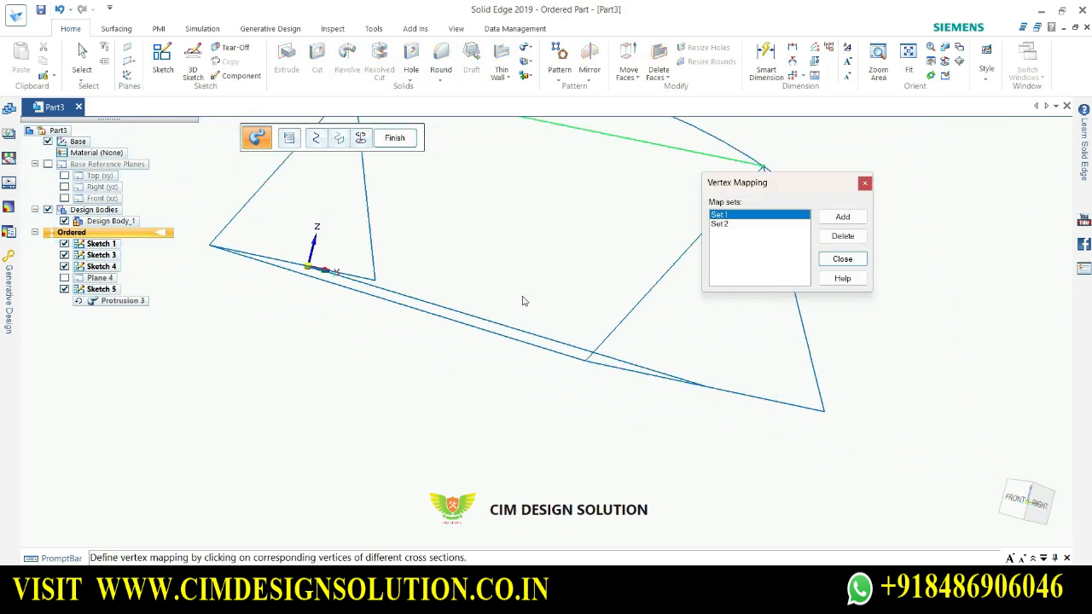
{"action": "middle_click_drag", "start_coordinate": [495, 353], "coordinate": [531, 367]}
{"action": "scroll", "coordinate": [533, 362], "scroll_direction": "up", "scroll_amount": 2}
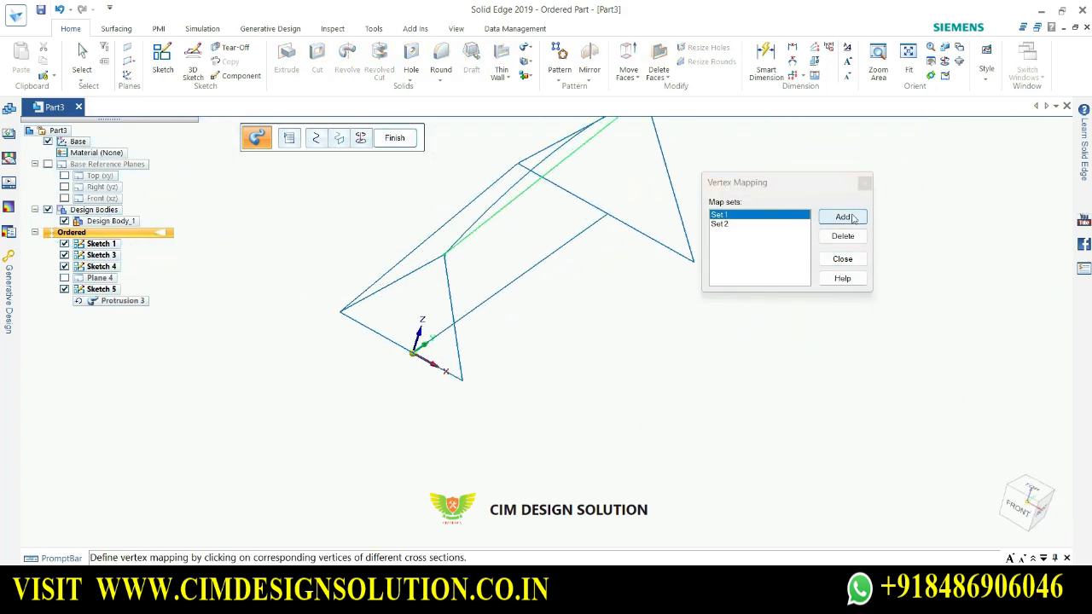
{"action": "left_click", "coordinate": [850, 218]}
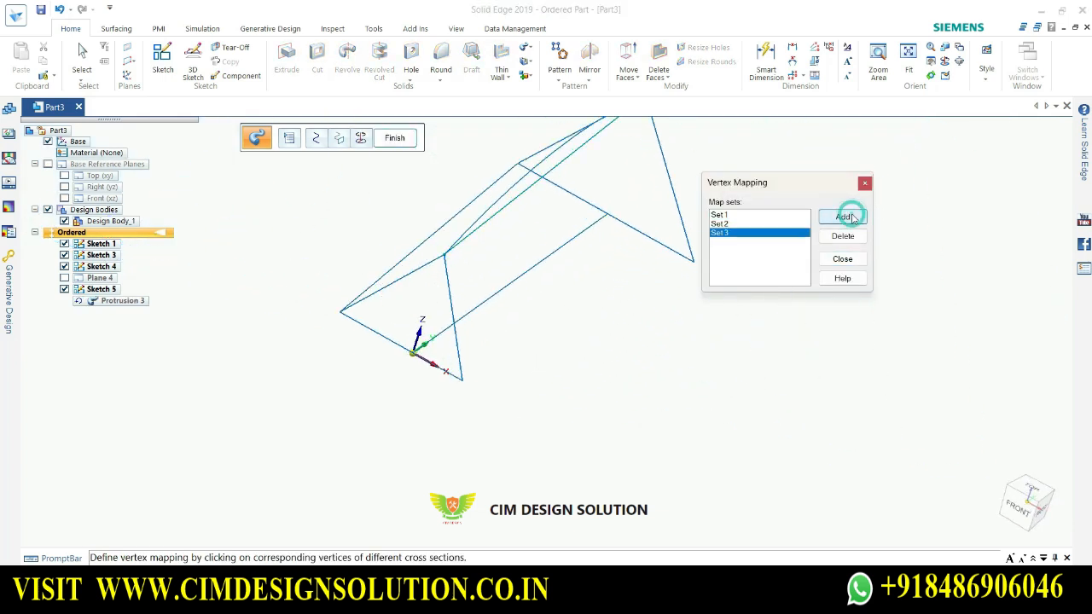
{"action": "left_click", "coordinate": [692, 263]}
{"action": "left_click", "coordinate": [463, 381]}
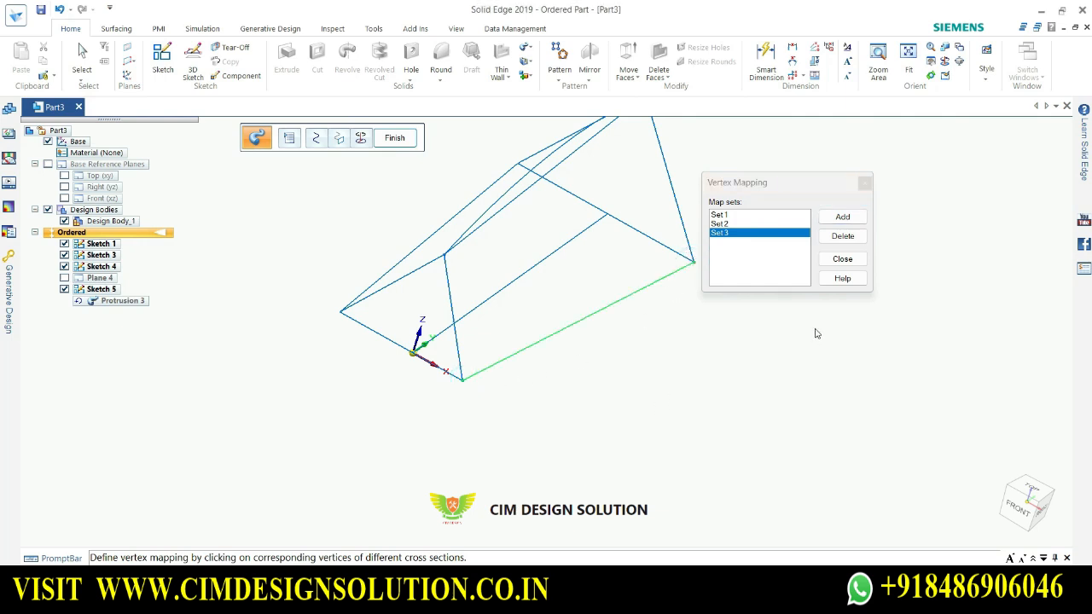
{"action": "left_click", "coordinate": [841, 258]}
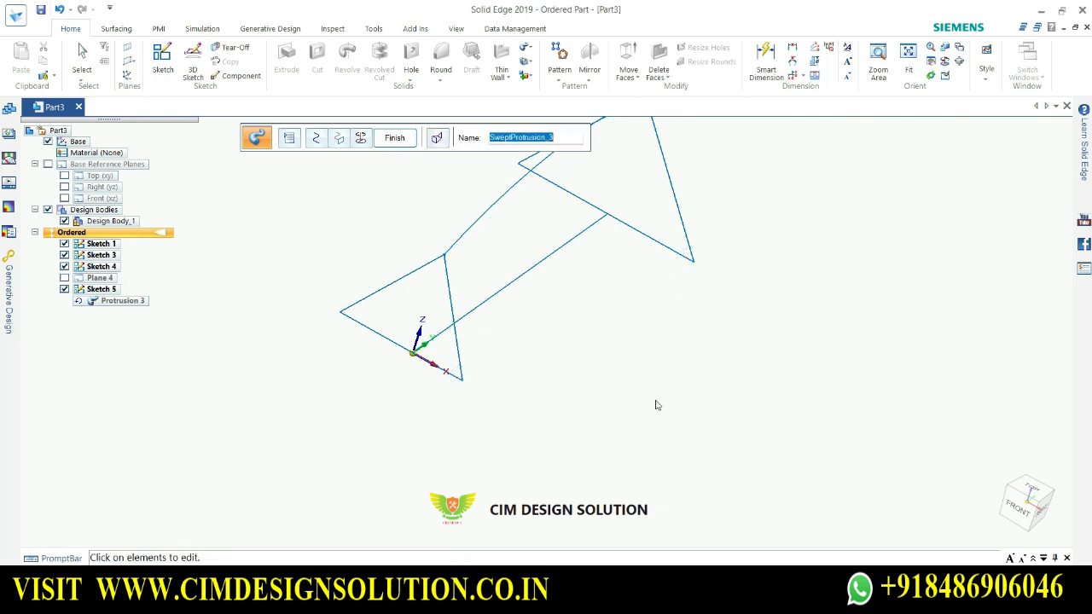
{"action": "middle_click_drag", "start_coordinate": [680, 399], "coordinate": [408, 153]}
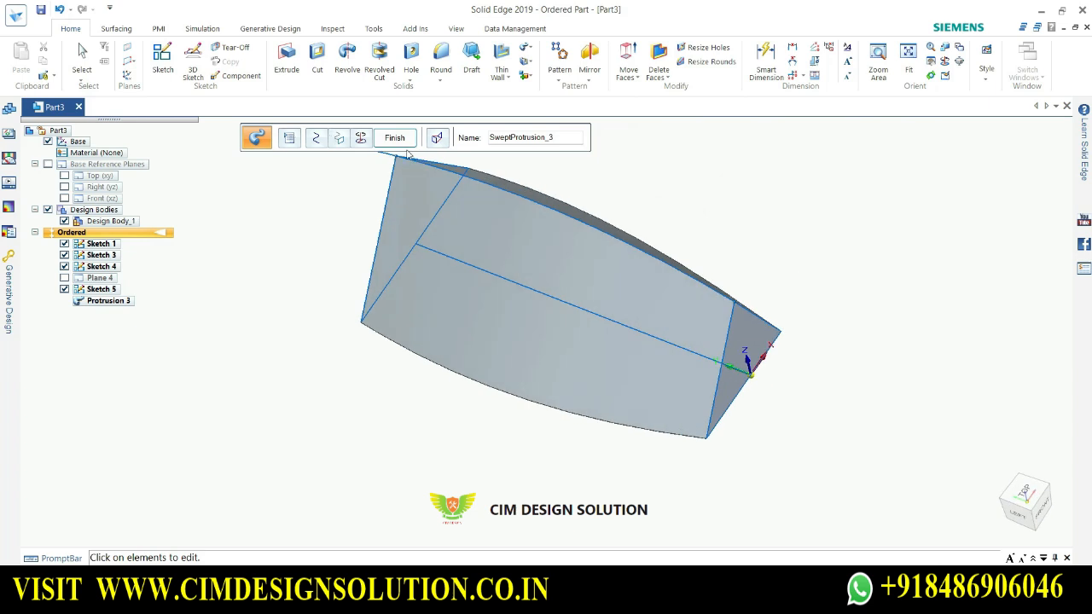
{"action": "left_click", "coordinate": [396, 139]}
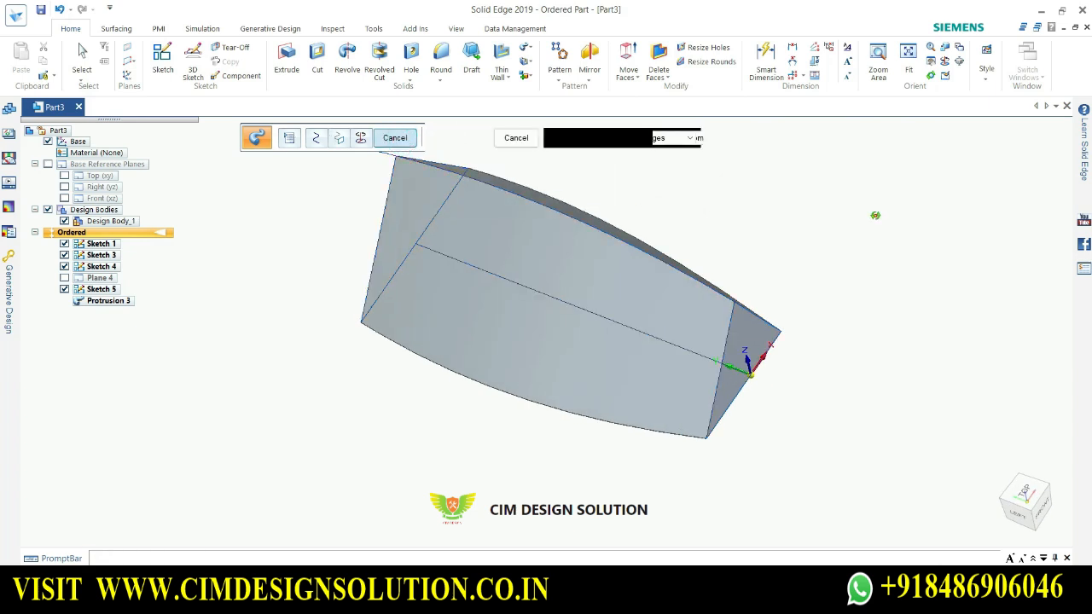
Leave the active protrusion command and close Part3 without saving it
{"action": "left_click", "coordinate": [397, 139]}
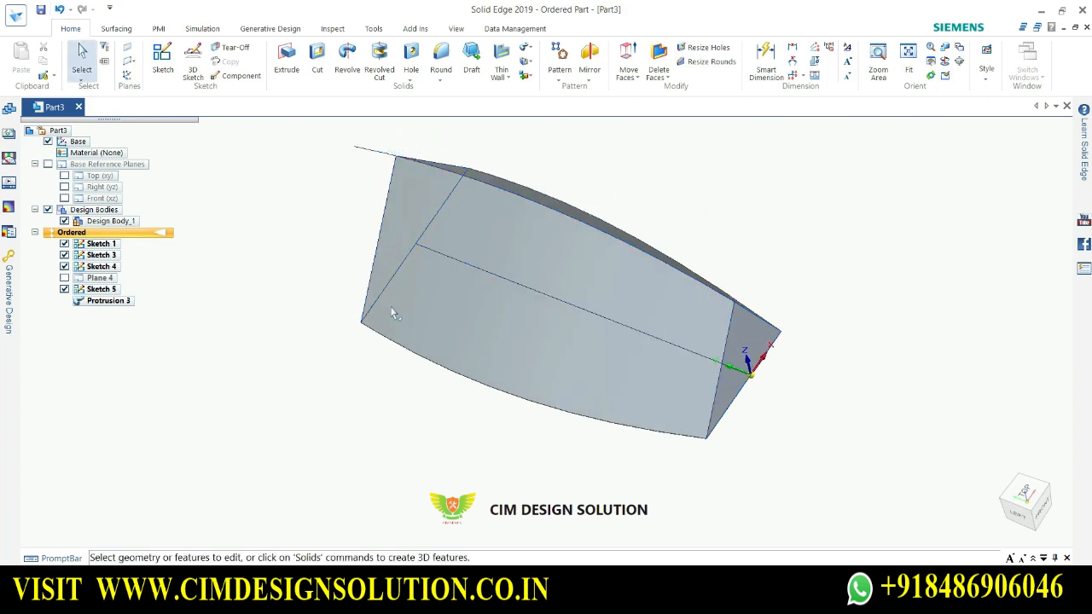
{"action": "middle_click_drag", "start_coordinate": [389, 312], "coordinate": [729, 301]}
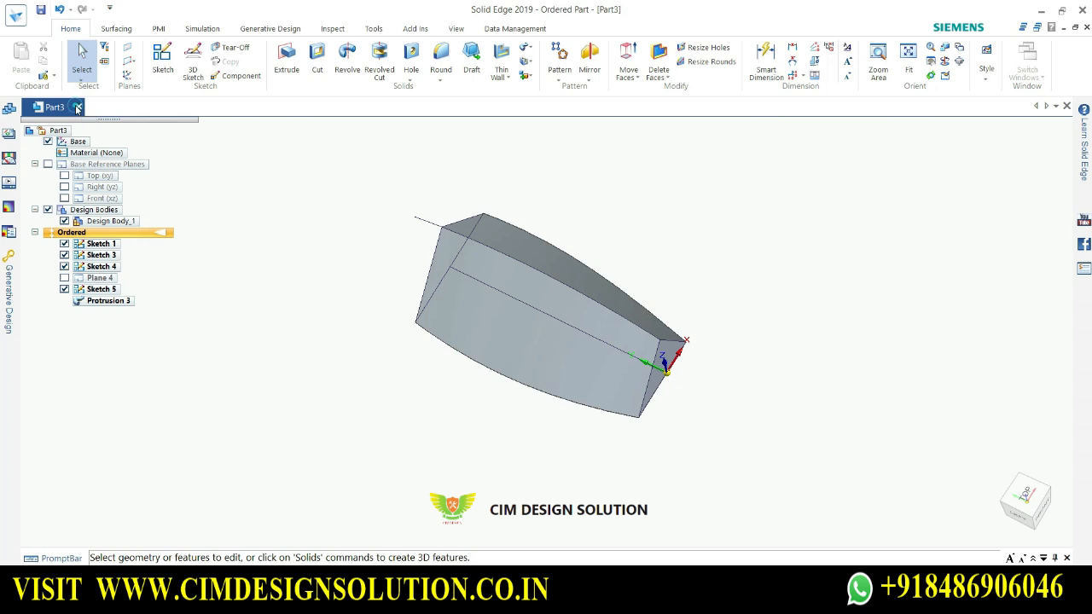
{"action": "left_click", "coordinate": [76, 107]}
{"action": "left_click", "coordinate": [578, 355]}
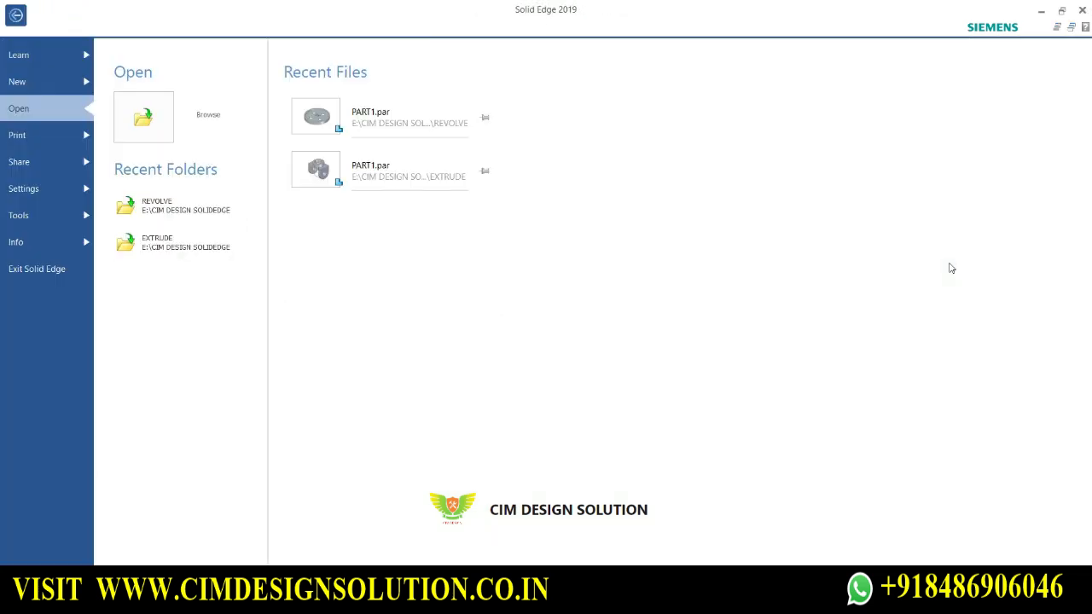
Create a new part from the ISO Metric part template
{"action": "left_click", "coordinate": [53, 81]}
{"action": "left_click", "coordinate": [150, 157]}
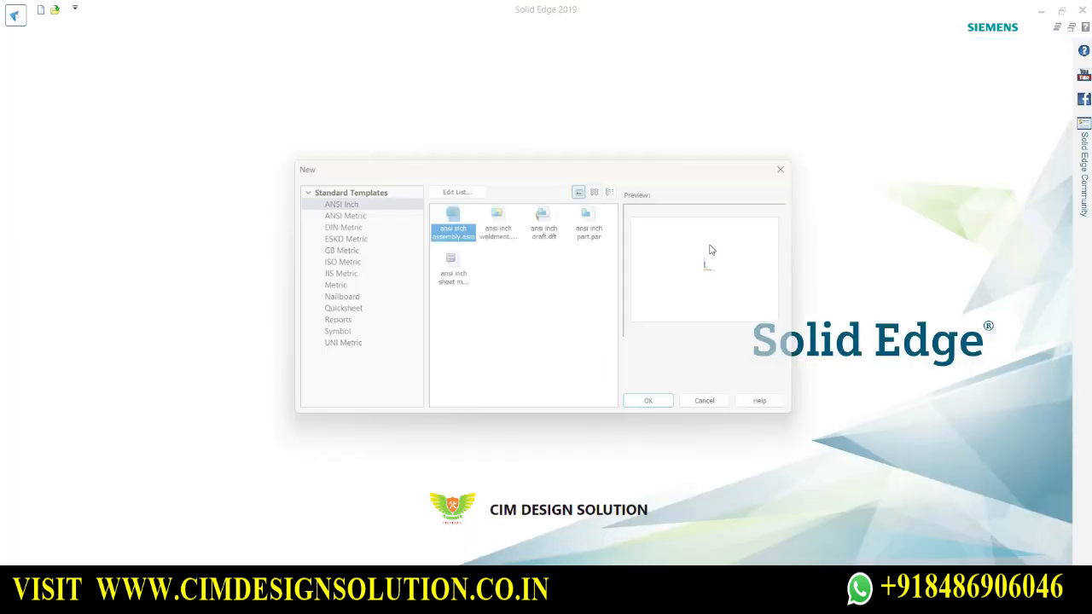
{"action": "left_click", "coordinate": [331, 262]}
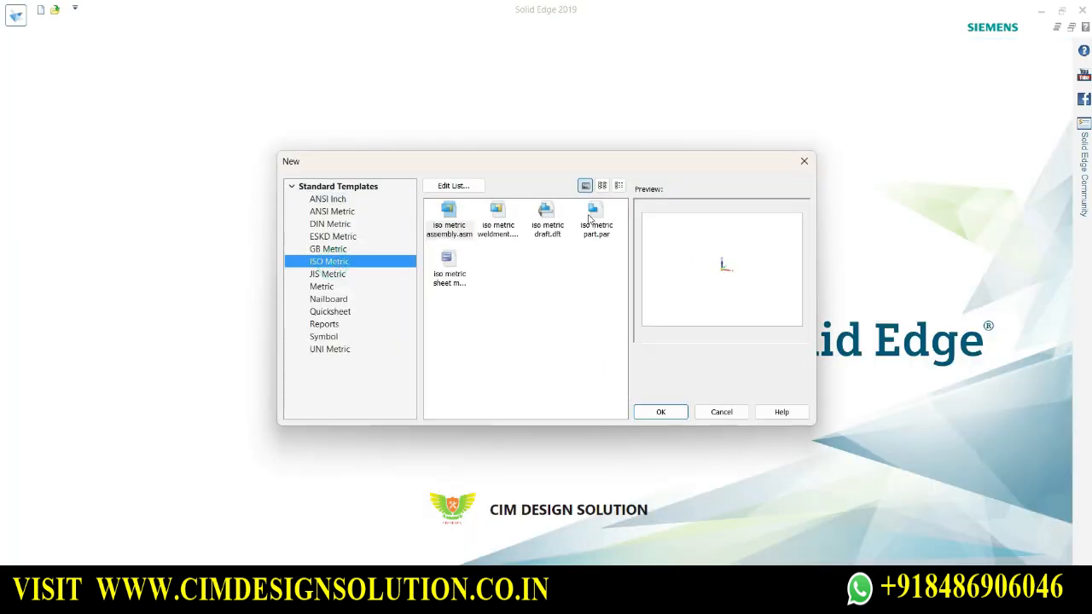
{"action": "left_click", "coordinate": [595, 220]}
{"action": "left_click", "coordinate": [658, 413]}
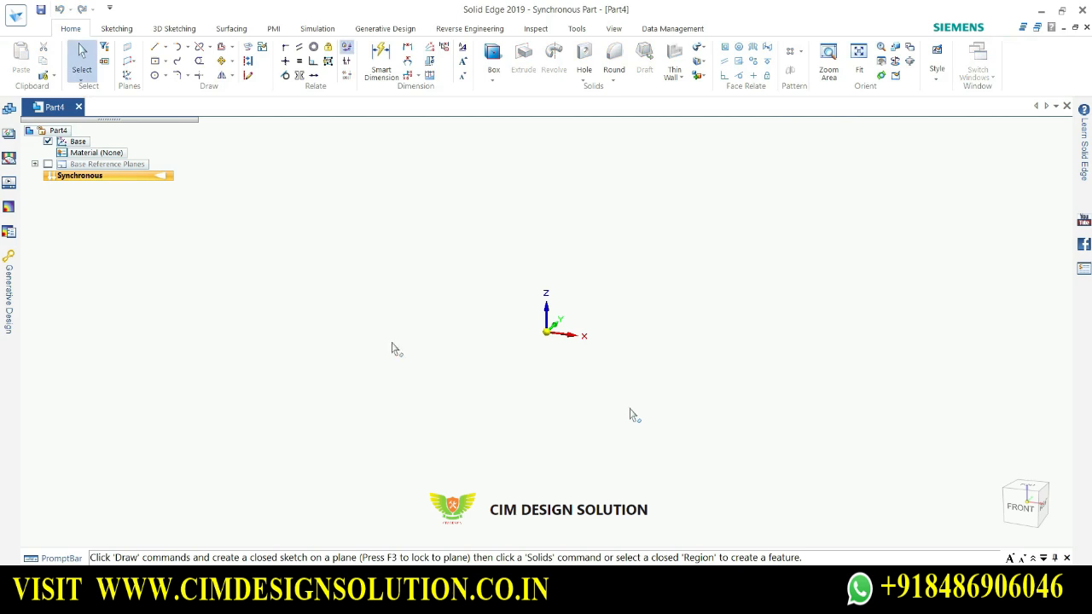
Switch the new part to the Ordered environment and show its base reference planes
{"action": "right_click", "coordinate": [300, 224]}
{"action": "left_click", "coordinate": [362, 427]}
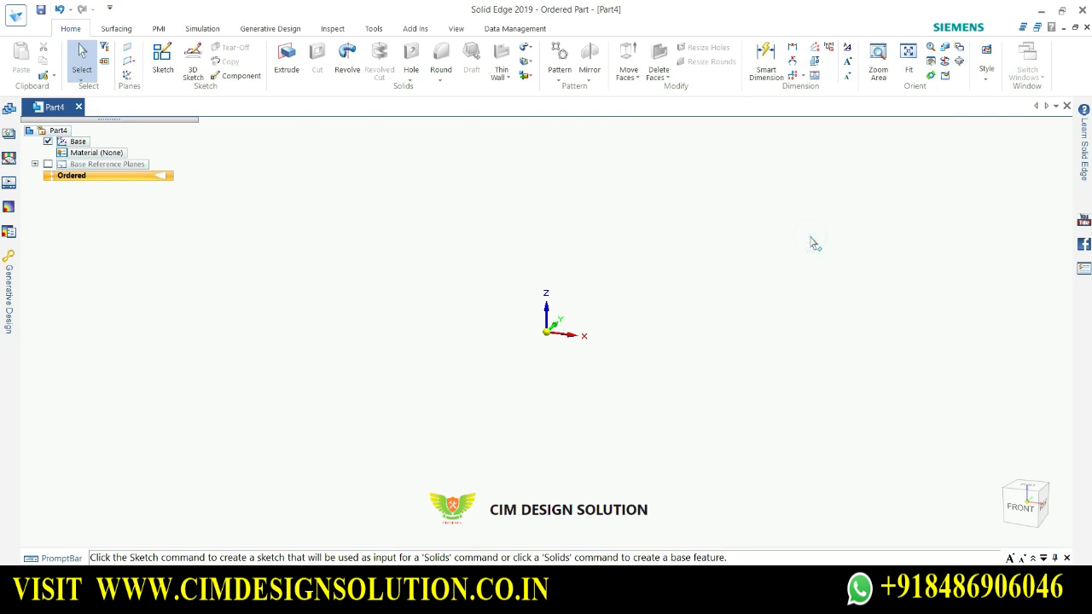
{"action": "left_click", "coordinate": [47, 164]}
{"action": "middle_click_drag", "start_coordinate": [836, 327], "coordinate": [783, 354]}
{"action": "left_click", "coordinate": [783, 353]}
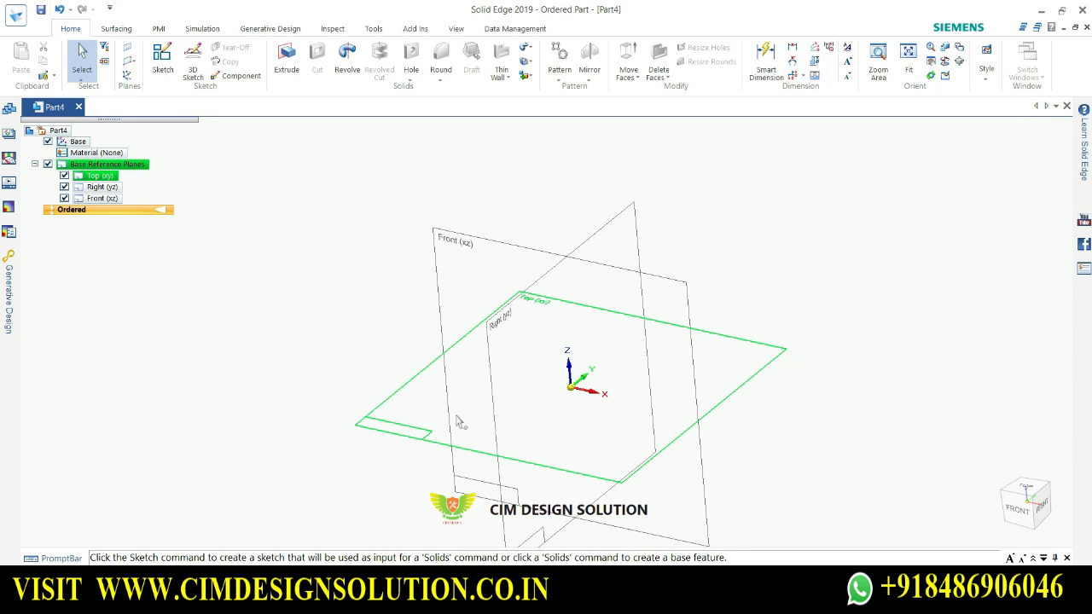
Sketch a 150 mm wide, 80 mm high rectangle centred on the origin of the Top (xy) plane
{"action": "left_click", "coordinate": [163, 58]}
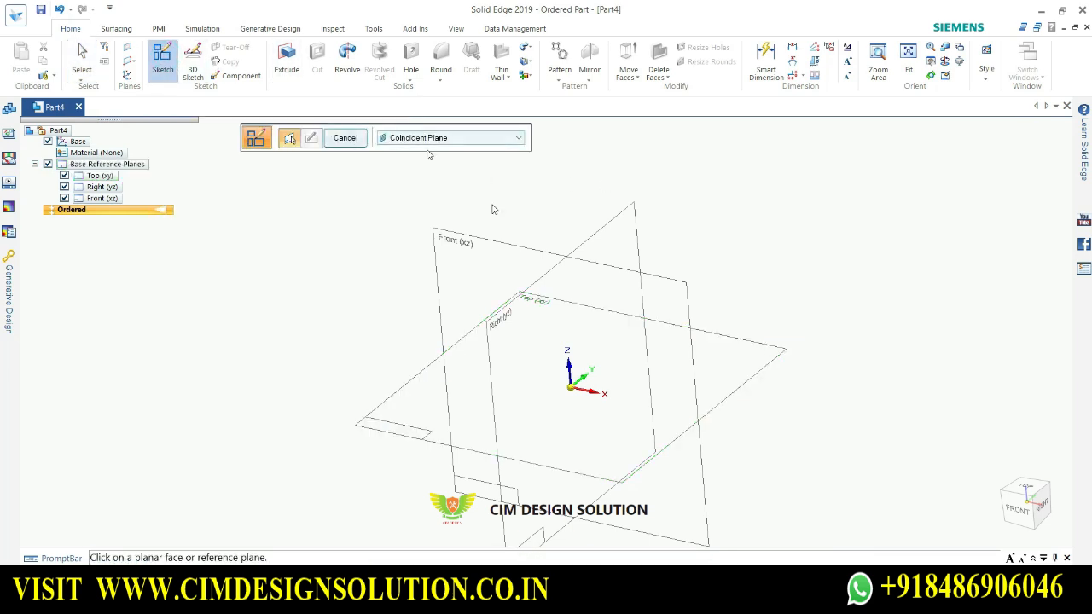
{"action": "left_click", "coordinate": [767, 350]}
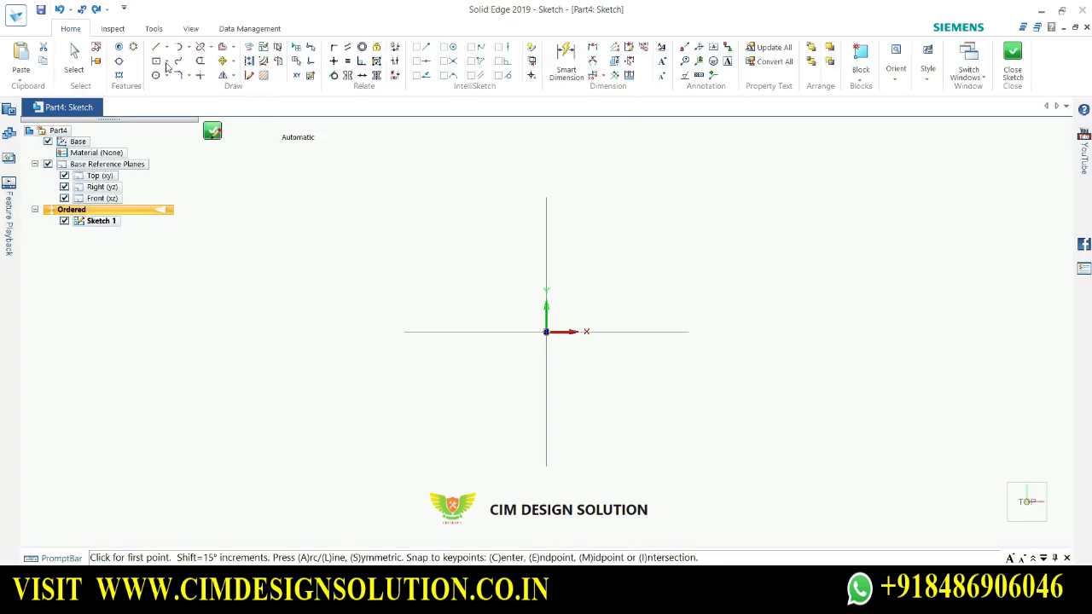
{"action": "left_click", "coordinate": [157, 62]}
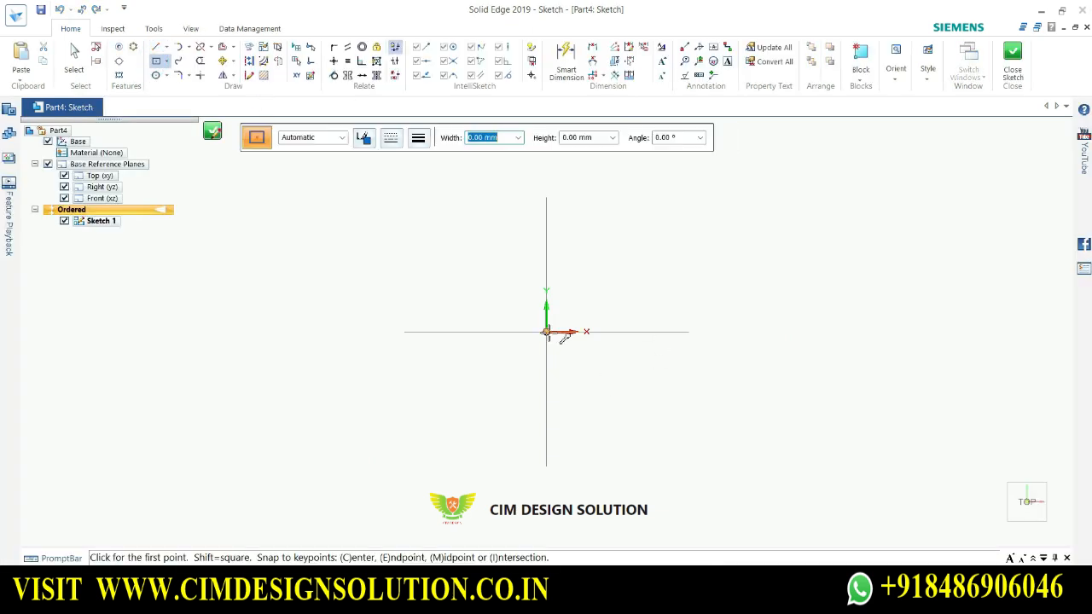
{"action": "left_click", "coordinate": [547, 332]}
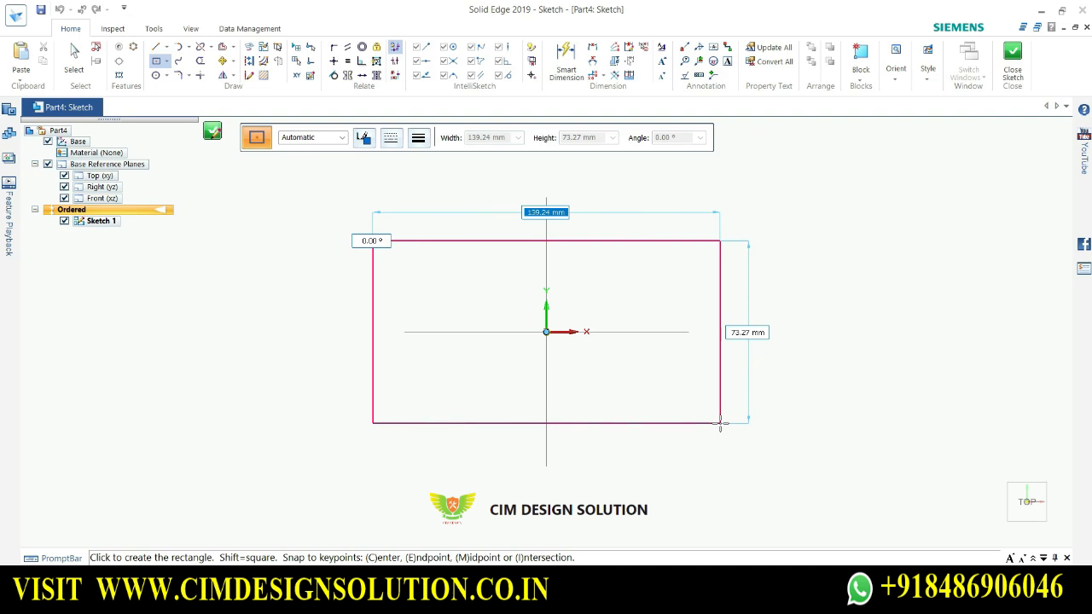
{"action": "type", "text": "150"}
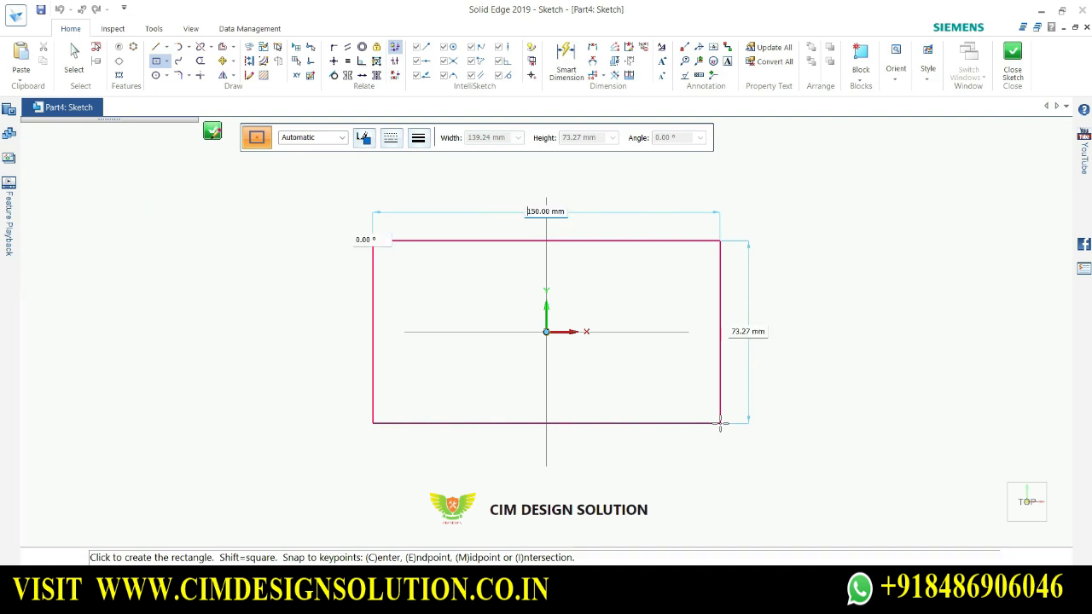
{"action": "key", "text": "Tab"}
{"action": "type", "text": "80"}
{"action": "key", "text": "Tab"}
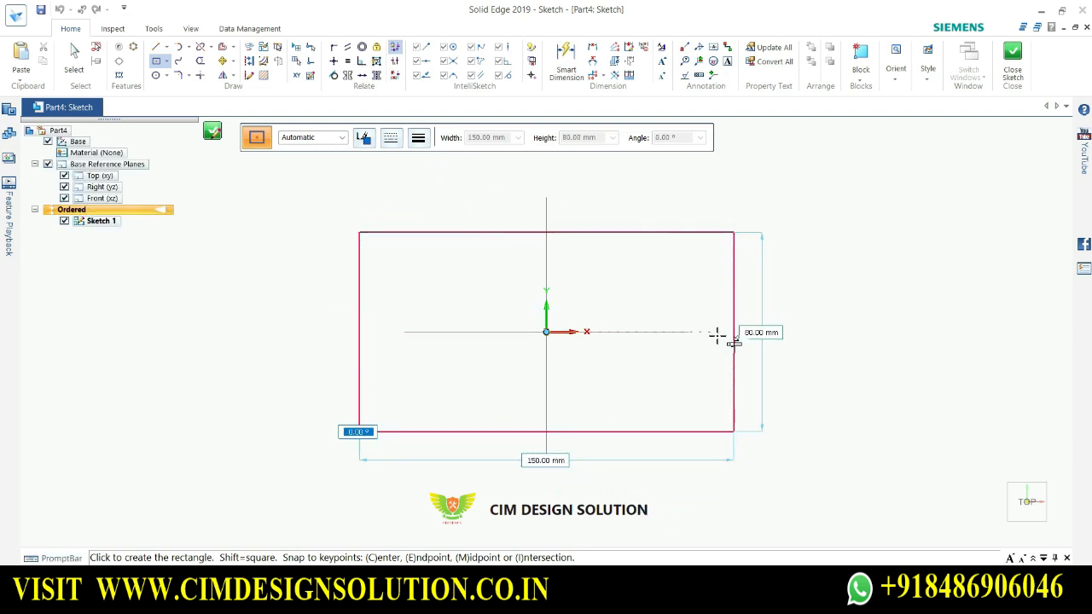
{"action": "left_click", "coordinate": [716, 335]}
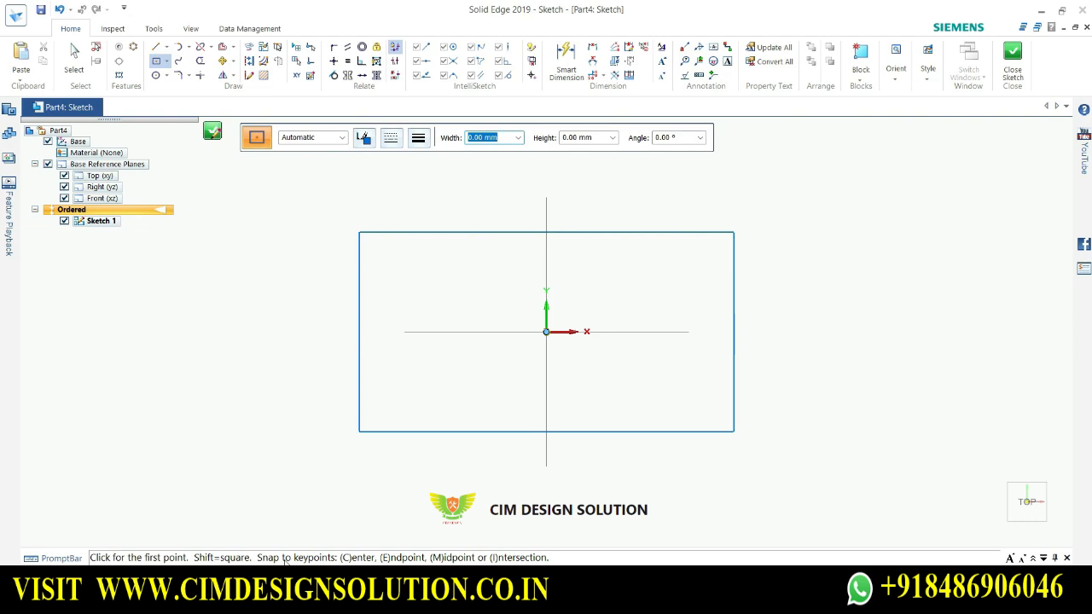
Close and finish the rectangle sketch, leaving the Sketch command
{"action": "left_click", "coordinate": [1012, 58]}
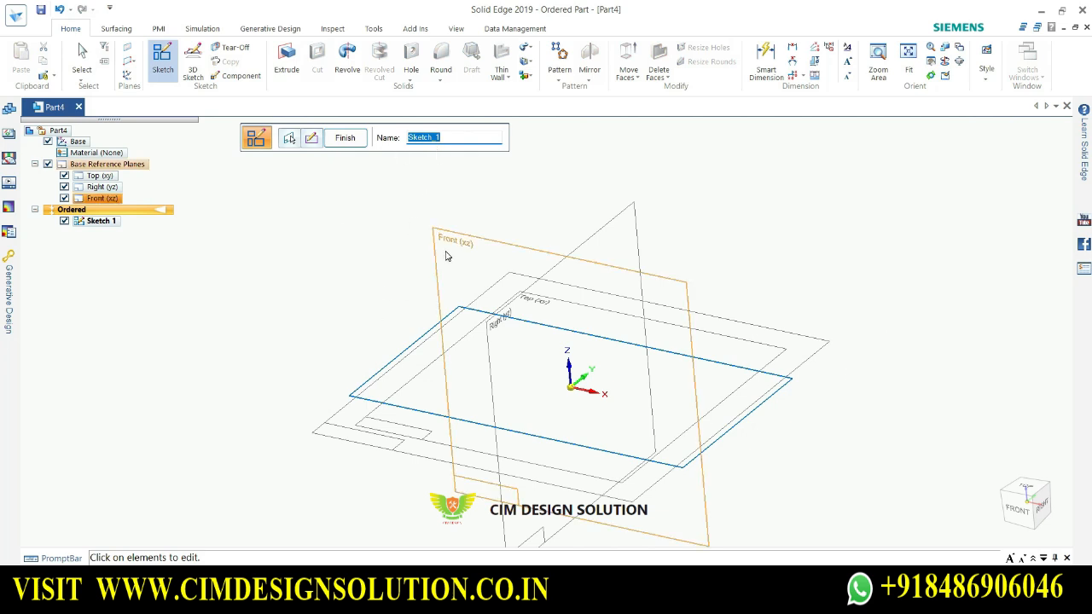
{"action": "left_click", "coordinate": [344, 138]}
{"action": "left_click", "coordinate": [285, 69]}
{"action": "left_click", "coordinate": [284, 71]}
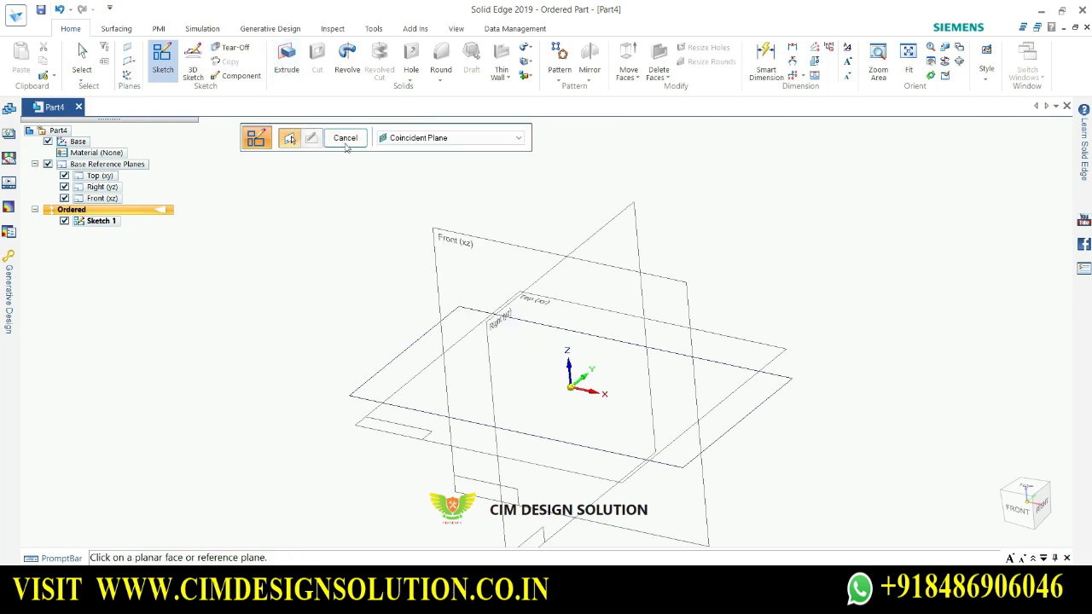
{"action": "left_click", "coordinate": [344, 139]}
{"action": "left_click", "coordinate": [335, 174]}
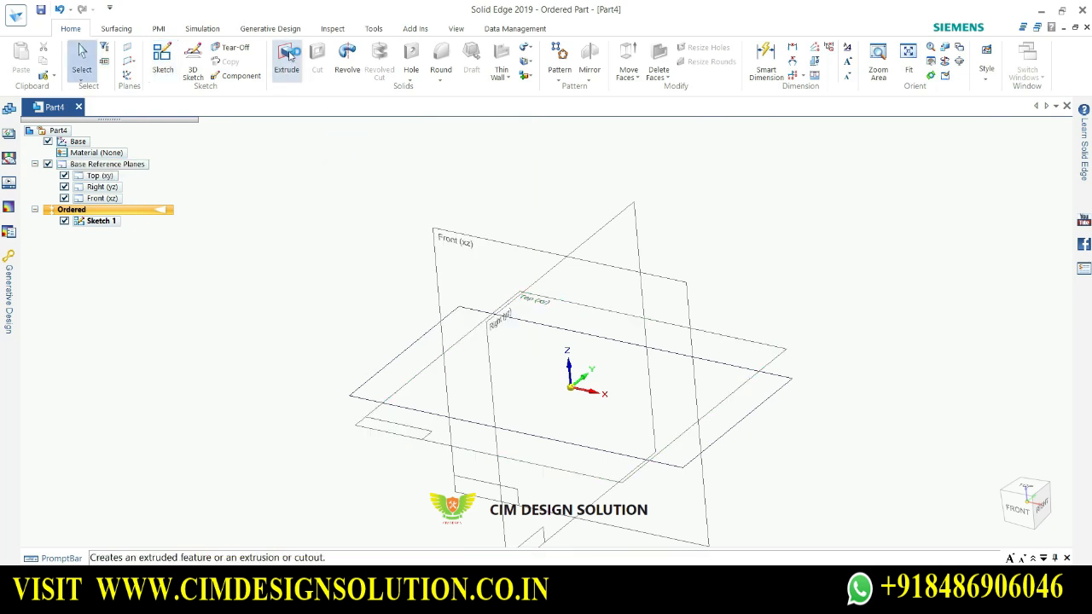
{"action": "left_click", "coordinate": [286, 61]}
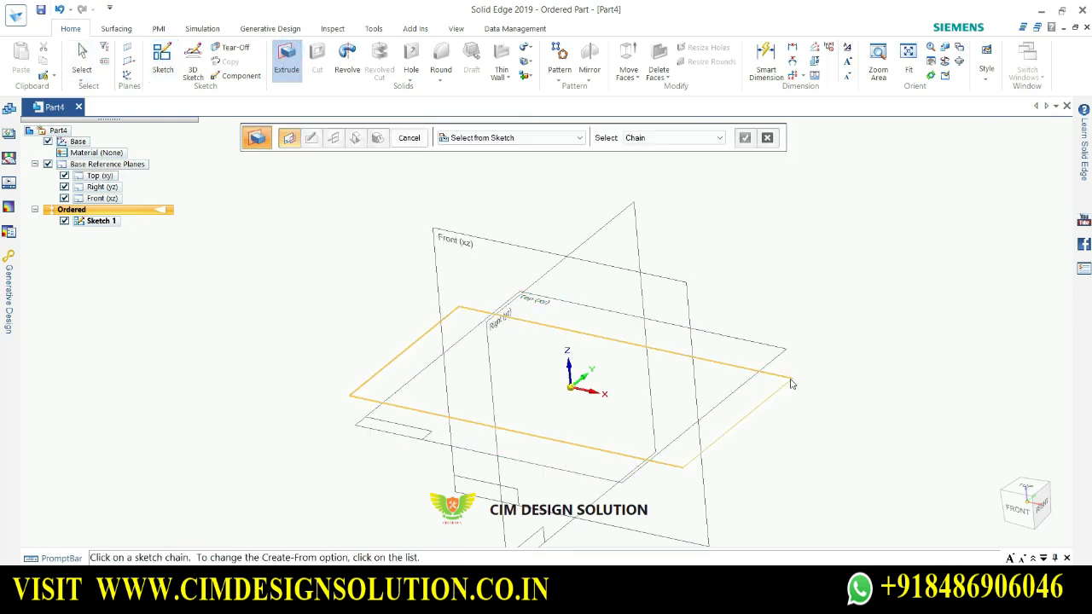
{"action": "left_click", "coordinate": [788, 380]}
{"action": "right_click", "coordinate": [778, 300]}
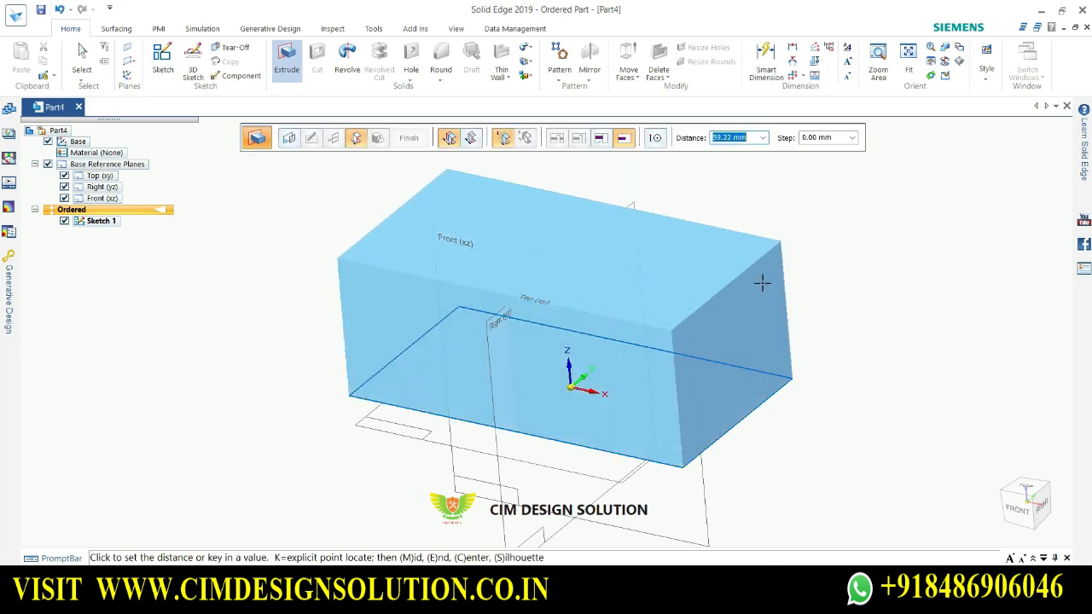
{"action": "type", "text": "60"}
{"action": "key", "text": "Return"}
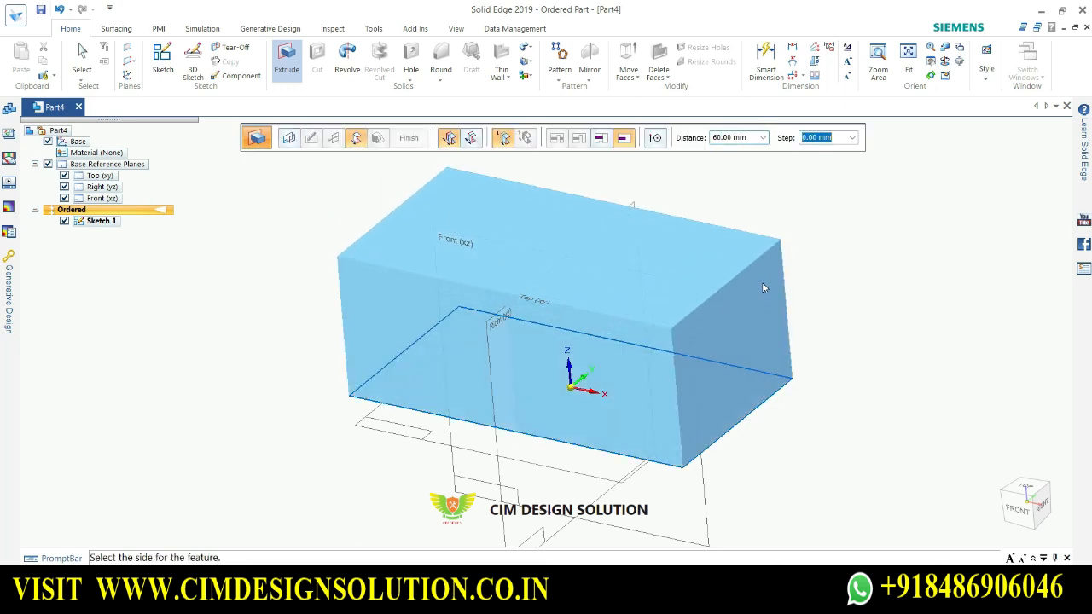
{"action": "left_click", "coordinate": [835, 266]}
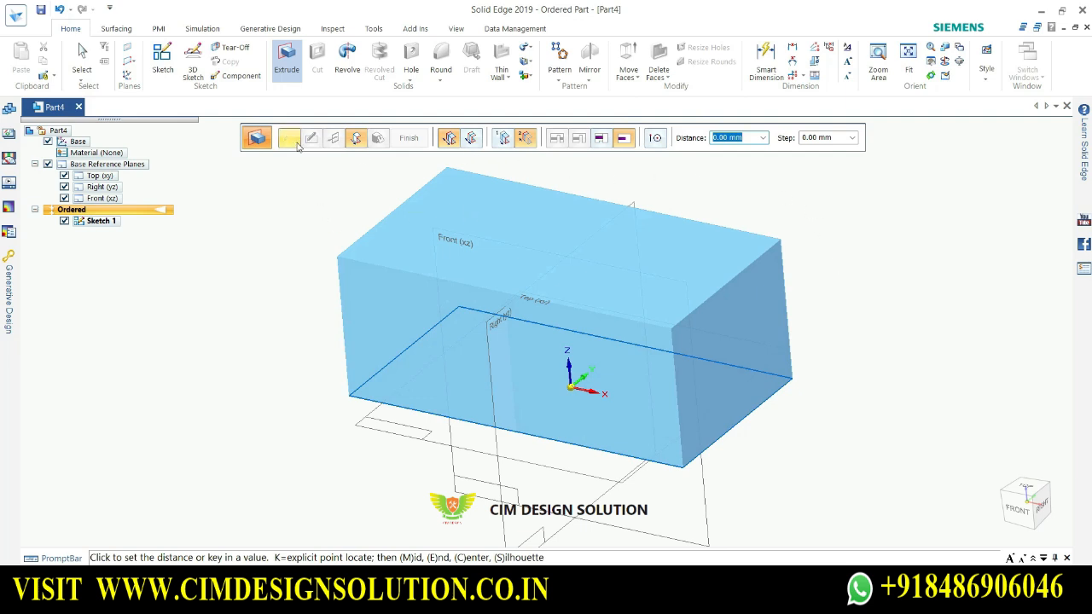
{"action": "key", "text": "Escape"}
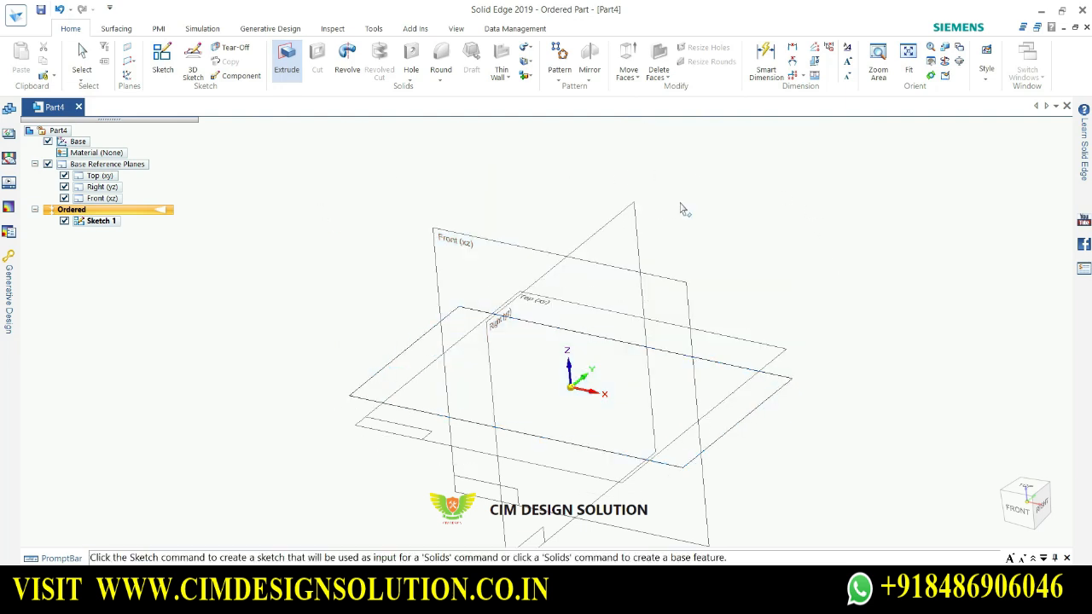
Extrude the rectangle sketch 60 mm upward from the Top plane and finish the protrusion
{"action": "left_click", "coordinate": [286, 60]}
{"action": "left_click", "coordinate": [783, 382]}
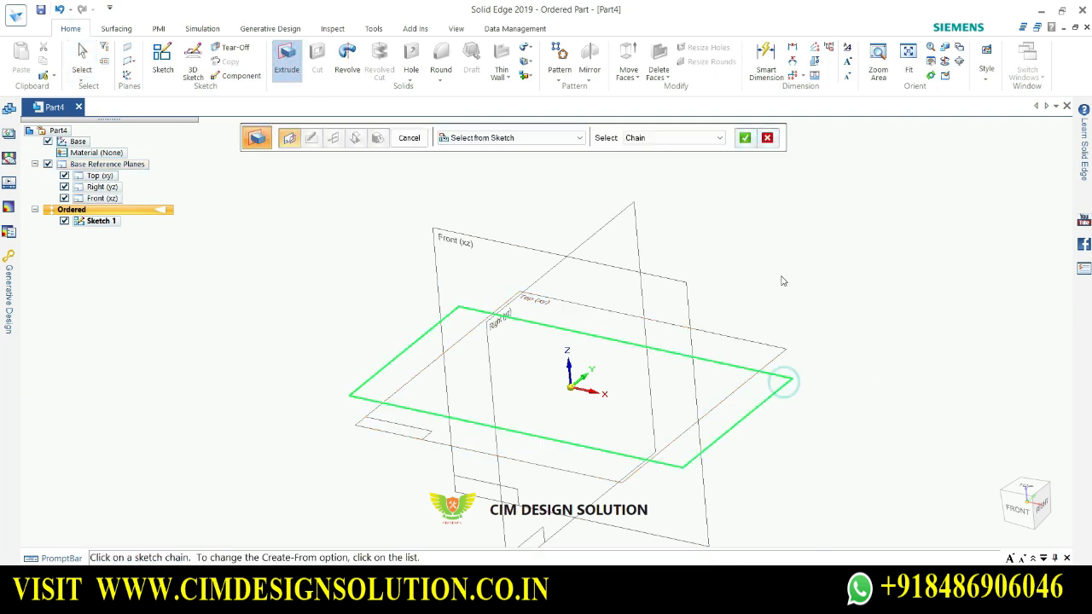
{"action": "left_click", "coordinate": [744, 137]}
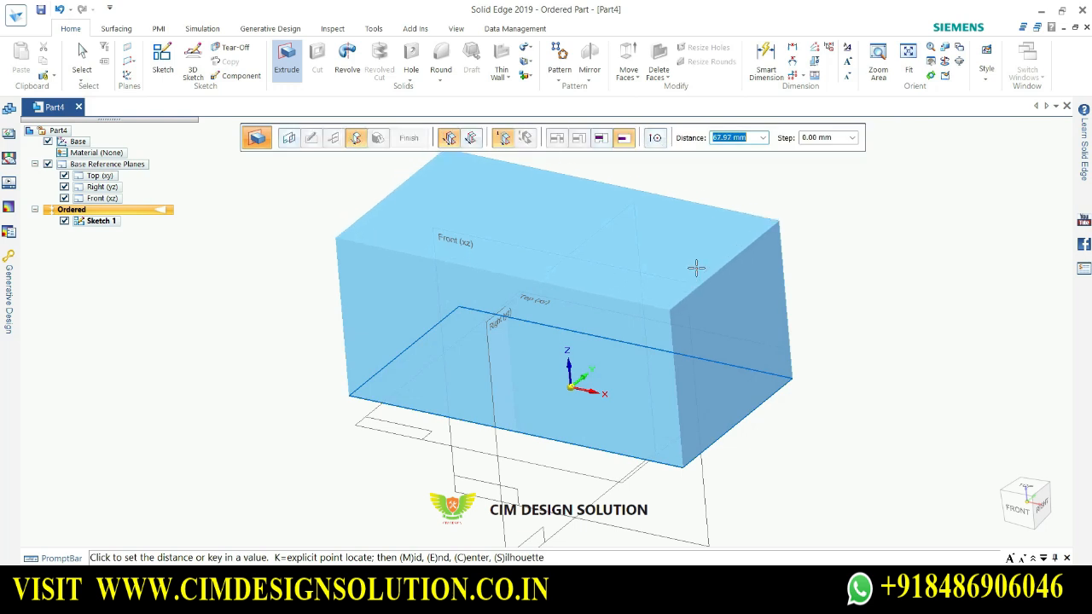
{"action": "type", "text": "60"}
{"action": "key", "text": "Return"}
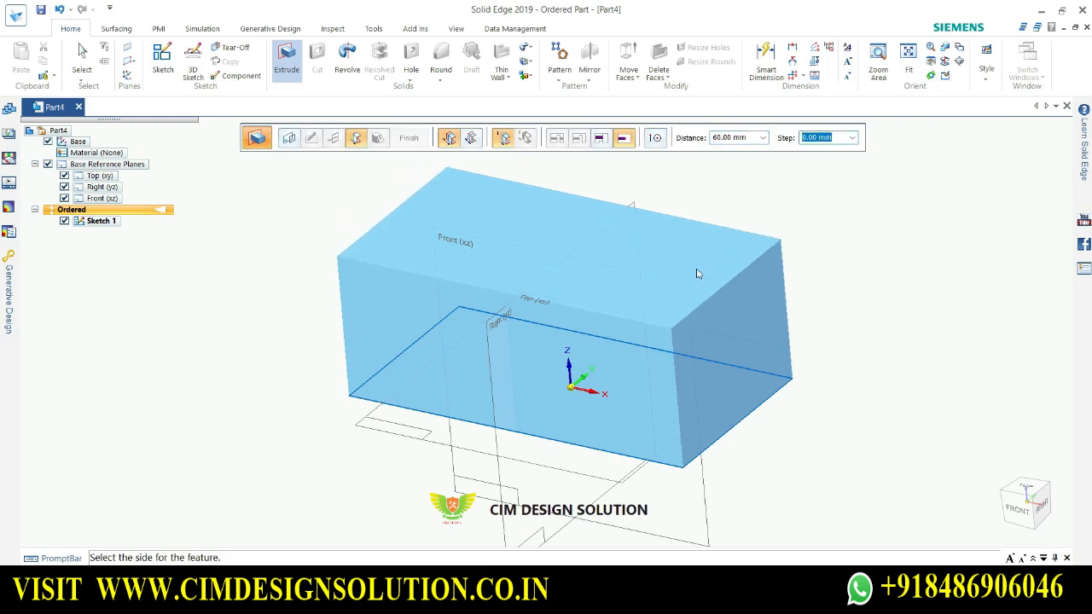
{"action": "key", "text": "Tab"}
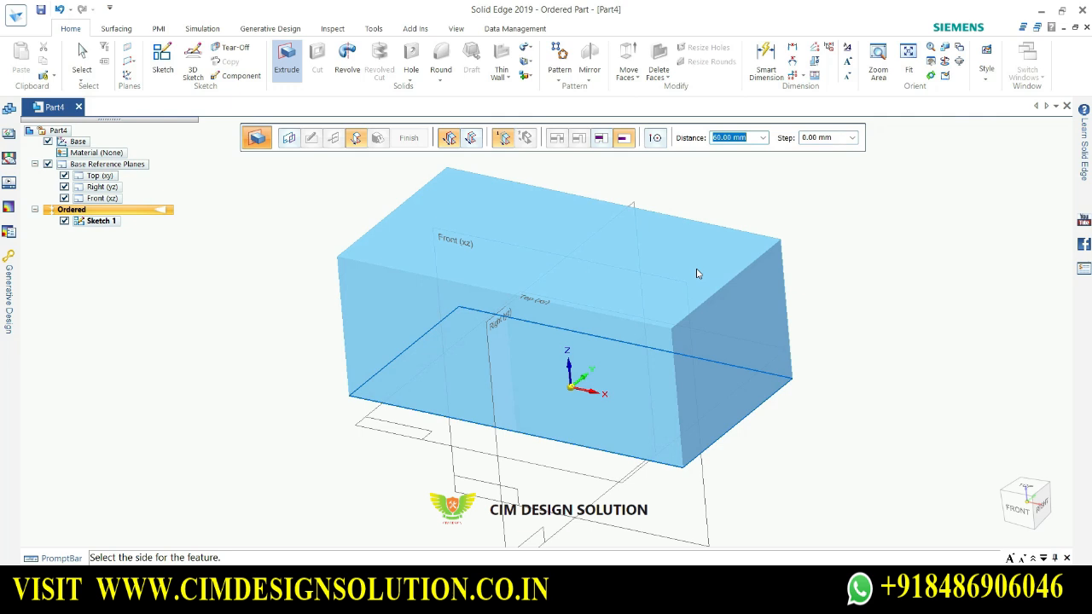
{"action": "left_click", "coordinate": [697, 273]}
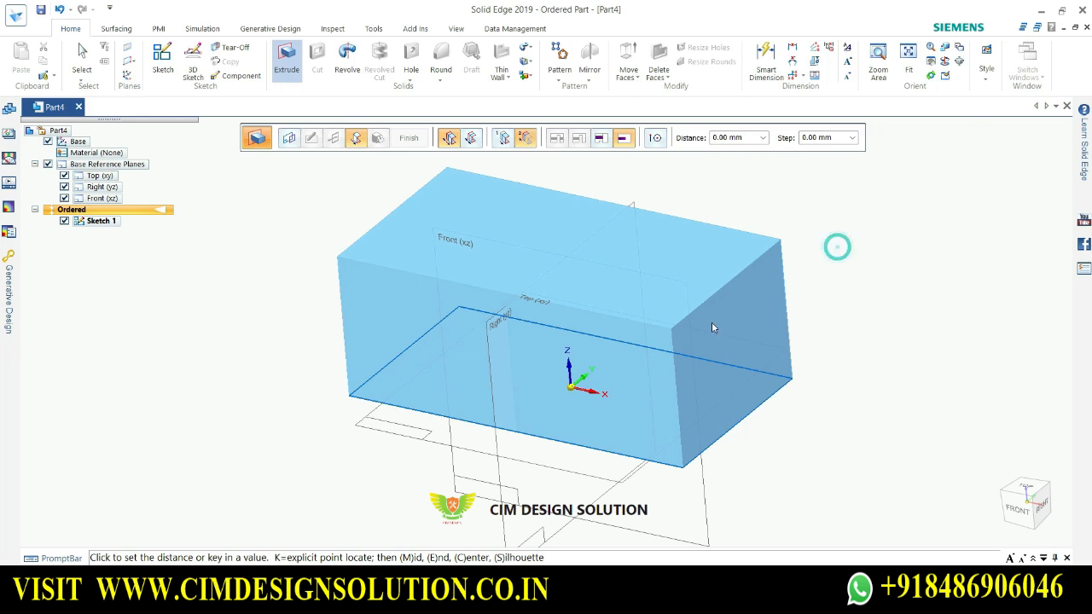
{"action": "middle_click", "coordinate": [798, 237]}
{"action": "middle_click", "coordinate": [837, 210]}
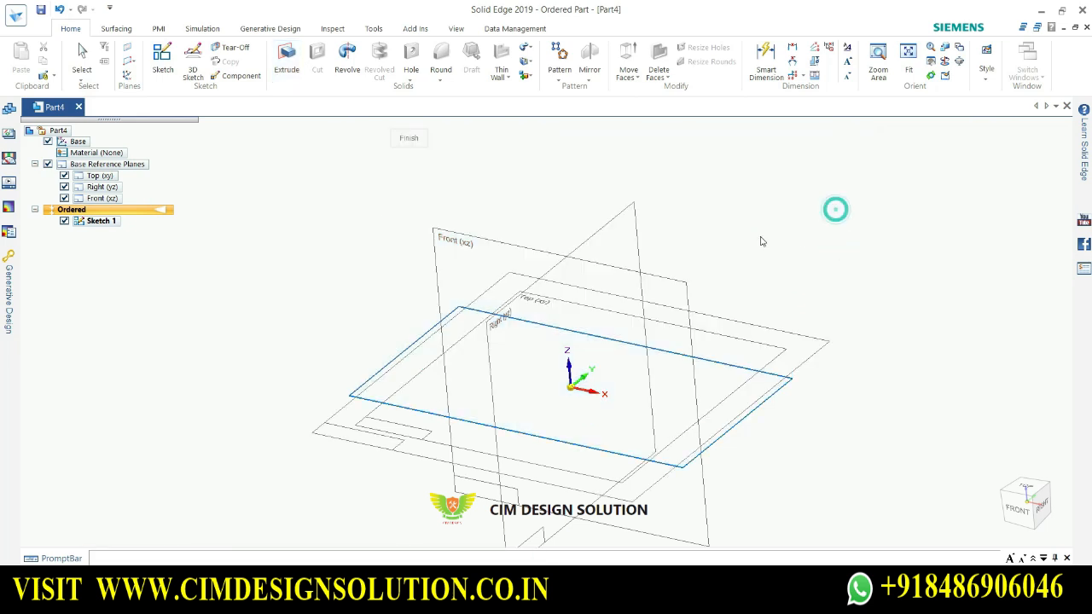
{"action": "scroll", "coordinate": [782, 239], "scroll_direction": "down", "scroll_amount": 2}
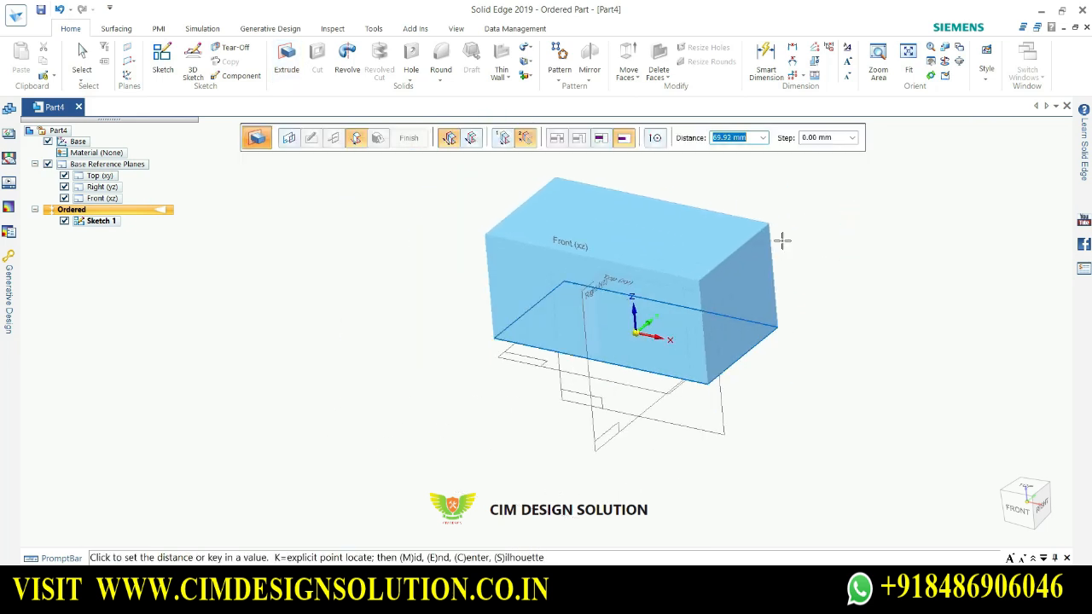
{"action": "type", "text": "60"}
{"action": "key", "text": "Tab"}
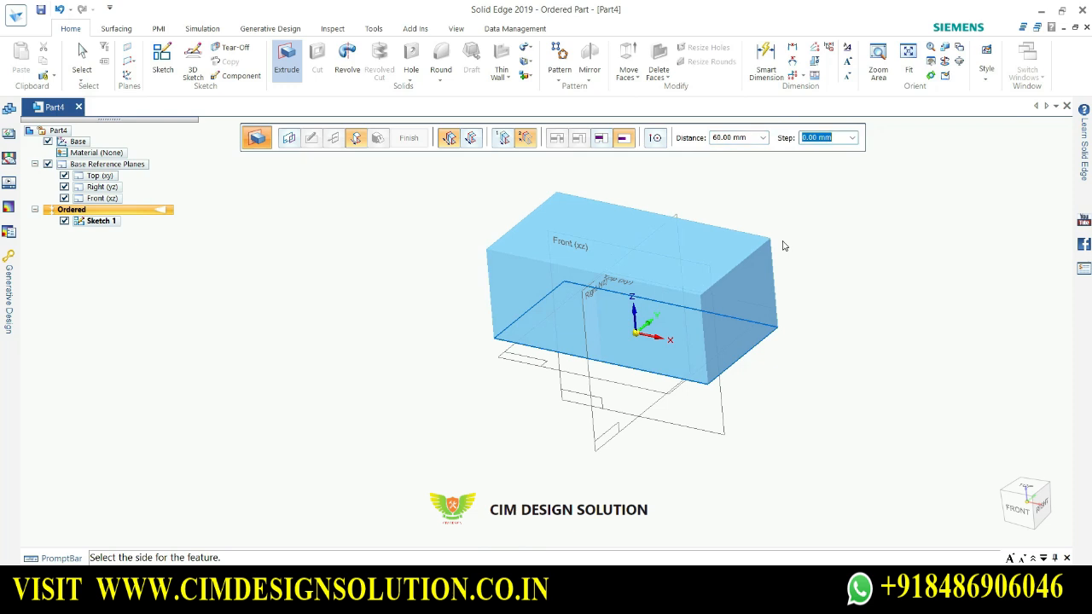
{"action": "left_click", "coordinate": [783, 245]}
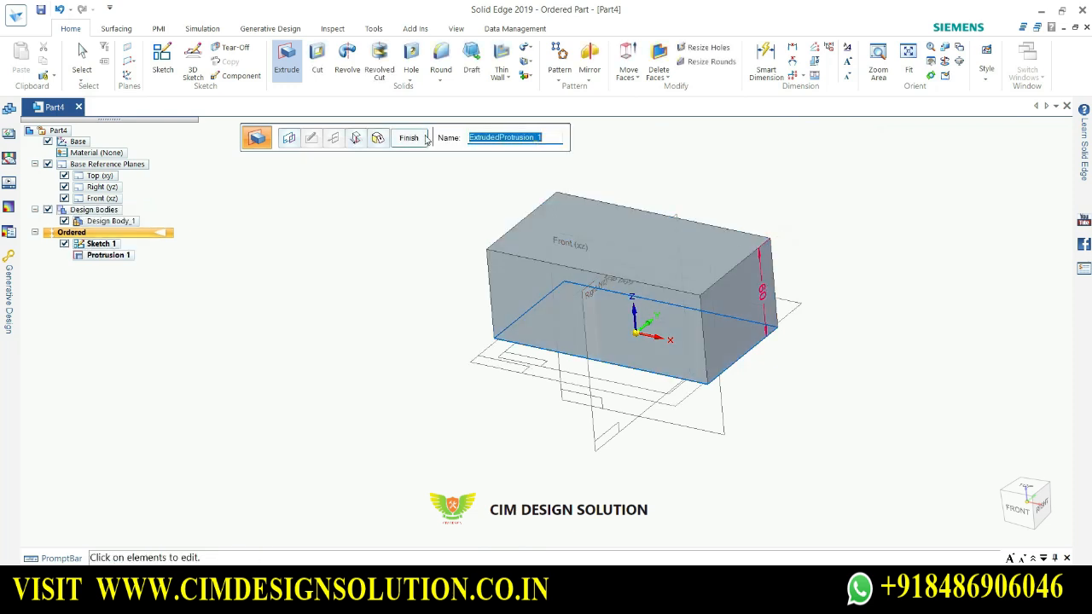
{"action": "left_click", "coordinate": [425, 138]}
{"action": "scroll", "coordinate": [662, 168], "scroll_direction": "up", "scroll_amount": 3}
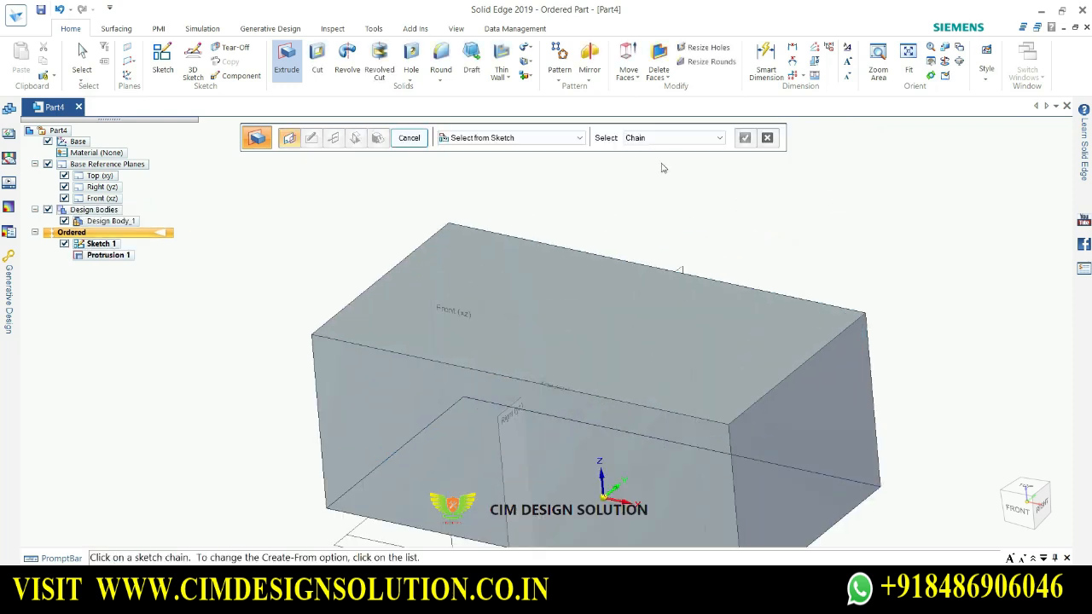
{"action": "left_click", "coordinate": [416, 137]}
{"action": "scroll", "coordinate": [432, 181], "scroll_direction": "down", "scroll_amount": 3}
{"action": "scroll", "coordinate": [368, 173], "scroll_direction": "up", "scroll_amount": 2}
{"action": "middle_click_drag", "start_coordinate": [855, 268], "coordinate": [856, 290]}
{"action": "scroll", "coordinate": [861, 380], "scroll_direction": "up", "scroll_amount": 1}
{"action": "scroll", "coordinate": [847, 348], "scroll_direction": "down", "scroll_amount": 2}
{"action": "scroll", "coordinate": [864, 444], "scroll_direction": "up", "scroll_amount": 1}
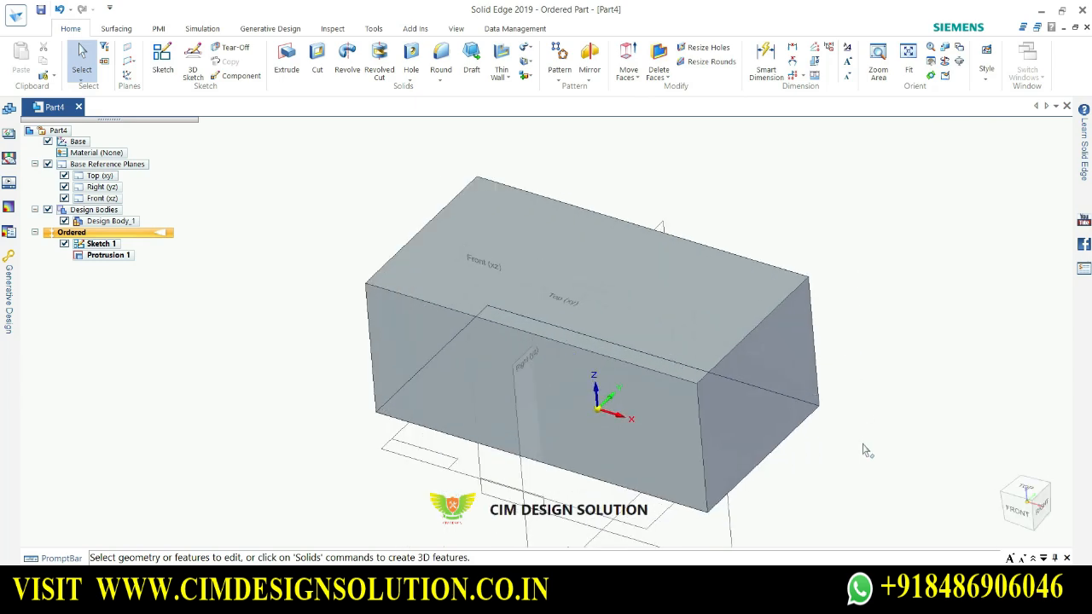
{"action": "mouse_move", "coordinate": [862, 480]}
{"action": "middle_mouse_down"}
{"action": "mouse_move", "coordinate": [826, 446]}
{"action": "mouse_move", "coordinate": [859, 480]}
{"action": "middle_mouse_up"}
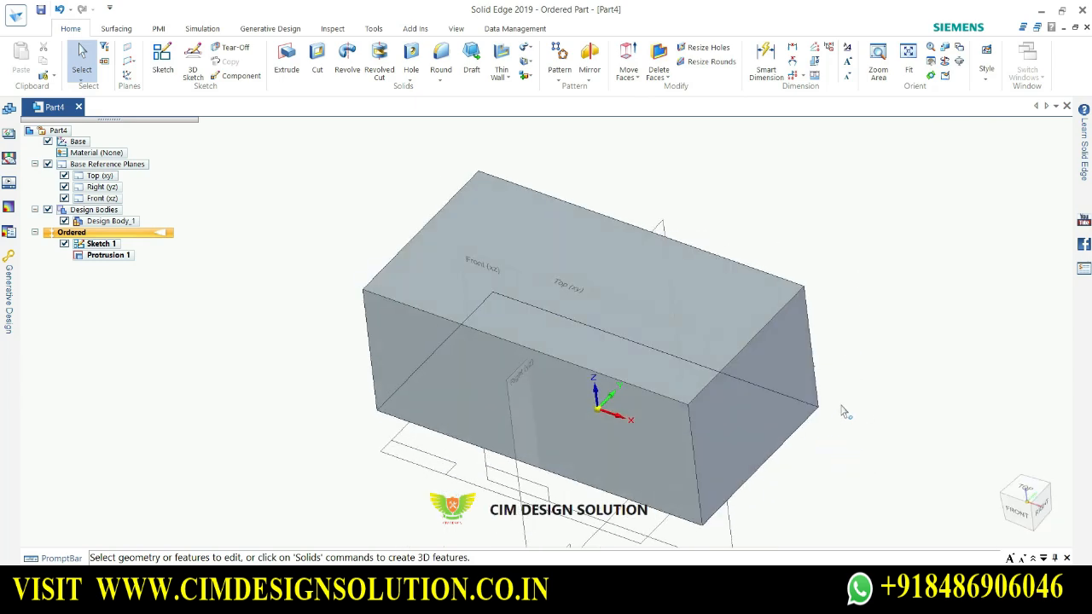
Create a reference plane parallel to the Top (xy) plane, offset 40 mm upward through the block, and leave the plane command
{"action": "middle_click_drag", "start_coordinate": [842, 412], "coordinate": [916, 351]}
{"action": "left_click", "coordinate": [137, 61]}
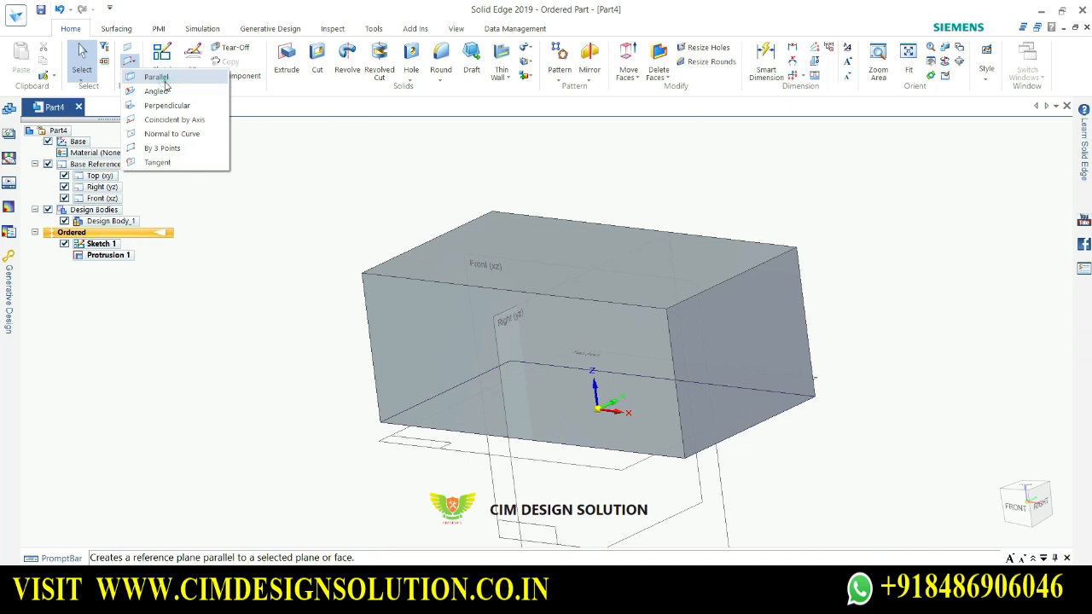
{"action": "left_click", "coordinate": [161, 78]}
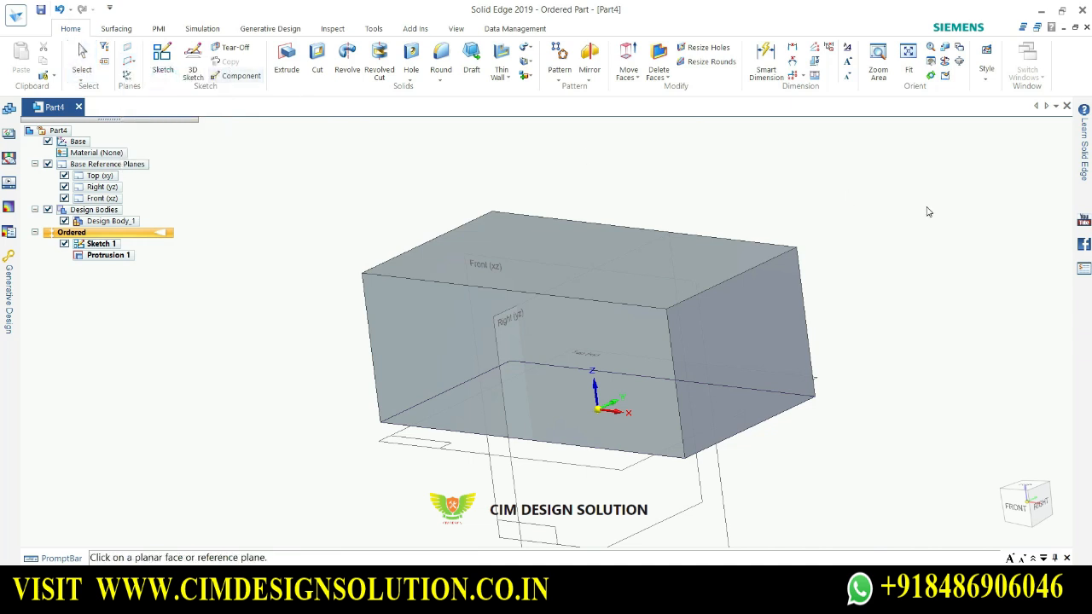
{"action": "left_click", "coordinate": [817, 376]}
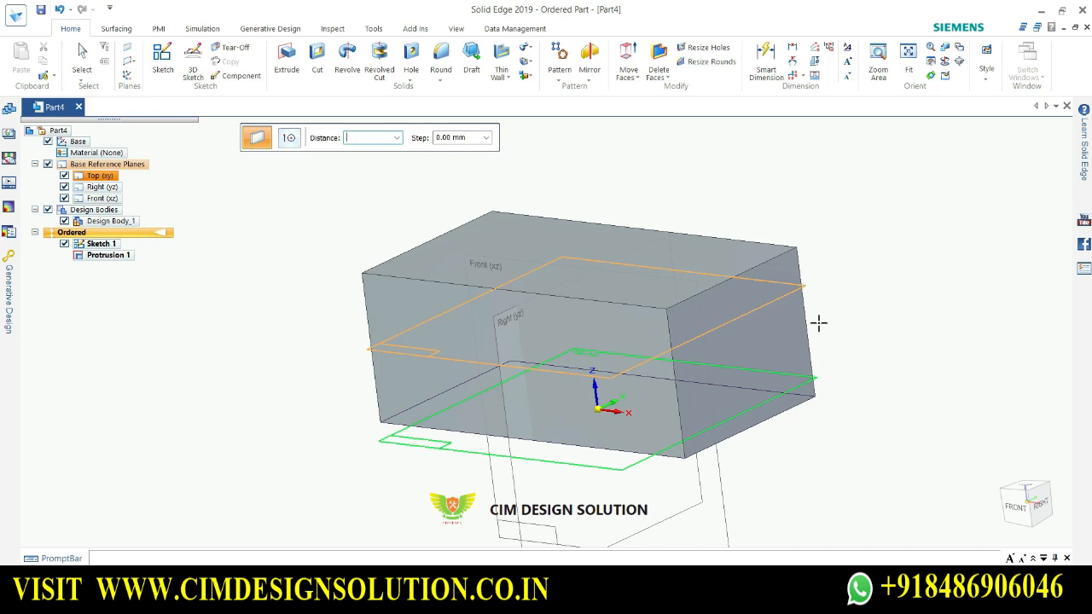
{"action": "type", "text": "40"}
{"action": "key", "text": "Tab"}
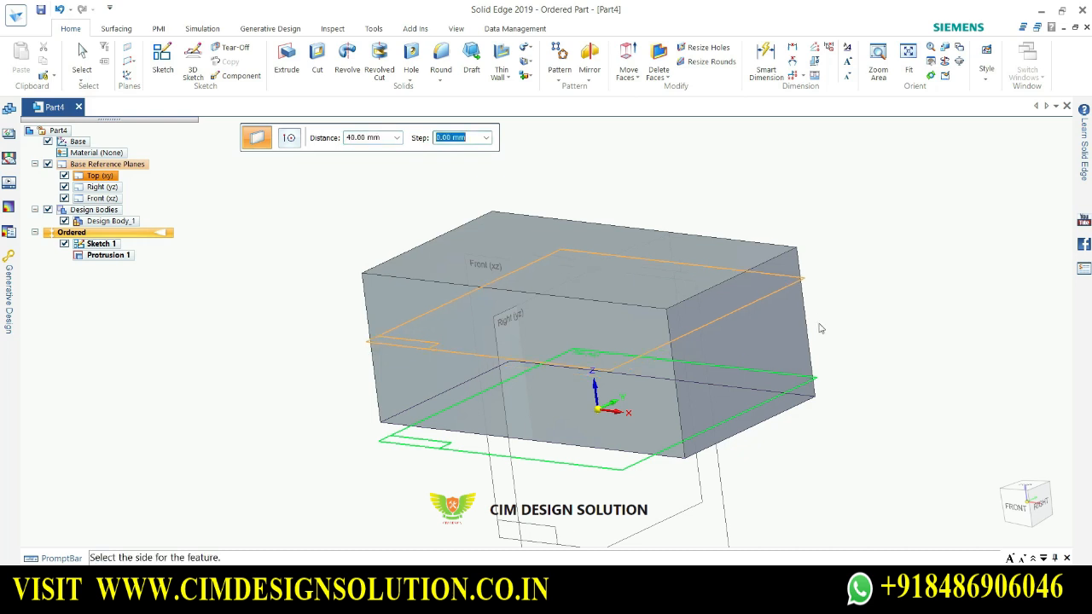
{"action": "left_click", "coordinate": [819, 328]}
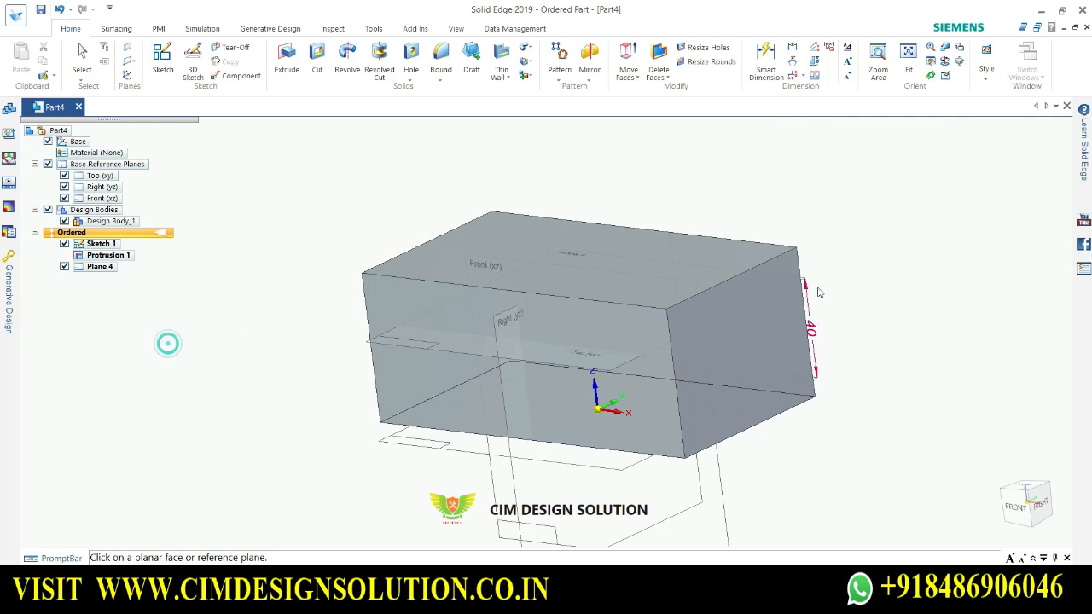
{"action": "middle_click_drag", "start_coordinate": [817, 292], "coordinate": [909, 361]}
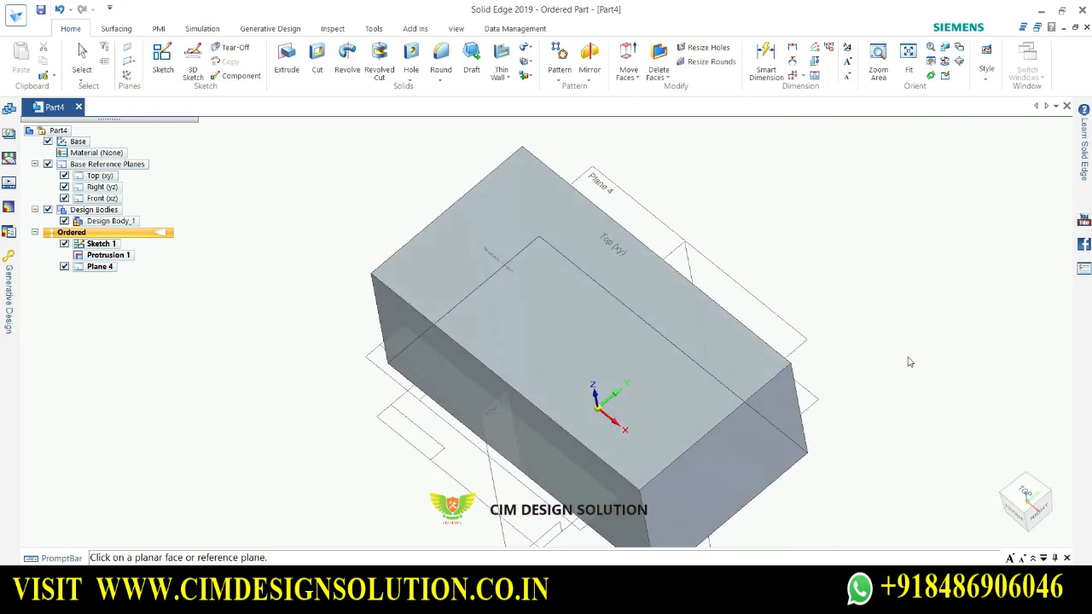
{"action": "left_click", "coordinate": [648, 219]}
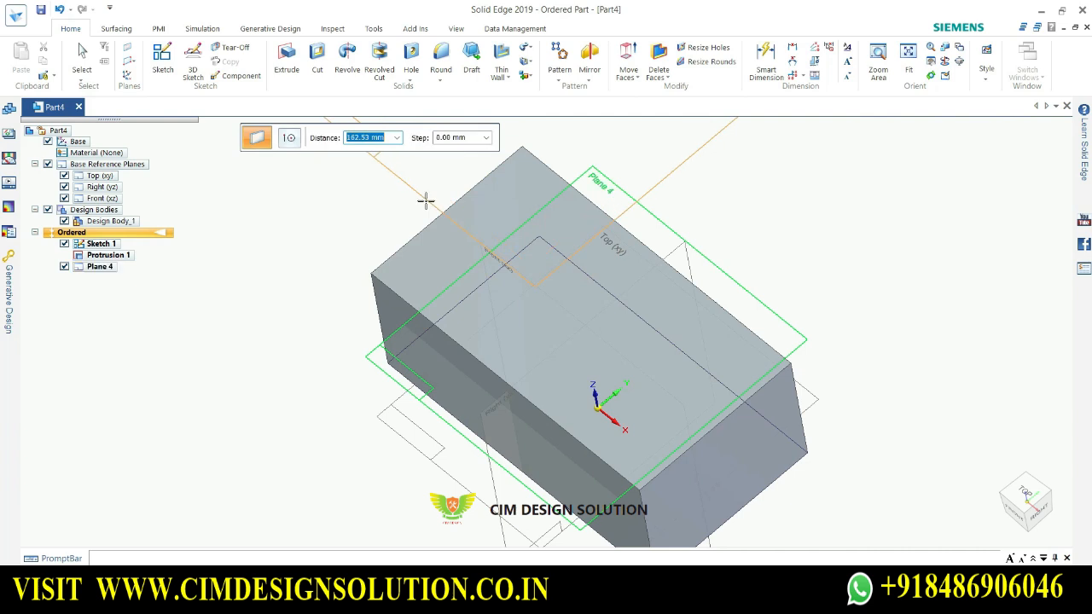
{"action": "key", "text": "Escape"}
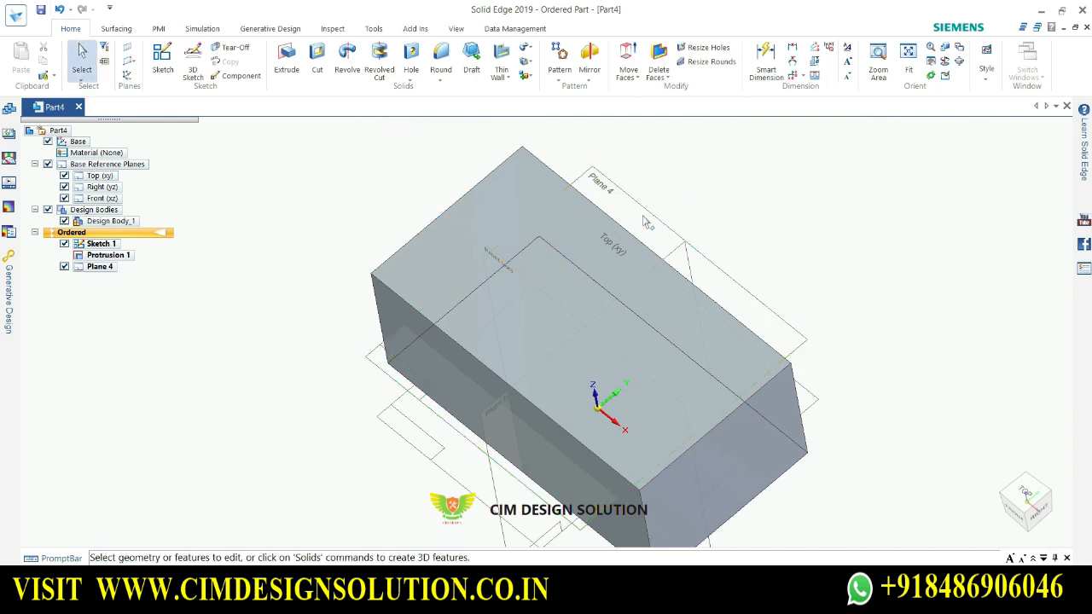
Sketch a shallow arc lengthwise across the block on the 40 mm offset plane, overhanging both short ends, and finish the sketch
{"action": "left_click", "coordinate": [162, 62]}
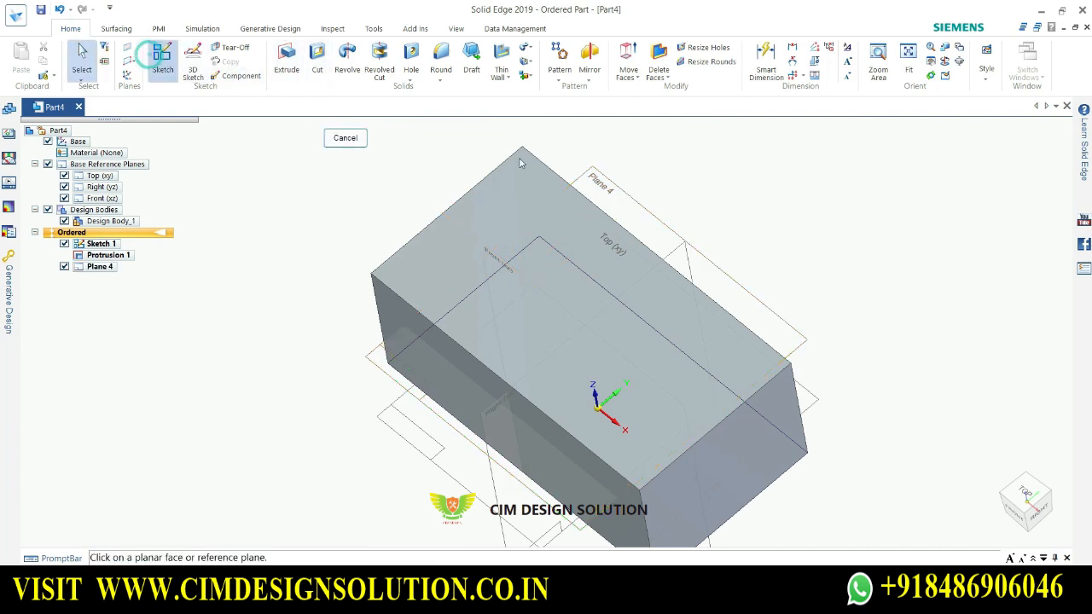
{"action": "left_click", "coordinate": [629, 199]}
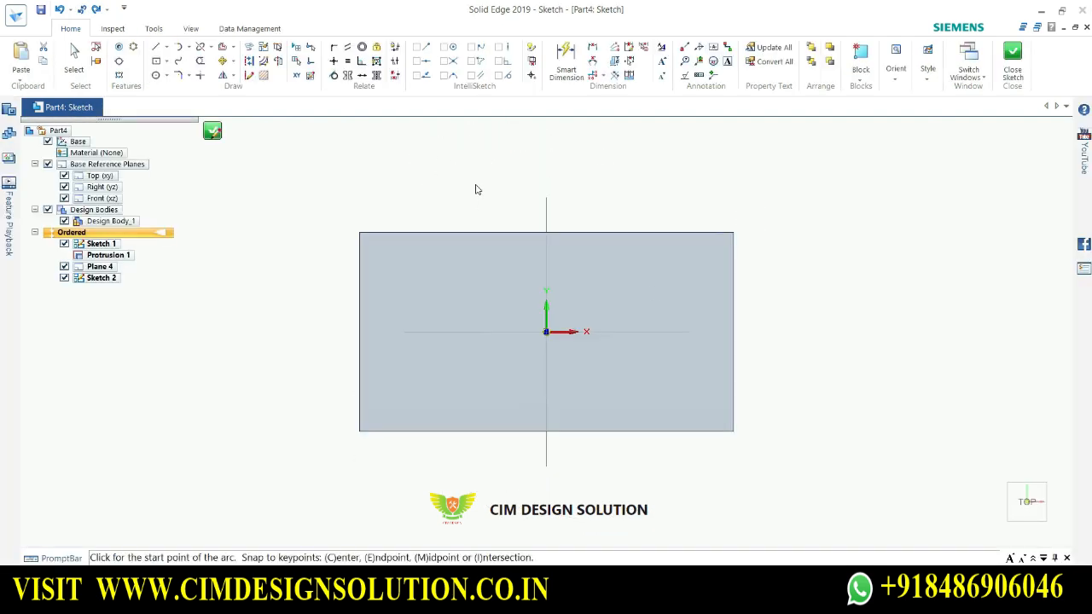
{"action": "left_click", "coordinate": [179, 47]}
{"action": "left_click", "coordinate": [311, 347]}
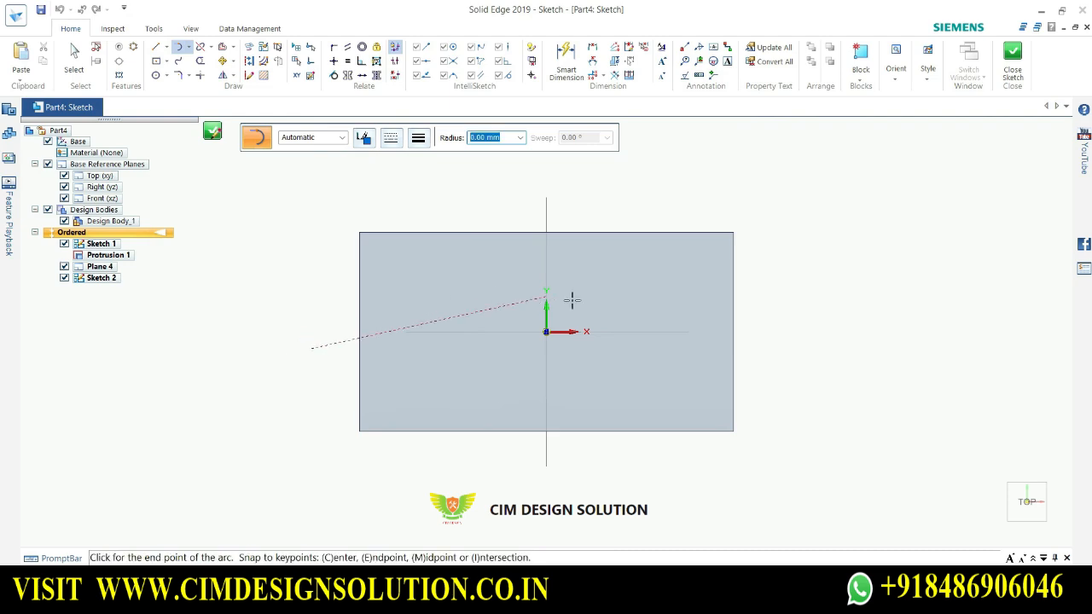
{"action": "left_click", "coordinate": [812, 349]}
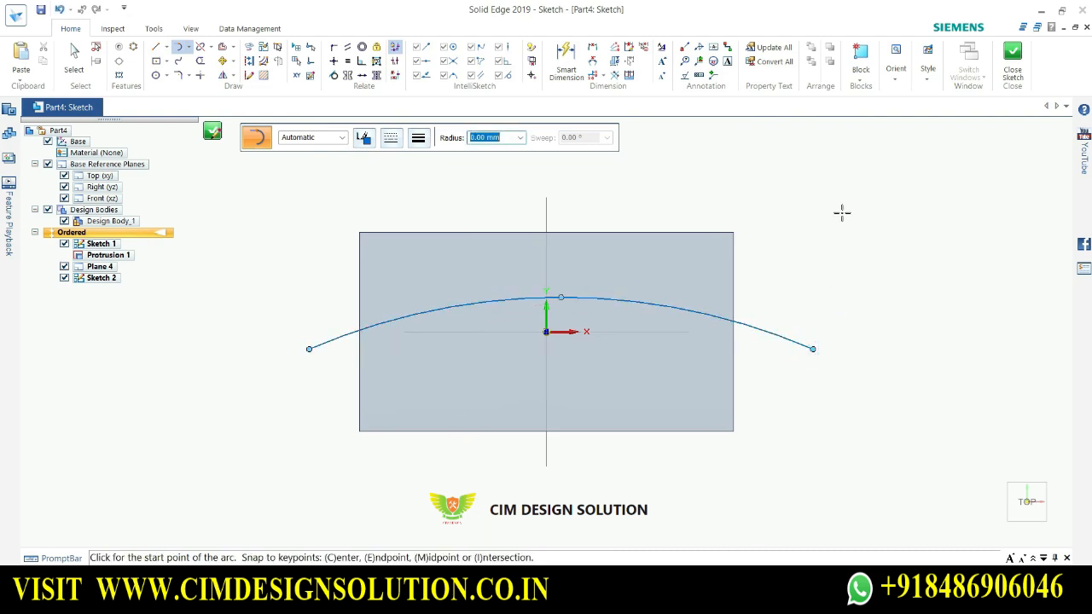
{"action": "key", "text": "Escape"}
{"action": "left_click", "coordinate": [1013, 60]}
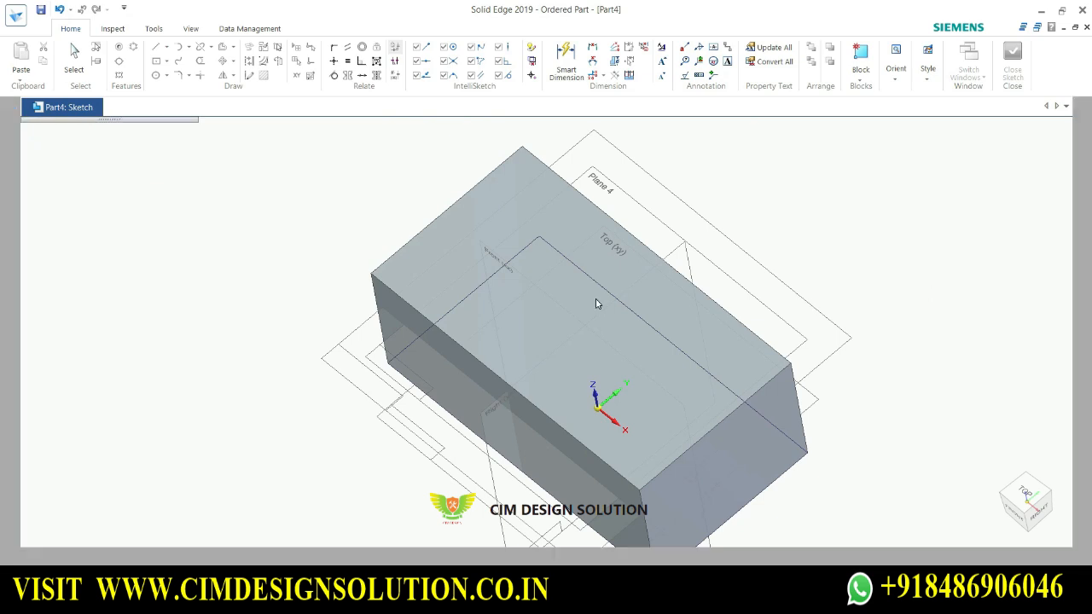
{"action": "left_click", "coordinate": [353, 140]}
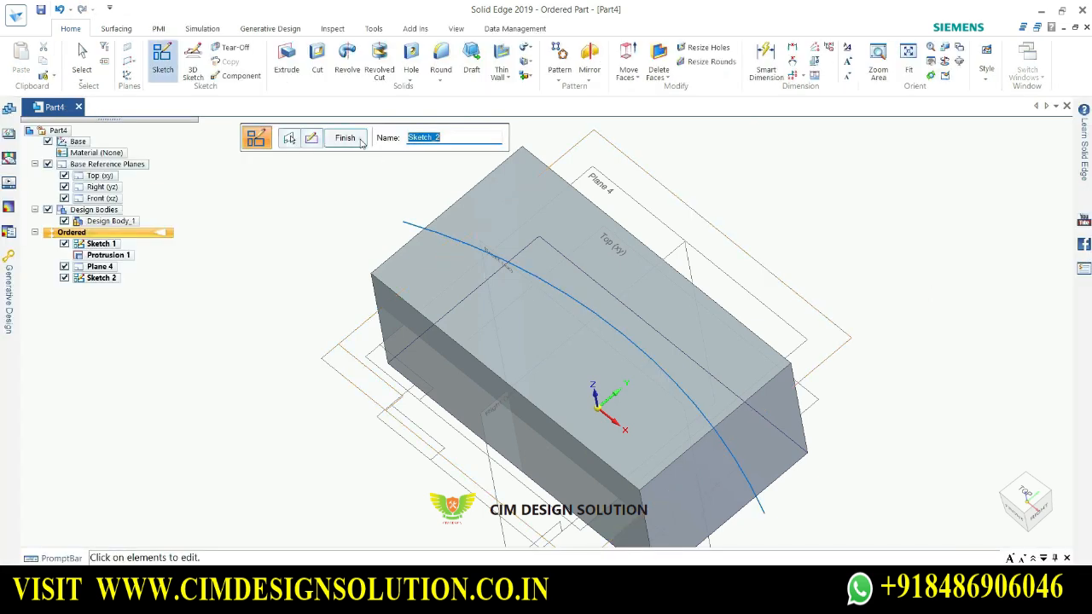
{"action": "left_click", "coordinate": [349, 138]}
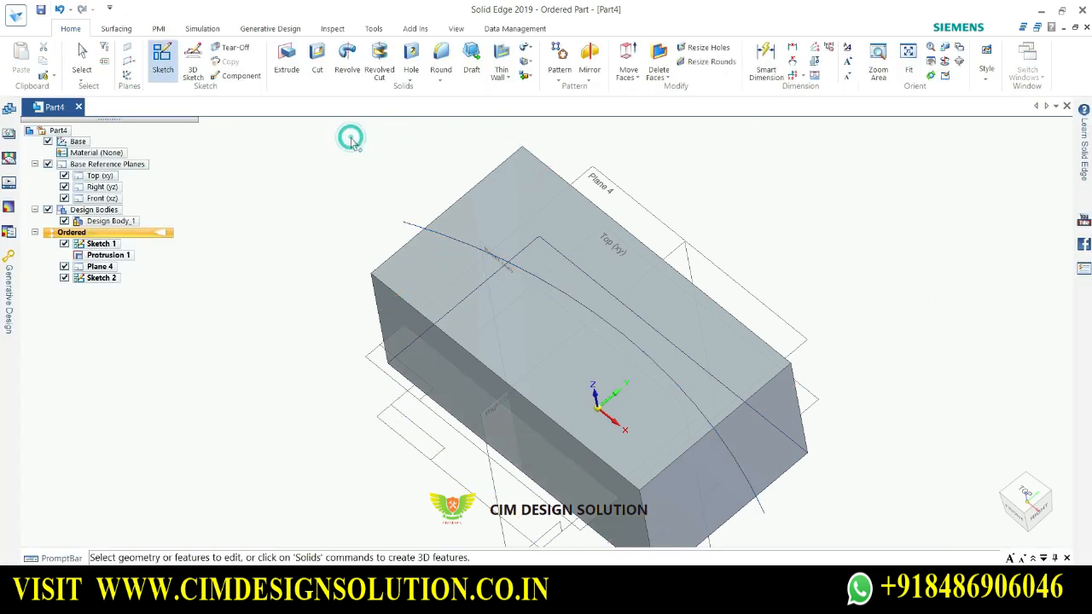
Hide the base reference planes and the 40 mm offset plane
{"action": "middle_click_drag", "start_coordinate": [826, 284], "coordinate": [897, 390]}
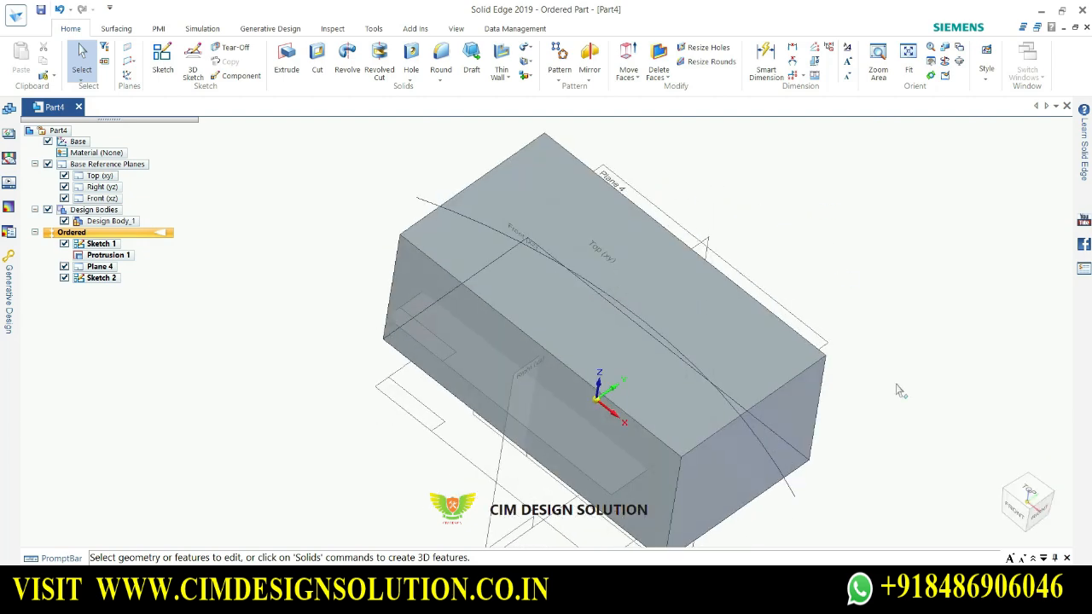
{"action": "scroll", "coordinate": [669, 349], "scroll_direction": "down", "scroll_amount": 1}
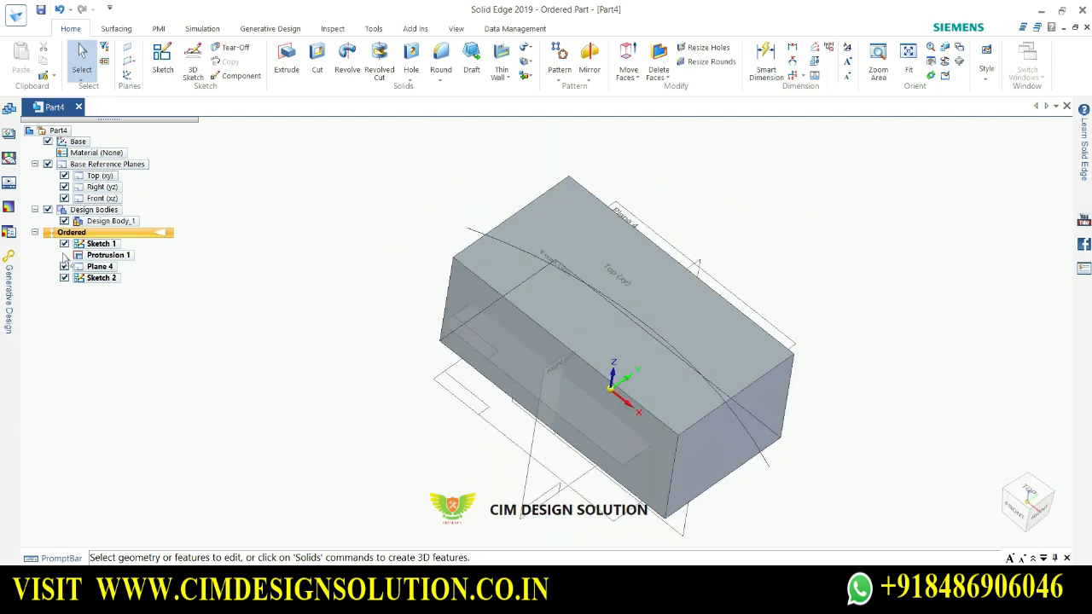
{"action": "left_click", "coordinate": [47, 164]}
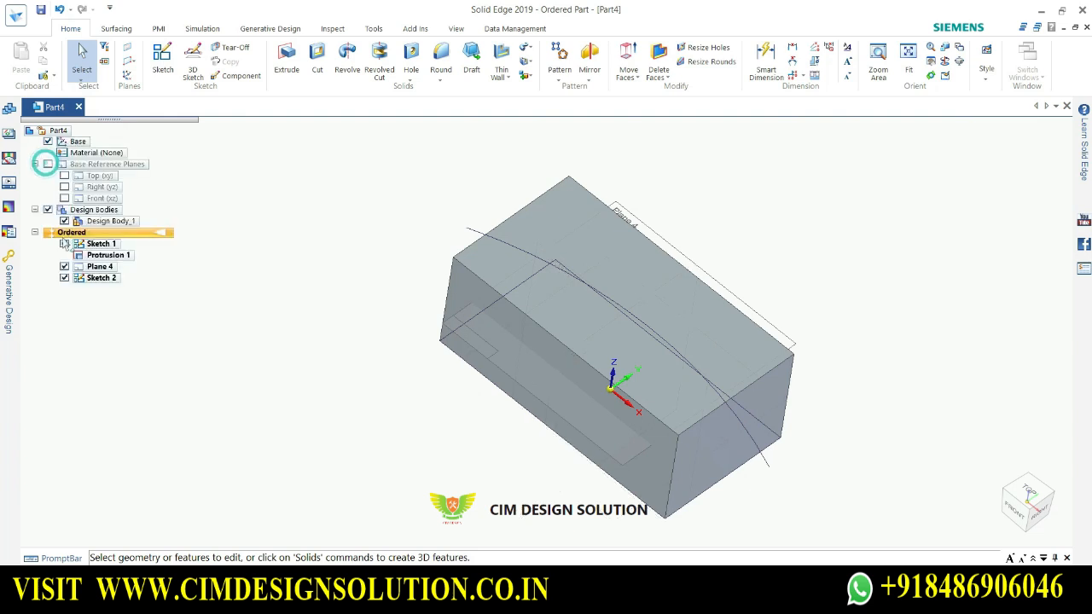
{"action": "left_click", "coordinate": [64, 267]}
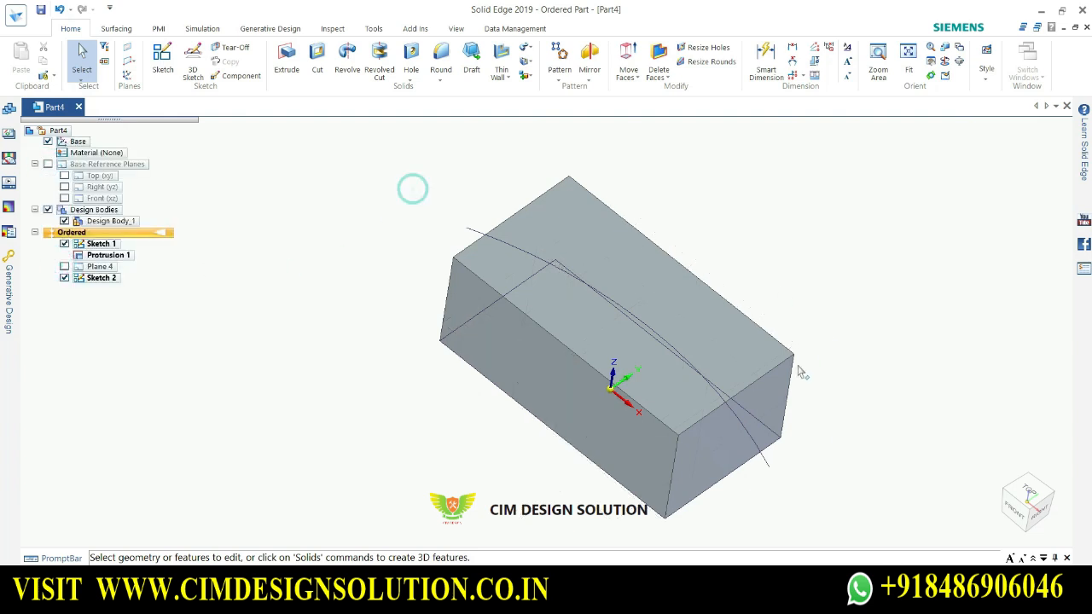
{"action": "middle_click_drag", "start_coordinate": [802, 373], "coordinate": [772, 407]}
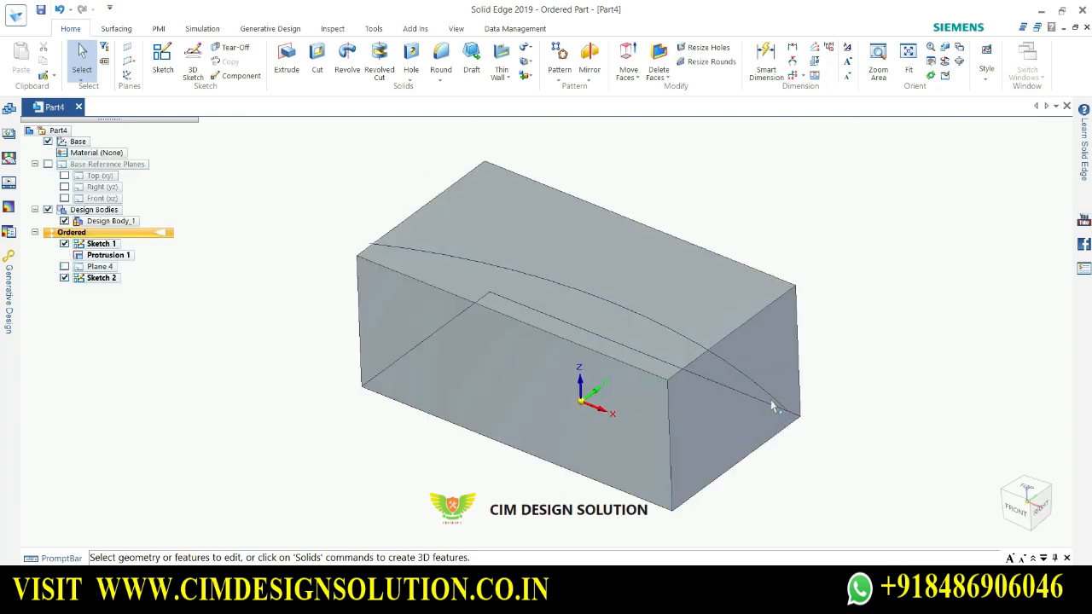
{"action": "middle_click_drag", "start_coordinate": [861, 430], "coordinate": [821, 350]}
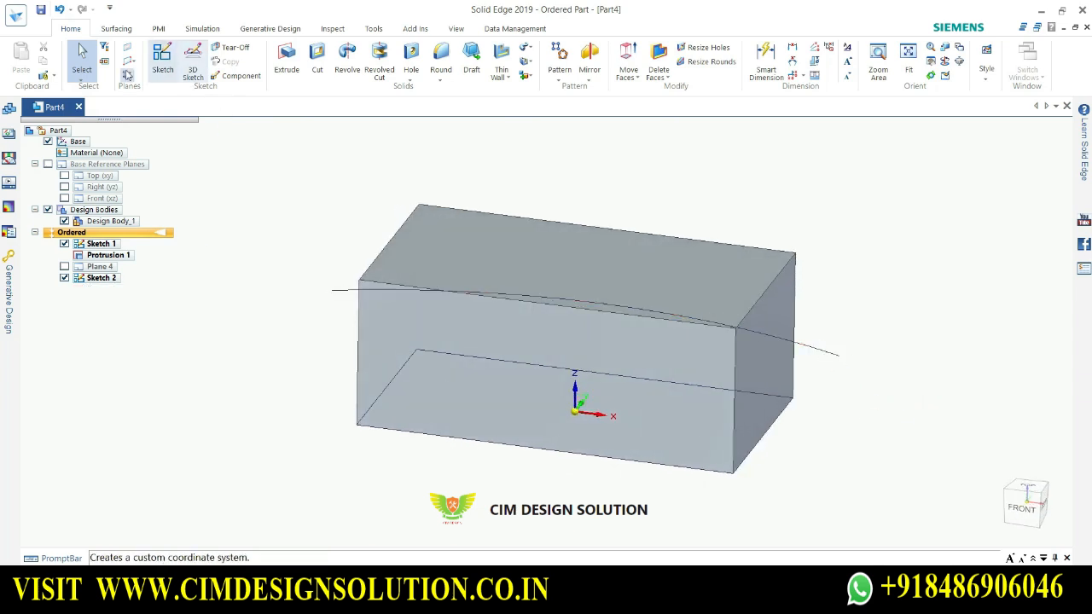
{"action": "left_click", "coordinate": [132, 63]}
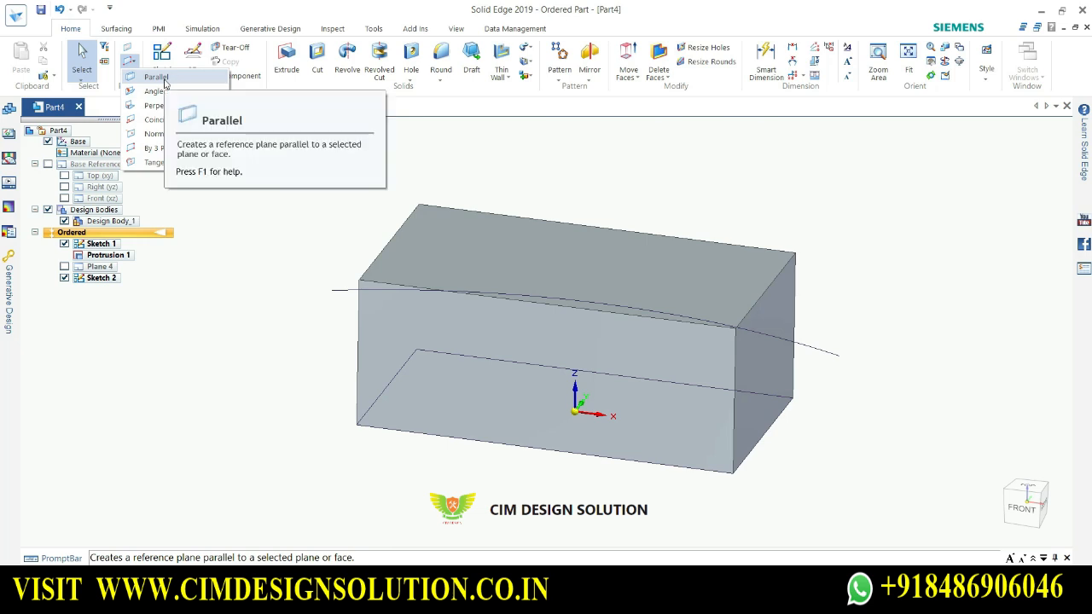
{"action": "left_click", "coordinate": [162, 78]}
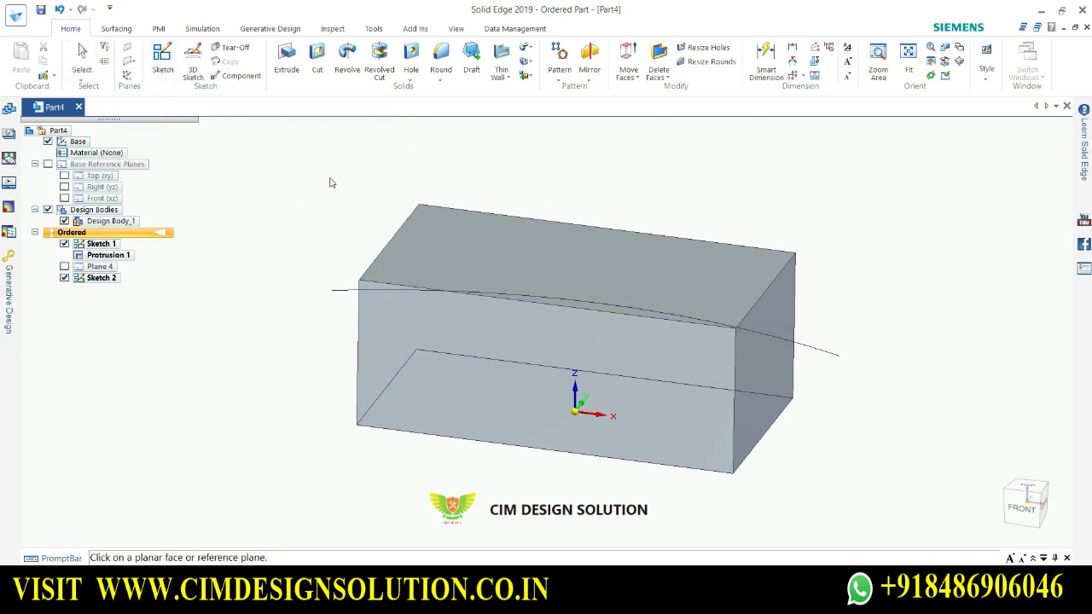
{"action": "key", "text": "Escape"}
Create a reference plane normal to the arc at its end point beyond the block's +X end, and leave the plane command
{"action": "left_click", "coordinate": [133, 64]}
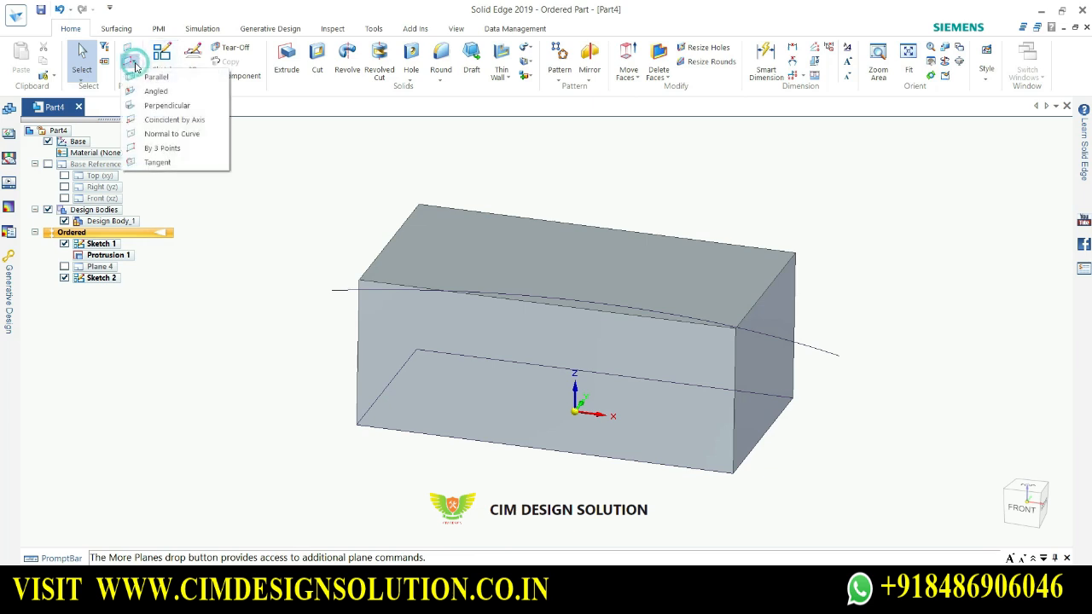
{"action": "left_click", "coordinate": [171, 134]}
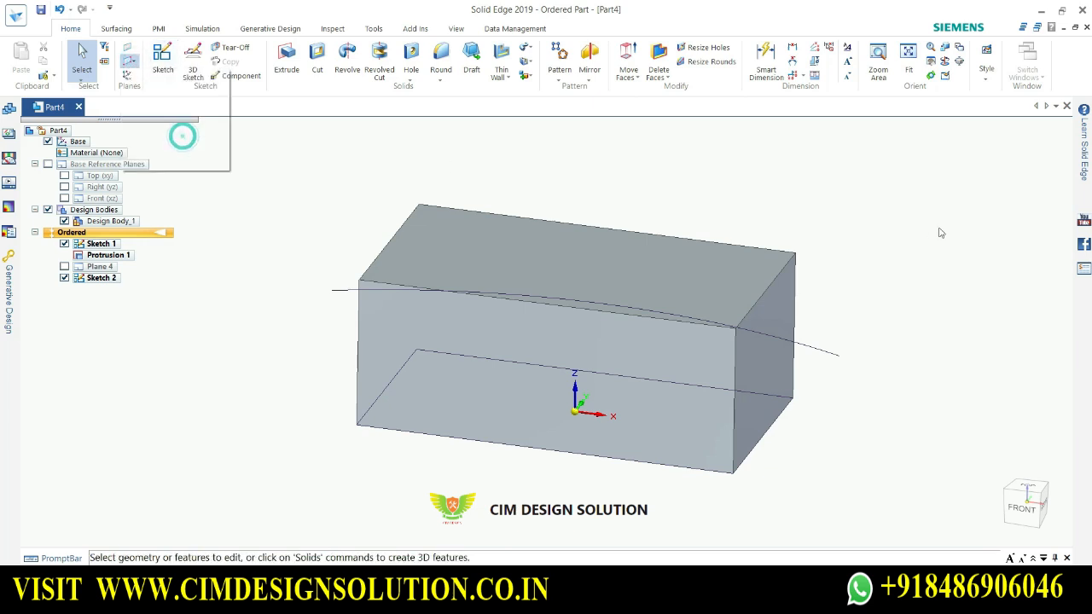
{"action": "left_click", "coordinate": [824, 357]}
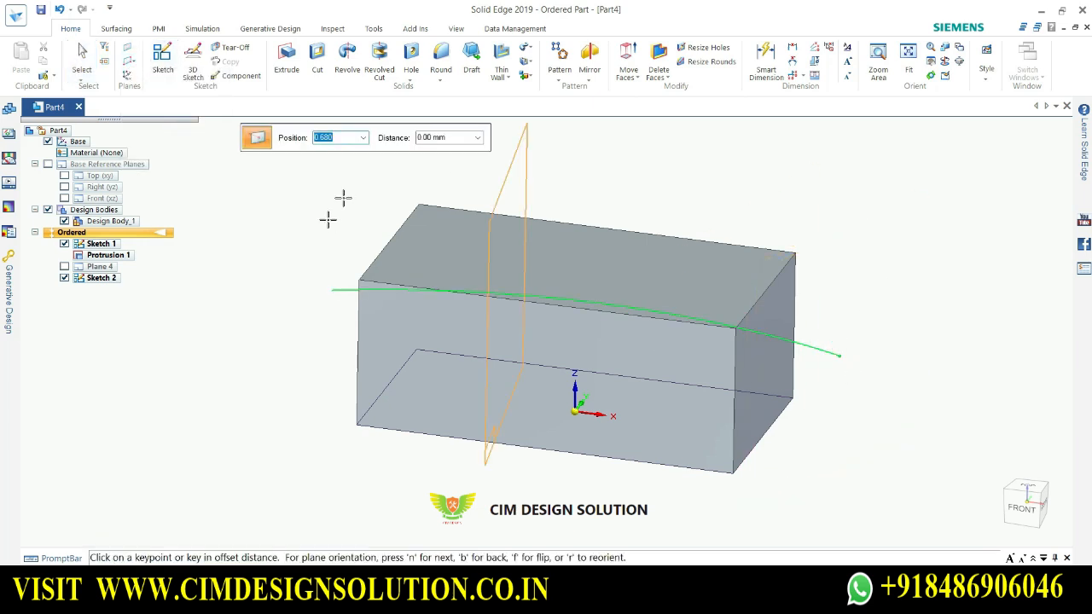
{"action": "left_click", "coordinate": [834, 369]}
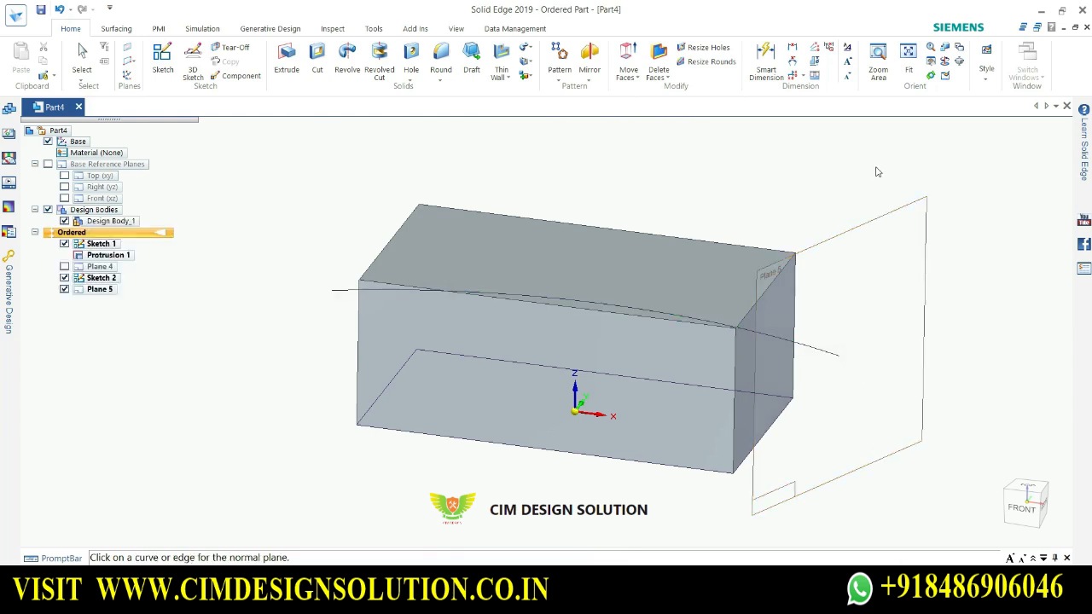
{"action": "double_click", "coordinate": [890, 219]}
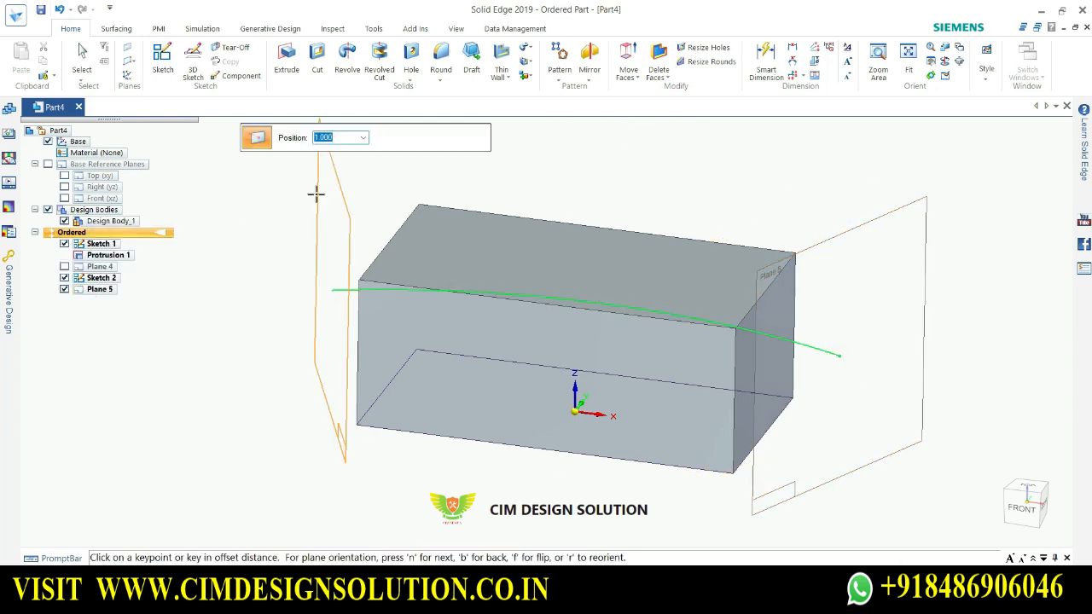
{"action": "key", "text": "Escape"}
{"action": "left_click", "coordinate": [855, 230]}
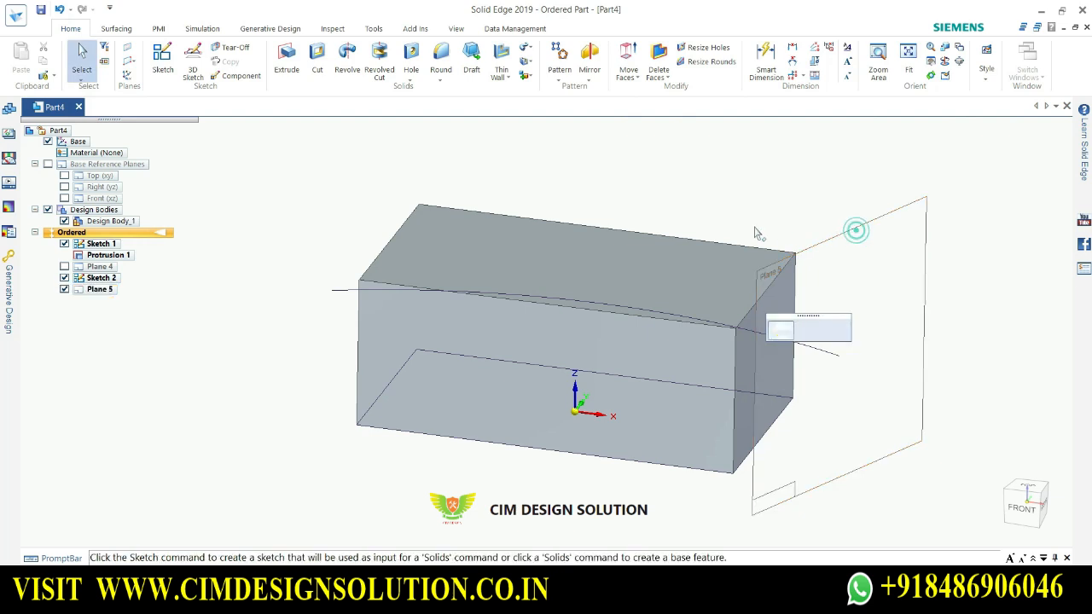
{"action": "left_click", "coordinate": [840, 214]}
Sketch a 25 × 15 mm rectangle at 0°, centred on the arc's end point, on the plane normal to the arc, and finish the sketch
{"action": "left_click", "coordinate": [162, 60]}
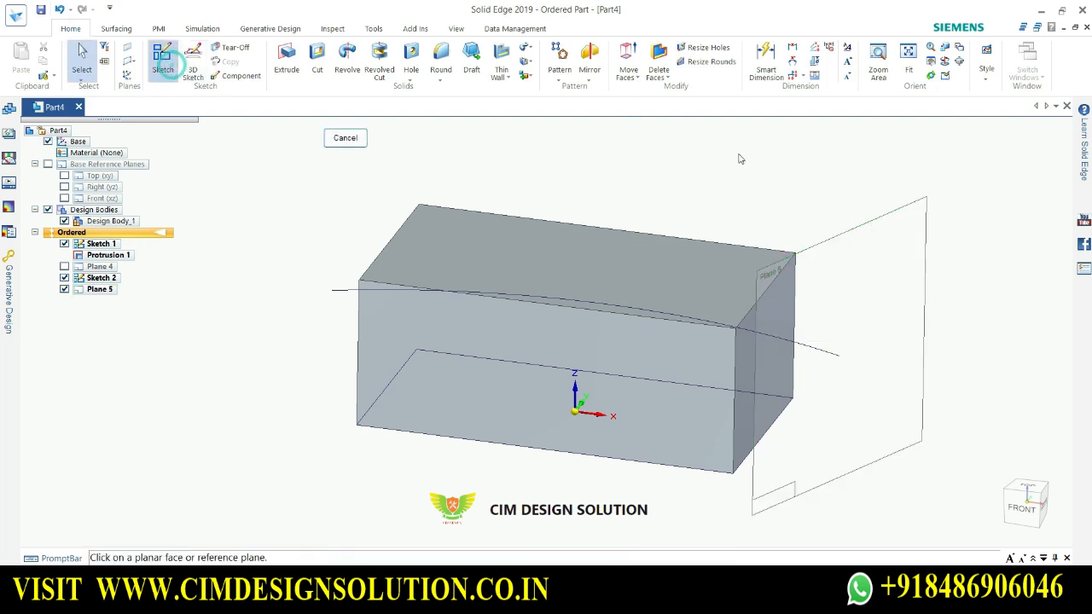
{"action": "left_click", "coordinate": [859, 233]}
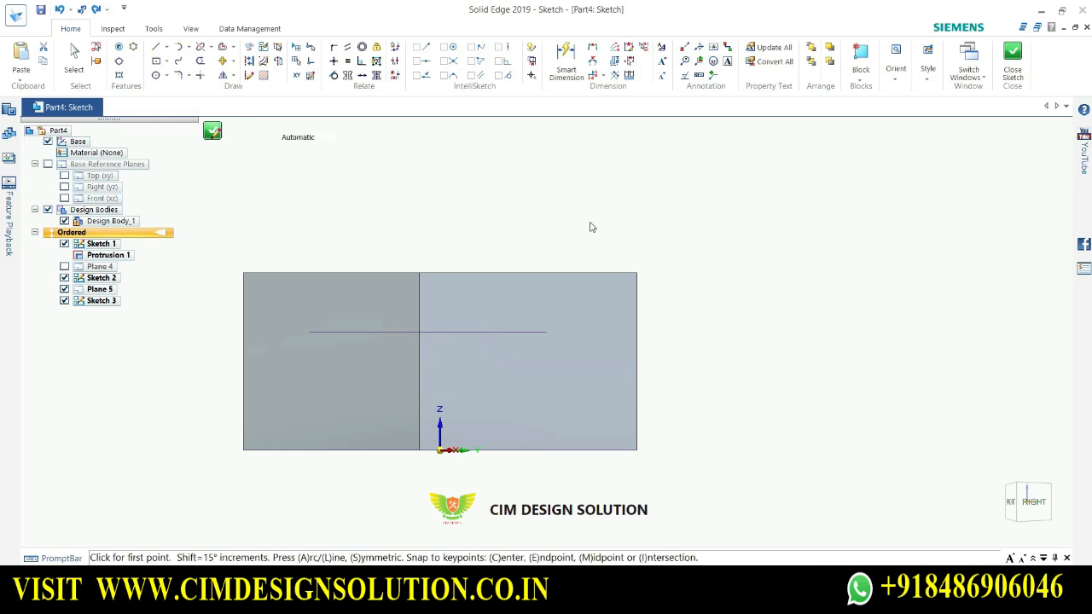
{"action": "scroll", "coordinate": [526, 341], "scroll_direction": "up", "scroll_amount": 2}
{"action": "middle_click_drag", "start_coordinate": [668, 363], "coordinate": [620, 431]}
{"action": "left_click", "coordinate": [156, 61]}
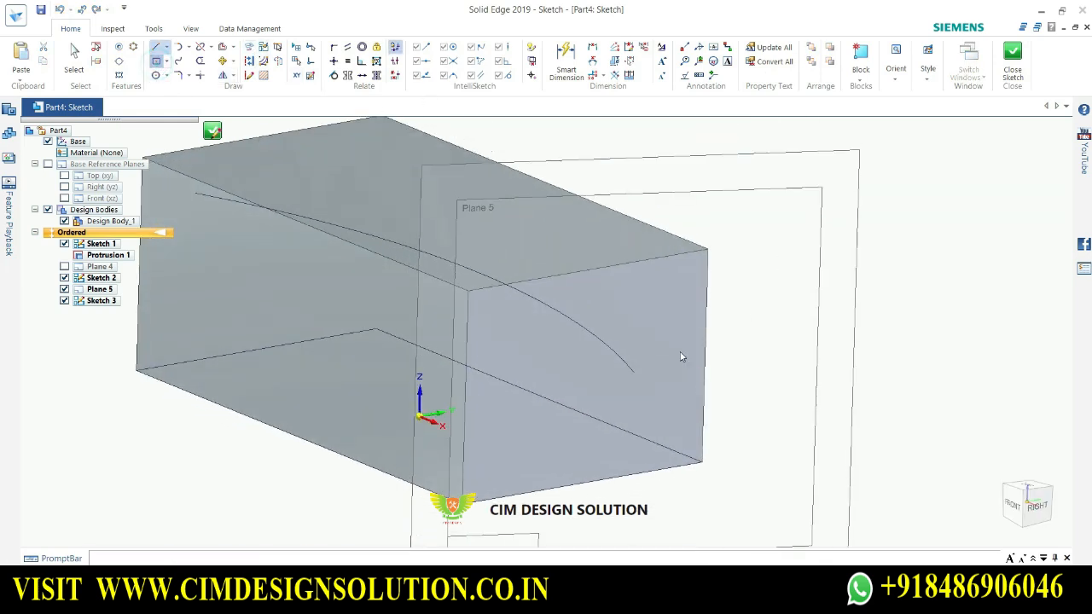
{"action": "left_click", "coordinate": [634, 372]}
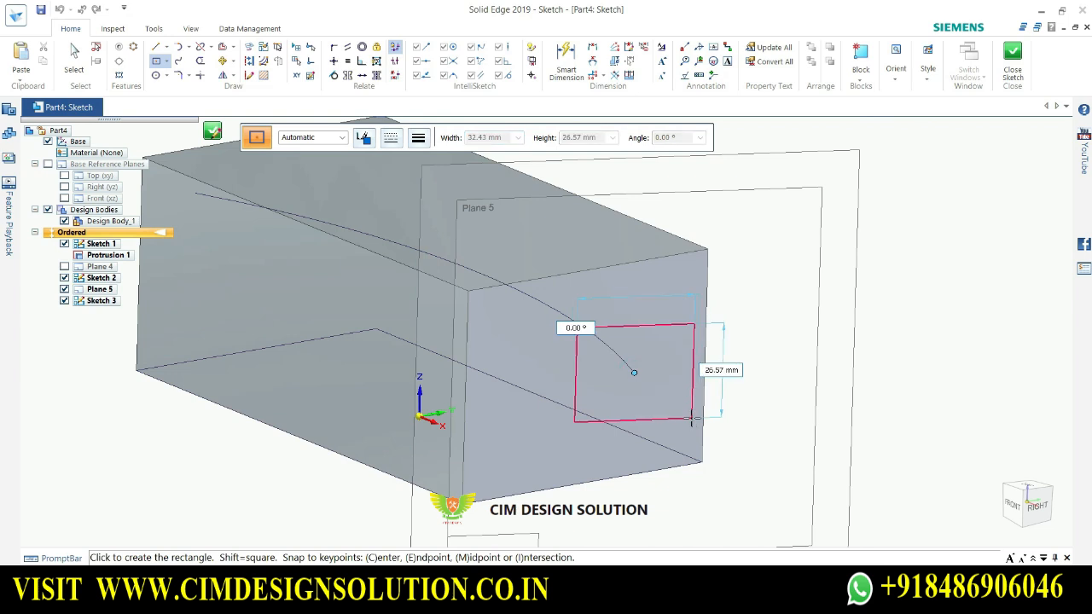
{"action": "type", "text": "25"}
{"action": "key", "text": "Tab"}
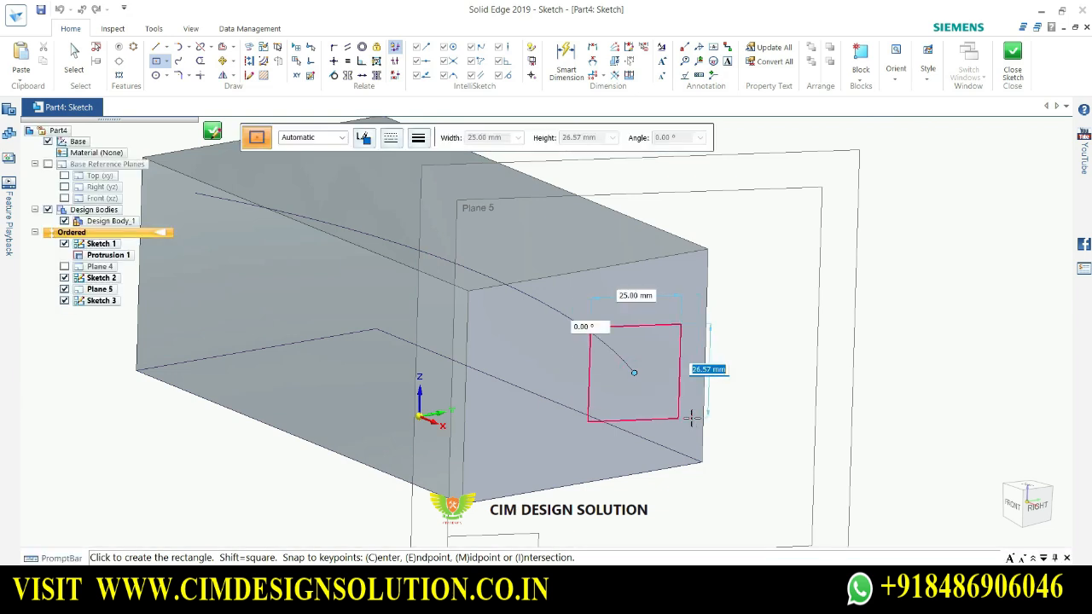
{"action": "type", "text": "15"}
{"action": "key", "text": "Tab"}
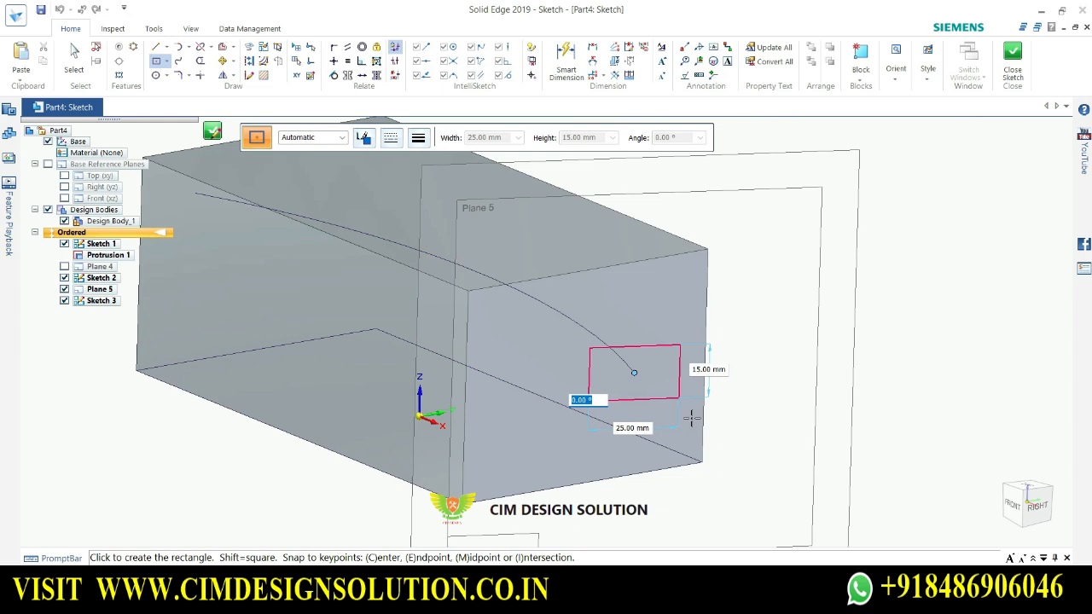
{"action": "type", "text": "0"}
{"action": "key", "text": "Return"}
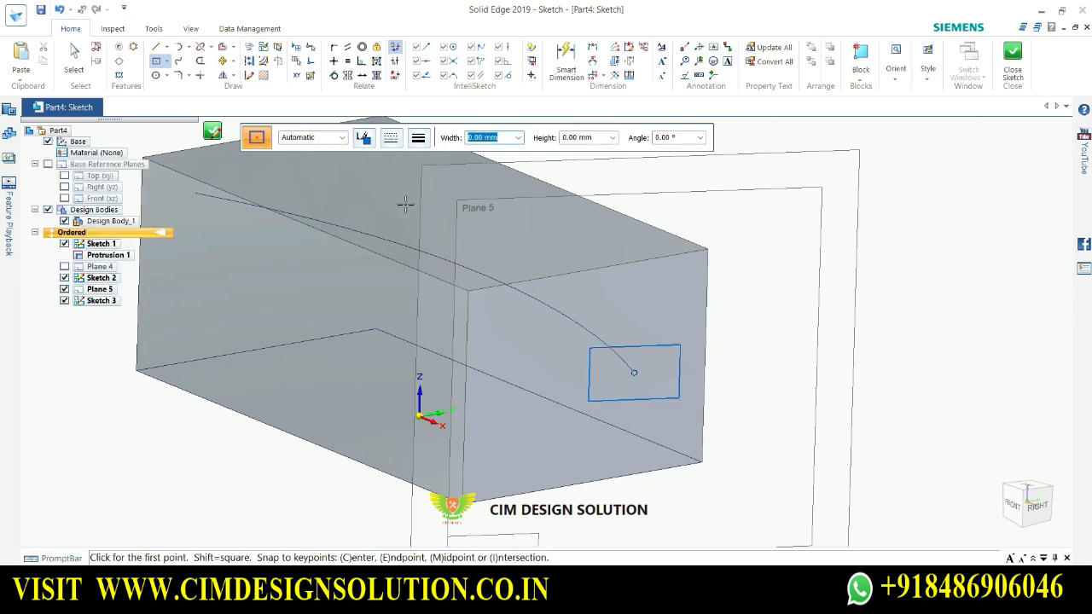
{"action": "left_click", "coordinate": [1012, 58]}
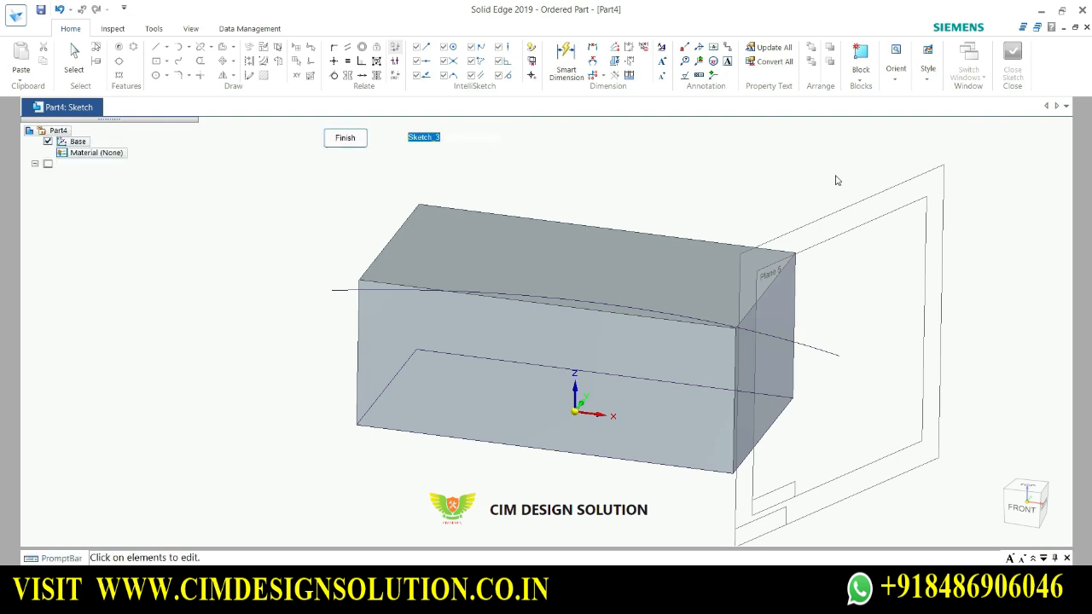
{"action": "left_click", "coordinate": [349, 137]}
{"action": "left_click", "coordinate": [345, 137]}
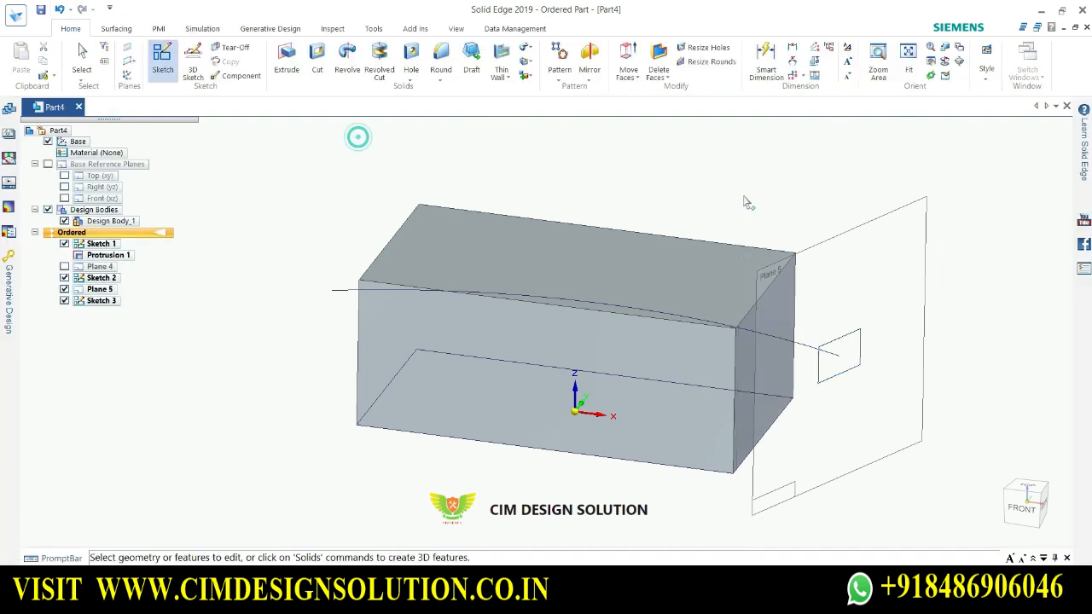
Hide the plane normal to the arc and the block's base sketch, Sketch 1
{"action": "left_click", "coordinate": [64, 290]}
{"action": "middle_click_drag", "start_coordinate": [862, 381], "coordinate": [832, 397]}
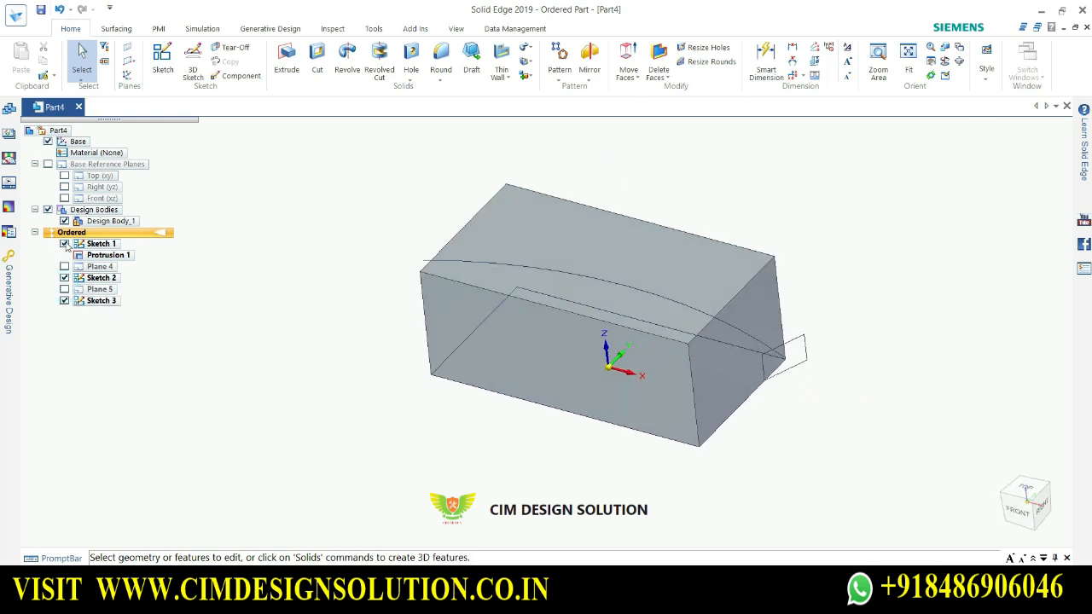
{"action": "left_click", "coordinate": [65, 244]}
{"action": "scroll", "coordinate": [820, 273], "scroll_direction": "up", "scroll_amount": 1}
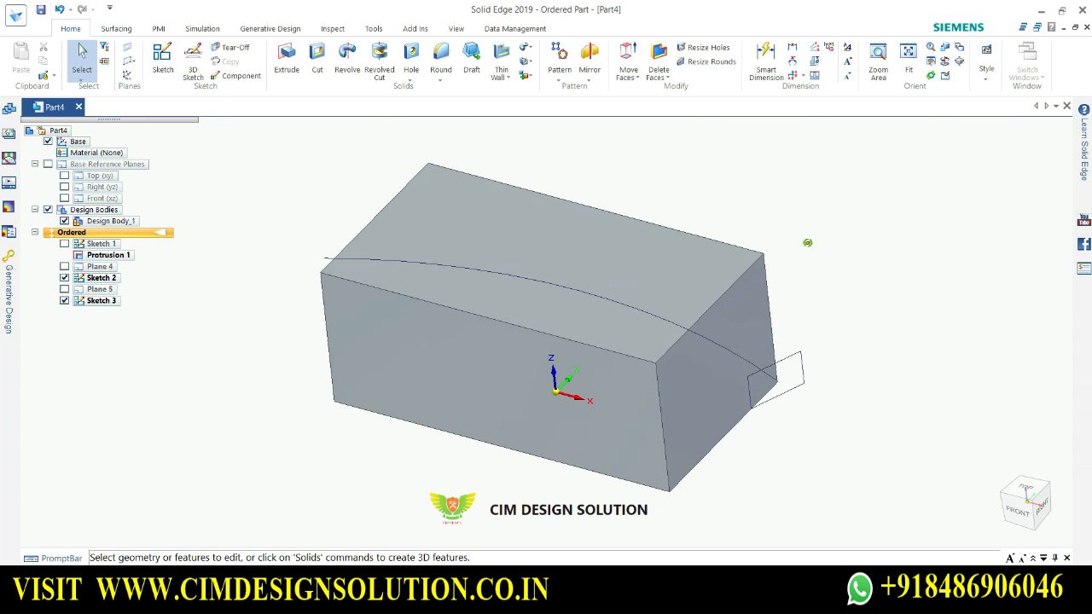
{"action": "middle_click_drag", "start_coordinate": [807, 242], "coordinate": [810, 244]}
{"action": "middle_click_drag", "start_coordinate": [926, 278], "coordinate": [960, 336]}
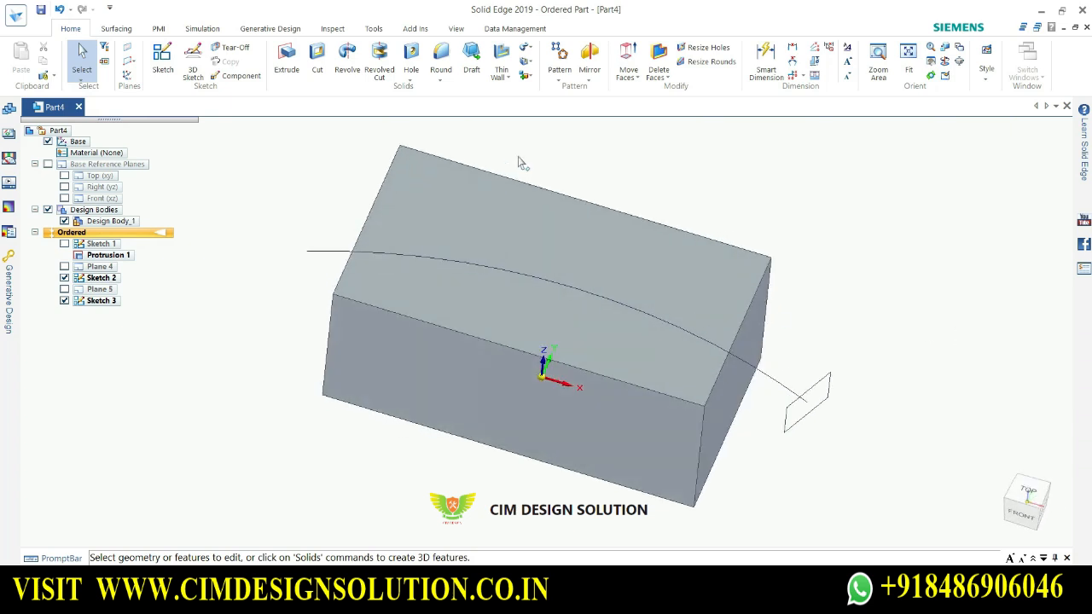
{"action": "left_click", "coordinate": [526, 61]}
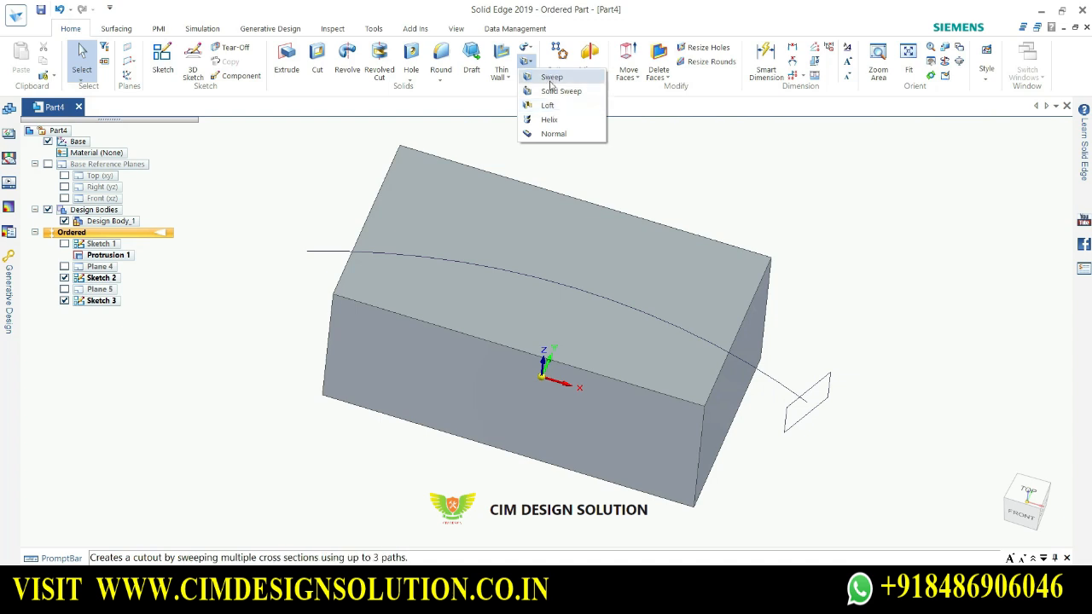
{"action": "left_click", "coordinate": [627, 198]}
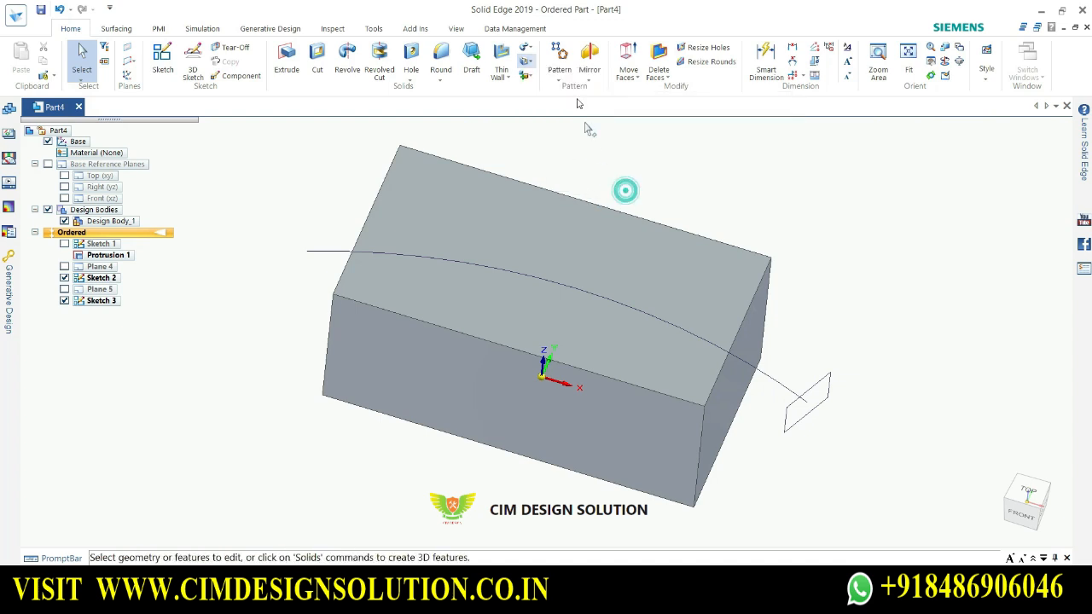
{"action": "left_click", "coordinate": [525, 62]}
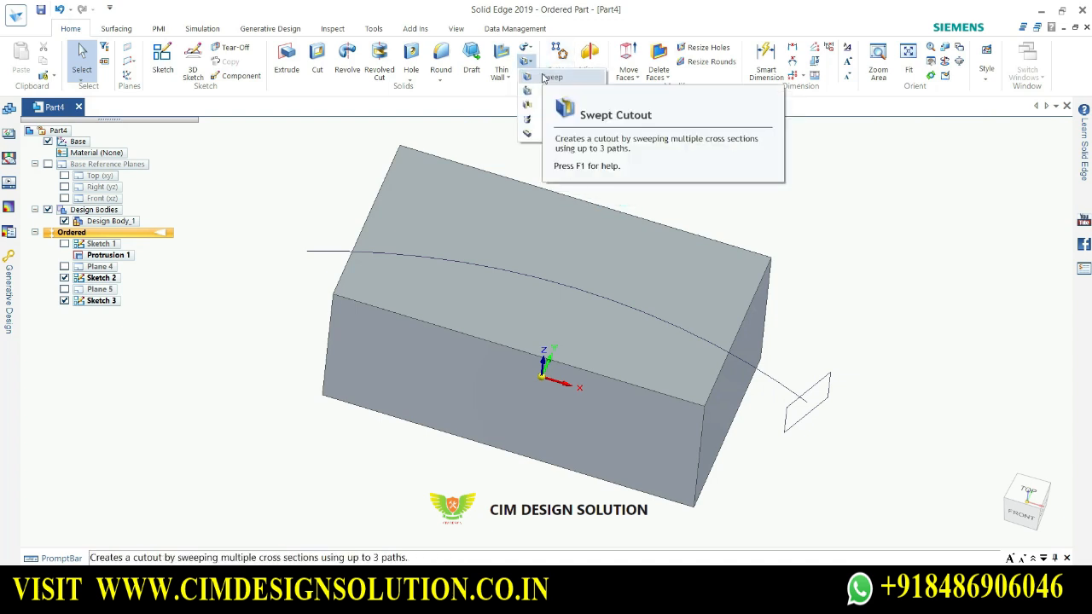
{"action": "left_click", "coordinate": [542, 77]}
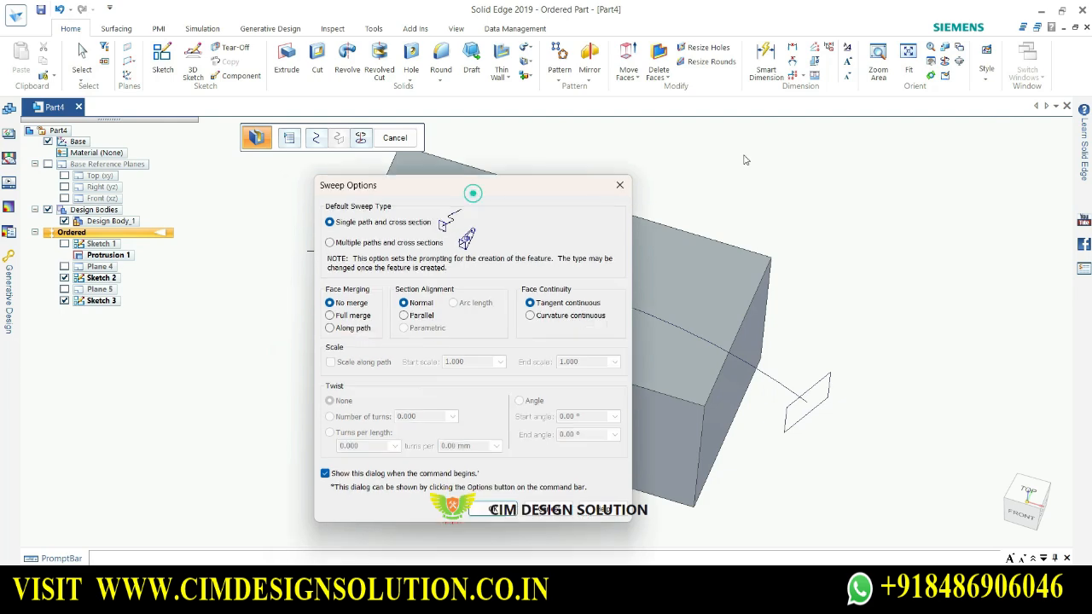
{"action": "left_click_drag", "start_coordinate": [475, 189], "coordinate": [963, 33]}
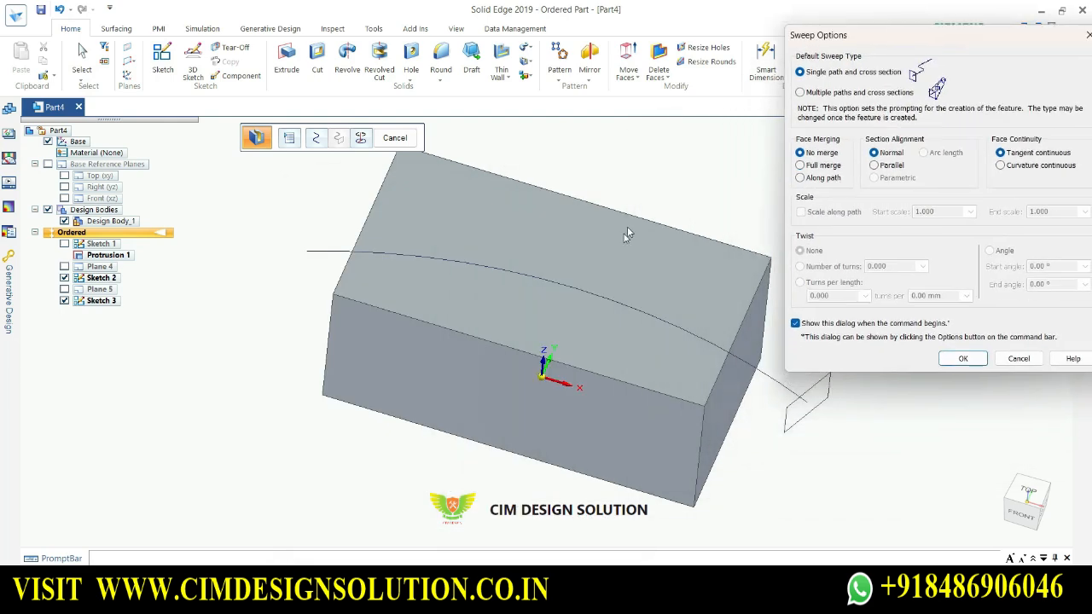
{"action": "left_click_drag", "start_coordinate": [852, 44], "coordinate": [276, 215]}
{"action": "left_click", "coordinate": [483, 213]}
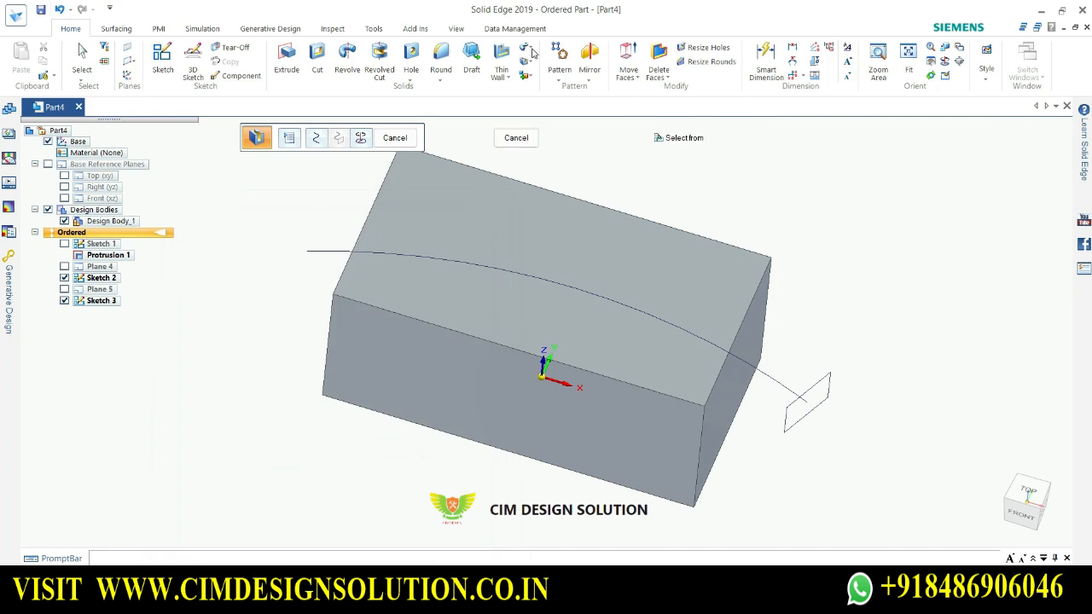
{"action": "left_click", "coordinate": [517, 139]}
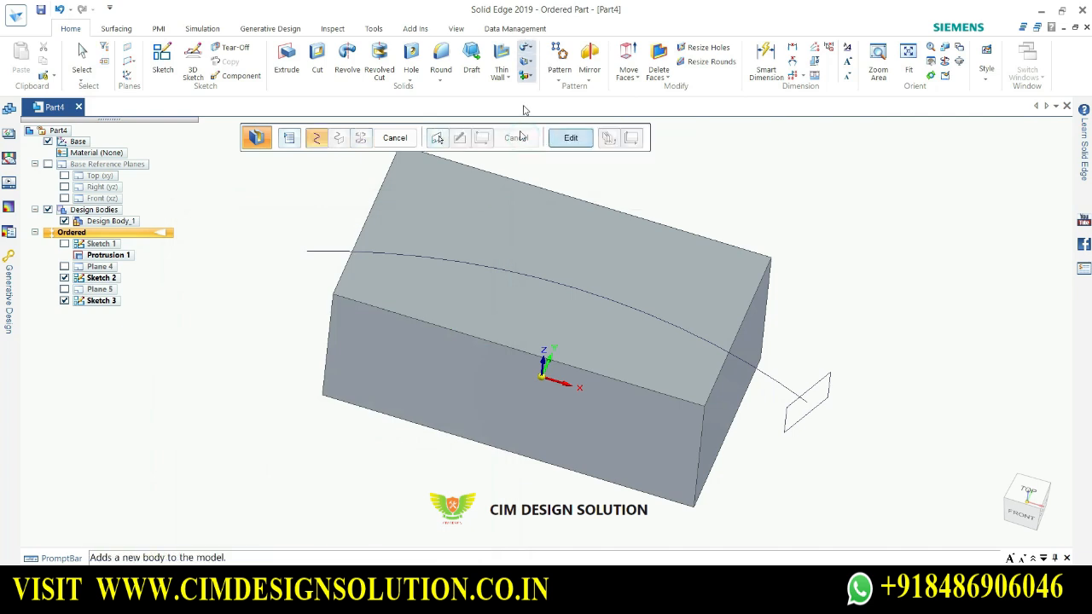
{"action": "left_click", "coordinate": [405, 144]}
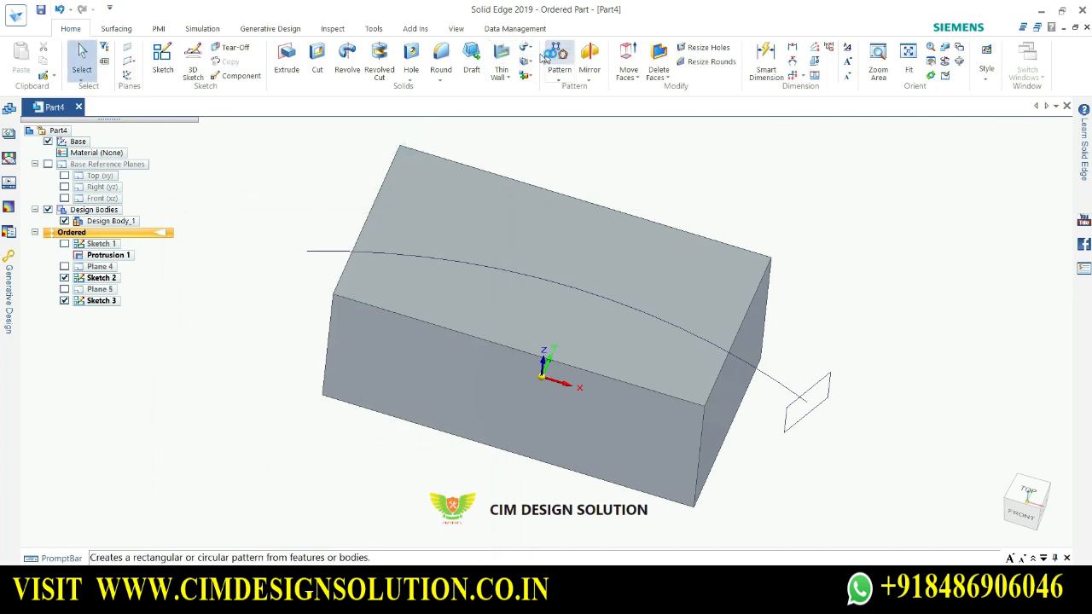
{"action": "left_click", "coordinate": [527, 49]}
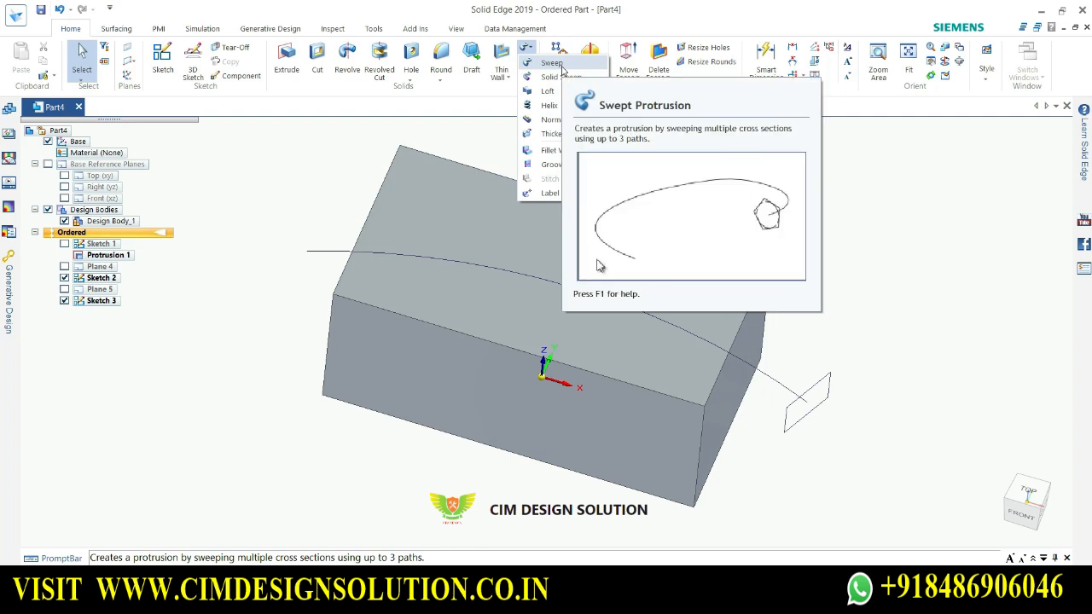
{"action": "left_click", "coordinate": [907, 253]}
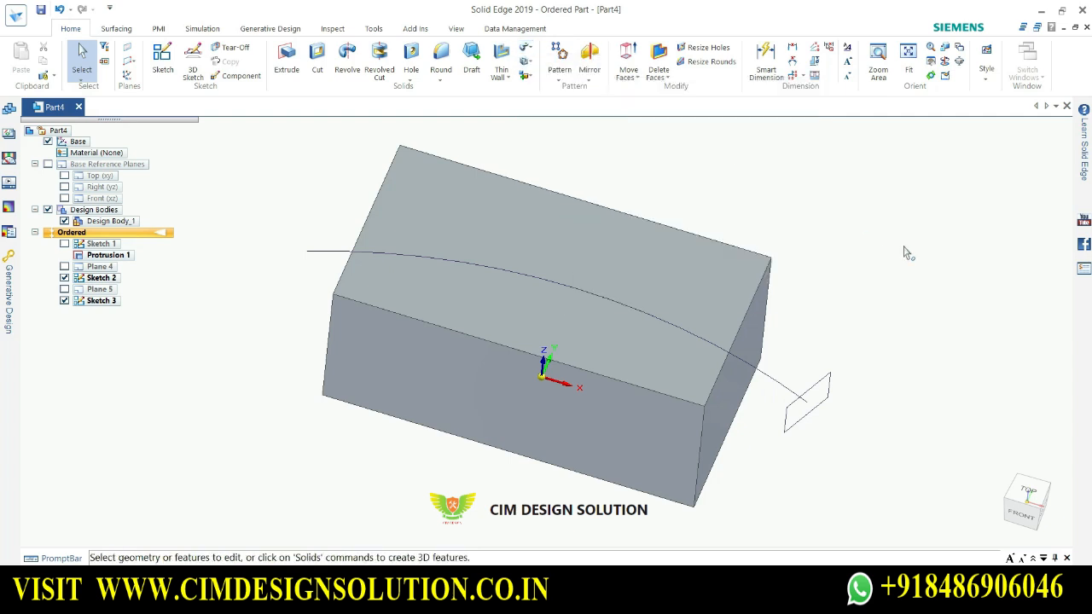
Create a single-path swept cutout through the block, using the arc as the path and the rectangle as the cross section
{"action": "left_click", "coordinate": [525, 61]}
{"action": "left_click", "coordinate": [560, 79]}
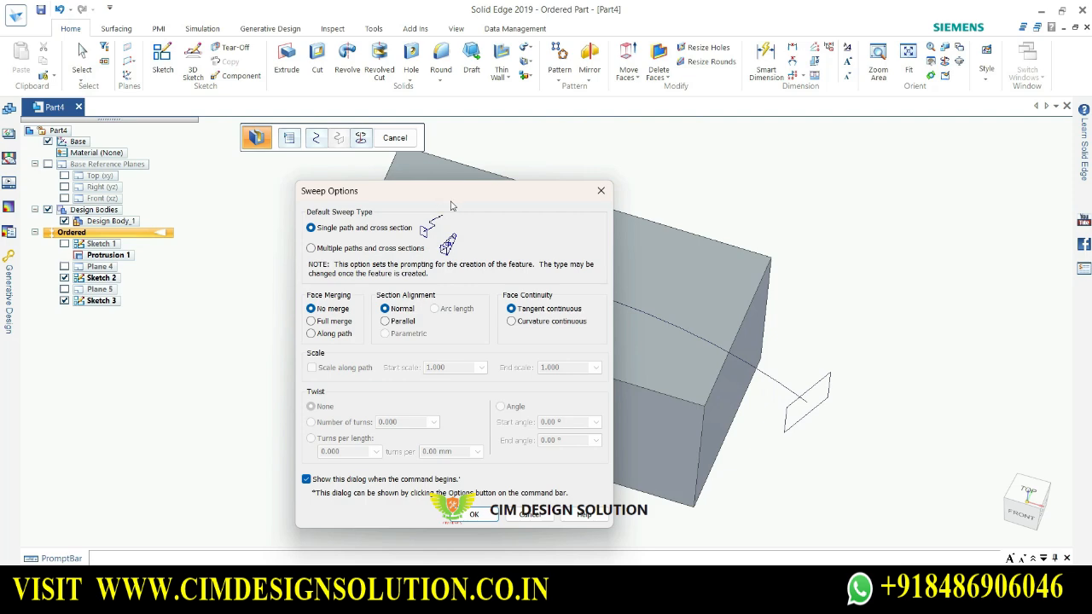
{"action": "left_click_drag", "start_coordinate": [449, 191], "coordinate": [128, 159]}
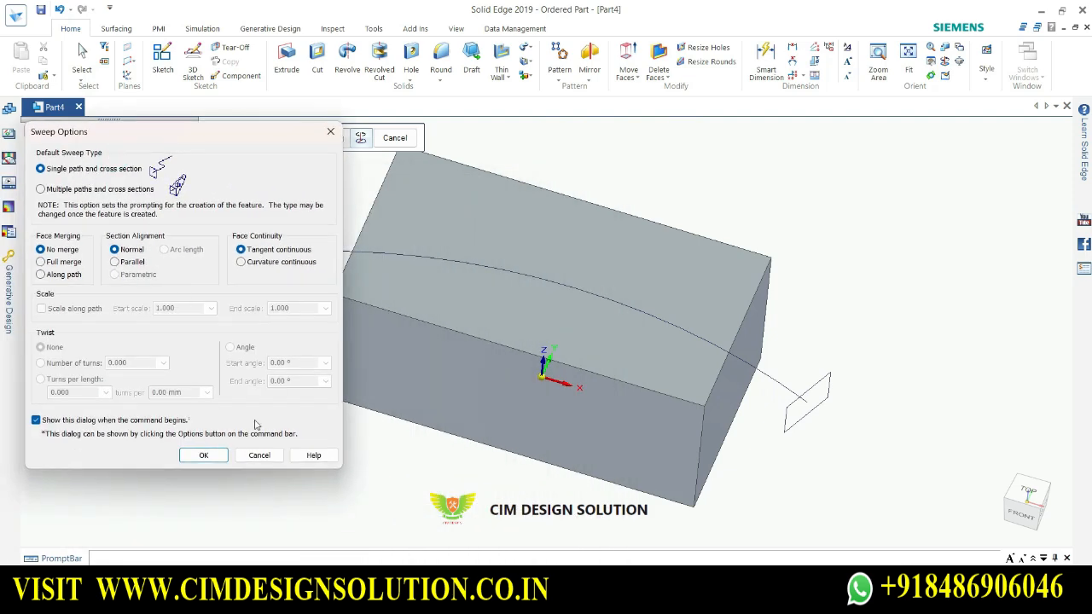
{"action": "left_click", "coordinate": [215, 455]}
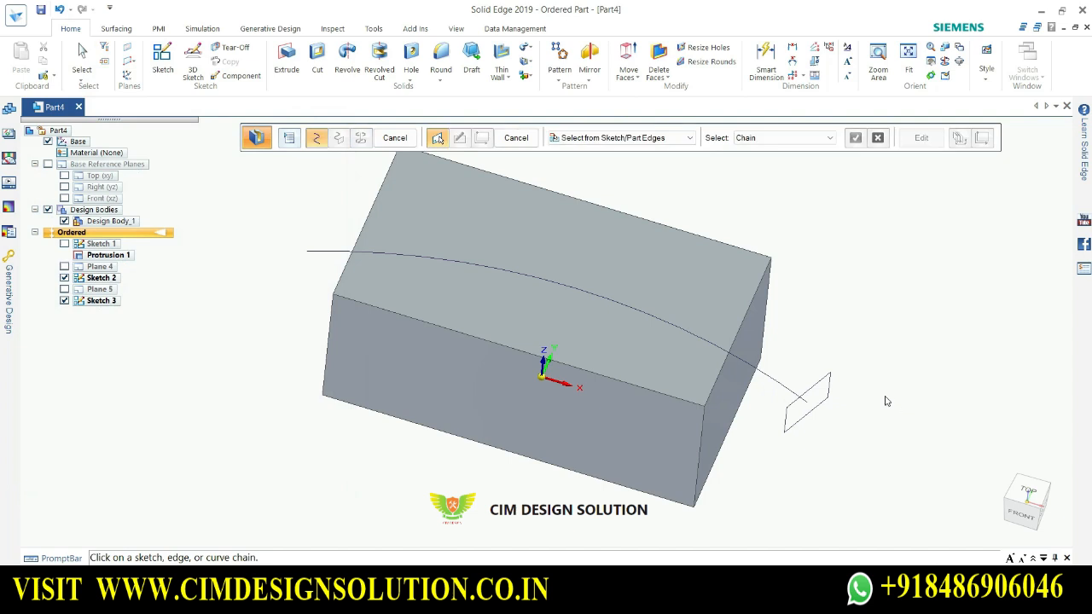
{"action": "left_click", "coordinate": [770, 377]}
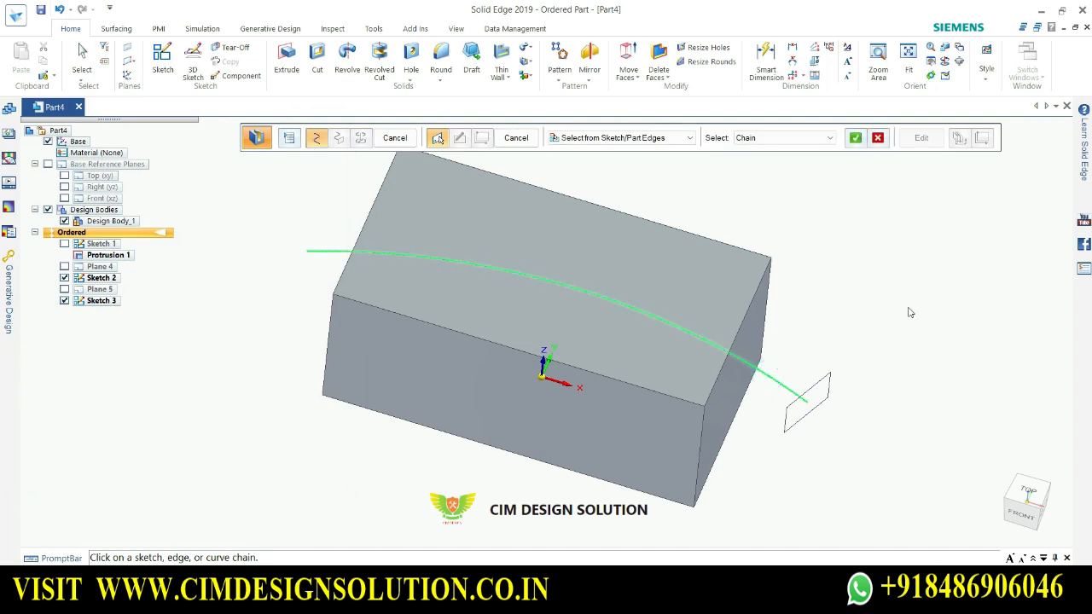
{"action": "left_click", "coordinate": [856, 140]}
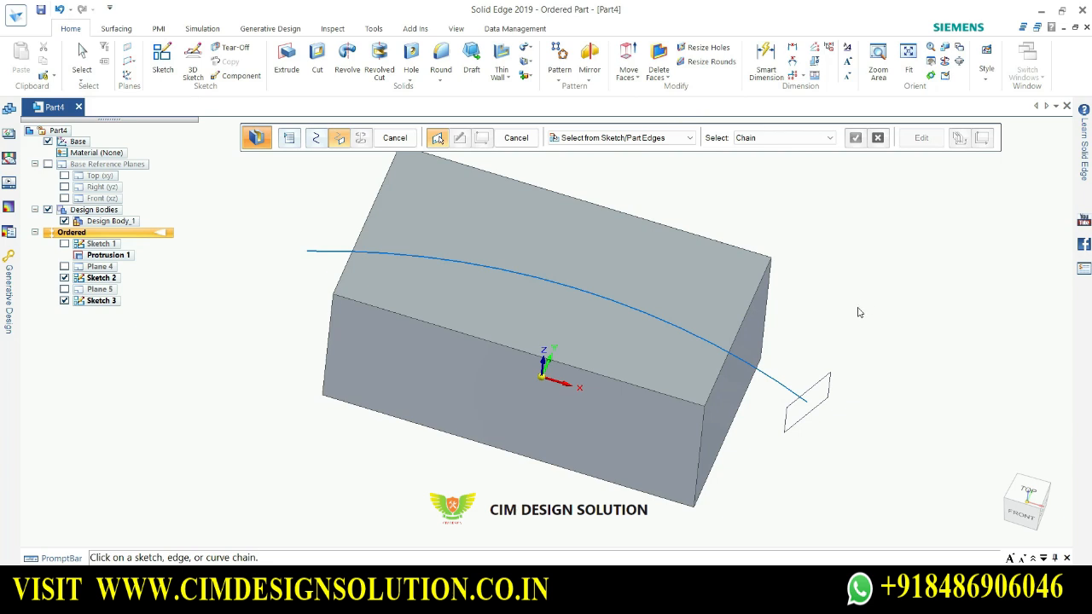
{"action": "left_click", "coordinate": [816, 389]}
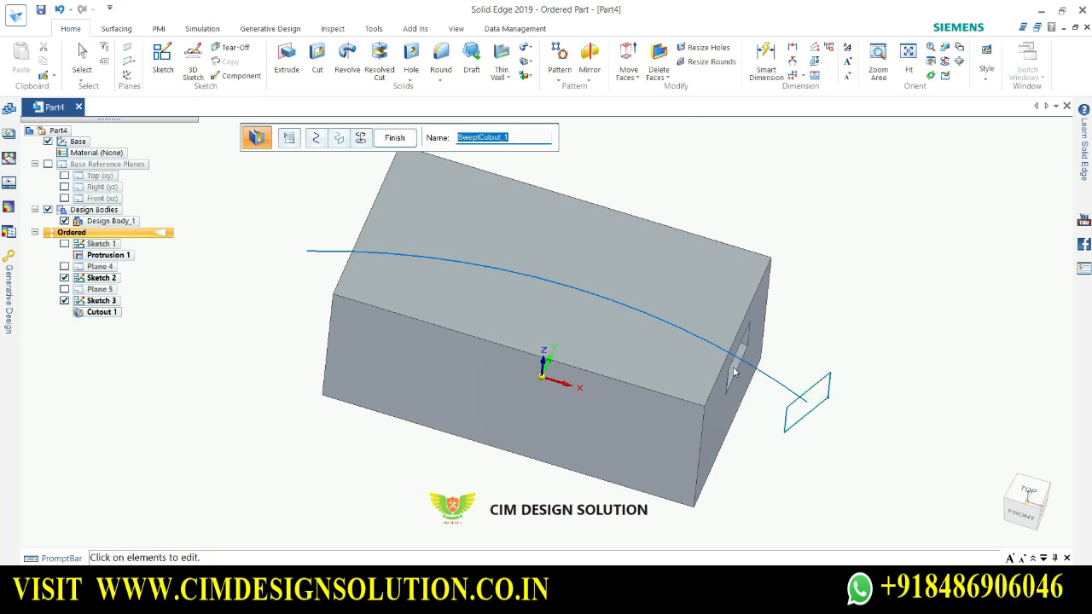
Turn on scaling along the path for the swept cutout and enlarge its end scale
{"action": "middle_click_drag", "start_coordinate": [733, 371], "coordinate": [604, 309]}
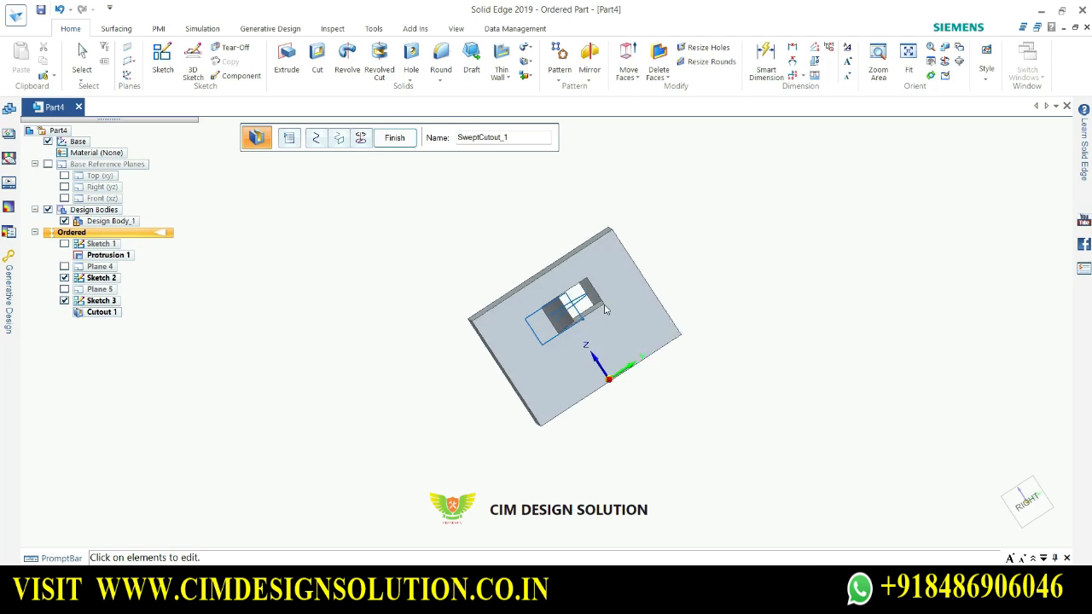
{"action": "scroll", "coordinate": [604, 308], "scroll_direction": "up", "scroll_amount": 10}
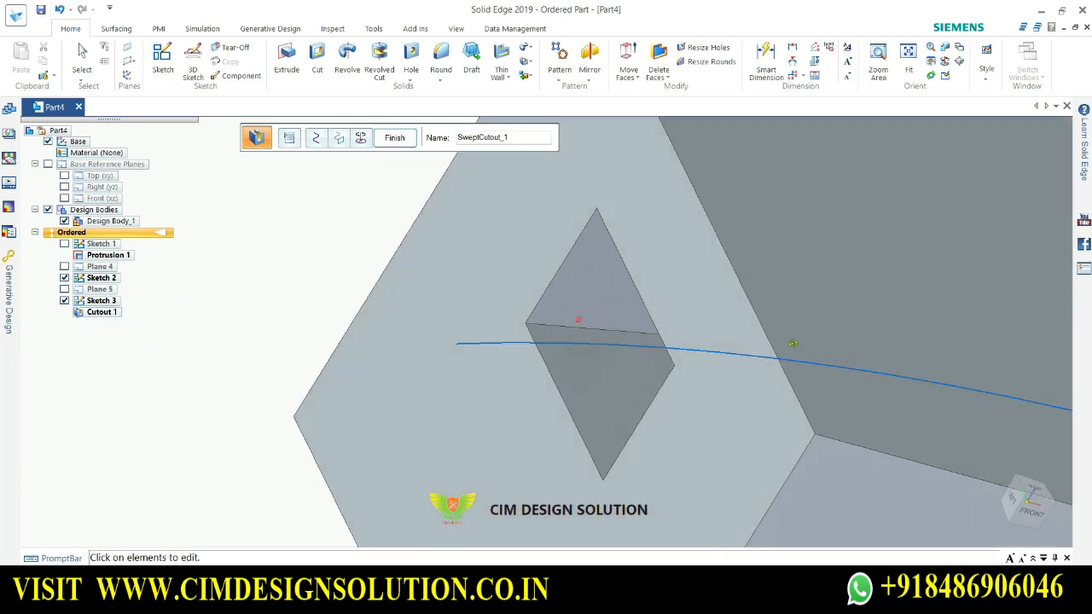
{"action": "middle_click_drag", "start_coordinate": [793, 344], "coordinate": [802, 367]}
{"action": "scroll", "coordinate": [677, 372], "scroll_direction": "down", "scroll_amount": 5}
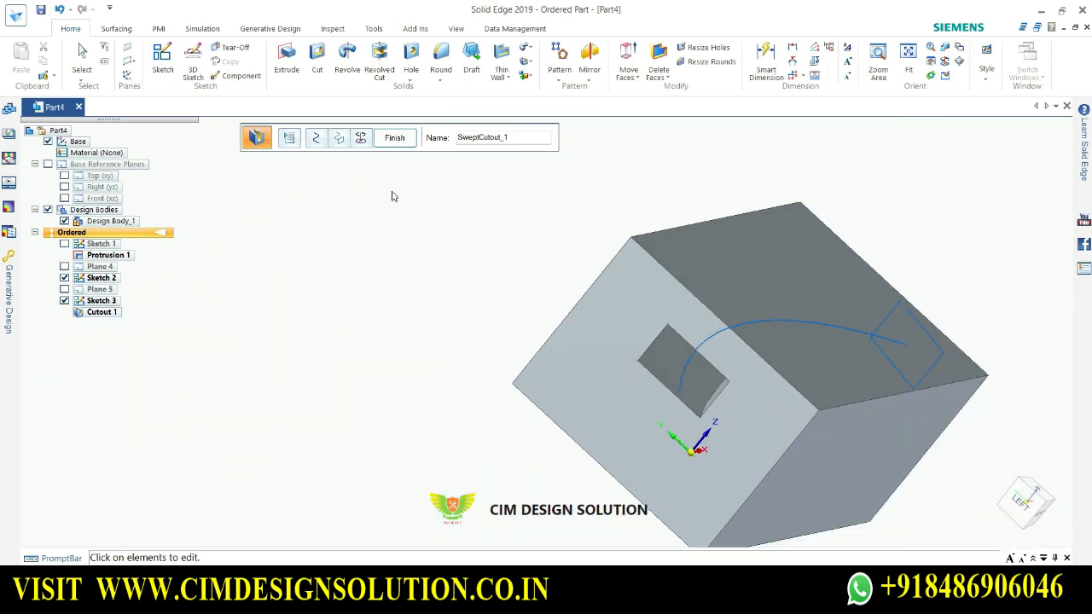
{"action": "left_click", "coordinate": [290, 139]}
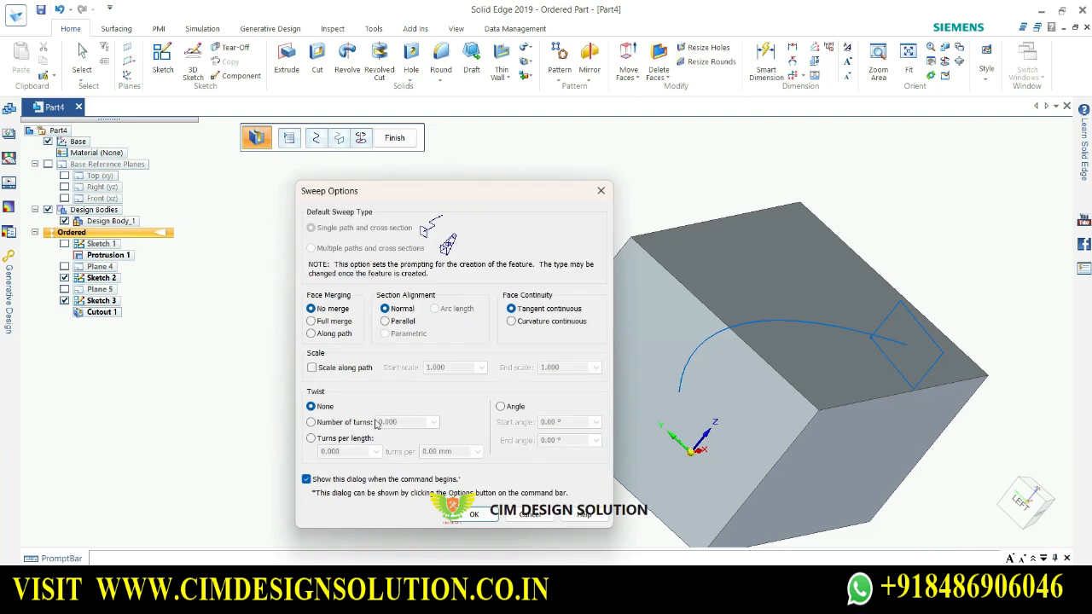
{"action": "left_click", "coordinate": [340, 368]}
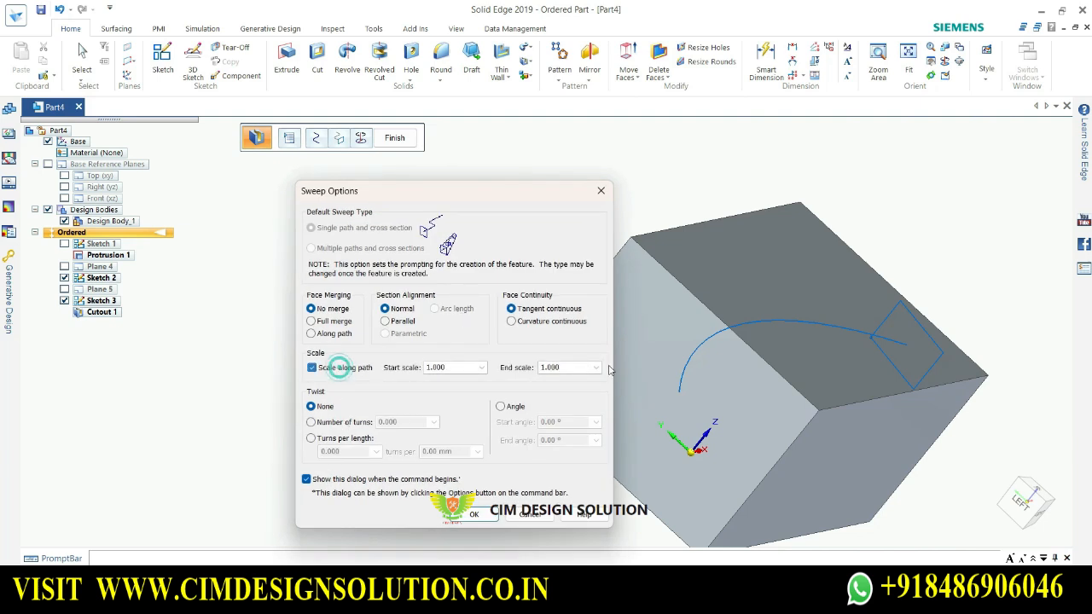
{"action": "left_click", "coordinate": [563, 367]}
{"action": "key", "text": "Return"}
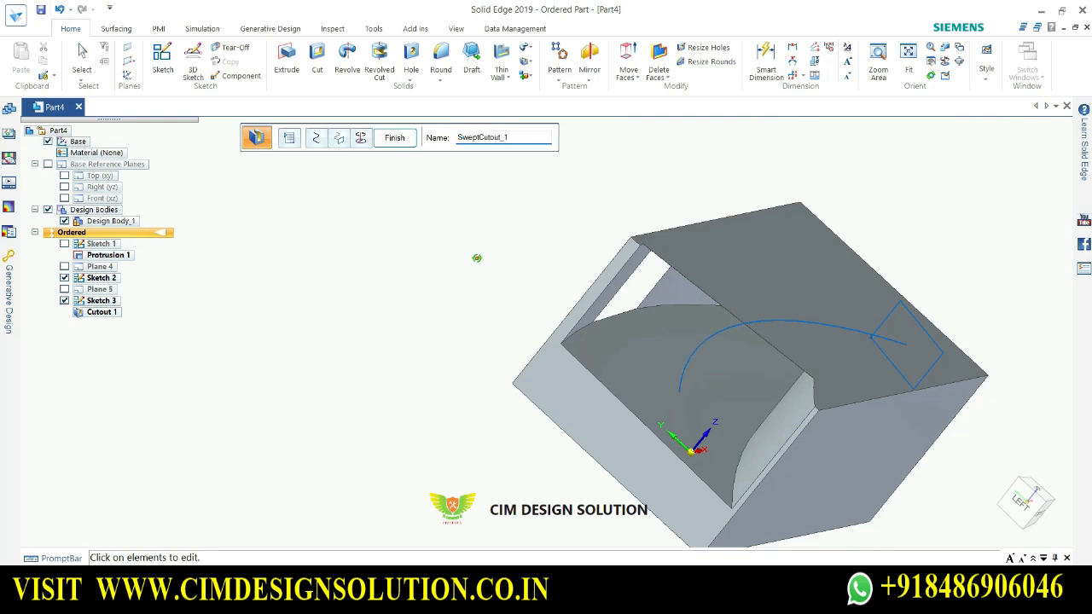
Reopen the swept cutout's sweep options, reduce the end scale along the path, and finish the feature
{"action": "middle_click_drag", "start_coordinate": [478, 255], "coordinate": [521, 243]}
{"action": "left_click", "coordinate": [291, 141]}
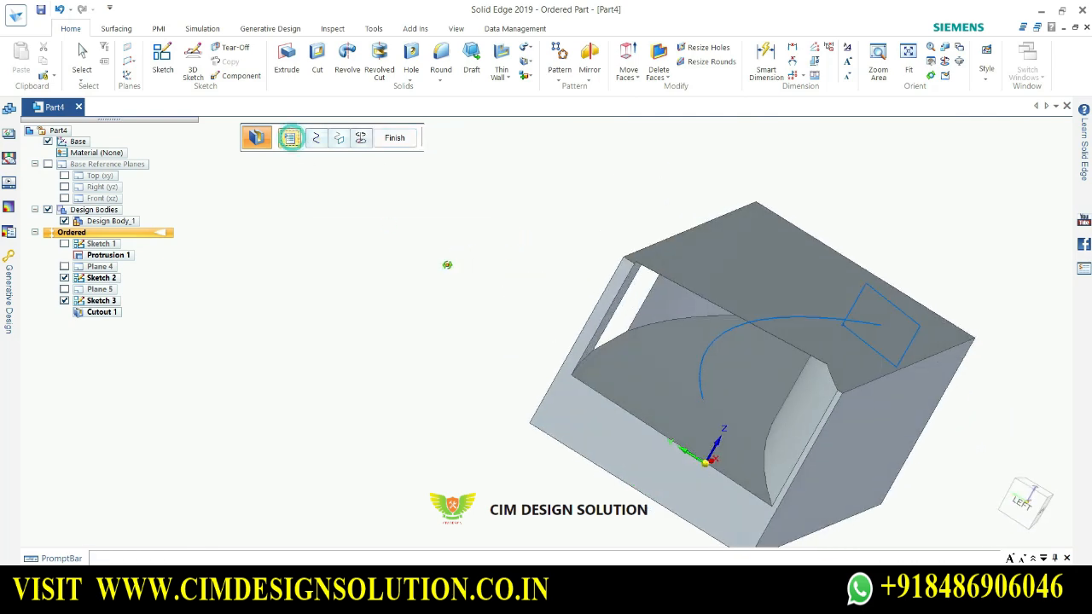
{"action": "double_click", "coordinate": [560, 366]}
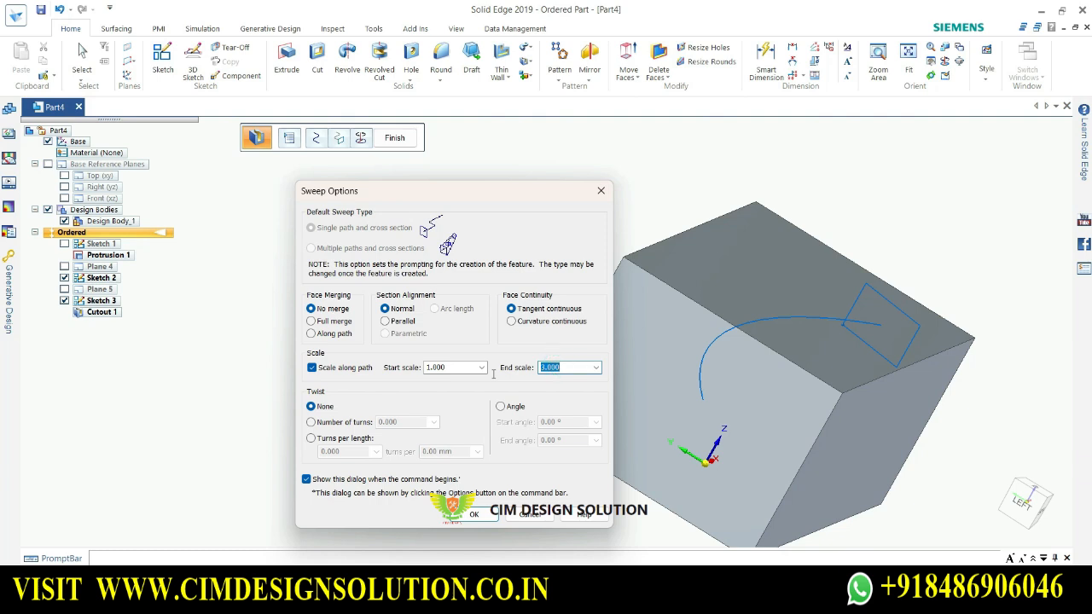
{"action": "key", "text": "Return"}
{"action": "middle_click_drag", "start_coordinate": [626, 359], "coordinate": [761, 428]}
{"action": "left_click", "coordinate": [409, 138]}
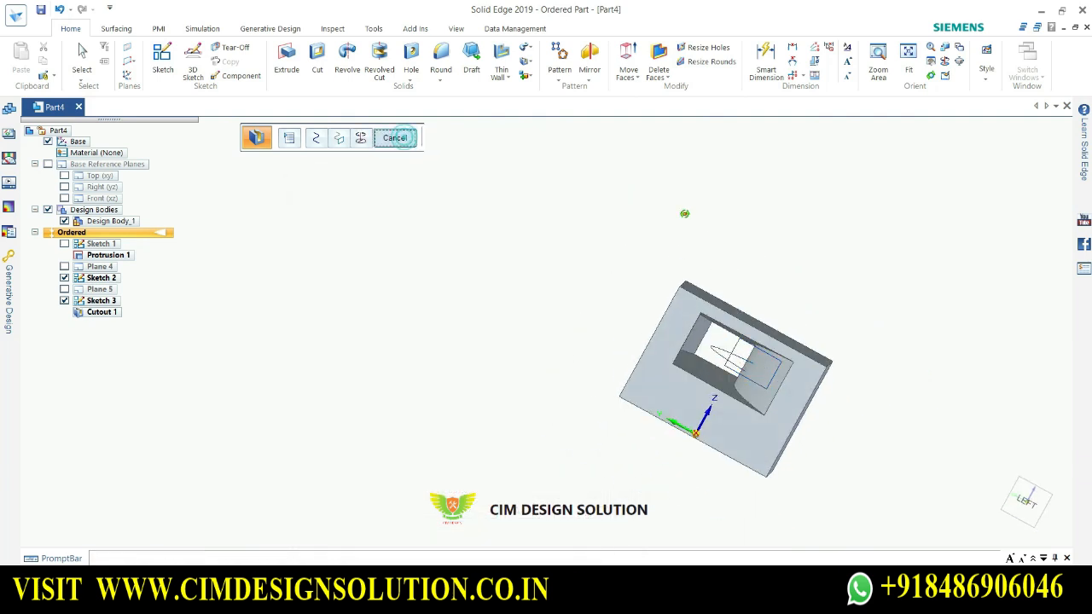
{"action": "scroll", "coordinate": [677, 273], "scroll_direction": "down", "scroll_amount": 1}
{"action": "left_click", "coordinate": [408, 141]}
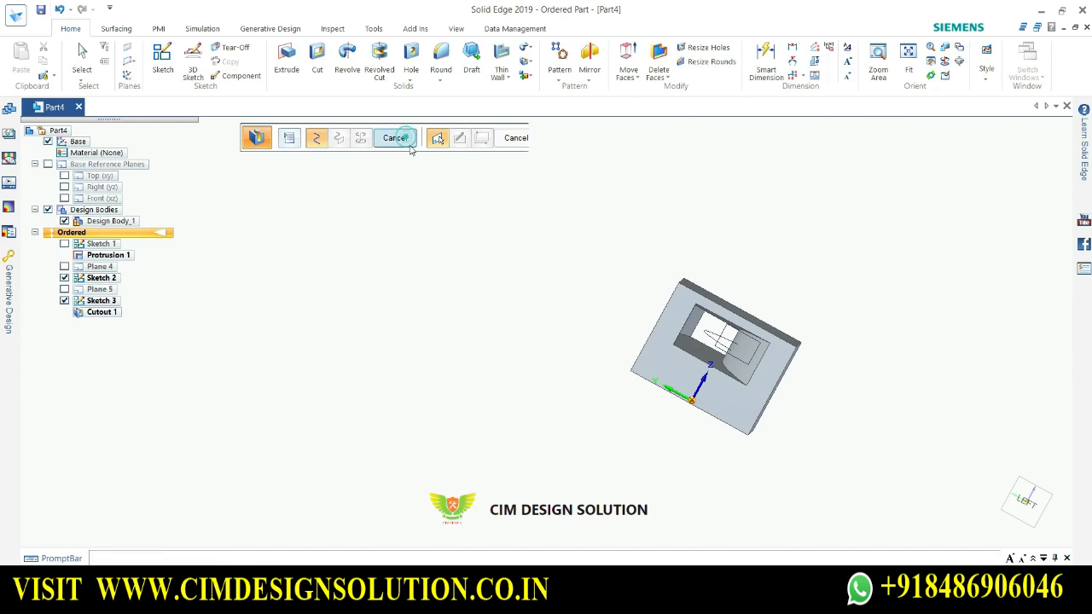
Close the swept cutout part without saving its changes
{"action": "scroll", "coordinate": [835, 330], "scroll_direction": "up", "scroll_amount": 3}
{"action": "middle_click_drag", "start_coordinate": [853, 365], "coordinate": [691, 365]}
{"action": "scroll", "coordinate": [690, 365], "scroll_direction": "down", "scroll_amount": 2}
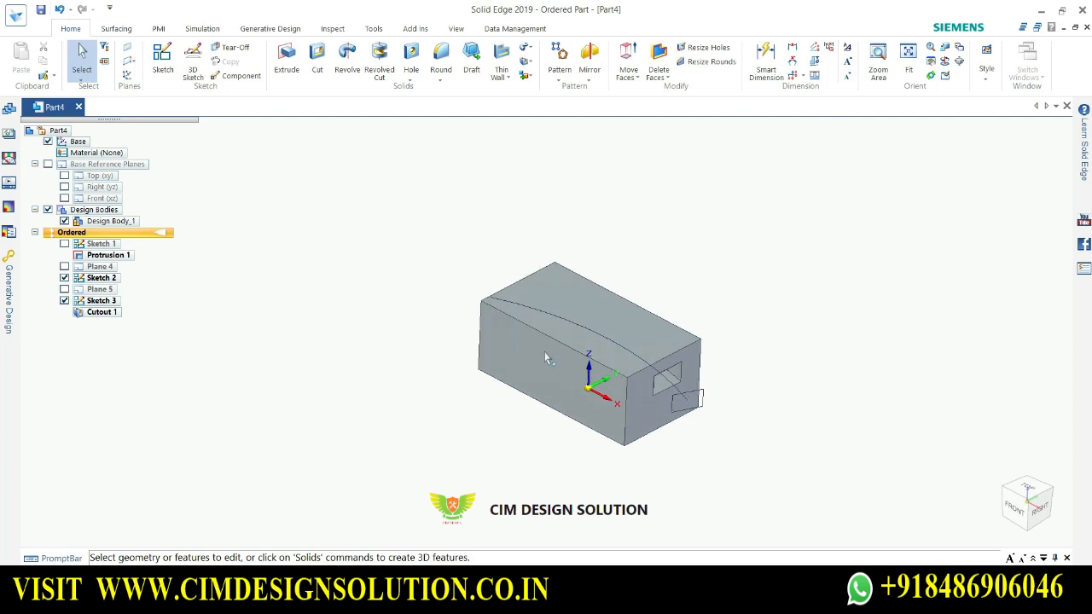
{"action": "scroll", "coordinate": [543, 358], "scroll_direction": "up", "scroll_amount": 1}
{"action": "left_click", "coordinate": [795, 303]}
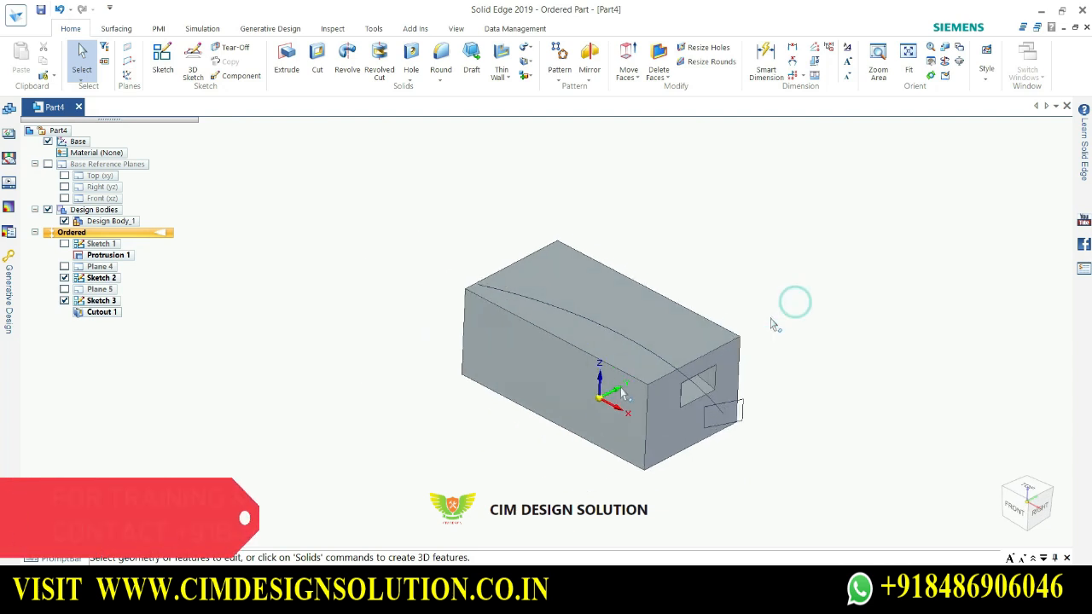
{"action": "left_click", "coordinate": [78, 110]}
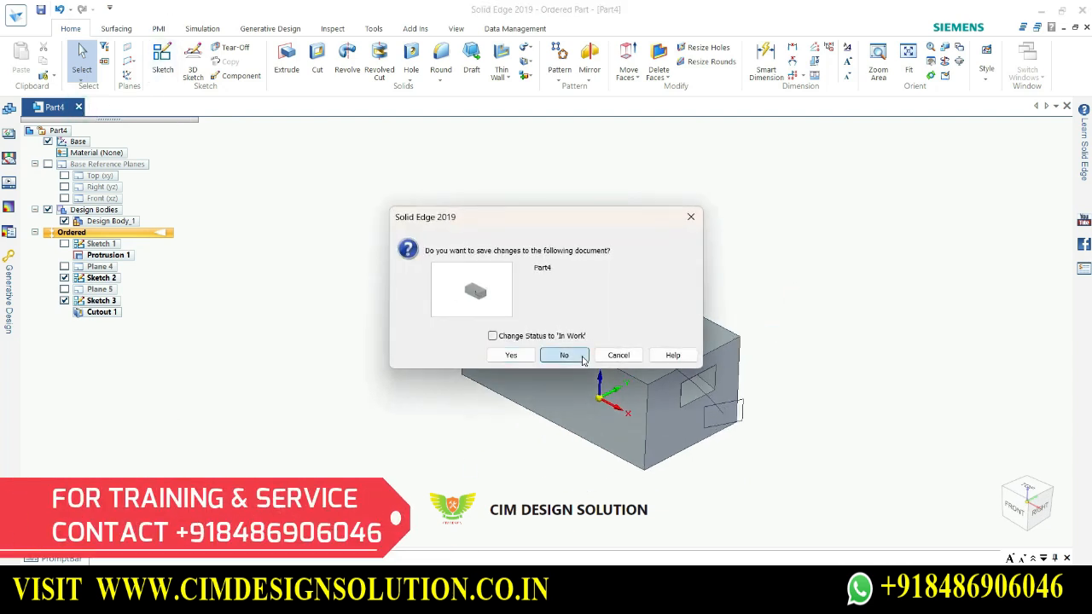
{"action": "left_click", "coordinate": [567, 353]}
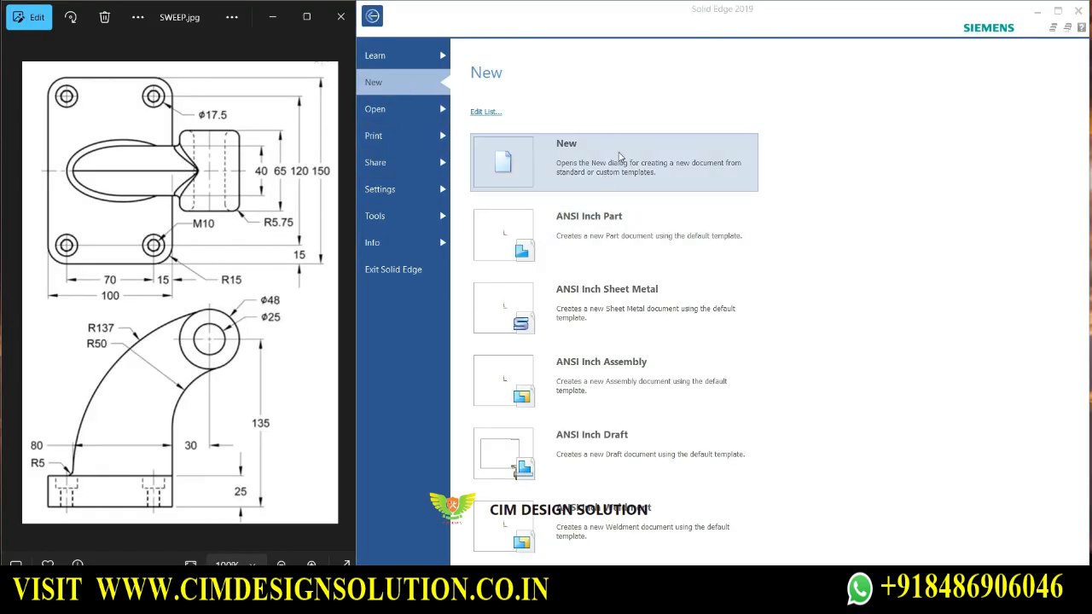
Create a new part from the ISO Metric template iso metric part.par
{"action": "left_click", "coordinate": [601, 179]}
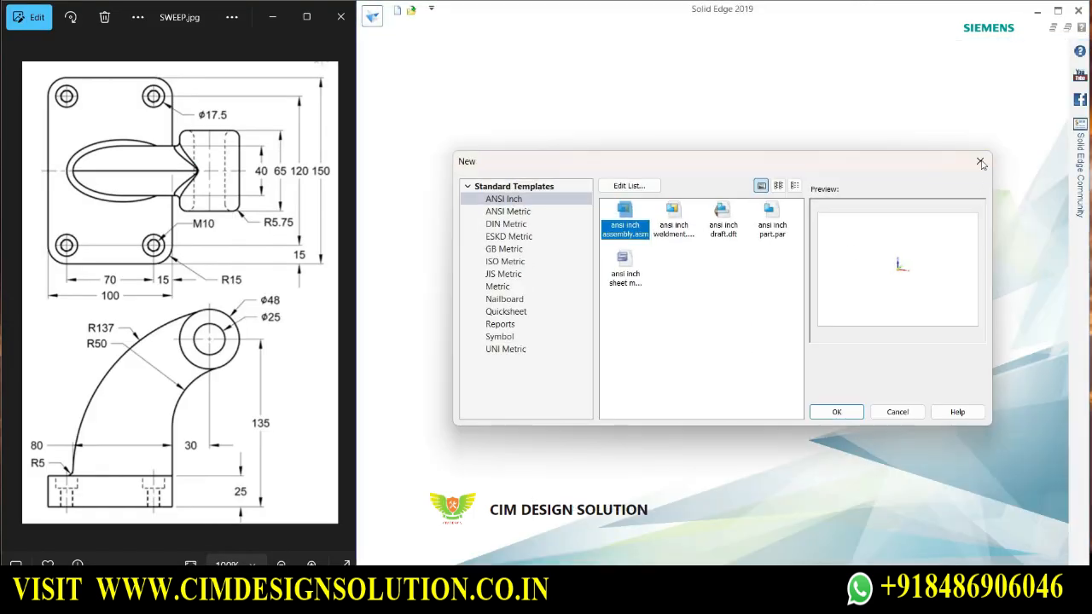
{"action": "left_click", "coordinate": [980, 161]}
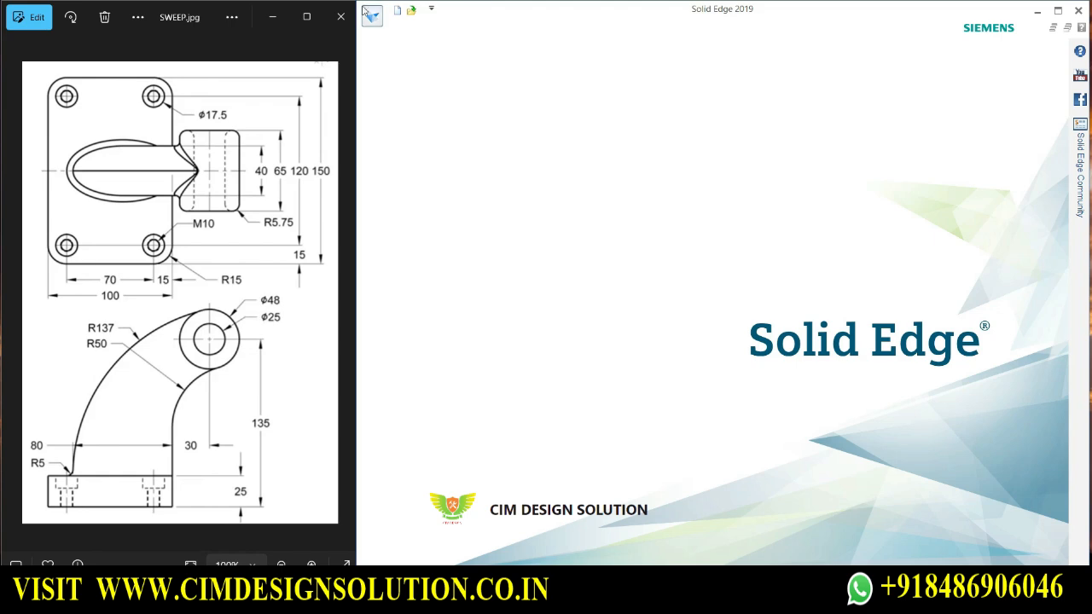
{"action": "left_click", "coordinate": [396, 11]}
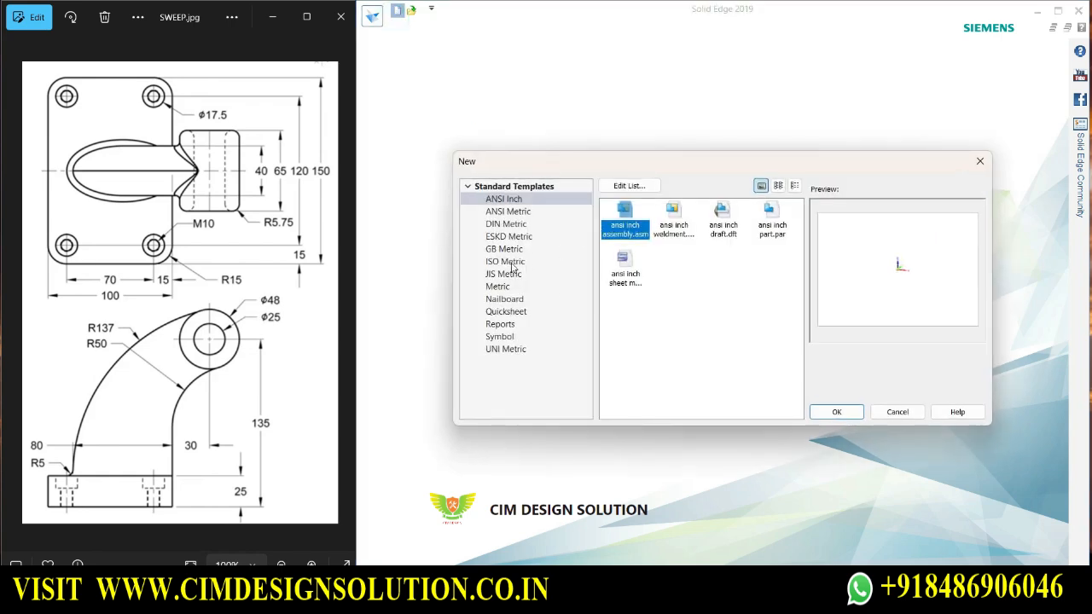
{"action": "left_click", "coordinate": [506, 263]}
{"action": "left_click", "coordinate": [771, 215]}
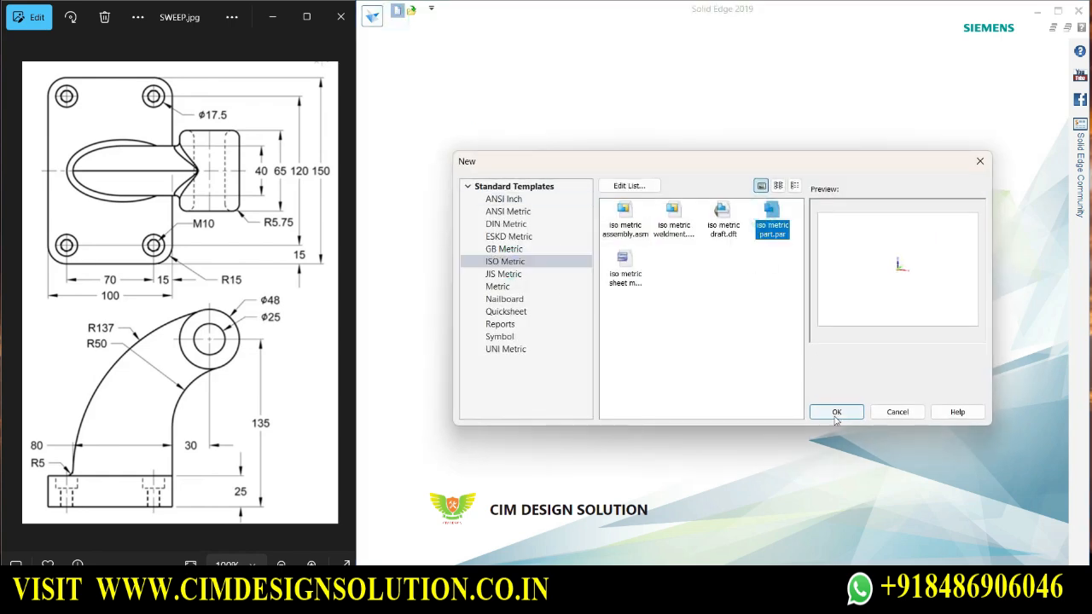
{"action": "left_click", "coordinate": [837, 413]}
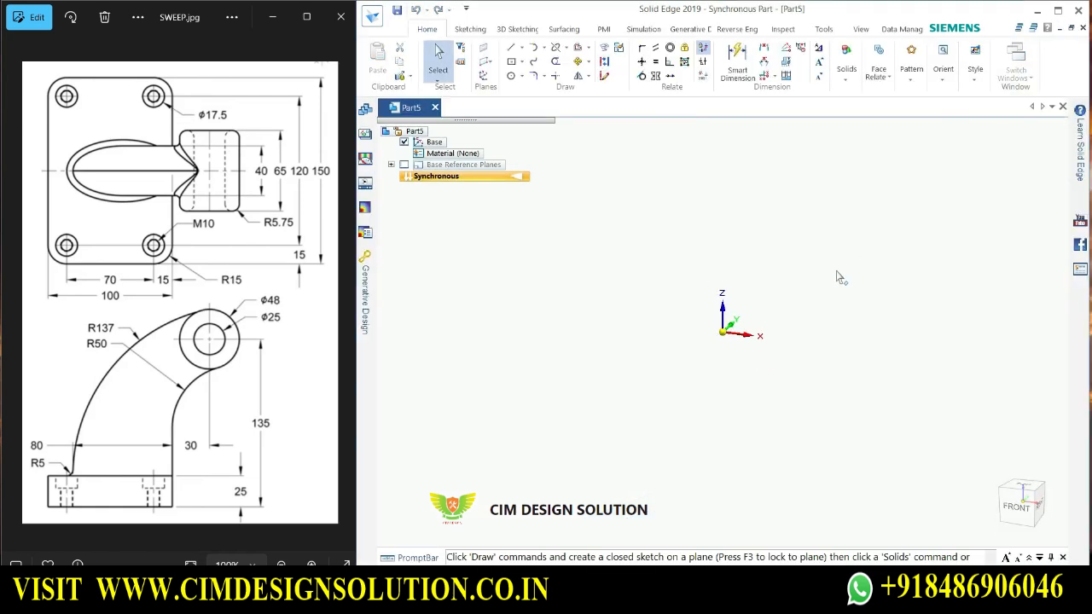
Switch the new part to the ordered environment and show the base reference planes
{"action": "right_click", "coordinate": [513, 256]}
{"action": "left_click", "coordinate": [571, 458]}
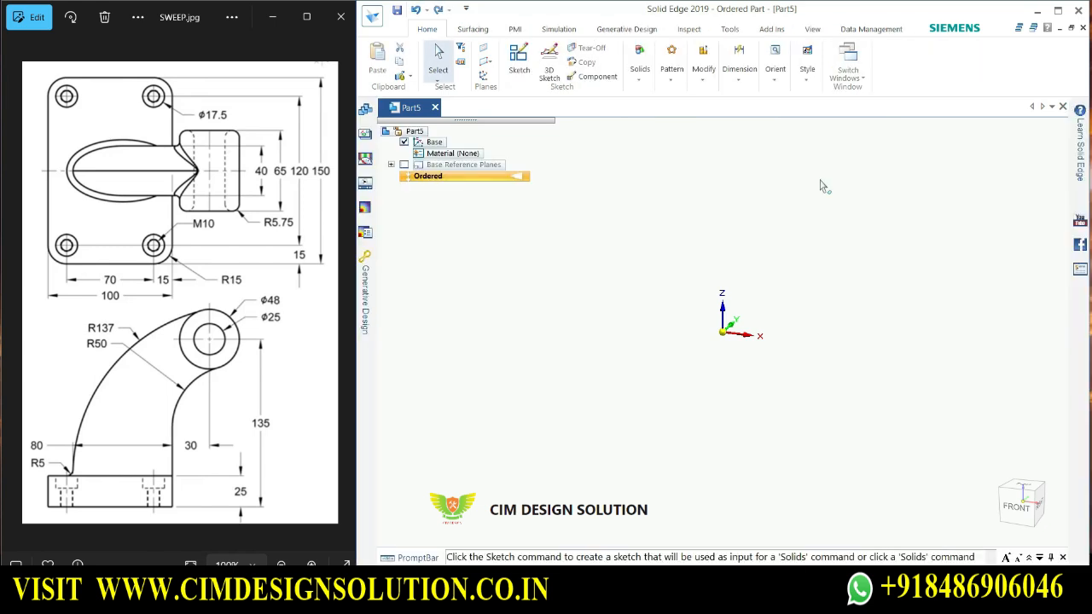
{"action": "left_click", "coordinate": [404, 164]}
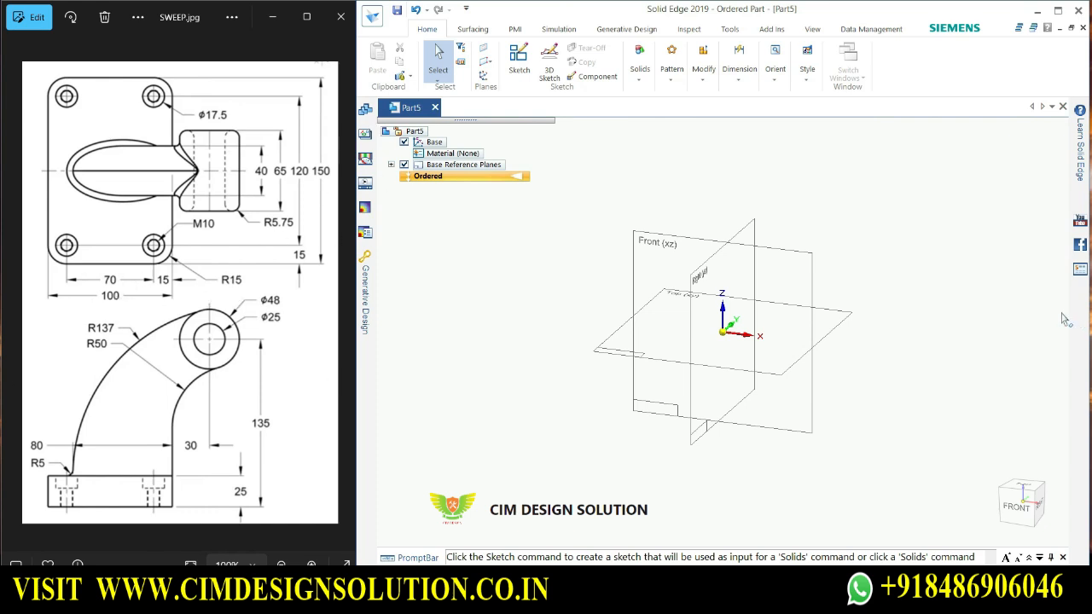
Start a sketch on the Top (xy) plane and draw a 100 × 150 mm rectangle at 0°, centred on the origin
{"action": "left_click", "coordinate": [838, 314]}
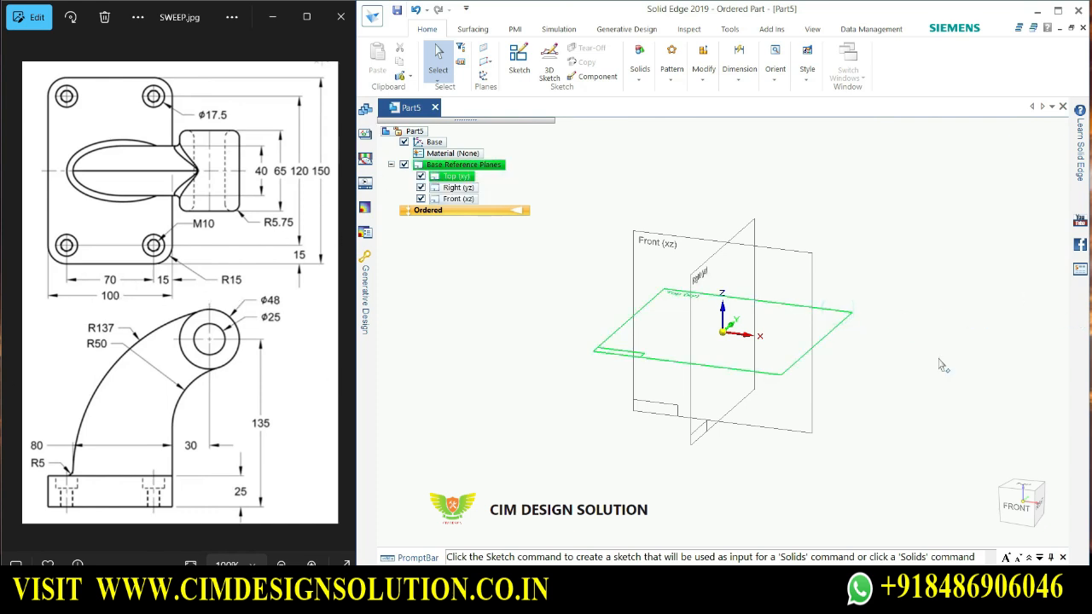
{"action": "left_click", "coordinate": [519, 58]}
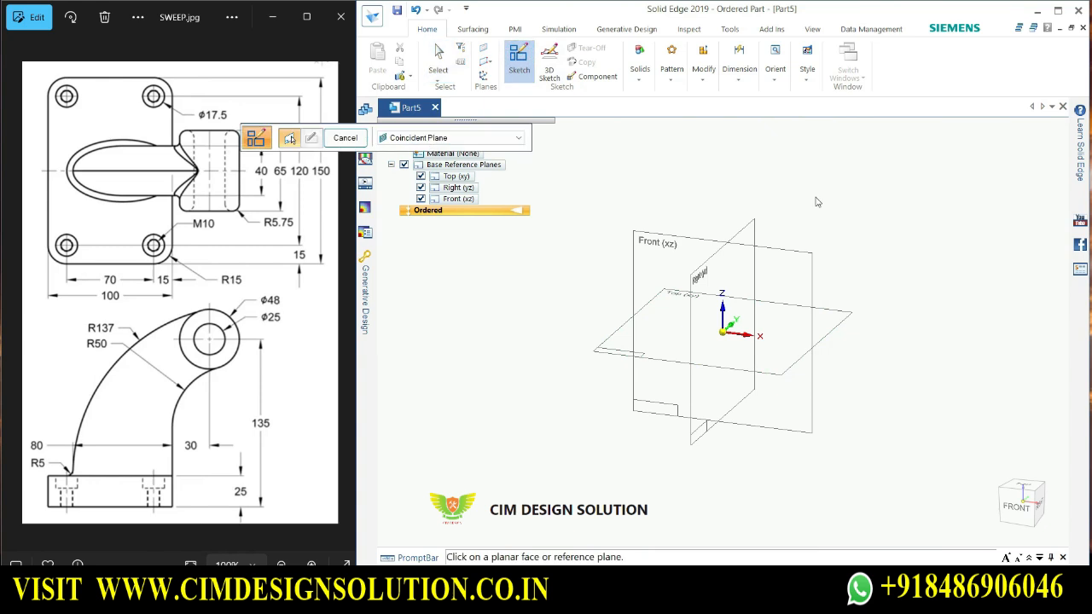
{"action": "left_click", "coordinate": [848, 318]}
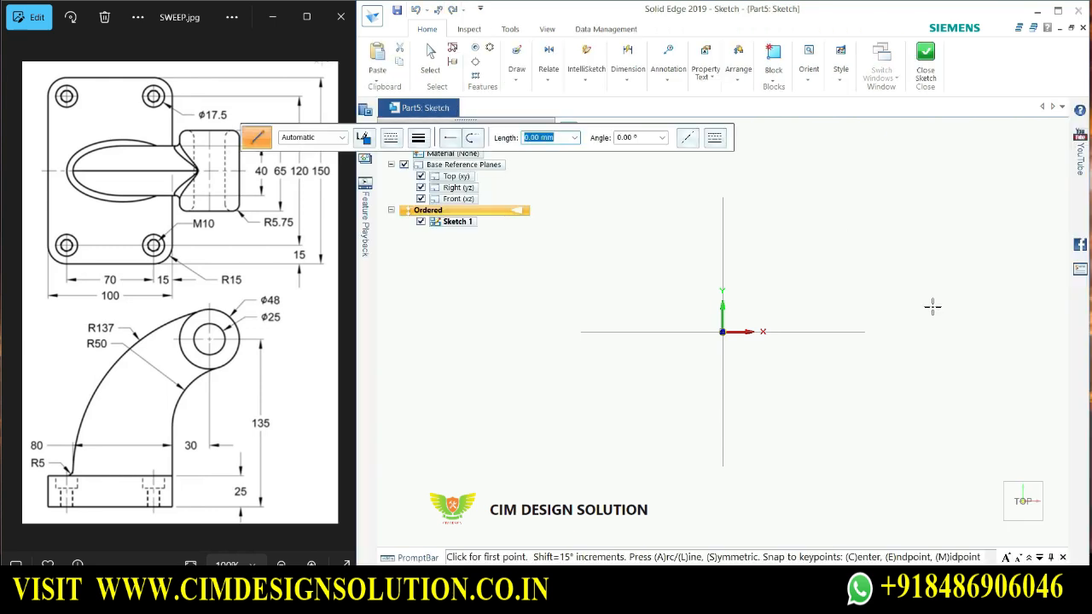
{"action": "left_click", "coordinate": [517, 78]}
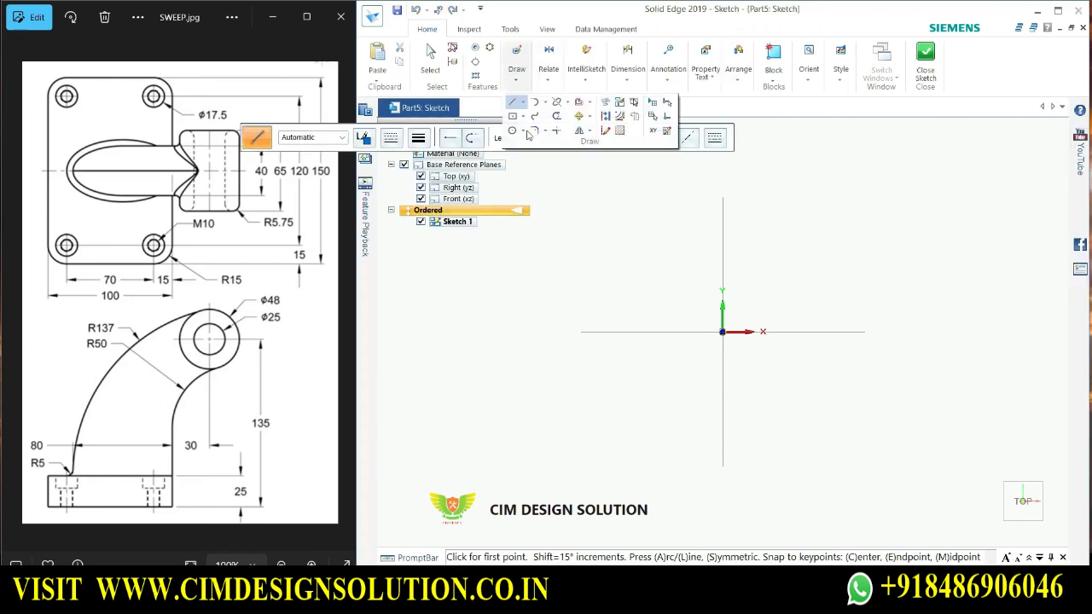
{"action": "left_click", "coordinate": [512, 116]}
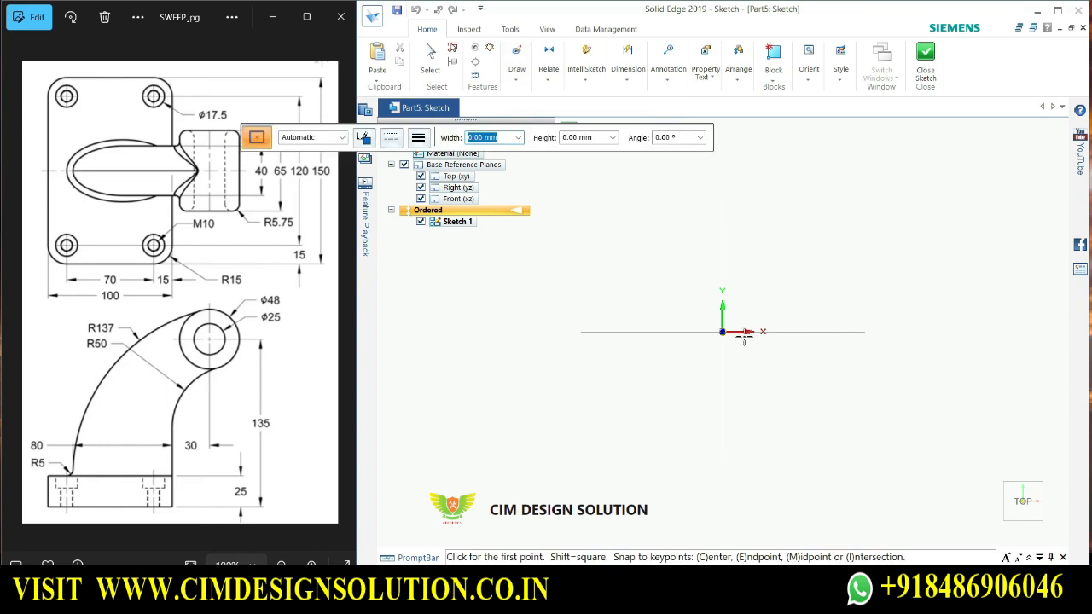
{"action": "left_click", "coordinate": [723, 332]}
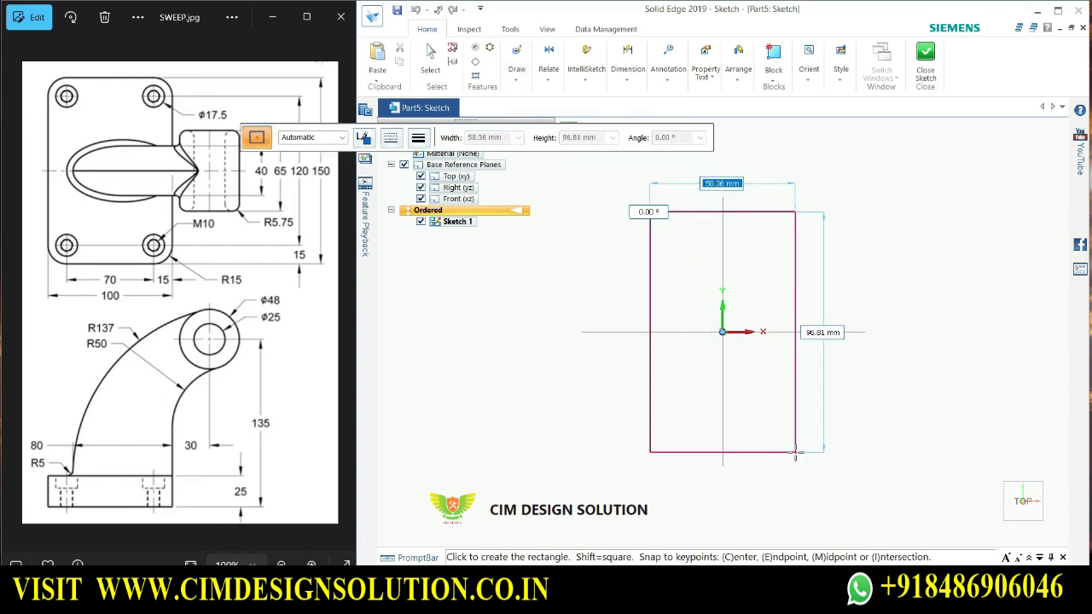
{"action": "type", "text": "100"}
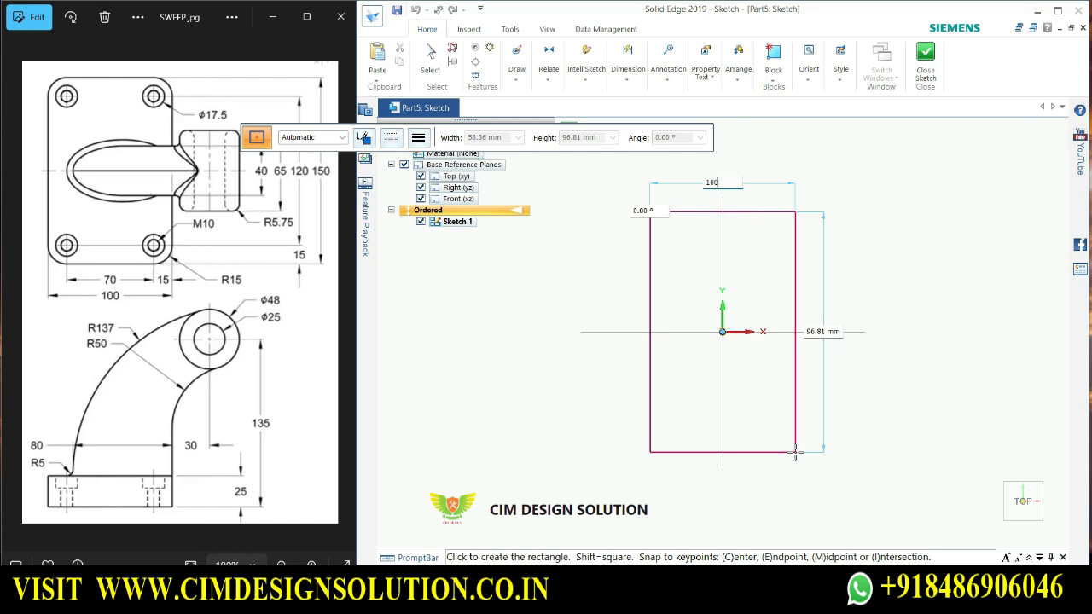
{"action": "key", "text": "Tab"}
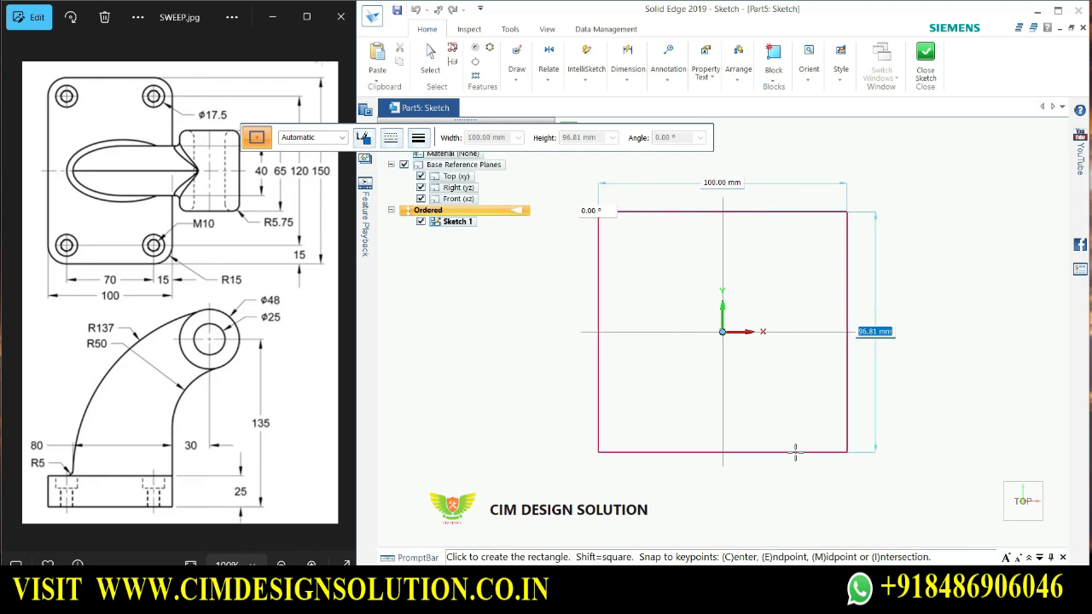
{"action": "type", "text": "150"}
{"action": "key", "text": "Tab"}
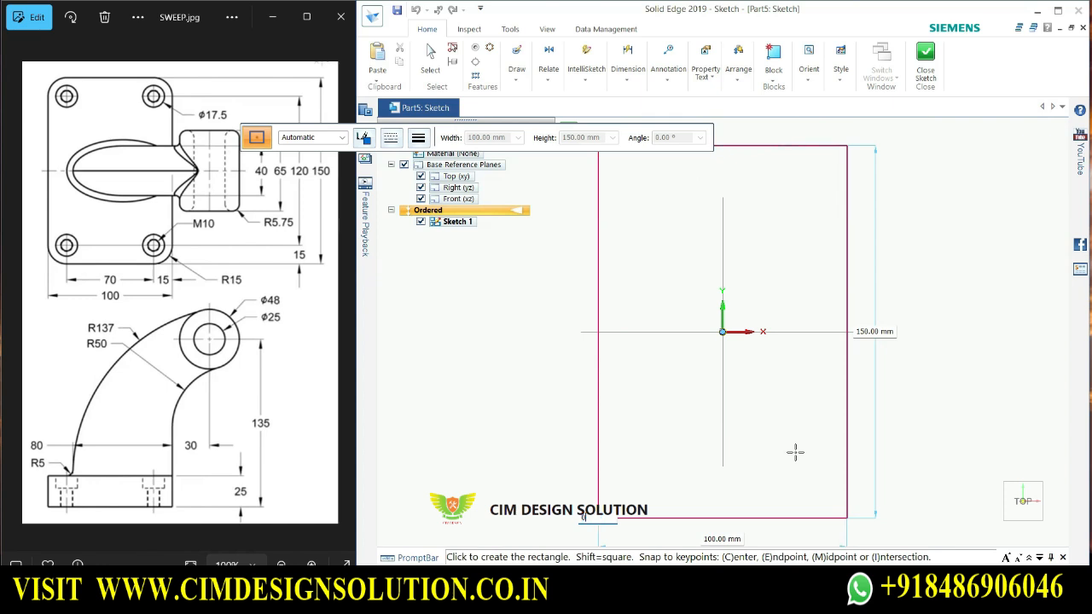
{"action": "left_click", "coordinate": [795, 452]}
{"action": "scroll", "coordinate": [767, 455], "scroll_direction": "down", "scroll_amount": 1}
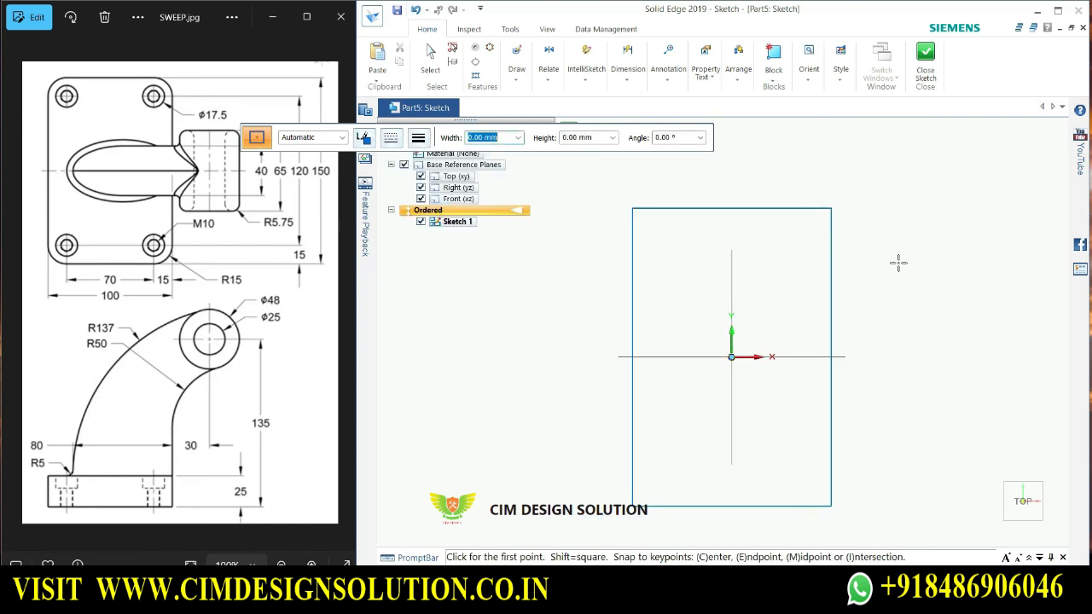
Add a vertical dimension of 1150 mm to the rectangle's left edge
{"action": "left_click", "coordinate": [638, 78]}
{"action": "left_click", "coordinate": [641, 128]}
{"action": "left_click", "coordinate": [632, 268]}
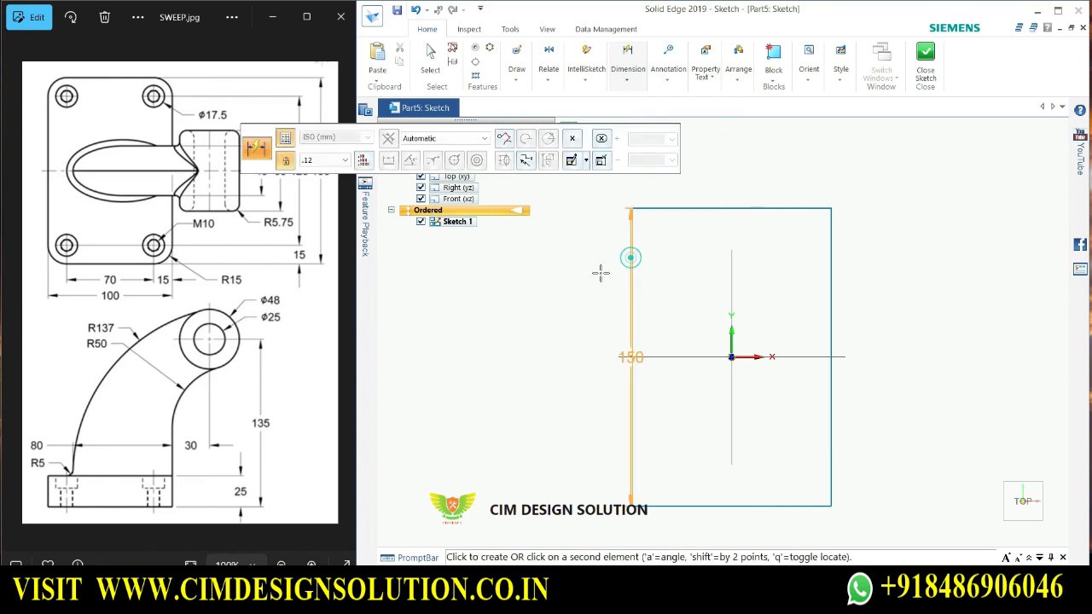
{"action": "left_click", "coordinate": [559, 289]}
{"action": "type", "text": "1150"}
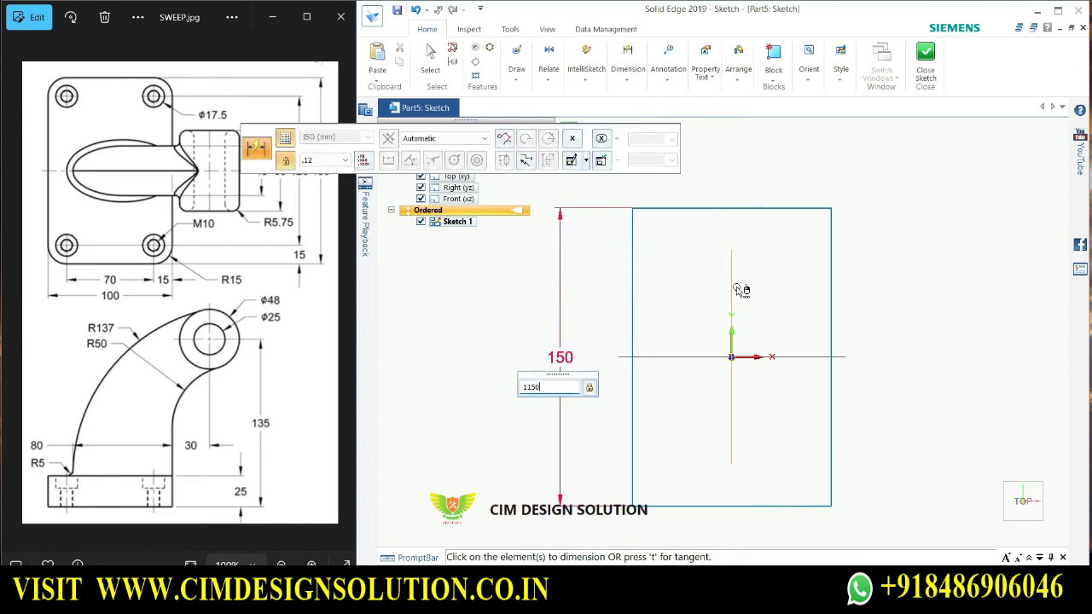
{"action": "key", "text": "Return"}
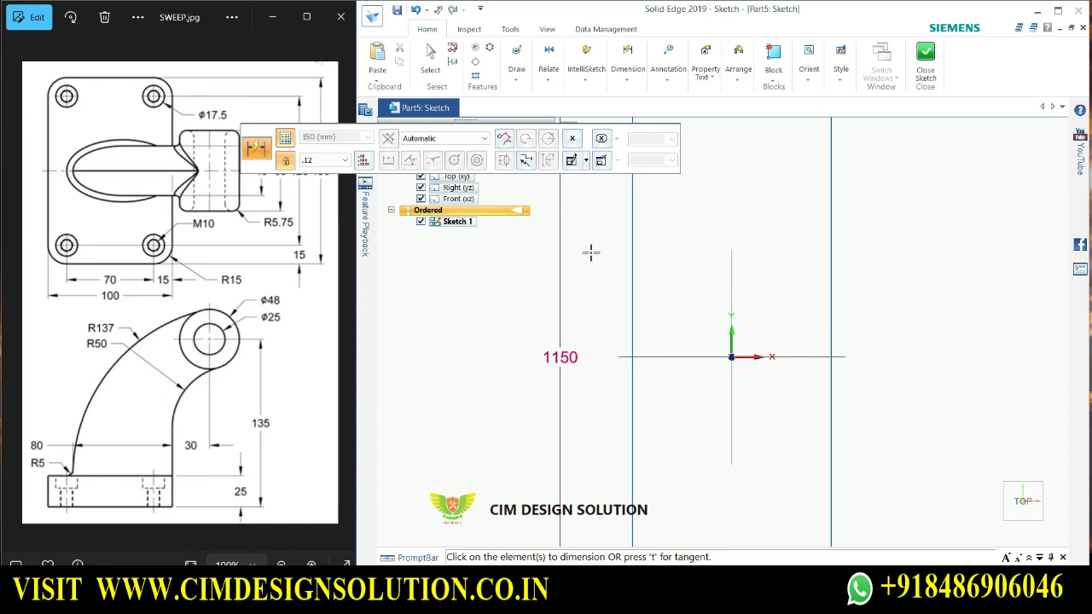
Set the rectangle's vertical dimension to 150 mm
{"action": "key", "text": "Escape"}
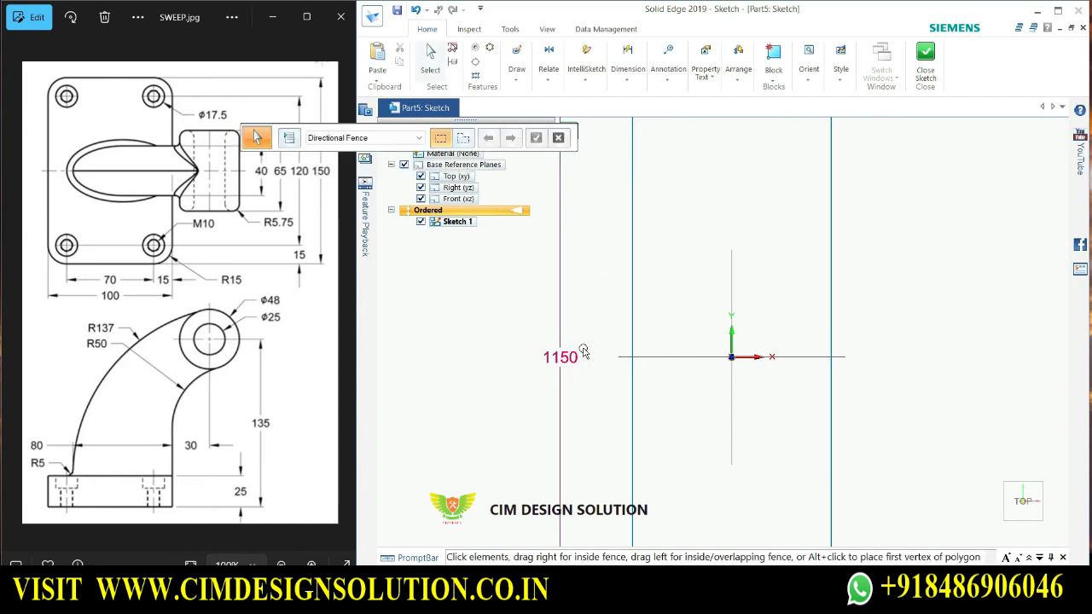
{"action": "double_click", "coordinate": [565, 357]}
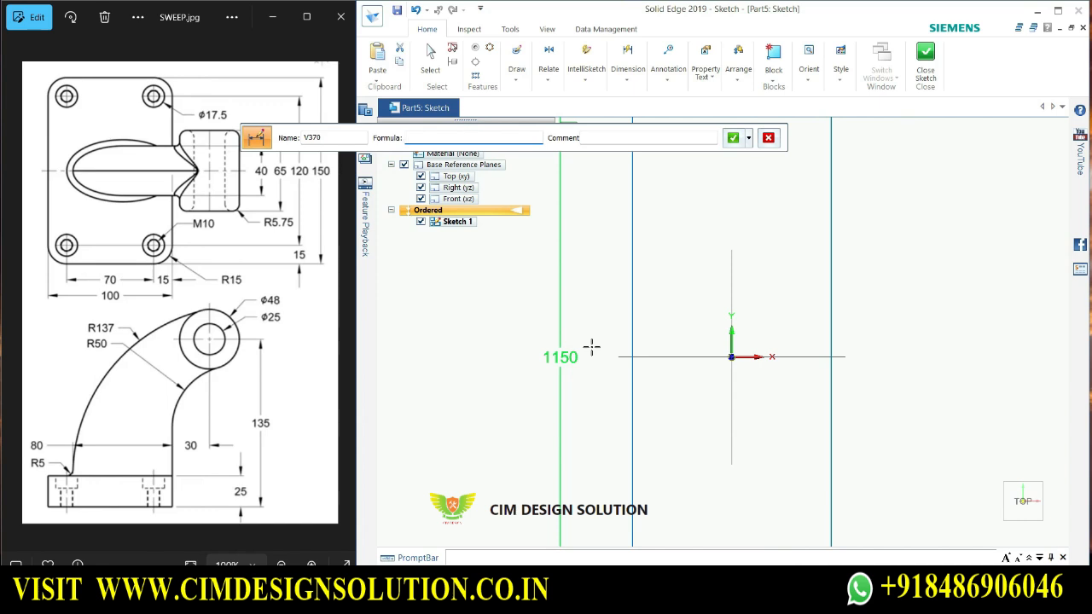
{"action": "key", "text": "Escape"}
{"action": "key", "text": "Escape"}
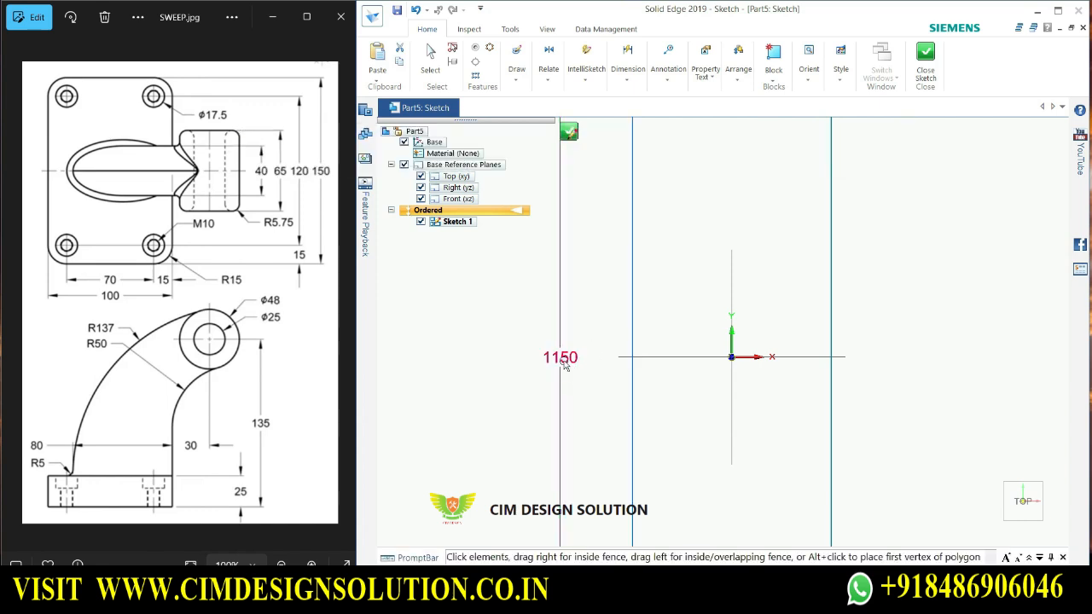
{"action": "left_click", "coordinate": [563, 359]}
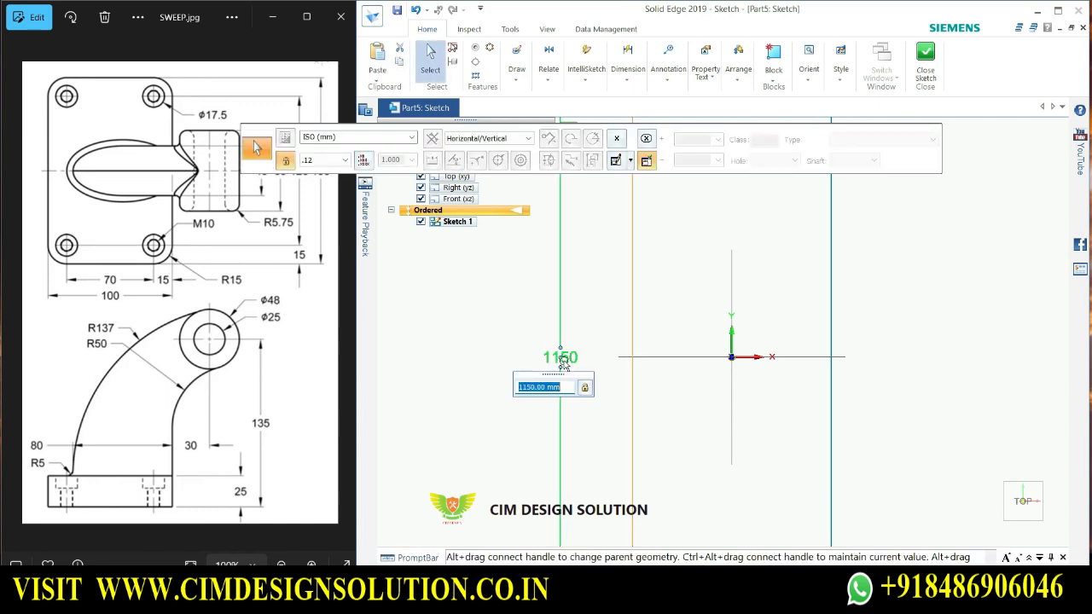
{"action": "type", "text": "350"}
{"action": "key", "text": "Return"}
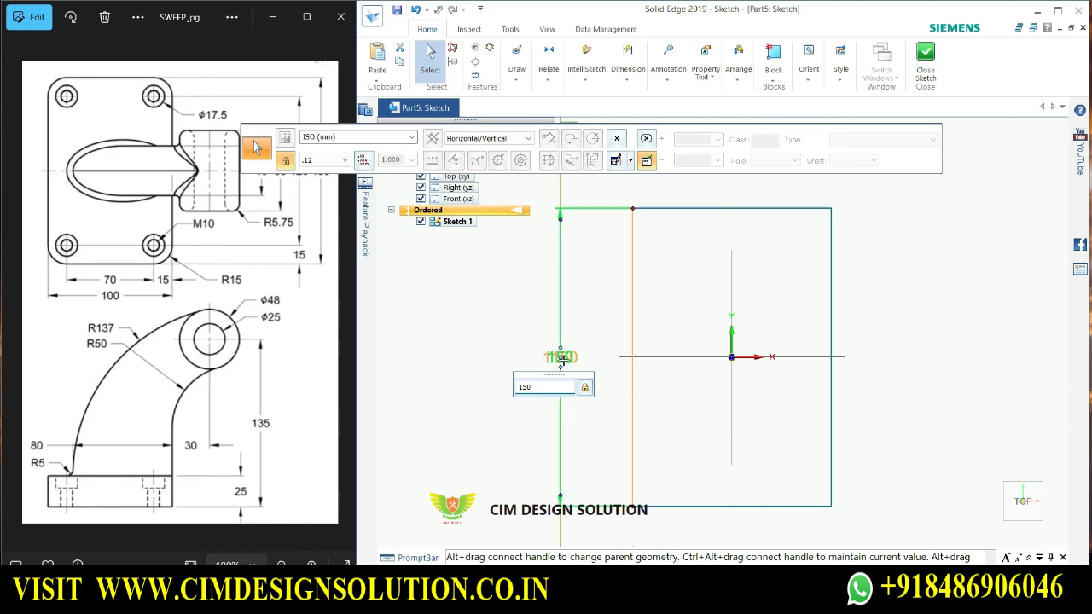
{"action": "scroll", "coordinate": [771, 356], "scroll_direction": "down", "scroll_amount": 2}
{"action": "scroll", "coordinate": [855, 329], "scroll_direction": "up", "scroll_amount": 3}
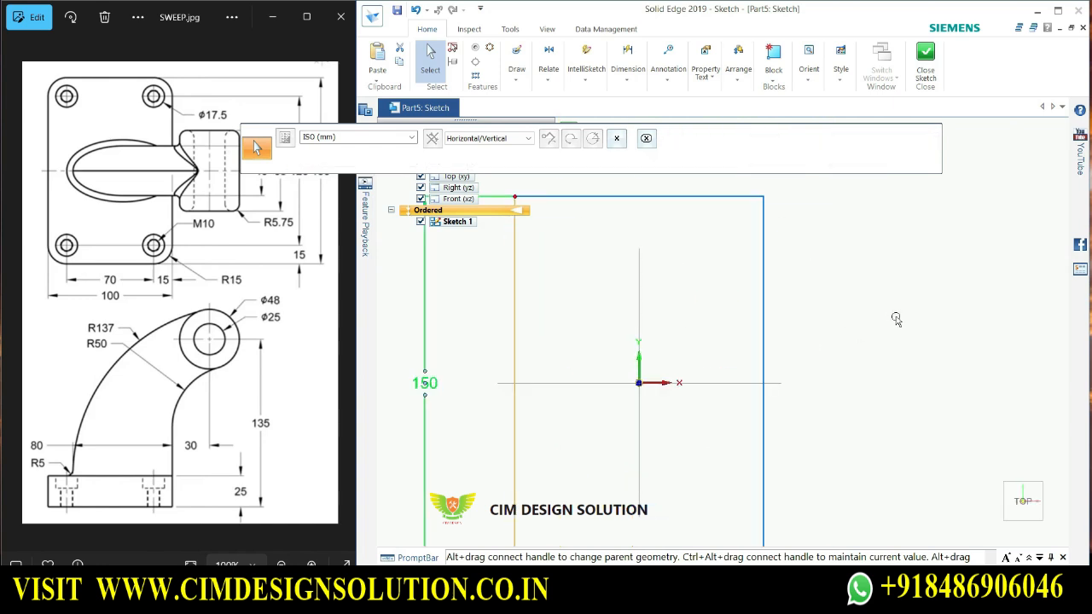
{"action": "key", "text": "Escape"}
Dimension the rectangle's upper horizontal edge at 100 mm, and close and finish the base sketch
{"action": "scroll", "coordinate": [760, 303], "scroll_direction": "down", "scroll_amount": 1}
{"action": "left_click", "coordinate": [728, 217]}
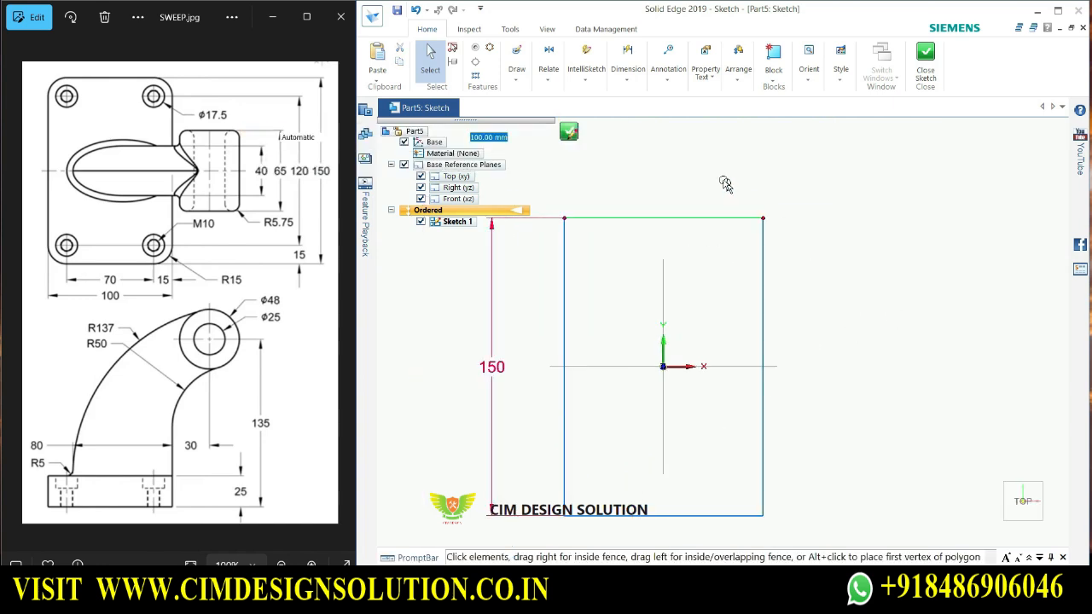
{"action": "left_click", "coordinate": [628, 52]}
{"action": "left_click", "coordinate": [709, 216]}
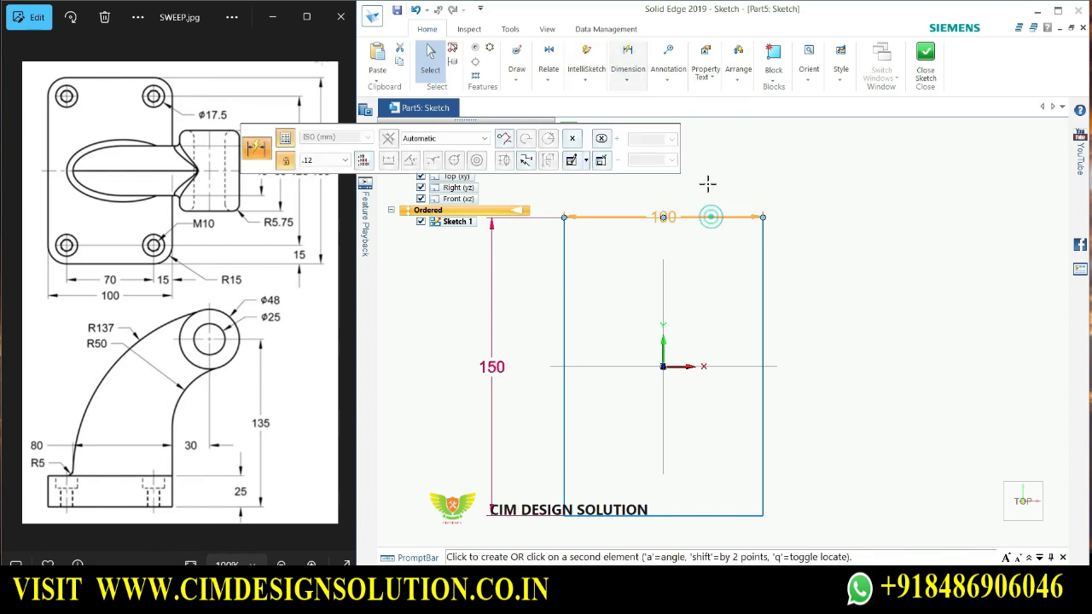
{"action": "left_click", "coordinate": [707, 184]}
{"action": "type", "text": "1"}
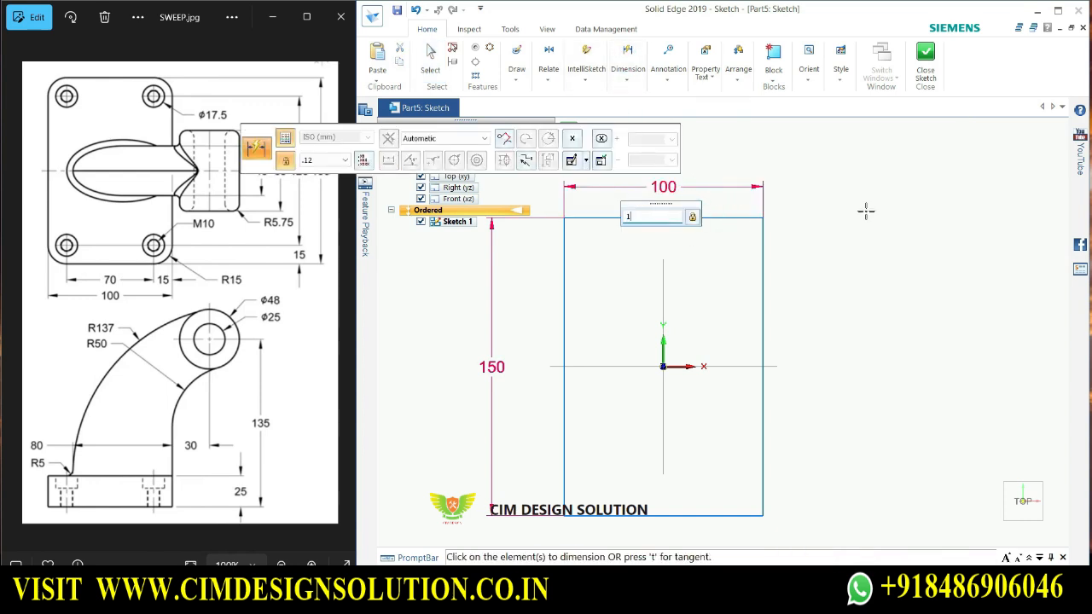
{"action": "type", "text": "00"}
{"action": "key", "text": "Return"}
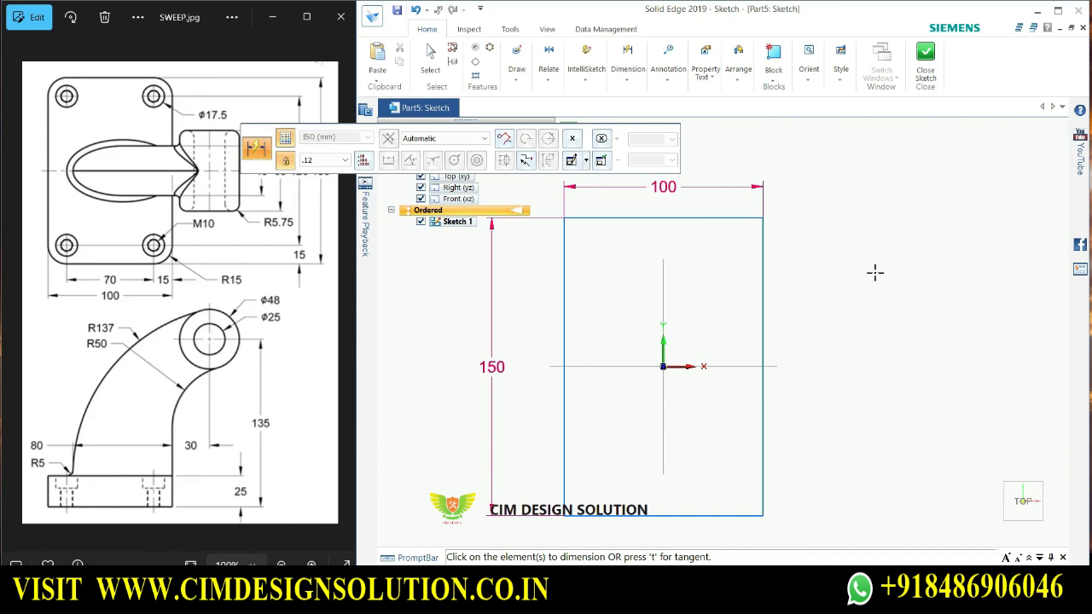
{"action": "left_click", "coordinate": [925, 58]}
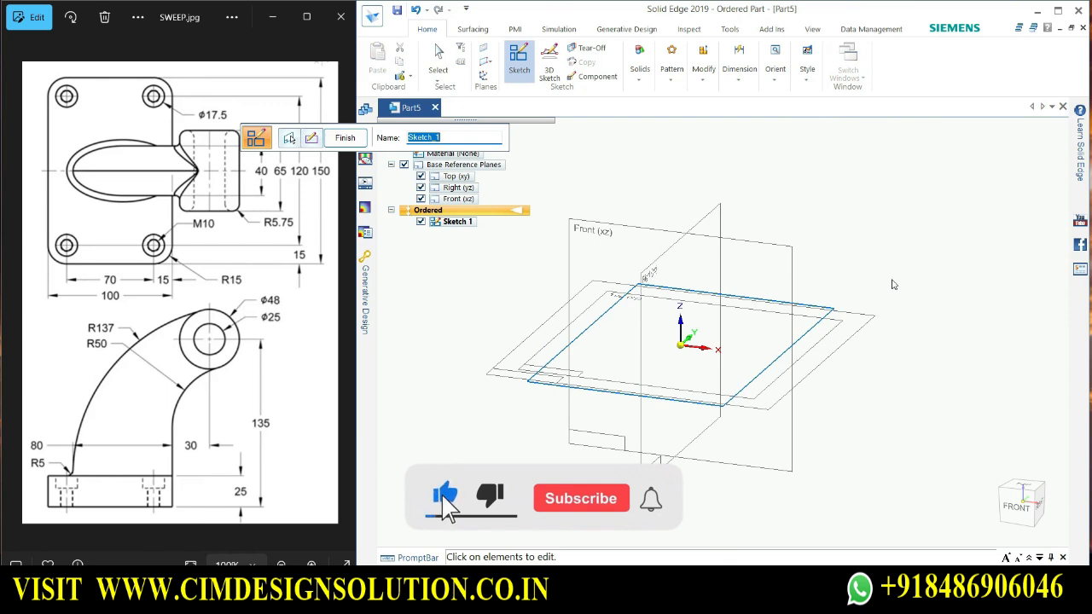
{"action": "left_click", "coordinate": [348, 140]}
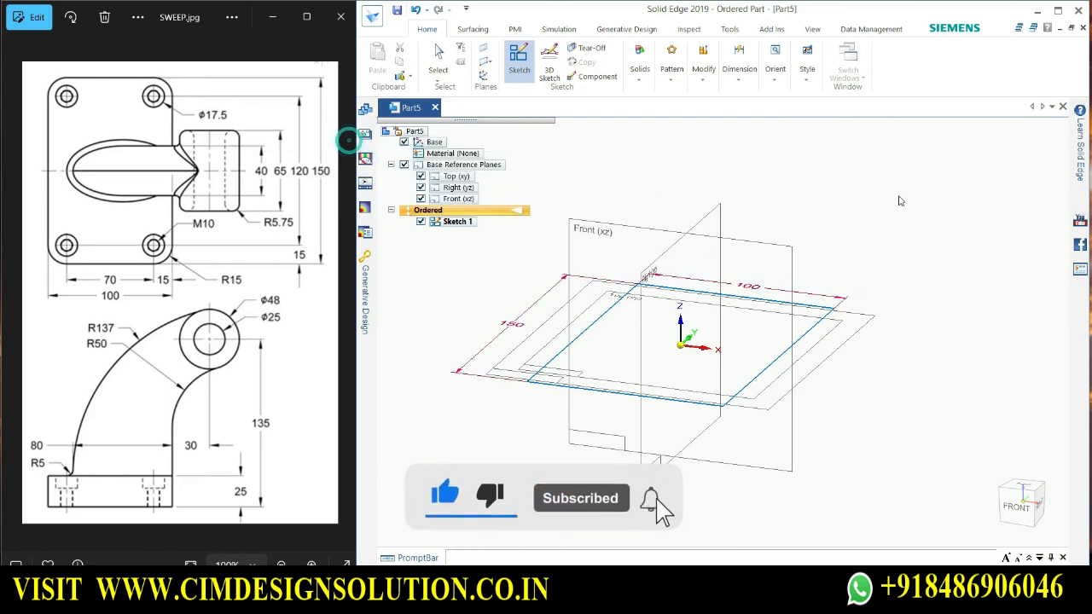
{"action": "left_click", "coordinate": [346, 138]}
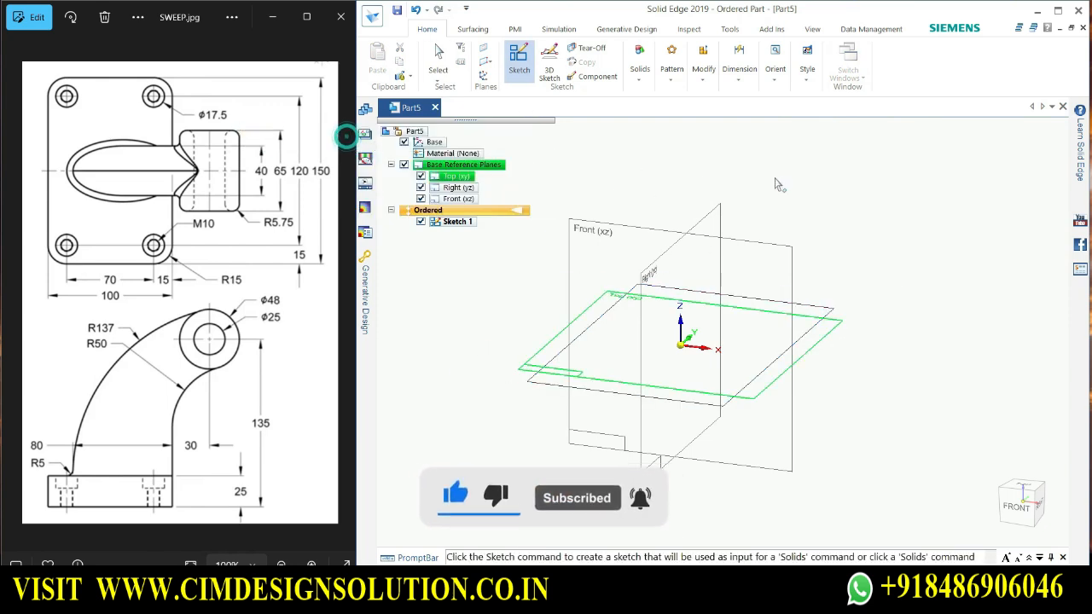
{"action": "left_click", "coordinate": [640, 70]}
{"action": "left_click", "coordinate": [655, 112]}
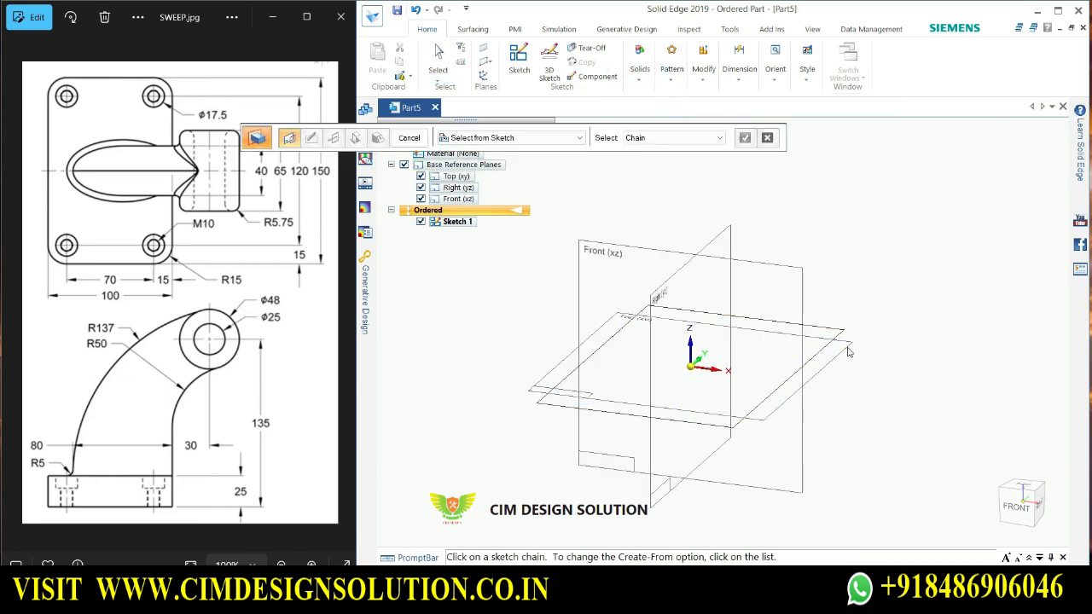
{"action": "left_click", "coordinate": [835, 330]}
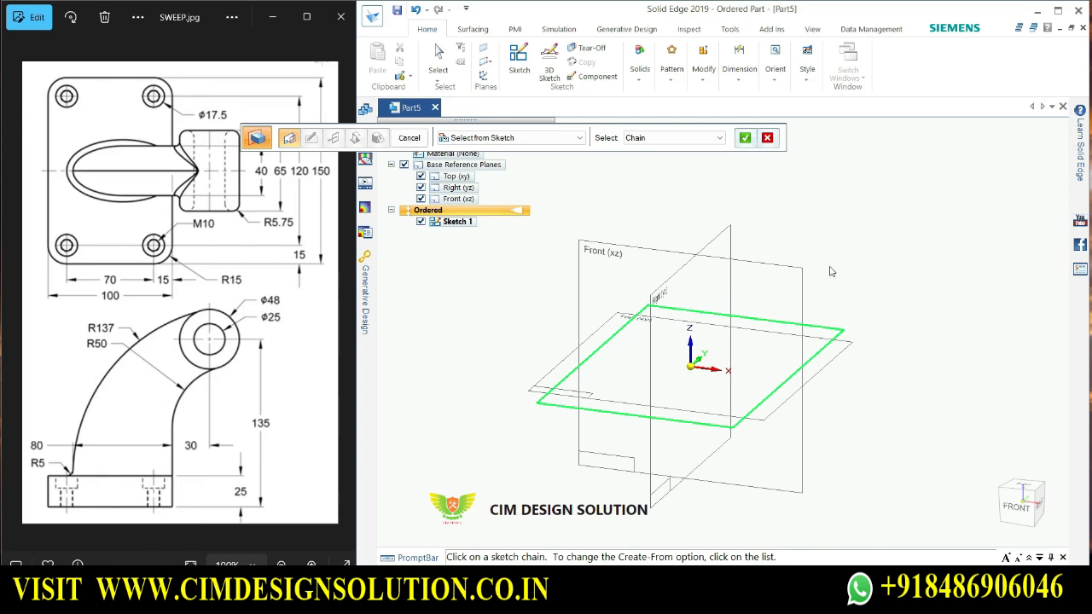
{"action": "right_click", "coordinate": [823, 259]}
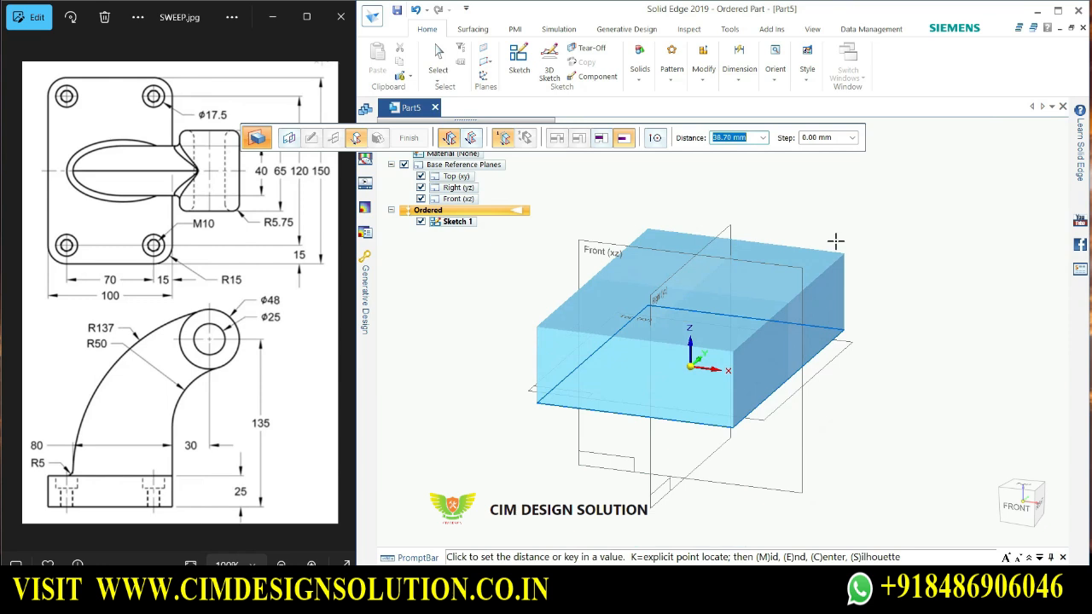
{"action": "type", "text": "25"}
{"action": "key", "text": "Return"}
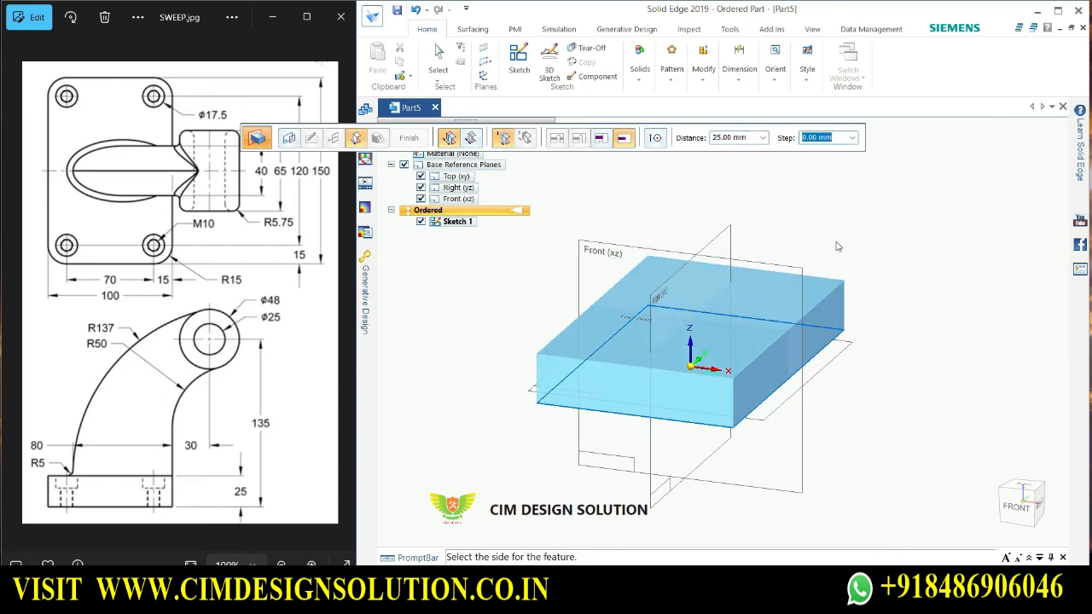
{"action": "left_click", "coordinate": [838, 247]}
{"action": "key", "text": "Tab"}
{"action": "key", "text": "Tab"}
{"action": "key", "text": "Tab"}
{"action": "left_click", "coordinate": [853, 211]}
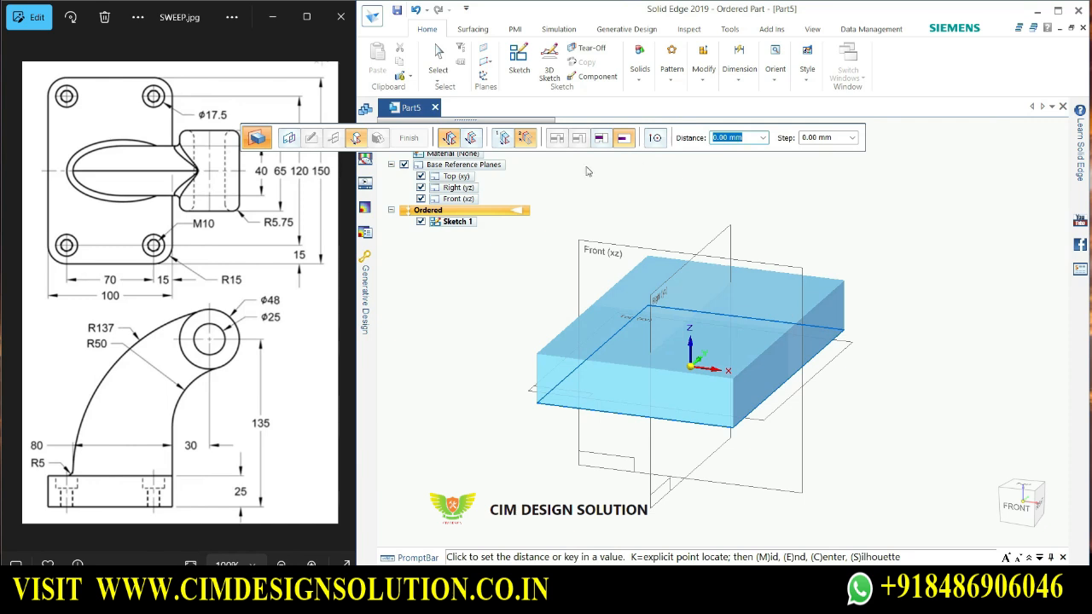
{"action": "key", "text": "Escape"}
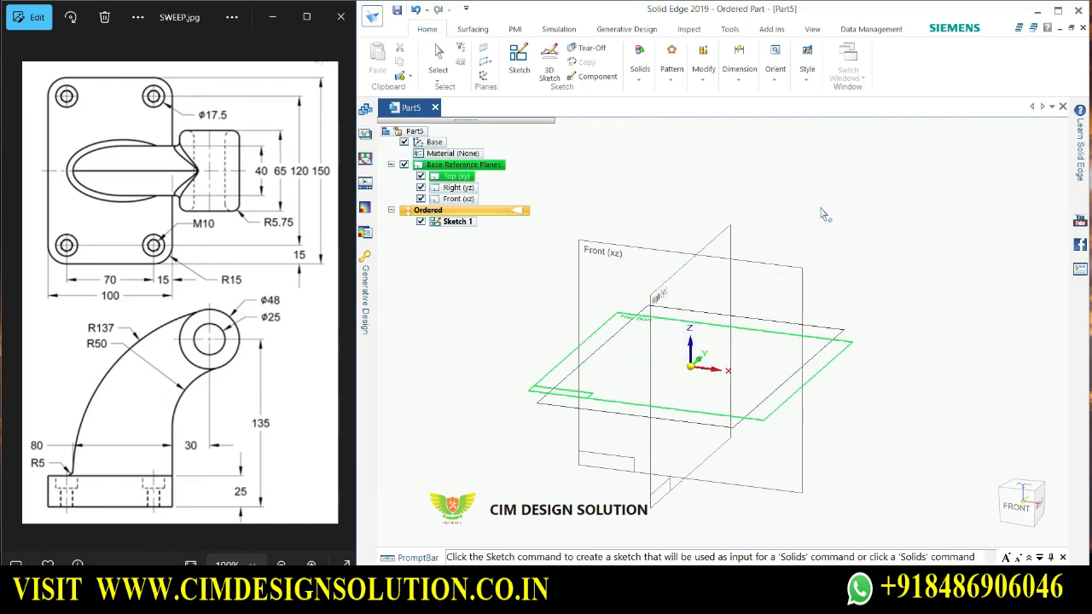
Start an Extrude from the existing sketch and accept the base rectangle chain as its profile
{"action": "left_click", "coordinate": [639, 68]}
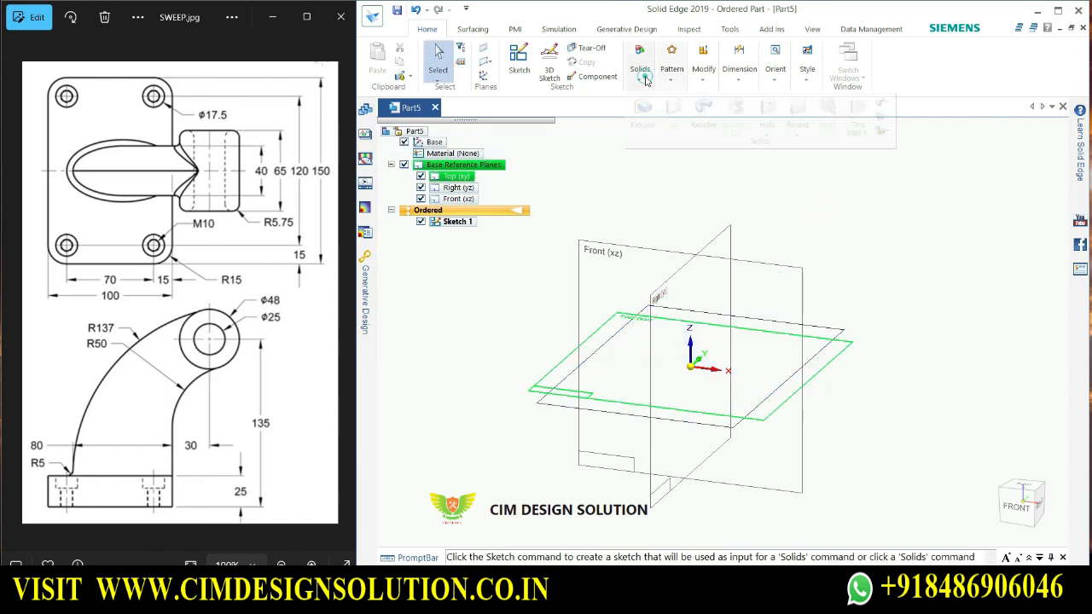
{"action": "left_click", "coordinate": [645, 116]}
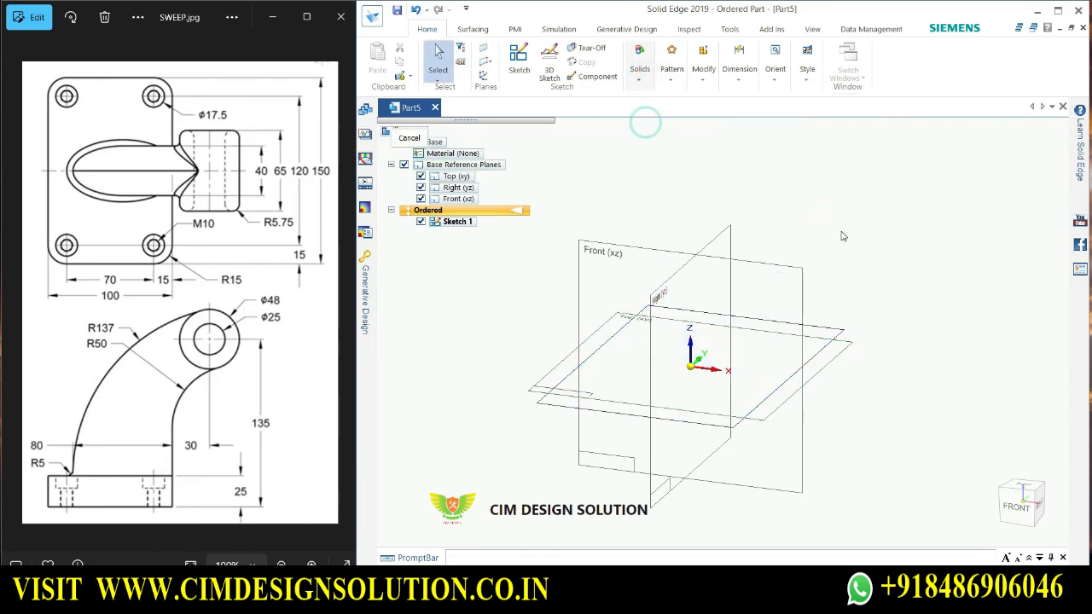
{"action": "left_click", "coordinate": [830, 328]}
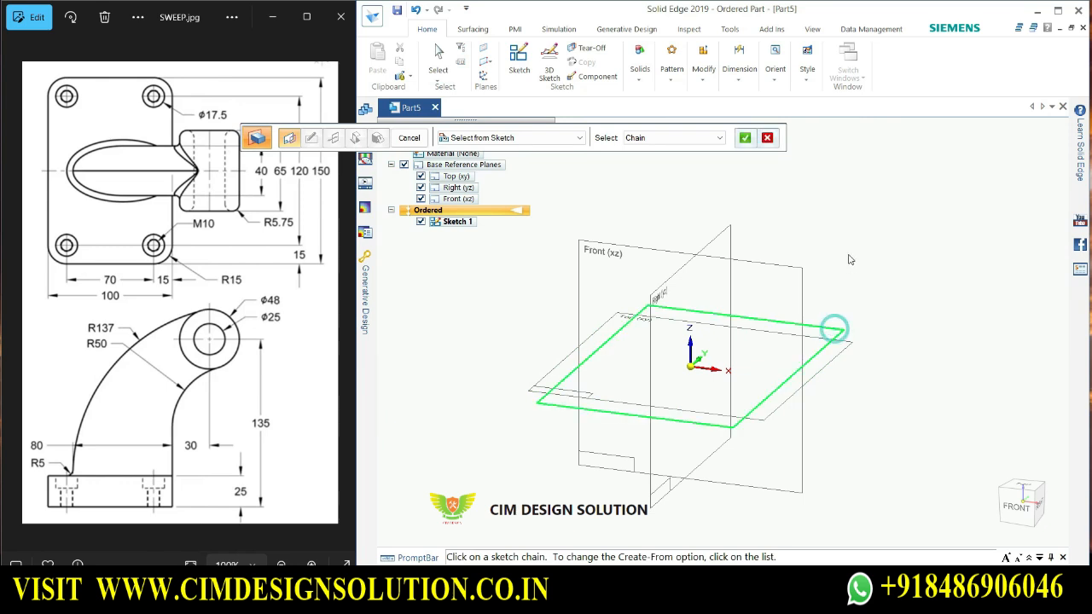
{"action": "left_click", "coordinate": [745, 138]}
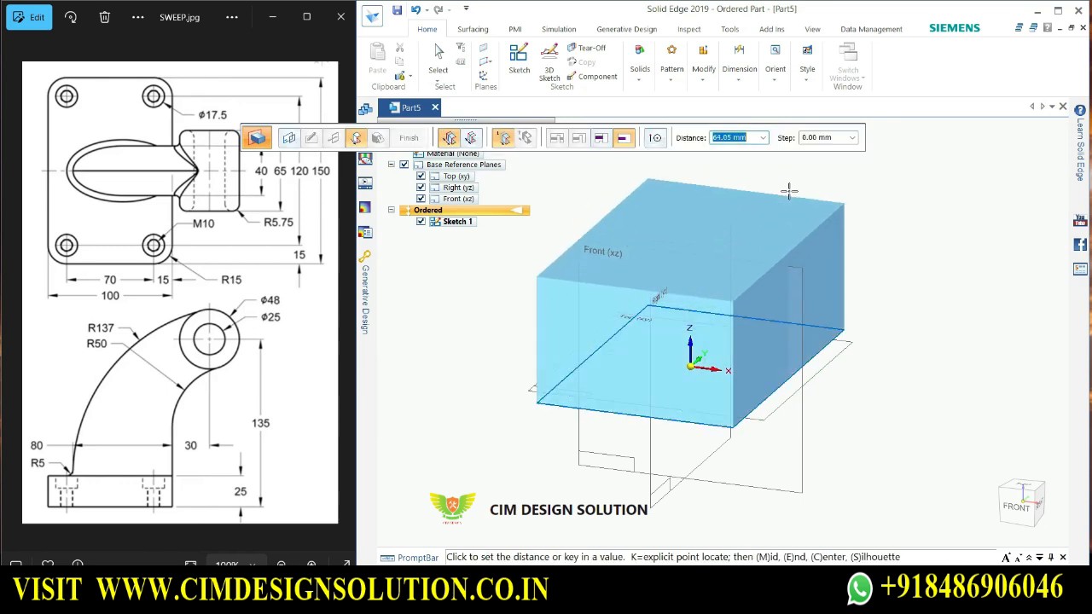
Try to extrude the rectangle 25 mm upward with the non-symmetric extent option on
{"action": "type", "text": "25"}
{"action": "key", "text": "Tab"}
{"action": "left_click", "coordinate": [789, 196]}
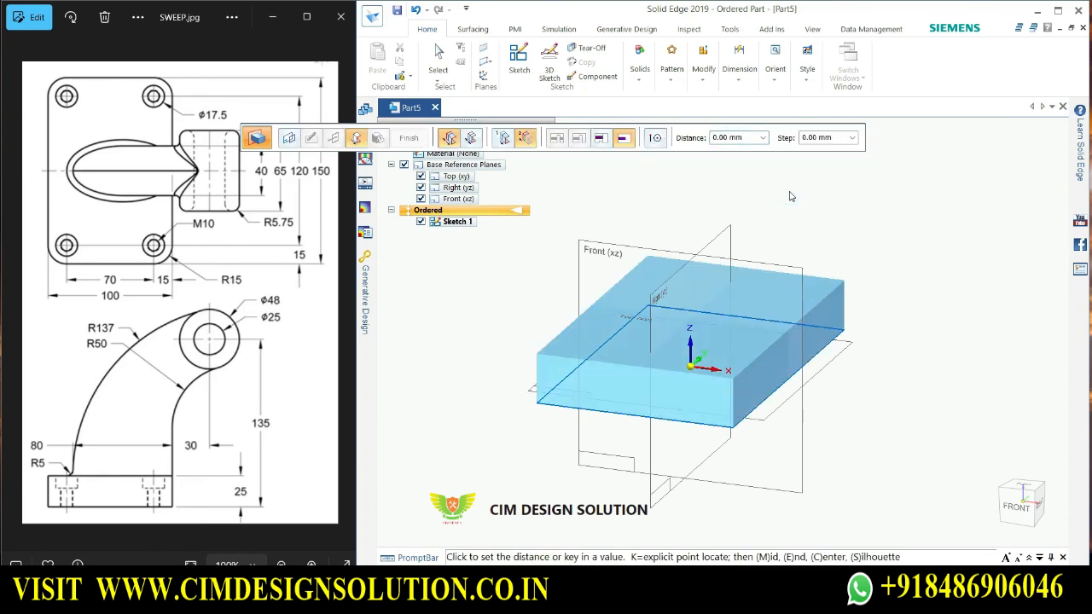
{"action": "scroll", "coordinate": [594, 269], "scroll_direction": "down", "scroll_amount": 2}
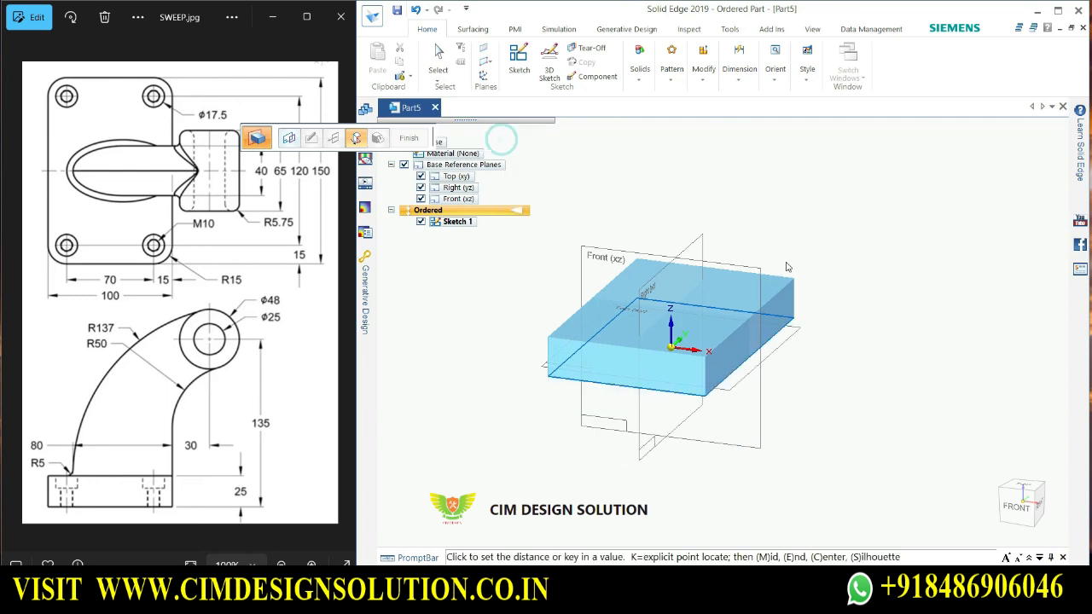
{"action": "left_click", "coordinate": [503, 138]}
{"action": "type", "text": "25"}
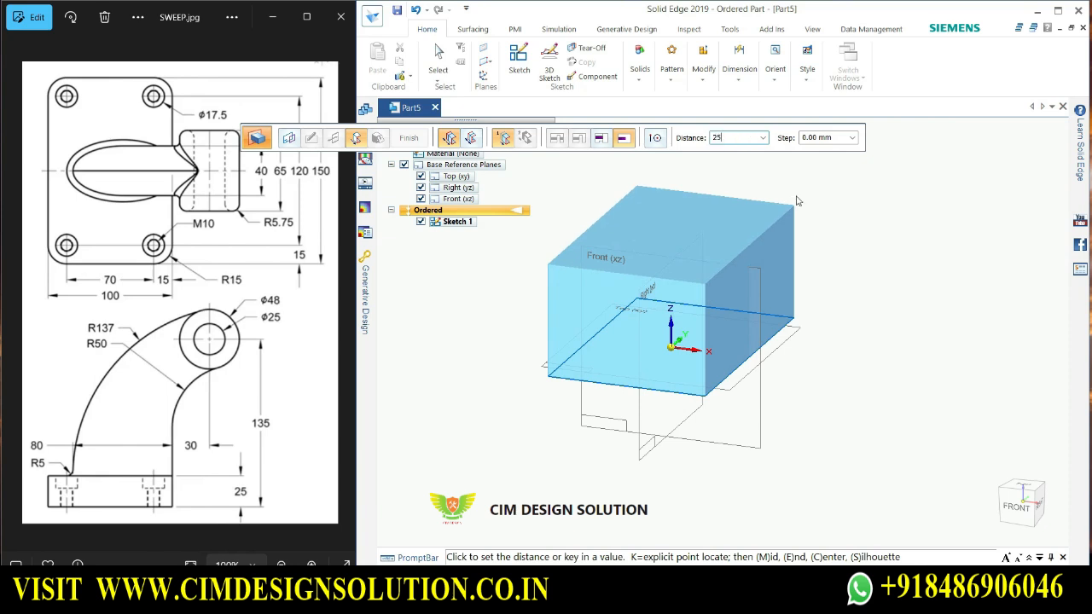
{"action": "key", "text": "Return"}
{"action": "left_click", "coordinate": [796, 200]}
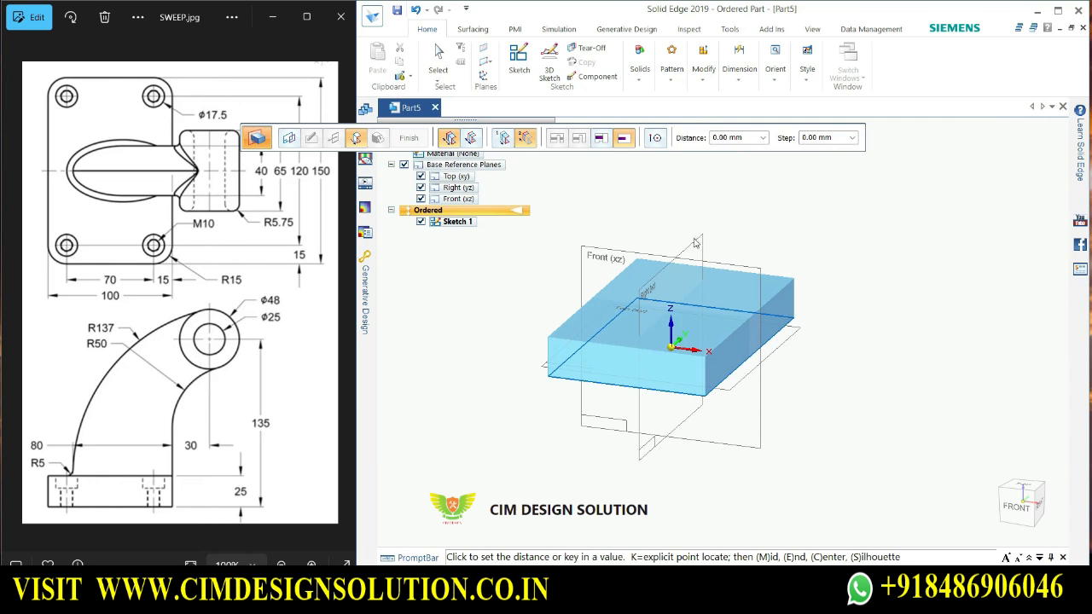
{"action": "scroll", "coordinate": [682, 180], "scroll_direction": "down", "scroll_amount": 2}
{"action": "scroll", "coordinate": [684, 193], "scroll_direction": "up", "scroll_amount": 2}
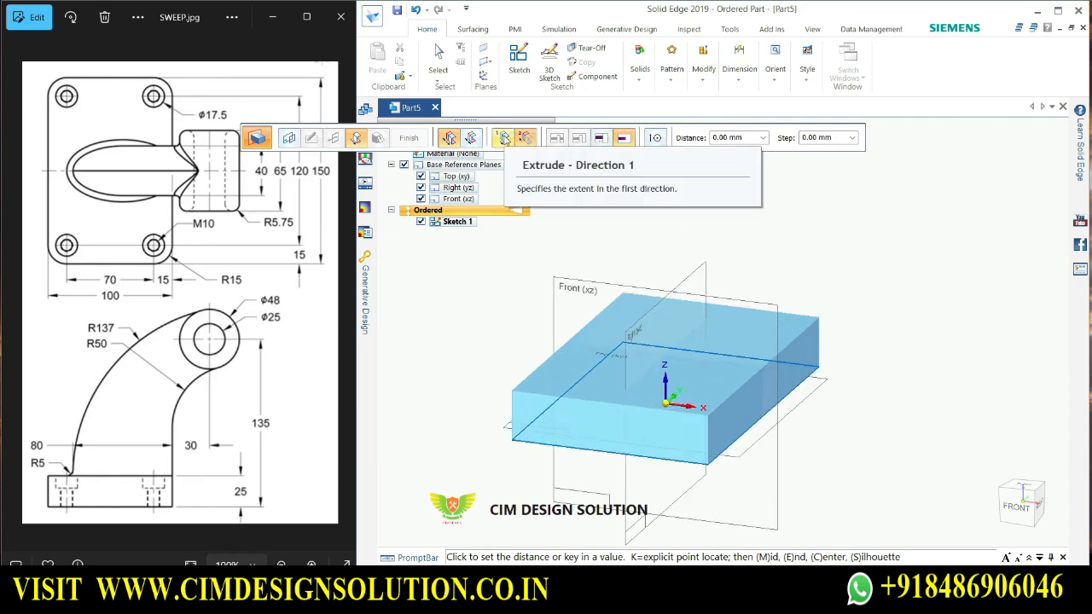
Turn off the non-symmetric extent, extrude the base rectangle 25 mm upward and finish the feature
{"action": "left_click", "coordinate": [503, 137]}
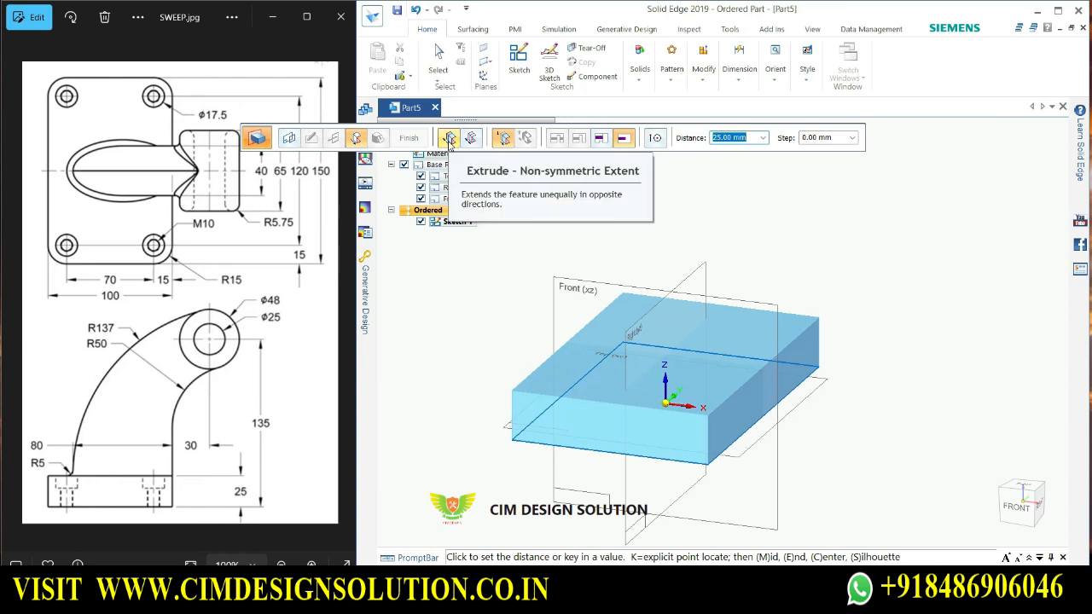
{"action": "left_click", "coordinate": [449, 139]}
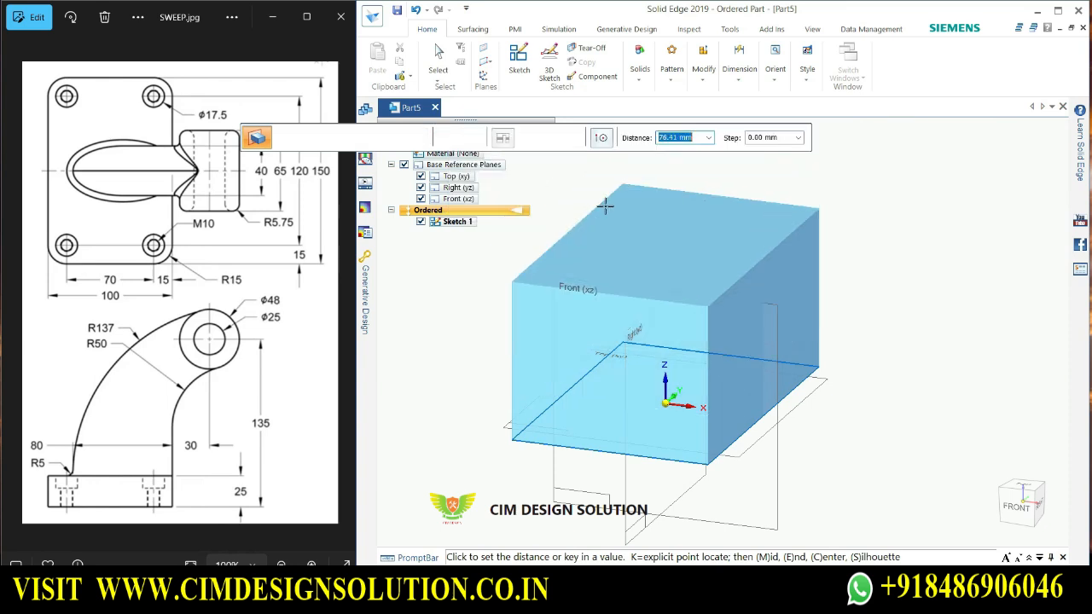
{"action": "type", "text": "2"}
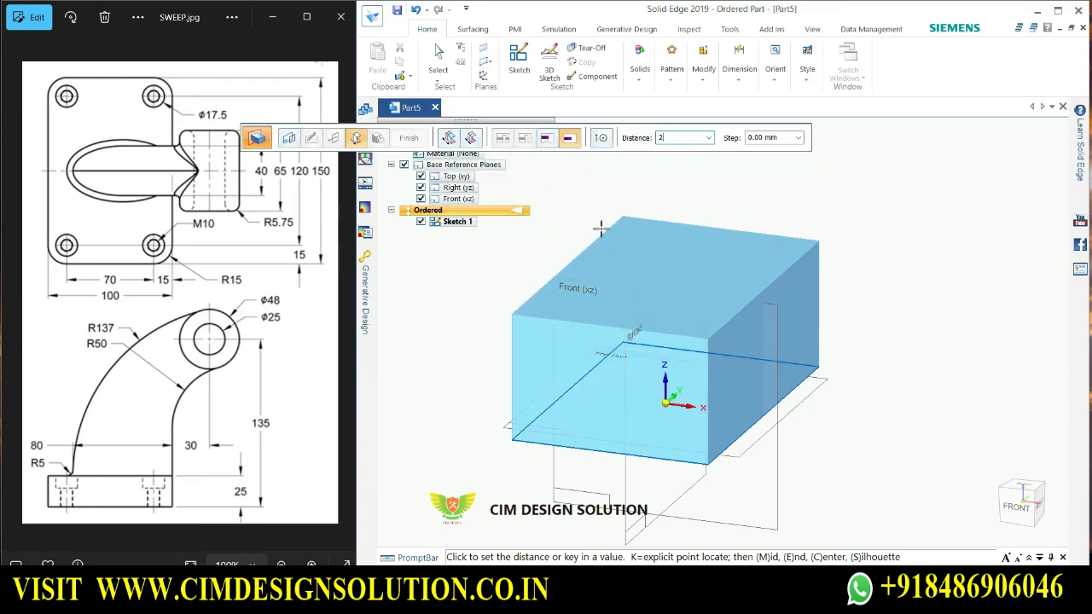
{"action": "type", "text": "5"}
{"action": "key", "text": "Tab"}
{"action": "left_click", "coordinate": [667, 231]}
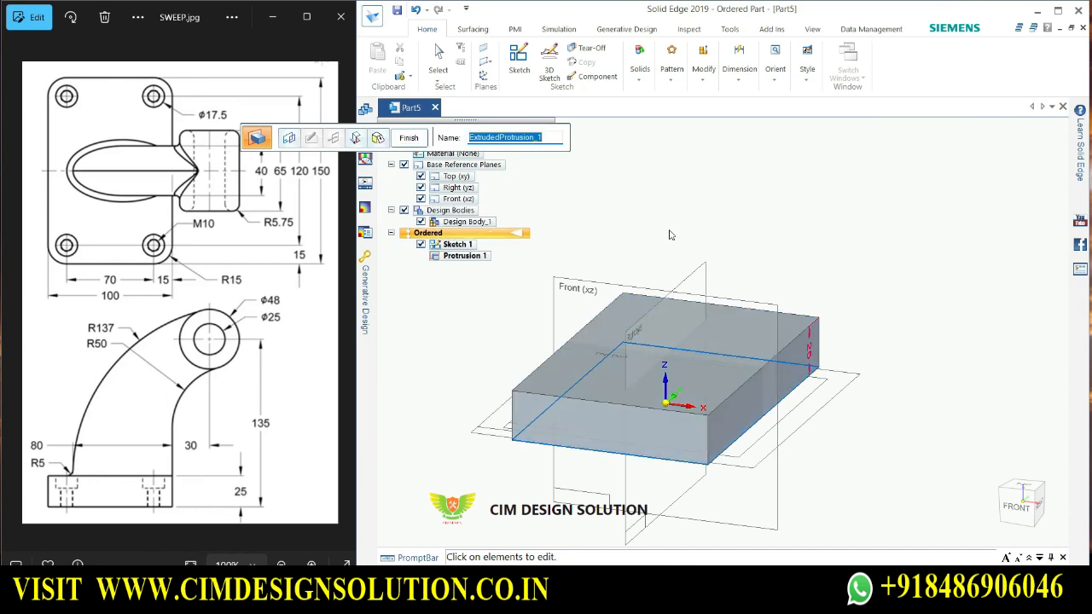
{"action": "left_click", "coordinate": [411, 137]}
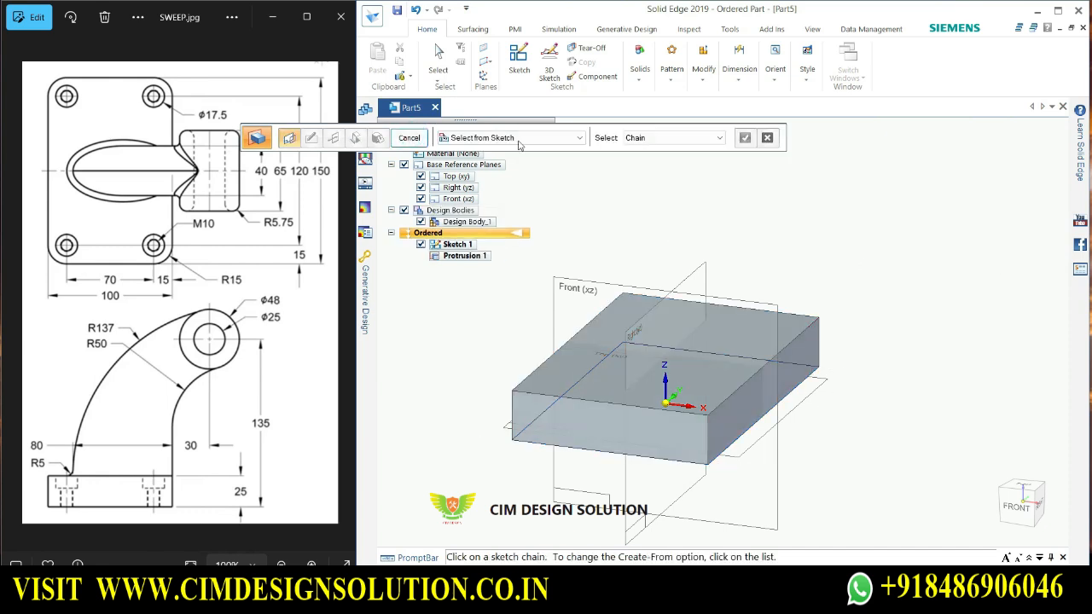
{"action": "left_click", "coordinate": [409, 138]}
Start a new sketch on the Front (xz) reference plane
{"action": "scroll", "coordinate": [850, 226], "scroll_direction": "down", "scroll_amount": 2}
{"action": "scroll", "coordinate": [747, 251], "scroll_direction": "up", "scroll_amount": 2}
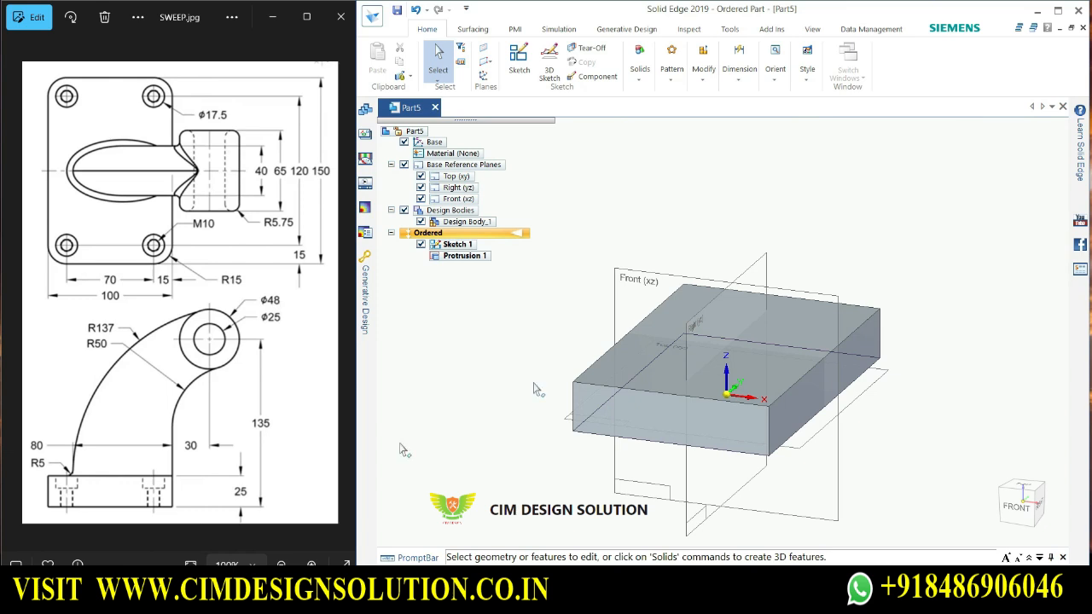
{"action": "left_click", "coordinate": [624, 283]}
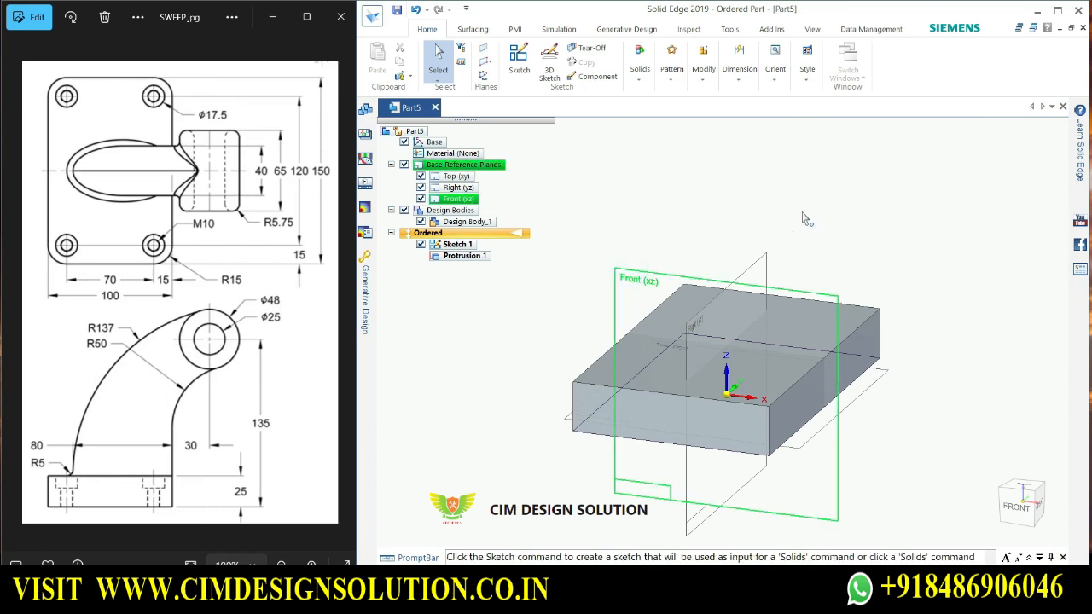
{"action": "left_click", "coordinate": [516, 65]}
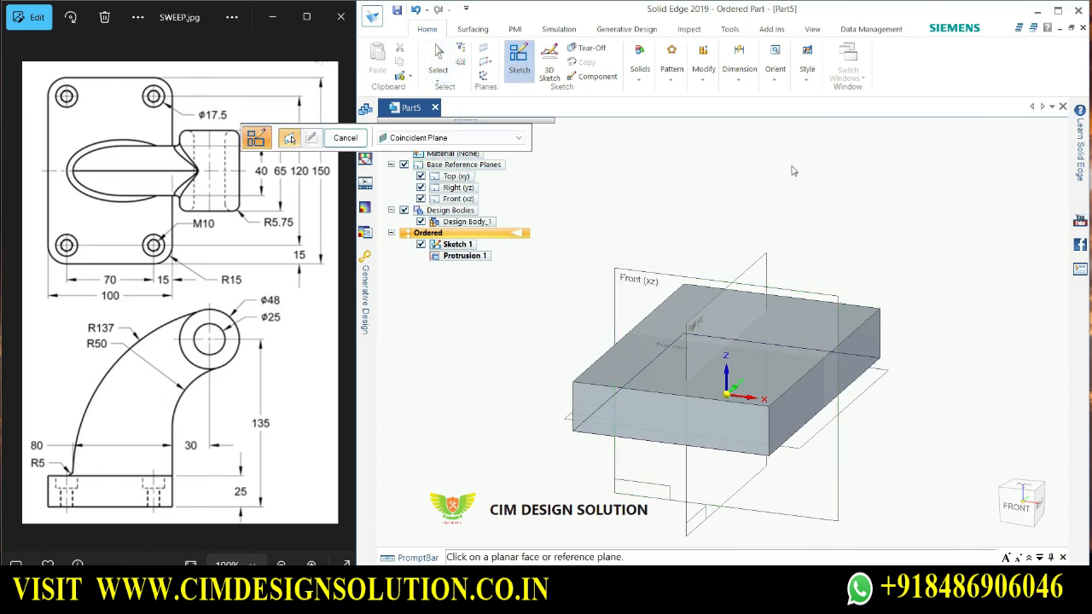
{"action": "left_click", "coordinate": [647, 276]}
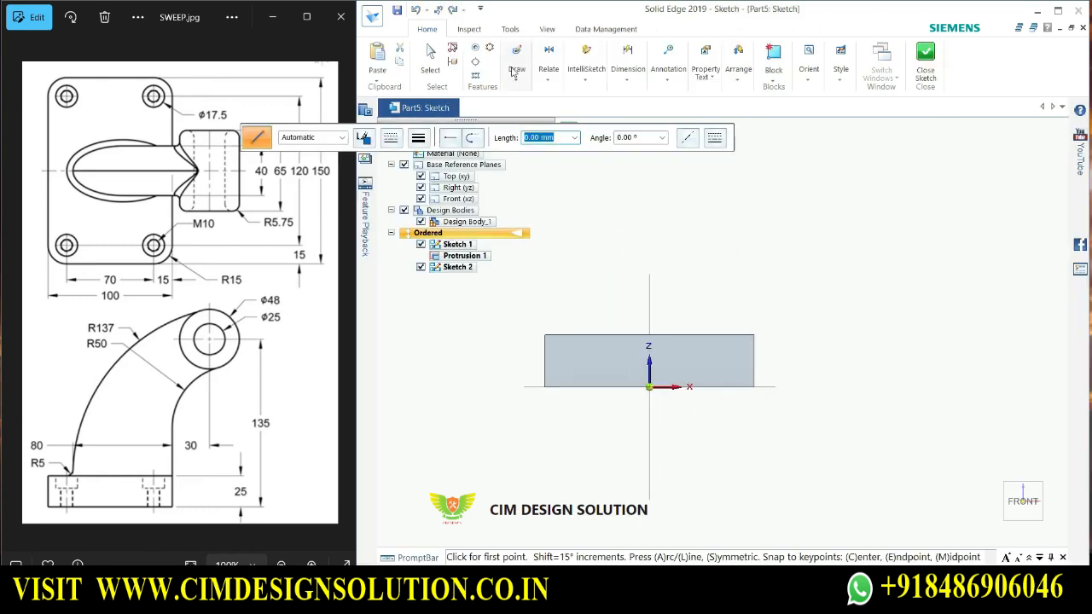
Draw a 48 mm diameter circle by centre point, above the base plate and offset towards +X
{"action": "left_click", "coordinate": [516, 79]}
{"action": "left_click", "coordinate": [515, 127]}
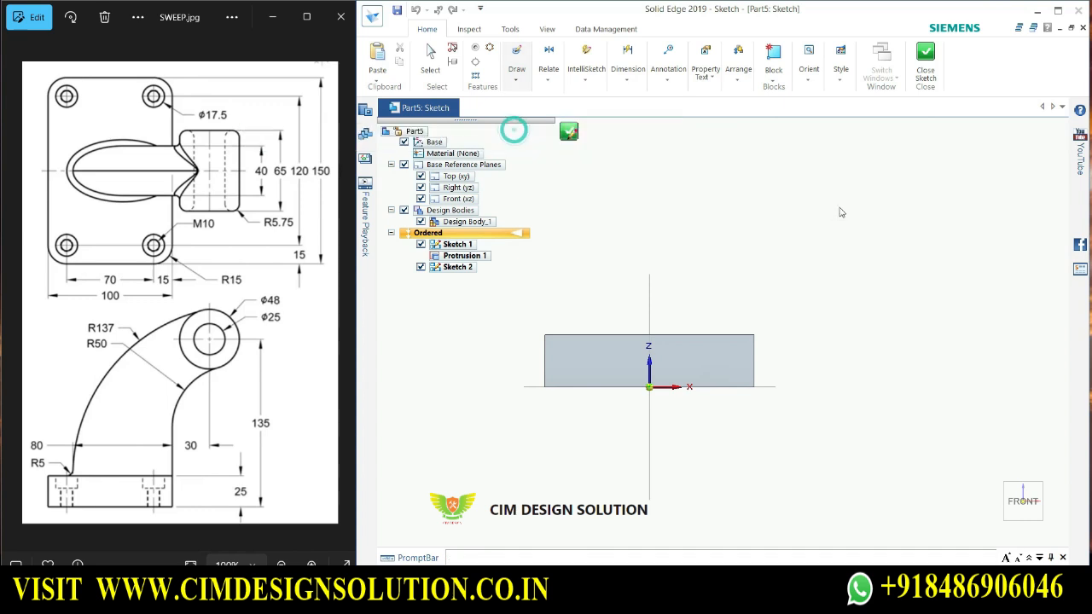
{"action": "left_click", "coordinate": [833, 147]}
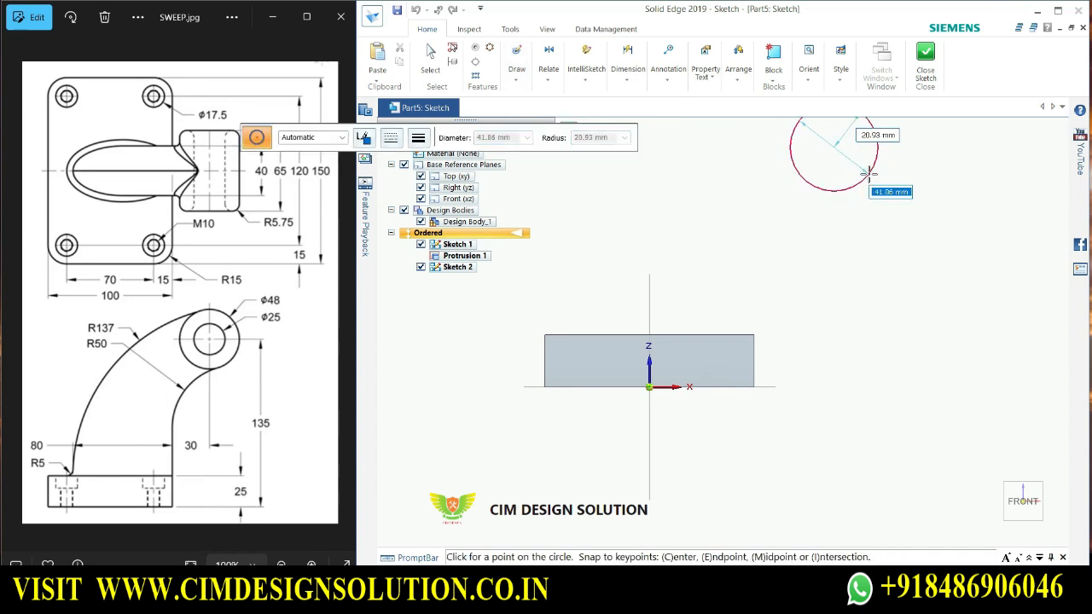
{"action": "scroll", "coordinate": [865, 241], "scroll_direction": "down", "scroll_amount": 2}
{"action": "scroll", "coordinate": [866, 205], "scroll_direction": "down", "scroll_amount": 1}
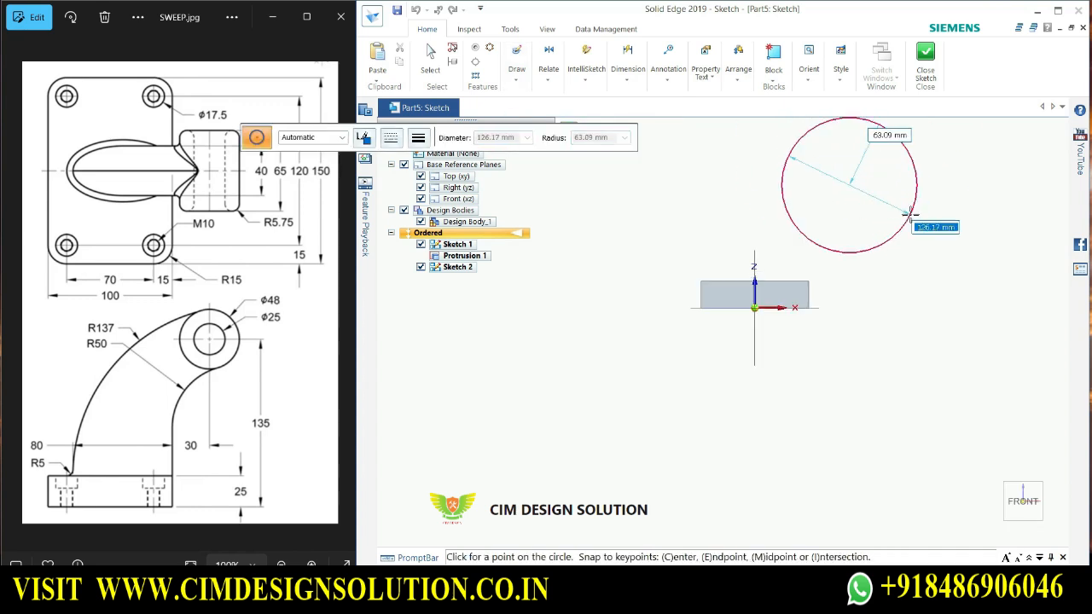
{"action": "type", "text": "48"}
{"action": "key", "text": "Return"}
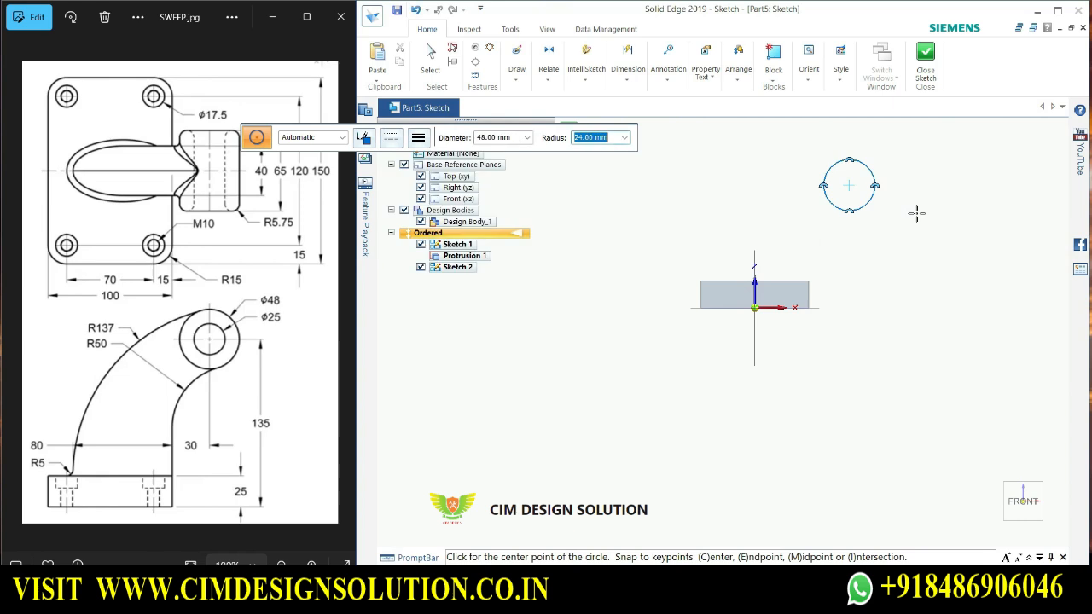
Dimension the circle's centre 135 mm above the bottom edge of the base plate
{"action": "scroll", "coordinate": [908, 180], "scroll_direction": "up", "scroll_amount": 1}
{"action": "key", "text": "Escape"}
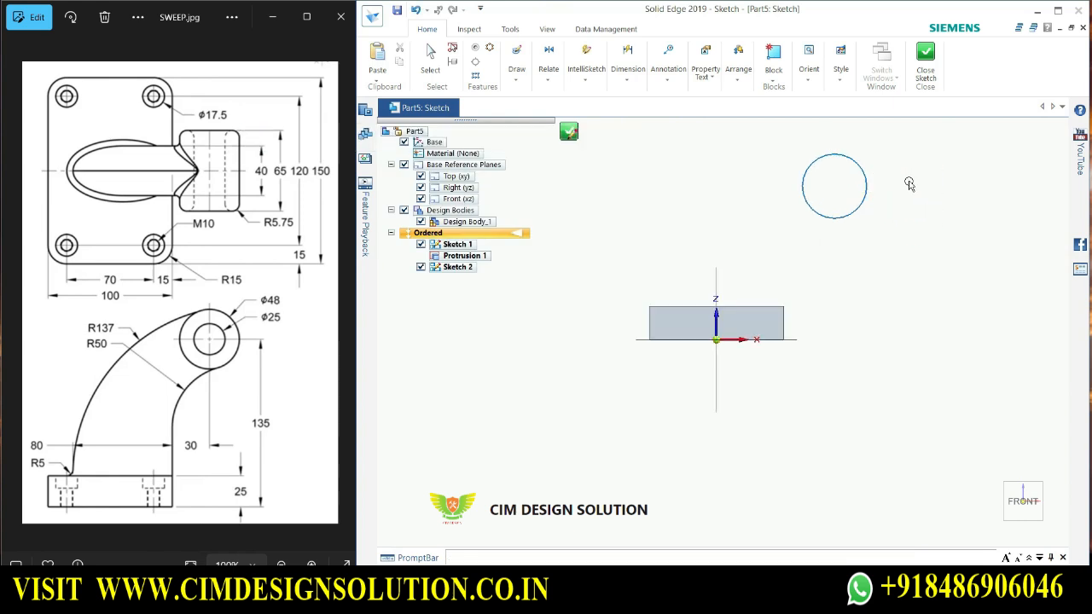
{"action": "left_click", "coordinate": [439, 71]}
{"action": "left_click", "coordinate": [637, 82]}
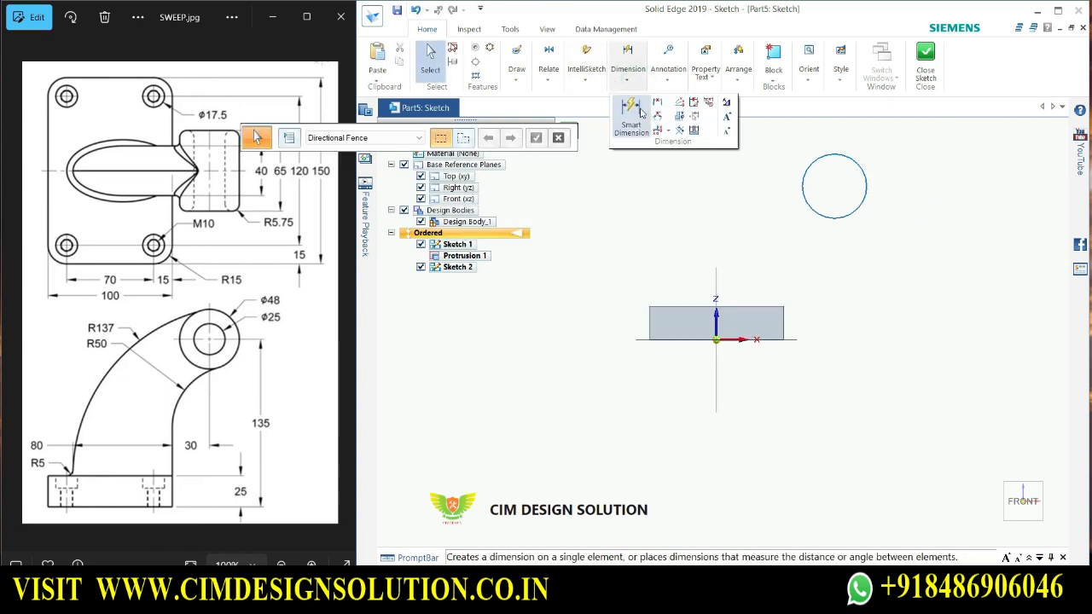
{"action": "left_click", "coordinate": [630, 113]}
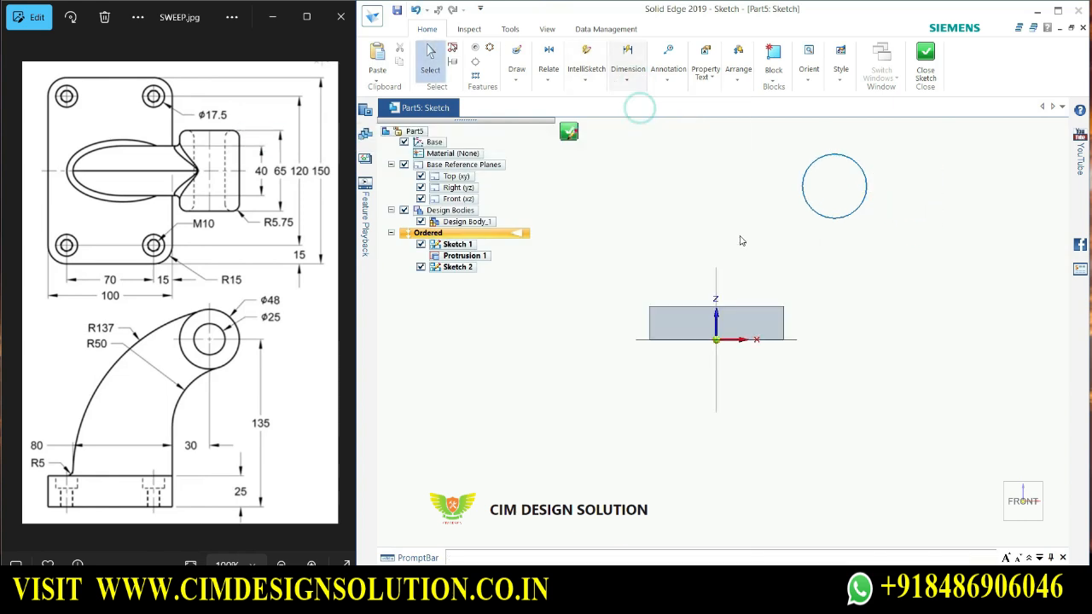
{"action": "left_click", "coordinate": [782, 333]}
{"action": "left_click", "coordinate": [833, 187]}
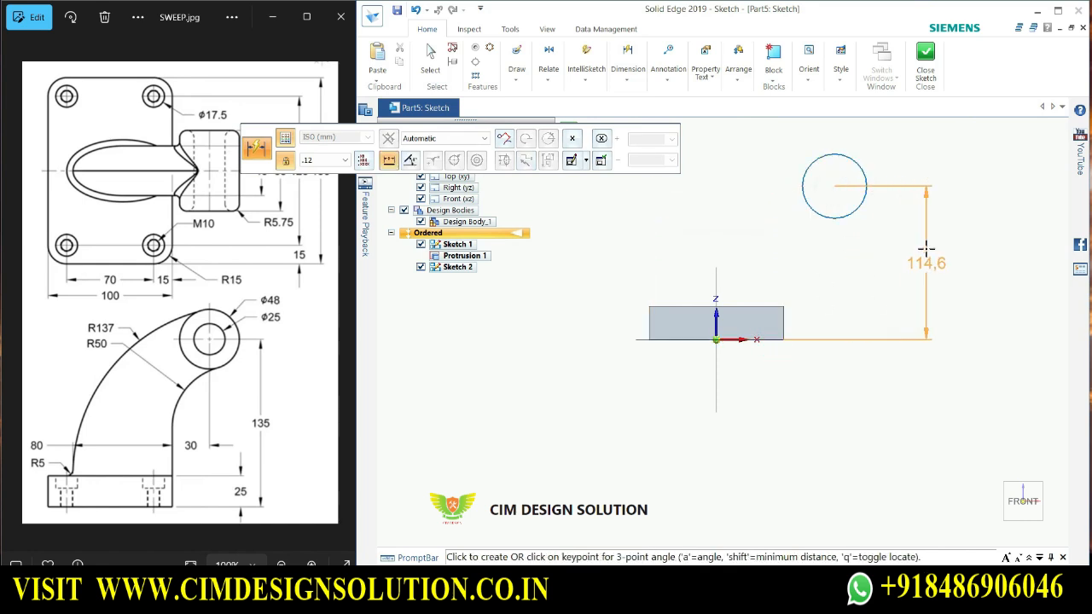
{"action": "left_click", "coordinate": [960, 249]}
{"action": "type", "text": "1"}
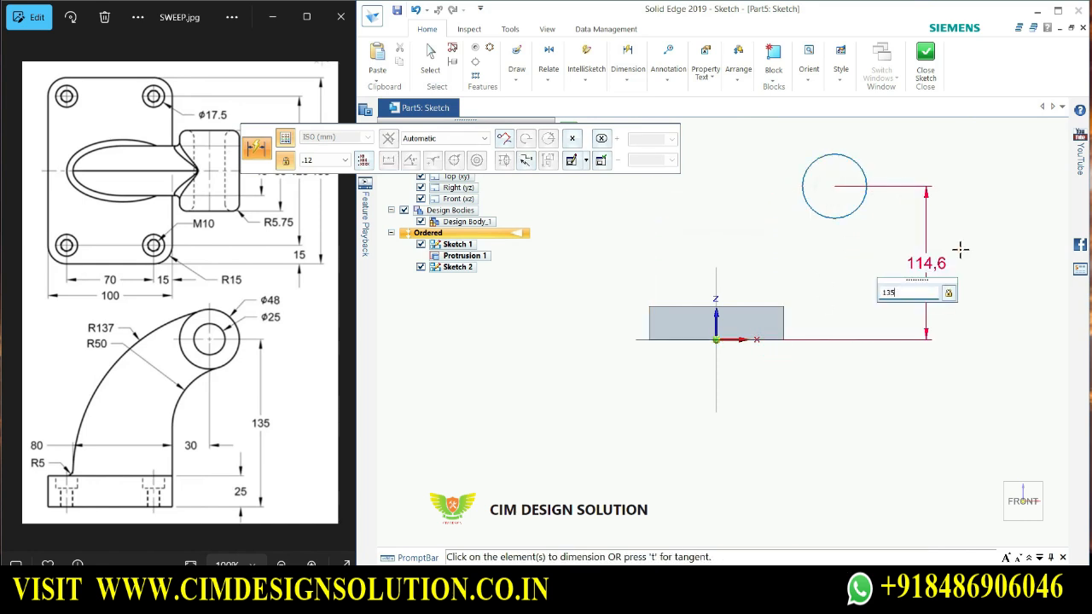
{"action": "type", "text": "35"}
{"action": "key", "text": "Return"}
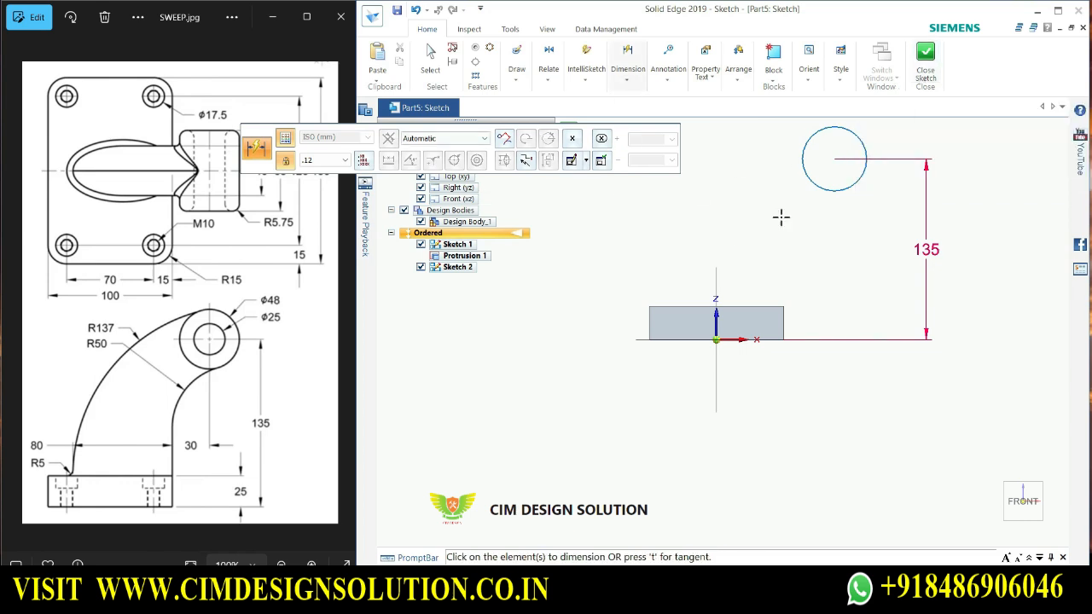
Dimension the circle's centre 30 mm horizontally beyond the base plate's +X side edge
{"action": "left_click", "coordinate": [628, 52]}
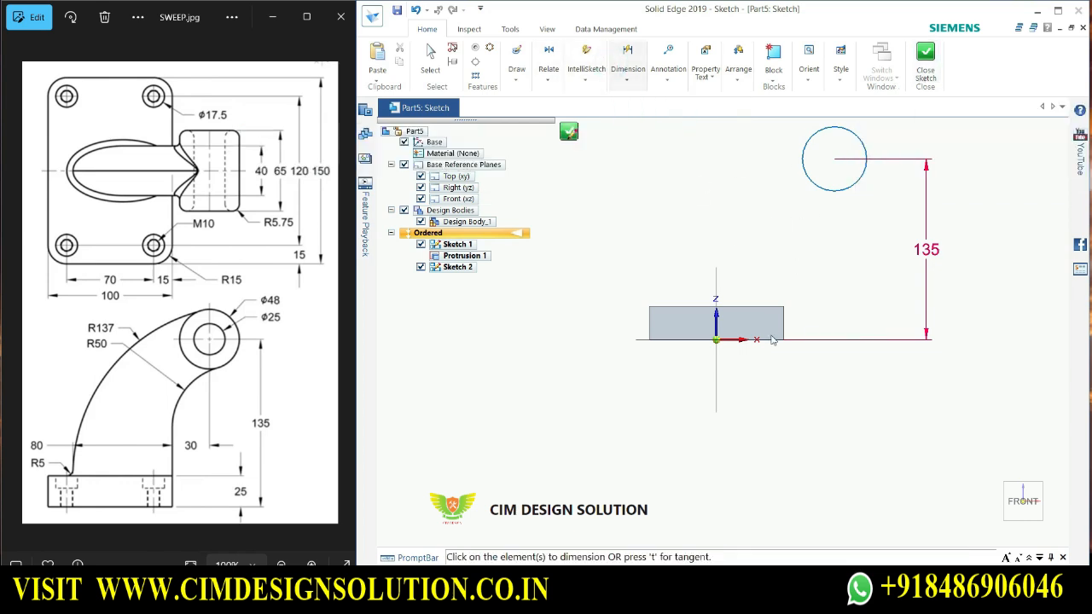
{"action": "scroll", "coordinate": [840, 236], "scroll_direction": "up", "scroll_amount": 2}
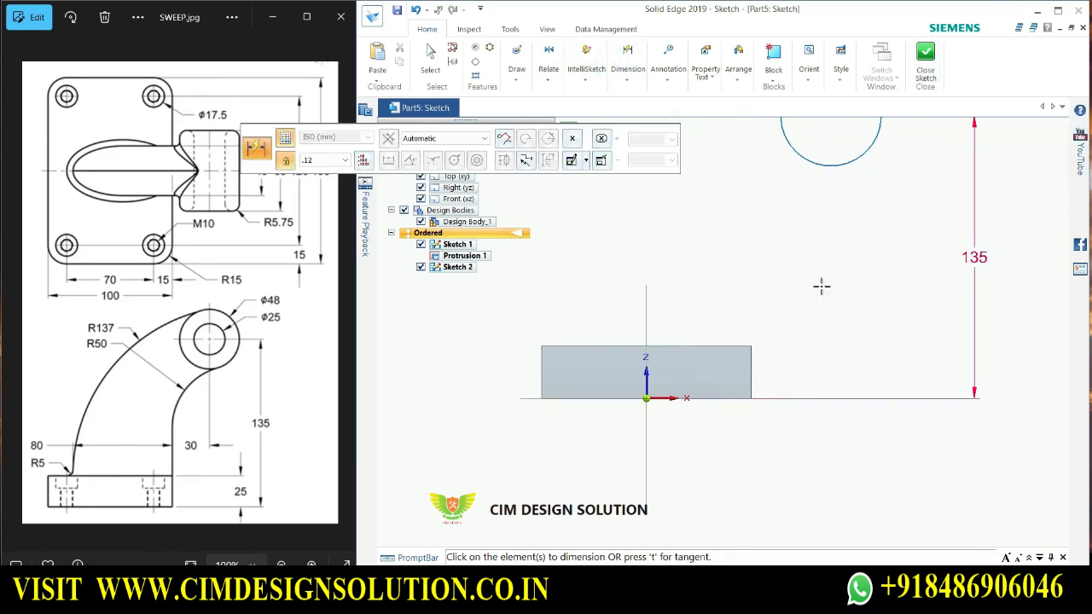
{"action": "left_click", "coordinate": [754, 365]}
{"action": "scroll", "coordinate": [762, 384], "scroll_direction": "down", "scroll_amount": 3}
{"action": "scroll", "coordinate": [799, 256], "scroll_direction": "up", "scroll_amount": 1}
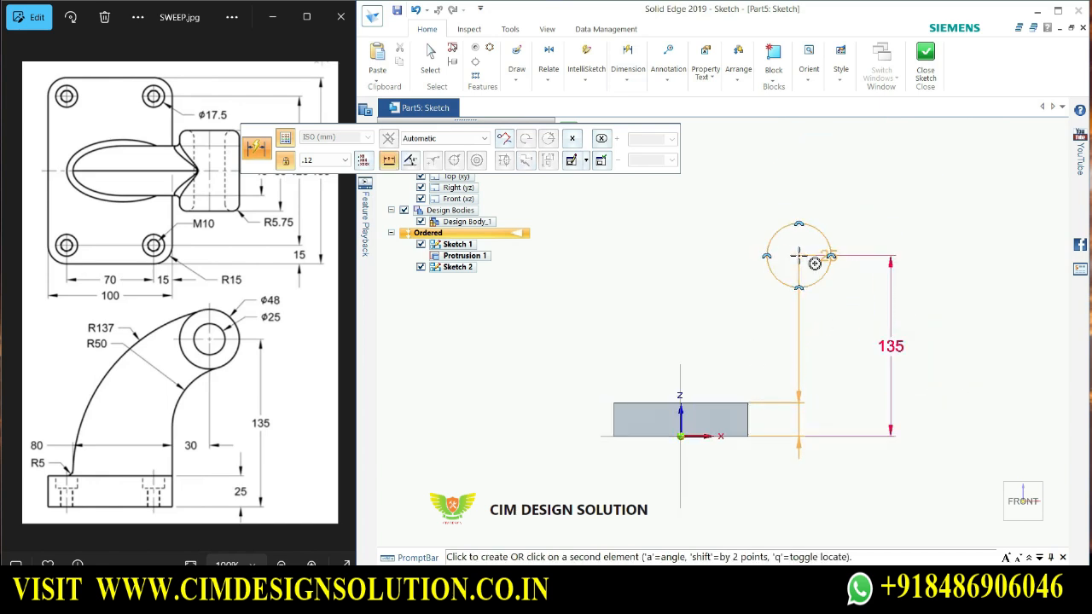
{"action": "left_click", "coordinate": [799, 255]}
{"action": "left_click", "coordinate": [850, 166]}
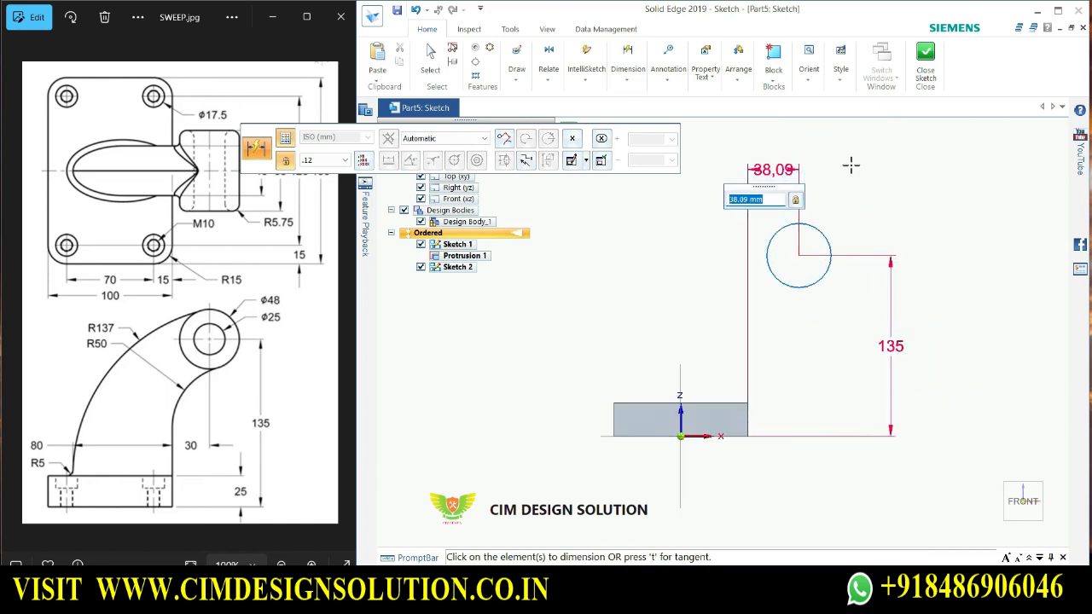
{"action": "type", "text": "30"}
{"action": "key", "text": "Return"}
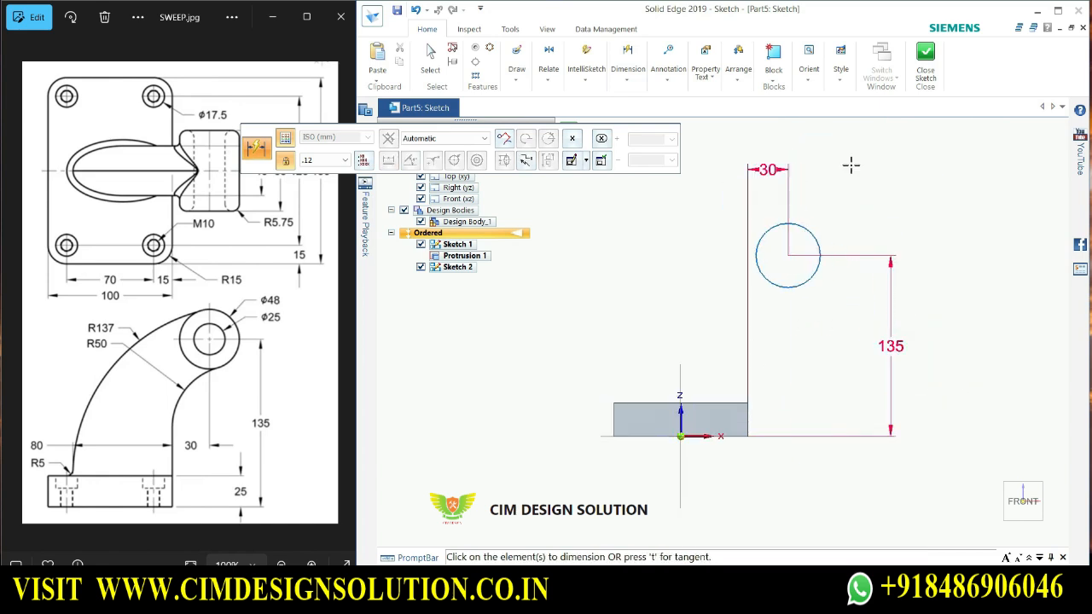
Dimension the circle's diameter as 48 mm and finish the boss sketch
{"action": "left_click", "coordinate": [807, 227]}
{"action": "left_click", "coordinate": [915, 178]}
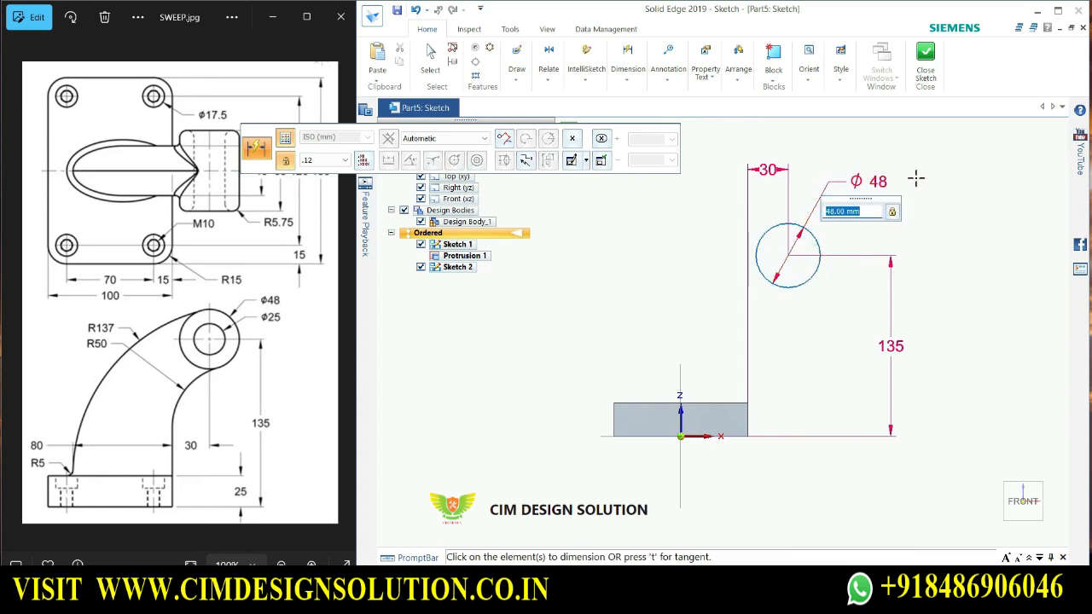
{"action": "type", "text": "48"}
{"action": "key", "text": "Return"}
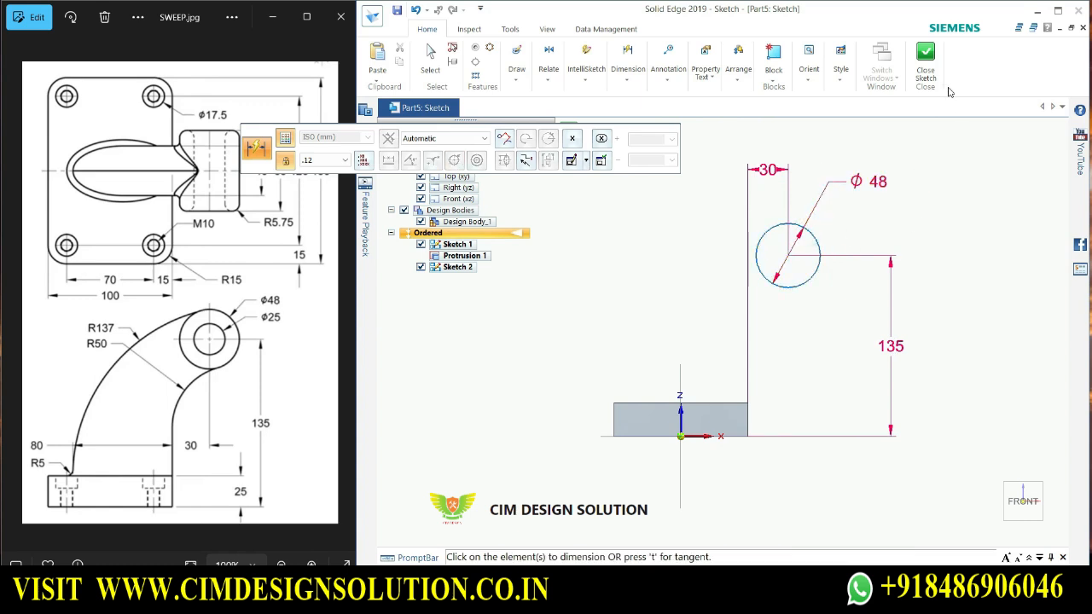
{"action": "left_click", "coordinate": [925, 60]}
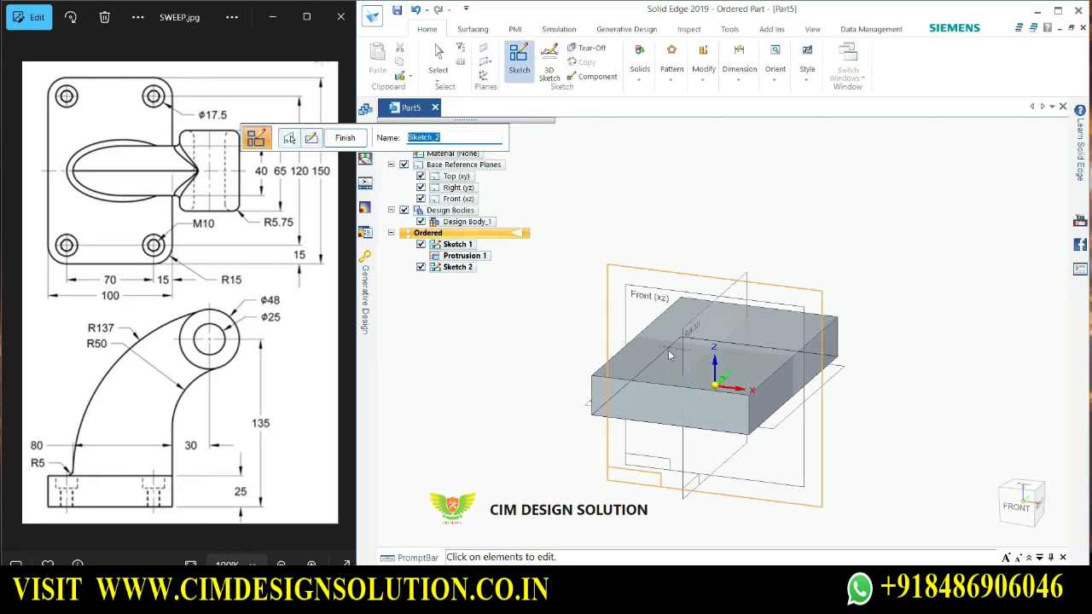
{"action": "left_click", "coordinate": [345, 138]}
{"action": "left_click", "coordinate": [346, 141]}
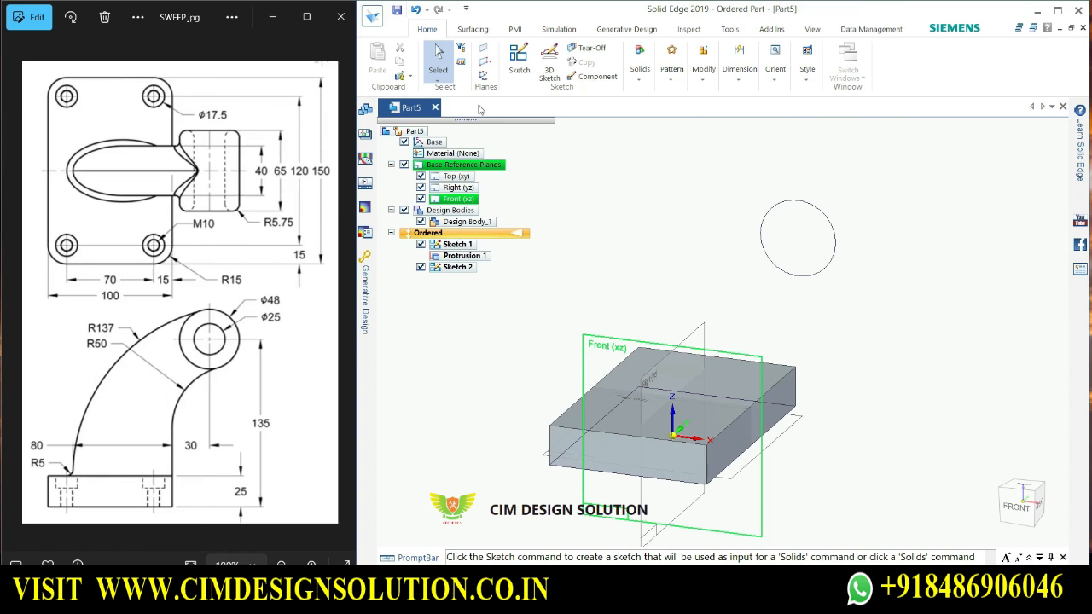
Extrude the boss circle symmetrically about its sketch plane to a total distance of 65 mm and finish the feature
{"action": "left_click", "coordinate": [642, 75]}
{"action": "left_click", "coordinate": [644, 113]}
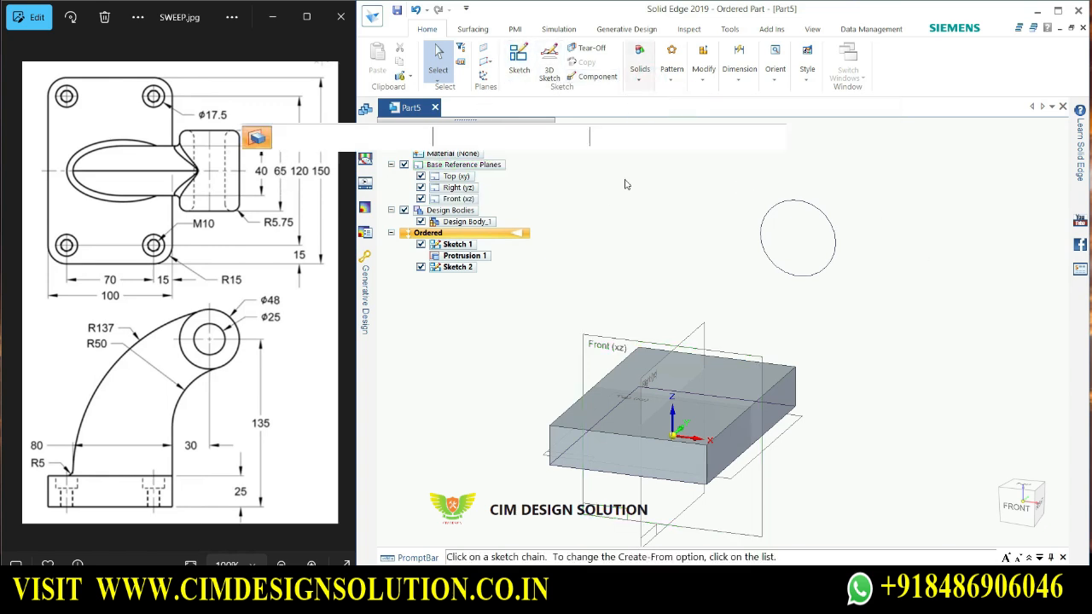
{"action": "left_click", "coordinate": [825, 213]}
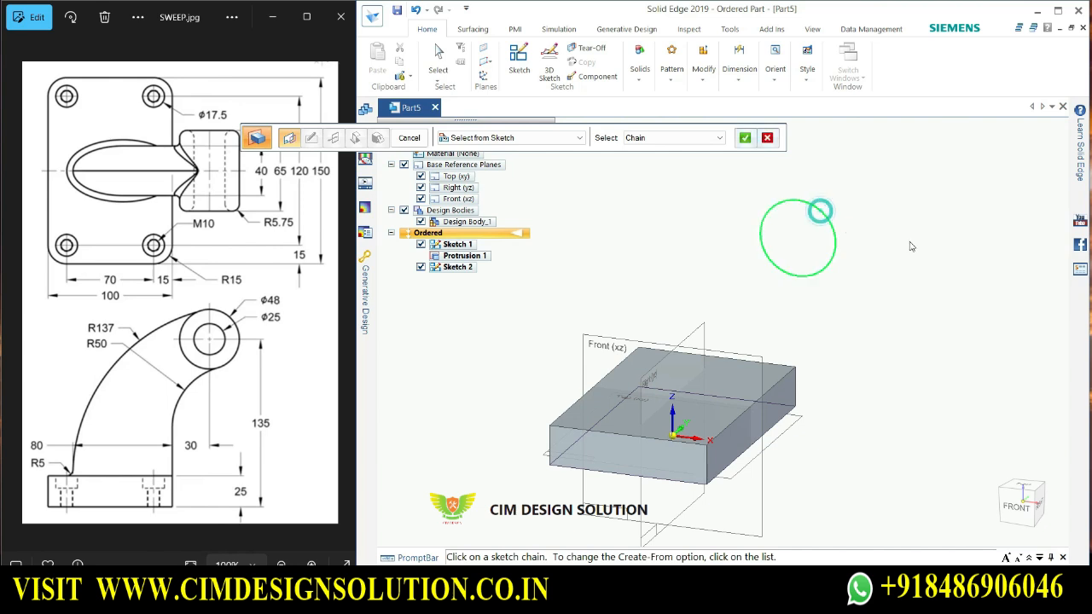
{"action": "left_click", "coordinate": [746, 138]}
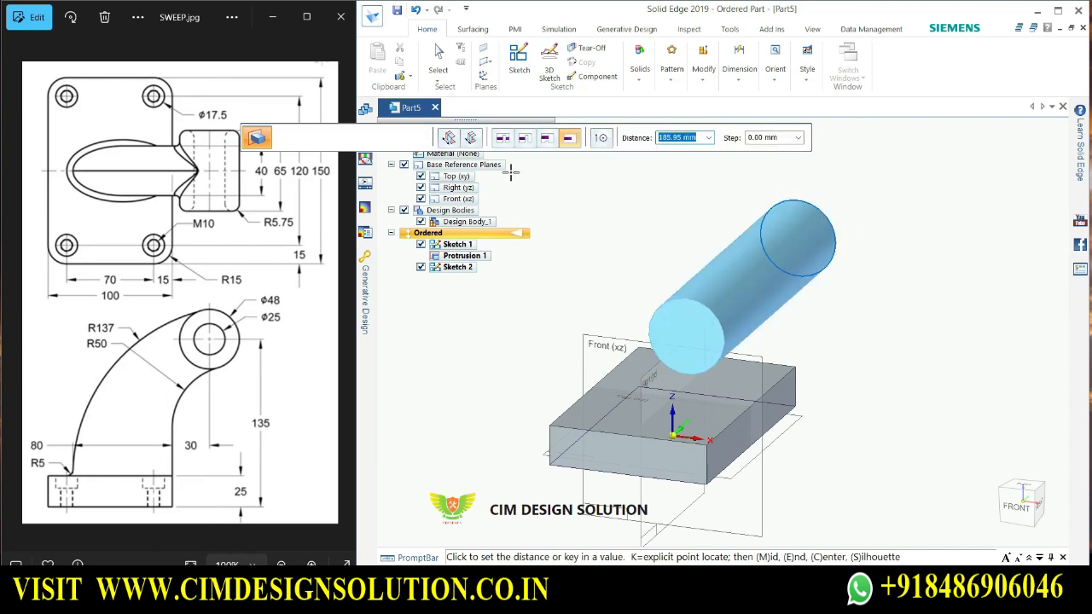
{"action": "left_click", "coordinate": [472, 139]}
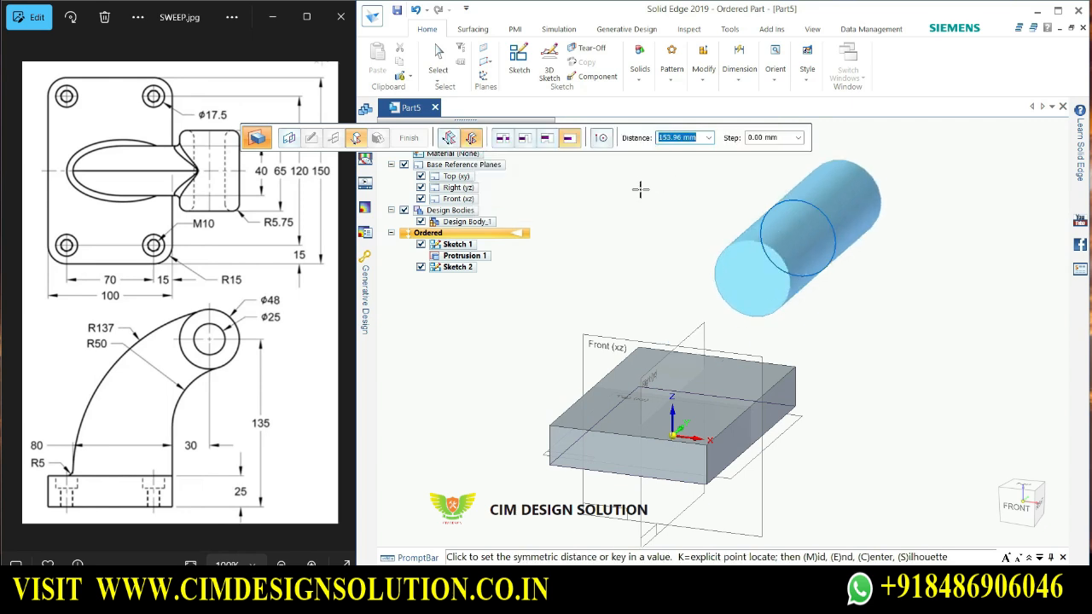
{"action": "type", "text": "65"}
{"action": "key", "text": "Return"}
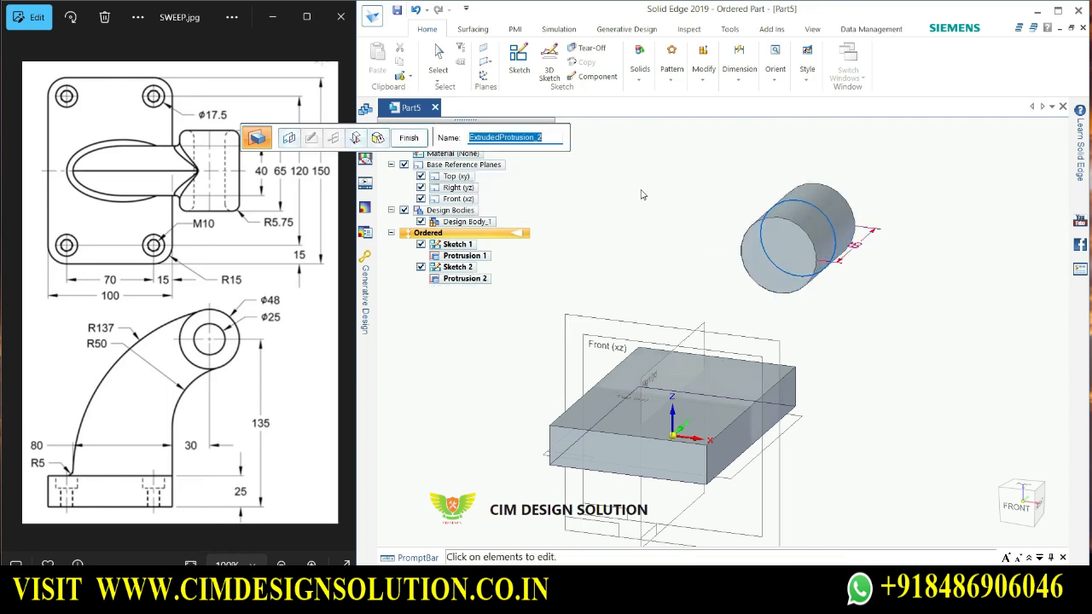
{"action": "left_click", "coordinate": [409, 137]}
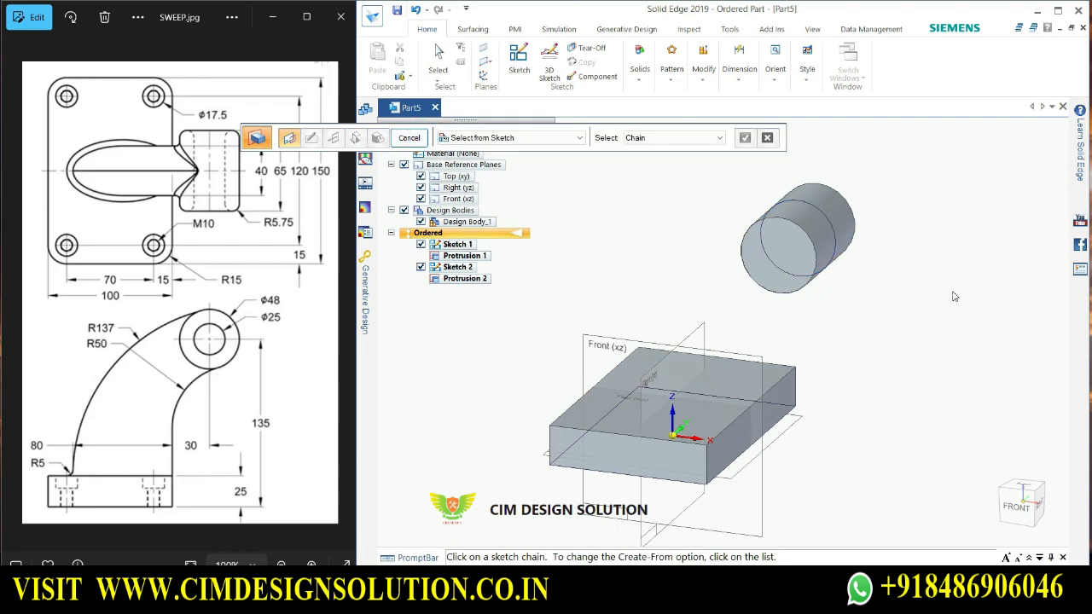
{"action": "mouse_move", "coordinate": [941, 315]}
{"action": "middle_mouse_down"}
{"action": "mouse_move", "coordinate": [904, 324]}
{"action": "mouse_move", "coordinate": [964, 337]}
{"action": "middle_mouse_up"}
{"action": "left_click", "coordinate": [410, 137]}
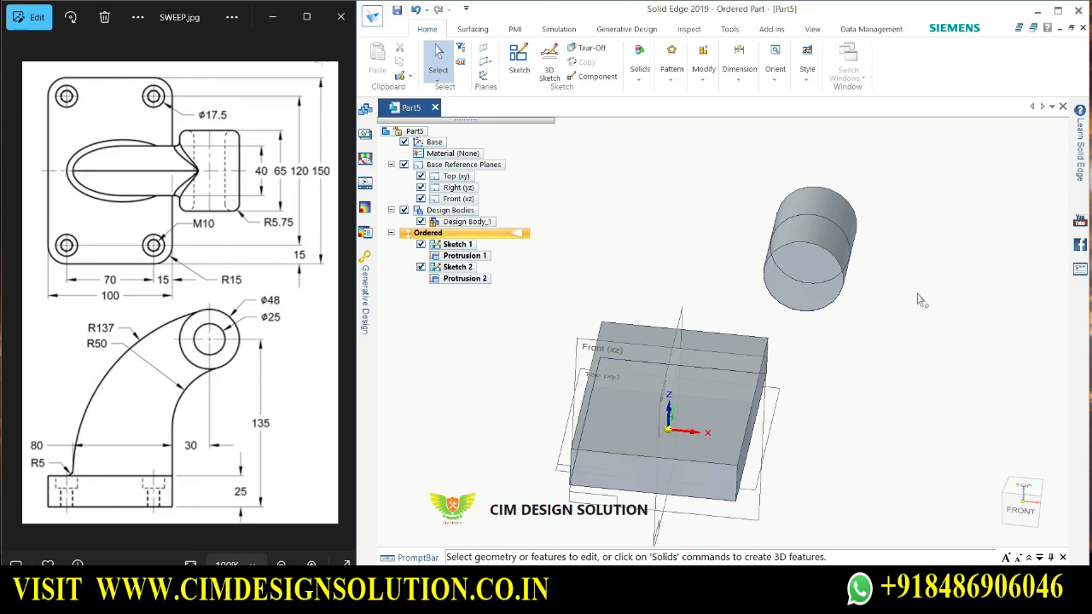
Start another sketch on the Front (xz) reference plane for the arm profile
{"action": "left_click", "coordinate": [519, 58]}
{"action": "left_click", "coordinate": [573, 345]}
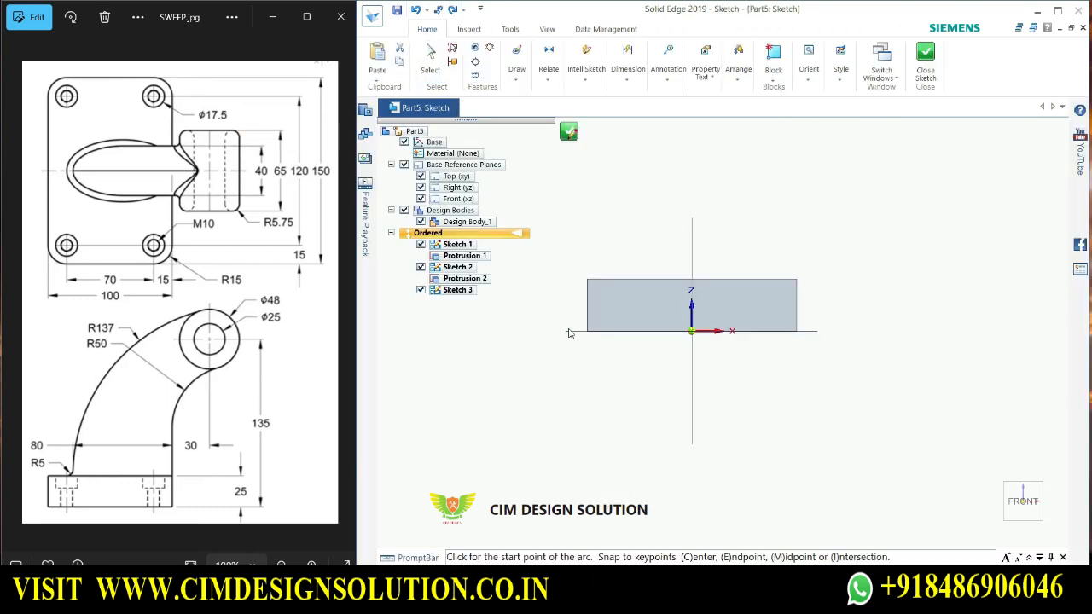
{"action": "scroll", "coordinate": [638, 244], "scroll_direction": "up", "scroll_amount": 3}
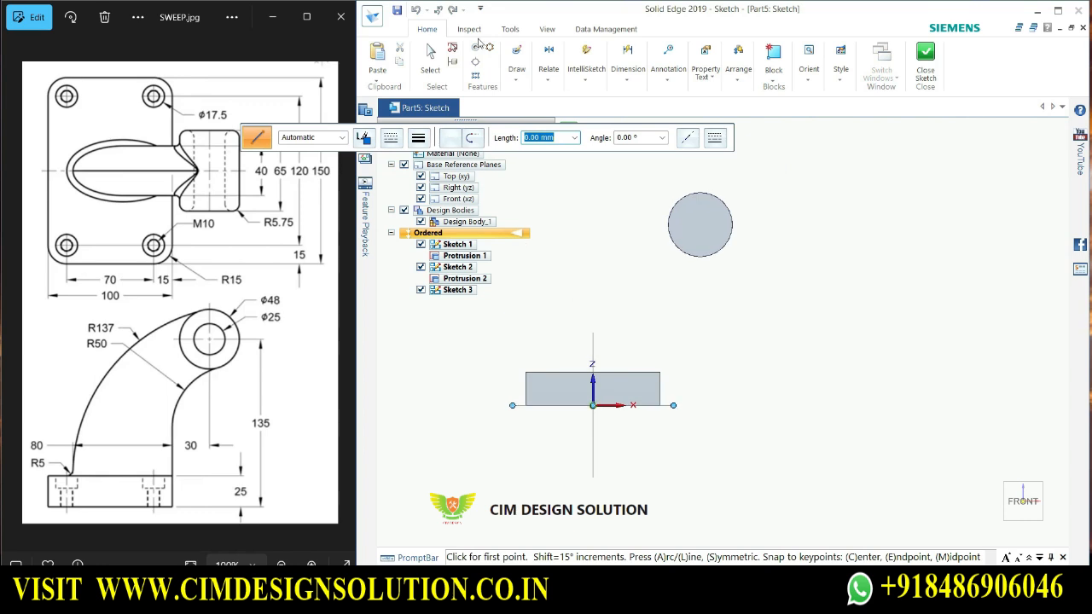
Draw a tangent arc of about 270 mm radius from the boss's upper -X side down to the base plate's top edge
{"action": "left_click", "coordinate": [517, 77]}
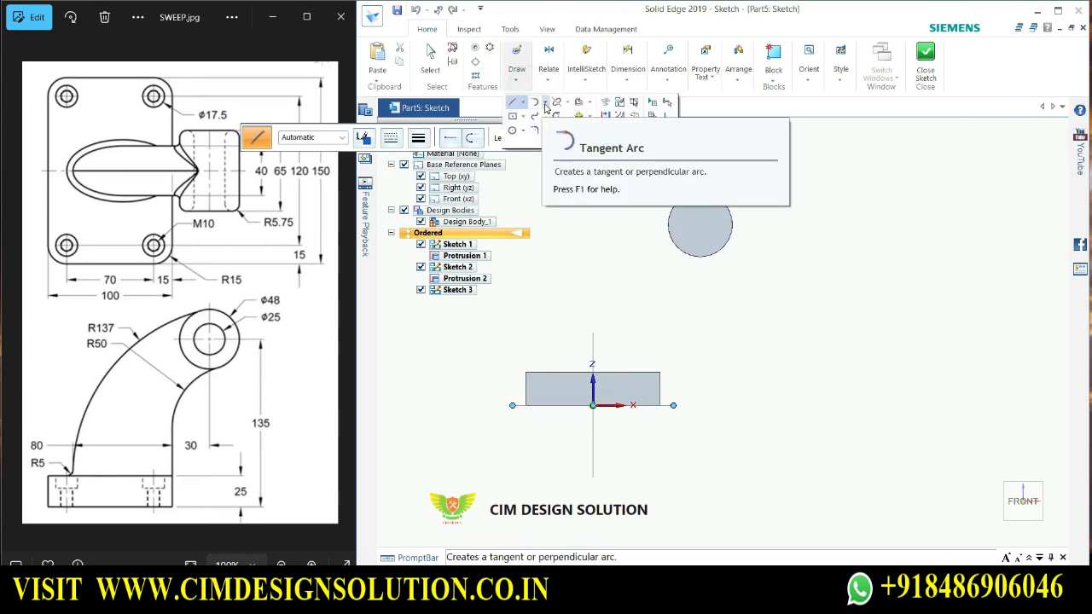
{"action": "left_click", "coordinate": [542, 105]}
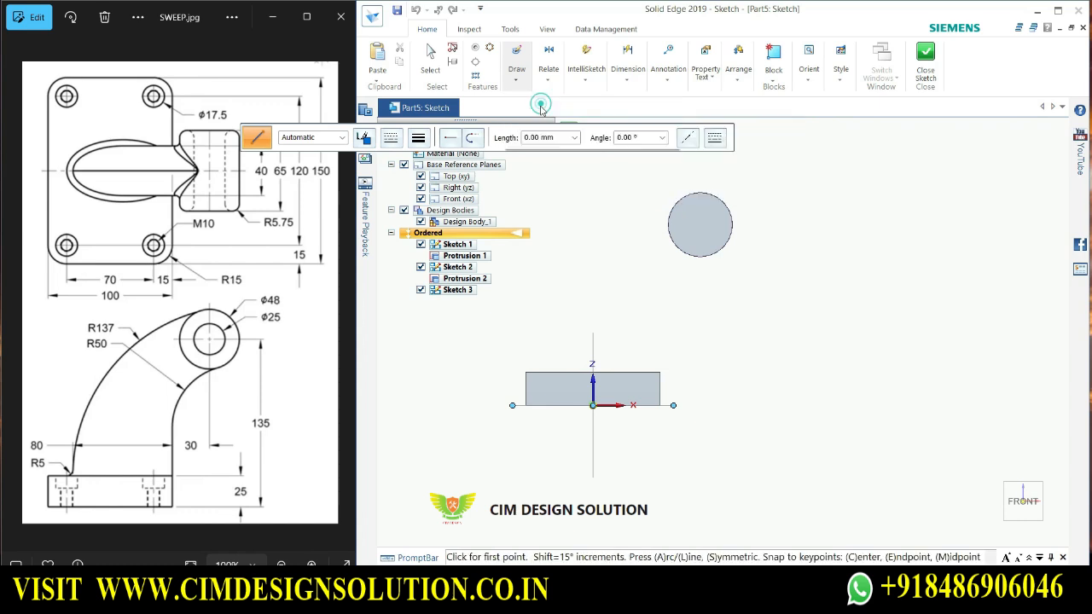
{"action": "left_click", "coordinate": [678, 196]}
{"action": "scroll", "coordinate": [590, 277], "scroll_direction": "down", "scroll_amount": 2}
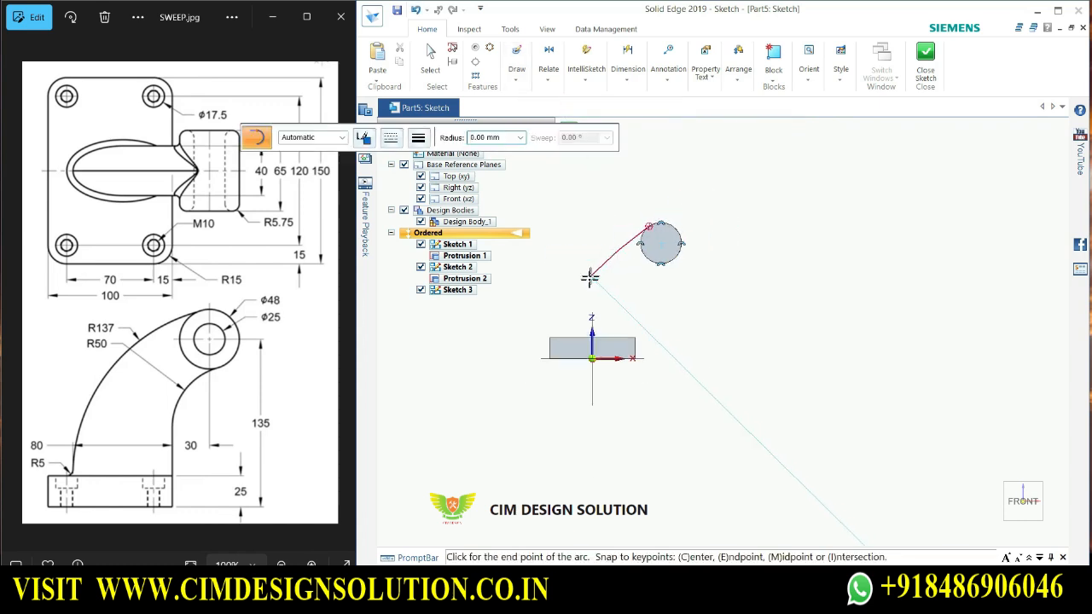
{"action": "scroll", "coordinate": [568, 316], "scroll_direction": "up", "scroll_amount": 3}
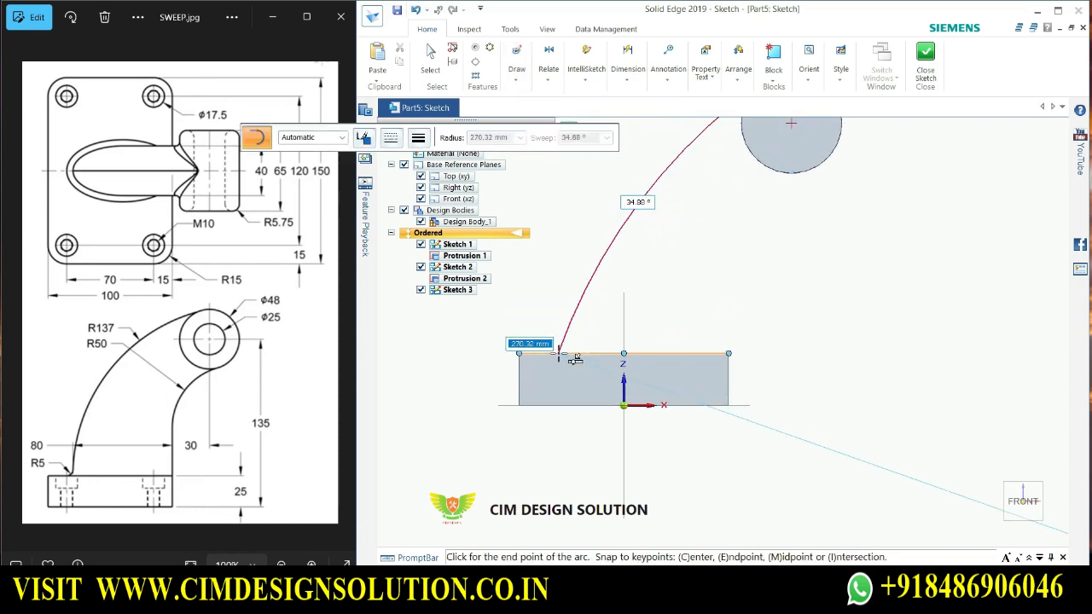
{"action": "left_click", "coordinate": [559, 353]}
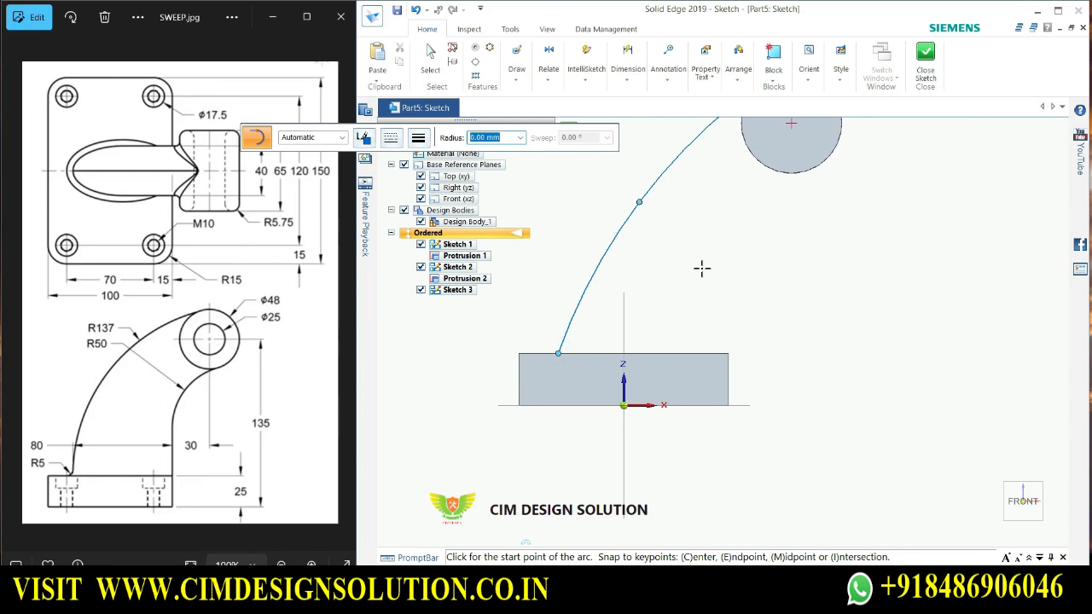
{"action": "key", "text": "Escape"}
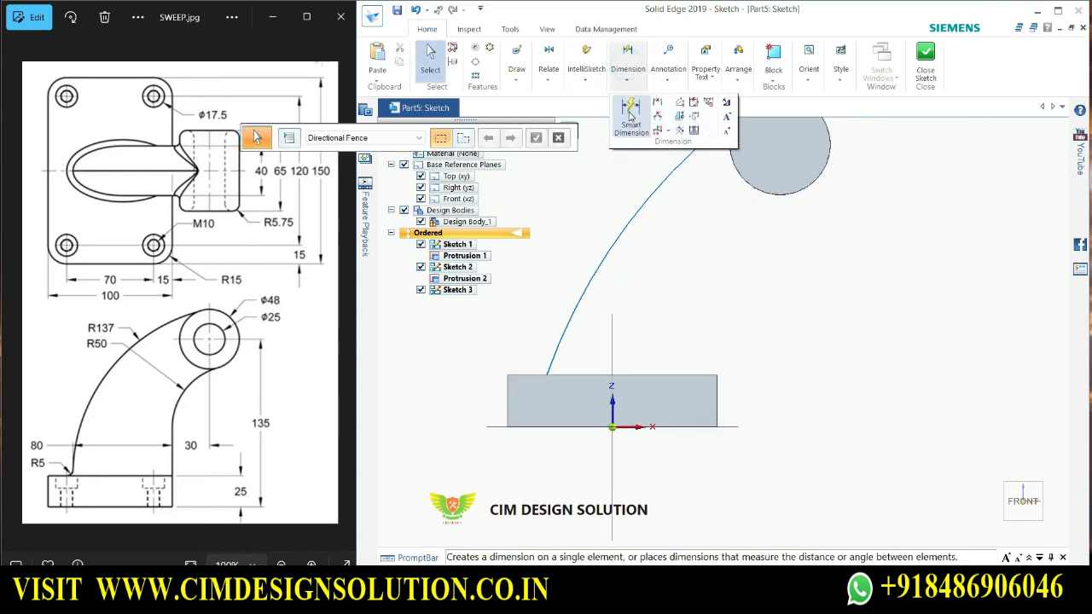
Dimension the arc's lower endpoint 80 mm from the base plate's +X side edge
{"action": "left_click", "coordinate": [628, 56]}
{"action": "left_click", "coordinate": [717, 387]}
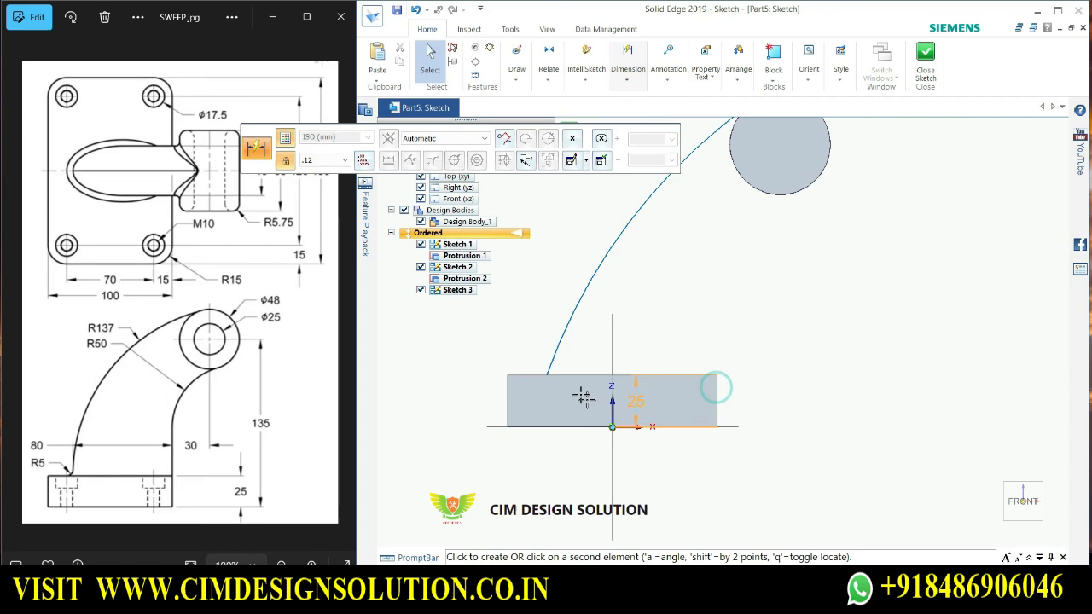
{"action": "left_click", "coordinate": [547, 374]}
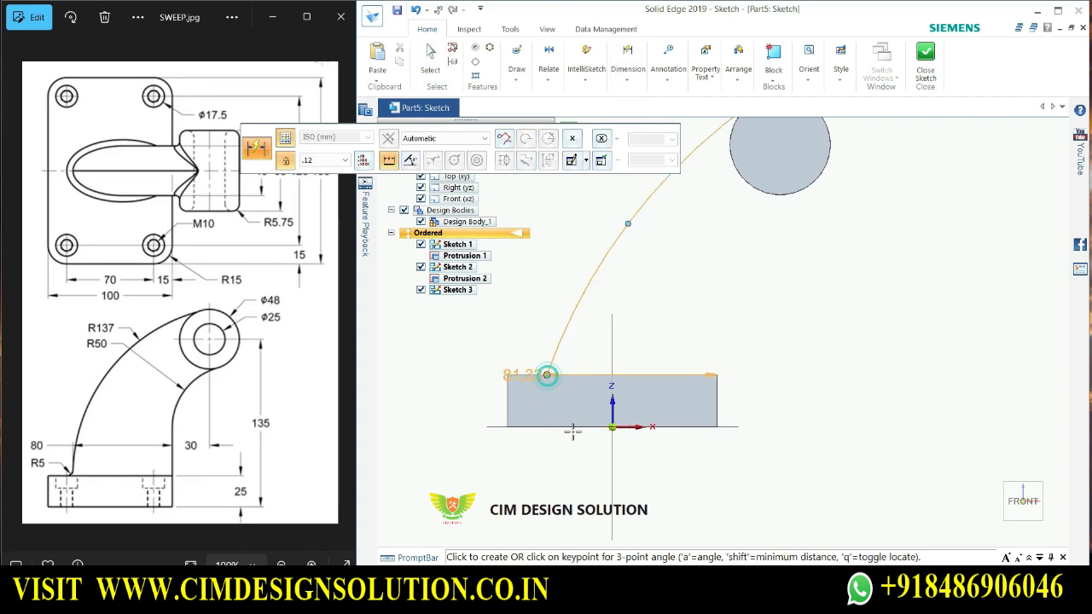
{"action": "left_click", "coordinate": [594, 458]}
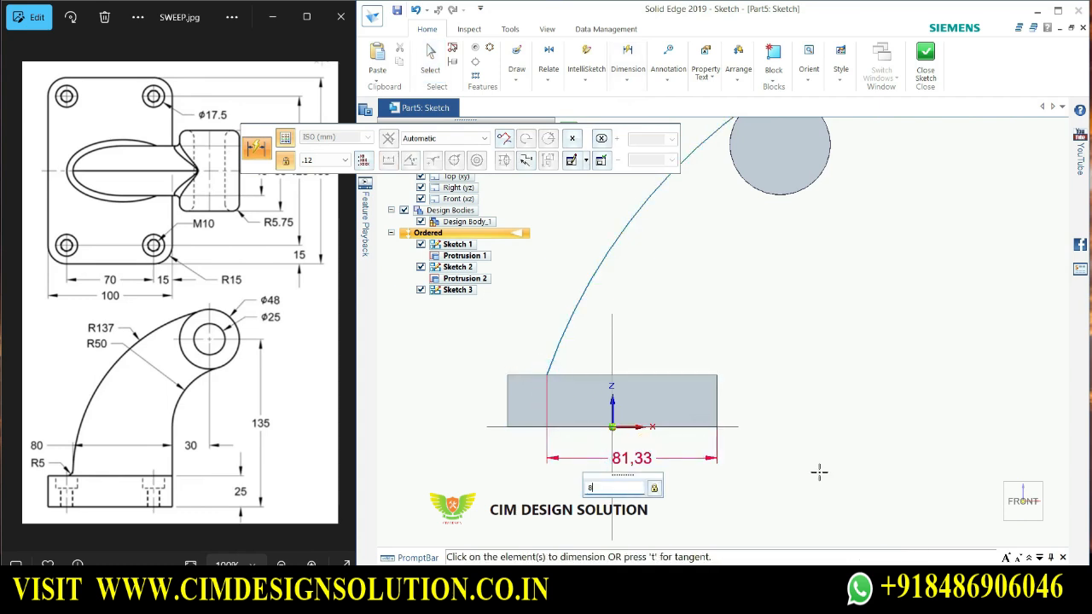
{"action": "key", "text": "Return"}
{"action": "scroll", "coordinate": [672, 475], "scroll_direction": "down", "scroll_amount": 1}
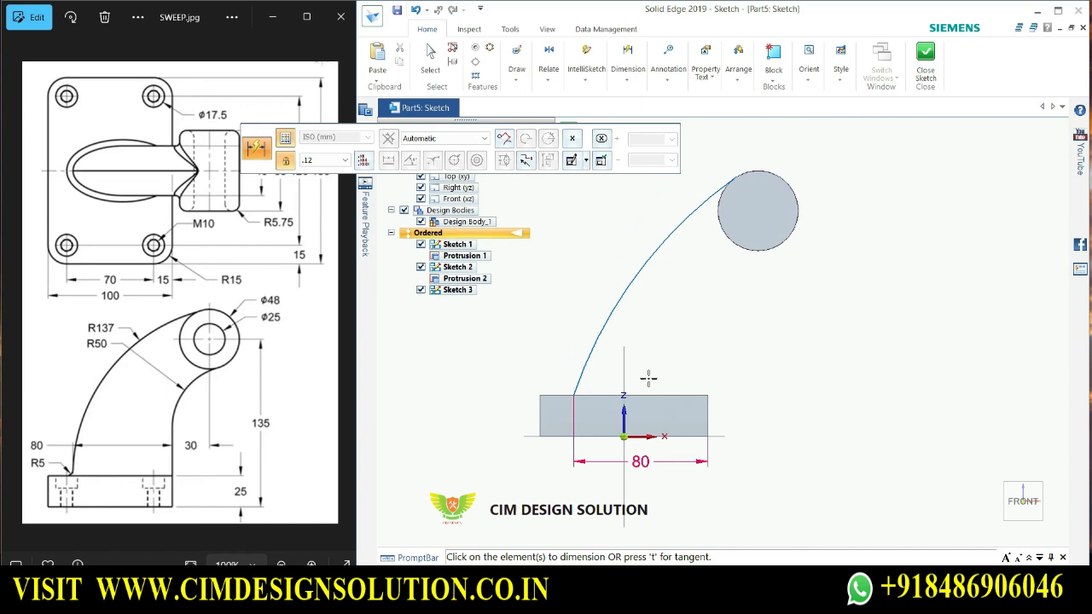
Dimension the arm's outer arc with a radius of 137 mm
{"action": "left_click", "coordinate": [637, 266]}
{"action": "left_click", "coordinate": [607, 255]}
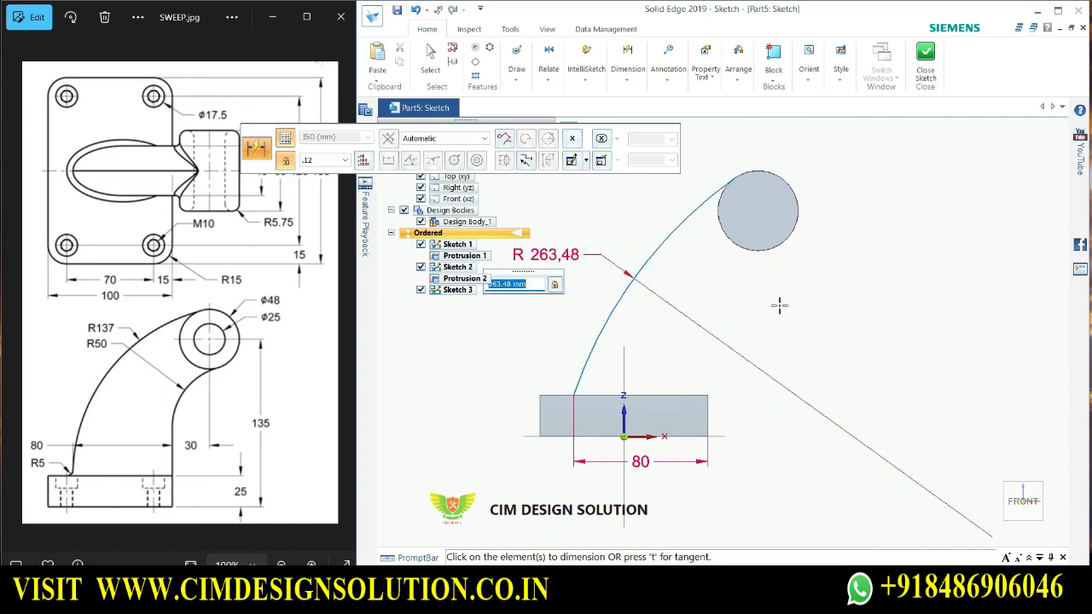
{"action": "key", "text": "BackSpace"}
{"action": "type", "text": "137"}
{"action": "key", "text": "Return"}
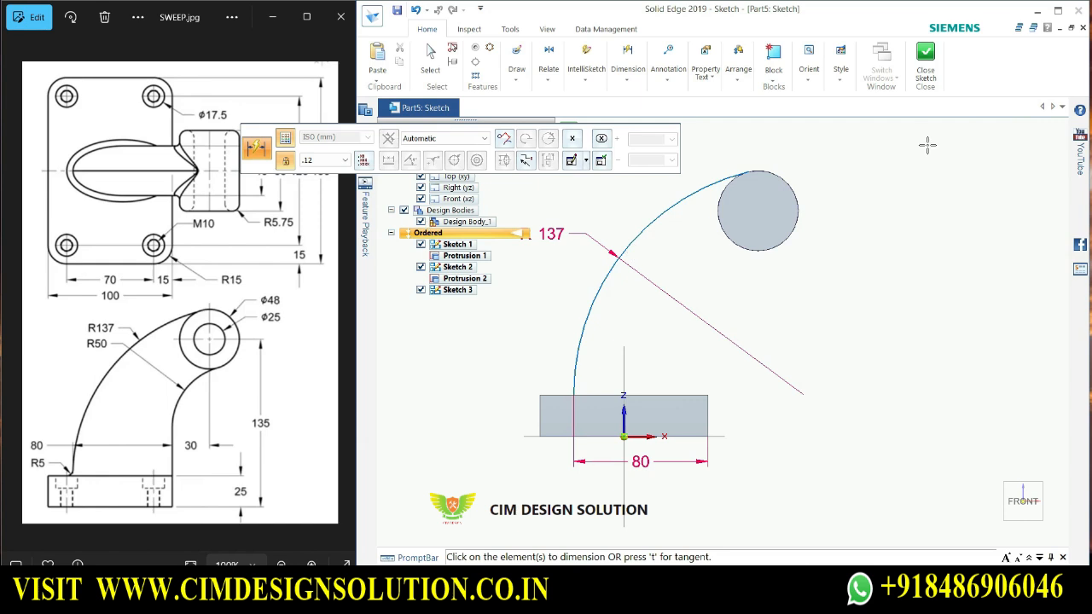
{"action": "key", "text": "Escape"}
Try to apply a tangent relationship between the boss circle and the outer arc
{"action": "scroll", "coordinate": [746, 142], "scroll_direction": "up", "scroll_amount": 2}
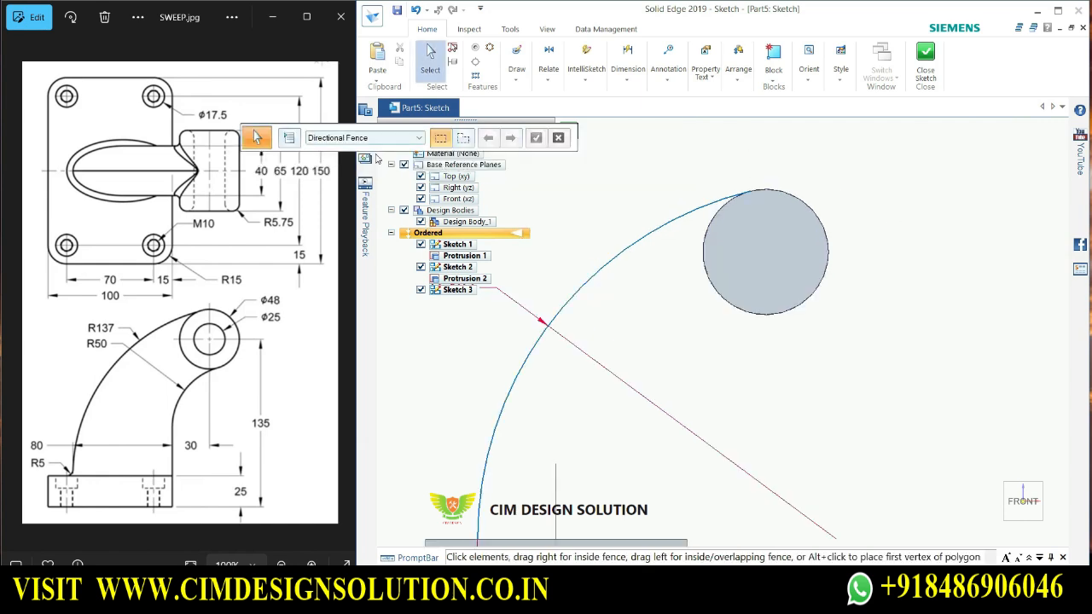
{"action": "left_click", "coordinate": [548, 68]}
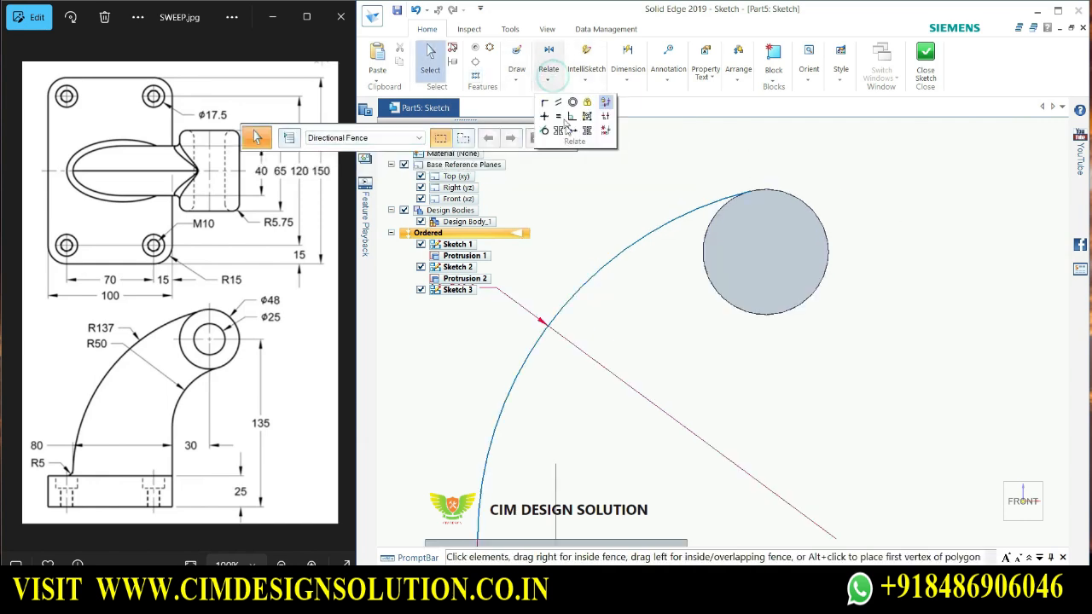
{"action": "left_click", "coordinate": [544, 130]}
{"action": "scroll", "coordinate": [763, 188], "scroll_direction": "up", "scroll_amount": 3}
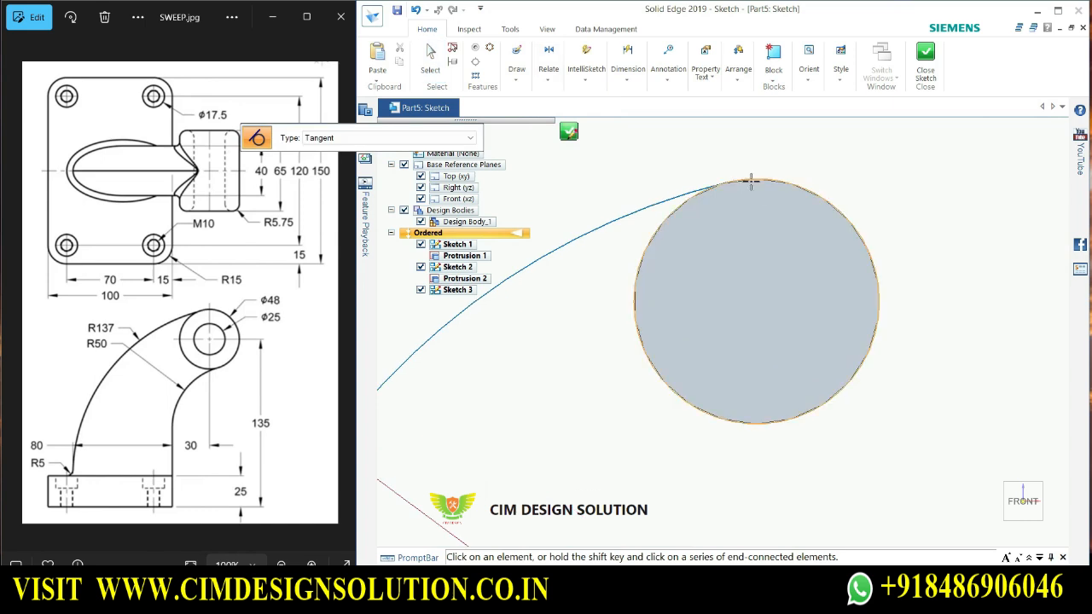
{"action": "left_click", "coordinate": [760, 181]}
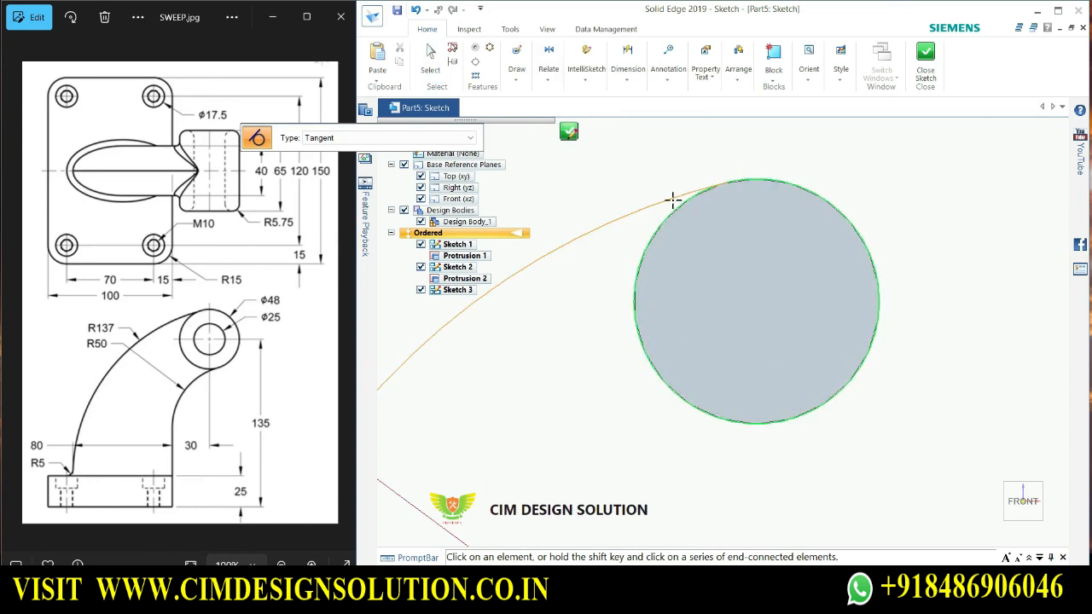
{"action": "left_click", "coordinate": [673, 198]}
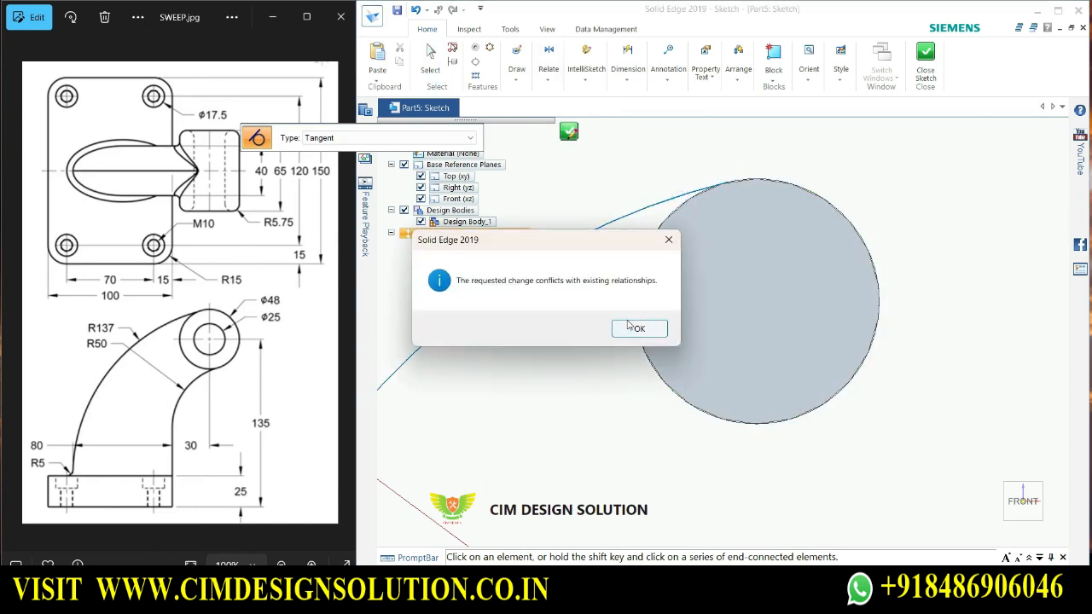
{"action": "scroll", "coordinate": [759, 230], "scroll_direction": "down", "scroll_amount": 3}
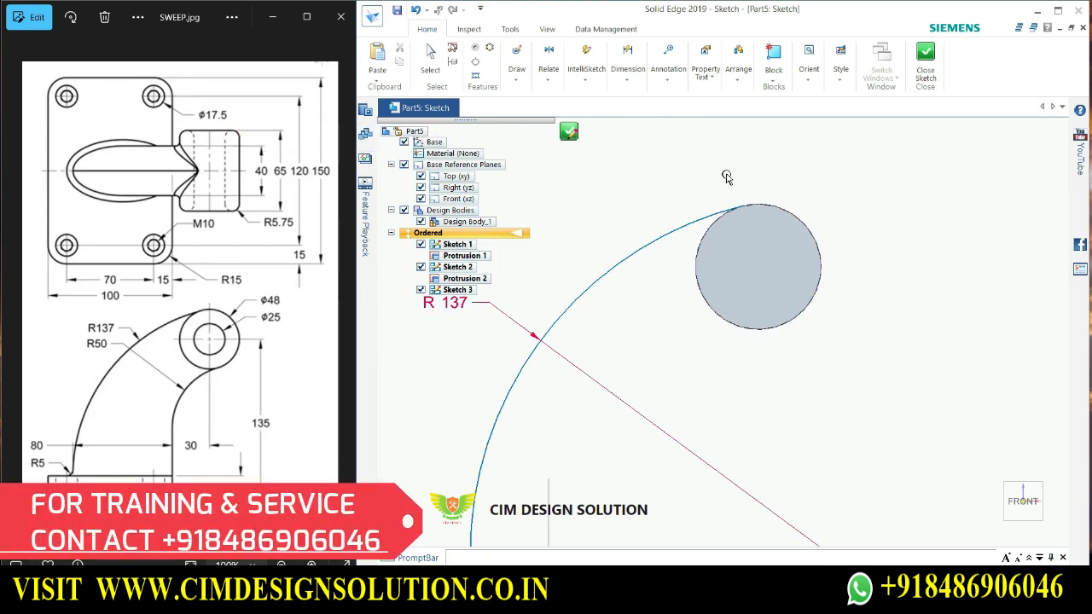
{"action": "key", "text": "Escape"}
Close and finish the outer arc sketch, and start another sketch on the Front (xz) reference plane
{"action": "left_click", "coordinate": [930, 69]}
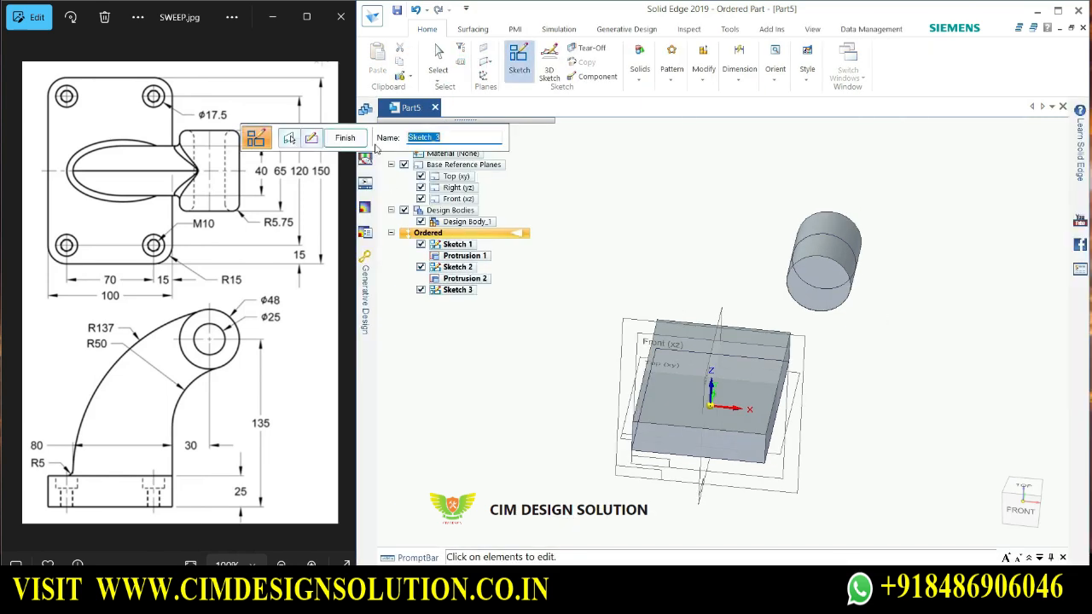
{"action": "left_click", "coordinate": [349, 139]}
{"action": "scroll", "coordinate": [890, 396], "scroll_direction": "up", "scroll_amount": 2}
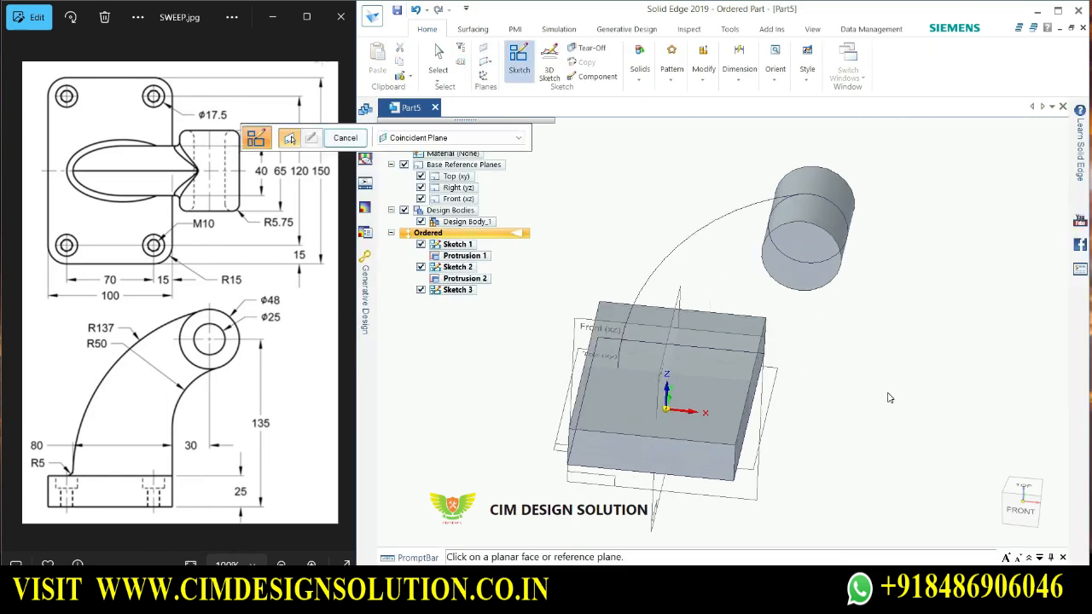
{"action": "mouse_move", "coordinate": [890, 398]}
{"action": "middle_mouse_down"}
{"action": "mouse_move", "coordinate": [875, 339]}
{"action": "mouse_move", "coordinate": [894, 349]}
{"action": "middle_mouse_up"}
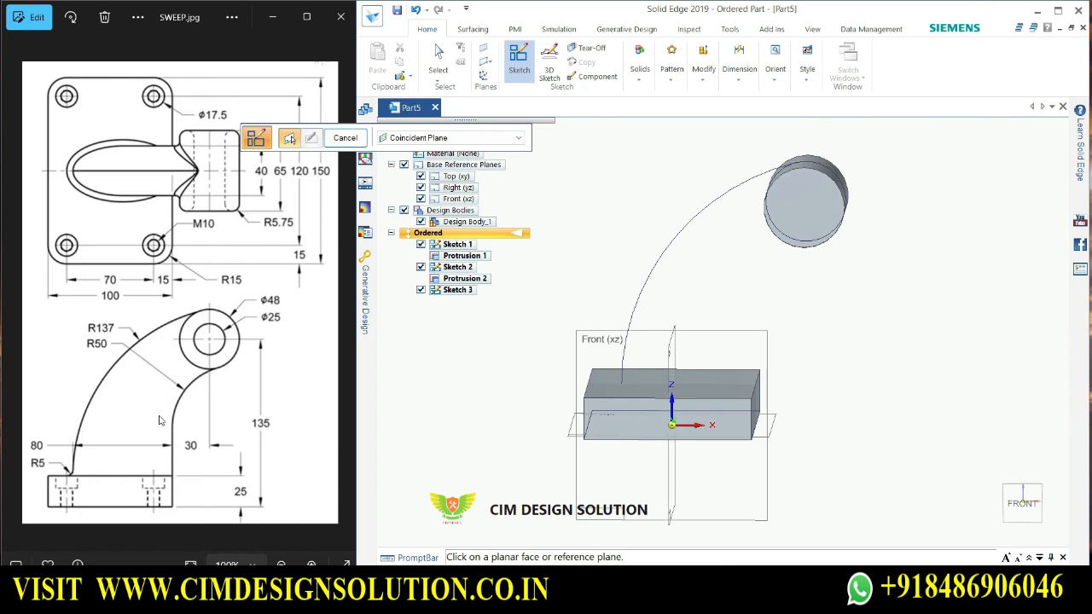
{"action": "left_click", "coordinate": [762, 335]}
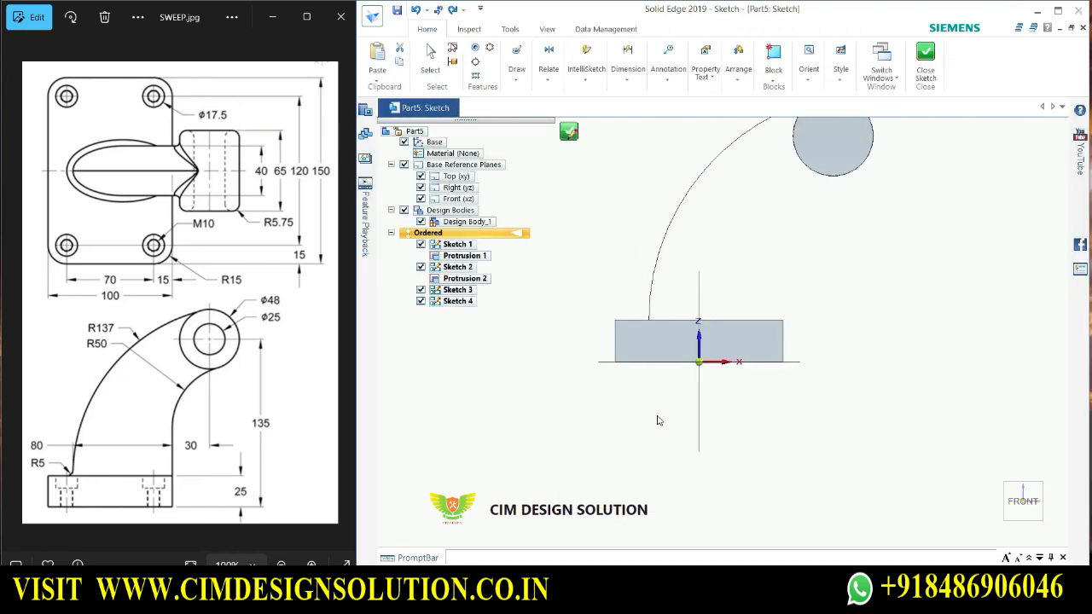
Draw a vertical line about 86 mm long upward from the base plate's upper +X corner
{"action": "scroll", "coordinate": [887, 213], "scroll_direction": "up", "scroll_amount": 4}
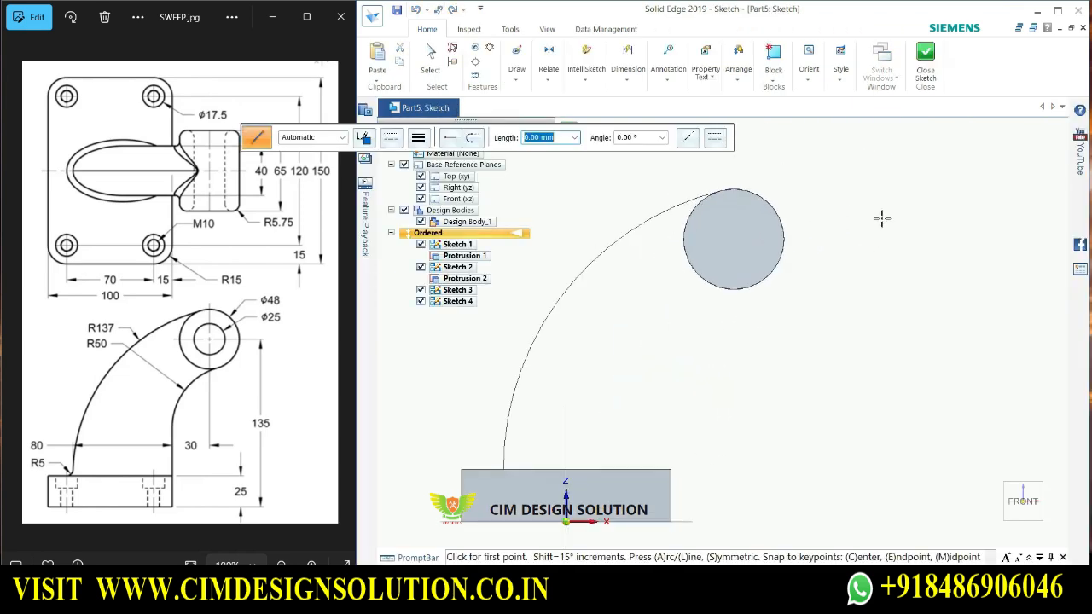
{"action": "left_click", "coordinate": [519, 86]}
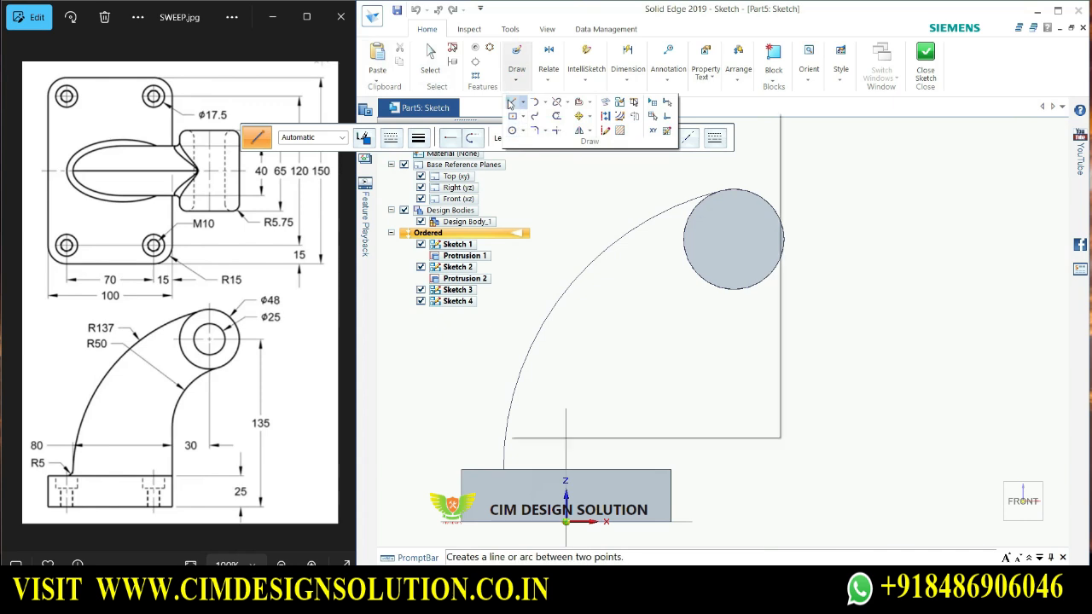
{"action": "left_click", "coordinate": [514, 105]}
{"action": "scroll", "coordinate": [657, 478], "scroll_direction": "up", "scroll_amount": 1}
{"action": "scroll", "coordinate": [656, 478], "scroll_direction": "up", "scroll_amount": 1}
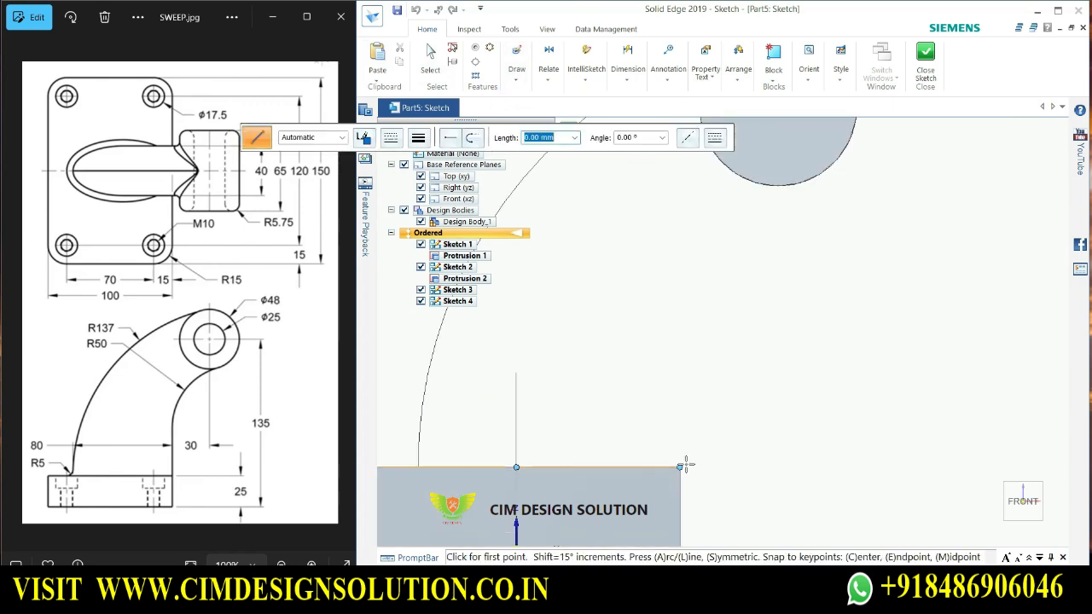
{"action": "left_click", "coordinate": [680, 467]}
{"action": "scroll", "coordinate": [656, 326], "scroll_direction": "down", "scroll_amount": 2}
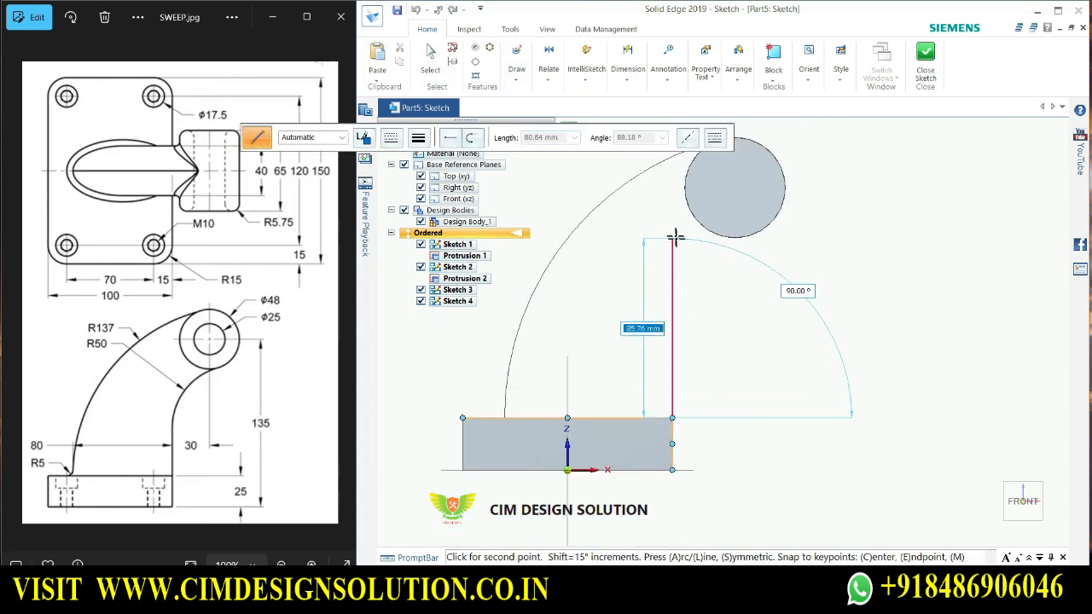
{"action": "left_click", "coordinate": [673, 235]}
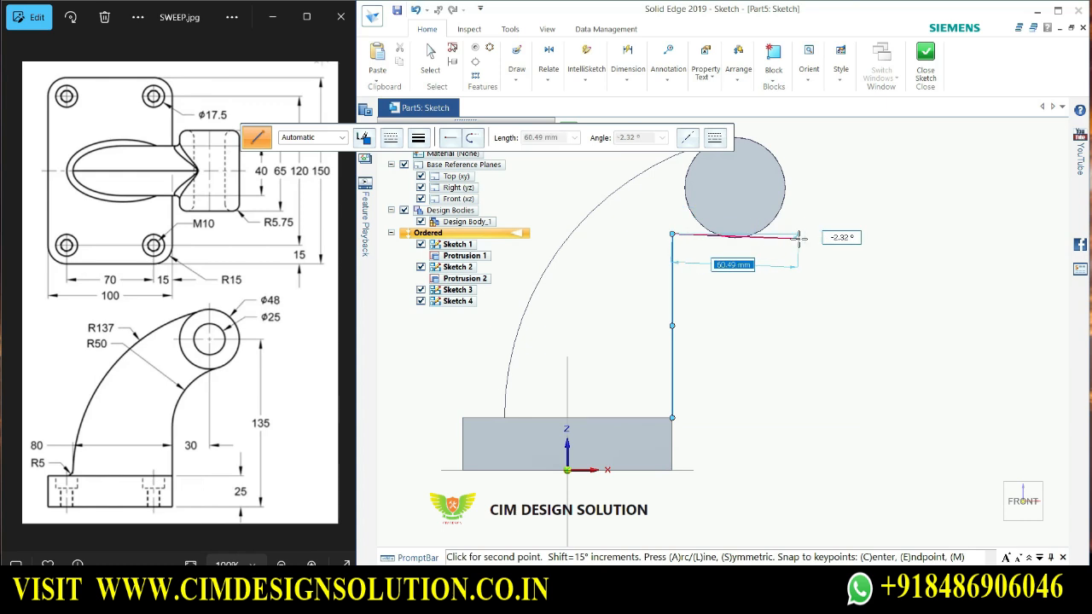
{"action": "key", "text": "Escape"}
Draw a tangent arc of about 49 mm radius from the boss circle's underside down to the vertical line
{"action": "scroll", "coordinate": [790, 187], "scroll_direction": "up", "scroll_amount": 1}
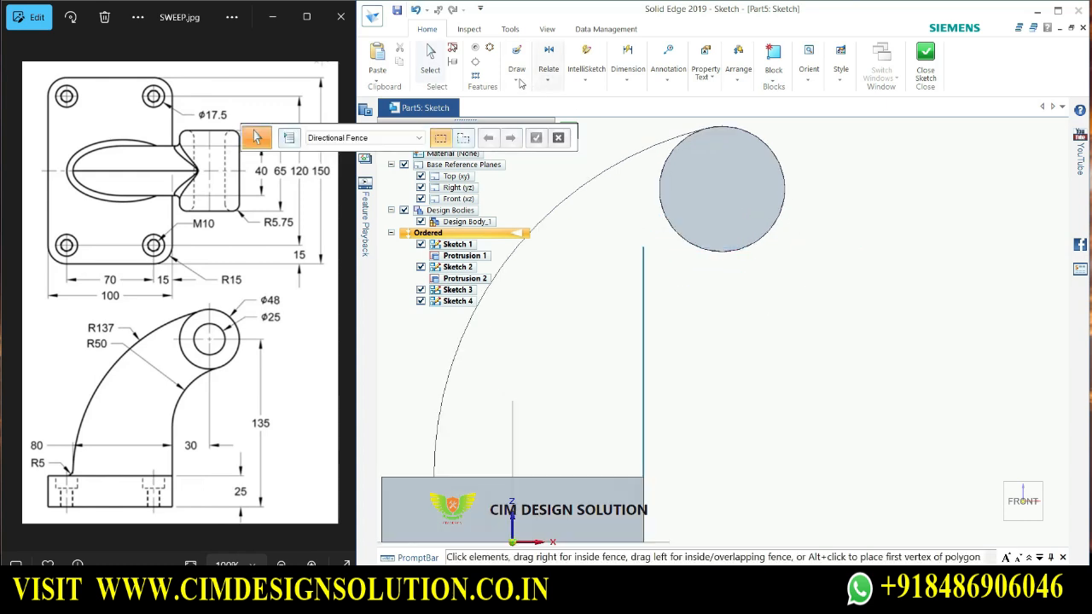
{"action": "left_click", "coordinate": [514, 79]}
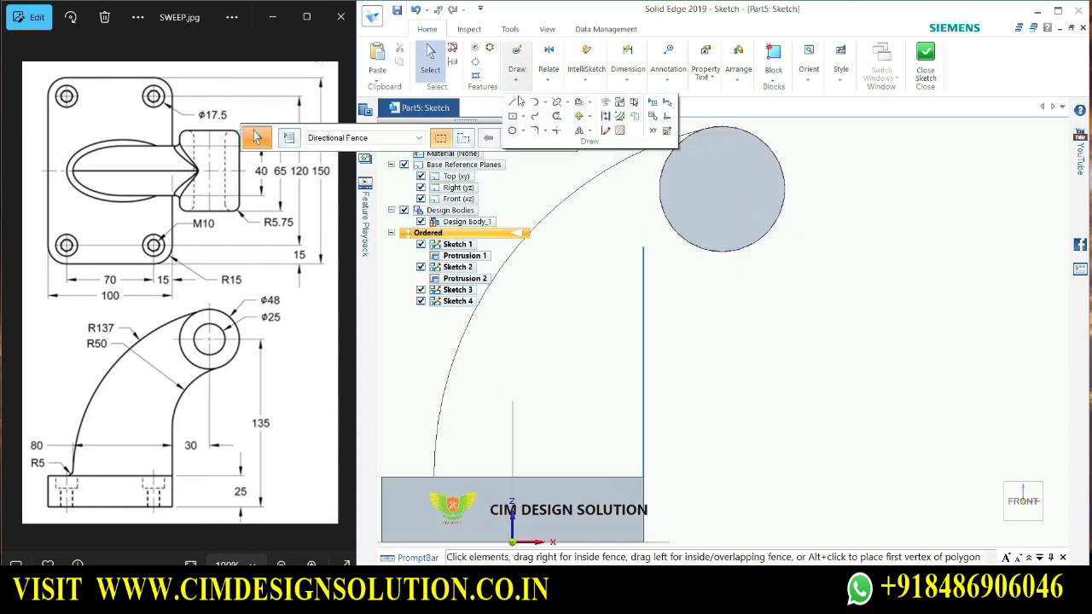
{"action": "left_click", "coordinate": [538, 106]}
{"action": "scroll", "coordinate": [726, 249], "scroll_direction": "up", "scroll_amount": 2}
{"action": "left_click", "coordinate": [742, 251]}
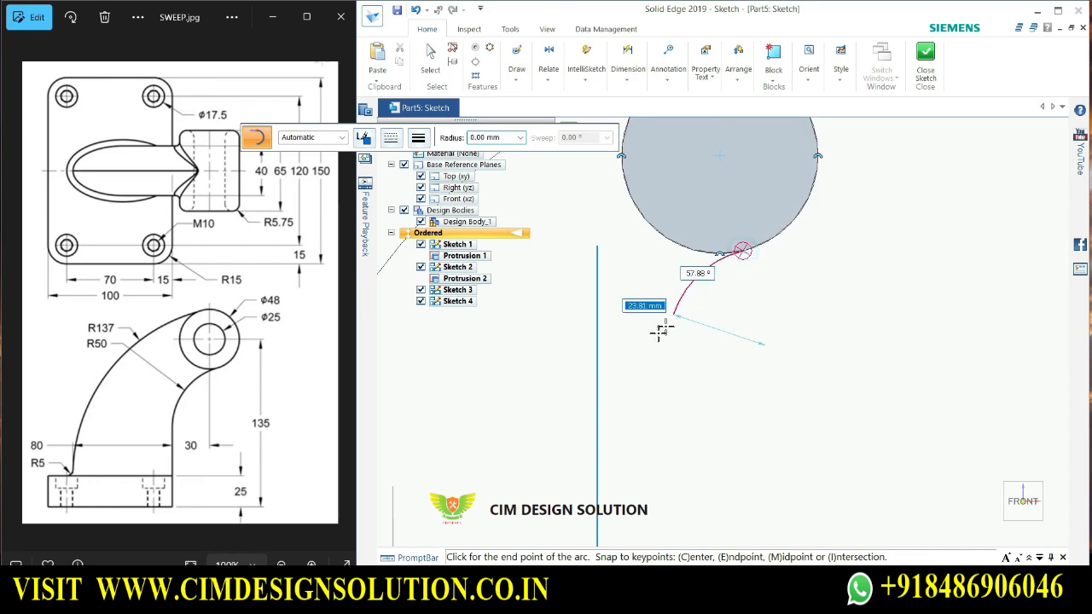
{"action": "left_click", "coordinate": [597, 392]}
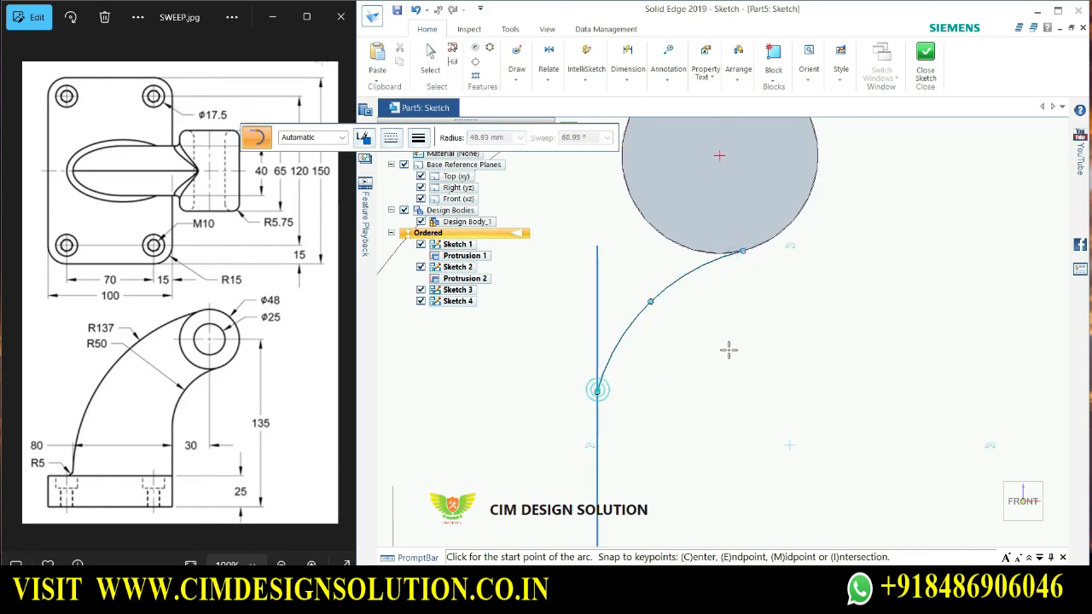
{"action": "key", "text": "Escape"}
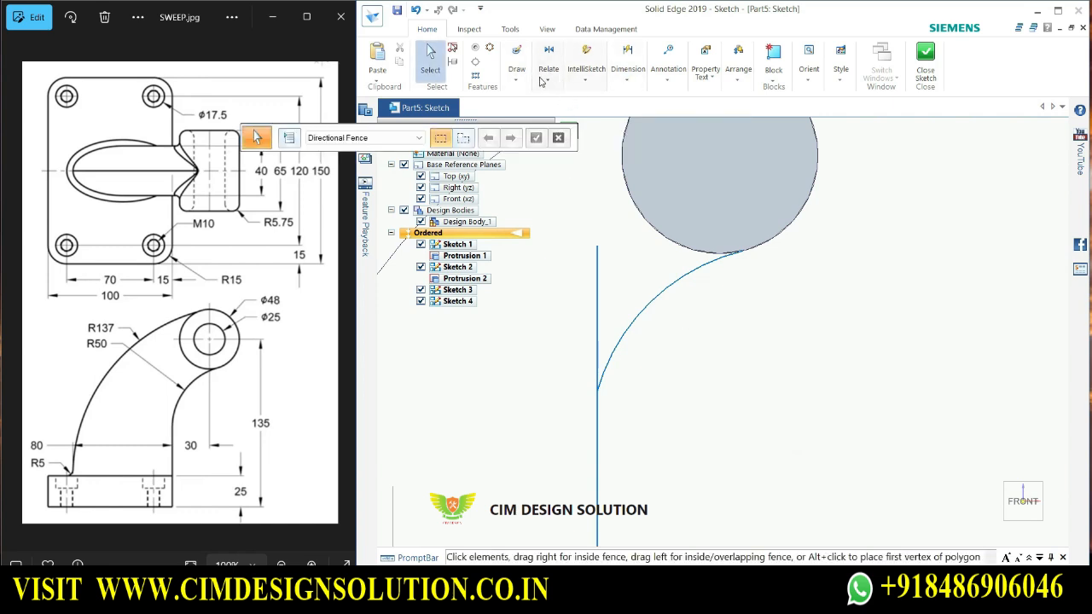
Apply a tangent relationship between the inner arc and the vertical line
{"action": "left_click", "coordinate": [546, 81]}
{"action": "left_click", "coordinate": [566, 127]}
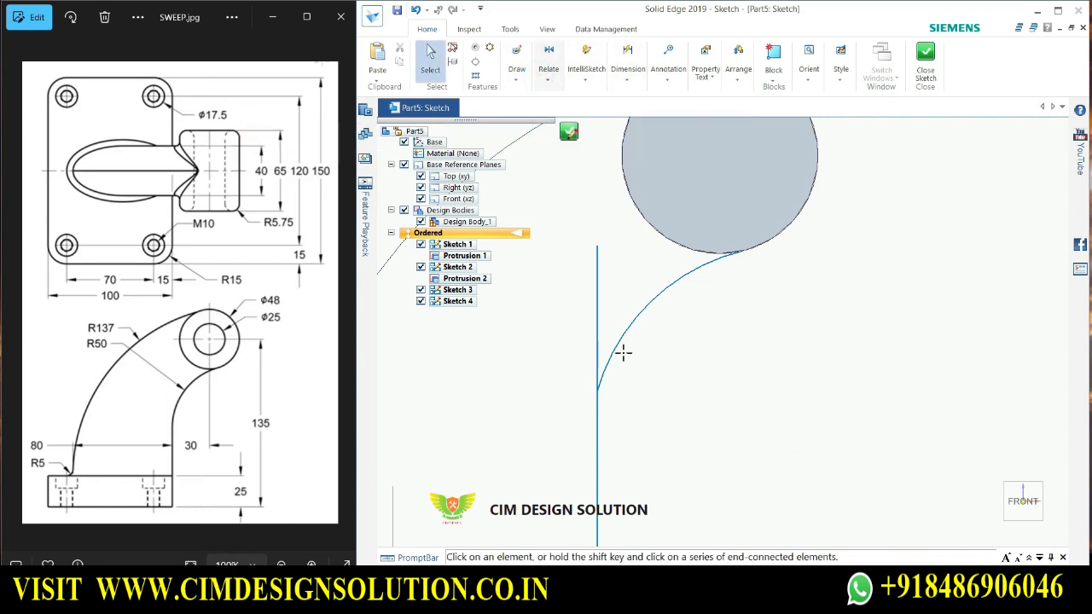
{"action": "left_click", "coordinate": [602, 369]}
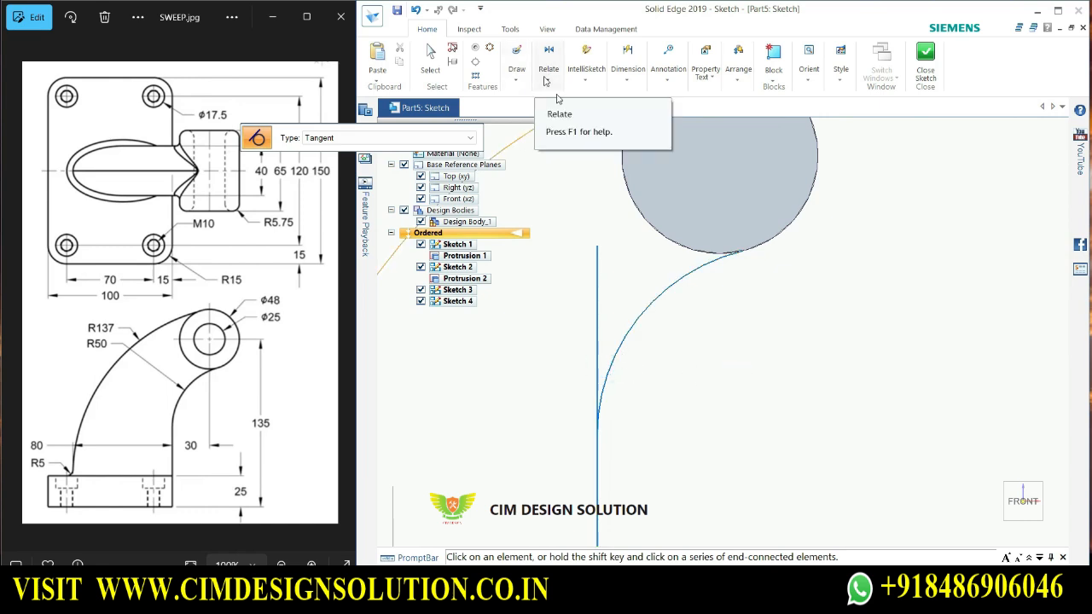
Dimension the inner arc with a radius of 50 mm
{"action": "left_click", "coordinate": [628, 80]}
{"action": "left_click", "coordinate": [621, 111]}
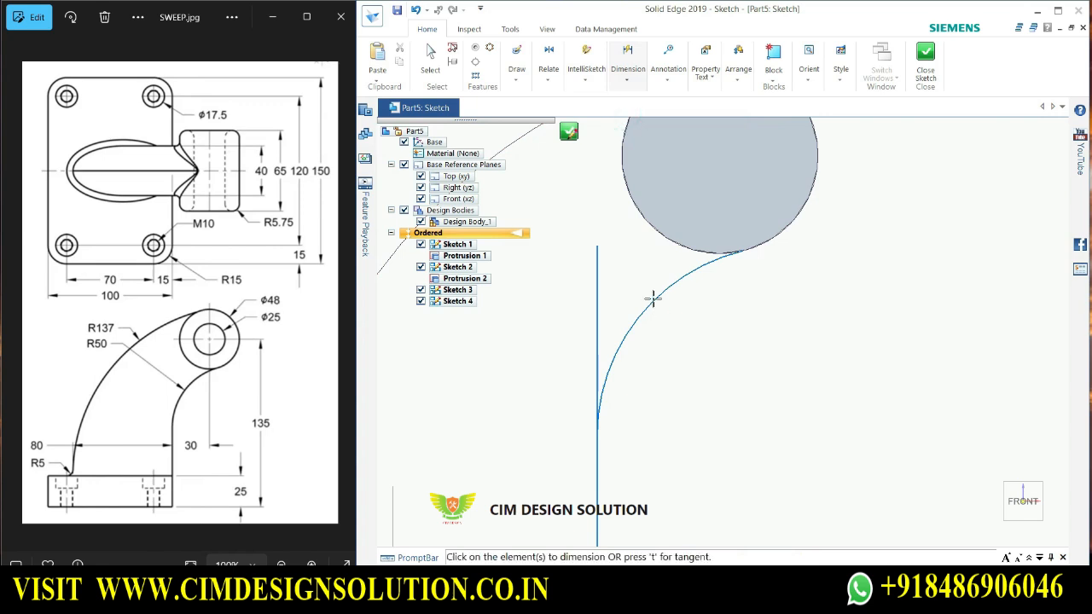
{"action": "left_click", "coordinate": [653, 297]}
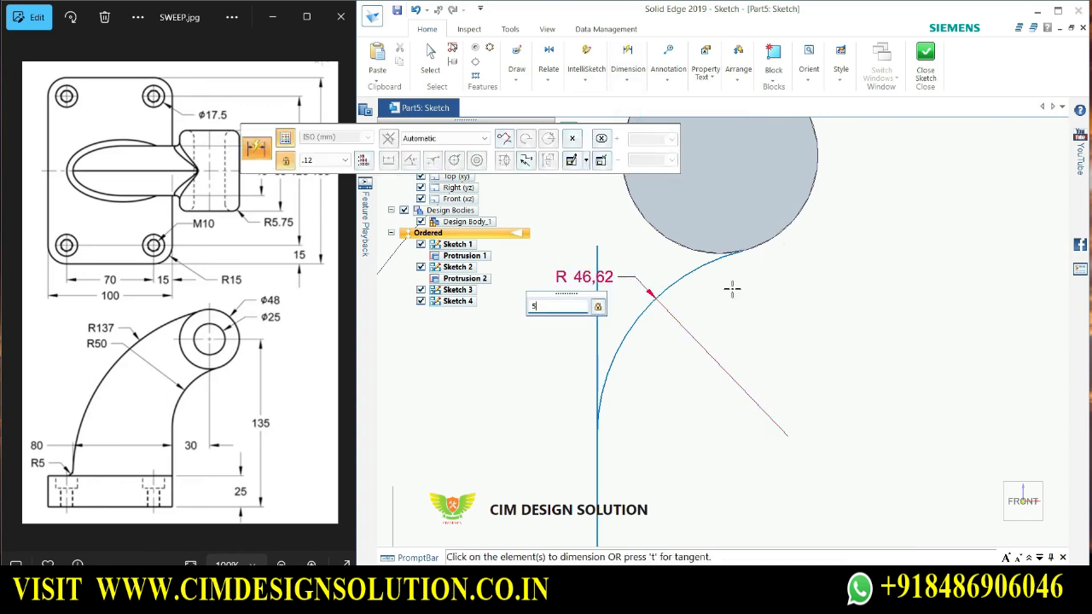
{"action": "key", "text": "Return"}
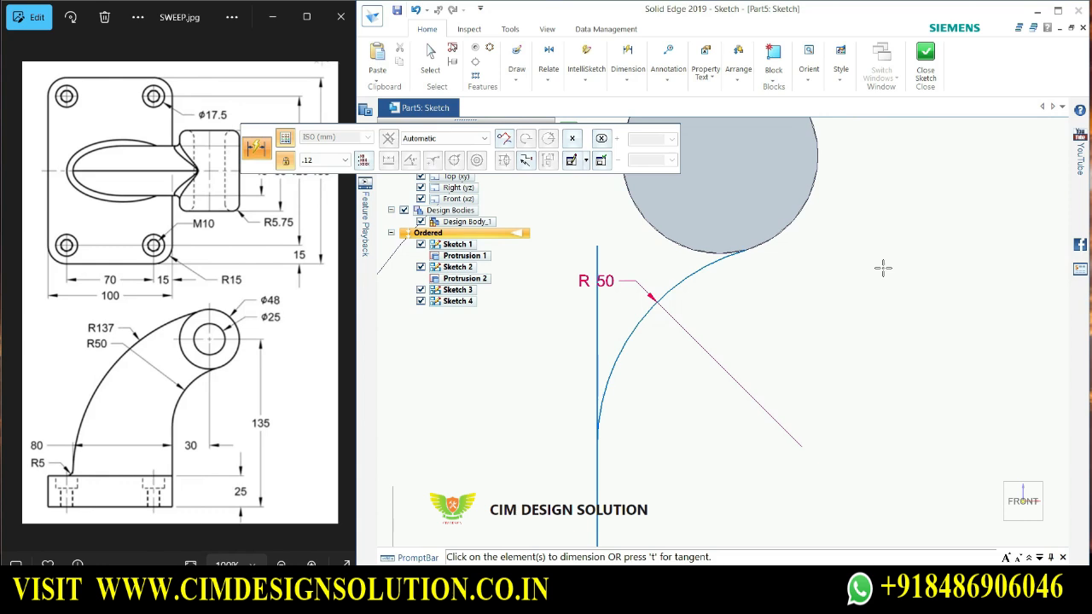
{"action": "key", "text": "Escape"}
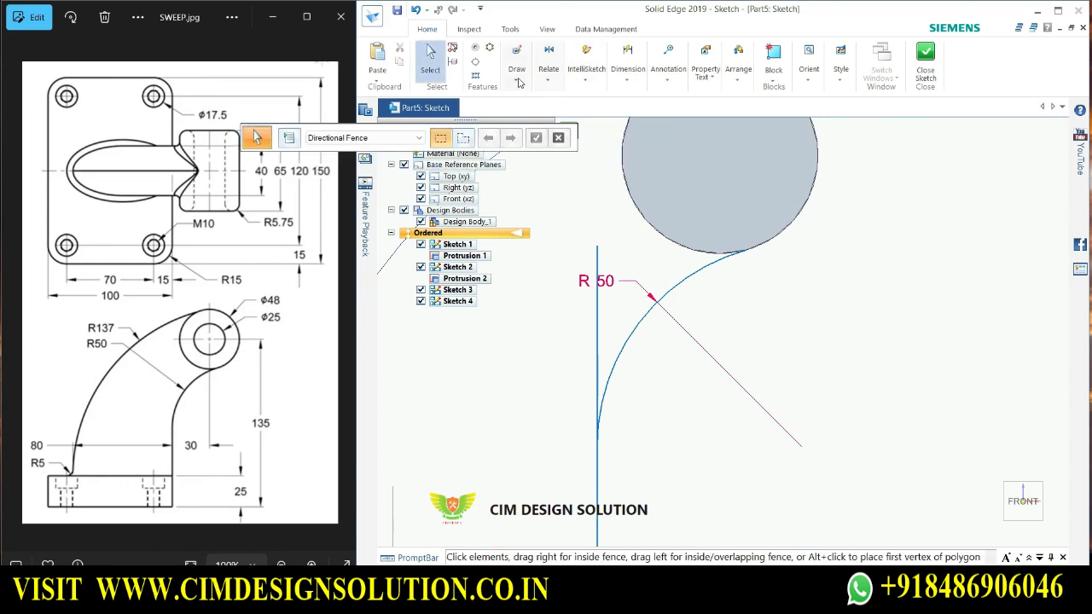
Trim away the part of the vertical line that extends above the inner arc's tangent point
{"action": "left_click", "coordinate": [517, 81]}
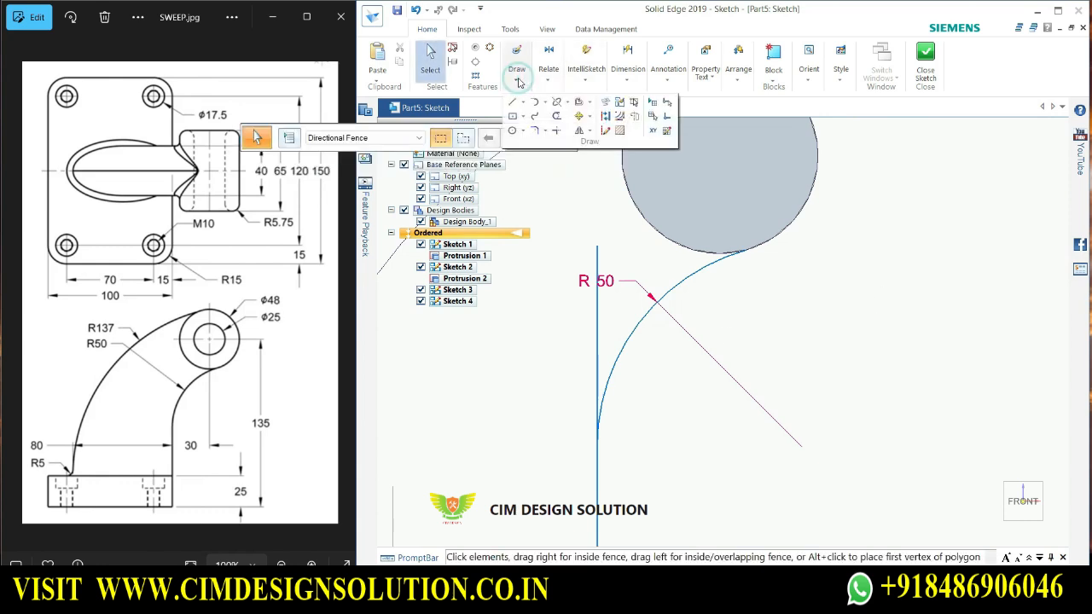
{"action": "left_click", "coordinate": [556, 116]}
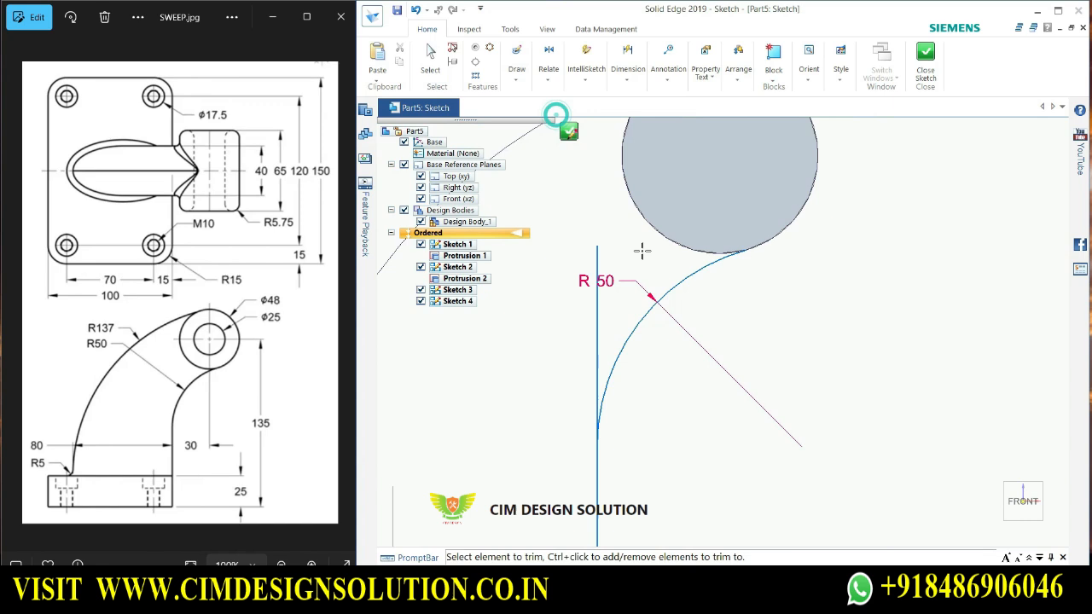
{"action": "left_click", "coordinate": [594, 256]}
{"action": "scroll", "coordinate": [724, 316], "scroll_direction": "down", "scroll_amount": 3}
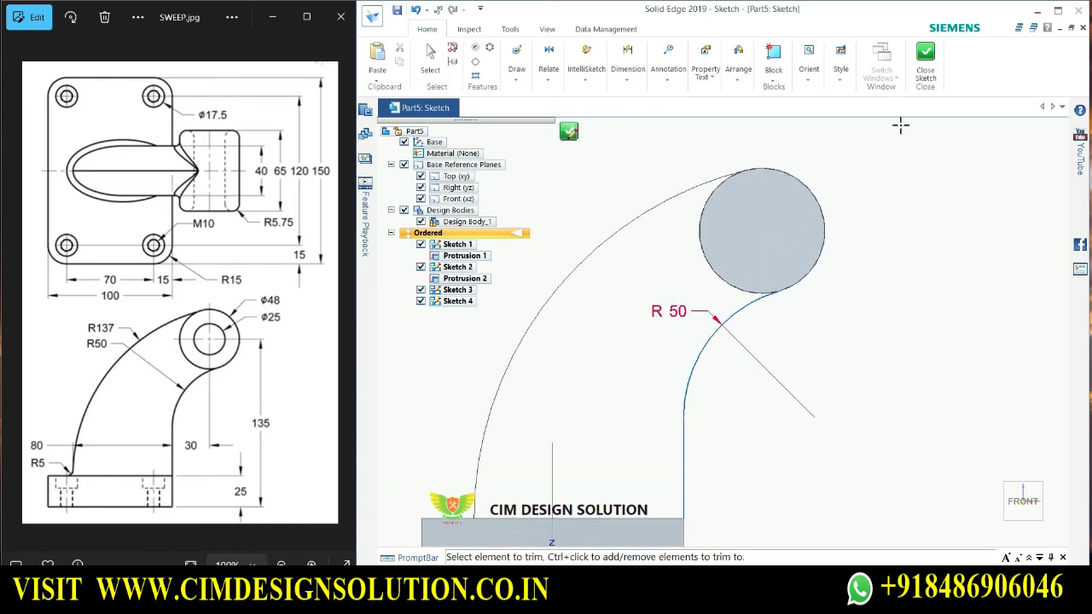
Close and finish the inner arm profile sketch, and leave the Sketch command
{"action": "left_click", "coordinate": [925, 58]}
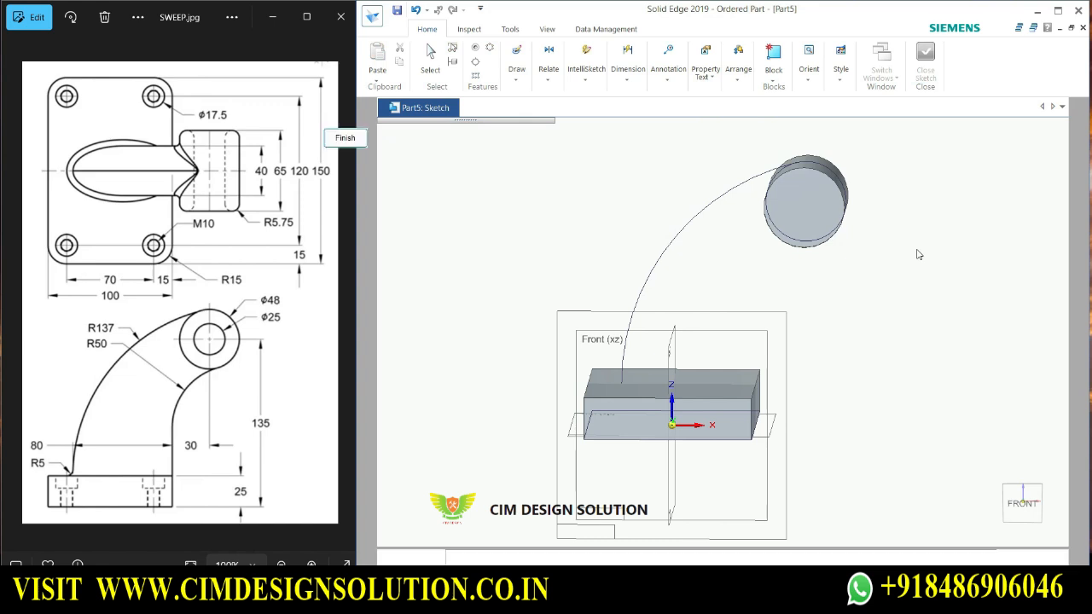
{"action": "left_click", "coordinate": [346, 138]}
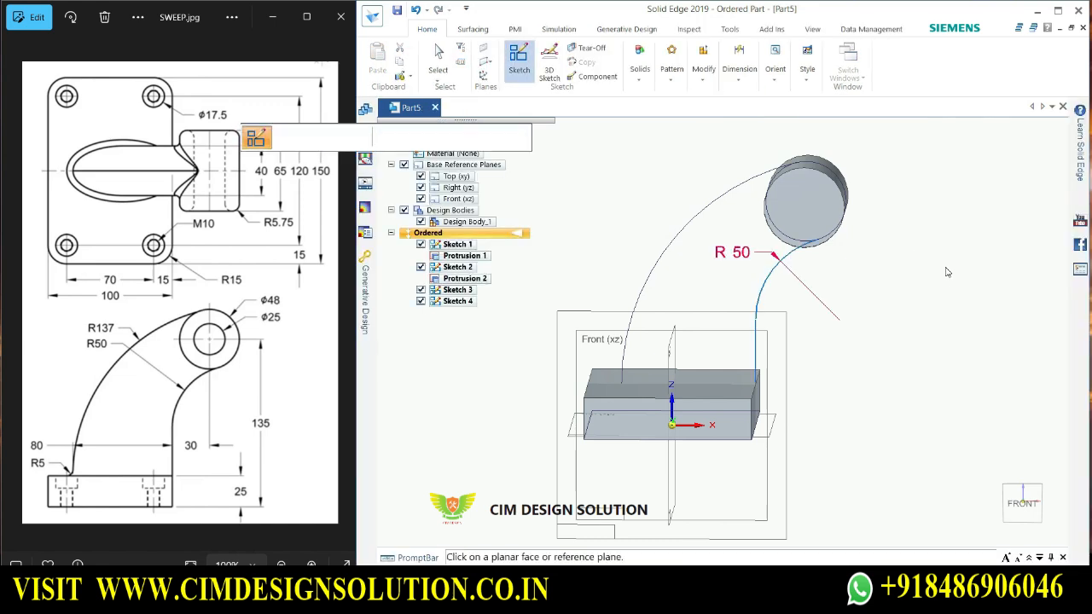
{"action": "left_click", "coordinate": [345, 138]}
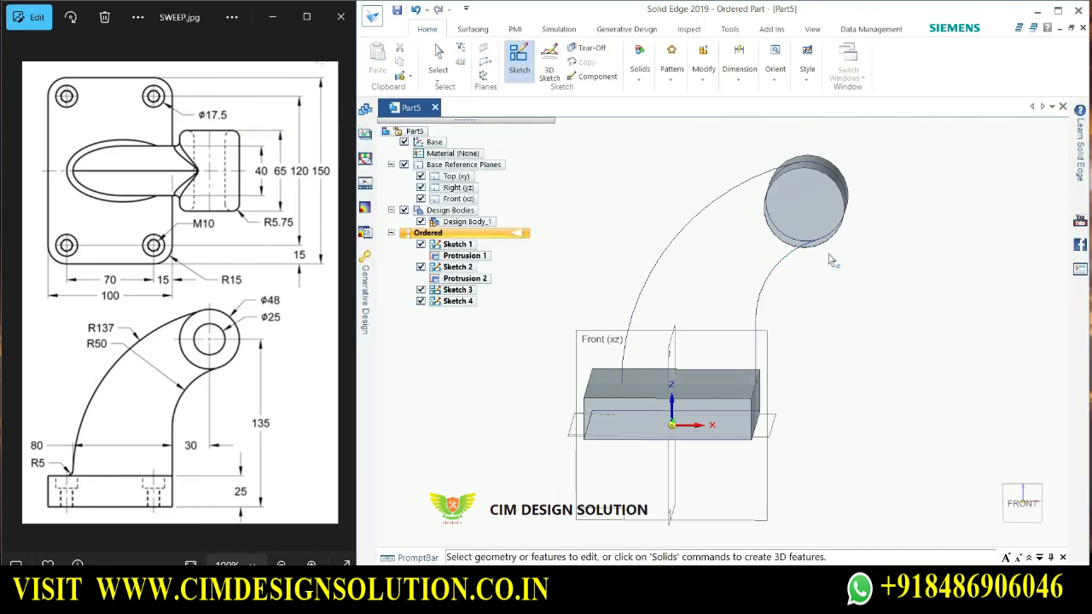
{"action": "middle_click_drag", "start_coordinate": [853, 292], "coordinate": [680, 372]}
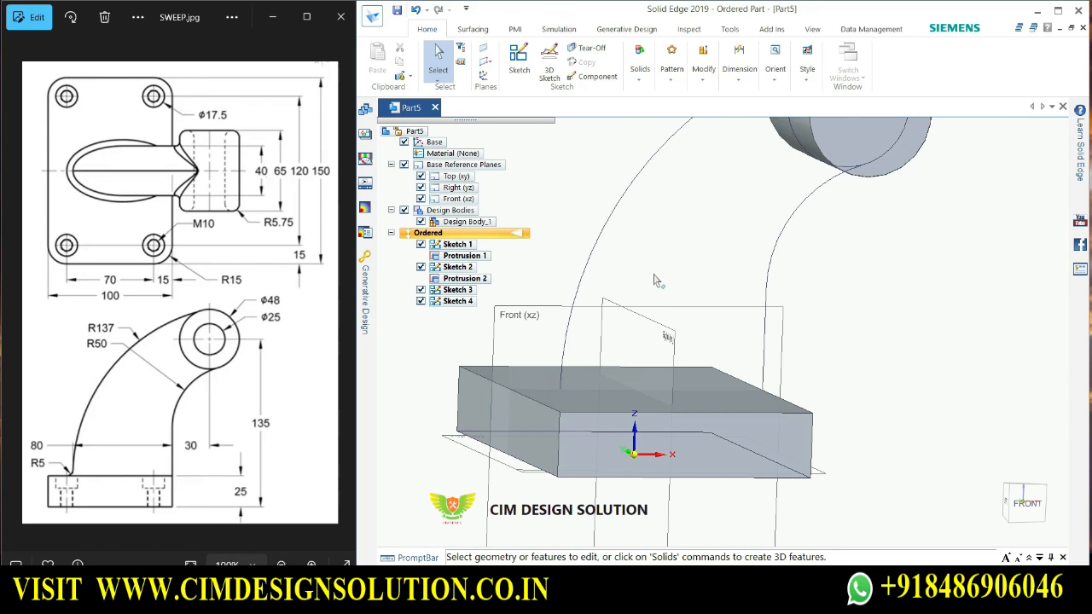
Start a sketch on the plate's top face and hide the base reference planes
{"action": "scroll", "coordinate": [674, 280], "scroll_direction": "down", "scroll_amount": 2}
{"action": "middle_click_drag", "start_coordinate": [836, 254], "coordinate": [826, 288]}
{"action": "scroll", "coordinate": [676, 343], "scroll_direction": "up", "scroll_amount": 1}
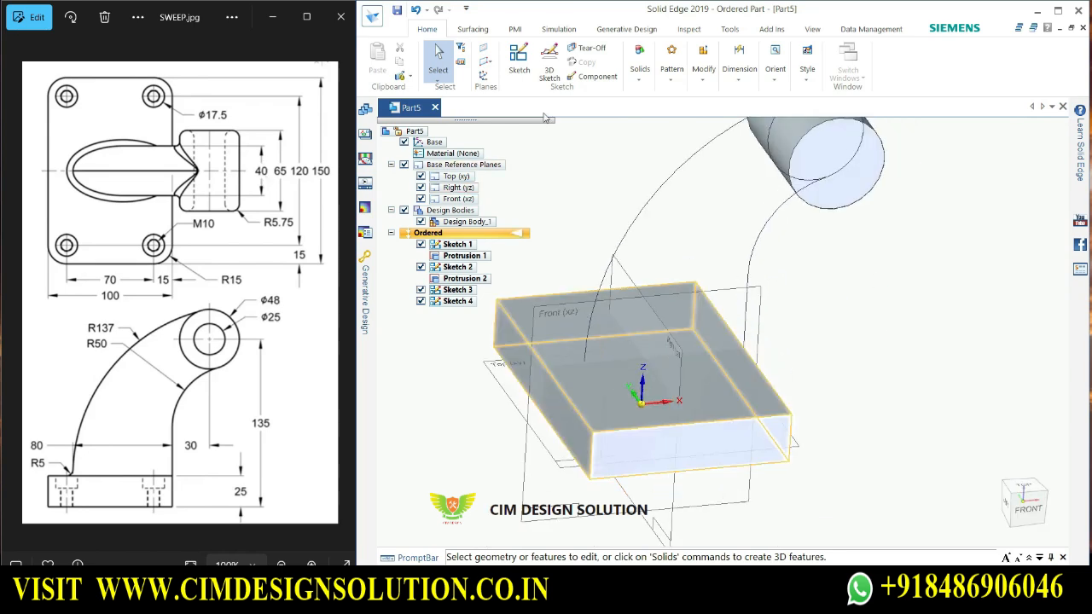
{"action": "left_click", "coordinate": [519, 58]}
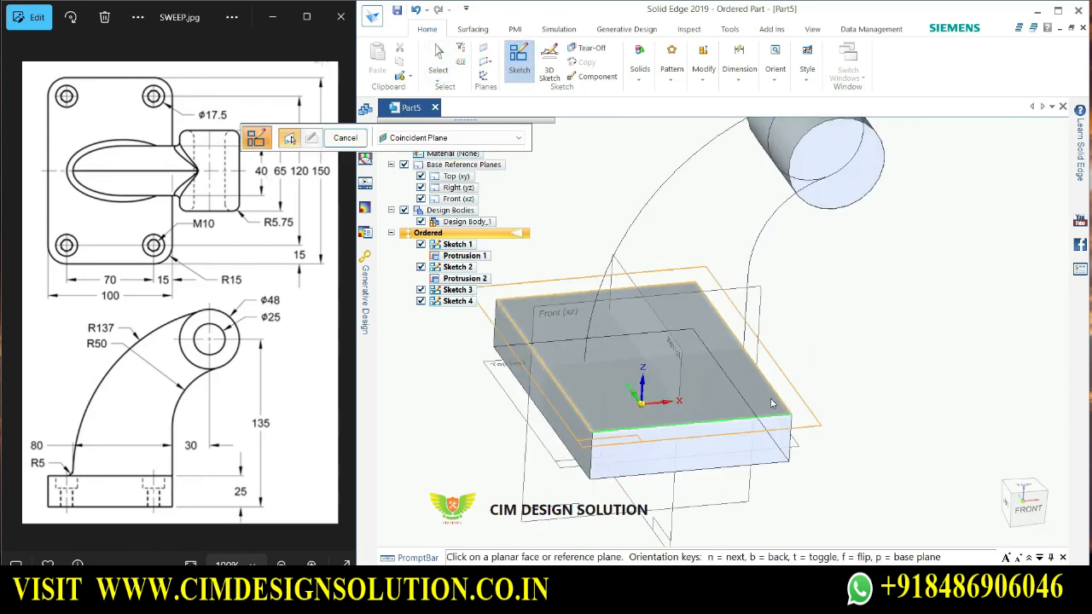
{"action": "left_click", "coordinate": [770, 398]}
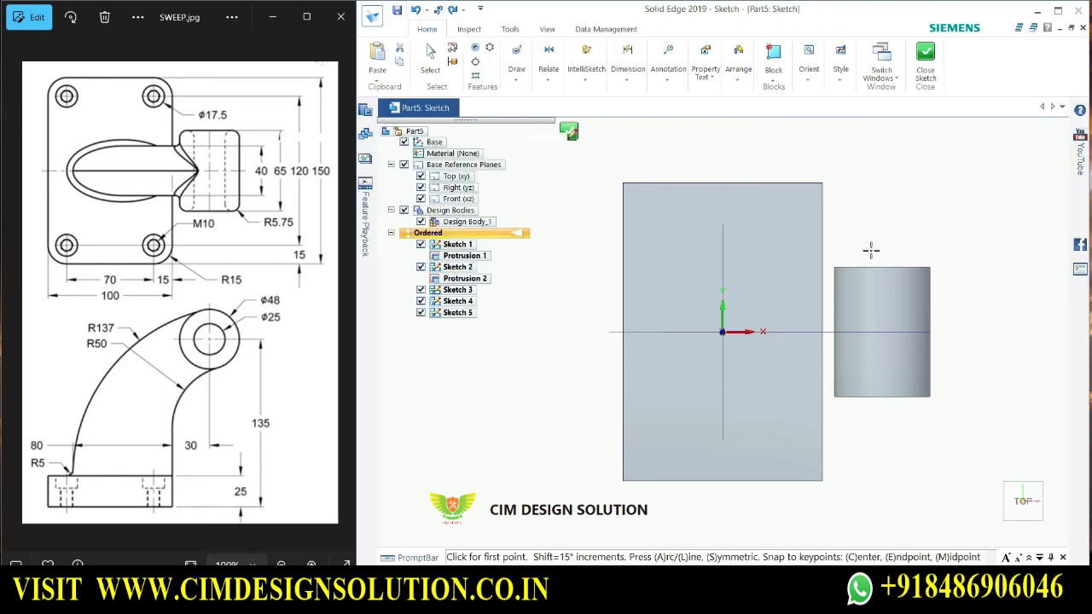
{"action": "left_click", "coordinate": [405, 165]}
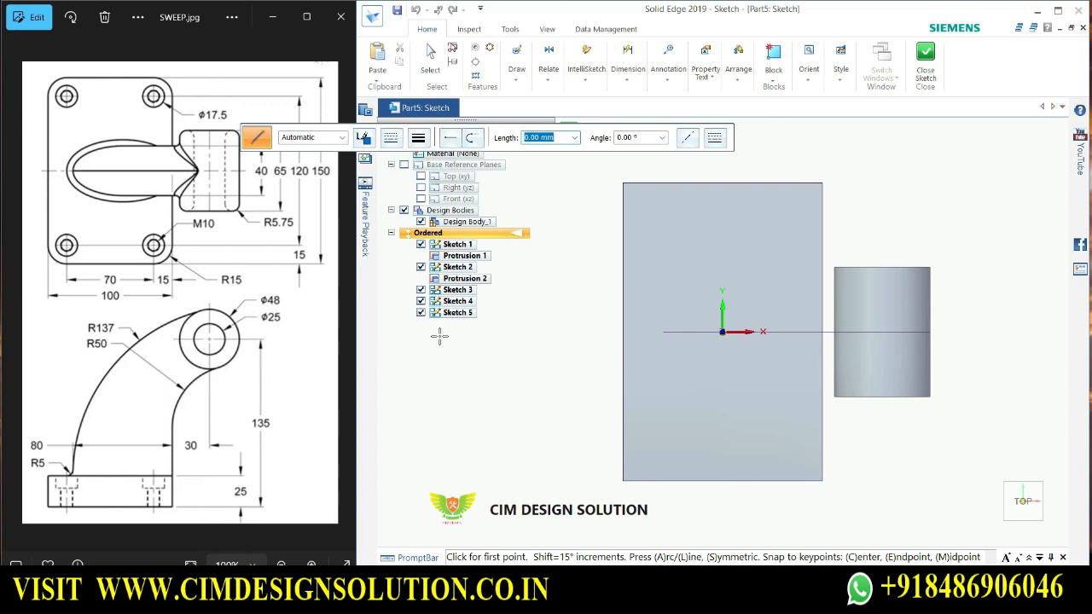
Maximize the modelling window and look through the sketch drawing tools for an ellipse command
{"action": "middle_click_drag", "start_coordinate": [888, 429], "coordinate": [876, 333]}
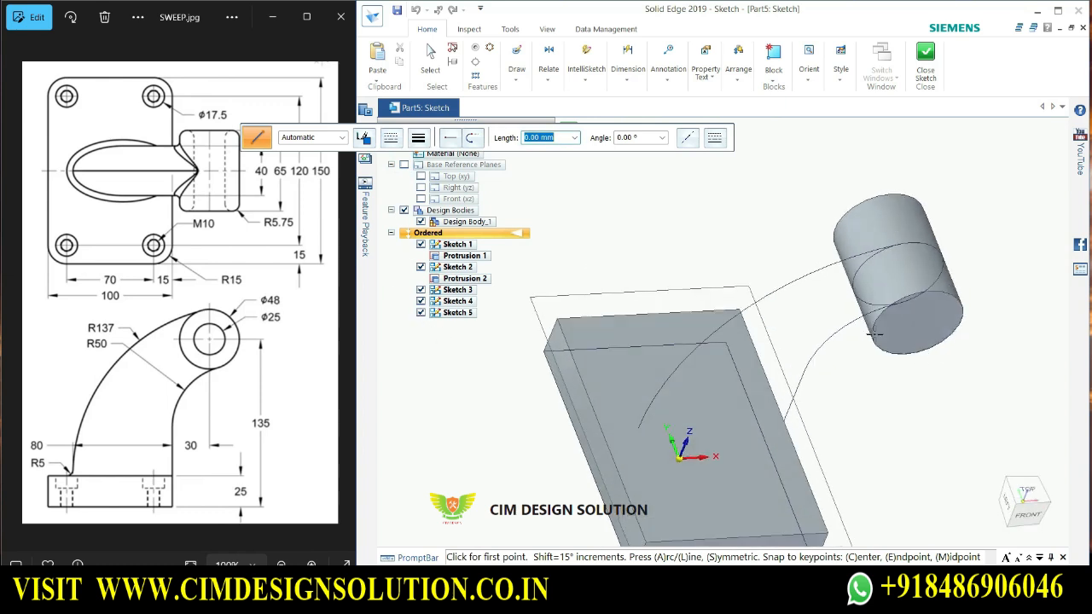
{"action": "left_click", "coordinate": [516, 78]}
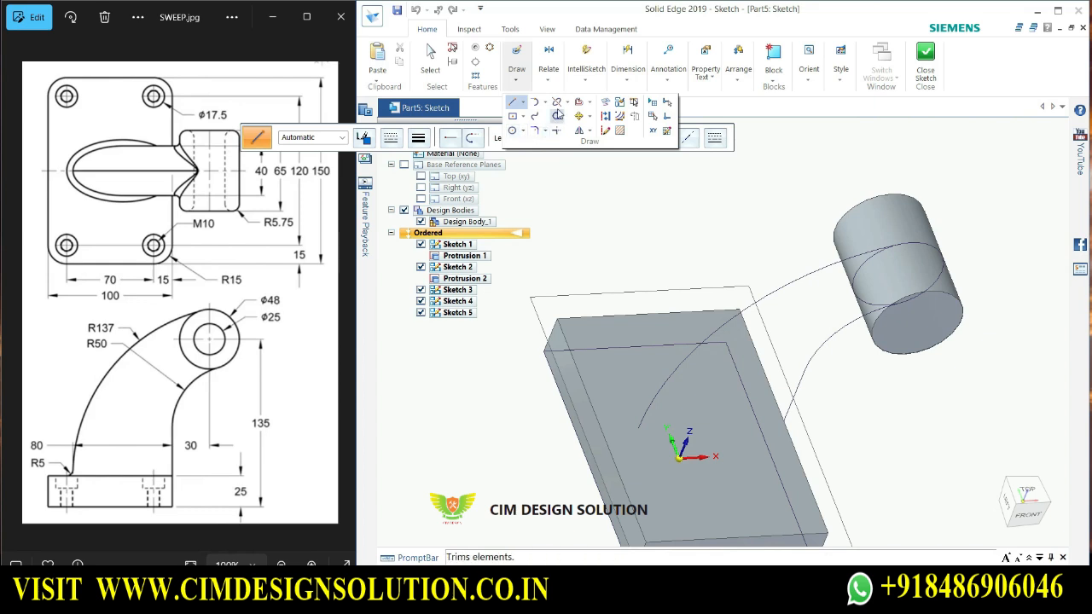
{"action": "left_click", "coordinate": [566, 103]}
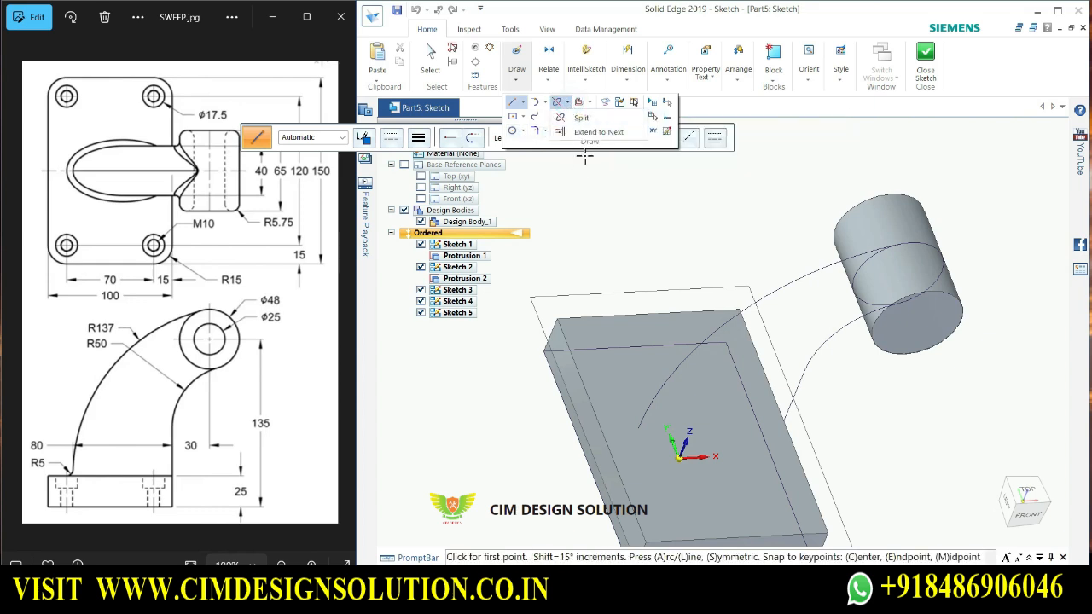
{"action": "key", "text": "Escape"}
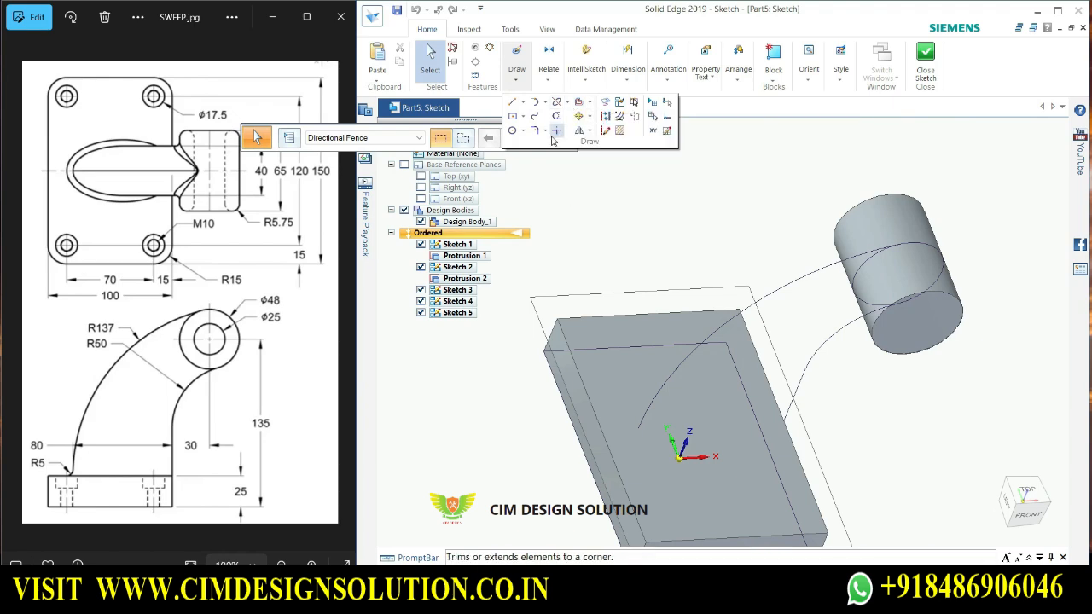
{"action": "left_click", "coordinate": [1057, 12]}
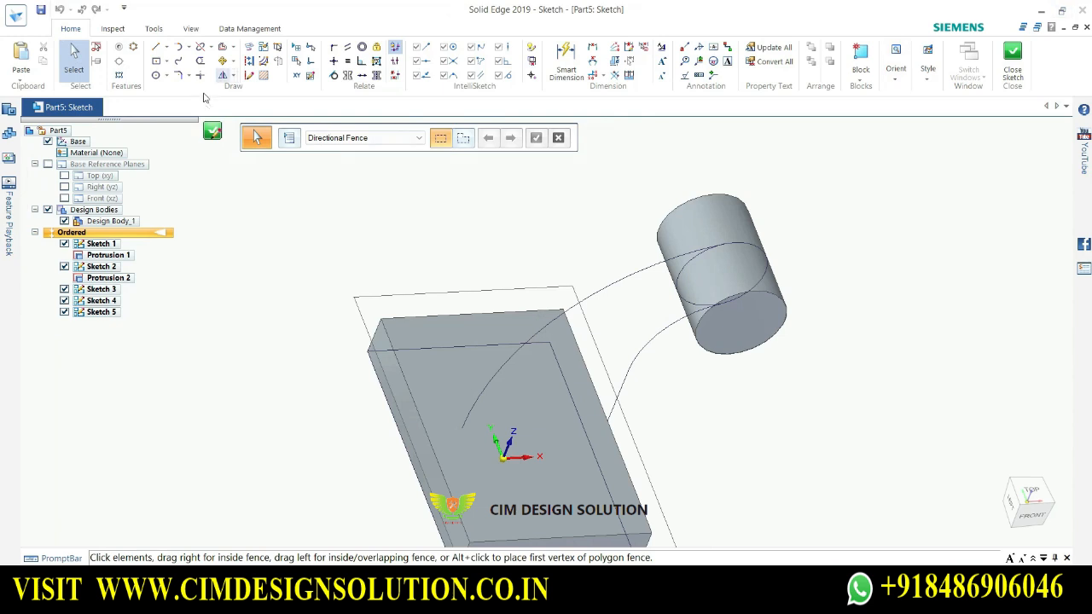
{"action": "left_click", "coordinate": [233, 47]}
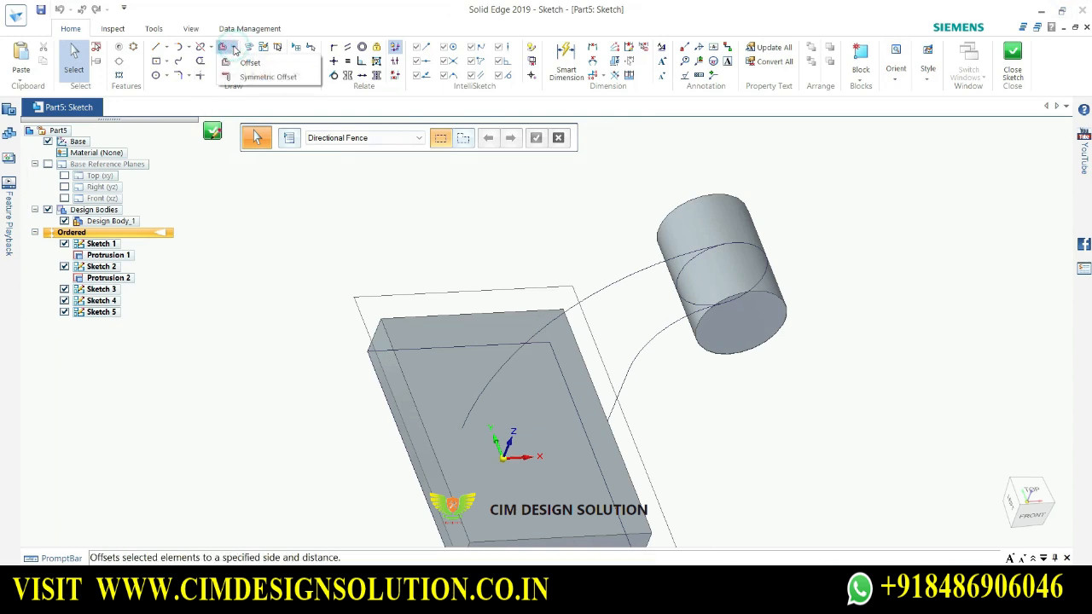
{"action": "left_click", "coordinate": [203, 94]}
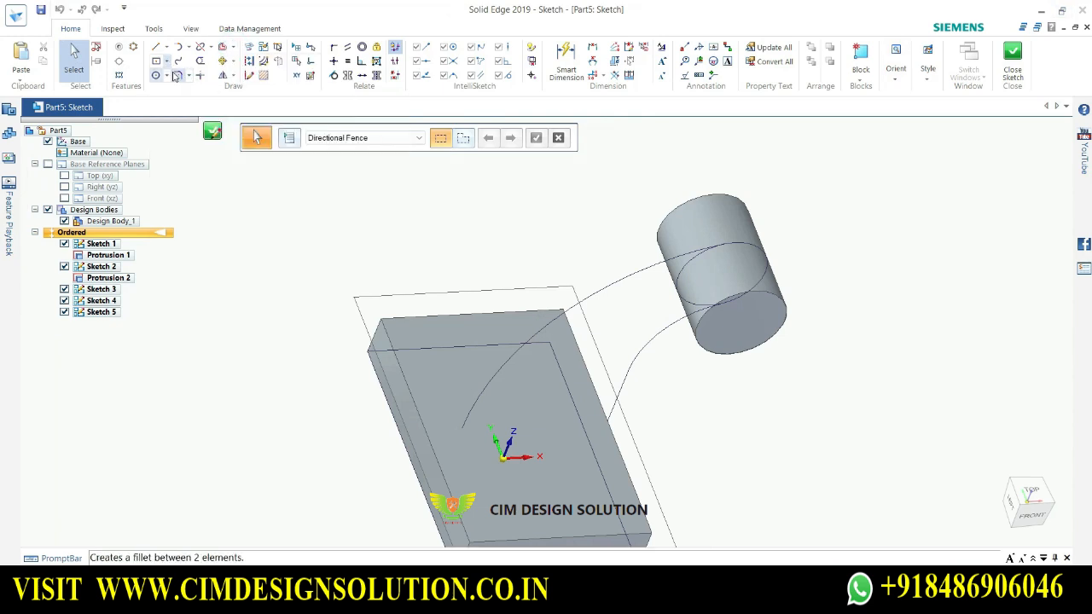
{"action": "left_click", "coordinate": [234, 76]}
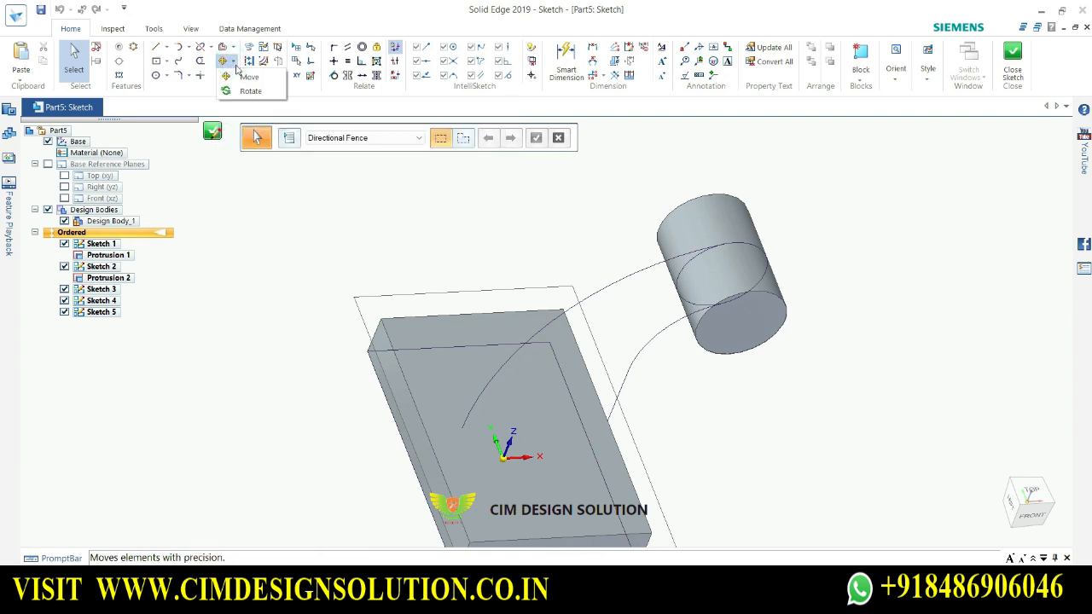
{"action": "left_click", "coordinate": [211, 49]}
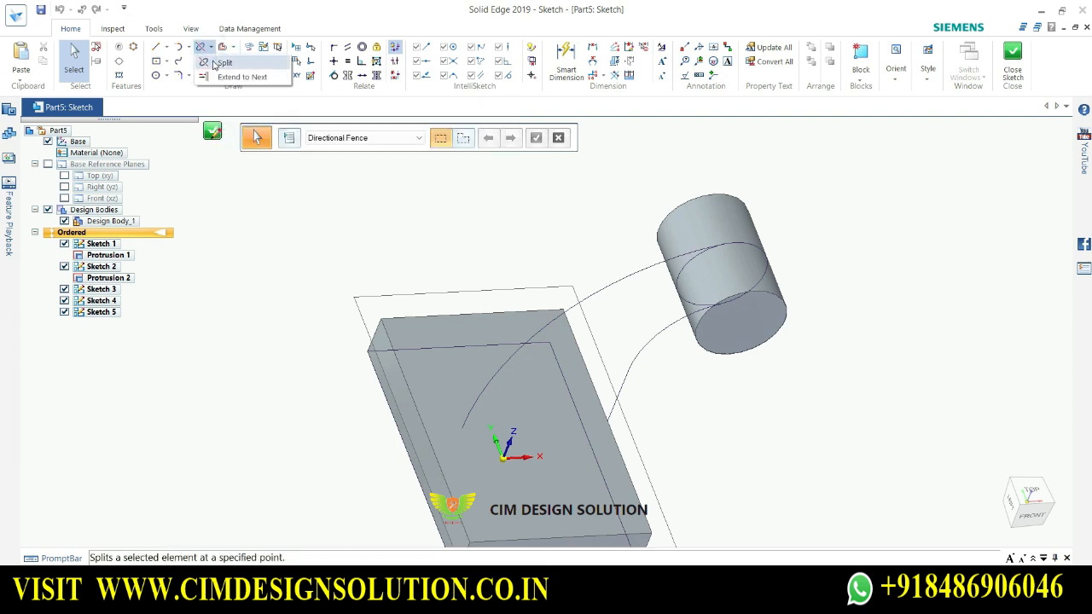
{"action": "left_click", "coordinate": [276, 225]}
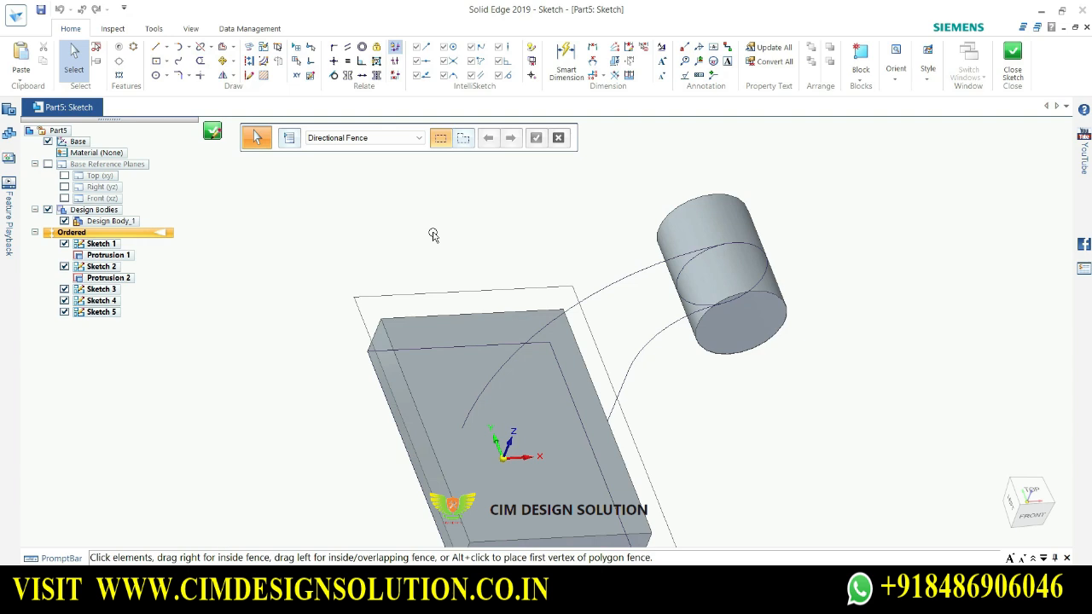
{"action": "middle_click_drag", "start_coordinate": [433, 234], "coordinate": [159, 151]}
Draw a three-point ellipse from the outer guide curve's lower end to the inner curve's lower end, with a minor radius of about 32 mm
{"action": "left_click", "coordinate": [167, 75]}
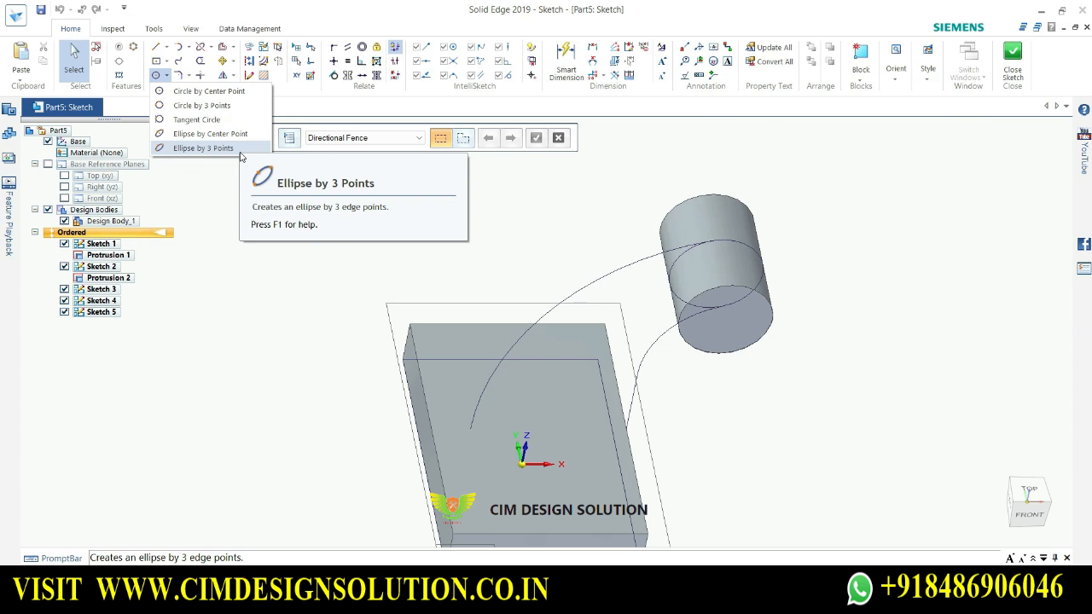
{"action": "left_click", "coordinate": [238, 149]}
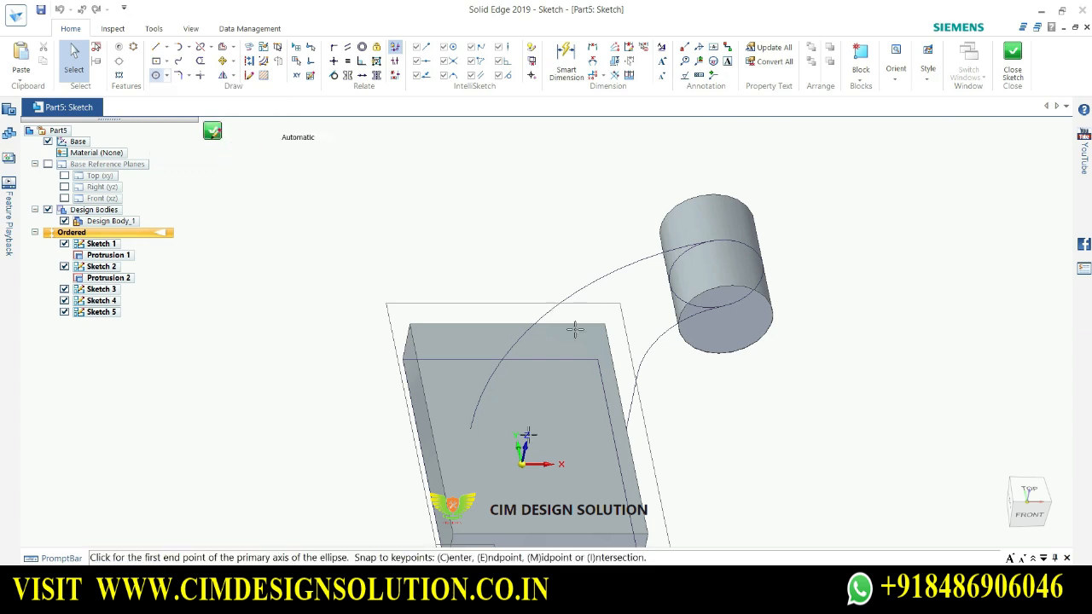
{"action": "scroll", "coordinate": [471, 474], "scroll_direction": "up", "scroll_amount": 4}
{"action": "left_click", "coordinate": [475, 381]}
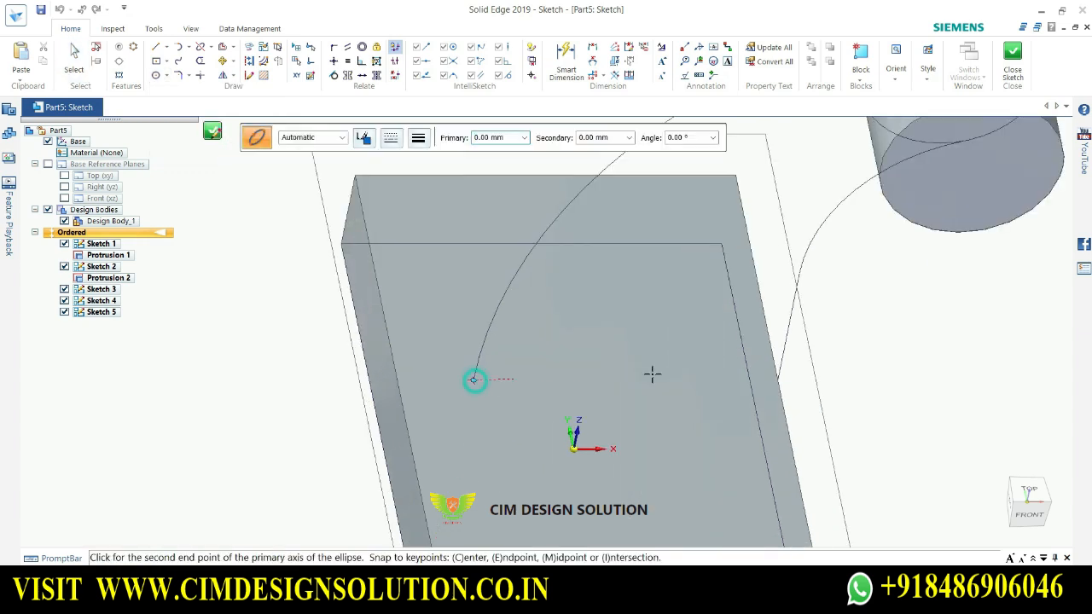
{"action": "left_click", "coordinate": [777, 378]}
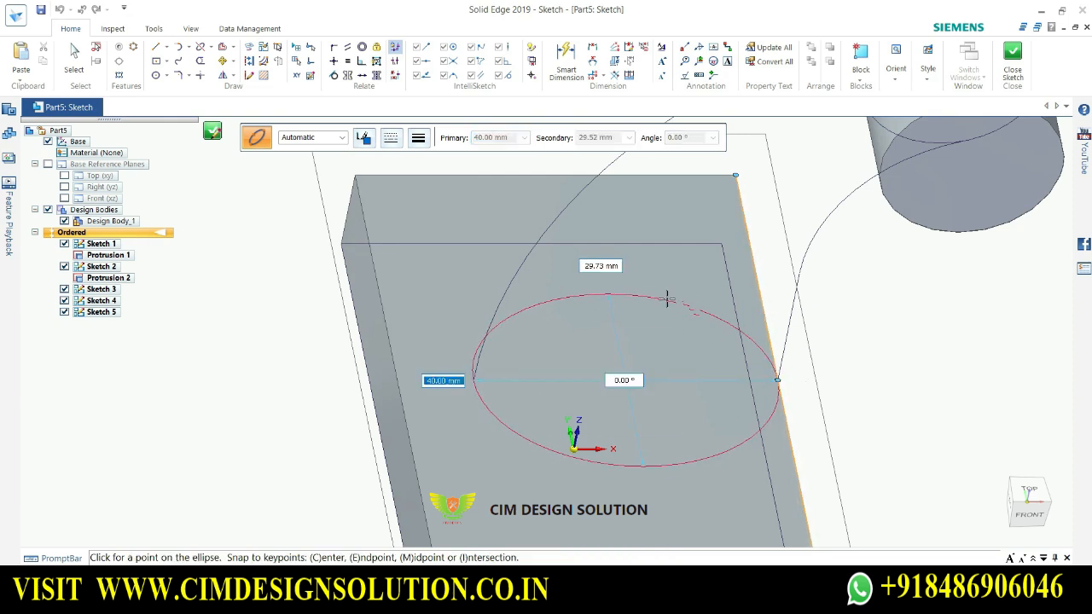
{"action": "left_click", "coordinate": [669, 299]}
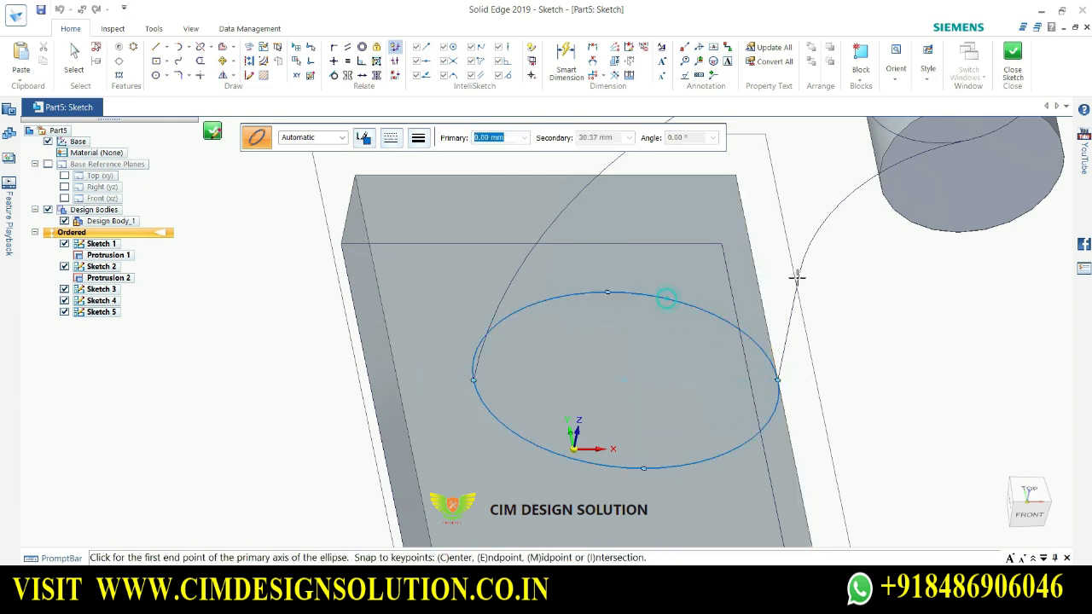
Dimension the ellipse's minor radius as 20 mm, checking the width against the SWEEP.jpg drawing
{"action": "left_click", "coordinate": [566, 56]}
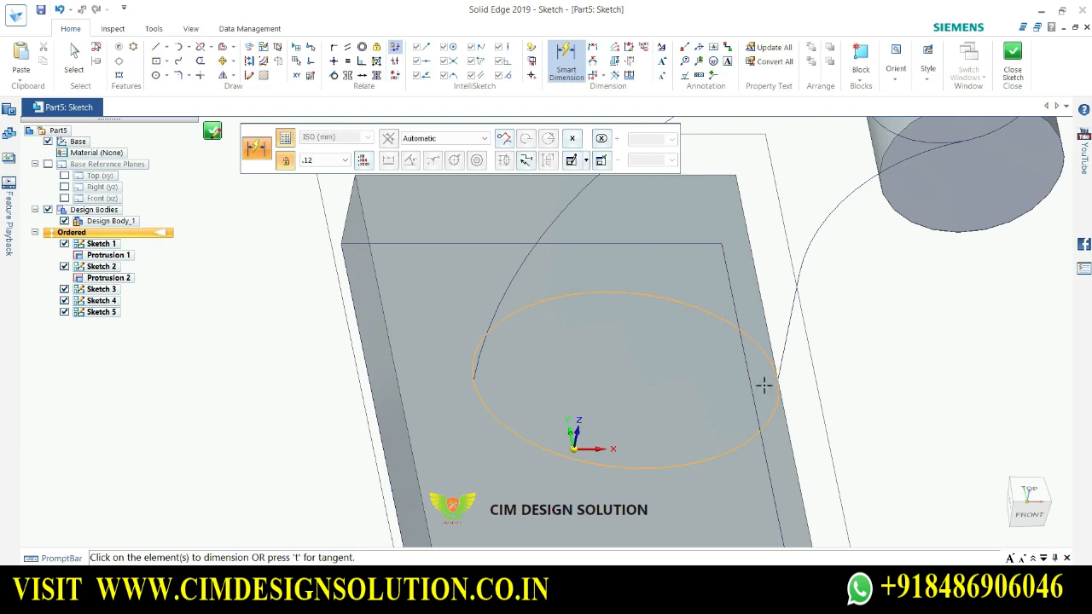
{"action": "left_click", "coordinate": [474, 377]}
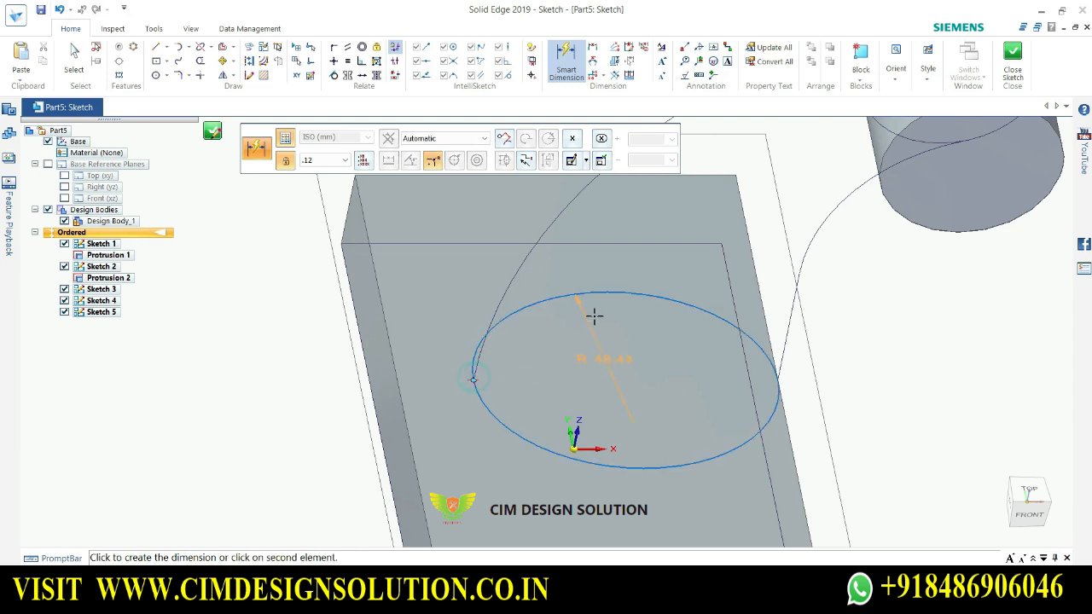
{"action": "left_click", "coordinate": [638, 385]}
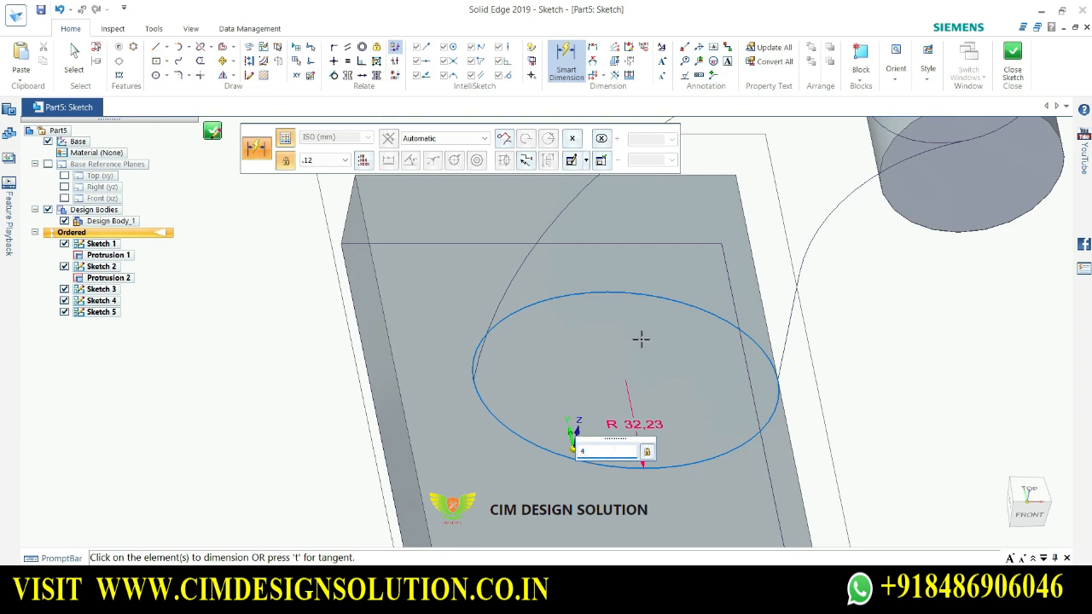
{"action": "key", "text": "alt+Tab"}
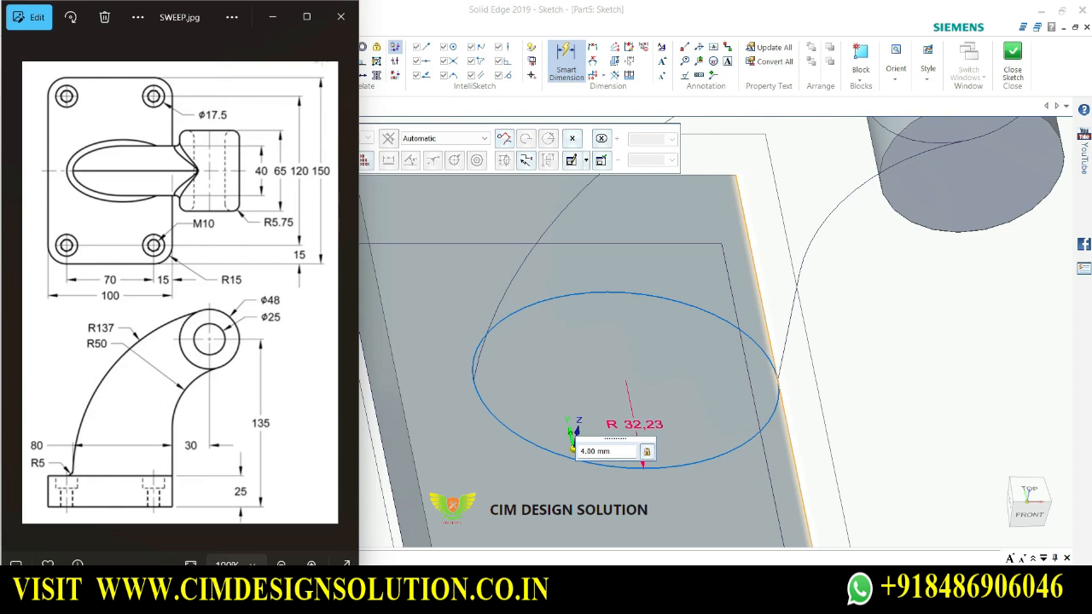
{"action": "key", "text": "alt+Tab"}
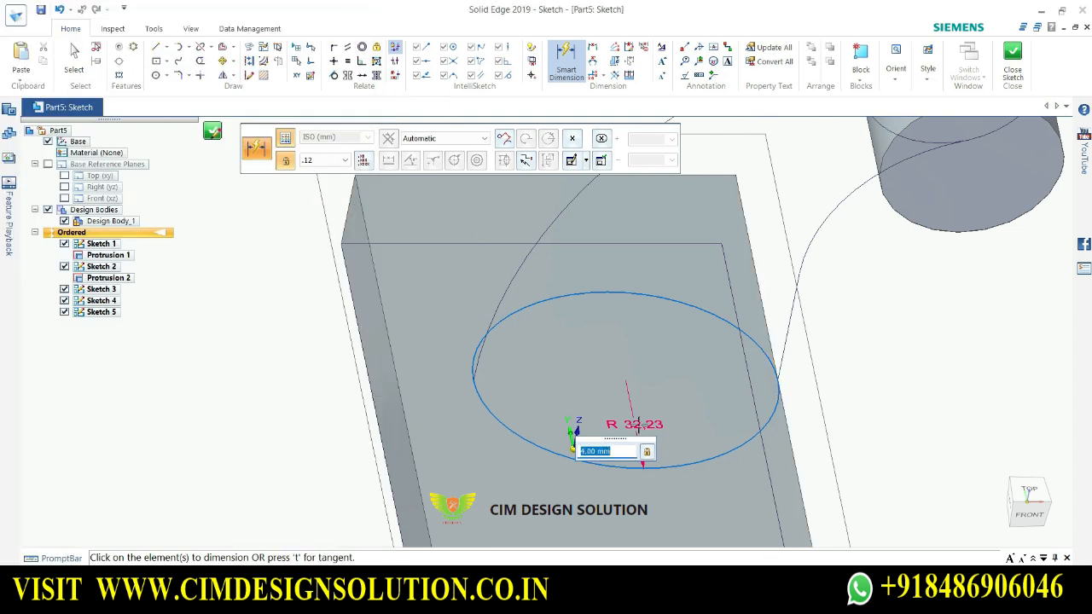
{"action": "type", "text": "20"}
{"action": "key", "text": "Return"}
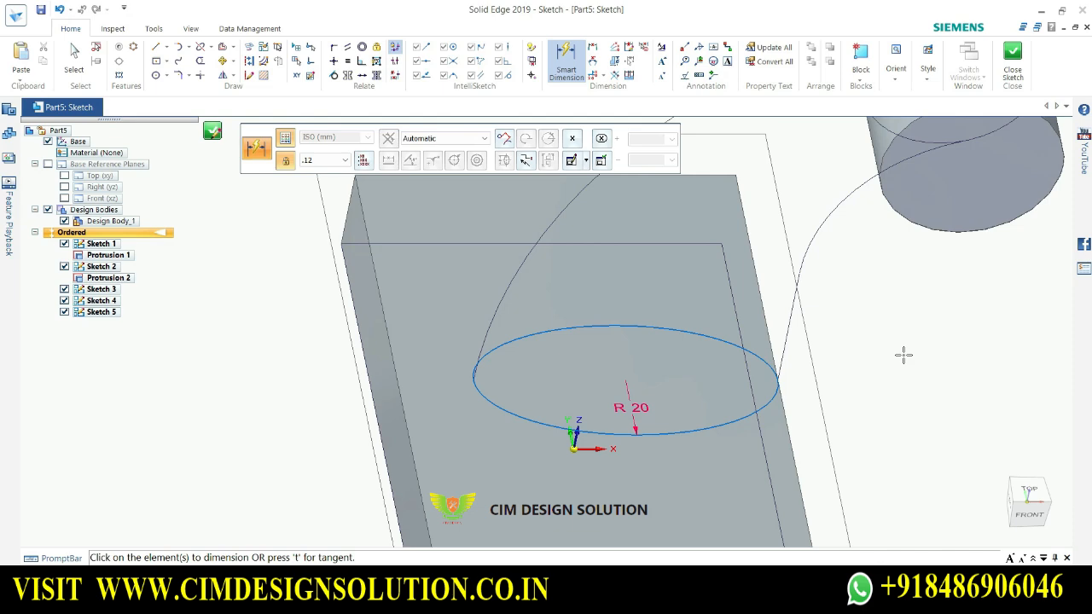
Close and finish the ellipse sketch, and leave the Sketch command
{"action": "left_click", "coordinate": [1014, 62]}
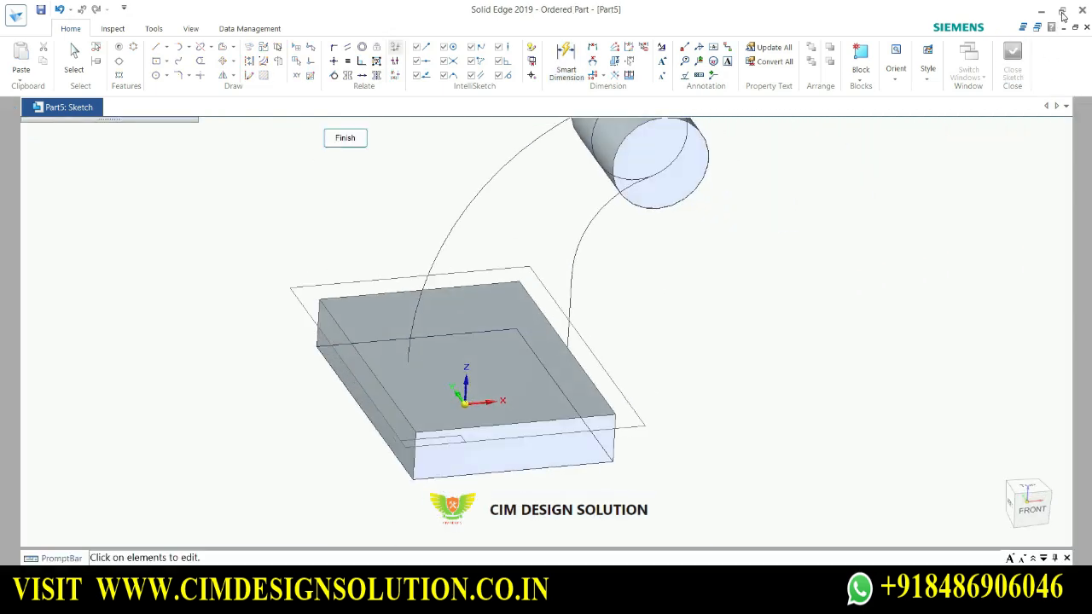
{"action": "left_click", "coordinate": [345, 137]}
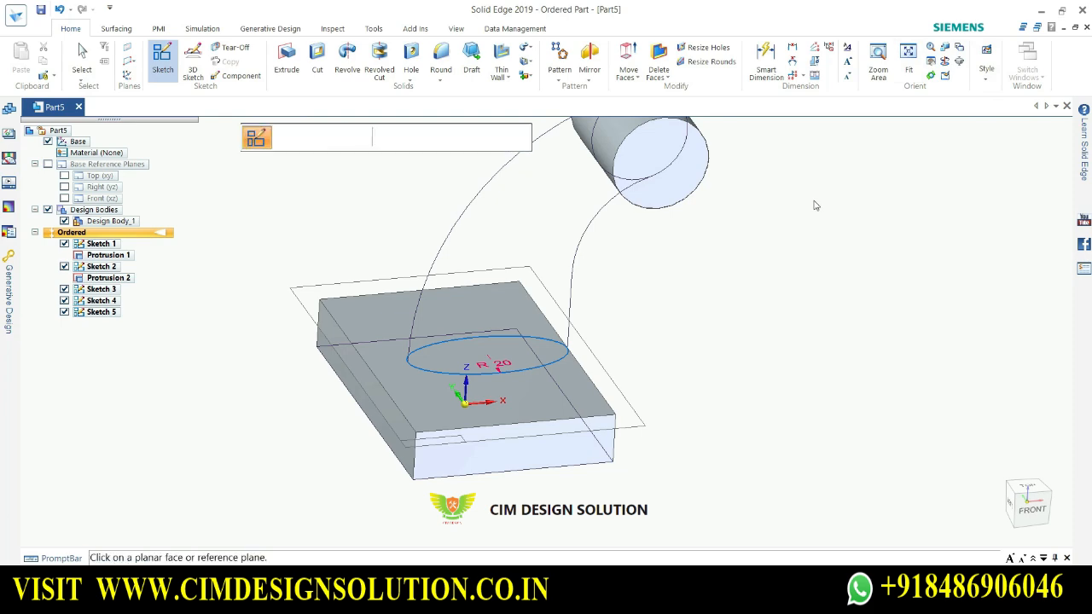
{"action": "left_click", "coordinate": [345, 138]}
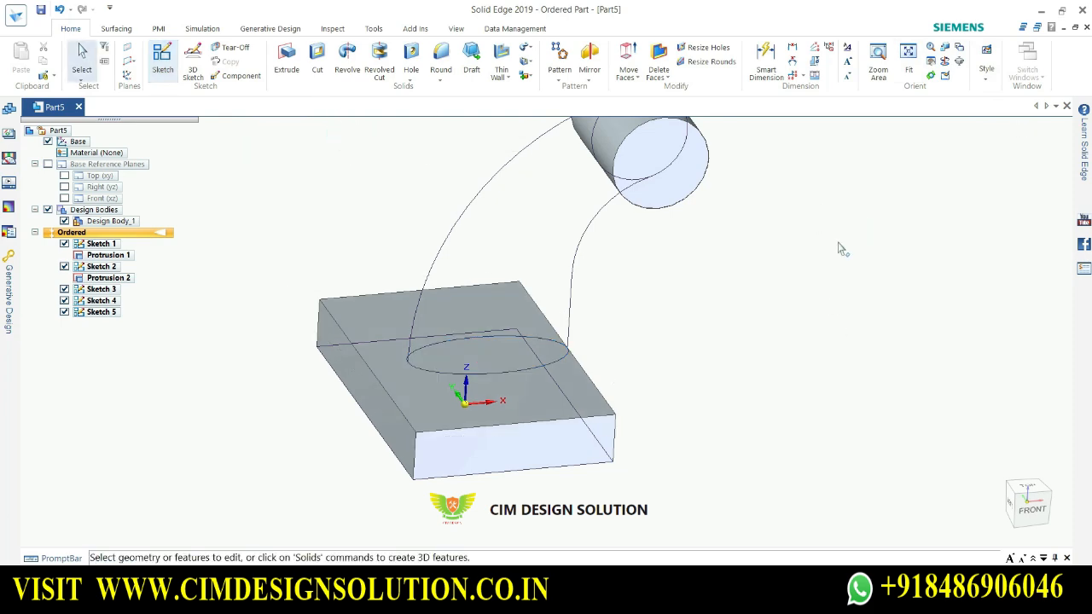
Restore the modelling window to its smaller size and fit it at full height beside the SWEEP.jpg drawing
{"action": "left_click", "coordinate": [1061, 15]}
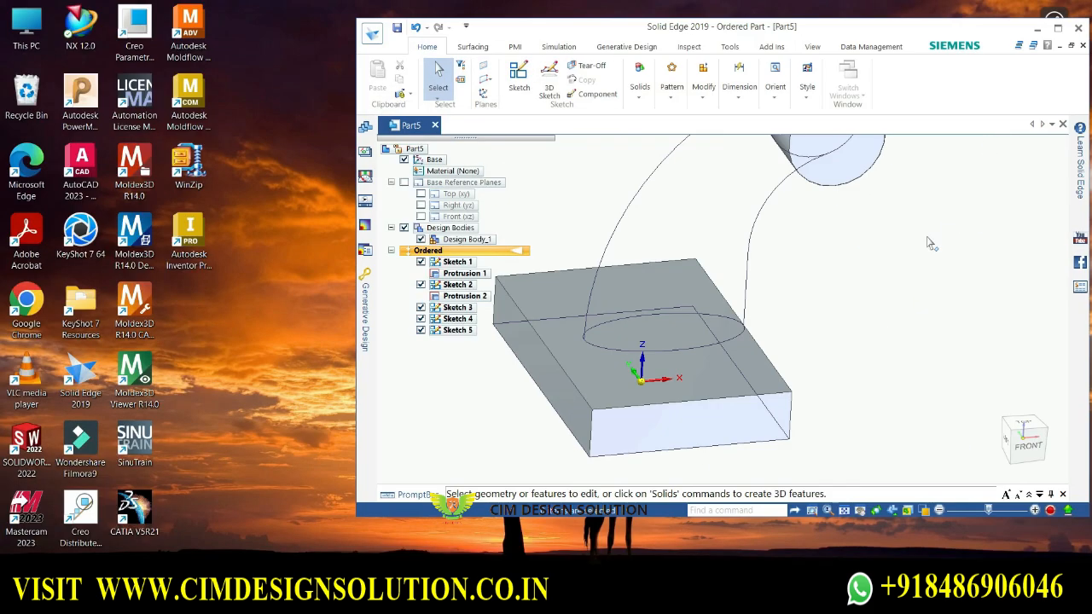
{"action": "left_click", "coordinate": [546, 599]}
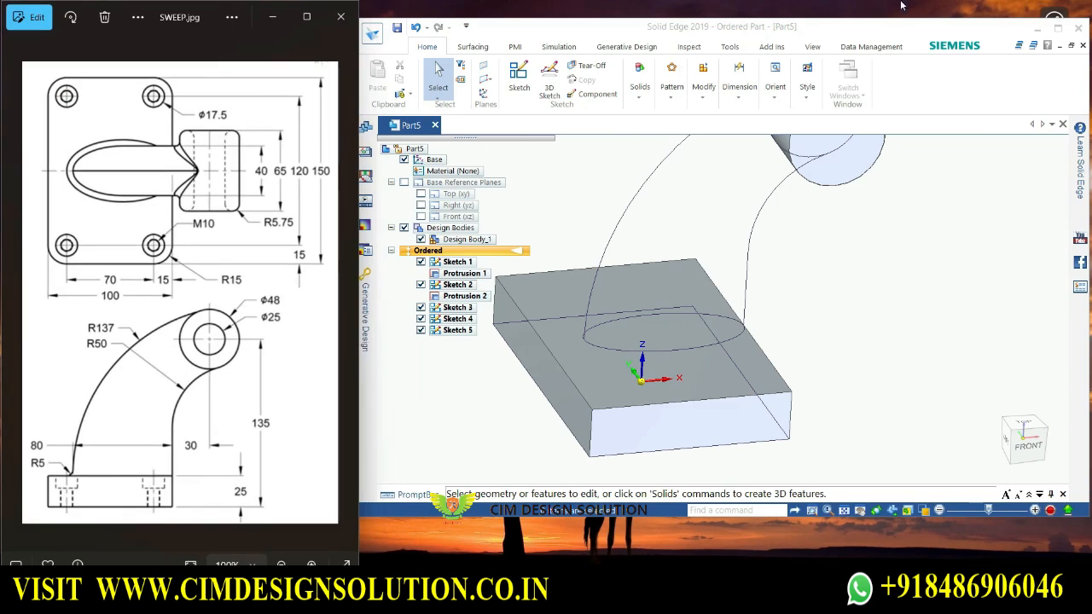
{"action": "double_click", "coordinate": [991, 32]}
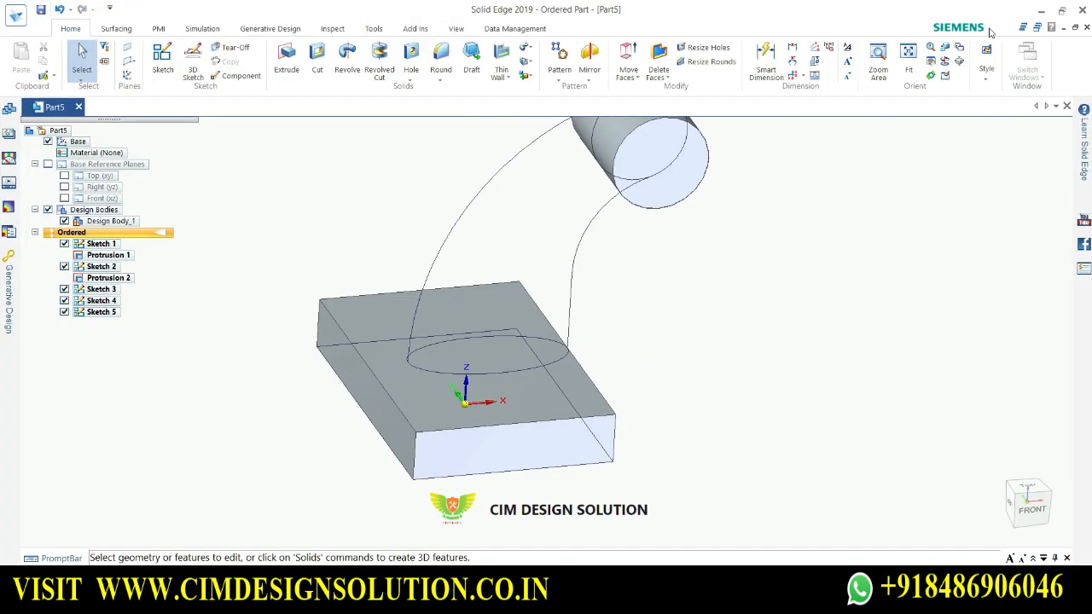
{"action": "left_click", "coordinate": [1061, 13]}
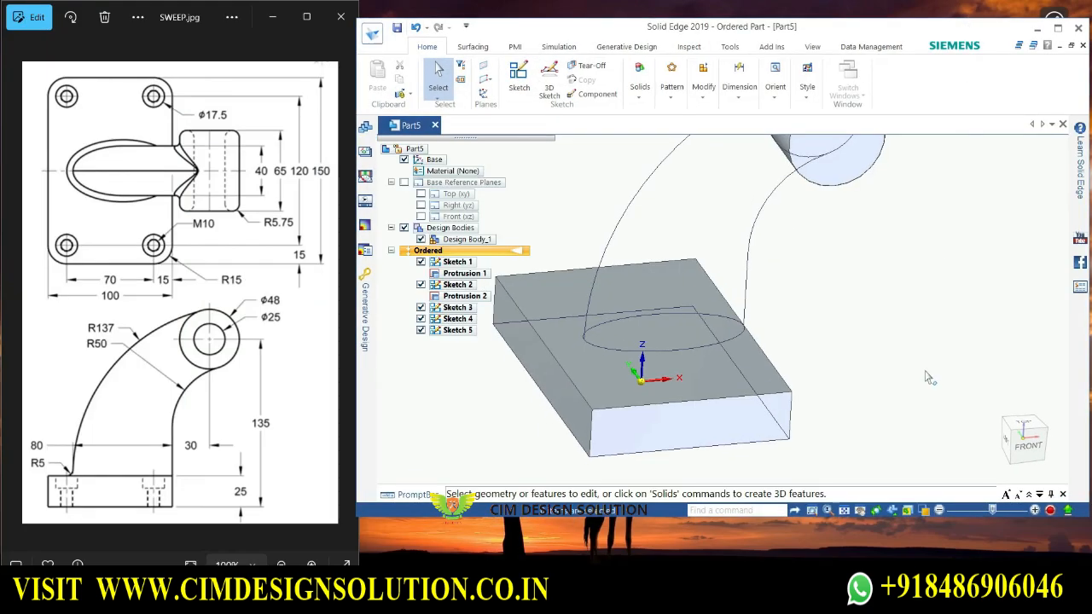
{"action": "left_click_drag", "start_coordinate": [887, 520], "coordinate": [887, 582]}
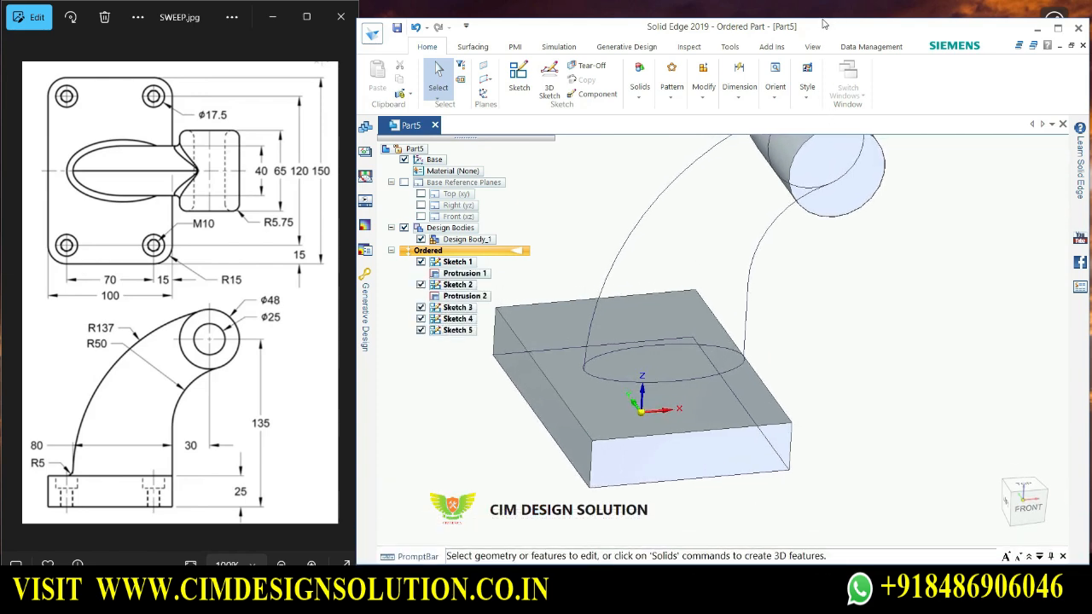
{"action": "left_click_drag", "start_coordinate": [826, 19], "coordinate": [825, 2]}
{"action": "scroll", "coordinate": [863, 271], "scroll_direction": "down", "scroll_amount": 3}
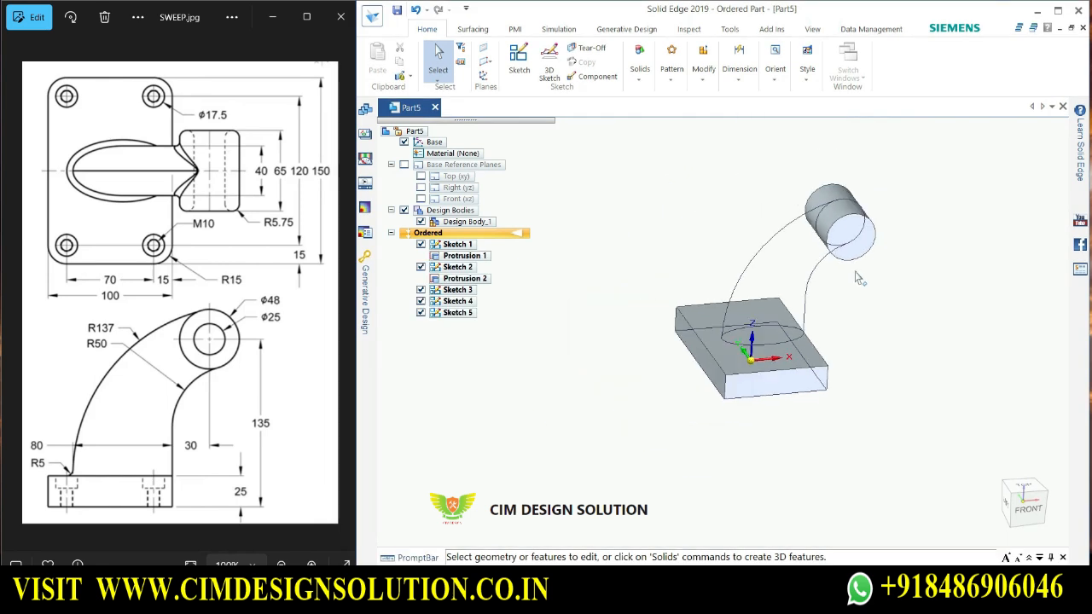
{"action": "scroll", "coordinate": [856, 280], "scroll_direction": "up", "scroll_amount": 2}
{"action": "scroll", "coordinate": [668, 196], "scroll_direction": "up", "scroll_amount": 1}
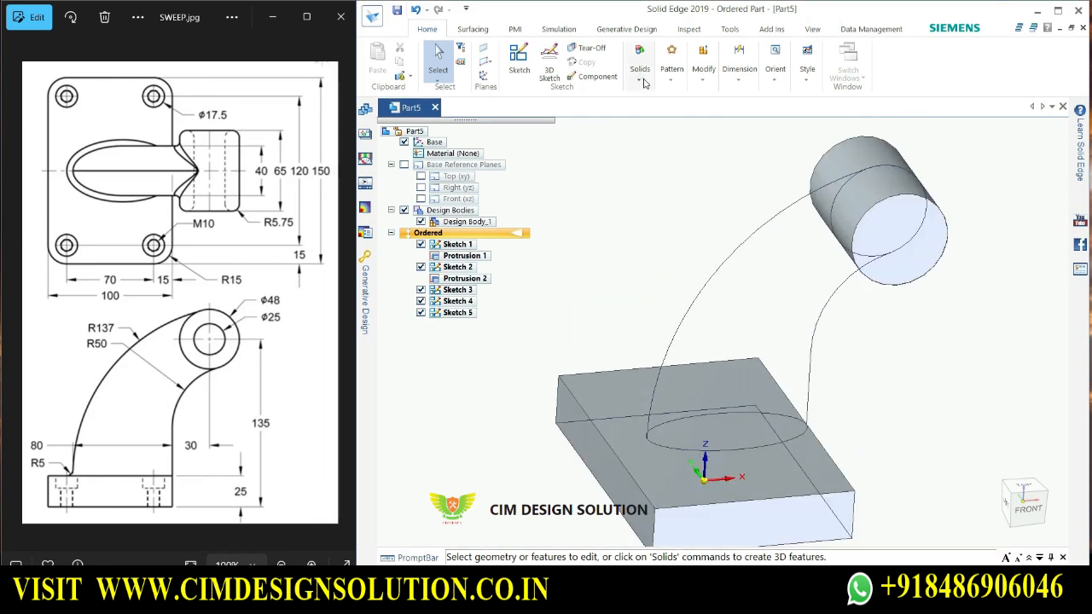
{"action": "left_click", "coordinate": [640, 69]}
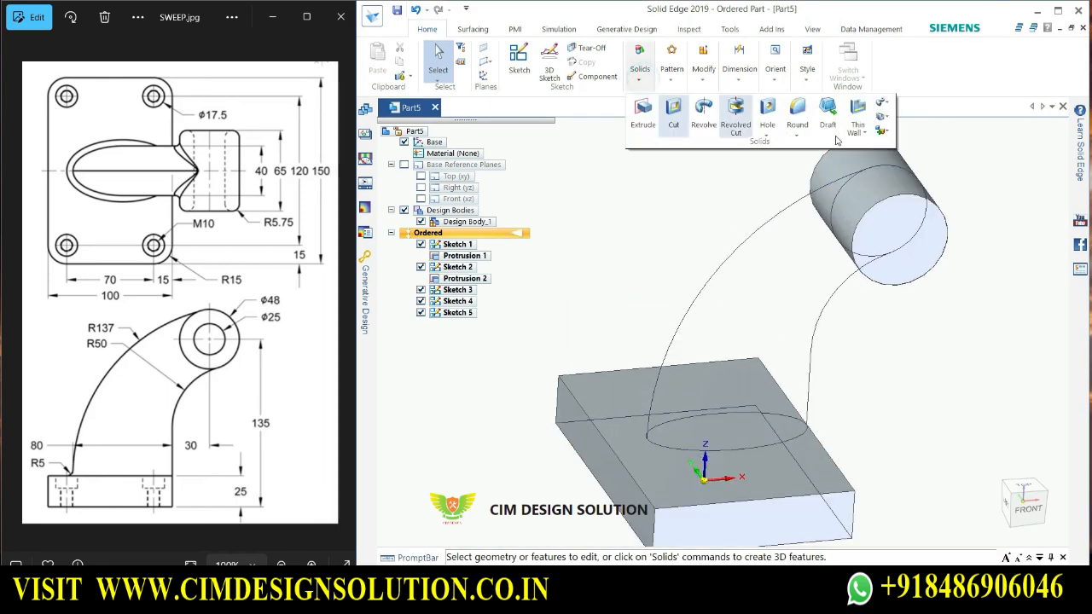
{"action": "left_click", "coordinate": [884, 103]}
{"action": "left_click", "coordinate": [903, 119]}
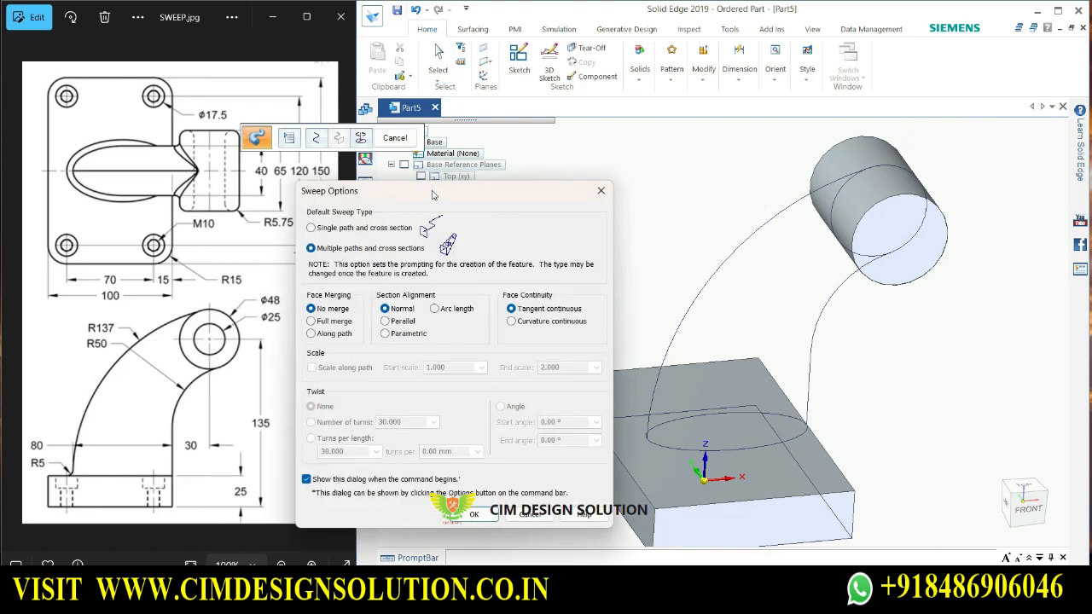
{"action": "left_click_drag", "start_coordinate": [432, 195], "coordinate": [331, 141]}
{"action": "left_click", "coordinate": [373, 456]}
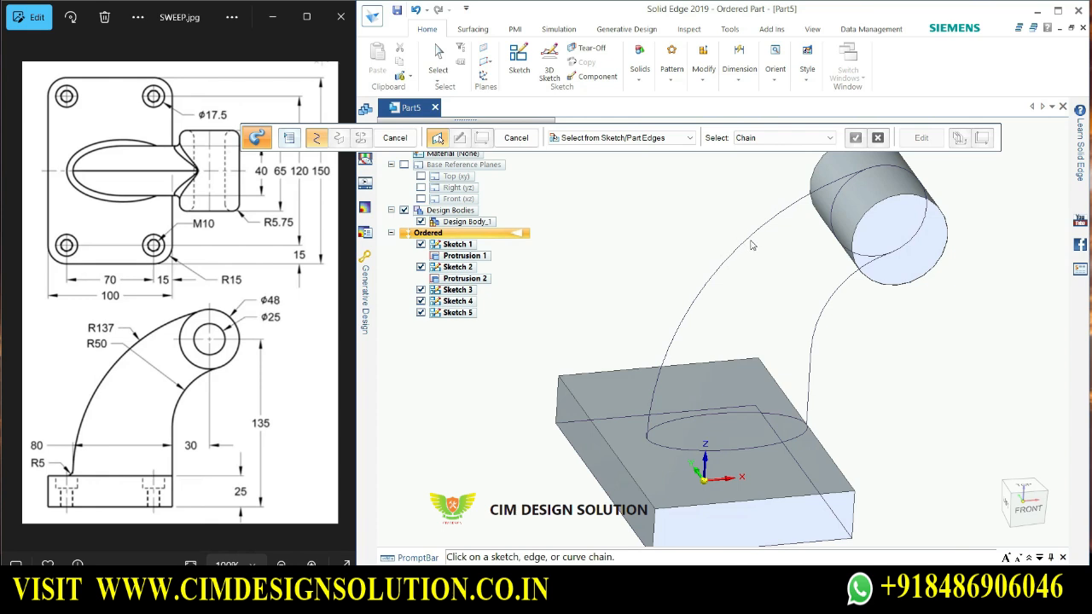
{"action": "left_click", "coordinate": [752, 244]}
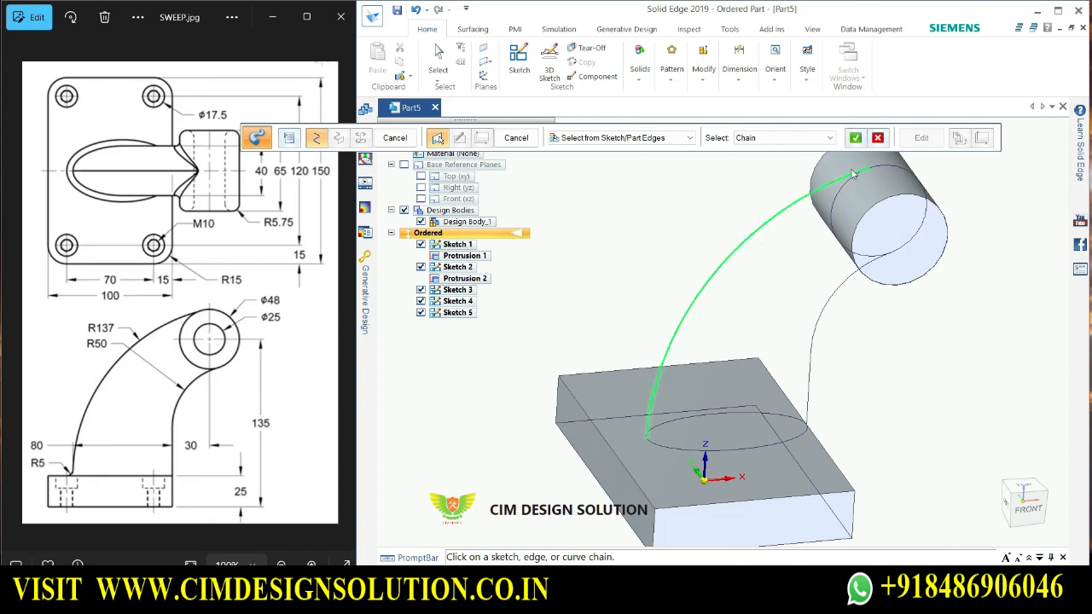
{"action": "left_click", "coordinate": [856, 138]}
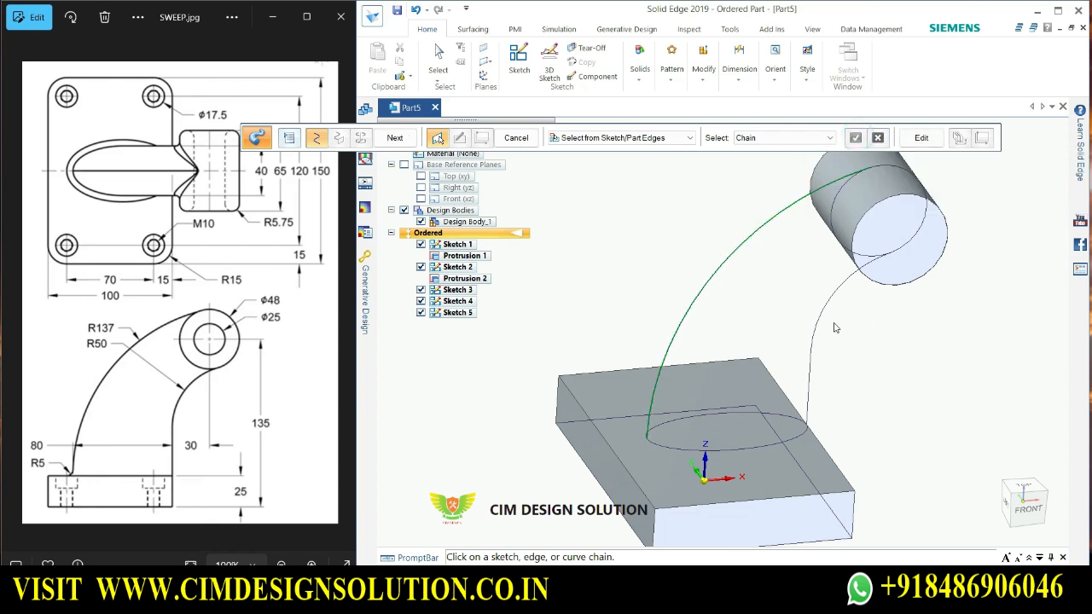
{"action": "left_click", "coordinate": [836, 295]}
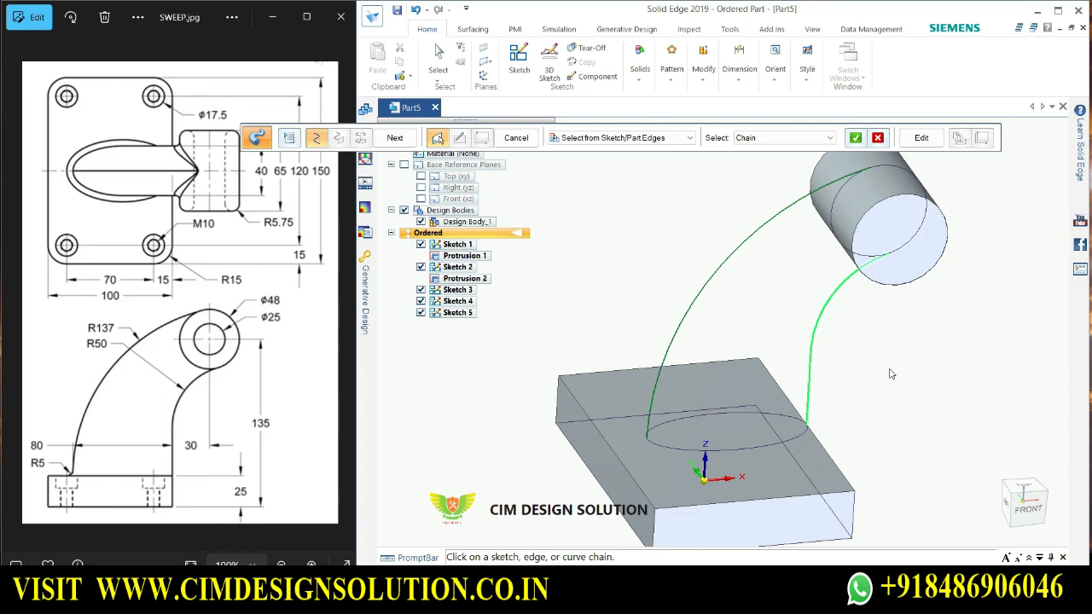
{"action": "left_click", "coordinate": [858, 139]}
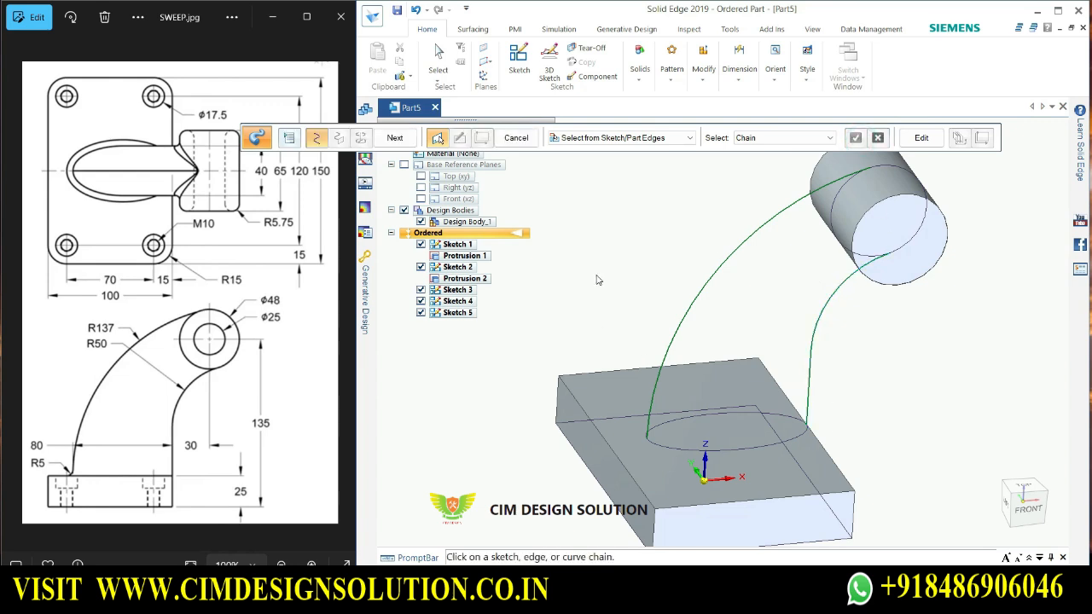
{"action": "left_click", "coordinate": [794, 435]}
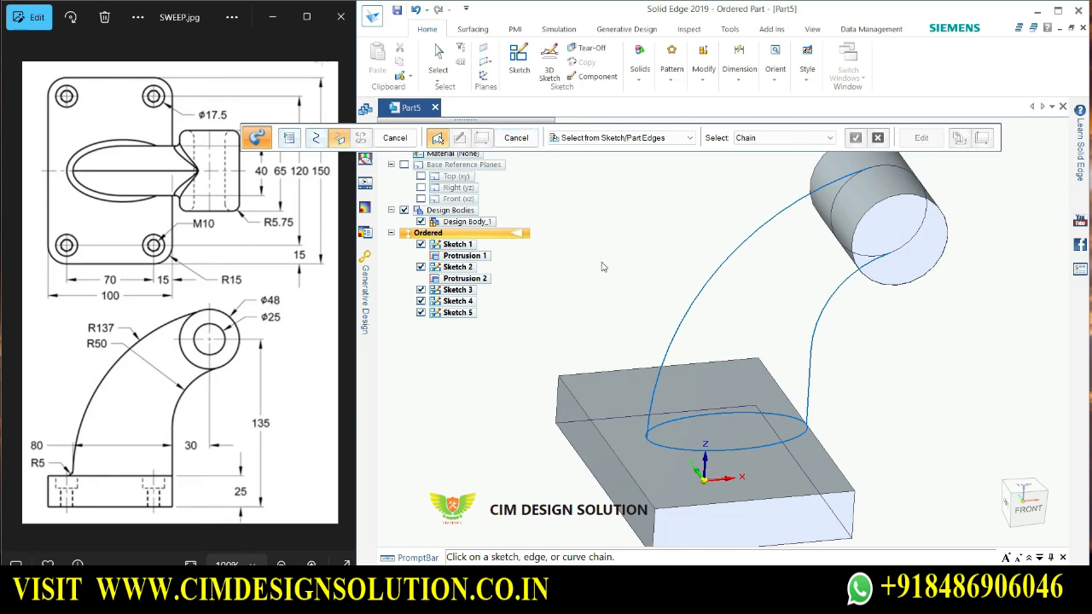
{"action": "key", "text": "Escape"}
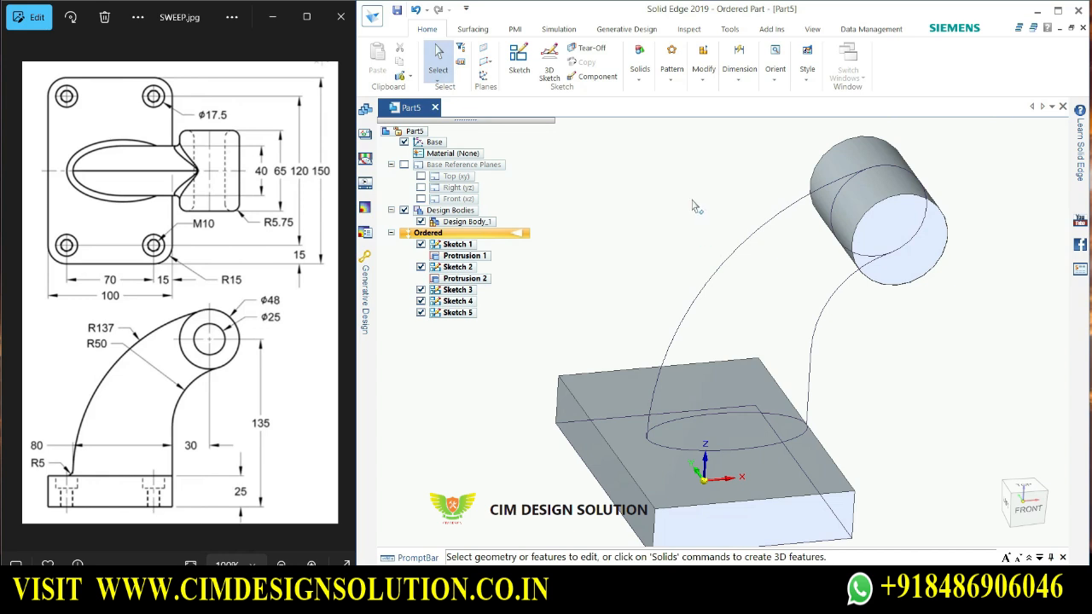
Start a swept protrusion with multiple paths and cross sections, using the outer and inner guide curves as the two paths
{"action": "left_click", "coordinate": [639, 77]}
{"action": "left_click", "coordinate": [883, 103]}
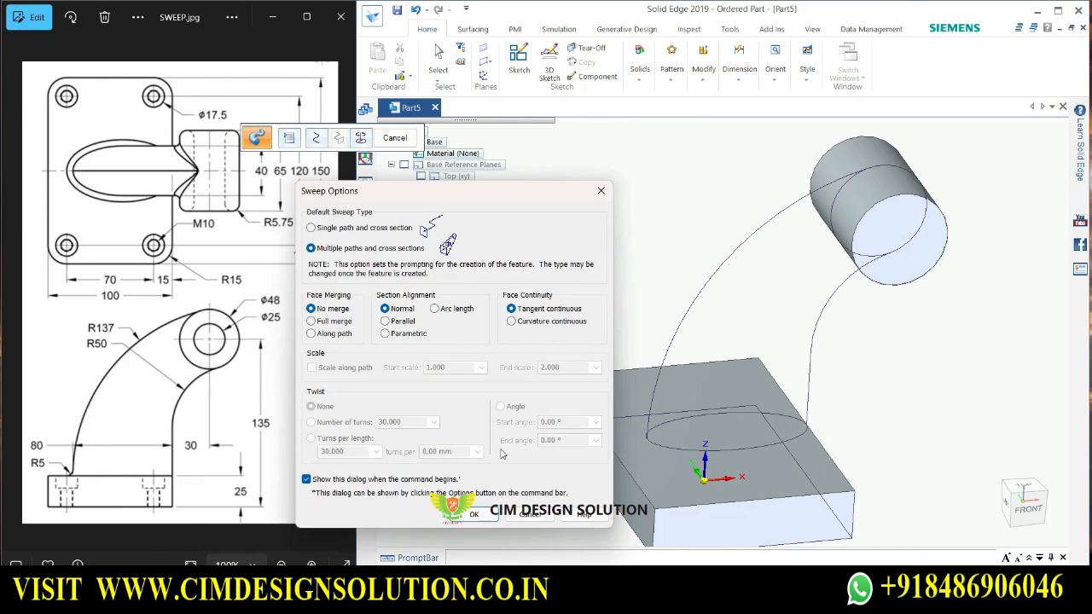
{"action": "left_click", "coordinate": [473, 514]}
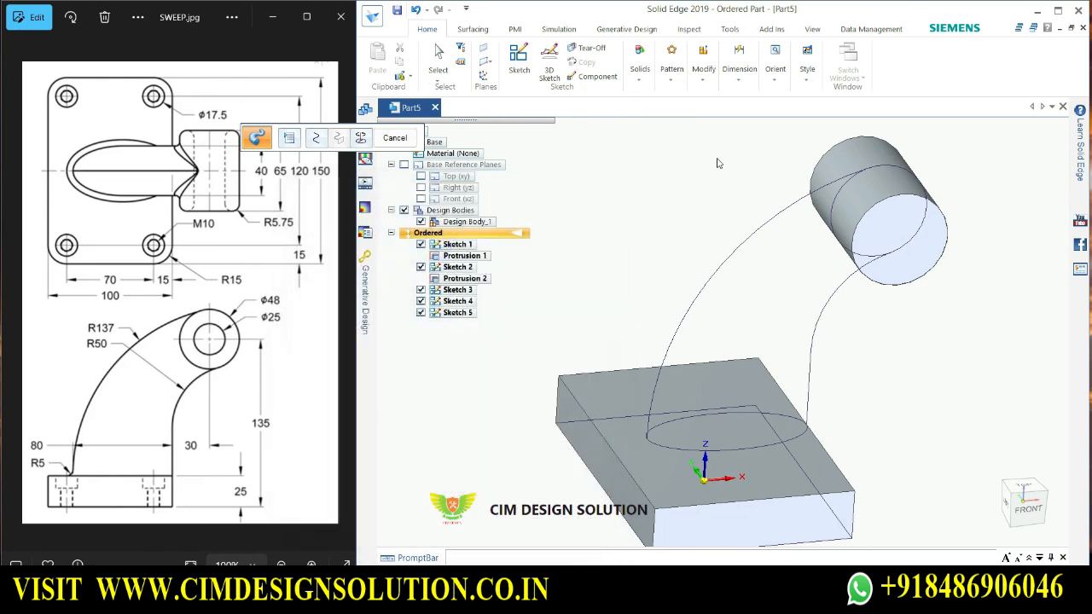
{"action": "left_click", "coordinate": [776, 219]}
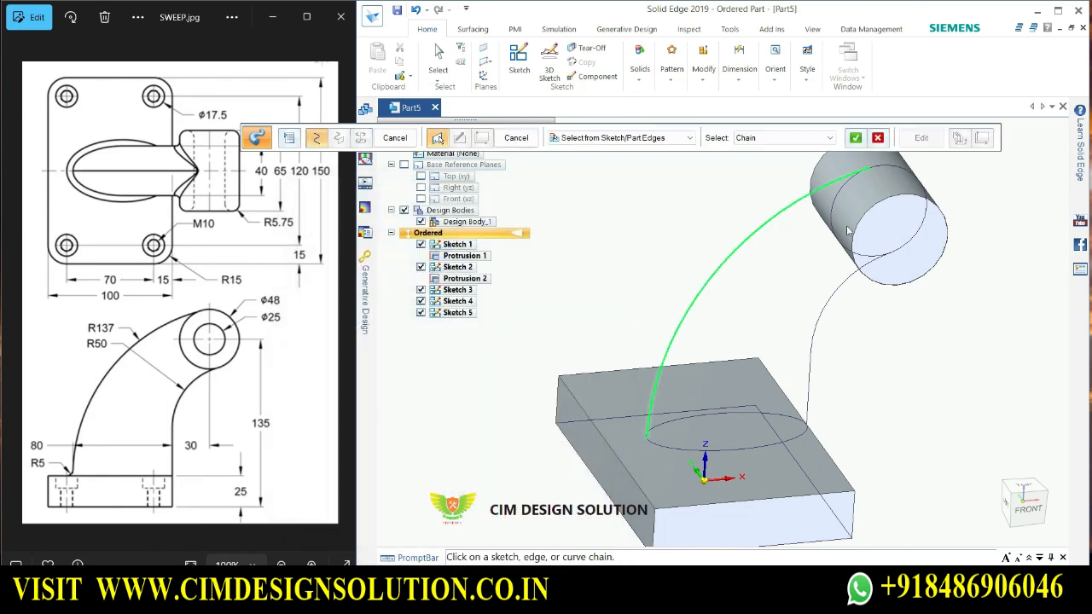
{"action": "left_click", "coordinate": [855, 137]}
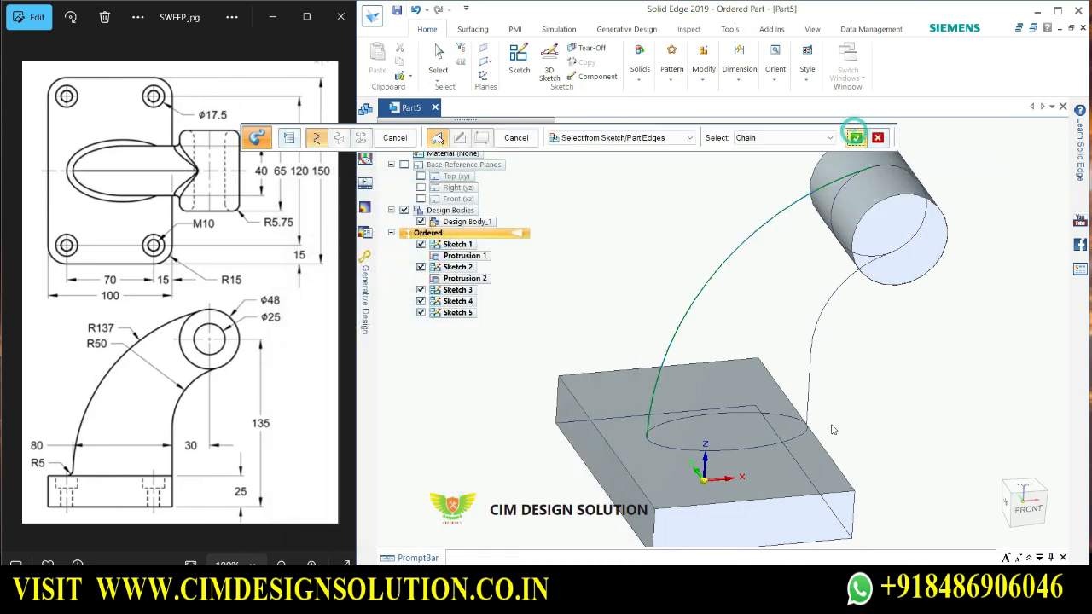
{"action": "left_click", "coordinate": [836, 277]}
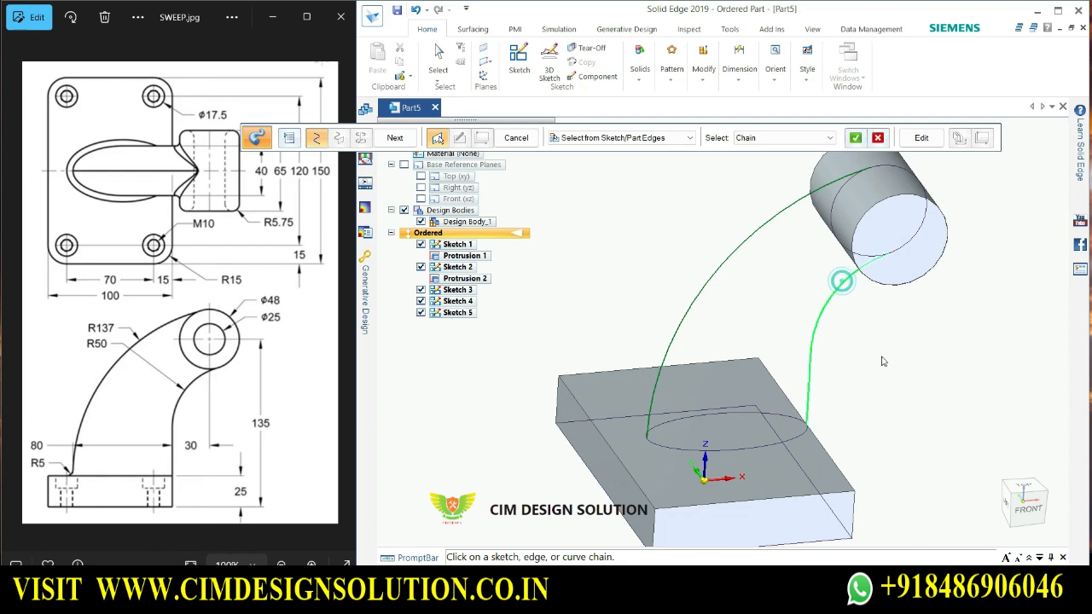
{"action": "left_click", "coordinate": [858, 137]}
Use the base ellipse as the sweep's cross section, finish the swept arm and leave the command
{"action": "left_click", "coordinate": [395, 139]}
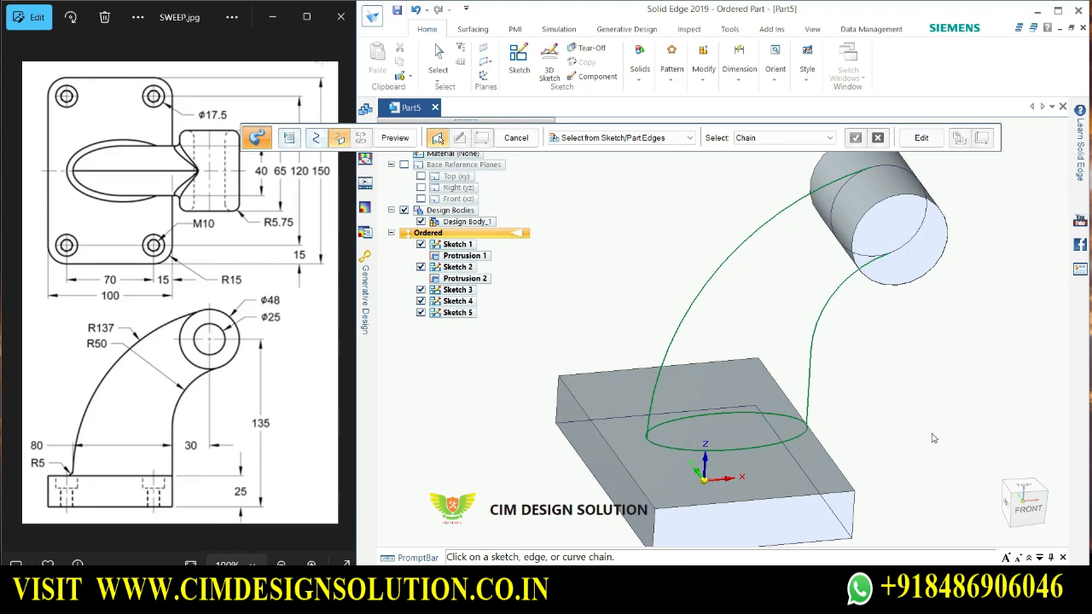
{"action": "left_click", "coordinate": [395, 138]}
{"action": "middle_click_drag", "start_coordinate": [909, 402], "coordinate": [957, 407]}
{"action": "middle_click_drag", "start_coordinate": [657, 327], "coordinate": [682, 358]}
{"action": "left_click", "coordinate": [394, 137]}
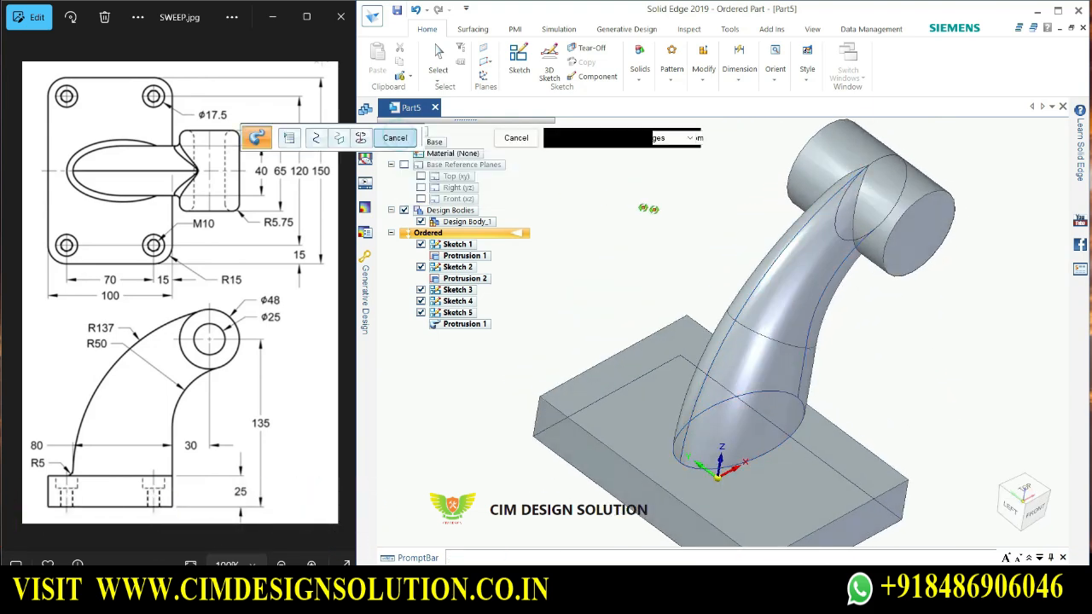
{"action": "left_click", "coordinate": [390, 141]}
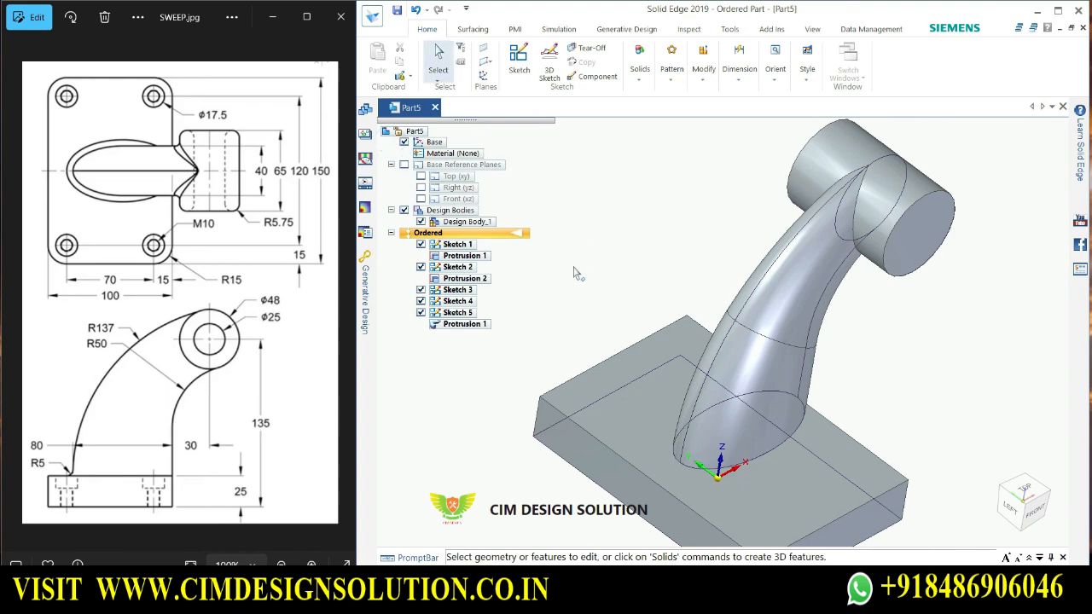
Hide Sketch 1, Sketch 3, Sketch 4 and Sketch 5 in the model
{"action": "middle_click_drag", "start_coordinate": [574, 267], "coordinate": [823, 331]}
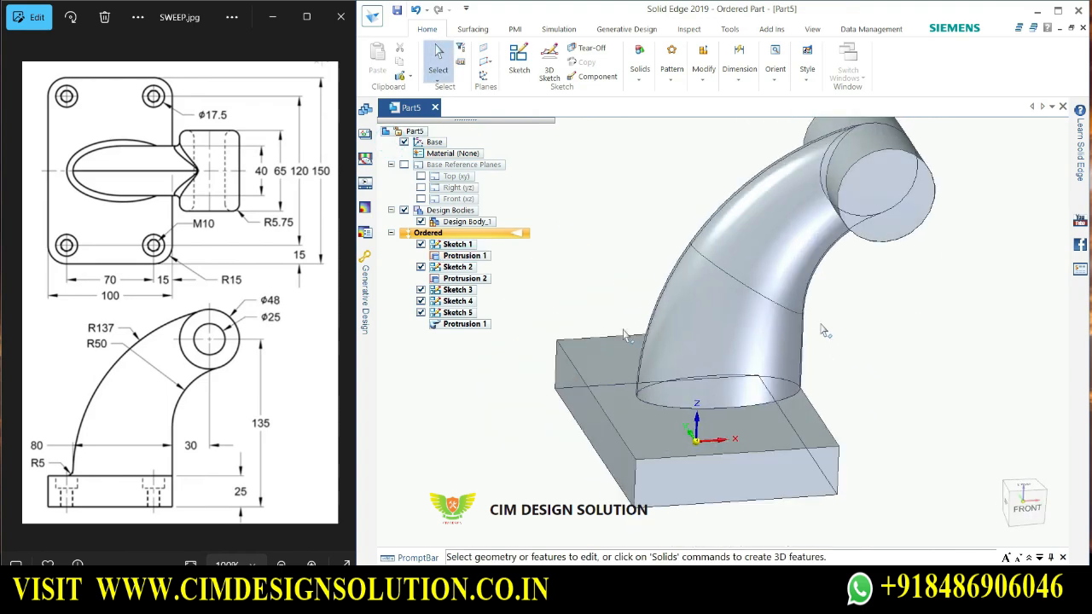
{"action": "left_click", "coordinate": [420, 244]}
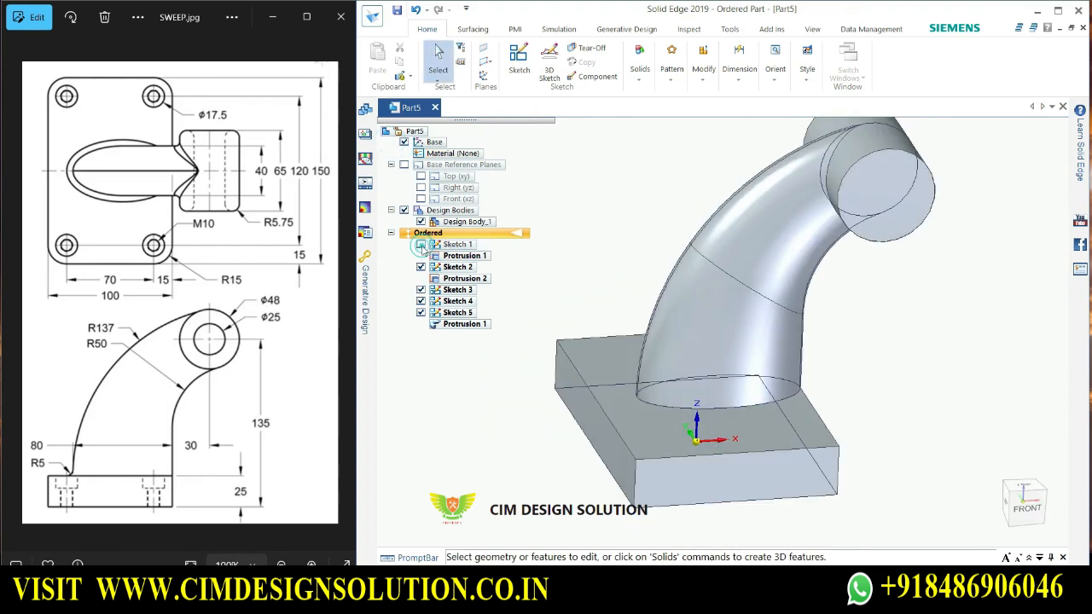
{"action": "left_click", "coordinate": [421, 290]}
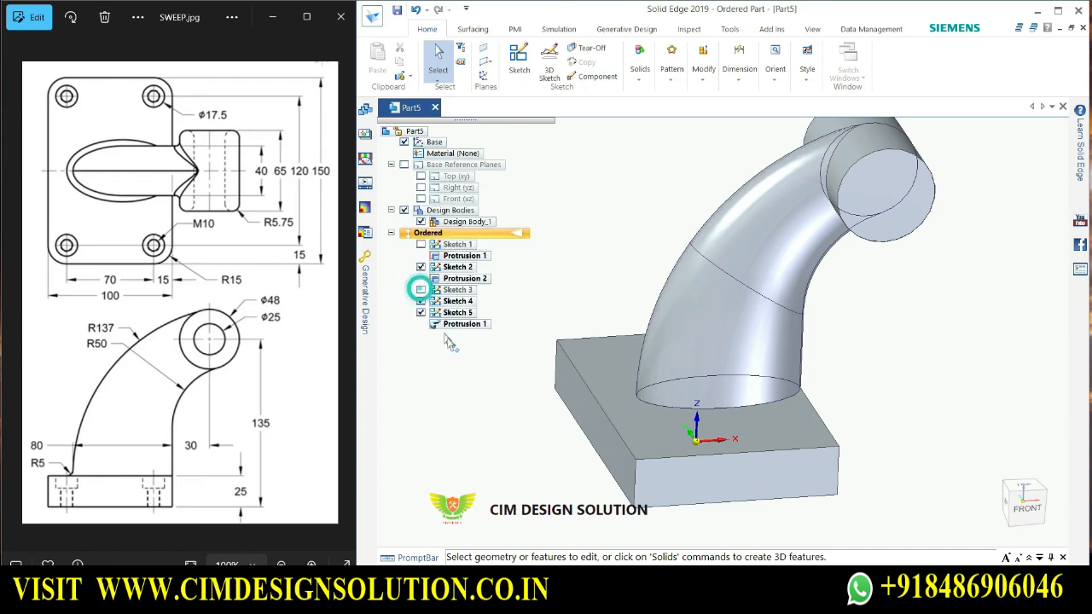
{"action": "left_click", "coordinate": [421, 313]}
{"action": "left_click", "coordinate": [421, 301]}
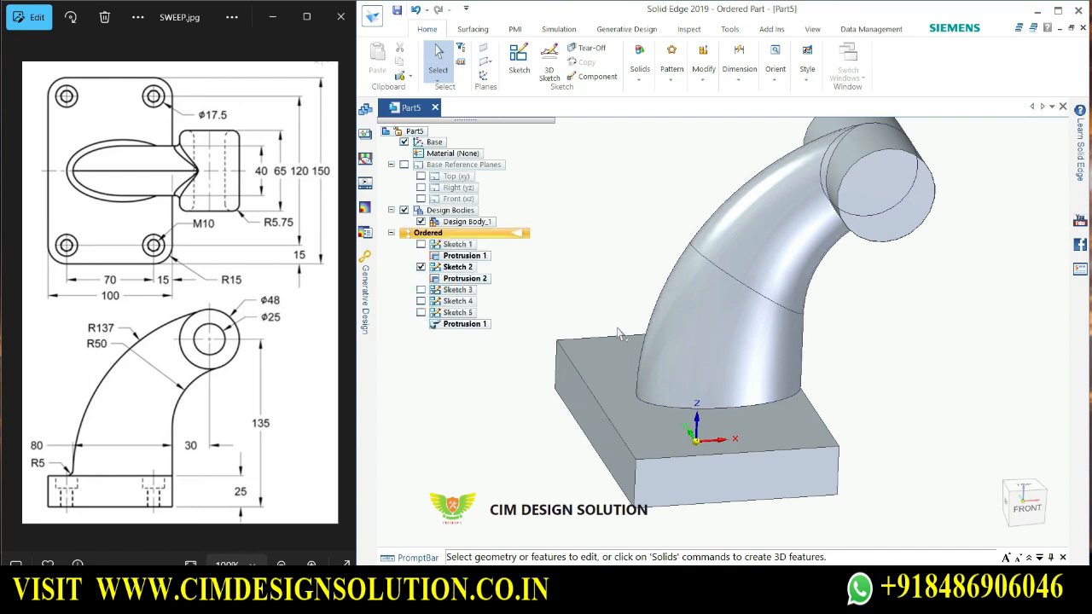
Start a Round with chain edge selection and a radius of 5 mm
{"action": "scroll", "coordinate": [621, 334], "scroll_direction": "down", "scroll_amount": 2}
{"action": "scroll", "coordinate": [802, 239], "scroll_direction": "up", "scroll_amount": 2}
{"action": "mouse_move", "coordinate": [862, 372]}
{"action": "middle_mouse_down"}
{"action": "mouse_move", "coordinate": [895, 431]}
{"action": "mouse_move", "coordinate": [862, 393]}
{"action": "middle_mouse_up"}
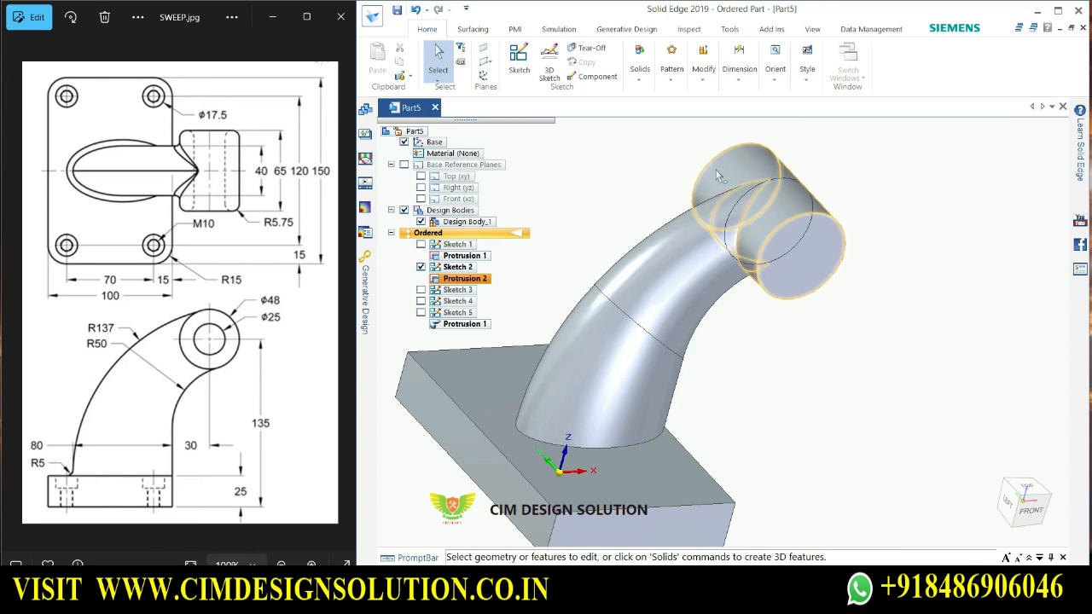
{"action": "mouse_move", "coordinate": [818, 353]}
{"action": "middle_mouse_down"}
{"action": "mouse_move", "coordinate": [800, 356]}
{"action": "mouse_move", "coordinate": [820, 350]}
{"action": "mouse_move", "coordinate": [811, 341]}
{"action": "middle_mouse_up"}
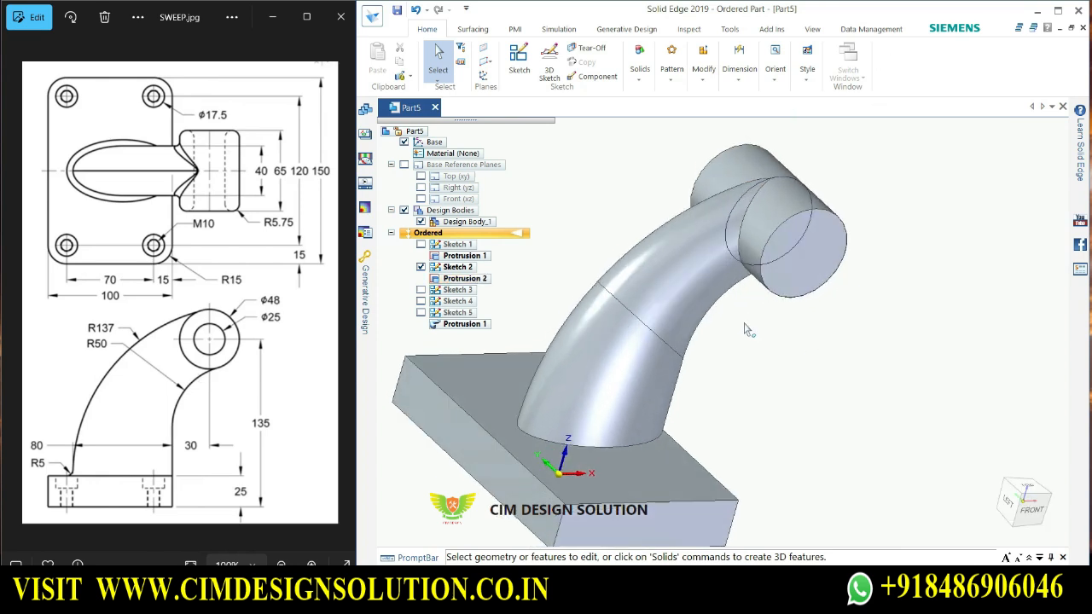
{"action": "left_click", "coordinate": [650, 79]}
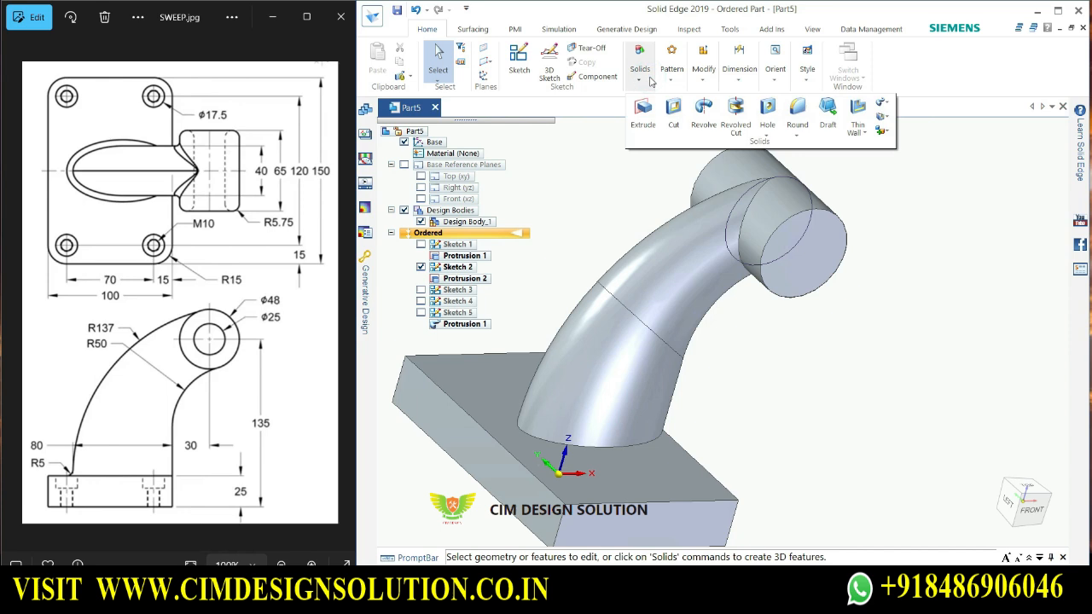
{"action": "left_click", "coordinate": [797, 109]}
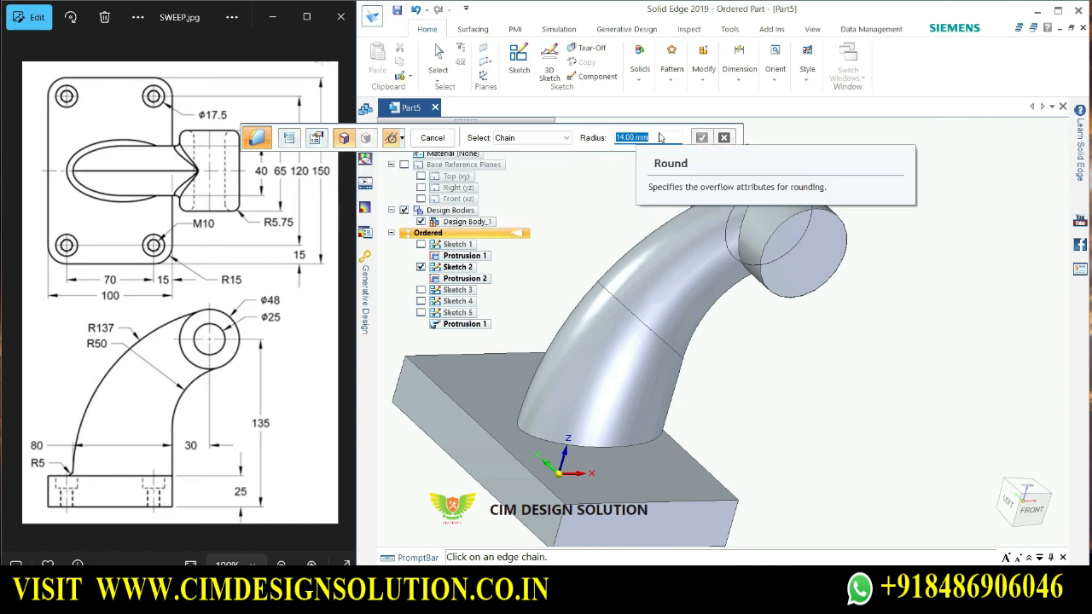
{"action": "type", "text": "5"}
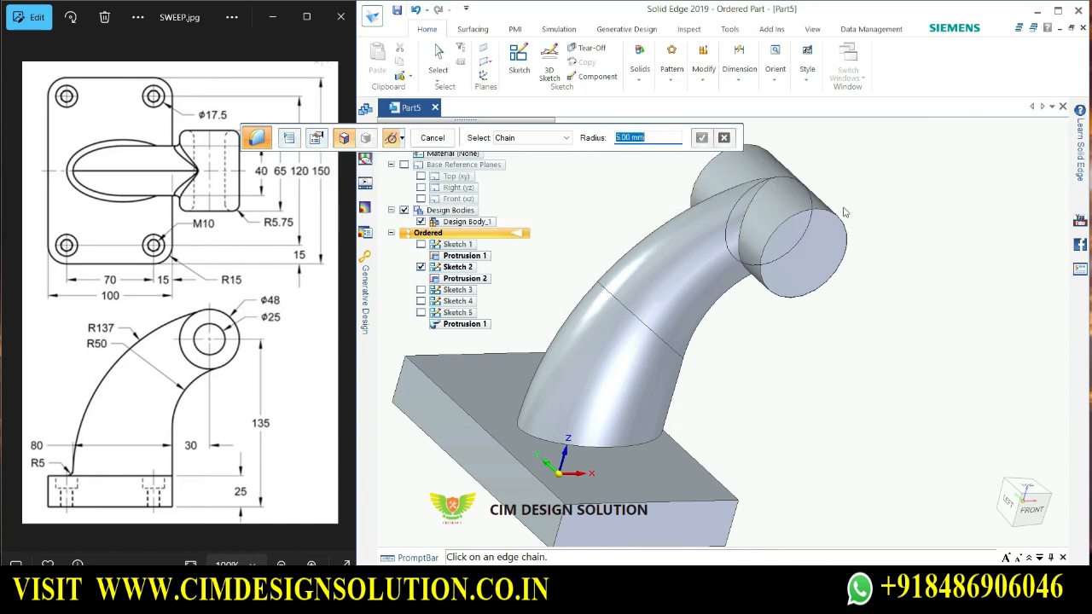
{"action": "scroll", "coordinate": [757, 210], "scroll_direction": "up", "scroll_amount": 2}
{"action": "scroll", "coordinate": [853, 320], "scroll_direction": "down", "scroll_amount": 3}
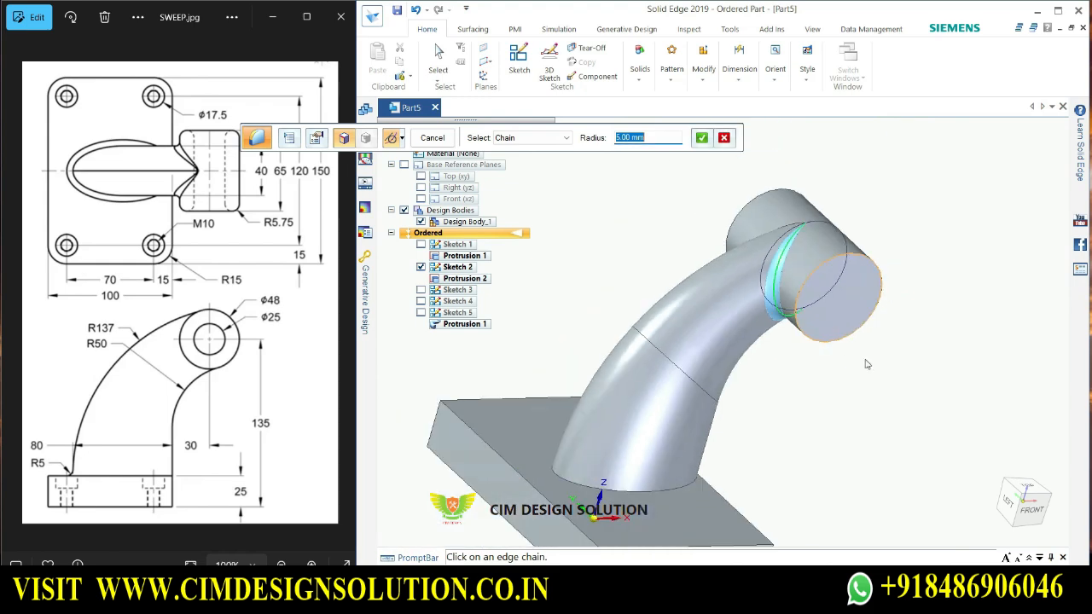
{"action": "middle_click_drag", "start_coordinate": [865, 364], "coordinate": [977, 438]}
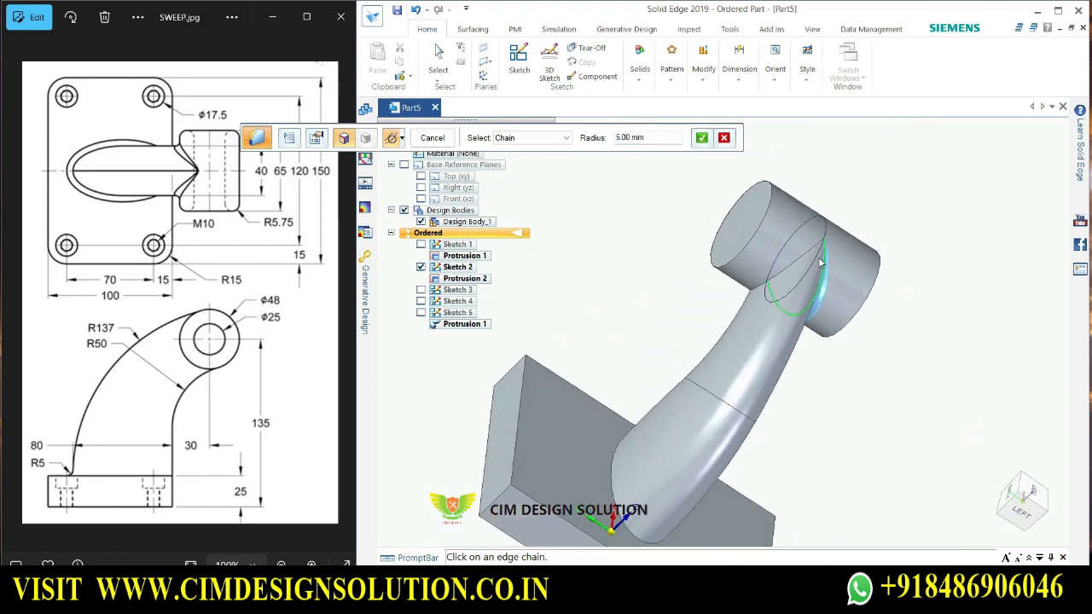
{"action": "scroll", "coordinate": [781, 263], "scroll_direction": "up", "scroll_amount": 2}
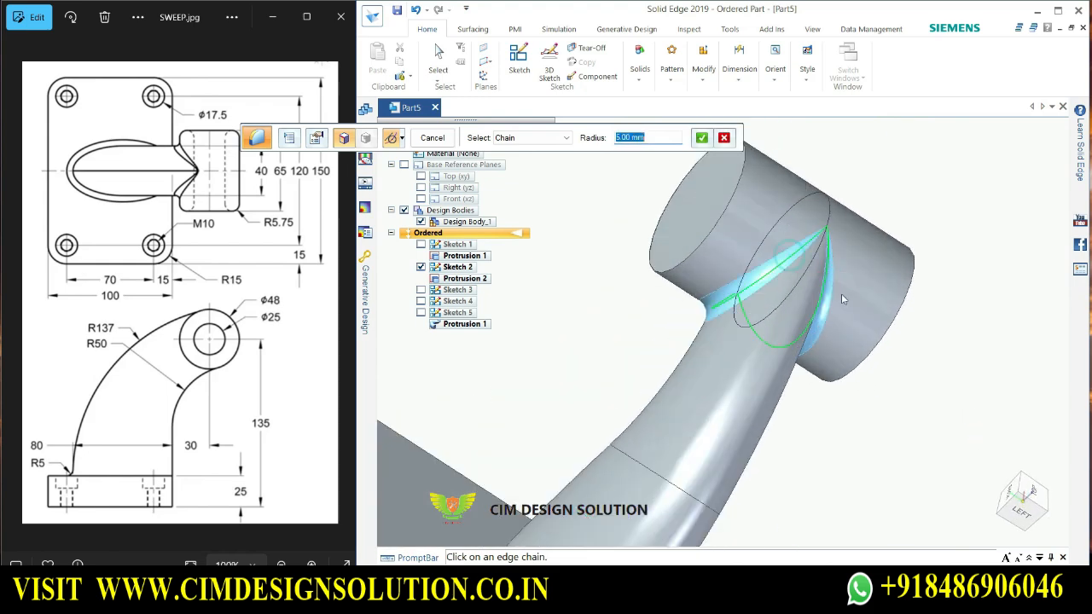
{"action": "scroll", "coordinate": [859, 219], "scroll_direction": "down", "scroll_amount": 3}
{"action": "middle_click_drag", "start_coordinate": [840, 337], "coordinate": [749, 431]}
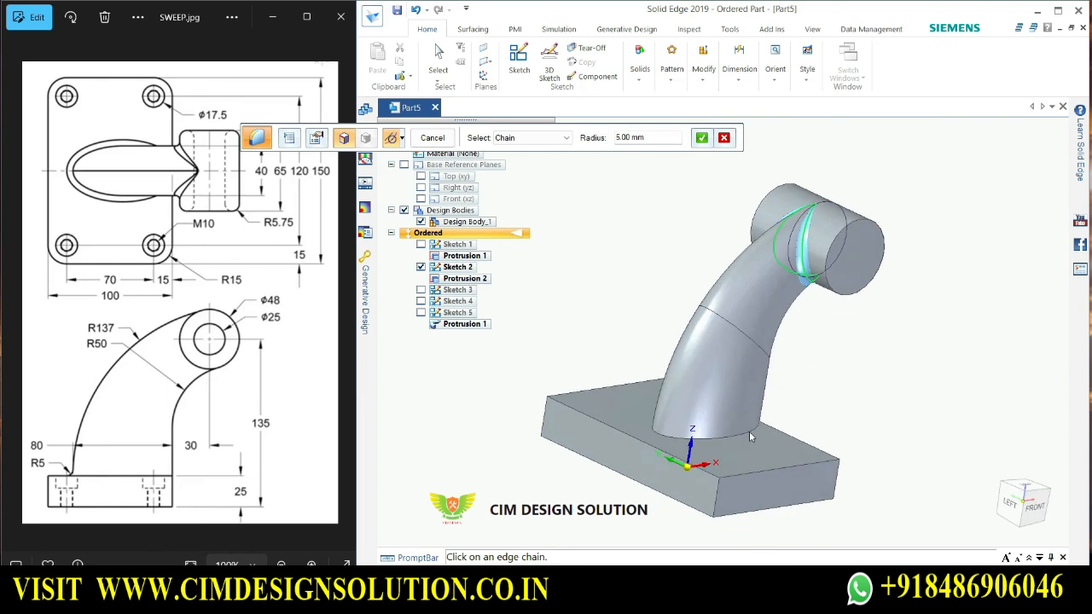
{"action": "scroll", "coordinate": [720, 486], "scroll_direction": "up", "scroll_amount": 2}
{"action": "scroll", "coordinate": [741, 490], "scroll_direction": "up", "scroll_amount": 2}
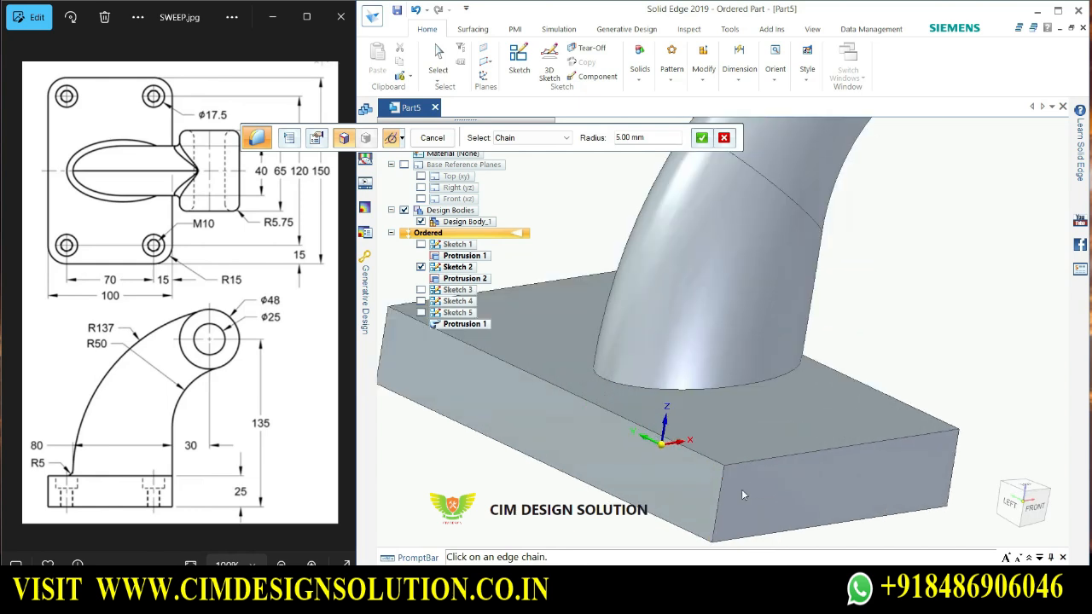
{"action": "left_click", "coordinate": [774, 380]}
{"action": "middle_click_drag", "start_coordinate": [910, 368], "coordinate": [804, 238]}
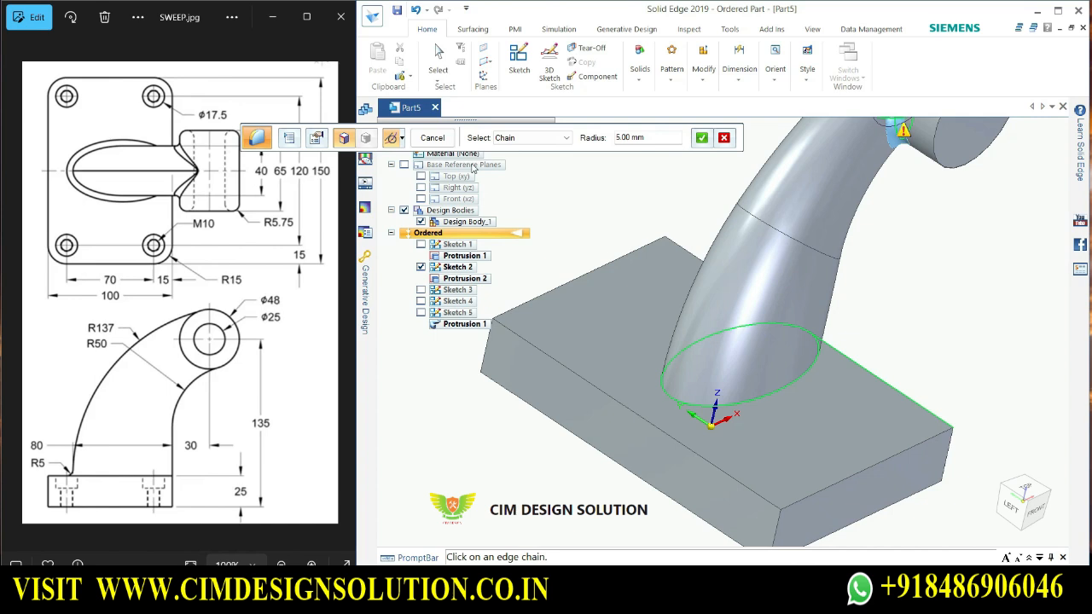
{"action": "left_click", "coordinate": [731, 138]}
Select the edges where the swept arm meets the cylindrical boss for the 5 mm round and accept the selection
{"action": "scroll", "coordinate": [776, 212], "scroll_direction": "down", "scroll_amount": 3}
{"action": "scroll", "coordinate": [816, 147], "scroll_direction": "up", "scroll_amount": 4}
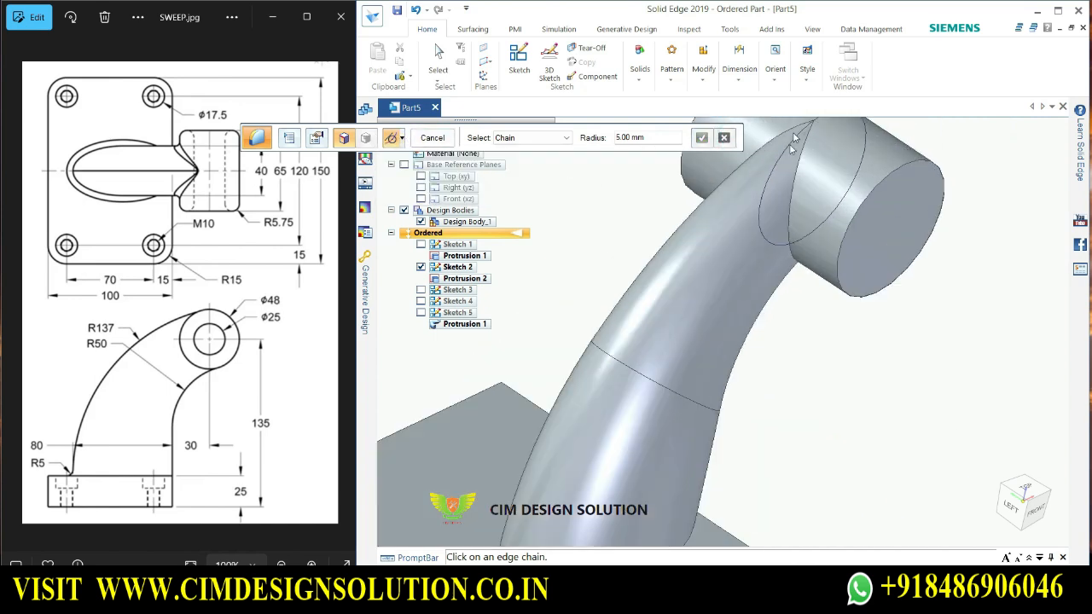
{"action": "left_click", "coordinate": [822, 302]}
{"action": "middle_click_drag", "start_coordinate": [826, 329], "coordinate": [883, 321]}
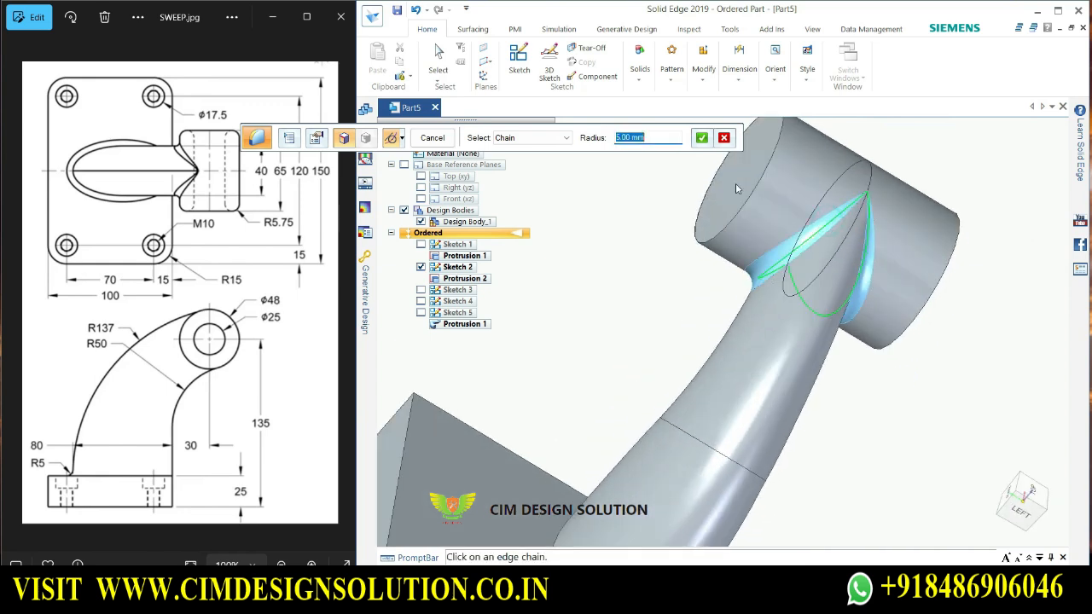
{"action": "left_click", "coordinate": [702, 139]}
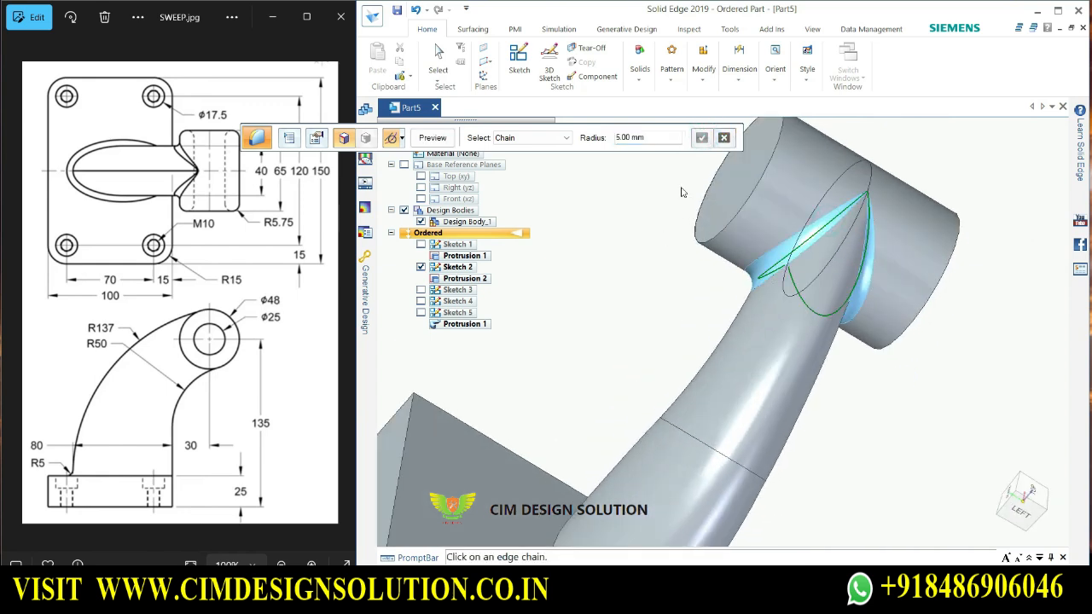
Preview and finish the 5 mm round where the swept arm meets the cylindrical boss
{"action": "left_click", "coordinate": [432, 138]}
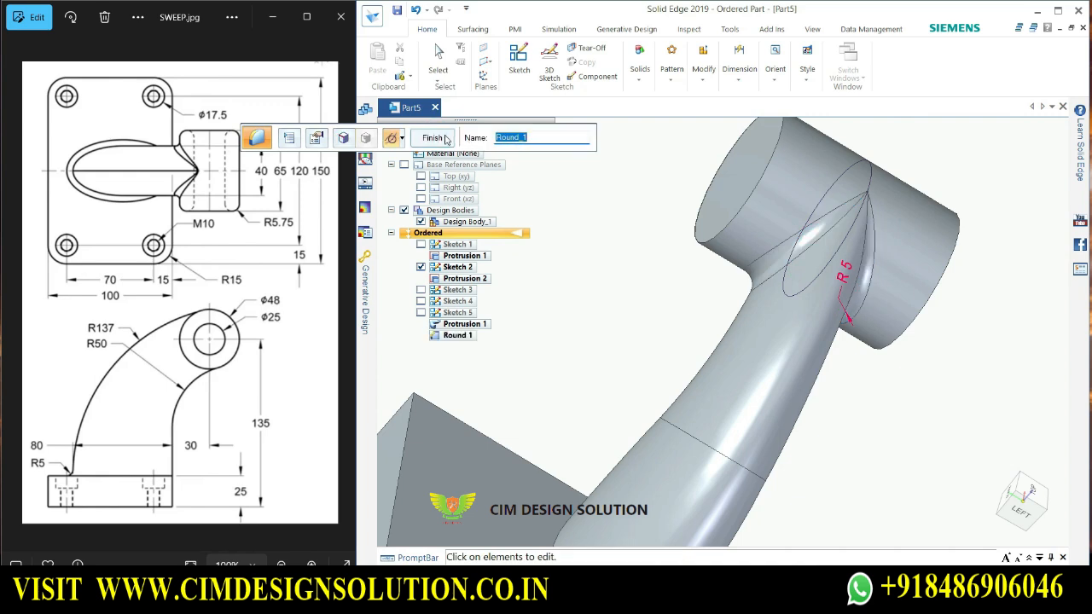
{"action": "left_click", "coordinate": [443, 136]}
Try a 5 mm round on the edge chain where the swept arm meets the plate, discard the selection and leave the Round command
{"action": "scroll", "coordinate": [667, 220], "scroll_direction": "down", "scroll_amount": 4}
{"action": "middle_click_drag", "start_coordinate": [793, 368], "coordinate": [688, 355]}
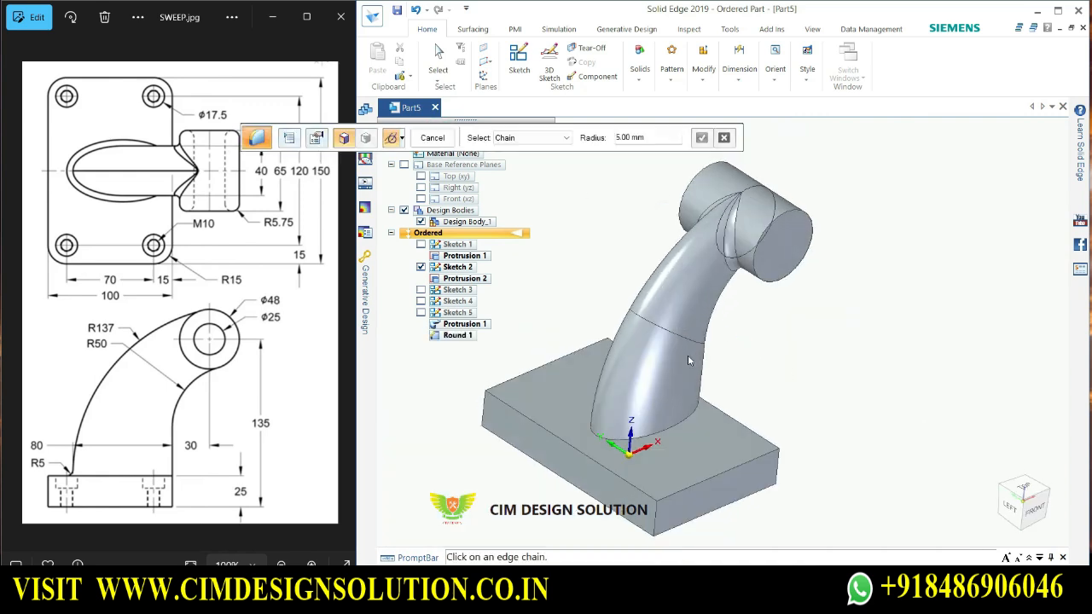
{"action": "scroll", "coordinate": [690, 426], "scroll_direction": "up", "scroll_amount": 4}
{"action": "scroll", "coordinate": [757, 385], "scroll_direction": "down", "scroll_amount": 2}
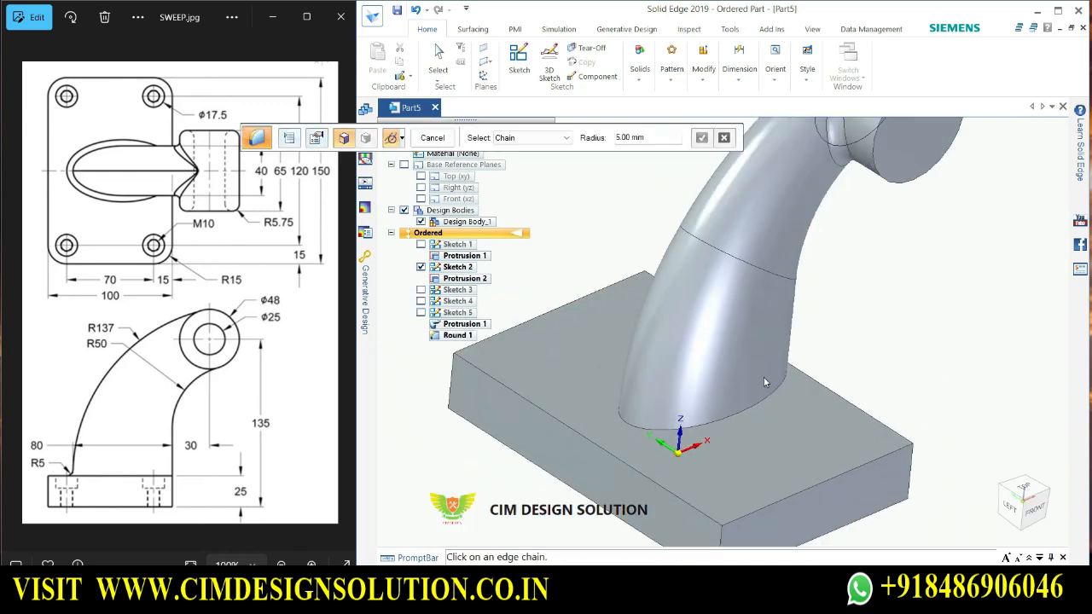
{"action": "left_click", "coordinate": [741, 399]}
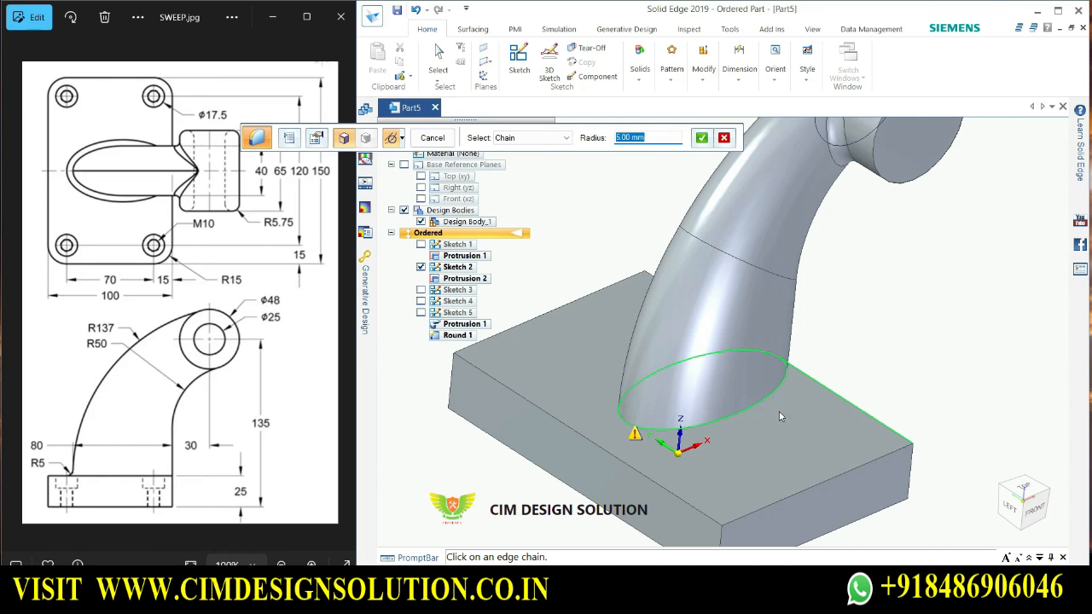
{"action": "left_click", "coordinate": [723, 138]}
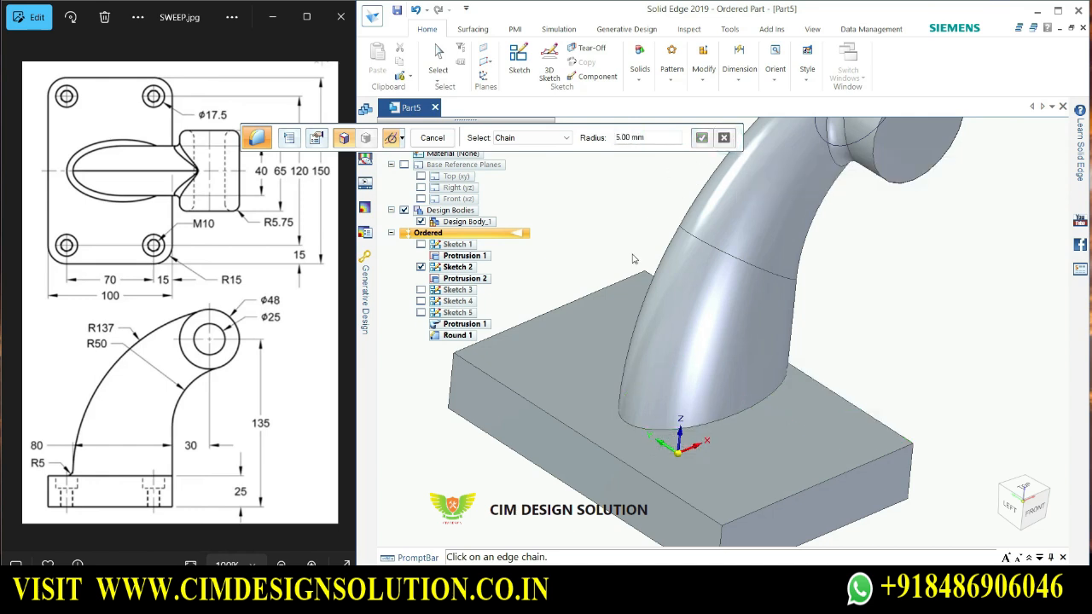
{"action": "left_click", "coordinate": [433, 137]}
Examine the swept arm, the boss junction and the base plate from several angles
{"action": "scroll", "coordinate": [600, 212], "scroll_direction": "down", "scroll_amount": 3}
{"action": "scroll", "coordinate": [748, 357], "scroll_direction": "up", "scroll_amount": 2}
{"action": "middle_click_drag", "start_coordinate": [817, 406], "coordinate": [786, 318]}
{"action": "scroll", "coordinate": [786, 317], "scroll_direction": "down", "scroll_amount": 3}
{"action": "scroll", "coordinate": [829, 245], "scroll_direction": "up", "scroll_amount": 4}
{"action": "middle_click_drag", "start_coordinate": [839, 294], "coordinate": [851, 442]}
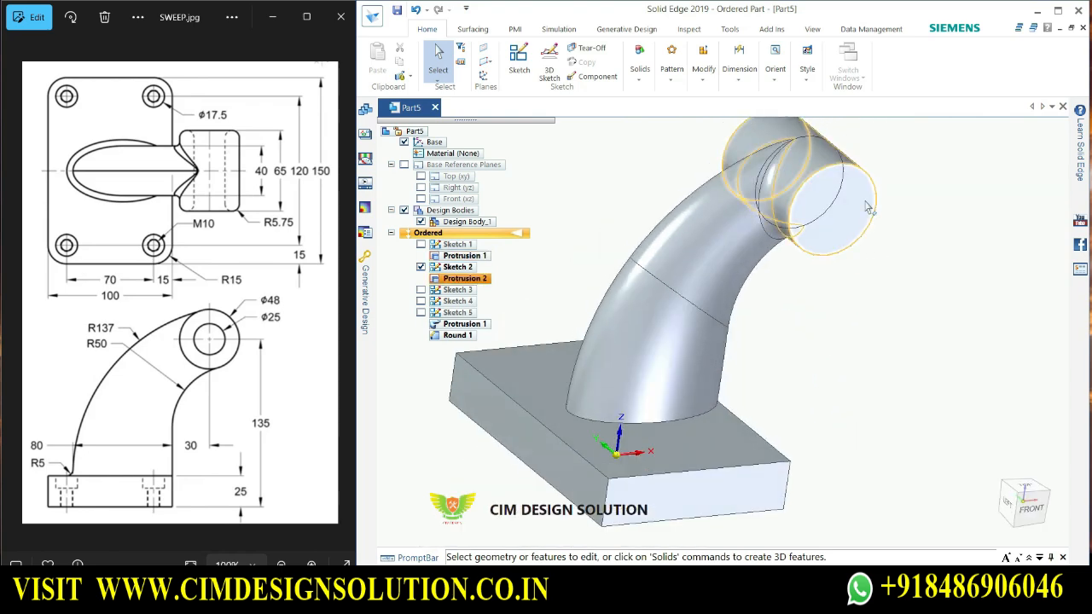
{"action": "scroll", "coordinate": [862, 300], "scroll_direction": "down", "scroll_amount": 2}
{"action": "middle_click_drag", "start_coordinate": [863, 300], "coordinate": [865, 436]}
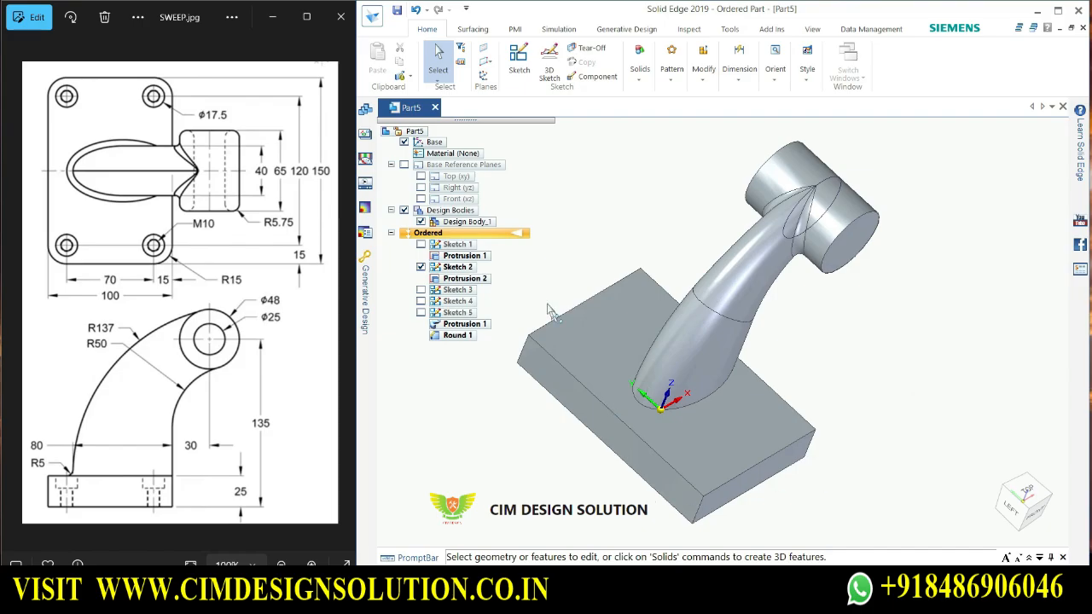